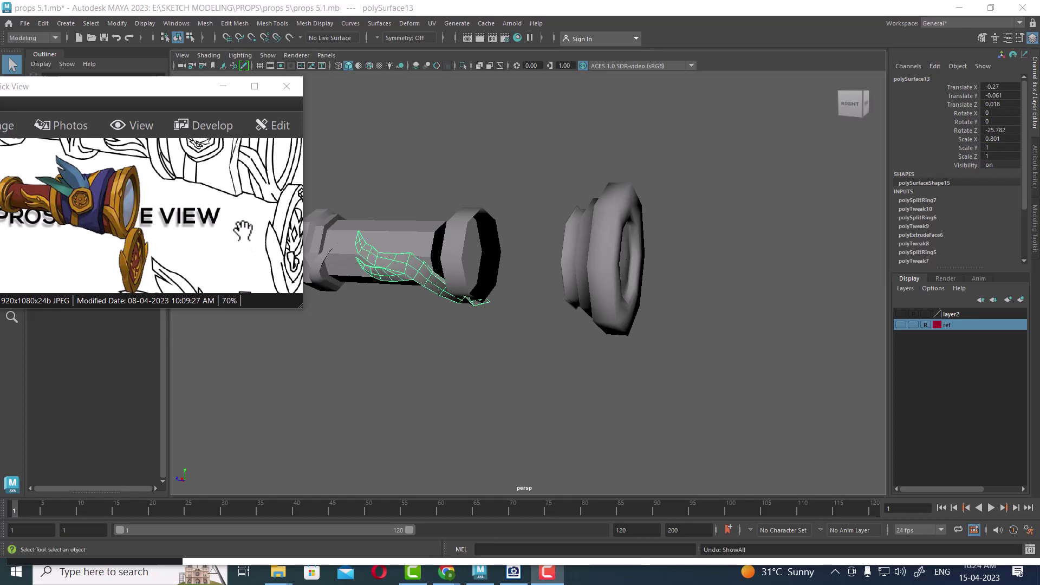
# Step: Move the ACDSee spyglass reference image to the right side of the screen
pyautogui.moveTo(187, 95); pyautogui.dragTo(913, 153)
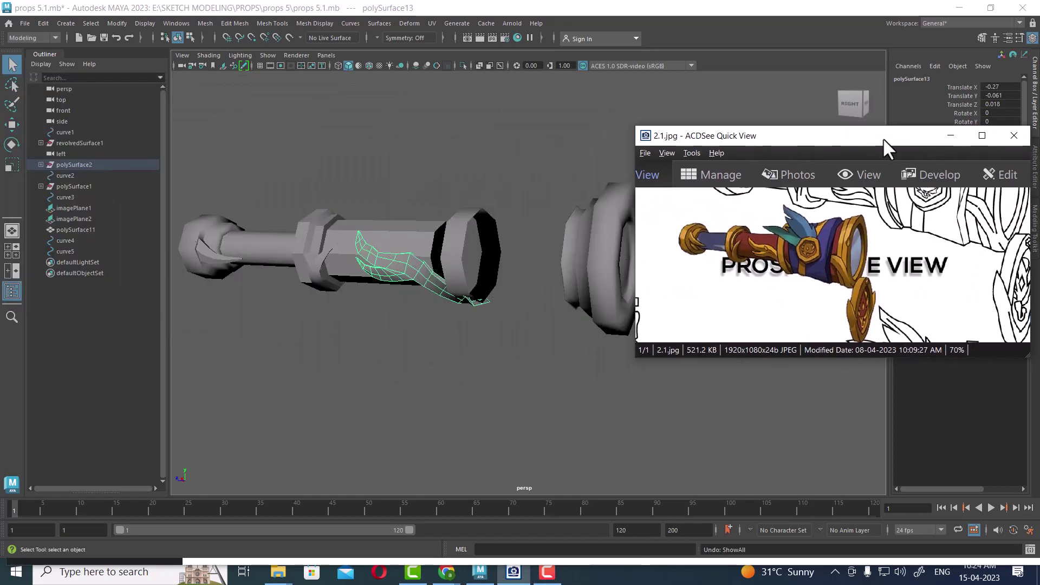
pyautogui.moveTo(346, 325)
pyautogui.keyDown('alt'); pyautogui.mouseDown()
pyautogui.moveTo(368, 332)
pyautogui.moveTo(400, 319)
pyautogui.moveTo(446, 349)
pyautogui.moveTo(413, 298)
pyautogui.moveTo(414, 399)
pyautogui.moveTo(507, 453)
pyautogui.moveTo(485, 423)
pyautogui.moveTo(526, 424)
pyautogui.mouseUp(); pyautogui.keyUp('alt')
pyautogui.scroll(2, 429, 347)
# Step: Pick an edge on the leaf ornament and expand the viewport to full screen
pyautogui.click(469, 404)
pyautogui.click(382, 286)
pyautogui.click(510, 209)
pyautogui.click(528, 347)
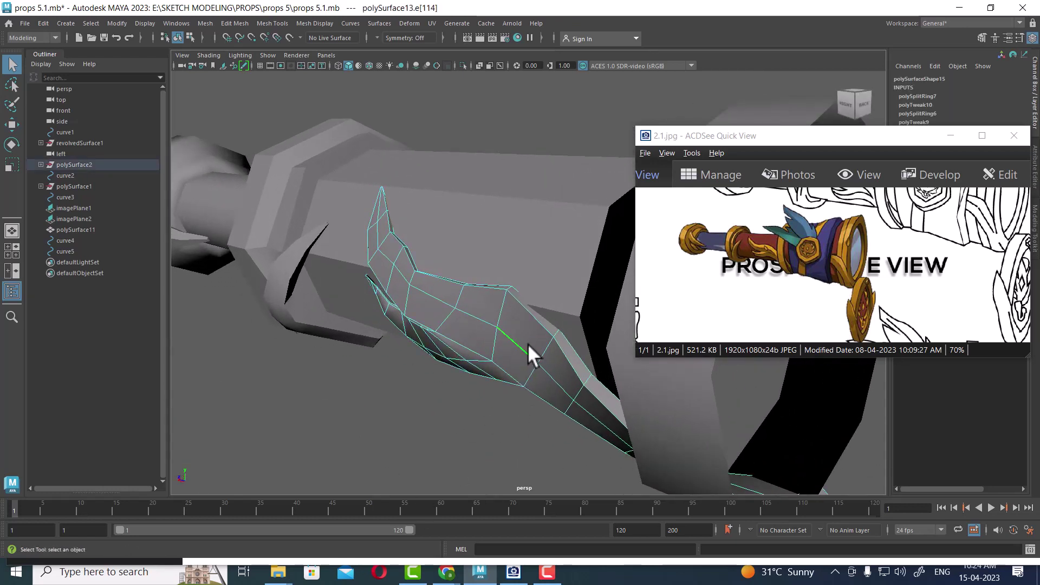
pyautogui.hotkey('ctrl', 'space')
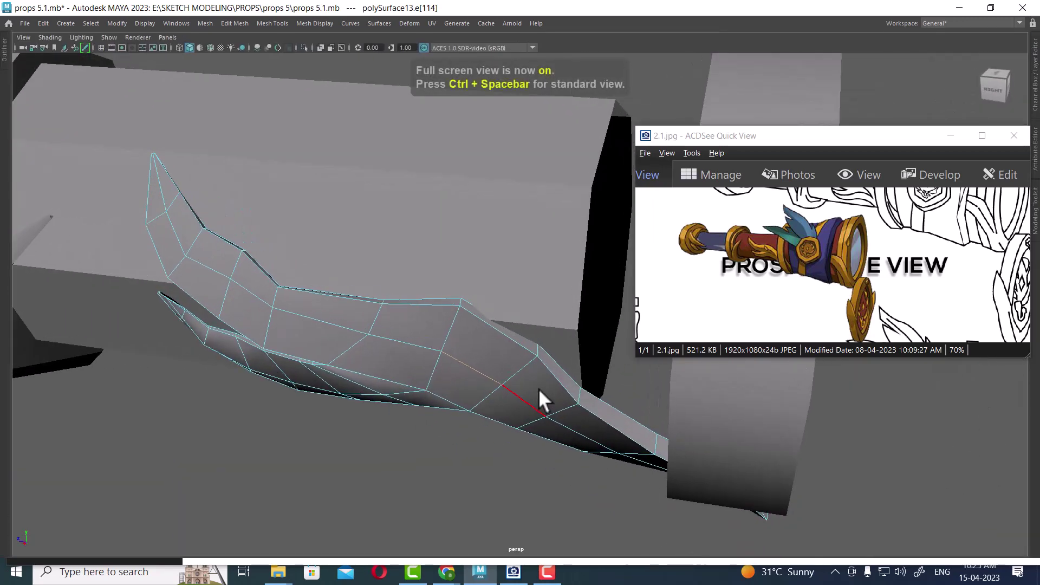
# Step: Select and move an edge loop around the leaf ornament, checking it from behind
pyautogui.press('w')
pyautogui.moveTo(483, 385)
pyautogui.keyDown('alt'); pyautogui.mouseDown()
pyautogui.moveTo(520, 415)
pyautogui.moveTo(544, 462)
pyautogui.moveTo(413, 426)
pyautogui.moveTo(453, 427)
pyautogui.moveTo(389, 380)
pyautogui.mouseUp(); pyautogui.keyUp('alt')
pyautogui.doubleClick(343, 407)
pyautogui.keyDown('shift'); pyautogui.click(394, 357); pyautogui.keyUp('shift')
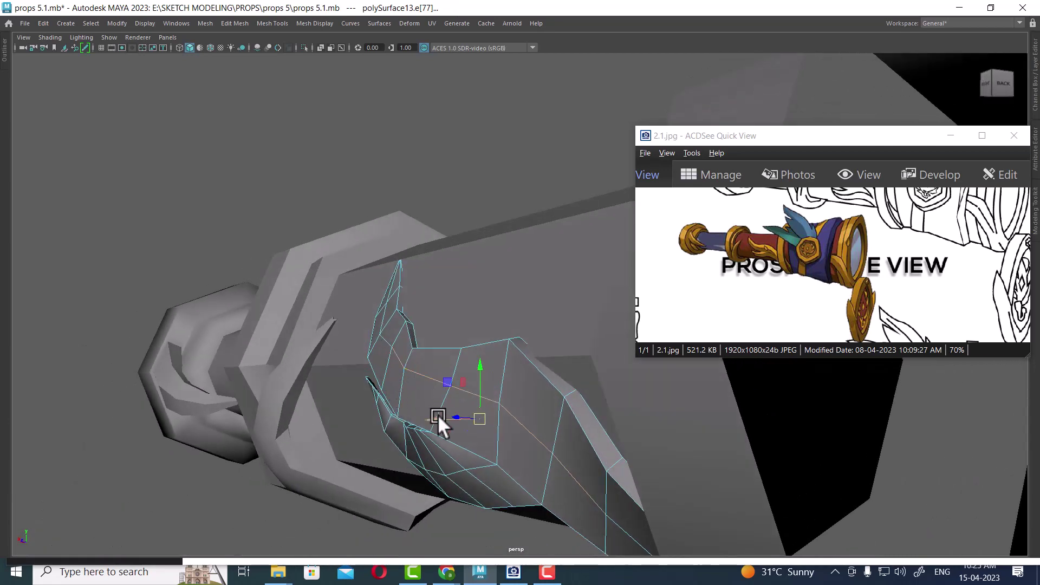
pyautogui.keyDown('alt'); pyautogui.moveTo(430, 418); pyautogui.dragTo(509, 392); pyautogui.keyUp('alt')
pyautogui.moveTo(209, 313)
pyautogui.keyDown('alt'); pyautogui.mouseDown()
pyautogui.moveTo(379, 289)
pyautogui.moveTo(496, 247)
pyautogui.moveTo(536, 352)
pyautogui.moveTo(466, 313)
pyautogui.mouseUp(); pyautogui.keyUp('alt')
# Step: Reposition edge loops along the leaf so it curves around the barrel
pyautogui.click(387, 274)
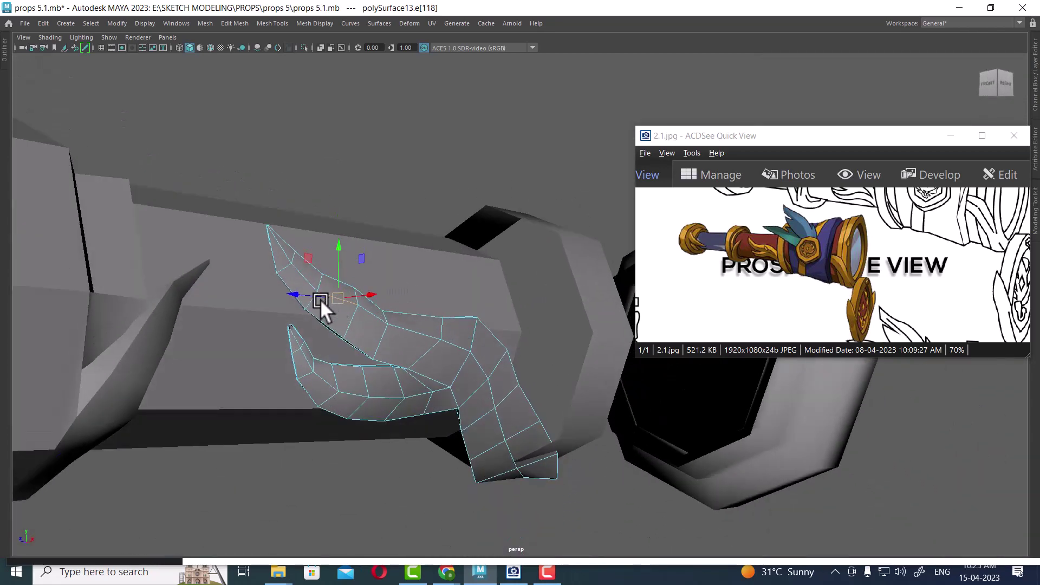
pyautogui.click(310, 284)
pyautogui.moveTo(308, 283)
pyautogui.keyDown('alt'); pyautogui.mouseDown()
pyautogui.moveTo(438, 320)
pyautogui.moveTo(469, 319)
pyautogui.moveTo(484, 296)
pyautogui.moveTo(451, 348)
pyautogui.moveTo(456, 298)
pyautogui.moveTo(493, 335)
pyautogui.moveTo(484, 356)
pyautogui.moveTo(522, 402)
pyautogui.moveTo(434, 361)
pyautogui.mouseUp(); pyautogui.keyUp('alt')
pyautogui.doubleClick(542, 393)
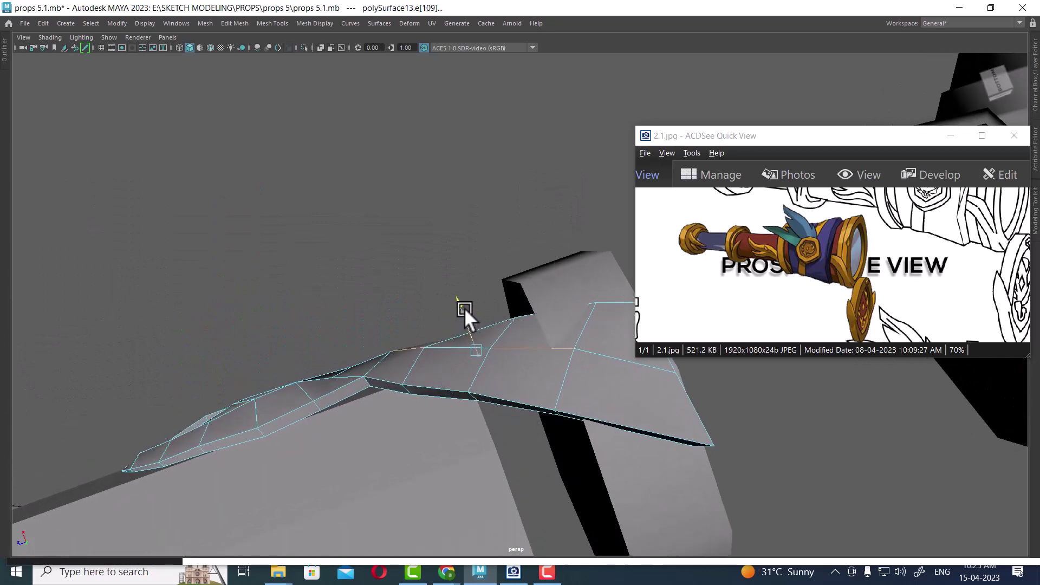
pyautogui.moveTo(575, 364)
pyautogui.keyDown('alt'); pyautogui.mouseDown()
pyautogui.moveTo(529, 436)
pyautogui.moveTo(453, 388)
pyautogui.moveTo(507, 320)
pyautogui.mouseUp(); pyautogui.keyUp('alt')
pyautogui.moveTo(531, 201); pyautogui.dragTo(429, 400, button='right')
pyautogui.moveTo(428, 401)
pyautogui.keyDown('alt'); pyautogui.mouseDown()
pyautogui.moveTo(432, 323)
pyautogui.moveTo(436, 361)
pyautogui.moveTo(463, 304)
pyautogui.mouseUp(); pyautogui.keyUp('alt')
# Step: Frame the ornament and adjust edge loops on the side toward the handle
pyautogui.click(432, 325)
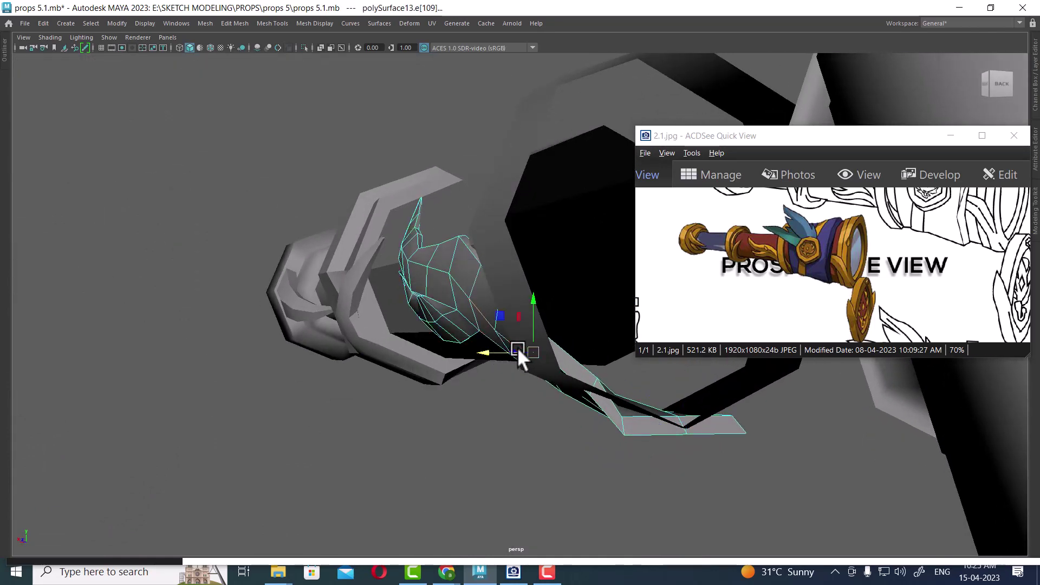
pyautogui.press('f')
pyautogui.click(577, 411)
pyautogui.keyDown('alt'); pyautogui.moveTo(577, 412); pyautogui.dragTo(517, 453); pyautogui.keyUp('alt')
pyautogui.keyDown('alt'); pyautogui.moveTo(518, 449); pyautogui.dragTo(408, 362, button='right'); pyautogui.keyUp('alt')
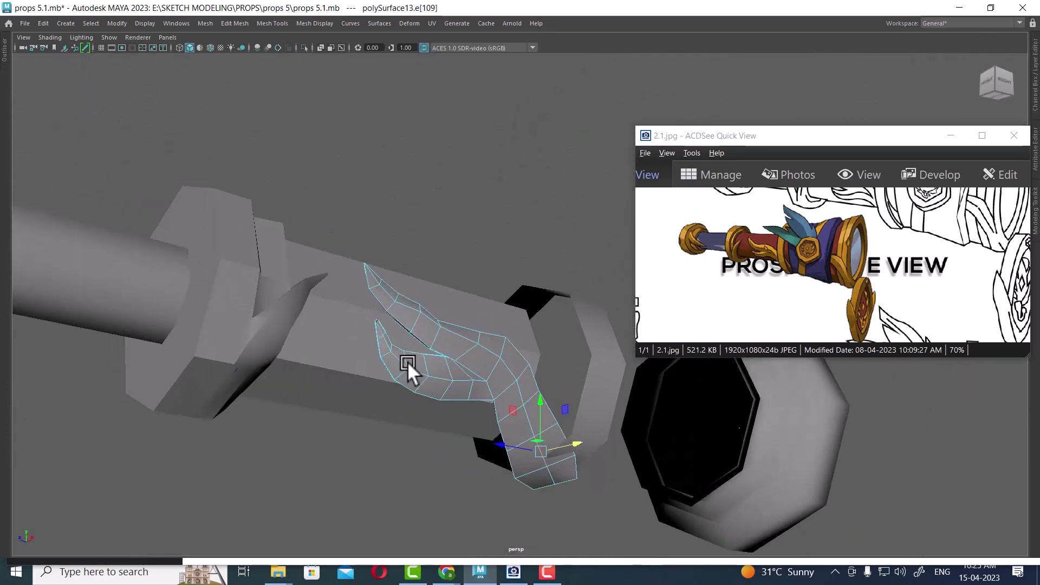
pyautogui.doubleClick(396, 304)
pyautogui.moveTo(521, 408)
pyautogui.keyDown('alt'); pyautogui.mouseDown()
pyautogui.moveTo(559, 464)
pyautogui.moveTo(659, 489)
pyautogui.mouseUp(); pyautogui.keyUp('alt')
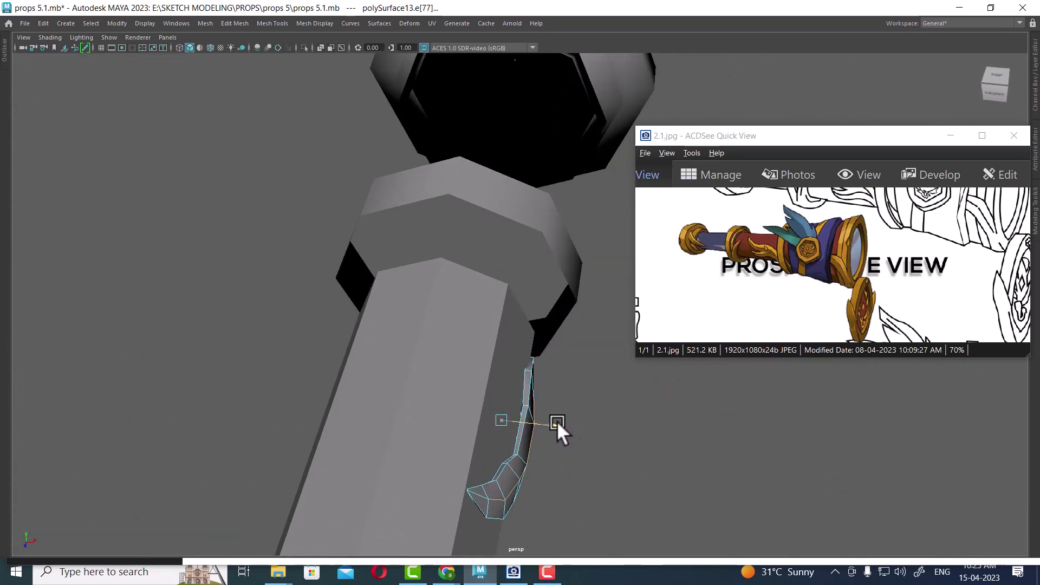
pyautogui.moveTo(559, 421)
pyautogui.keyDown('alt'); pyautogui.mouseDown()
pyautogui.moveTo(590, 420)
pyautogui.moveTo(498, 386)
pyautogui.moveTo(478, 439)
pyautogui.moveTo(493, 396)
pyautogui.moveTo(609, 402)
pyautogui.mouseUp(); pyautogui.keyUp('alt')
# Step: Adjust the vertical edges near the leaf's tip from a side view
pyautogui.click(567, 323)
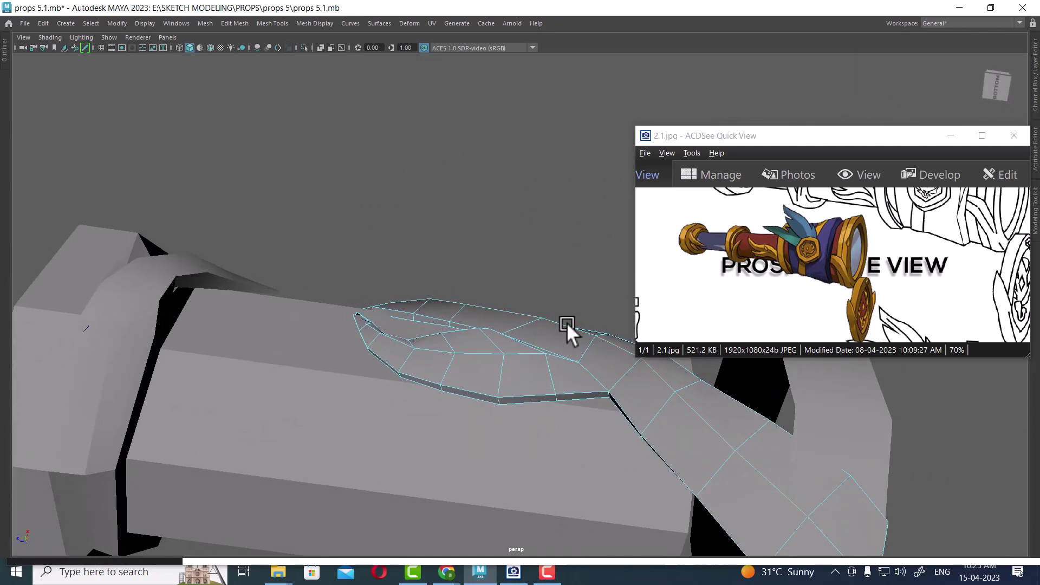
pyautogui.moveTo(567, 323)
pyautogui.keyDown('alt'); pyautogui.mouseDown()
pyautogui.moveTo(577, 429)
pyautogui.moveTo(525, 242)
pyautogui.moveTo(533, 313)
pyautogui.moveTo(435, 273)
pyautogui.moveTo(448, 253)
pyautogui.moveTo(447, 266)
pyautogui.moveTo(491, 267)
pyautogui.mouseUp(); pyautogui.keyUp('alt')
pyautogui.click(534, 318)
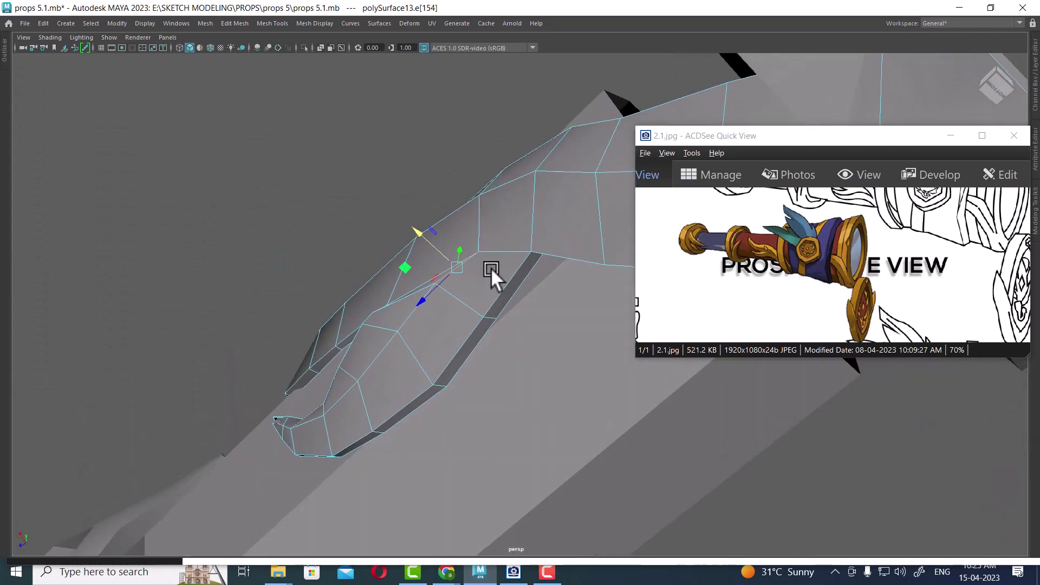
pyautogui.click(457, 260)
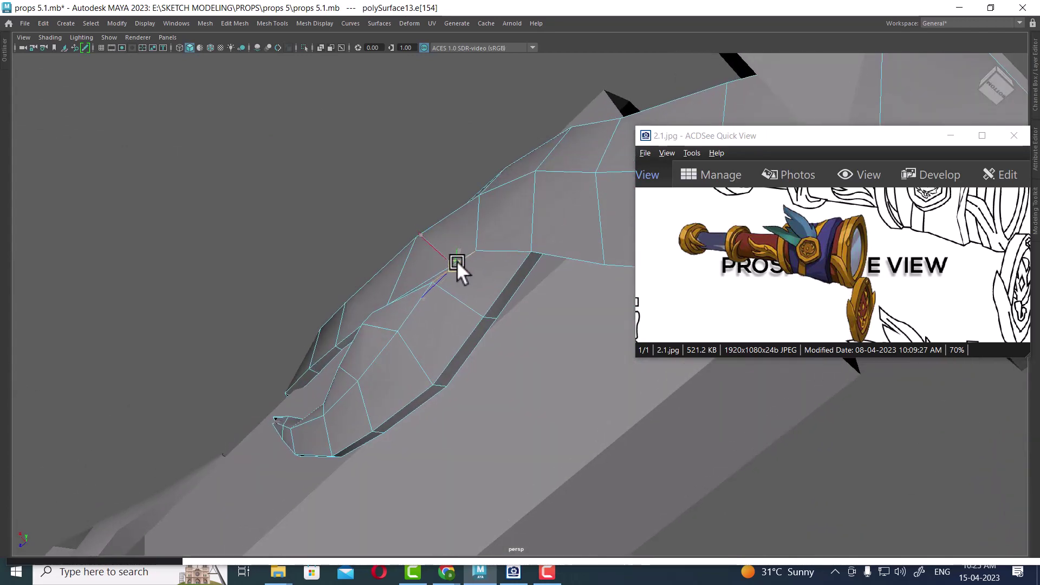
pyautogui.click(472, 239)
pyautogui.press('F9')
# Step: Reposition vertices along the leaf, stepping between neighbouring vertices with the arrow keys
pyautogui.click(474, 248)
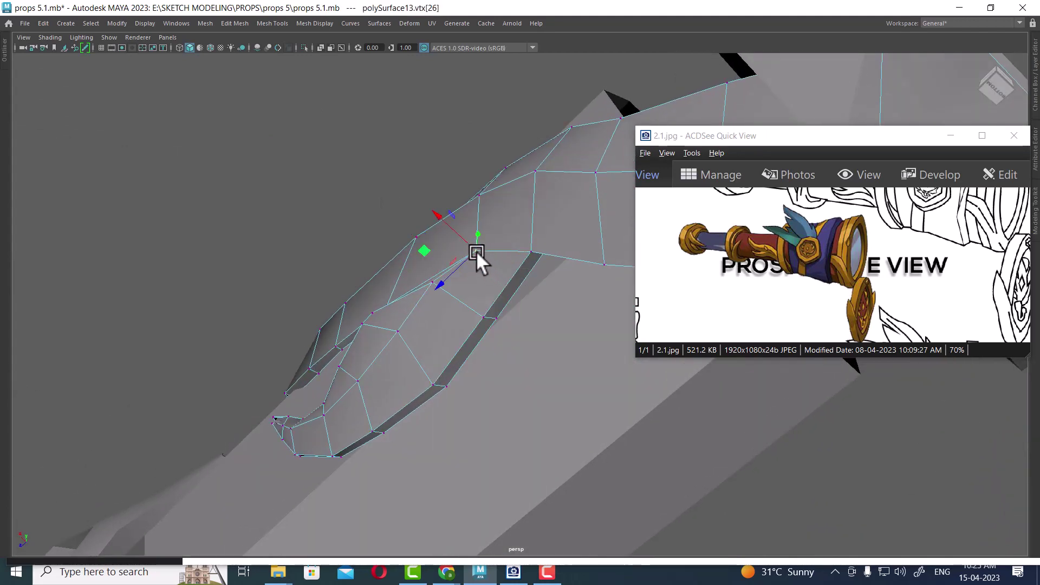
pyautogui.moveTo(436, 215)
pyautogui.keyDown('alt'); pyautogui.mouseDown()
pyautogui.moveTo(516, 349)
pyautogui.moveTo(491, 298)
pyautogui.moveTo(497, 284)
pyautogui.moveTo(524, 264)
pyautogui.moveTo(564, 289)
pyautogui.moveTo(449, 283)
pyautogui.moveTo(466, 332)
pyautogui.moveTo(423, 307)
pyautogui.moveTo(468, 328)
pyautogui.moveTo(440, 282)
pyautogui.moveTo(535, 268)
pyautogui.mouseUp(); pyautogui.keyUp('alt')
pyautogui.moveTo(427, 264)
pyautogui.keyDown('alt'); pyautogui.mouseDown()
pyautogui.moveTo(368, 315)
pyautogui.moveTo(454, 325)
pyautogui.moveTo(440, 323)
pyautogui.moveTo(475, 292)
pyautogui.moveTo(488, 242)
pyautogui.moveTo(492, 274)
pyautogui.moveTo(470, 209)
pyautogui.moveTo(460, 229)
pyautogui.mouseUp(); pyautogui.keyUp('alt')
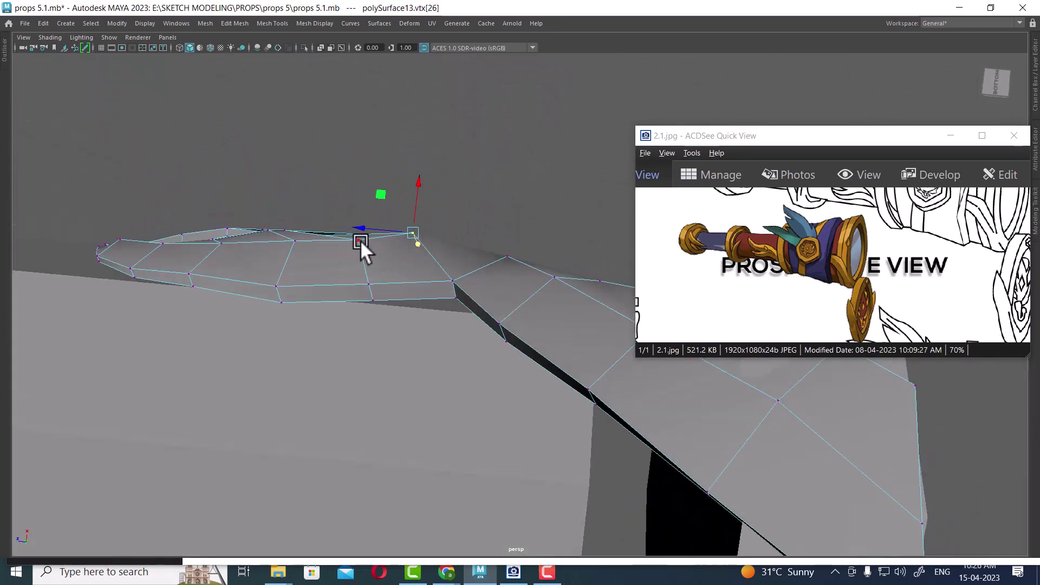
pyautogui.press('Left')
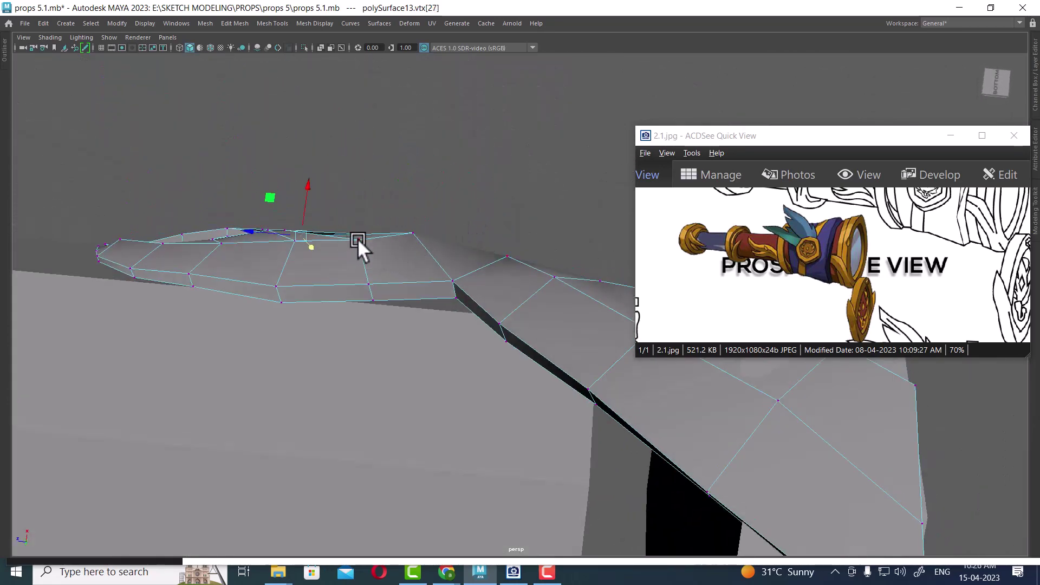
pyautogui.press('Down')
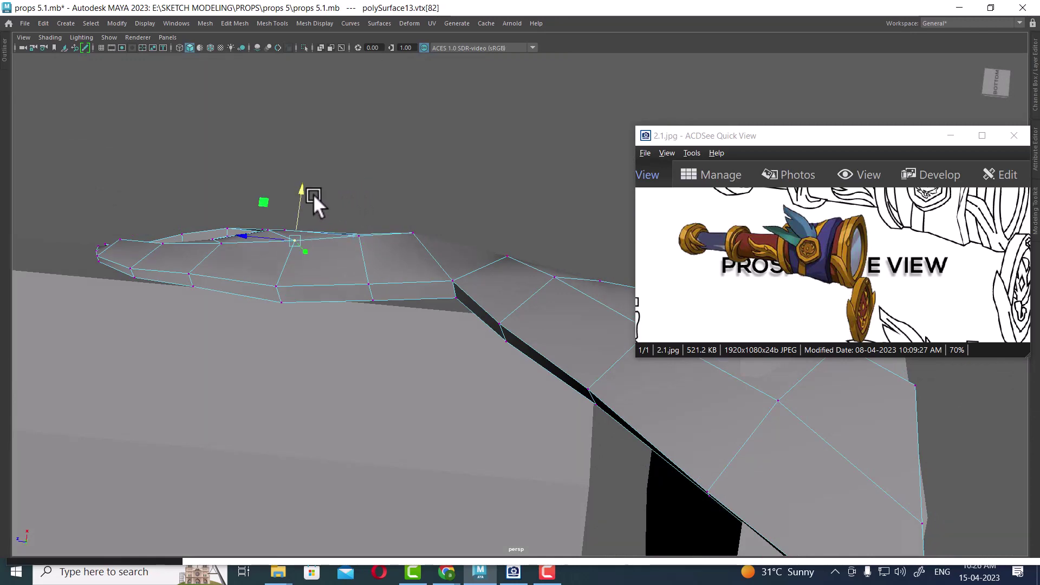
pyautogui.moveTo(315, 237)
pyautogui.keyDown('alt'); pyautogui.mouseDown()
pyautogui.moveTo(263, 308)
pyautogui.moveTo(307, 303)
pyautogui.moveTo(422, 367)
pyautogui.mouseUp(); pyautogui.keyUp('alt')
pyautogui.press('Left')
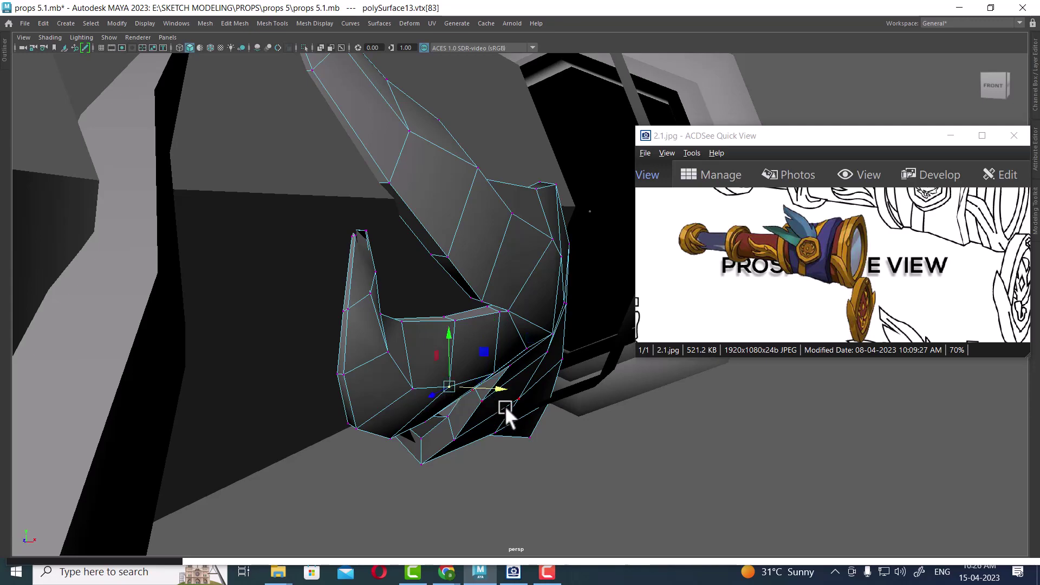
pyautogui.moveTo(505, 389)
pyautogui.keyDown('alt'); pyautogui.mouseDown()
pyautogui.moveTo(297, 340)
pyautogui.moveTo(296, 325)
pyautogui.moveTo(394, 442)
pyautogui.moveTo(306, 344)
pyautogui.moveTo(277, 371)
pyautogui.moveTo(306, 355)
pyautogui.mouseUp(); pyautogui.keyUp('alt')
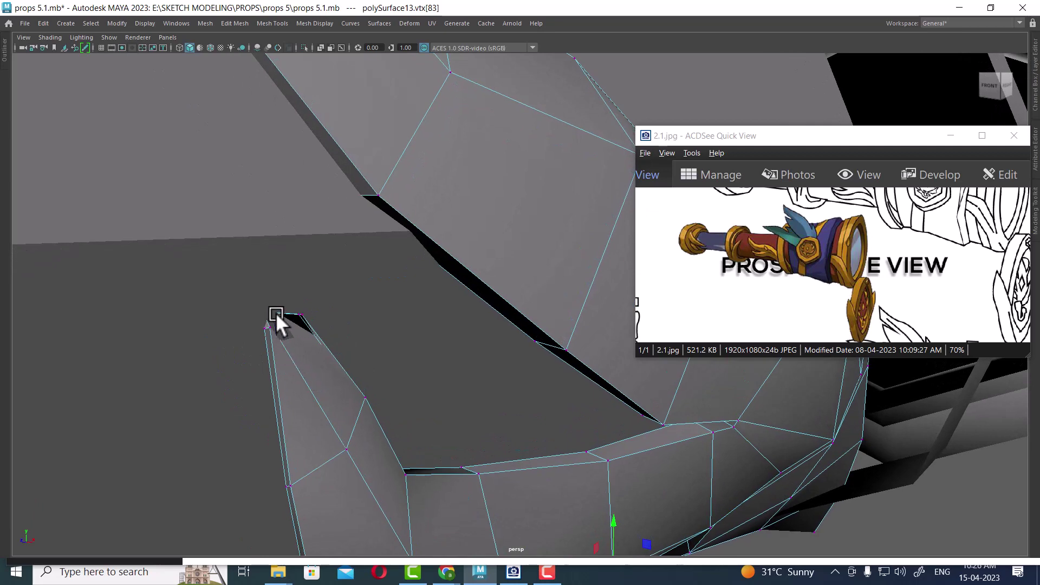
# Step: Select the hidden leaf-tip vertex in wireframe, then return to shaded display
pyautogui.press('4')
pyautogui.moveTo(272, 318)
pyautogui.mouseDown()
pyautogui.moveTo(288, 327)
pyautogui.moveTo(314, 317)
pyautogui.moveTo(318, 329)
pyautogui.moveTo(301, 321)
pyautogui.moveTo(325, 283)
pyautogui.moveTo(393, 351)
pyautogui.moveTo(385, 304)
pyautogui.moveTo(455, 310)
pyautogui.moveTo(217, 311)
pyautogui.moveTo(440, 347)
pyautogui.moveTo(362, 344)
pyautogui.moveTo(385, 372)
pyautogui.mouseUp()
pyautogui.press('5')
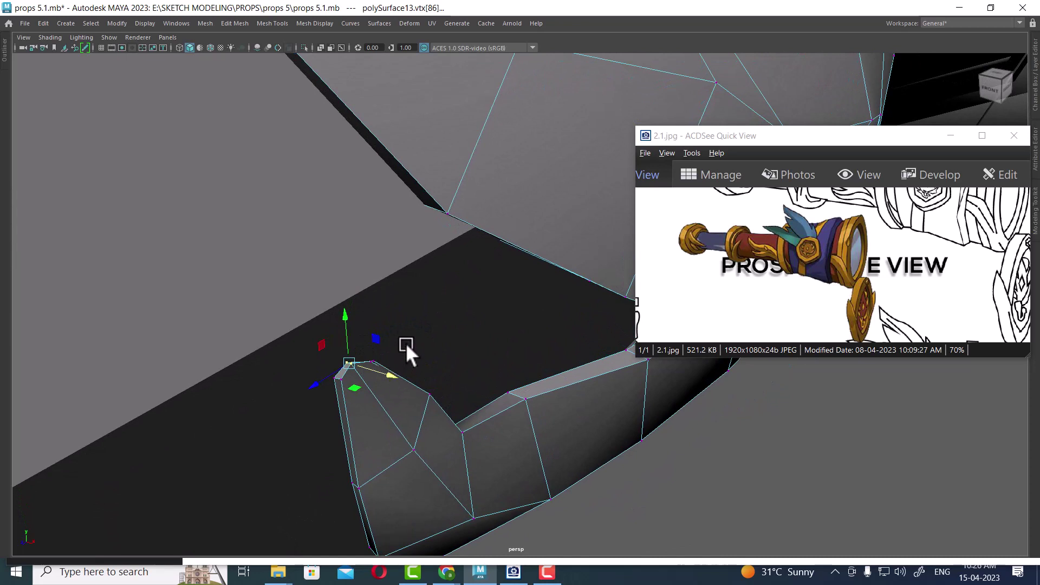
pyautogui.click(373, 362)
pyautogui.press('space')
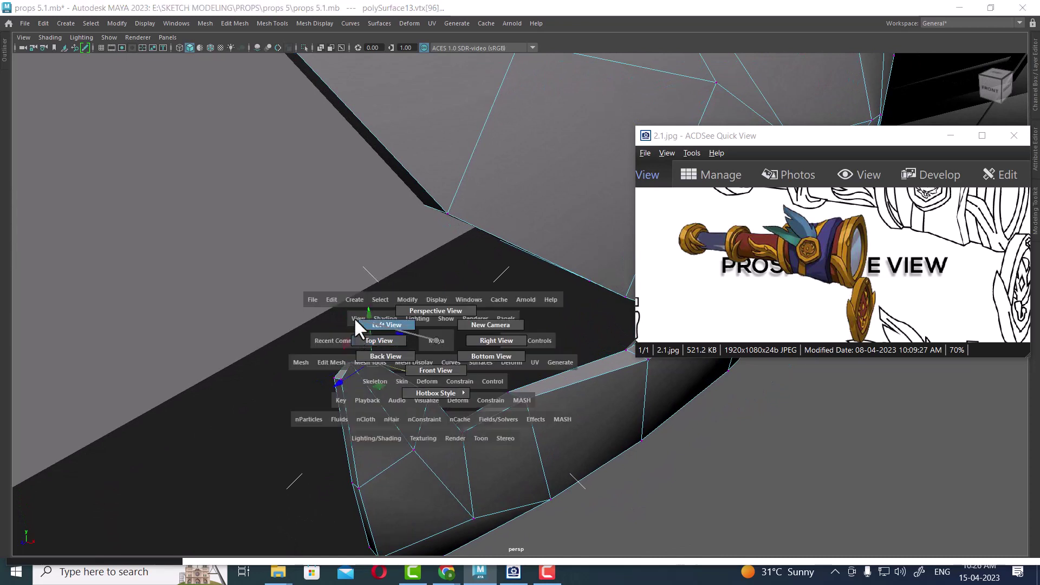
# Step: Pull the tip vertex slightly left in the side view, then return to object mode
pyautogui.moveTo(356, 321); pyautogui.dragTo(360, 315)
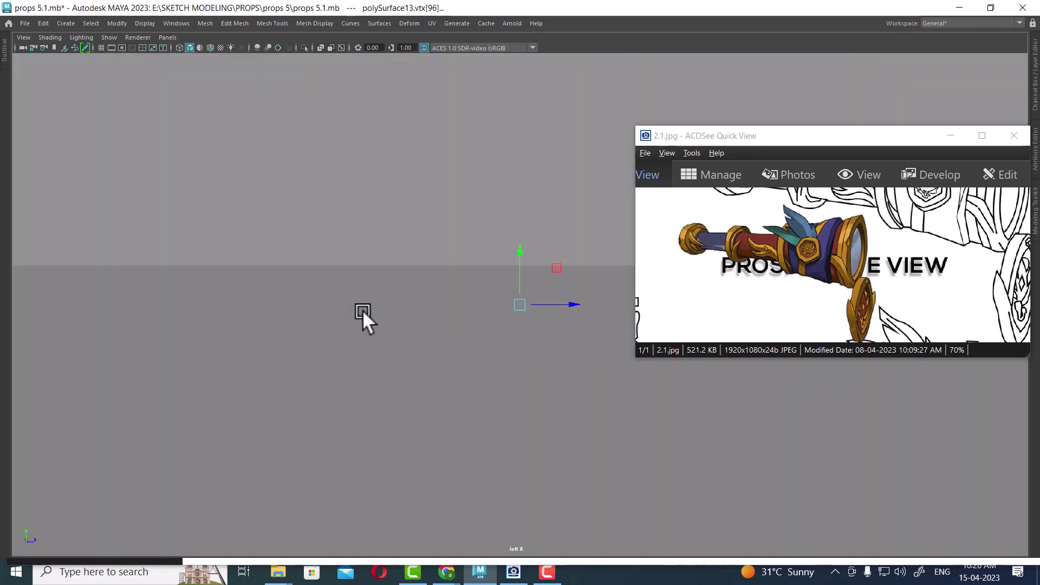
pyautogui.press('space')
pyautogui.moveTo(368, 310); pyautogui.dragTo(417, 309)
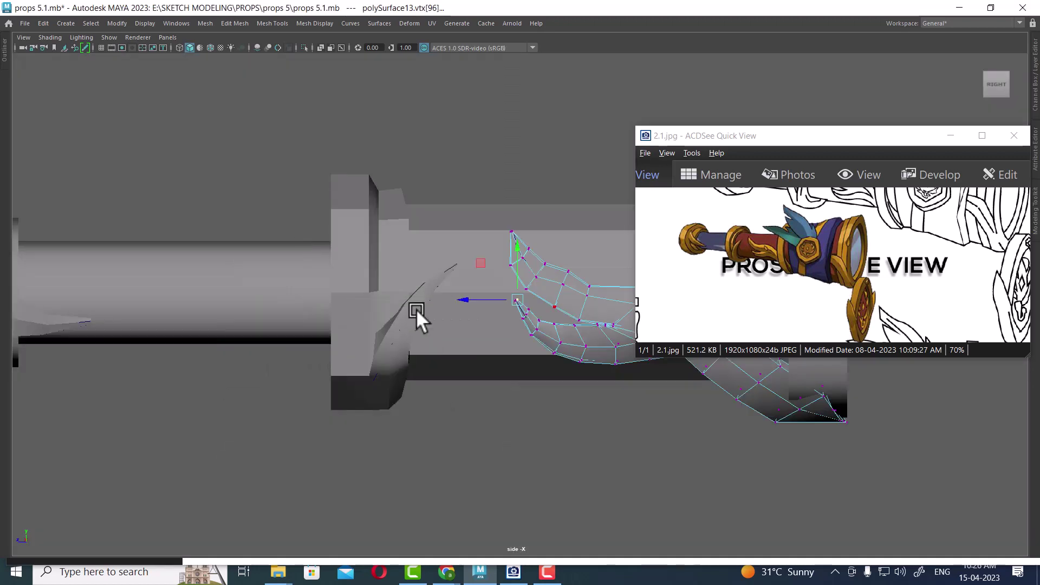
pyautogui.scroll(2, 580, 421)
pyautogui.scroll(2, 594, 392)
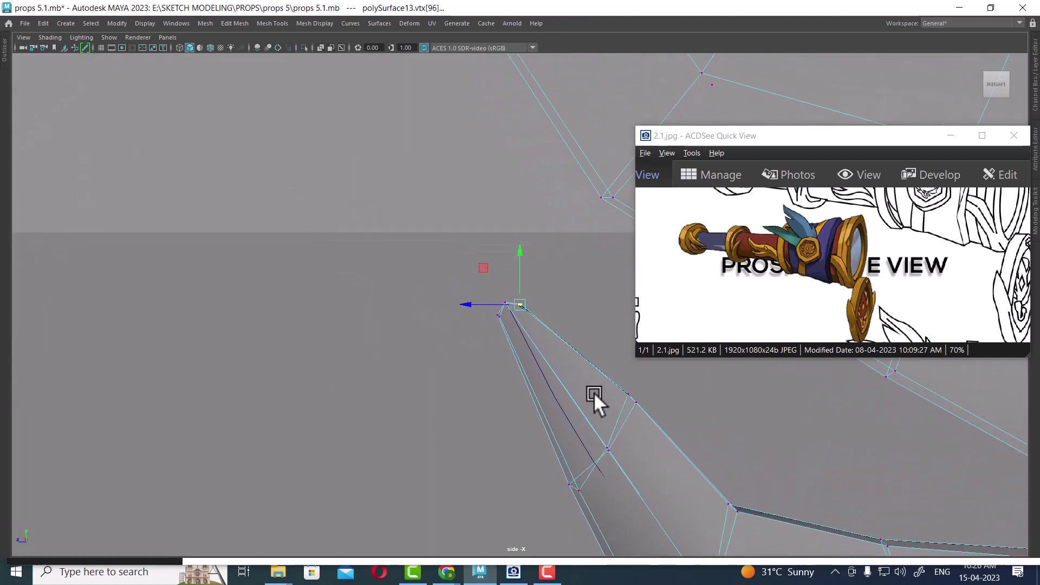
pyautogui.scroll(1, 533, 352)
pyautogui.scroll(1, 526, 300)
pyautogui.moveTo(526, 300)
pyautogui.mouseDown()
pyautogui.moveTo(496, 318)
pyautogui.moveTo(514, 213)
pyautogui.moveTo(423, 240)
pyautogui.moveTo(228, 228)
pyautogui.moveTo(293, 301)
pyautogui.moveTo(309, 299)
pyautogui.moveTo(322, 359)
pyautogui.moveTo(339, 192)
pyautogui.moveTo(307, 263)
pyautogui.moveTo(396, 231)
pyautogui.moveTo(263, 249)
pyautogui.moveTo(323, 299)
pyautogui.moveTo(276, 283)
pyautogui.mouseUp()
pyautogui.press('F8')
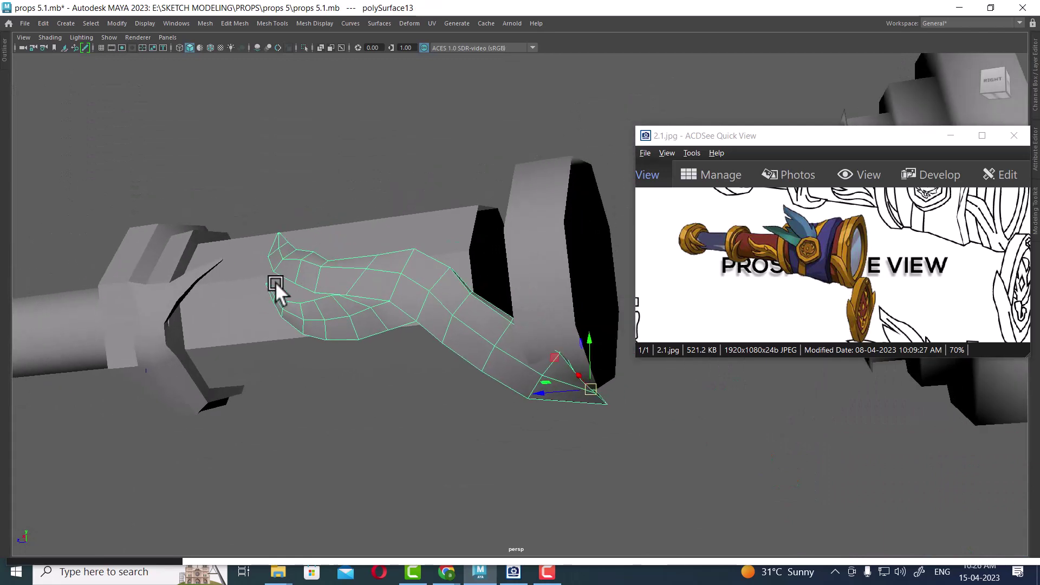
pyautogui.keyDown('alt'); pyautogui.moveTo(221, 327); pyautogui.dragTo(418, 350); pyautogui.keyUp('alt')
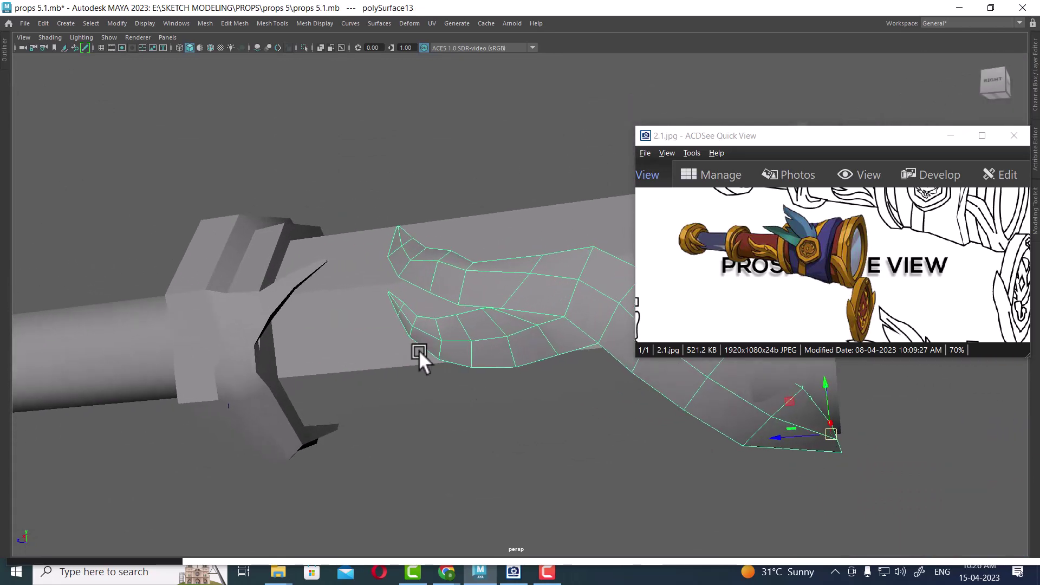
# Step: Select edge loops along the horn-like spike on the hexagonal ring
pyautogui.press('F10')
pyautogui.moveTo(269, 313)
pyautogui.keyDown('alt'); pyautogui.mouseDown()
pyautogui.moveTo(362, 359)
pyautogui.moveTo(441, 326)
pyautogui.moveTo(315, 258)
pyautogui.mouseUp(); pyautogui.keyUp('alt')
pyautogui.moveTo(413, 223)
pyautogui.keyDown('alt'); pyautogui.mouseDown()
pyautogui.moveTo(361, 261)
pyautogui.moveTo(319, 362)
pyautogui.mouseUp(); pyautogui.keyUp('alt')
pyautogui.doubleClick(360, 261)
pyautogui.doubleClick(236, 445)
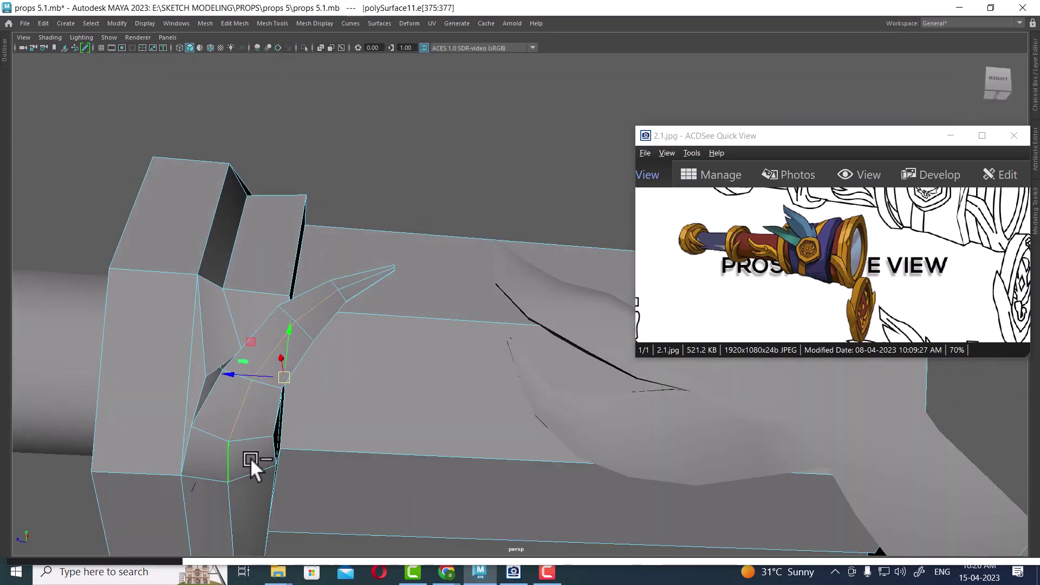
pyautogui.moveTo(250, 458)
pyautogui.keyDown('alt'); pyautogui.mouseDown()
pyautogui.moveTo(388, 304)
pyautogui.moveTo(408, 337)
pyautogui.moveTo(409, 321)
pyautogui.mouseUp(); pyautogui.keyUp('alt')
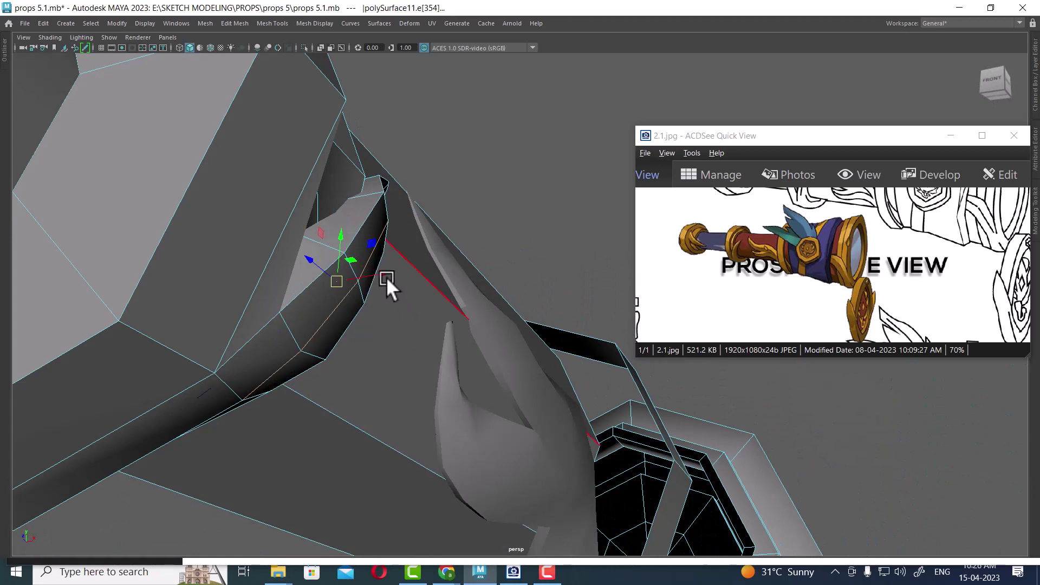
pyautogui.moveTo(386, 269)
pyautogui.keyDown('alt'); pyautogui.mouseDown()
pyautogui.moveTo(357, 288)
pyautogui.moveTo(313, 277)
pyautogui.mouseUp(); pyautogui.keyUp('alt')
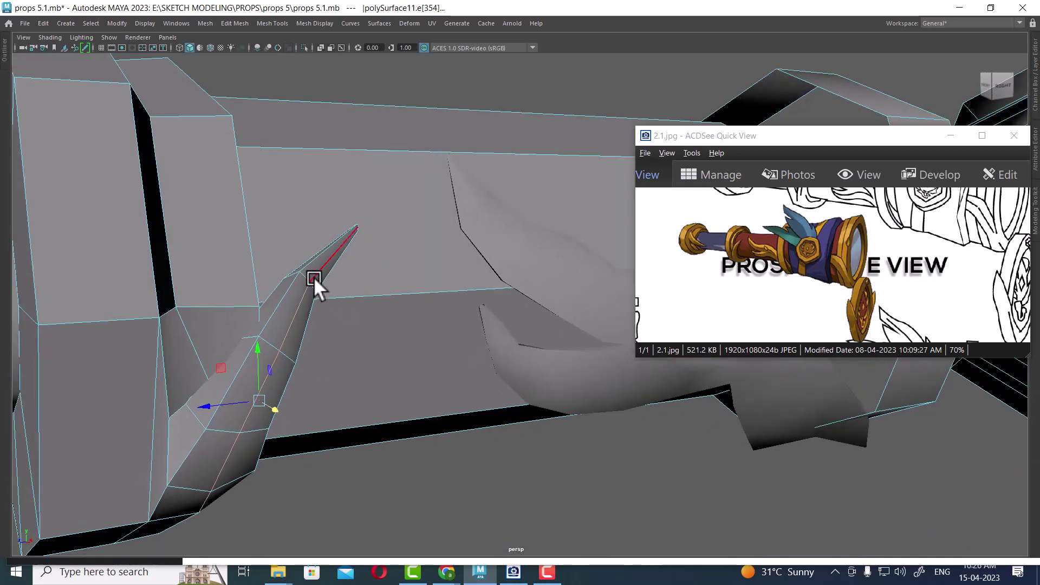
# Step: Select the edges along the seam where the ornament meets the ring
pyautogui.click(297, 278)
pyautogui.keyDown('shift'); pyautogui.click(223, 401); pyautogui.keyUp('shift')
pyautogui.keyDown('shift'); pyautogui.click(187, 441); pyautogui.keyUp('shift')
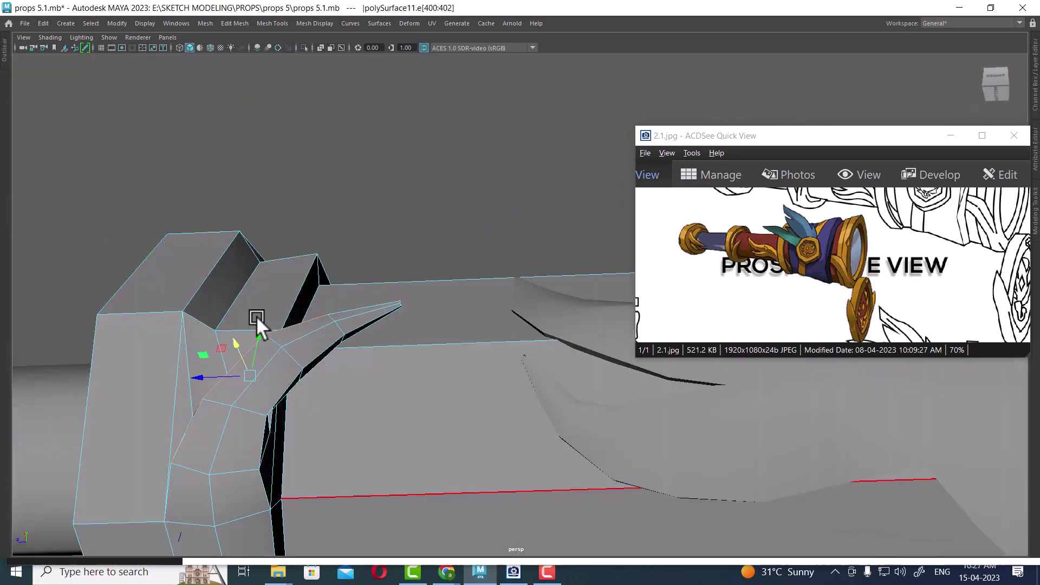
pyautogui.keyDown('alt'); pyautogui.moveTo(187, 441); pyautogui.dragTo(256, 316); pyautogui.keyUp('alt')
pyautogui.click(345, 370)
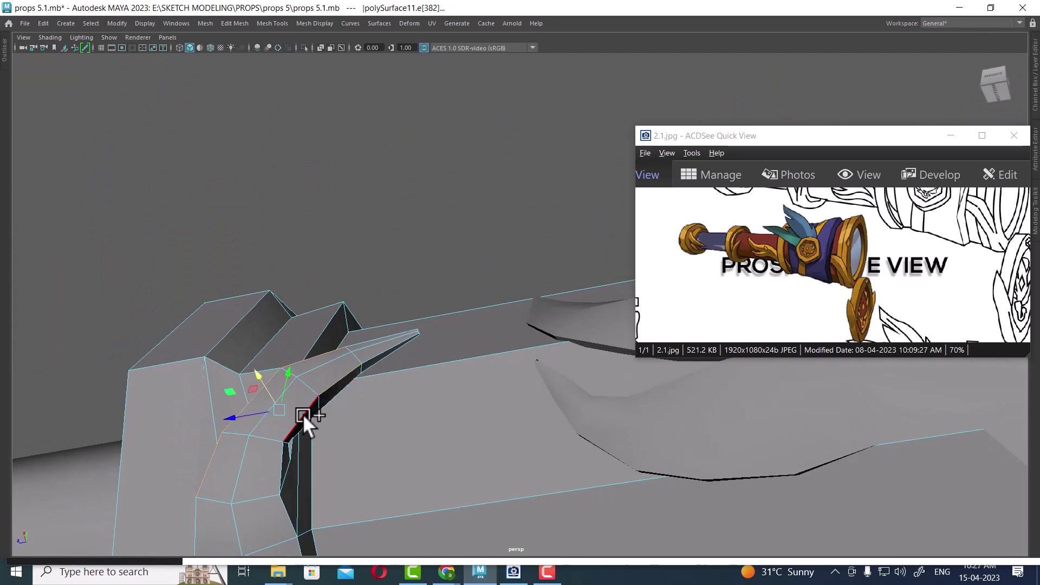
pyautogui.keyDown('shift'); pyautogui.click(278, 464); pyautogui.keyUp('shift')
# Step: Convert the selected edges to vertices and apply Average Vertices
pyautogui.keyDown('shift'); pyautogui.moveTo(371, 311); pyautogui.dragTo(294, 309, button='right'); pyautogui.keyUp('shift')
pyautogui.moveTo(109, 317)
pyautogui.keyDown('alt'); pyautogui.mouseDown()
pyautogui.moveTo(339, 358)
pyautogui.moveTo(369, 392)
pyautogui.mouseUp(); pyautogui.keyUp('alt')
pyautogui.keyDown('shift'); pyautogui.moveTo(329, 315); pyautogui.dragTo(332, 324, button='right'); pyautogui.keyUp('shift')
pyautogui.click(388, 300)
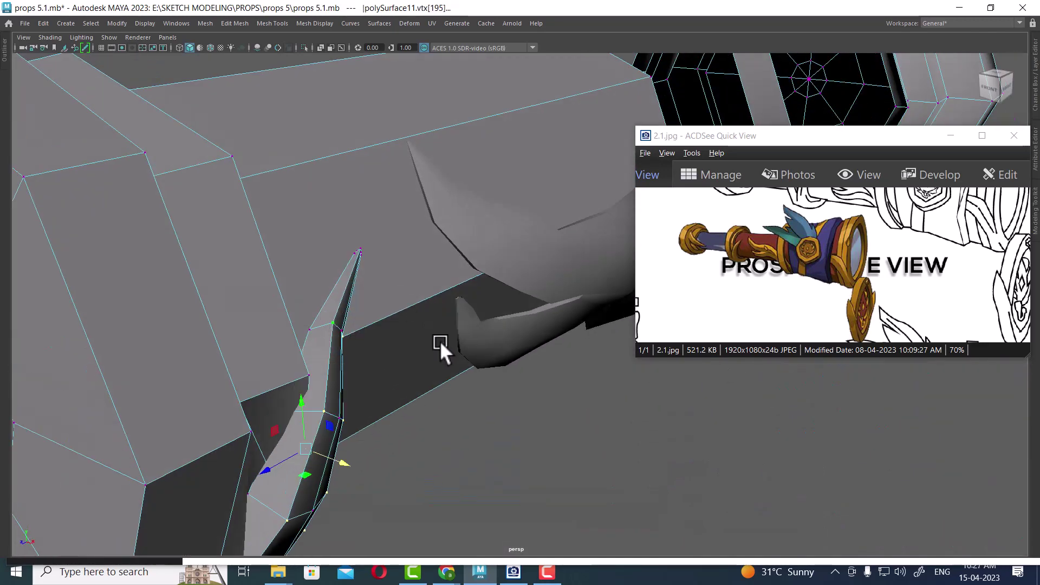
pyautogui.moveTo(426, 355)
pyautogui.keyDown('alt'); pyautogui.mouseDown()
pyautogui.moveTo(343, 312)
pyautogui.moveTo(285, 298)
pyautogui.mouseUp(); pyautogui.keyUp('alt')
pyautogui.moveTo(286, 298); pyautogui.dragTo(448, 150, button='right')
# Step: Check the ring mesh in smooth preview (3), then restore low-poly display (1)
pyautogui.keyDown('alt'); pyautogui.moveTo(447, 150); pyautogui.dragTo(230, 358); pyautogui.keyUp('alt')
pyautogui.click(230, 359)
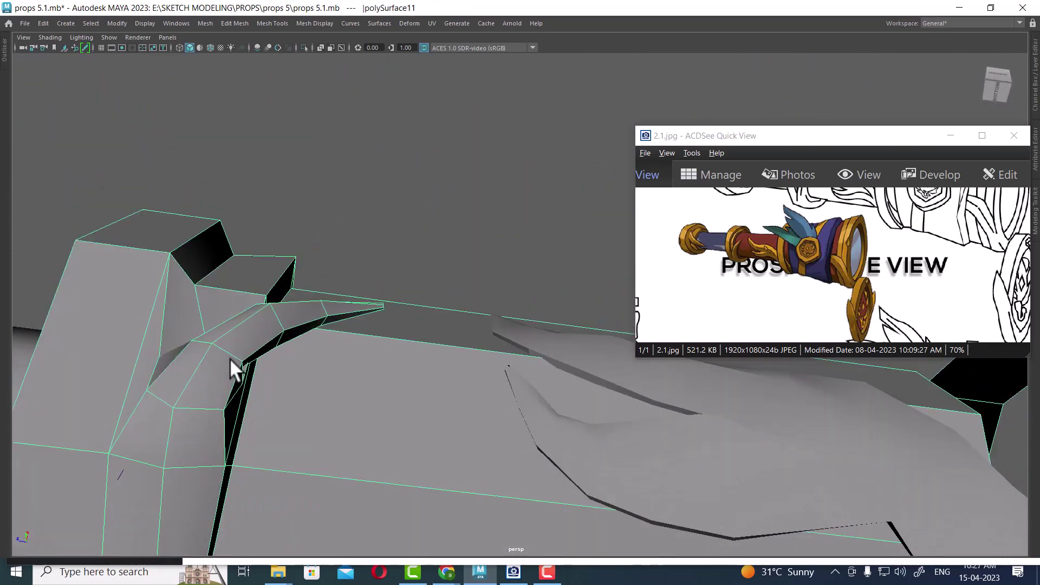
pyautogui.press('3')
pyautogui.click(424, 273)
pyautogui.moveTo(424, 272)
pyautogui.keyDown('alt'); pyautogui.mouseDown()
pyautogui.moveTo(383, 333)
pyautogui.moveTo(371, 301)
pyautogui.moveTo(407, 333)
pyautogui.moveTo(290, 316)
pyautogui.moveTo(389, 336)
pyautogui.mouseUp(); pyautogui.keyUp('alt')
pyautogui.click(359, 325)
pyautogui.press('1')
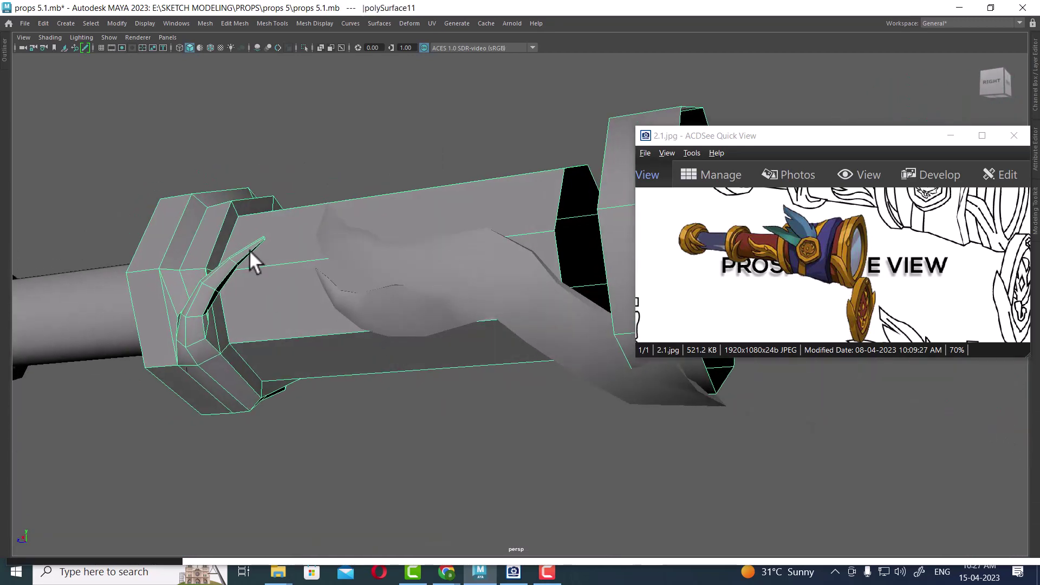
# Step: Apply Soften Edge to the ring mesh and select the wavy leaf mesh polySurface13
pyautogui.keyDown('shift'); pyautogui.moveTo(312, 278); pyautogui.dragTo(378, 255, button='right'); pyautogui.keyUp('shift')
pyautogui.moveTo(381, 397)
pyautogui.keyDown('alt'); pyautogui.mouseDown()
pyautogui.moveTo(337, 431)
pyautogui.moveTo(421, 448)
pyautogui.moveTo(399, 413)
pyautogui.mouseUp(); pyautogui.keyUp('alt')
pyautogui.click(498, 273)
pyautogui.keyDown('alt'); pyautogui.moveTo(499, 273); pyautogui.dragTo(459, 347, button='right'); pyautogui.keyUp('alt')
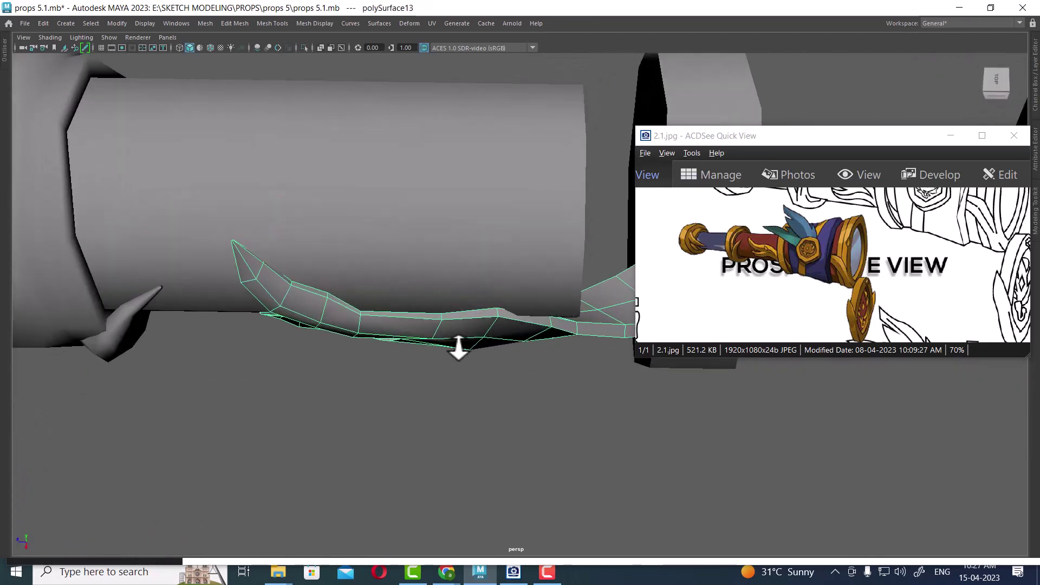
pyautogui.moveTo(459, 347)
pyautogui.keyDown('alt'); pyautogui.mouseDown()
pyautogui.moveTo(448, 221)
pyautogui.moveTo(472, 230)
pyautogui.moveTo(432, 234)
pyautogui.moveTo(488, 237)
pyautogui.mouseUp(); pyautogui.keyUp('alt')
# Step: Move vertices near the leaf's tip so it hugs the barrel
pyautogui.press('F9')
pyautogui.click(484, 140)
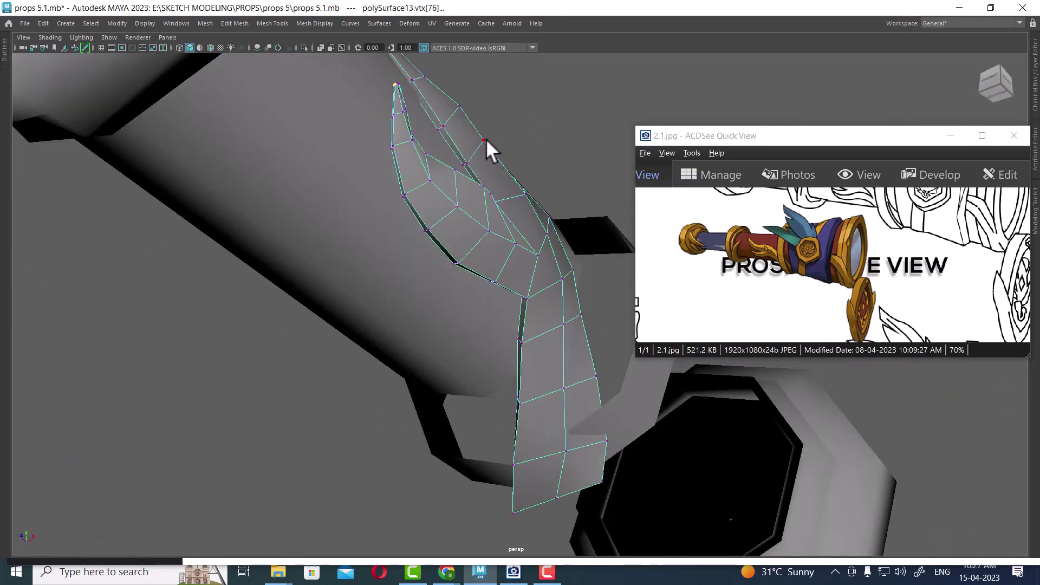
pyautogui.keyDown('alt'); pyautogui.moveTo(486, 139); pyautogui.dragTo(517, 178); pyautogui.keyUp('alt')
pyautogui.click(506, 140)
pyautogui.press('w')
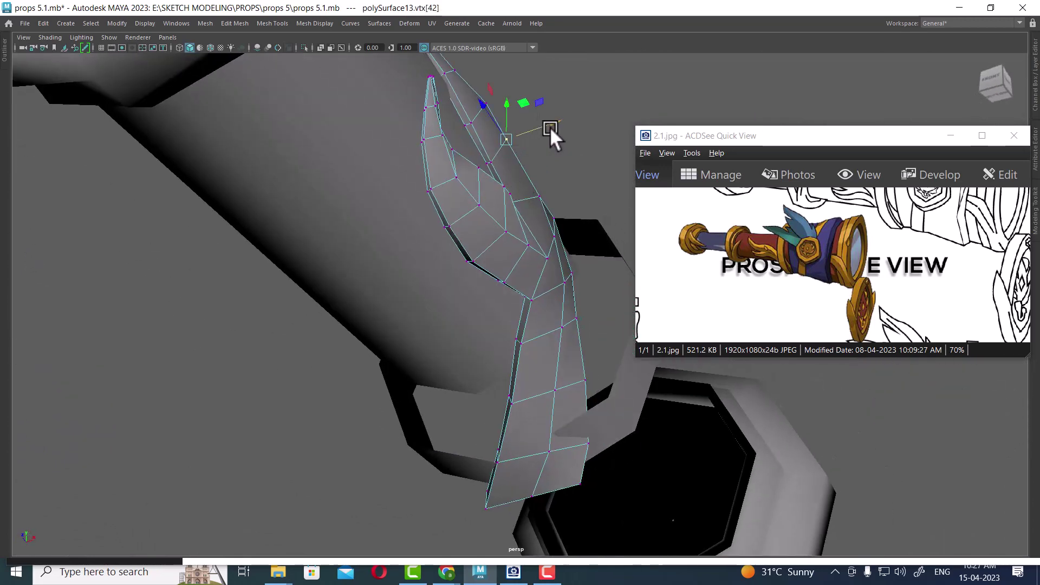
pyautogui.moveTo(554, 121)
pyautogui.keyDown('alt'); pyautogui.mouseDown()
pyautogui.moveTo(539, 152)
pyautogui.moveTo(528, 147)
pyautogui.mouseUp(); pyautogui.keyUp('alt')
pyautogui.click(479, 110)
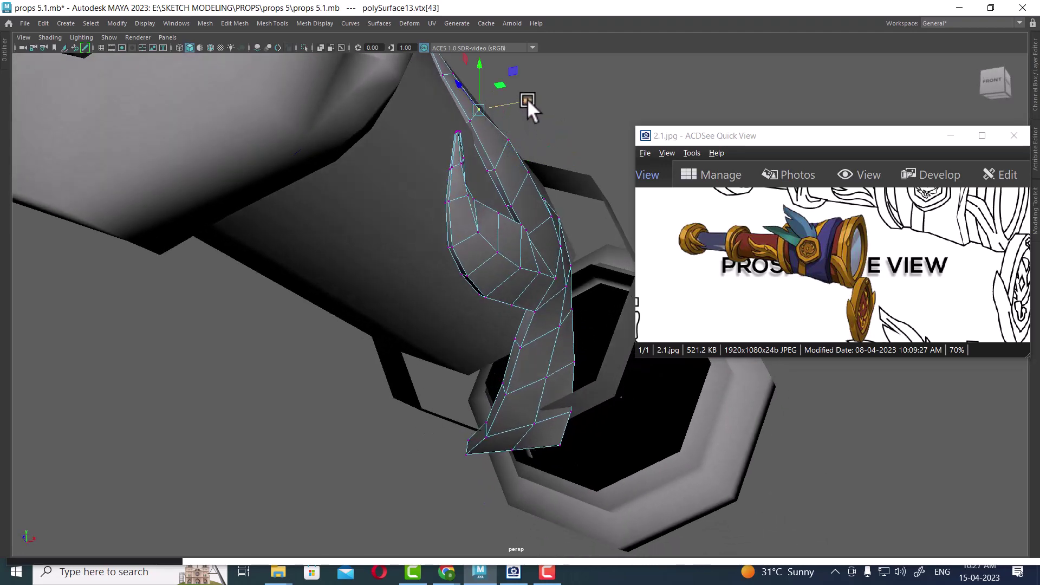
pyautogui.moveTo(532, 98)
pyautogui.keyDown('alt'); pyautogui.mouseDown()
pyautogui.moveTo(557, 130)
pyautogui.moveTo(425, 97)
pyautogui.moveTo(363, 124)
pyautogui.moveTo(359, 151)
pyautogui.moveTo(404, 175)
pyautogui.moveTo(433, 237)
pyautogui.moveTo(466, 123)
pyautogui.moveTo(415, 308)
pyautogui.moveTo(403, 272)
pyautogui.moveTo(441, 272)
pyautogui.moveTo(420, 225)
pyautogui.moveTo(401, 221)
pyautogui.moveTo(424, 217)
pyautogui.moveTo(375, 217)
pyautogui.moveTo(426, 240)
pyautogui.moveTo(488, 314)
pyautogui.moveTo(296, 332)
pyautogui.moveTo(265, 263)
pyautogui.moveTo(403, 222)
pyautogui.moveTo(344, 233)
pyautogui.moveTo(269, 208)
pyautogui.moveTo(155, 210)
pyautogui.moveTo(278, 223)
pyautogui.moveTo(300, 191)
pyautogui.moveTo(369, 188)
pyautogui.moveTo(466, 314)
pyautogui.moveTo(461, 289)
pyautogui.mouseUp(); pyautogui.keyUp('alt')
# Step: Select a column of four vertices on the curled leaf end and reposition them
pyautogui.click(402, 214)
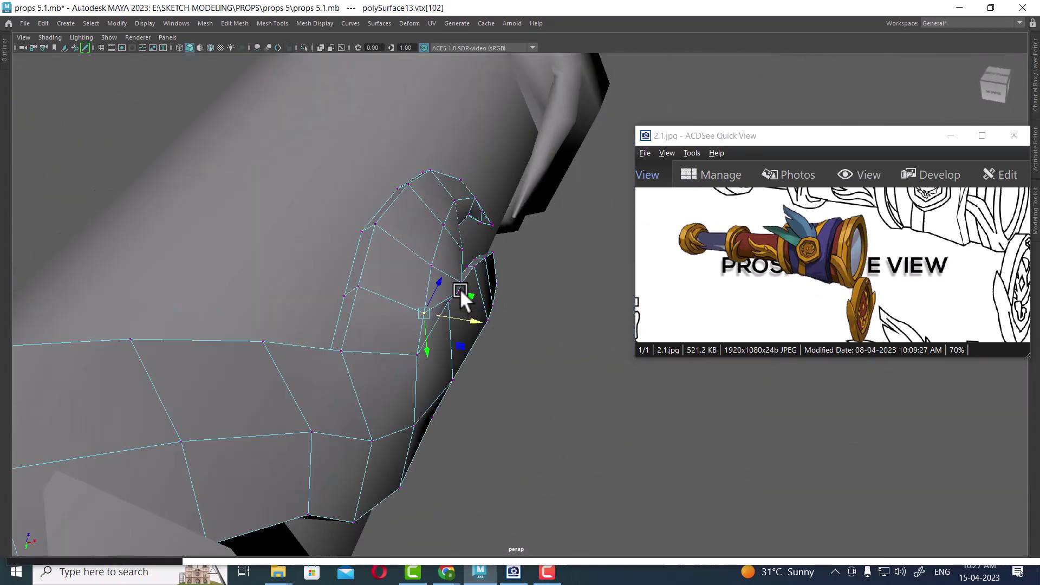
pyautogui.keyDown('shift'); pyautogui.click(432, 265); pyautogui.keyUp('shift')
pyautogui.keyDown('shift'); pyautogui.click(443, 225); pyautogui.keyUp('shift')
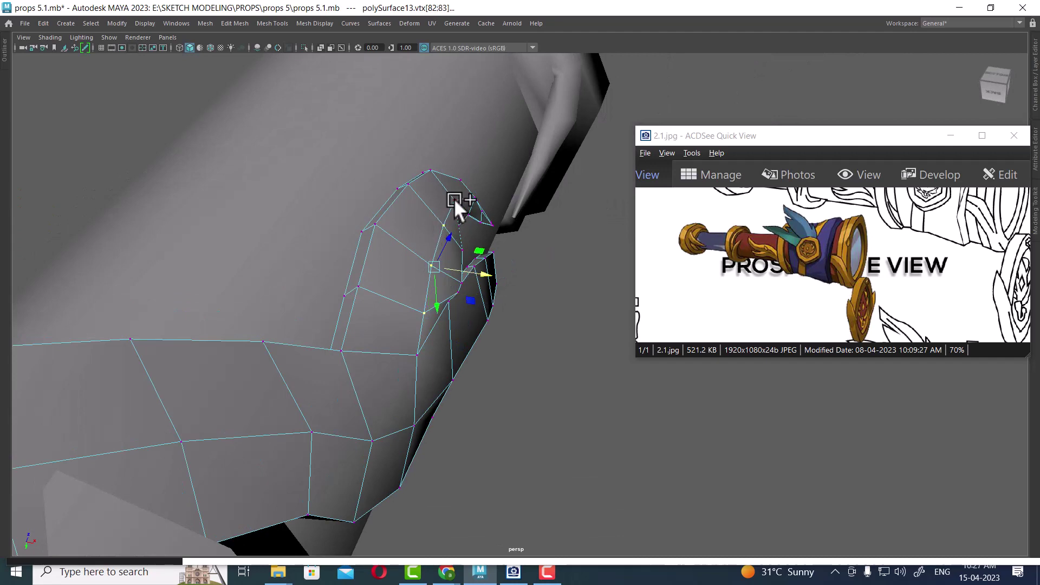
pyautogui.keyDown('shift'); pyautogui.click(454, 200); pyautogui.keyUp('shift')
pyautogui.moveTo(508, 267)
pyautogui.keyDown('alt'); pyautogui.mouseDown()
pyautogui.moveTo(493, 274)
pyautogui.moveTo(414, 195)
pyautogui.mouseUp(); pyautogui.keyUp('alt')
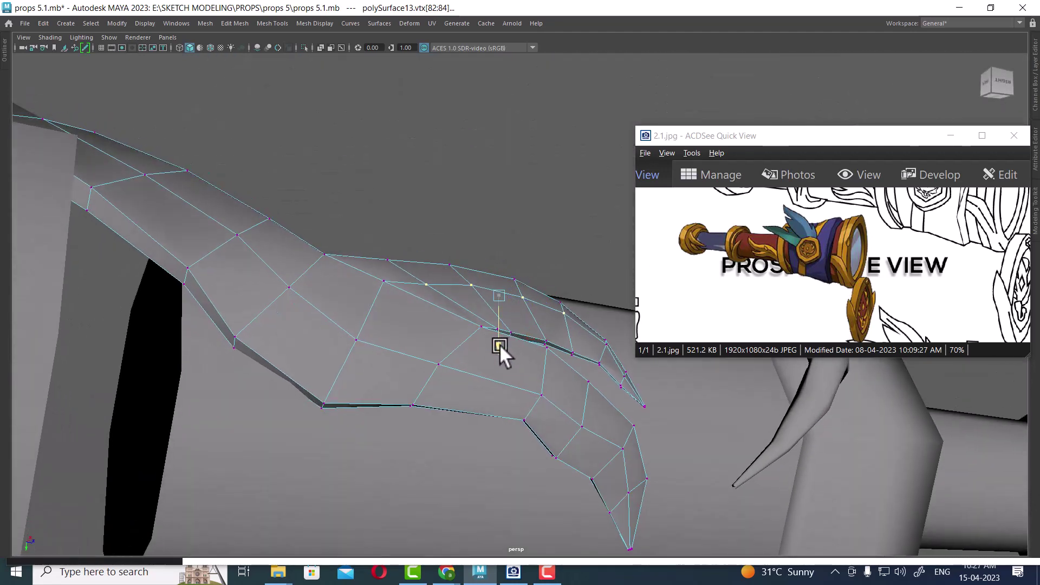
pyautogui.moveTo(499, 337)
pyautogui.keyDown('alt'); pyautogui.mouseDown()
pyautogui.moveTo(382, 331)
pyautogui.moveTo(528, 352)
pyautogui.moveTo(427, 373)
pyautogui.moveTo(498, 320)
pyautogui.moveTo(504, 367)
pyautogui.moveTo(538, 344)
pyautogui.moveTo(360, 272)
pyautogui.moveTo(500, 366)
pyautogui.moveTo(358, 368)
pyautogui.moveTo(482, 430)
pyautogui.moveTo(651, 351)
pyautogui.moveTo(491, 279)
pyautogui.mouseUp(); pyautogui.keyUp('alt')
# Step: Zoom the ACDSee reference image to 150% for comparison
pyautogui.moveTo(491, 279); pyautogui.dragTo(572, 161, button='right')
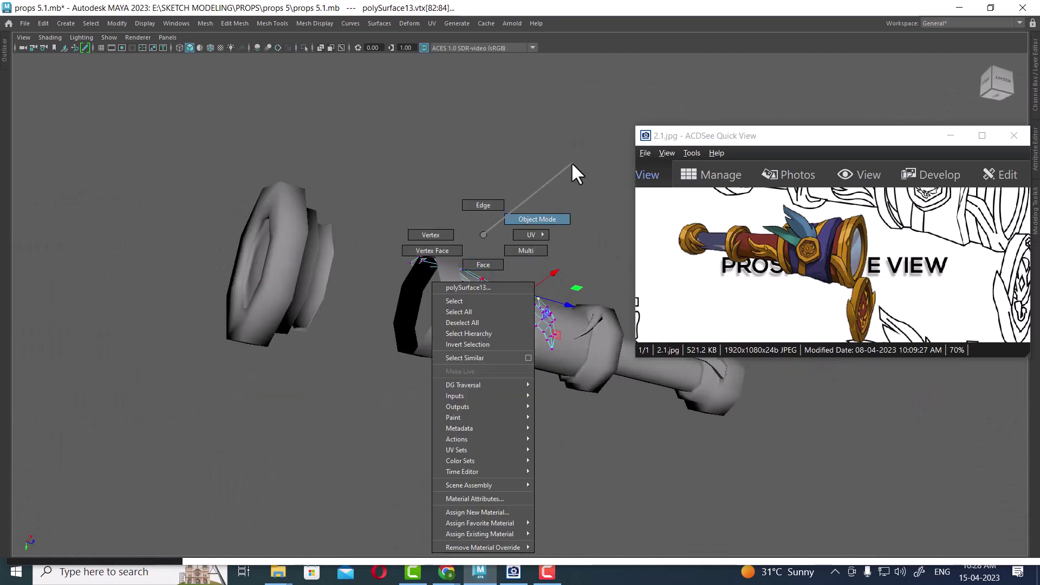
pyautogui.moveTo(510, 253)
pyautogui.keyDown('alt'); pyautogui.mouseDown()
pyautogui.moveTo(448, 342)
pyautogui.moveTo(511, 365)
pyautogui.mouseUp(); pyautogui.keyUp('alt')
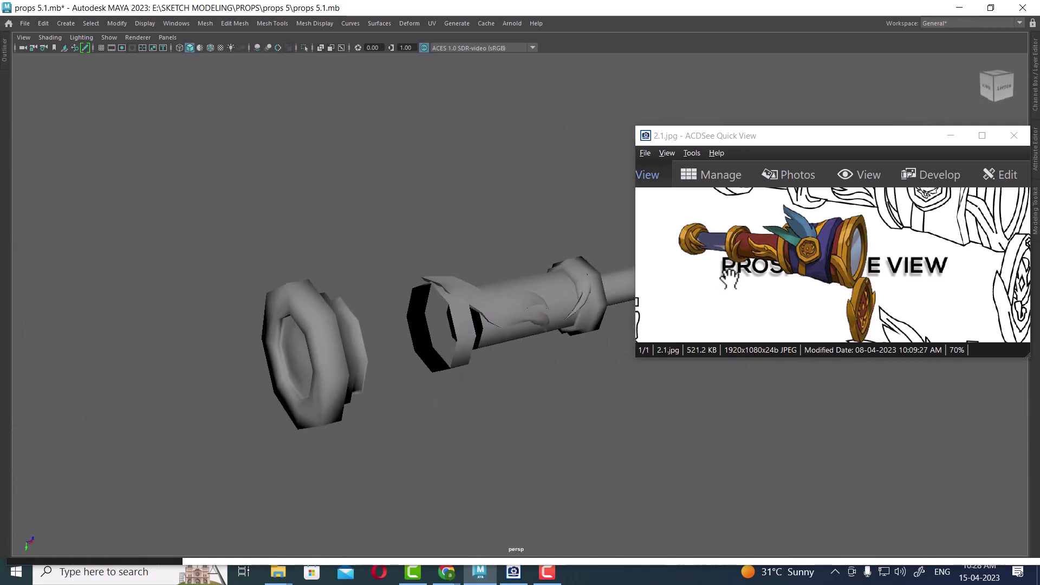
pyautogui.click(769, 282)
pyautogui.scroll(1, 768, 281)
pyautogui.scroll(2, 769, 282)
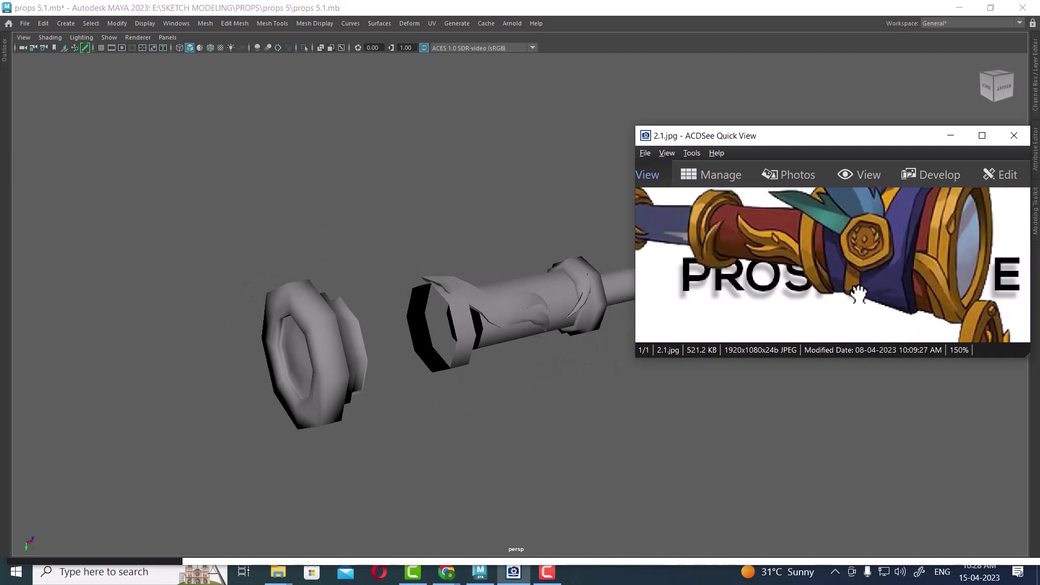
pyautogui.moveTo(475, 407)
pyautogui.keyDown('alt'); pyautogui.mouseDown()
pyautogui.moveTo(472, 367)
pyautogui.moveTo(509, 371)
pyautogui.moveTo(583, 420)
pyautogui.moveTo(512, 323)
pyautogui.moveTo(487, 309)
pyautogui.moveTo(520, 352)
pyautogui.moveTo(450, 355)
pyautogui.moveTo(463, 339)
pyautogui.moveTo(452, 362)
pyautogui.moveTo(692, 414)
pyautogui.moveTo(530, 409)
pyautogui.moveTo(290, 441)
pyautogui.moveTo(263, 402)
pyautogui.moveTo(312, 419)
pyautogui.mouseUp(); pyautogui.keyUp('alt')
# Step: Select the leaf-shaped mesh and choose its vertices for editing
pyautogui.click(513, 321)
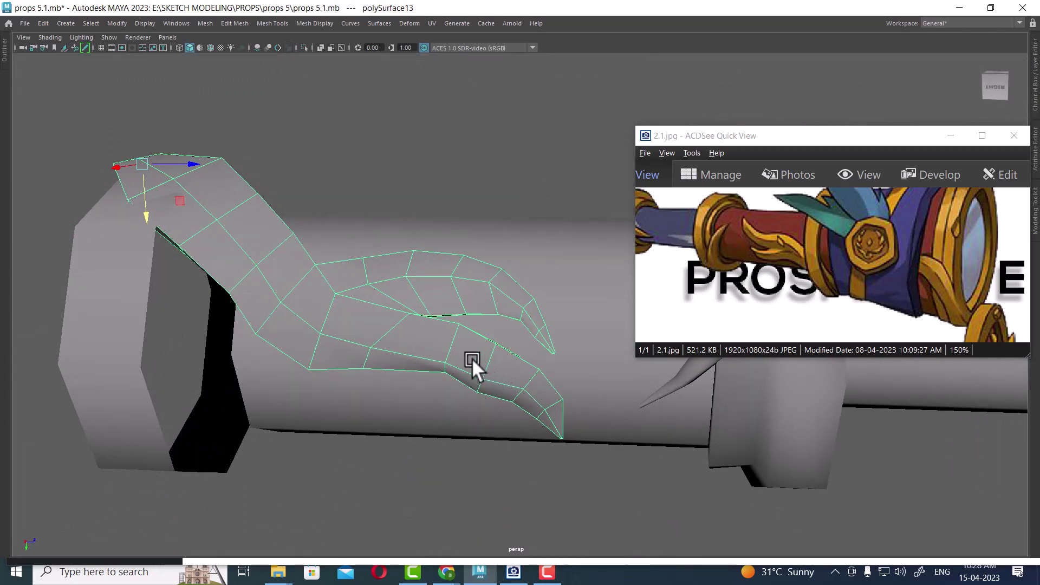
pyautogui.moveTo(472, 358)
pyautogui.keyDown('alt'); pyautogui.mouseDown(button='right')
pyautogui.moveTo(390, 347)
pyautogui.moveTo(430, 363)
pyautogui.moveTo(460, 357)
pyautogui.moveTo(511, 504)
pyautogui.moveTo(464, 344)
pyautogui.moveTo(399, 358)
pyautogui.moveTo(363, 305)
pyautogui.mouseUp(button='right'); pyautogui.keyUp('alt')
pyautogui.click(371, 357)
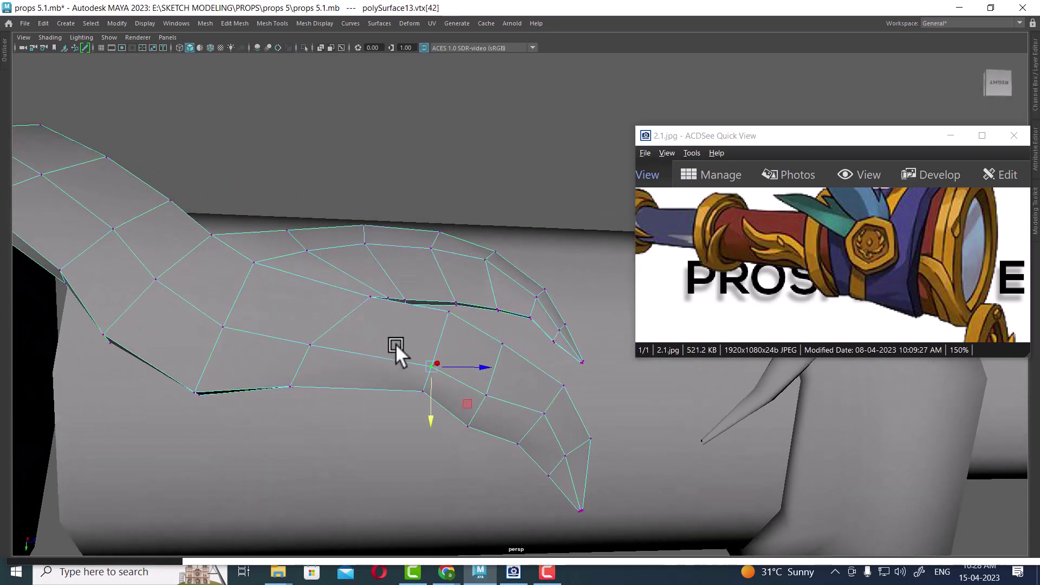
pyautogui.moveTo(441, 348); pyautogui.dragTo(284, 379, button='right')
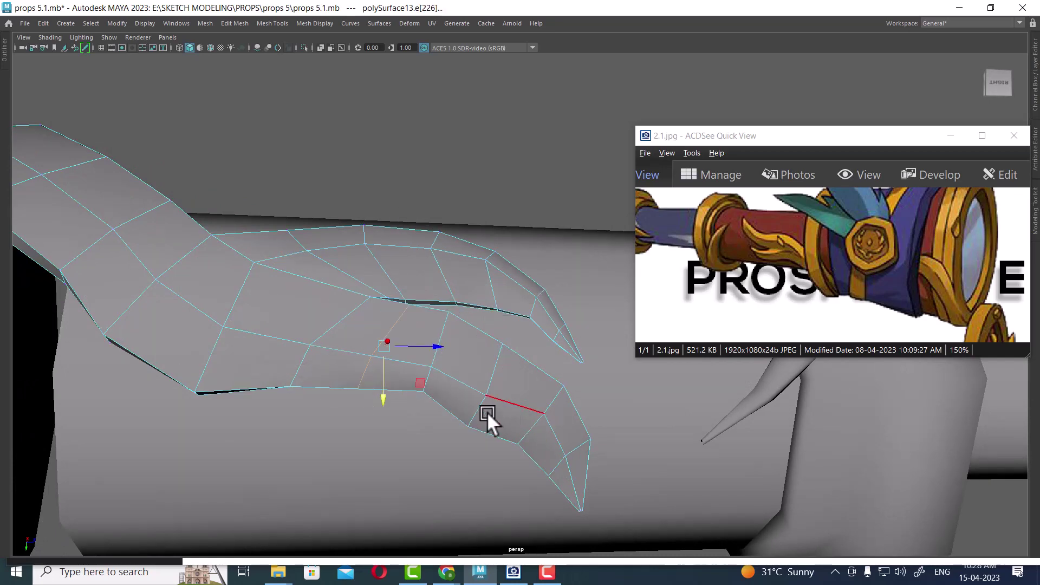
pyautogui.moveTo(487, 411)
pyautogui.keyDown('alt'); pyautogui.mouseDown()
pyautogui.moveTo(406, 421)
pyautogui.moveTo(412, 349)
pyautogui.moveTo(425, 367)
pyautogui.moveTo(415, 382)
pyautogui.moveTo(422, 399)
pyautogui.mouseUp(); pyautogui.keyUp('alt')
pyautogui.moveTo(359, 351)
pyautogui.mouseDown(button='right')
pyautogui.moveTo(268, 250)
pyautogui.moveTo(308, 236)
pyautogui.mouseUp(button='right')
# Step: Chamfer a leaf vertex into a small face with Chamfer Vertex
pyautogui.click(301, 349)
pyautogui.keyDown('shift'); pyautogui.rightClick(364, 320); pyautogui.keyUp('shift')
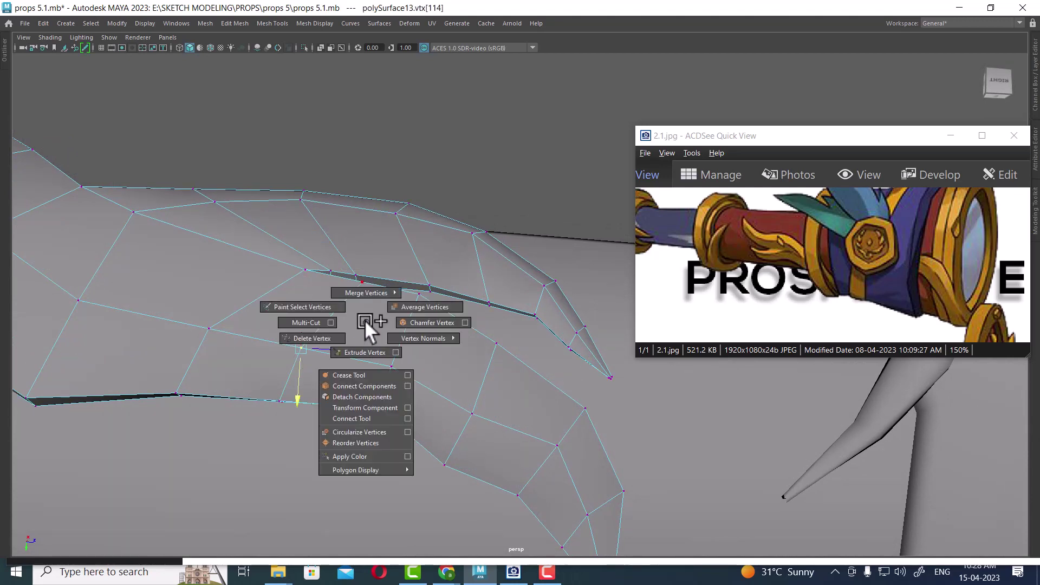
pyautogui.click(427, 323)
pyautogui.moveTo(372, 354)
pyautogui.keyDown('alt'); pyautogui.mouseDown()
pyautogui.moveTo(325, 358)
pyautogui.moveTo(355, 369)
pyautogui.mouseUp(); pyautogui.keyUp('alt')
# Step: Nudge a vertex beside the new face slightly downward
pyautogui.click(278, 335)
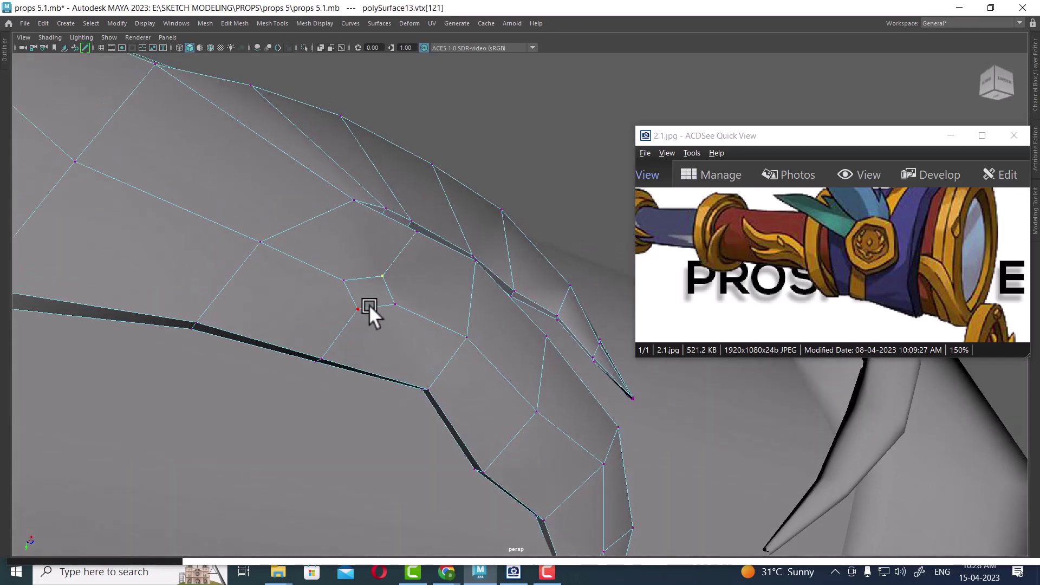
pyautogui.press('w')
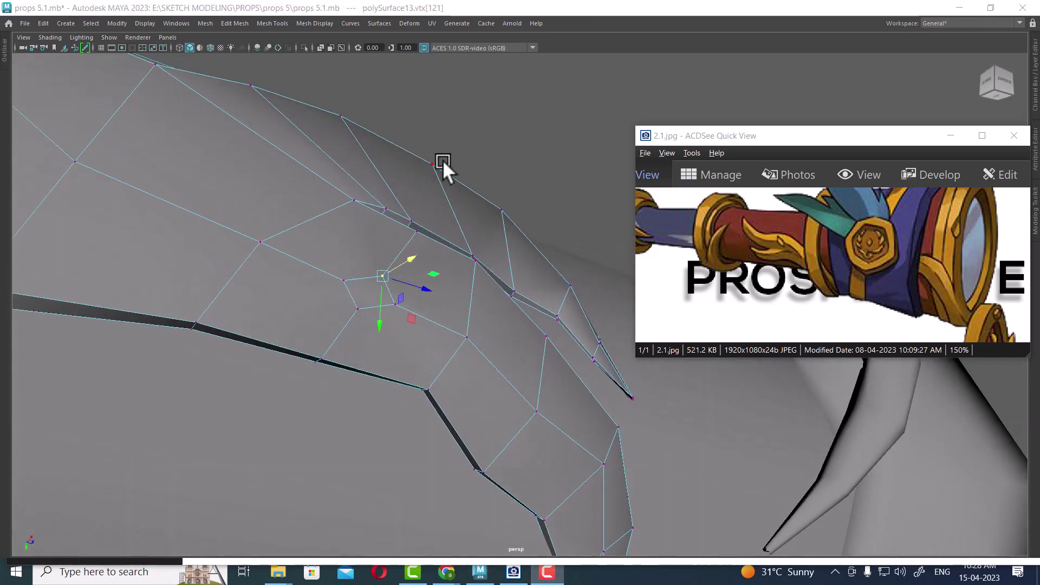
pyautogui.keyDown('alt'); pyautogui.moveTo(372, 112); pyautogui.dragTo(265, 122); pyautogui.keyUp('alt')
pyautogui.moveTo(355, 361)
pyautogui.keyDown('alt'); pyautogui.mouseDown()
pyautogui.moveTo(405, 297)
pyautogui.moveTo(399, 368)
pyautogui.moveTo(342, 267)
pyautogui.mouseUp(); pyautogui.keyUp('alt')
pyautogui.keyDown('shift'); pyautogui.rightClick(341, 260); pyautogui.keyUp('shift')
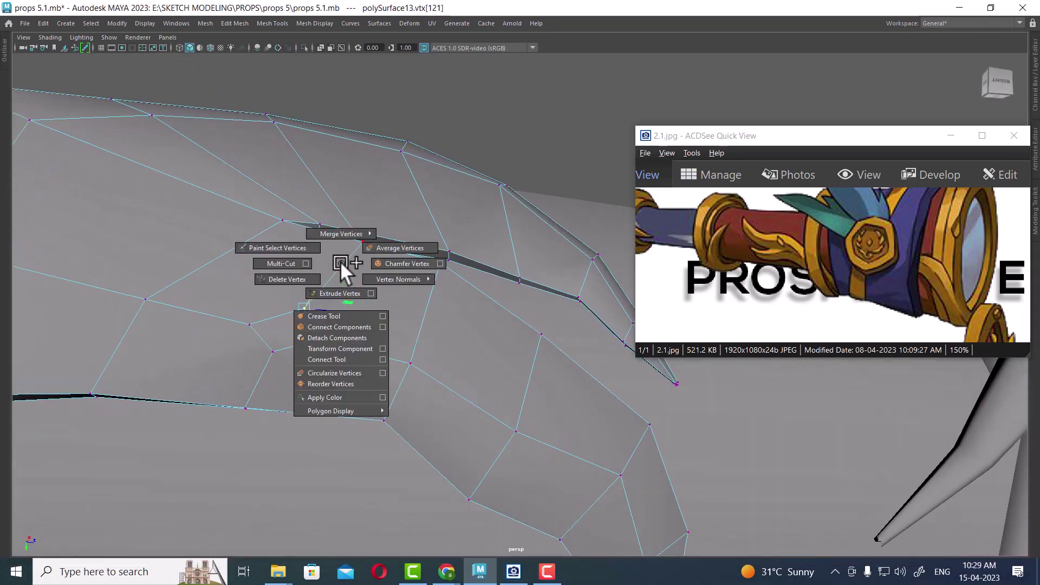
pyautogui.keyDown('alt'); pyautogui.moveTo(332, 343); pyautogui.dragTo(359, 322); pyautogui.keyUp('alt')
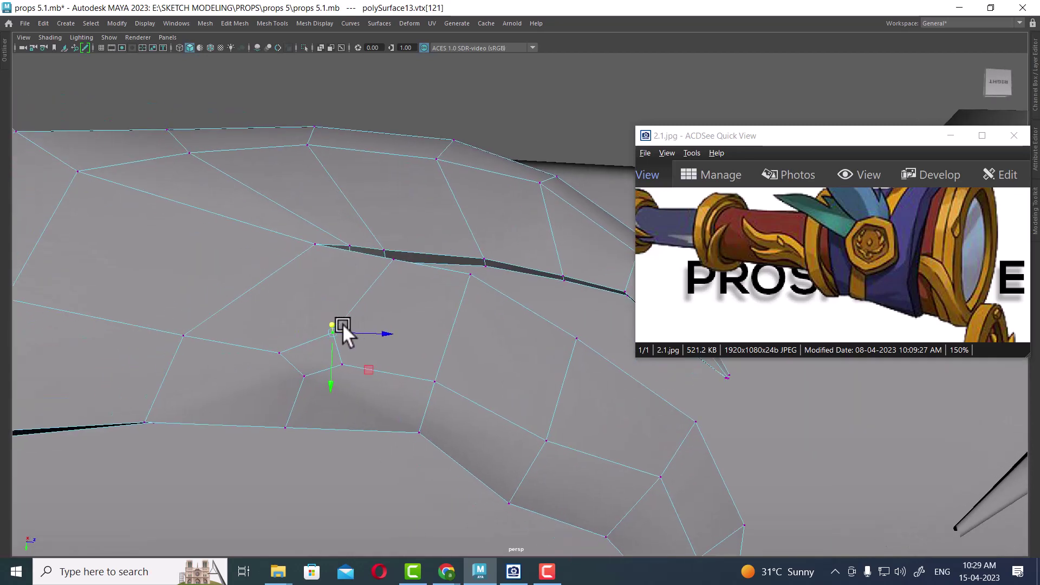
pyautogui.moveTo(343, 323); pyautogui.dragTo(346, 312, button='middle')
# Step: Move a vertex freely, undo the overshoot, and raise it slightly instead
pyautogui.moveTo(371, 383)
pyautogui.keyDown('alt'); pyautogui.mouseDown()
pyautogui.moveTo(458, 402)
pyautogui.moveTo(430, 410)
pyautogui.moveTo(452, 417)
pyautogui.mouseUp(); pyautogui.keyUp('alt')
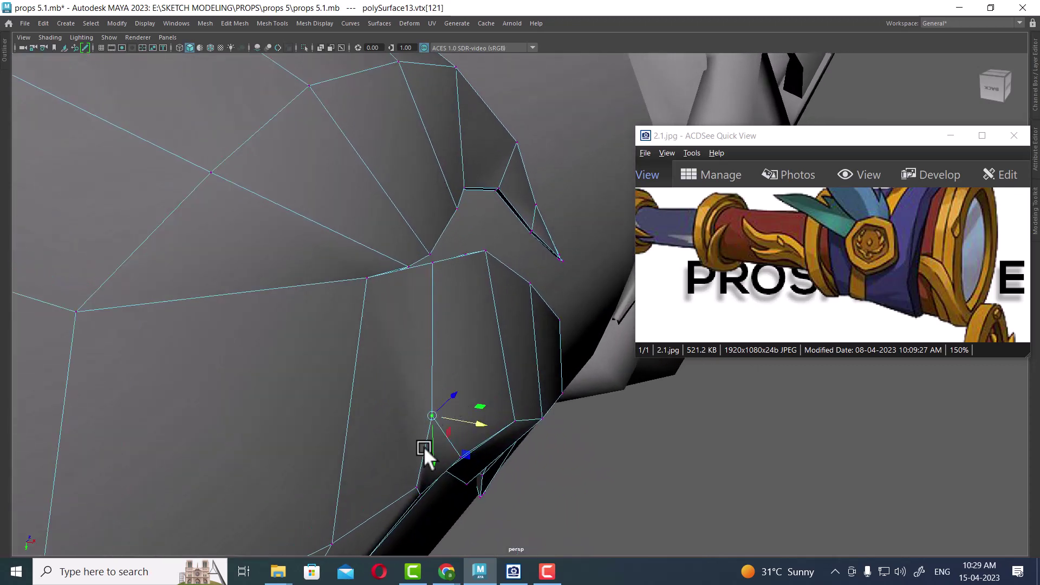
pyautogui.click(438, 417)
pyautogui.moveTo(438, 466); pyautogui.dragTo(441, 539)
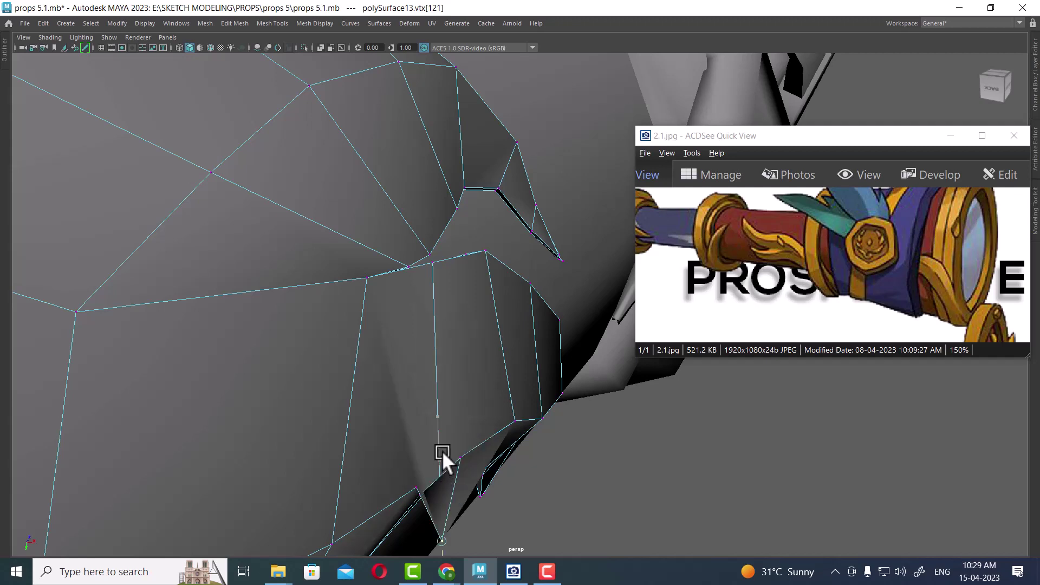
pyautogui.hotkey('ctrl', 'z')
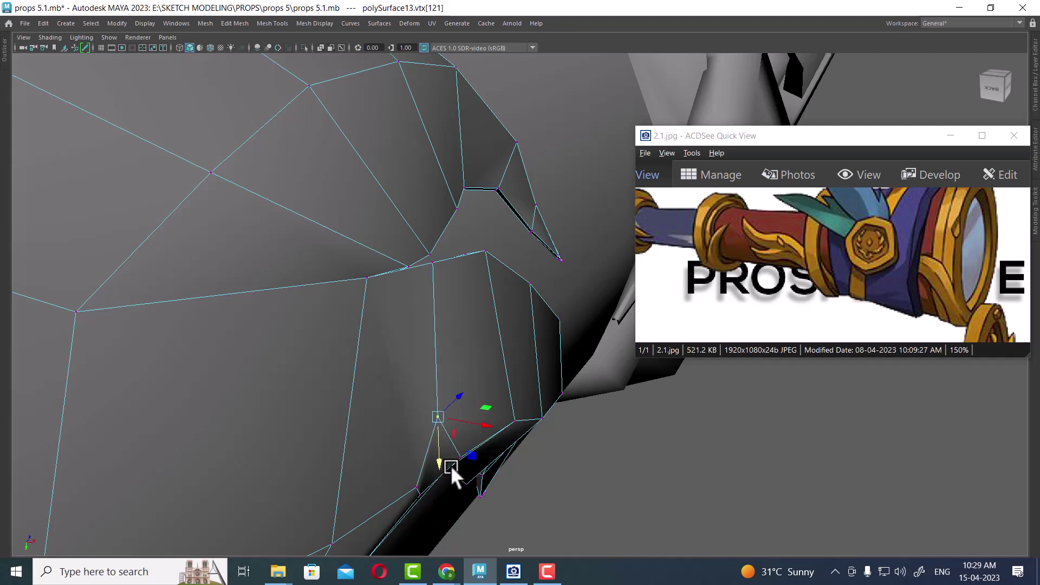
pyautogui.moveTo(438, 460)
pyautogui.mouseDown()
pyautogui.moveTo(444, 407)
pyautogui.moveTo(424, 395)
pyautogui.moveTo(484, 421)
pyautogui.moveTo(524, 478)
pyautogui.mouseUp()
pyautogui.click(403, 356)
# Step: Slide a leaf vertex along its object axis, with Move set to Object orientation
pyautogui.click(701, 466)
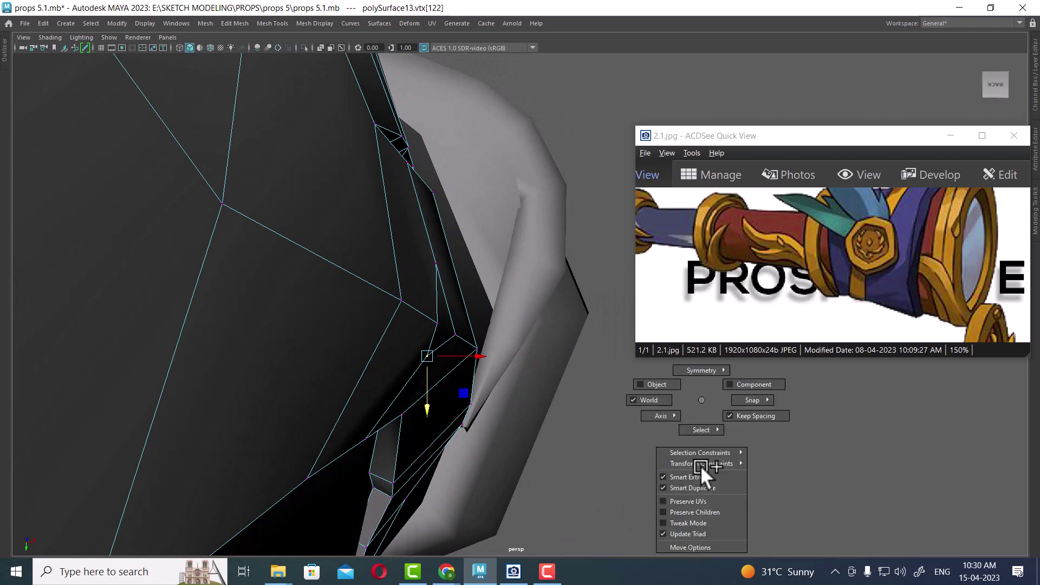
pyautogui.click(666, 392)
pyautogui.moveTo(481, 327); pyautogui.dragTo(472, 340)
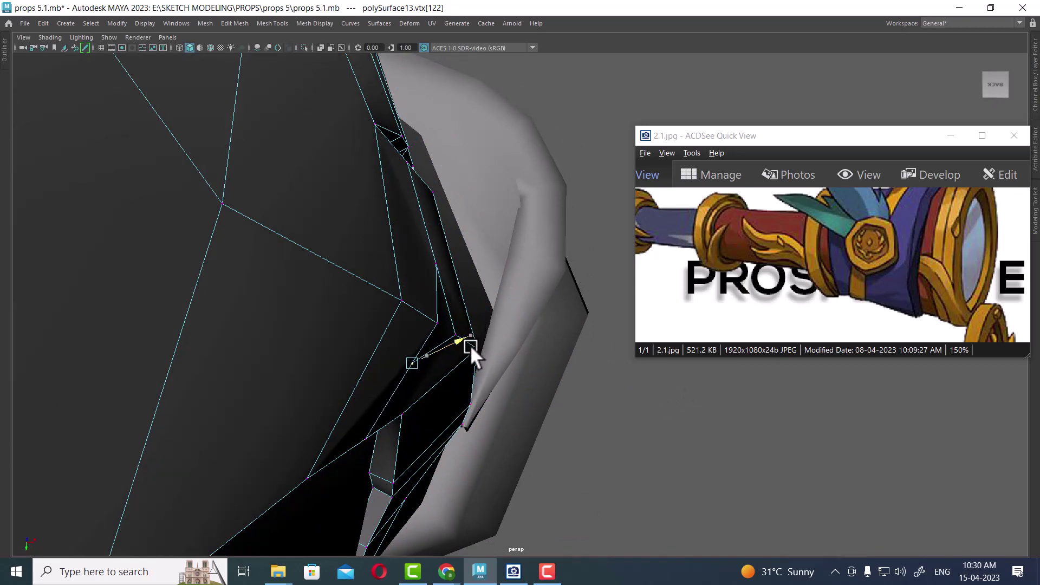
# Step: Cut a new edge across the leaf face, starting from a leaf vertex, with Multi-Cut
pyautogui.moveTo(449, 394)
pyautogui.keyDown('alt'); pyautogui.mouseDown()
pyautogui.moveTo(377, 383)
pyautogui.moveTo(287, 280)
pyautogui.moveTo(371, 335)
pyautogui.moveTo(490, 338)
pyautogui.mouseUp(); pyautogui.keyUp('alt')
pyautogui.keyDown('alt'); pyautogui.moveTo(491, 337); pyautogui.dragTo(440, 338, button='right'); pyautogui.keyUp('alt')
pyautogui.press('F8')
pyautogui.keyDown('shift'); pyautogui.moveTo(449, 298); pyautogui.dragTo(376, 267, button='right'); pyautogui.keyUp('shift')
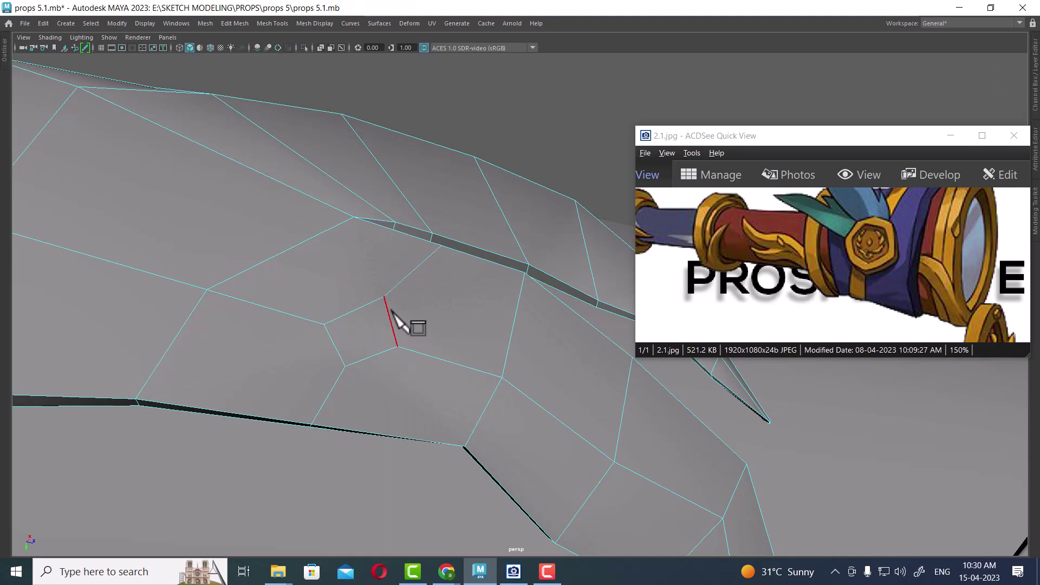
pyautogui.click(385, 297)
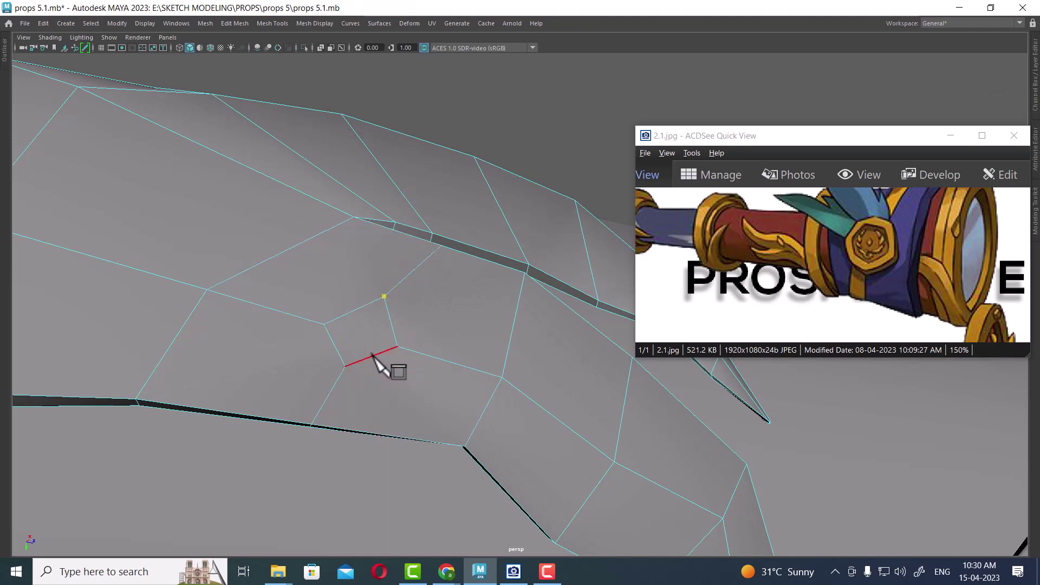
pyautogui.click(347, 366)
# Step: Return the leaf mesh to Object Mode and orbit to inspect the cut ornament
pyautogui.rightClick(306, 425)
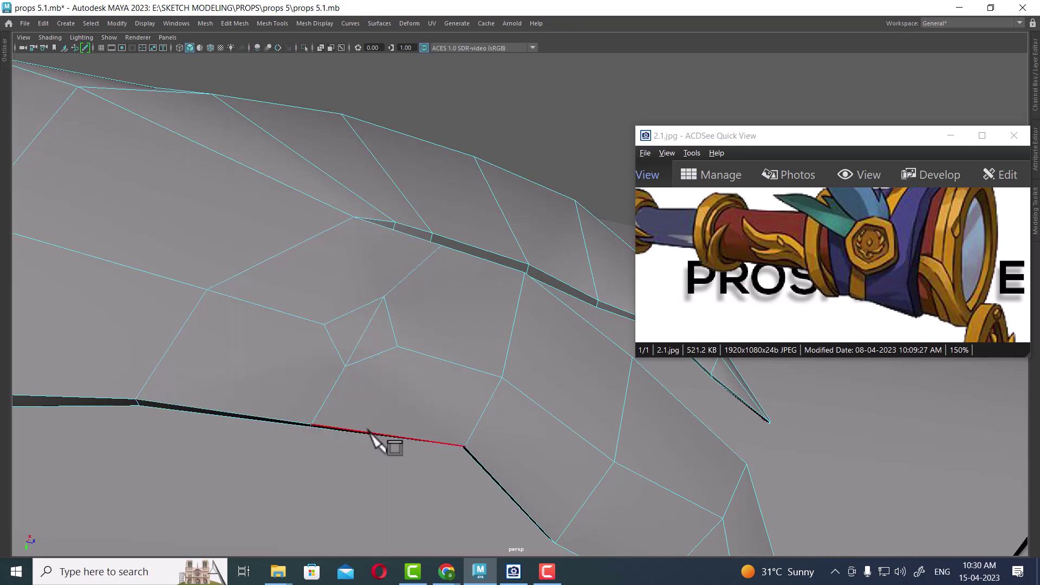
pyautogui.moveTo(371, 235); pyautogui.dragTo(553, 133, button='right')
pyautogui.scroll(-5, 596, 157)
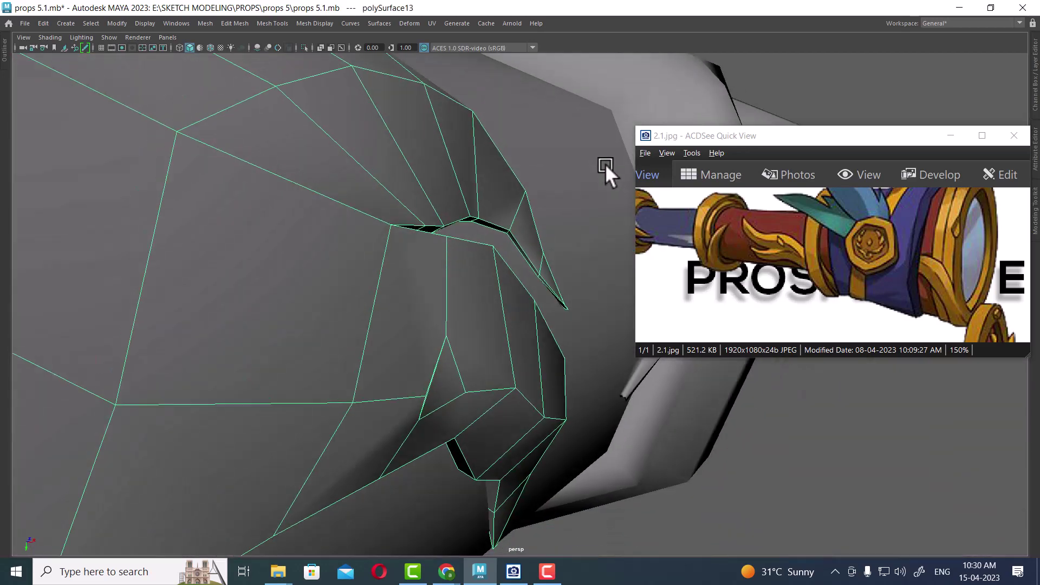
pyautogui.scroll(3, 382, 292)
pyautogui.scroll(2, 401, 328)
pyautogui.moveTo(423, 295)
pyautogui.keyDown('alt'); pyautogui.mouseDown()
pyautogui.moveTo(457, 214)
pyautogui.moveTo(493, 295)
pyautogui.moveTo(429, 339)
pyautogui.moveTo(389, 348)
pyautogui.moveTo(396, 307)
pyautogui.moveTo(410, 401)
pyautogui.moveTo(448, 362)
pyautogui.mouseUp(); pyautogui.keyUp('alt')
pyautogui.moveTo(520, 412)
pyautogui.keyDown('alt'); pyautogui.mouseDown()
pyautogui.moveTo(479, 366)
pyautogui.moveTo(534, 432)
pyautogui.moveTo(534, 333)
pyautogui.moveTo(415, 419)
pyautogui.moveTo(397, 368)
pyautogui.moveTo(404, 362)
pyautogui.moveTo(434, 399)
pyautogui.moveTo(423, 380)
pyautogui.moveTo(555, 425)
pyautogui.mouseUp(); pyautogui.keyUp('alt')
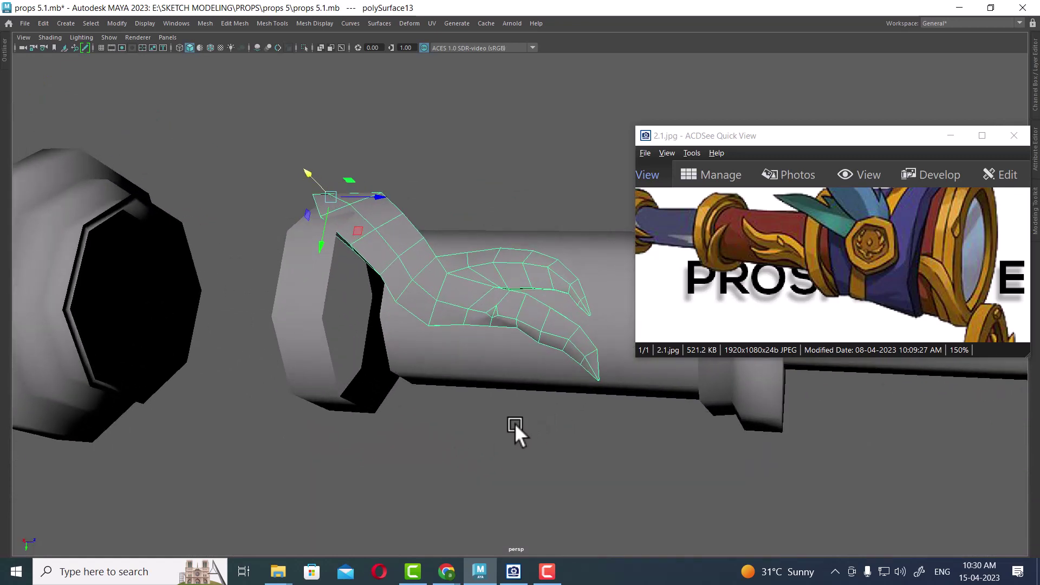
# Step: Marquee-select the barrel cylinder and nut pieces together with the leaf ornament
pyautogui.moveTo(485, 434)
pyautogui.keyDown('alt'); pyautogui.mouseDown()
pyautogui.moveTo(515, 382)
pyautogui.moveTo(423, 417)
pyautogui.mouseUp(); pyautogui.keyUp('alt')
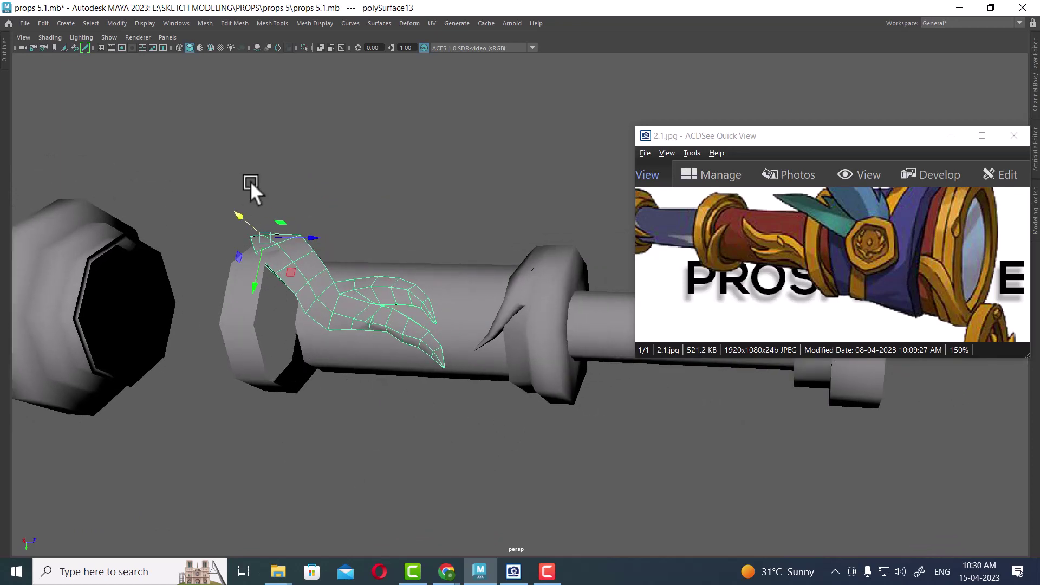
pyautogui.keyDown('shift'); pyautogui.moveTo(251, 181); pyautogui.dragTo(552, 414); pyautogui.keyUp('shift')
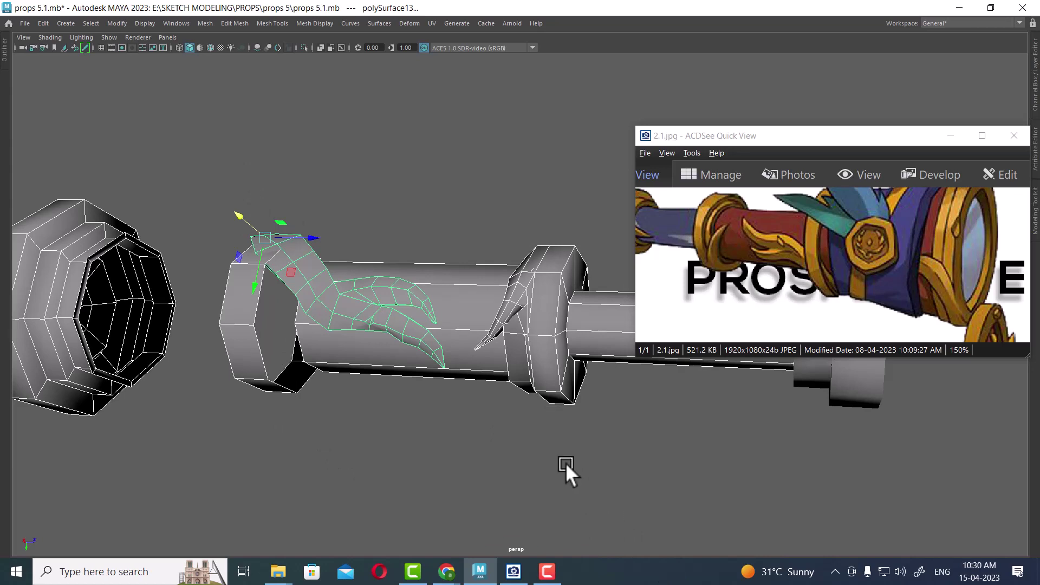
pyautogui.moveTo(417, 367)
pyautogui.keyDown('alt'); pyautogui.mouseDown()
pyautogui.moveTo(395, 390)
pyautogui.moveTo(439, 421)
pyautogui.mouseUp(); pyautogui.keyUp('alt')
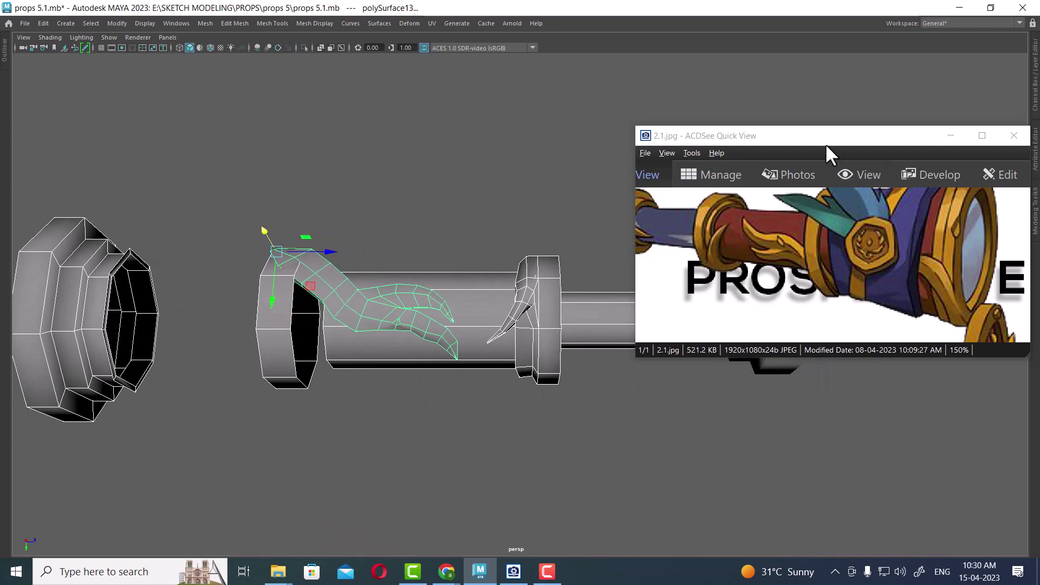
# Step: Reposition the reference picture beside the model and orbit to a side view
pyautogui.moveTo(826, 136); pyautogui.dragTo(287, 39)
pyautogui.moveTo(580, 417)
pyautogui.keyDown('alt'); pyautogui.mouseDown()
pyautogui.moveTo(666, 391)
pyautogui.moveTo(710, 407)
pyautogui.moveTo(664, 342)
pyautogui.moveTo(630, 391)
pyautogui.mouseUp(); pyautogui.keyUp('alt')
pyautogui.keyDown('alt'); pyautogui.moveTo(629, 390); pyautogui.dragTo(743, 417, button='middle'); pyautogui.keyUp('alt')
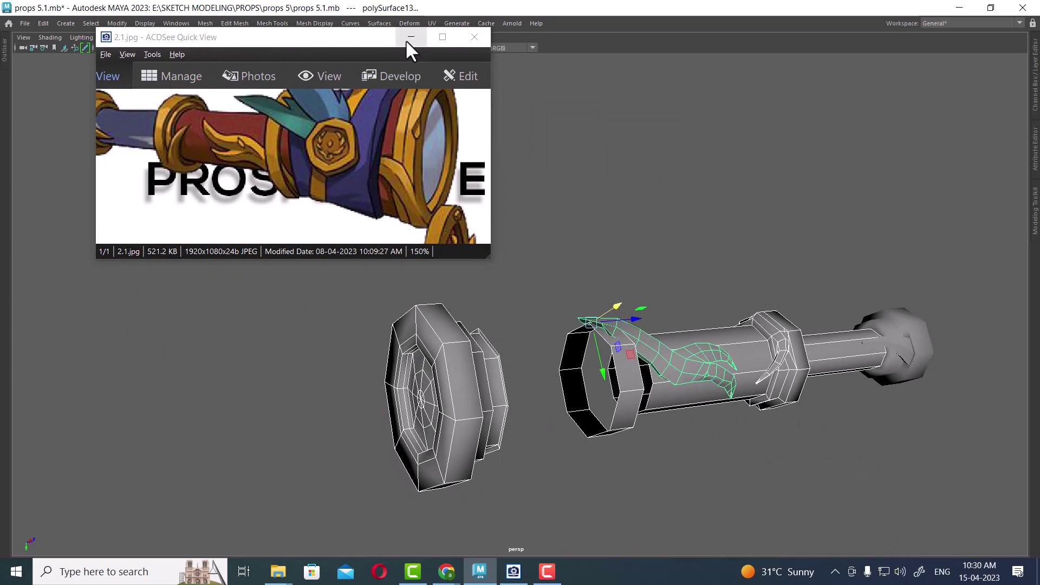
pyautogui.moveTo(378, 42)
pyautogui.mouseDown()
pyautogui.moveTo(843, 232)
pyautogui.moveTo(831, 195)
pyautogui.mouseUp()
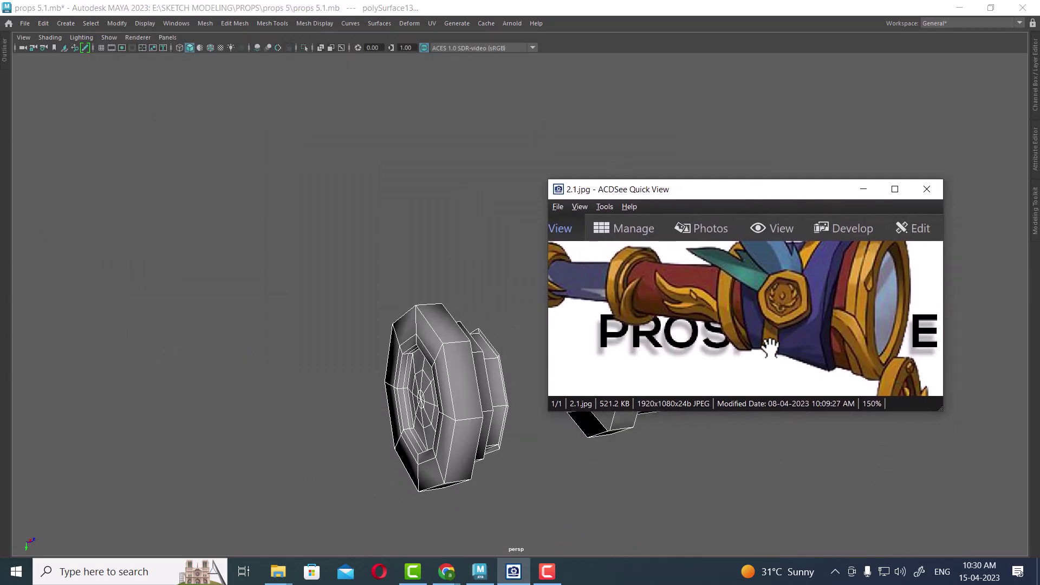
pyautogui.moveTo(744, 326); pyautogui.dragTo(763, 355)
pyautogui.moveTo(645, 492)
pyautogui.keyDown('alt'); pyautogui.mouseDown()
pyautogui.moveTo(400, 425)
pyautogui.moveTo(455, 455)
pyautogui.moveTo(474, 436)
pyautogui.moveTo(464, 459)
pyautogui.moveTo(483, 475)
pyautogui.moveTo(425, 407)
pyautogui.mouseUp(); pyautogui.keyUp('alt')
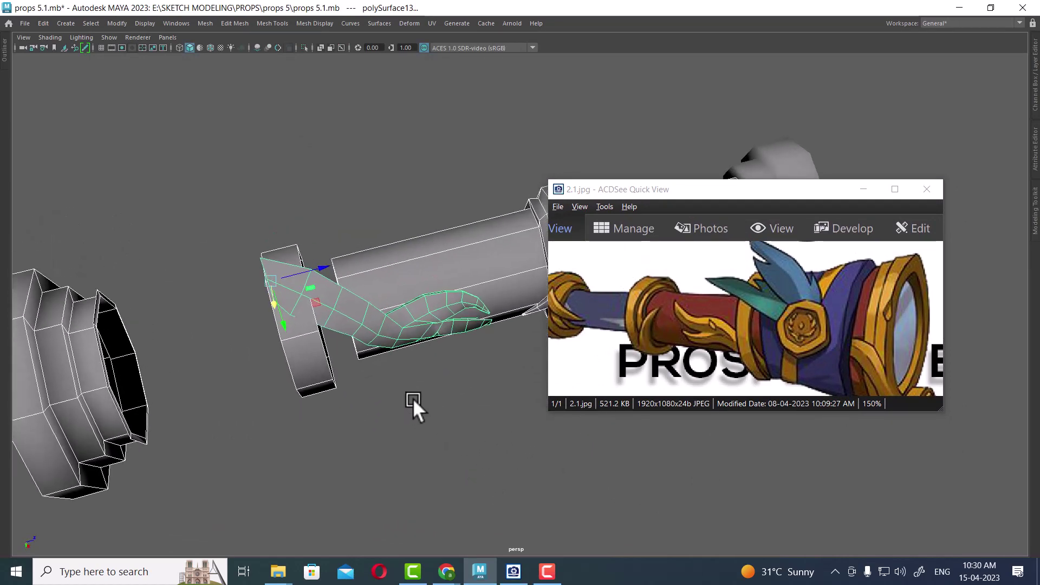
# Step: Show all hidden spyglass parts, select the ring piece, and turn on the grid
pyautogui.click(145, 24)
pyautogui.click(407, 137)
pyautogui.moveTo(406, 140)
pyautogui.keyDown('alt'); pyautogui.mouseDown()
pyautogui.moveTo(411, 168)
pyautogui.moveTo(365, 245)
pyautogui.moveTo(461, 304)
pyautogui.moveTo(190, 437)
pyautogui.moveTo(123, 385)
pyautogui.moveTo(483, 402)
pyautogui.moveTo(329, 156)
pyautogui.moveTo(404, 125)
pyautogui.mouseUp(); pyautogui.keyUp('alt')
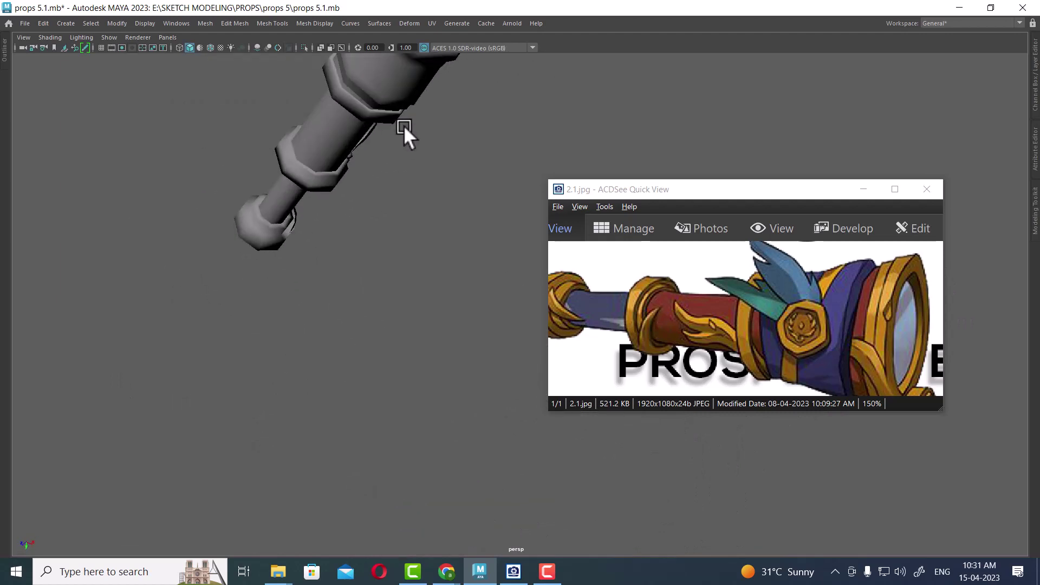
pyautogui.click(360, 104)
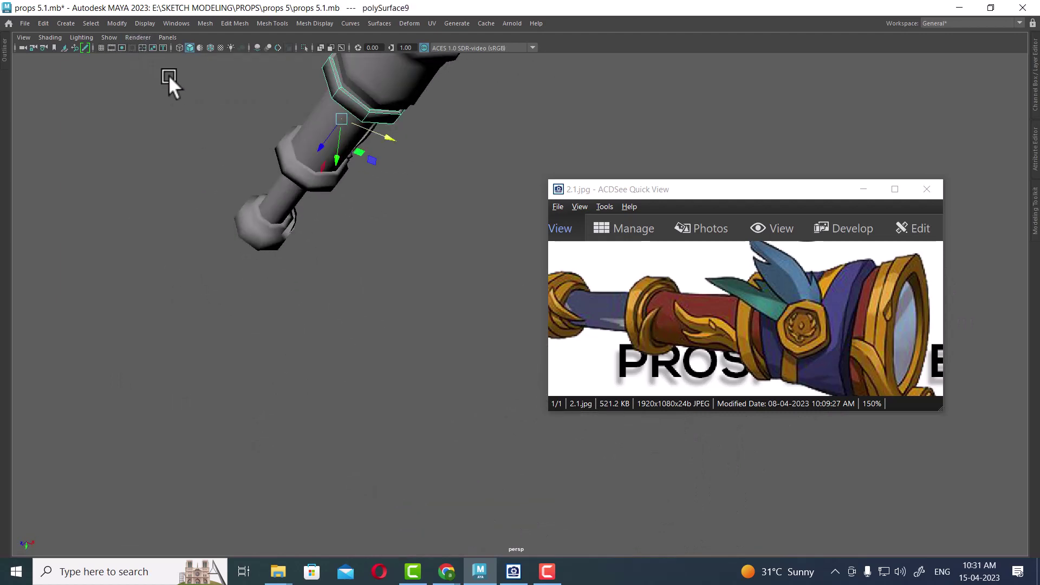
pyautogui.click(101, 48)
pyautogui.moveTo(149, 112)
pyautogui.keyDown('alt'); pyautogui.mouseDown()
pyautogui.moveTo(341, 332)
pyautogui.moveTo(333, 275)
pyautogui.moveTo(359, 298)
pyautogui.moveTo(344, 290)
pyautogui.moveTo(344, 327)
pyautogui.moveTo(311, 193)
pyautogui.moveTo(373, 247)
pyautogui.moveTo(391, 238)
pyautogui.mouseUp(); pyautogui.keyUp('alt')
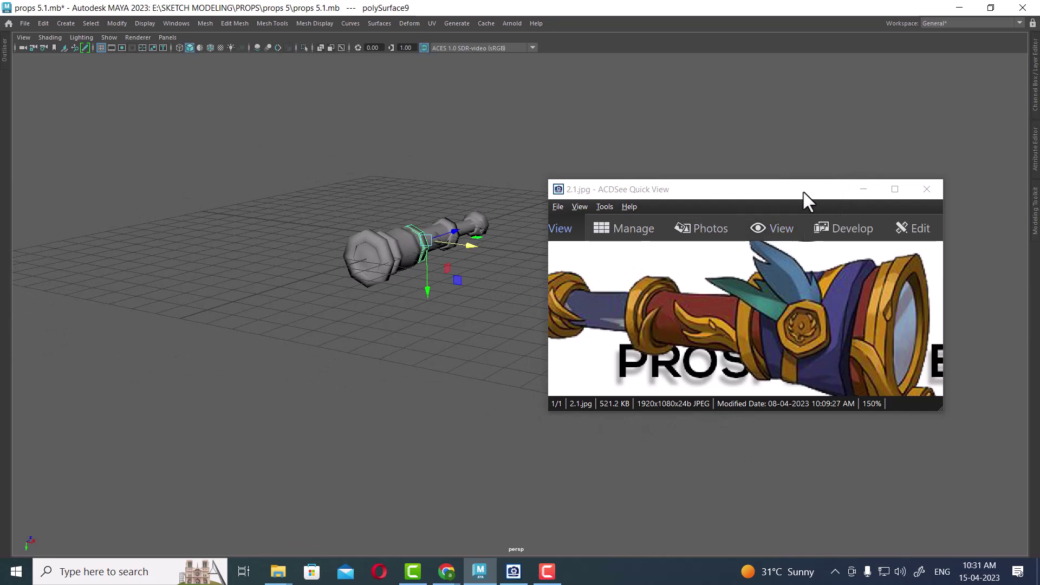
# Step: Switch to Left view, frame the whole spyglass, and move the reference picture aside
pyautogui.moveTo(803, 190); pyautogui.dragTo(880, 97)
pyautogui.moveTo(461, 260)
pyautogui.keyDown('alt'); pyautogui.mouseDown()
pyautogui.moveTo(485, 273)
pyautogui.moveTo(486, 315)
pyautogui.moveTo(404, 279)
pyautogui.moveTo(467, 285)
pyautogui.mouseUp(); pyautogui.keyUp('alt')
pyautogui.press('space')
pyautogui.press('space')
pyautogui.press('f')
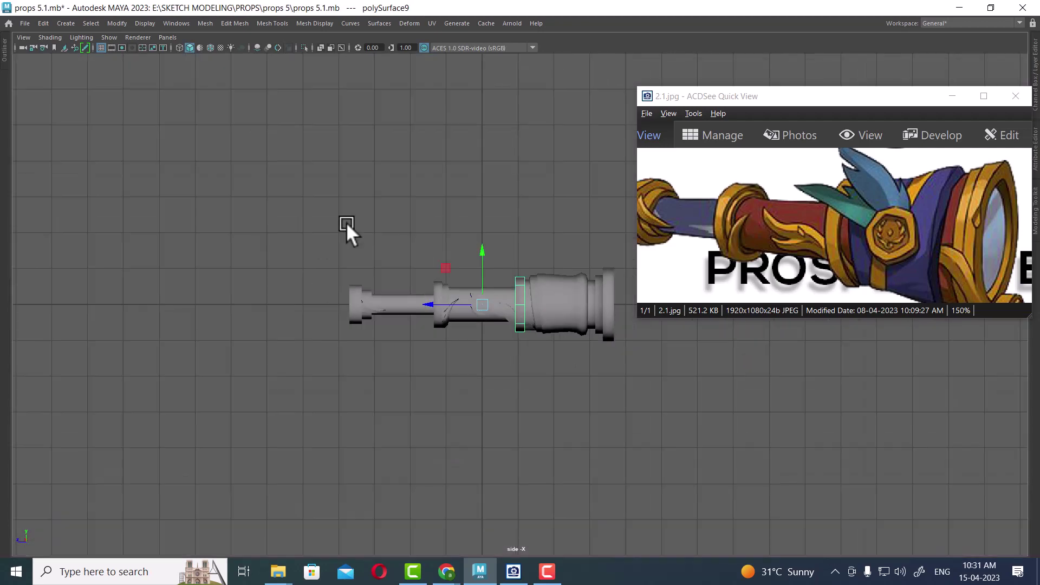
pyautogui.scroll(2, 643, 495)
pyautogui.scroll(2, 531, 410)
pyautogui.scroll(1, 624, 434)
pyautogui.scroll(1, 711, 456)
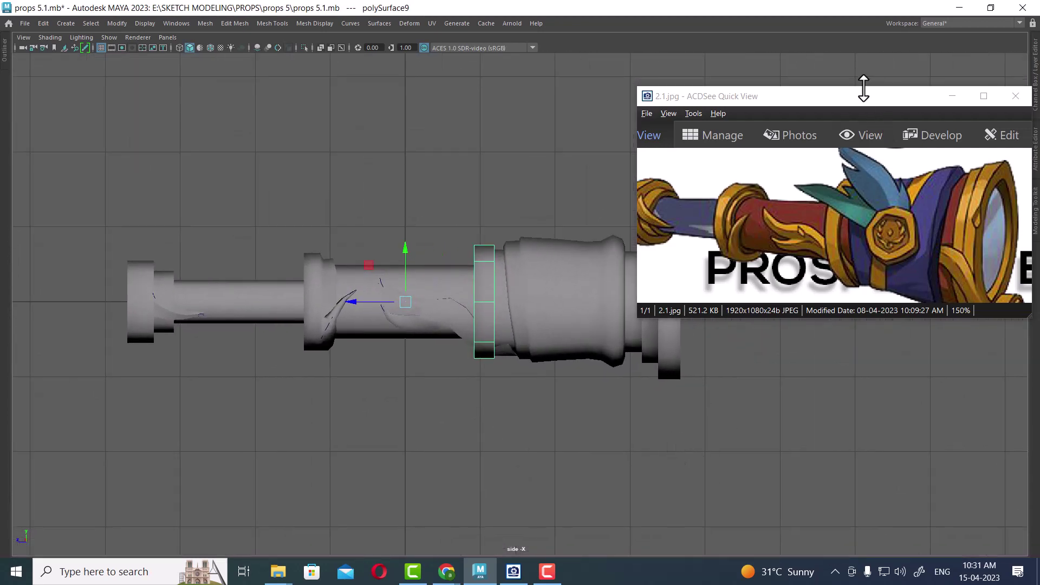
pyautogui.moveTo(854, 103)
pyautogui.mouseDown()
pyautogui.moveTo(411, 28)
pyautogui.moveTo(370, 39)
pyautogui.mouseUp()
# Step: Make the ref sketch layer visible, line the barrel up with its side profile, and select the leaf mesh
pyautogui.keyDown('alt'); pyautogui.moveTo(817, 216); pyautogui.dragTo(955, 235, button='middle'); pyautogui.keyUp('alt')
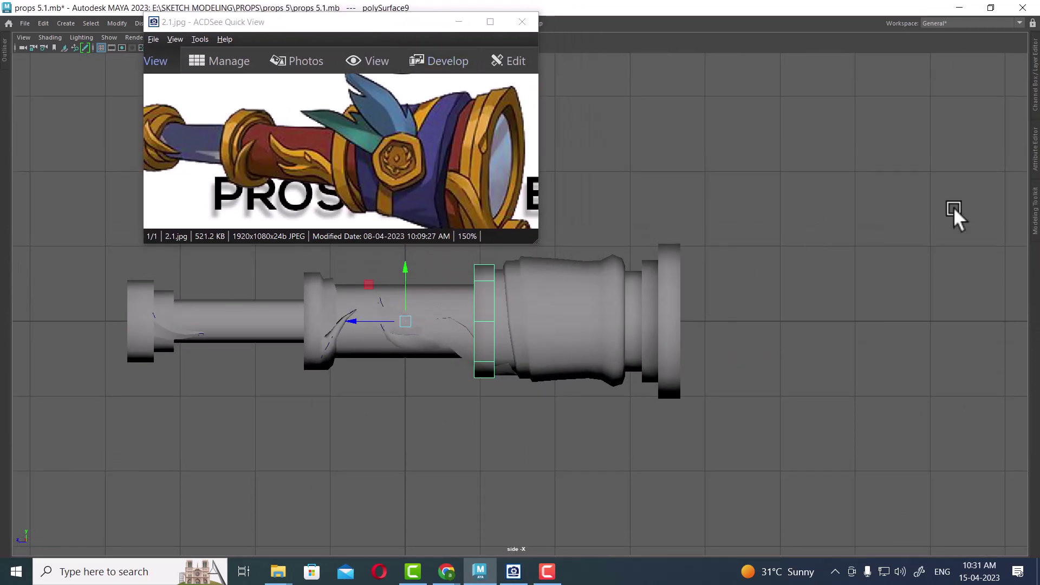
pyautogui.click(1035, 87)
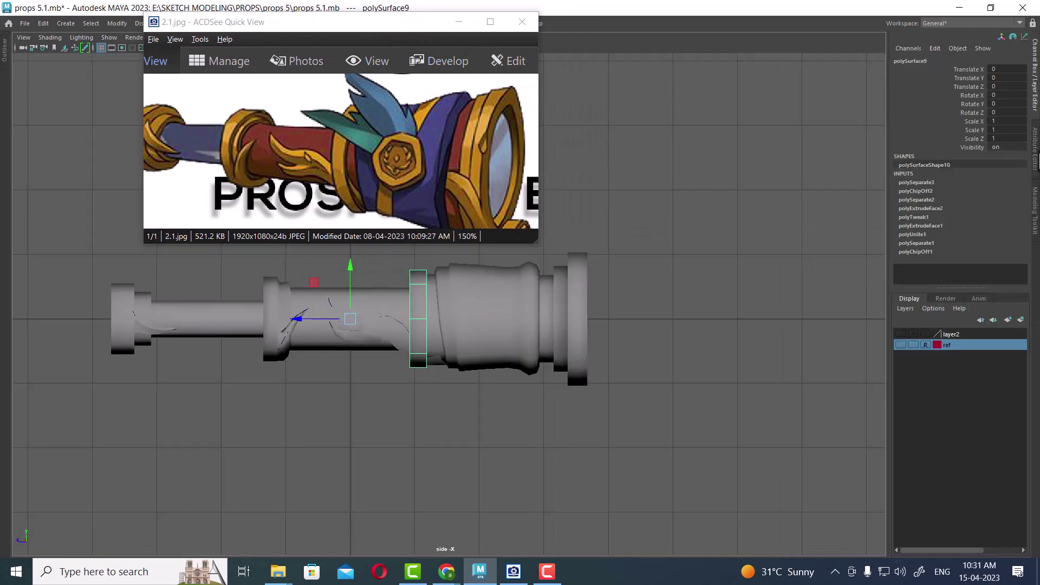
pyautogui.click(900, 345)
pyautogui.scroll(1, 589, 374)
pyautogui.scroll(1, 582, 356)
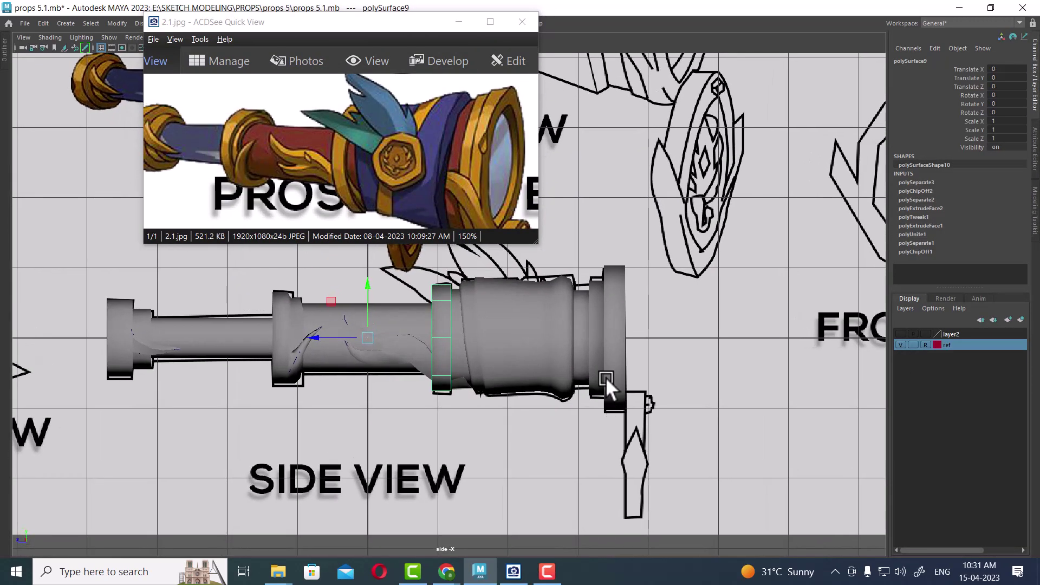
pyautogui.keyDown('alt'); pyautogui.moveTo(606, 378); pyautogui.dragTo(508, 459, button='middle'); pyautogui.keyUp('alt')
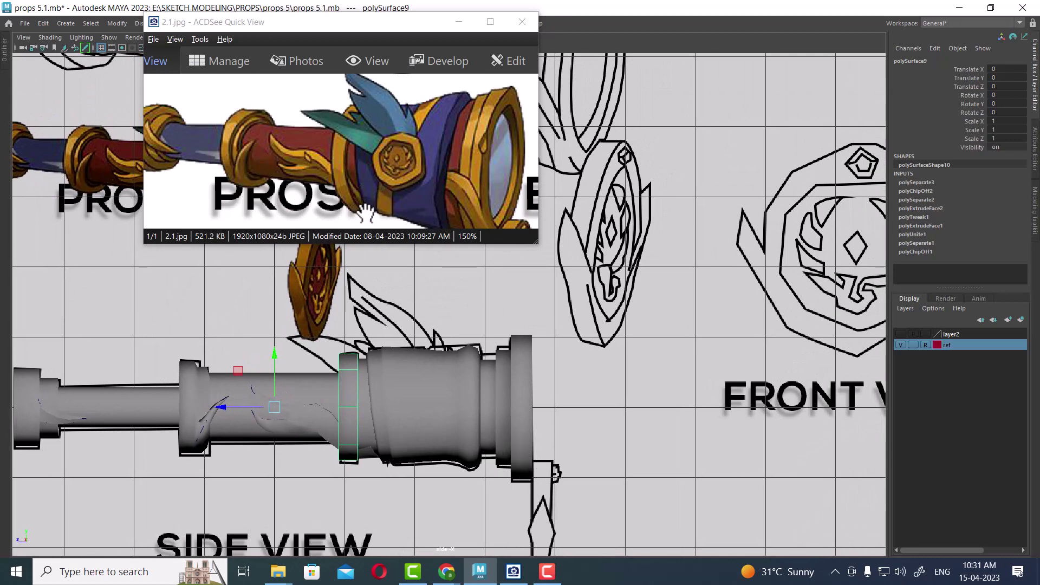
pyautogui.keyDown('alt'); pyautogui.moveTo(422, 400); pyautogui.dragTo(430, 408, button='middle'); pyautogui.keyUp('alt')
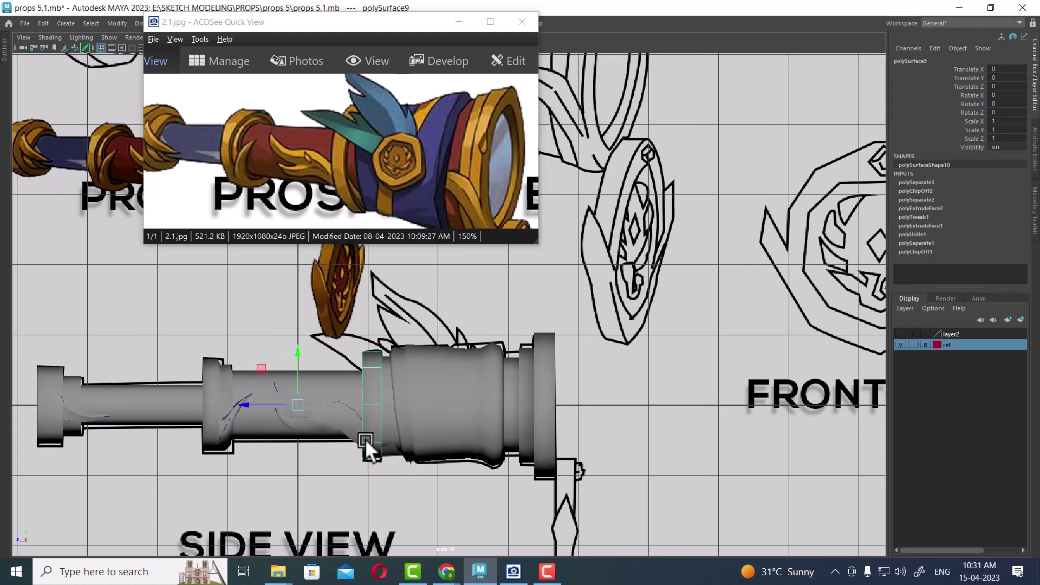
pyautogui.click(383, 448)
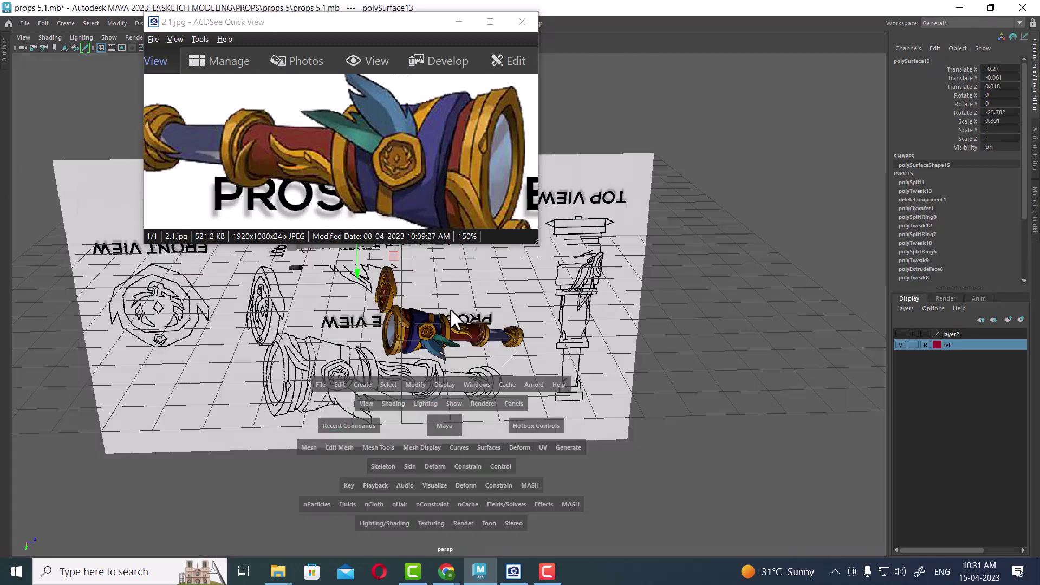
# Step: Return to the perspective camera and turn off the ref layer's visibility
pyautogui.moveTo(443, 424); pyautogui.dragTo(451, 308)
pyautogui.moveTo(543, 362)
pyautogui.keyDown('alt'); pyautogui.mouseDown()
pyautogui.moveTo(310, 399)
pyautogui.moveTo(371, 471)
pyautogui.moveTo(420, 462)
pyautogui.mouseUp(); pyautogui.keyUp('alt')
pyautogui.scroll(3, 419, 463)
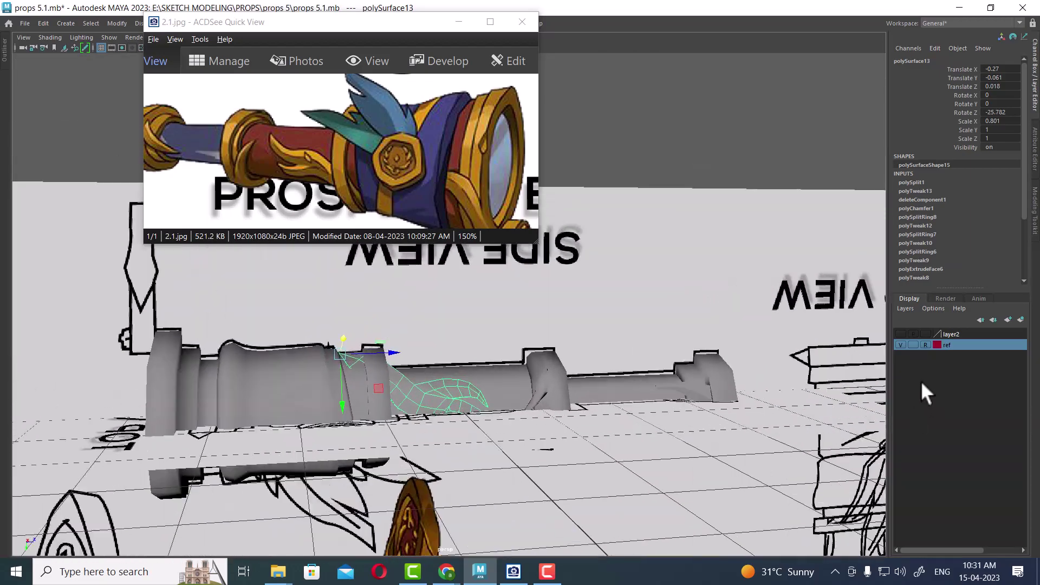
pyautogui.click(901, 345)
pyautogui.moveTo(543, 375)
pyautogui.keyDown('alt'); pyautogui.mouseDown()
pyautogui.moveTo(453, 407)
pyautogui.moveTo(390, 453)
pyautogui.moveTo(472, 477)
pyautogui.moveTo(499, 457)
pyautogui.moveTo(596, 456)
pyautogui.moveTo(566, 336)
pyautogui.moveTo(559, 388)
pyautogui.moveTo(626, 229)
pyautogui.mouseUp(); pyautogui.keyUp('alt')
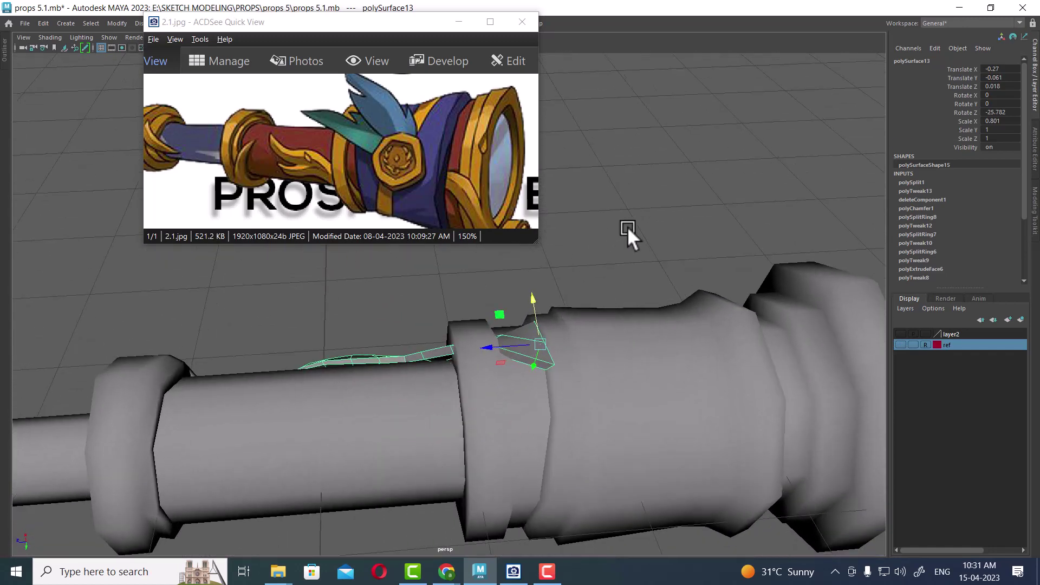
# Step: Marquee-select the ornament's tip vertices and switch to the Rotate tool
pyautogui.moveTo(627, 201); pyautogui.dragTo(604, 270, button='right')
pyautogui.moveTo(603, 269)
pyautogui.mouseDown()
pyautogui.moveTo(523, 406)
pyautogui.moveTo(528, 364)
pyautogui.moveTo(560, 402)
pyautogui.moveTo(551, 323)
pyautogui.moveTo(451, 417)
pyautogui.moveTo(289, 397)
pyautogui.moveTo(435, 418)
pyautogui.moveTo(398, 428)
pyautogui.moveTo(397, 406)
pyautogui.moveTo(412, 408)
pyautogui.mouseUp()
pyautogui.press('e')
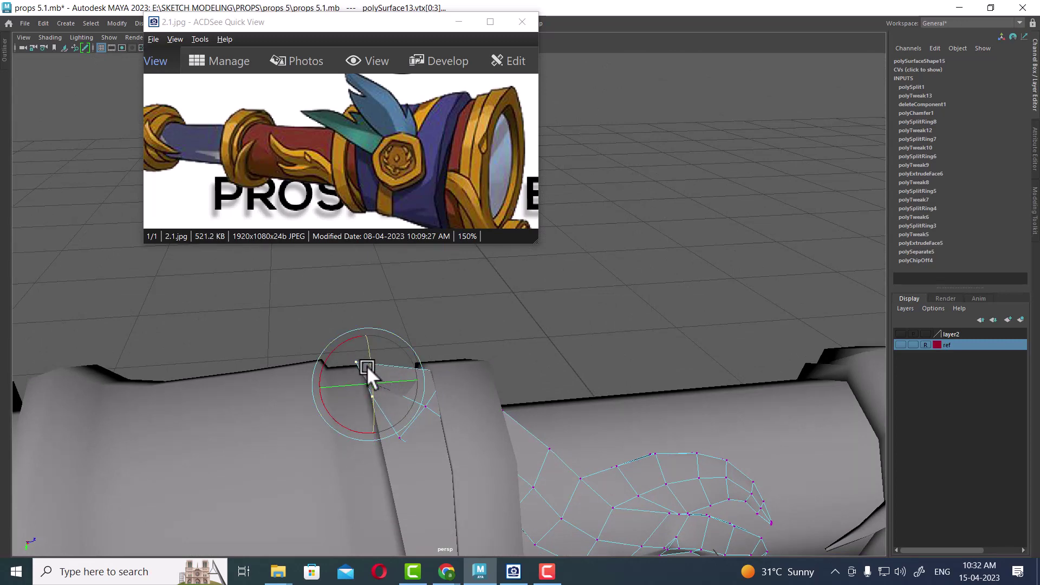
# Step: In wireframe, pull the ornament tip vertex up-left and push the chosen vertices down
pyautogui.press('w')
pyautogui.moveTo(368, 360)
pyautogui.keyDown('alt'); pyautogui.mouseDown()
pyautogui.moveTo(403, 456)
pyautogui.moveTo(413, 440)
pyautogui.mouseUp(); pyautogui.keyUp('alt')
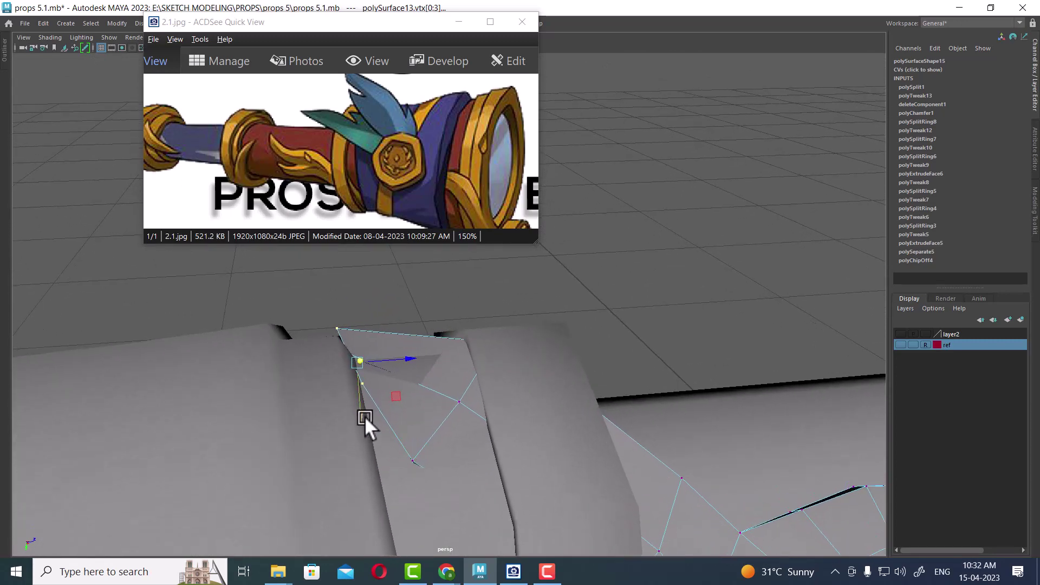
pyautogui.moveTo(360, 417)
pyautogui.keyDown('alt'); pyautogui.mouseDown()
pyautogui.moveTo(375, 391)
pyautogui.moveTo(333, 370)
pyautogui.moveTo(426, 472)
pyautogui.moveTo(467, 427)
pyautogui.moveTo(520, 434)
pyautogui.moveTo(437, 432)
pyautogui.moveTo(486, 414)
pyautogui.moveTo(404, 441)
pyautogui.moveTo(367, 509)
pyautogui.moveTo(369, 477)
pyautogui.mouseUp(); pyautogui.keyUp('alt')
pyautogui.press('4')
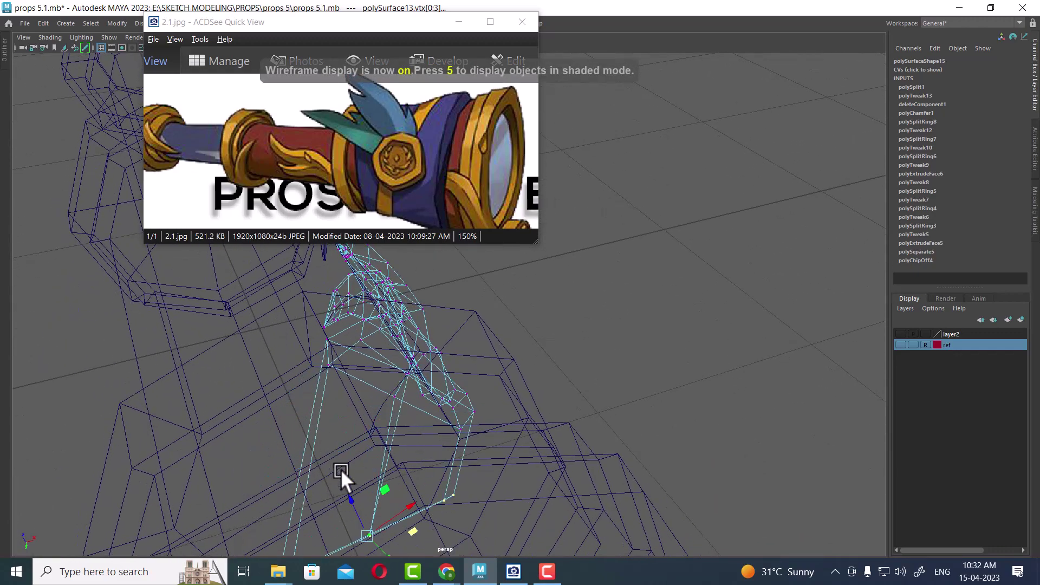
pyautogui.moveTo(341, 469); pyautogui.dragTo(365, 494, button='middle')
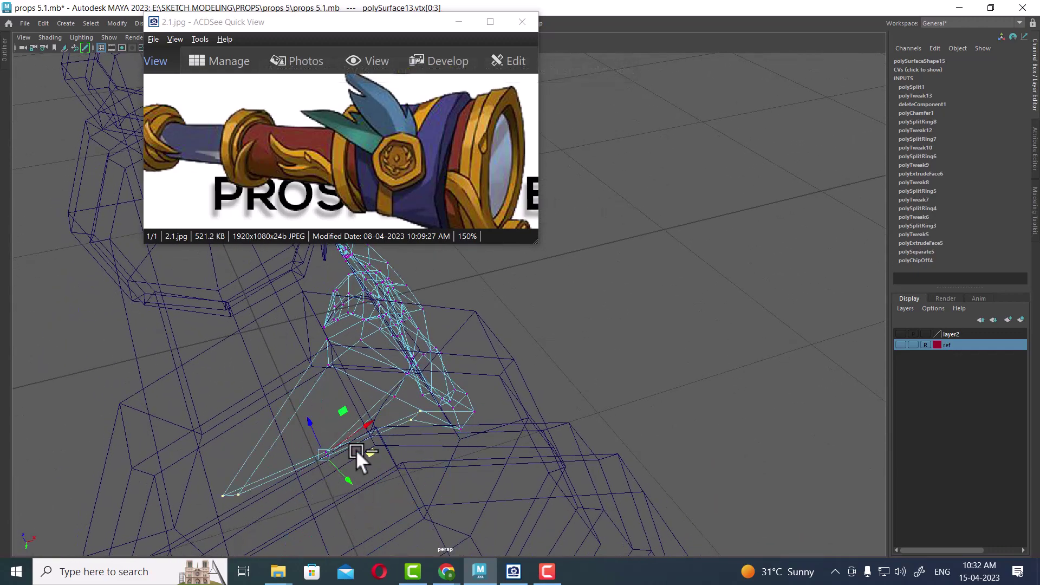
pyautogui.moveTo(356, 450)
pyautogui.keyDown('alt'); pyautogui.mouseDown()
pyautogui.moveTo(339, 411)
pyautogui.moveTo(346, 426)
pyautogui.mouseUp(); pyautogui.keyUp('alt')
pyautogui.moveTo(281, 431)
pyautogui.mouseDown()
pyautogui.moveTo(280, 467)
pyautogui.moveTo(349, 399)
pyautogui.moveTo(216, 393)
pyautogui.moveTo(395, 473)
pyautogui.moveTo(403, 458)
pyautogui.moveTo(385, 454)
pyautogui.moveTo(413, 449)
pyautogui.moveTo(481, 336)
pyautogui.moveTo(530, 370)
pyautogui.mouseUp()
pyautogui.press('5')
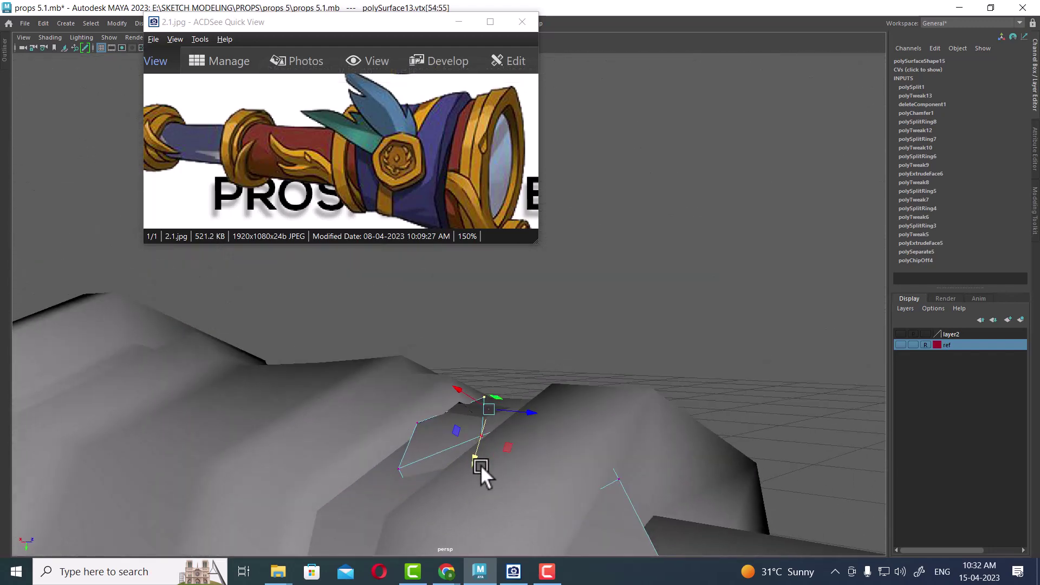
# Step: Set Move to World axes and lower the ornament's edge vertices onto the barrel
pyautogui.press('w')
pyautogui.click(555, 329)
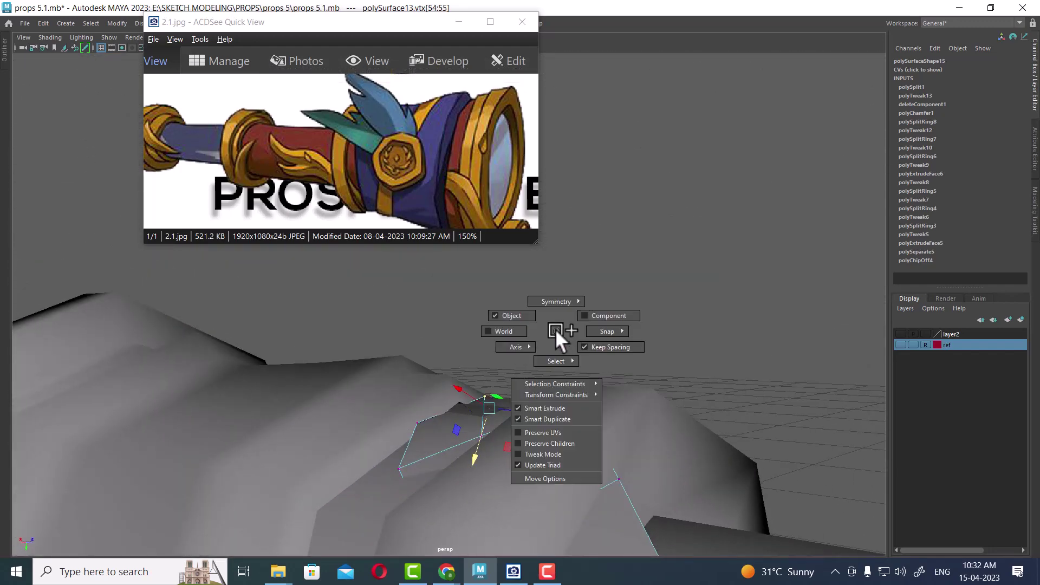
pyautogui.click(501, 331)
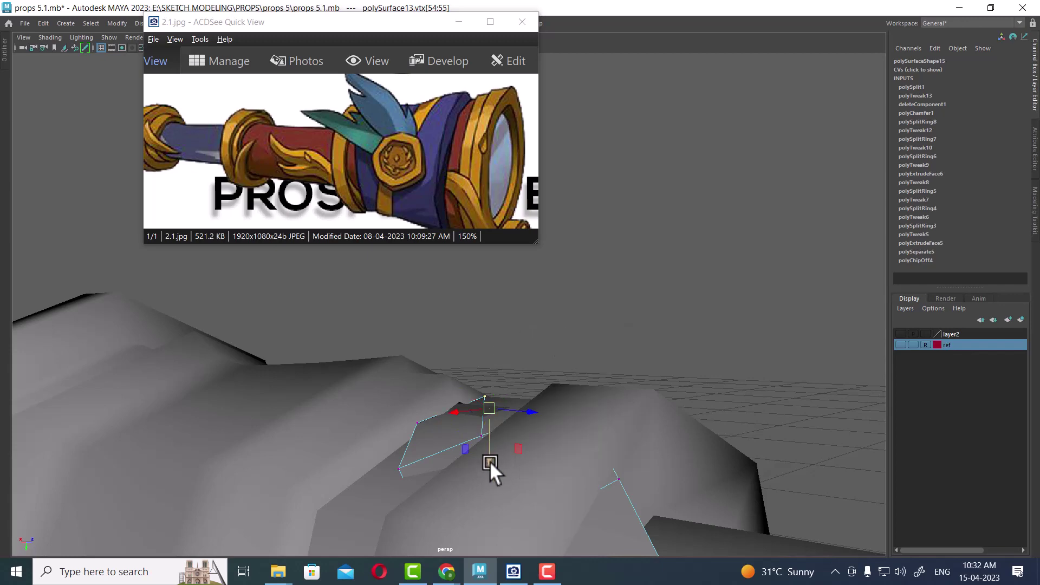
pyautogui.moveTo(487, 448)
pyautogui.keyDown('alt'); pyautogui.mouseDown()
pyautogui.moveTo(542, 442)
pyautogui.moveTo(476, 353)
pyautogui.moveTo(522, 410)
pyautogui.moveTo(516, 402)
pyautogui.mouseUp(); pyautogui.keyUp('alt')
pyautogui.moveTo(624, 318); pyautogui.dragTo(473, 540)
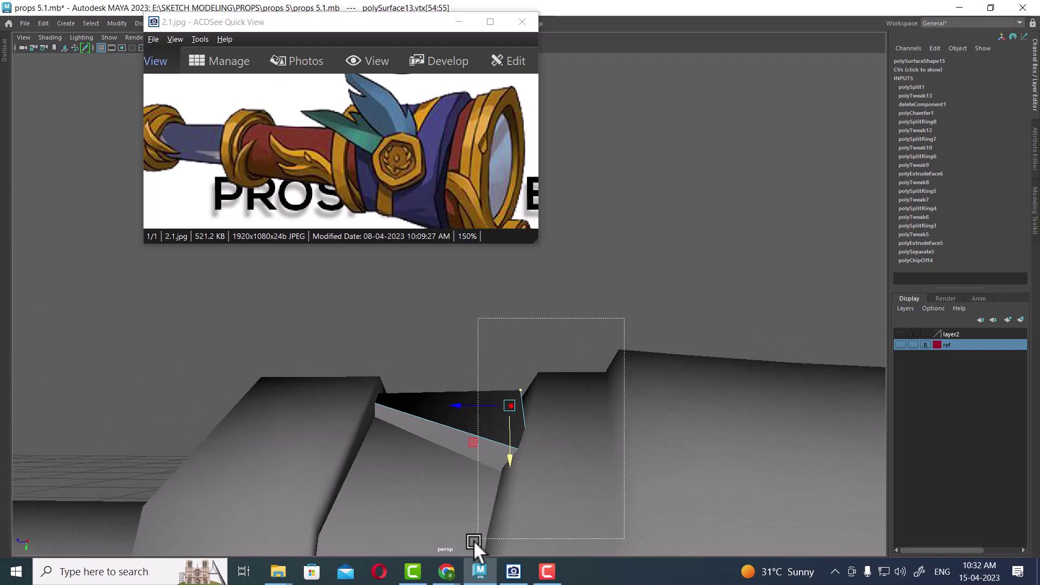
pyautogui.moveTo(511, 450)
pyautogui.mouseDown()
pyautogui.moveTo(495, 497)
pyautogui.moveTo(467, 458)
pyautogui.moveTo(589, 512)
pyautogui.moveTo(524, 365)
pyautogui.moveTo(560, 394)
pyautogui.moveTo(561, 354)
pyautogui.moveTo(518, 358)
pyautogui.moveTo(545, 386)
pyautogui.moveTo(325, 426)
pyautogui.moveTo(509, 430)
pyautogui.moveTo(575, 449)
pyautogui.moveTo(448, 401)
pyautogui.moveTo(412, 406)
pyautogui.moveTo(488, 477)
pyautogui.moveTo(469, 437)
pyautogui.moveTo(481, 400)
pyautogui.moveTo(459, 370)
pyautogui.moveTo(439, 375)
pyautogui.moveTo(446, 360)
pyautogui.mouseUp()
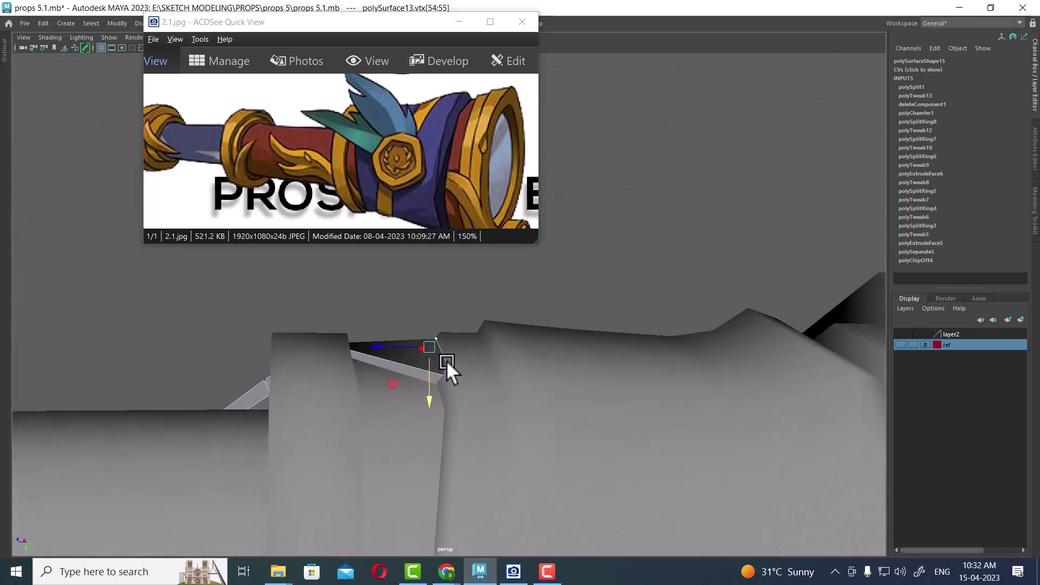
pyautogui.moveTo(427, 482)
pyautogui.keyDown('alt'); pyautogui.mouseDown()
pyautogui.moveTo(404, 439)
pyautogui.moveTo(458, 449)
pyautogui.moveTo(497, 412)
pyautogui.moveTo(467, 375)
pyautogui.moveTo(559, 370)
pyautogui.mouseUp(); pyautogui.keyUp('alt')
# Step: Select vertices on the neighbouring barrel section polySurface12 in vertex mode
pyautogui.click(497, 413)
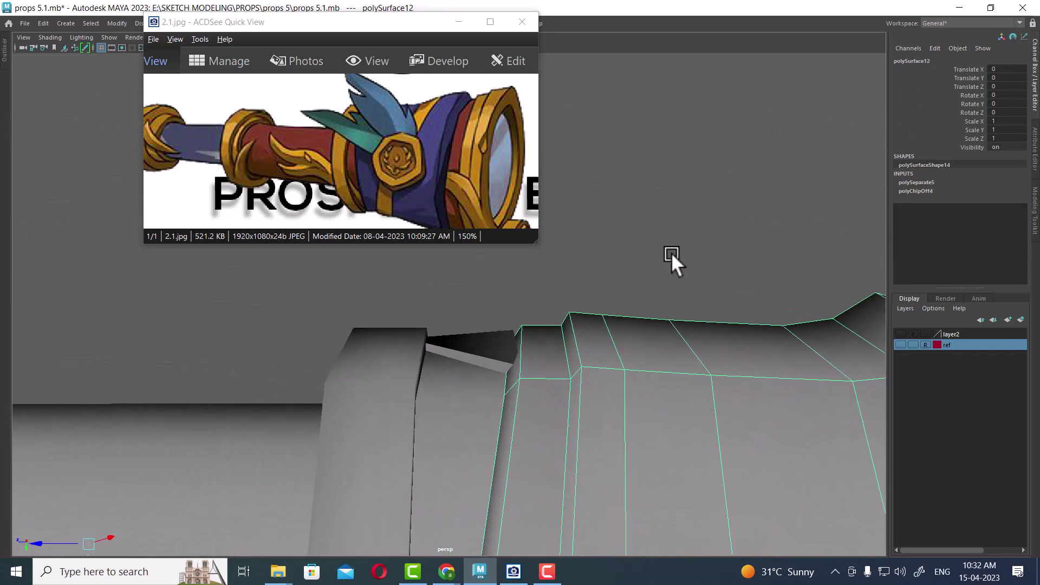
pyautogui.press('F9')
pyautogui.moveTo(542, 294)
pyautogui.mouseDown()
pyautogui.moveTo(535, 339)
pyautogui.moveTo(508, 383)
pyautogui.moveTo(677, 400)
pyautogui.moveTo(527, 354)
pyautogui.moveTo(584, 343)
pyautogui.moveTo(597, 375)
pyautogui.moveTo(635, 358)
pyautogui.mouseUp()
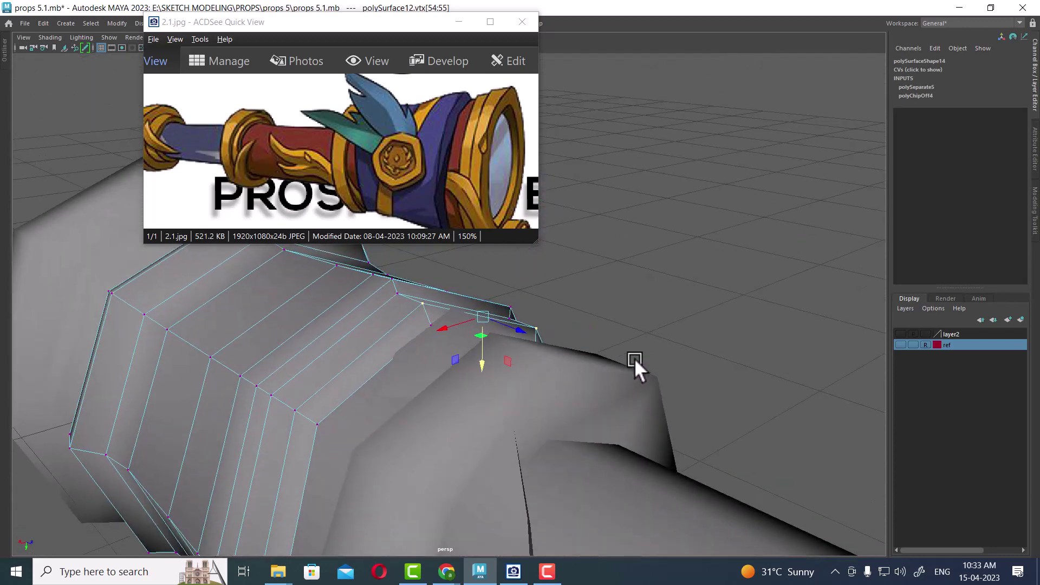
pyautogui.moveTo(290, 409)
pyautogui.keyDown('alt'); pyautogui.mouseDown()
pyautogui.moveTo(484, 394)
pyautogui.moveTo(429, 392)
pyautogui.moveTo(405, 377)
pyautogui.moveTo(453, 383)
pyautogui.moveTo(411, 344)
pyautogui.moveTo(581, 378)
pyautogui.moveTo(551, 386)
pyautogui.mouseUp(); pyautogui.keyUp('alt')
# Step: View the whole spyglass from the side against the reference image, then select the hexagonal ring
pyautogui.moveTo(546, 357); pyautogui.dragTo(674, 188, button='right')
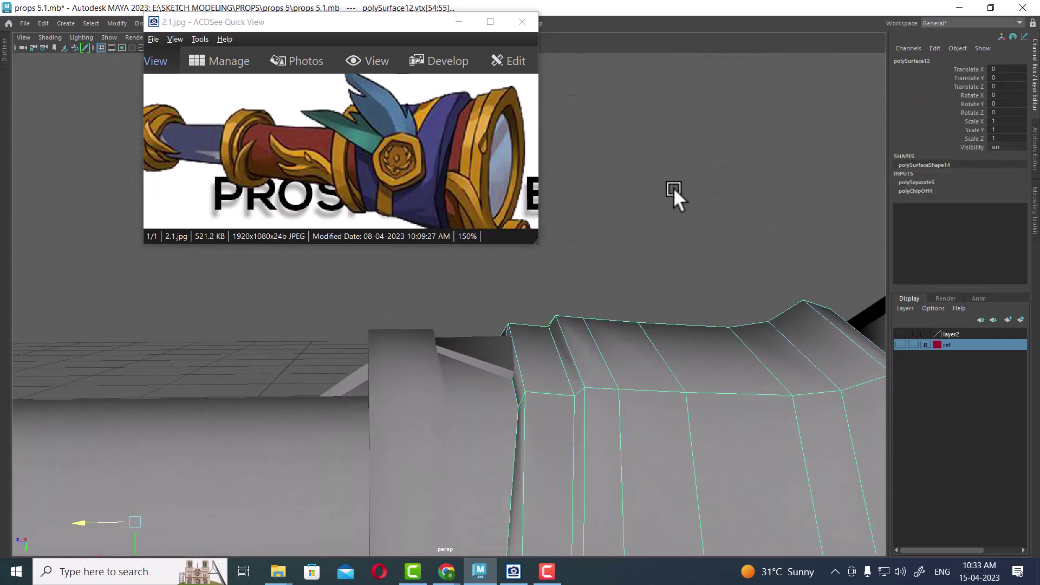
pyautogui.click(675, 188)
pyautogui.keyDown('alt'); pyautogui.moveTo(673, 187); pyautogui.dragTo(510, 324); pyautogui.keyUp('alt')
pyautogui.scroll(3, 571, 415)
pyautogui.keyDown('alt'); pyautogui.moveTo(570, 414); pyautogui.dragTo(553, 419); pyautogui.keyUp('alt')
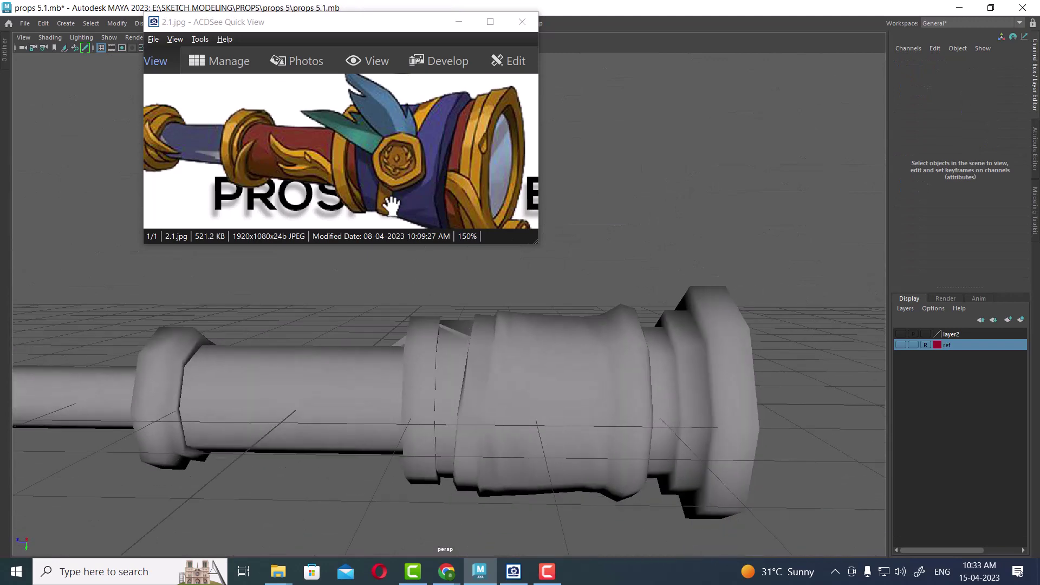
pyautogui.moveTo(356, 190); pyautogui.dragTo(380, 174)
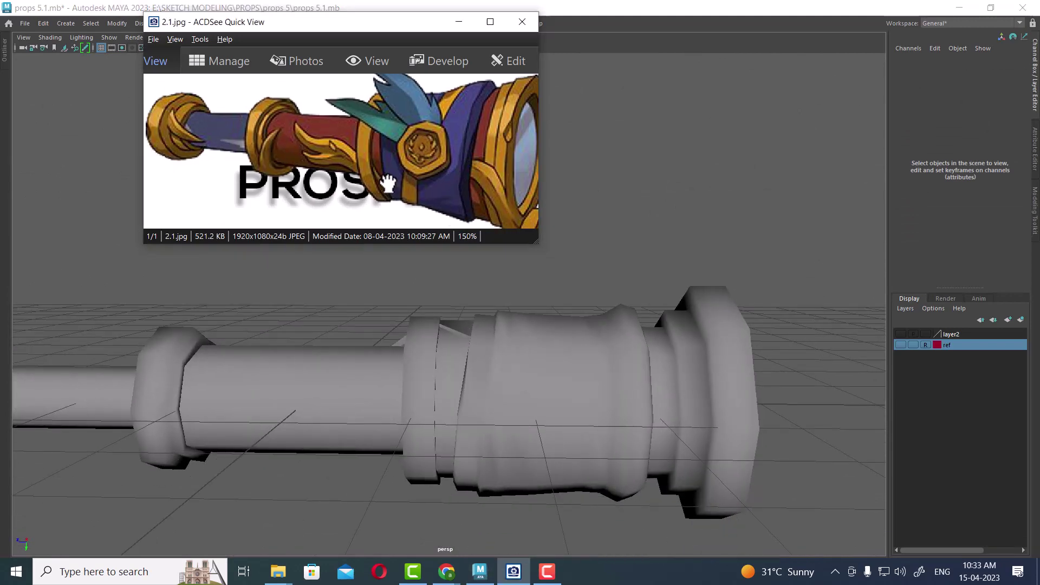
pyautogui.click(416, 369)
# Step: Slide the ring's edge loop along X so it sits snug against the wider barrel section
pyautogui.moveTo(470, 398)
pyautogui.keyDown('alt'); pyautogui.mouseDown()
pyautogui.moveTo(482, 398)
pyautogui.moveTo(474, 445)
pyautogui.moveTo(520, 439)
pyautogui.moveTo(513, 429)
pyautogui.moveTo(542, 395)
pyautogui.moveTo(523, 432)
pyautogui.moveTo(503, 365)
pyautogui.mouseUp(); pyautogui.keyUp('alt')
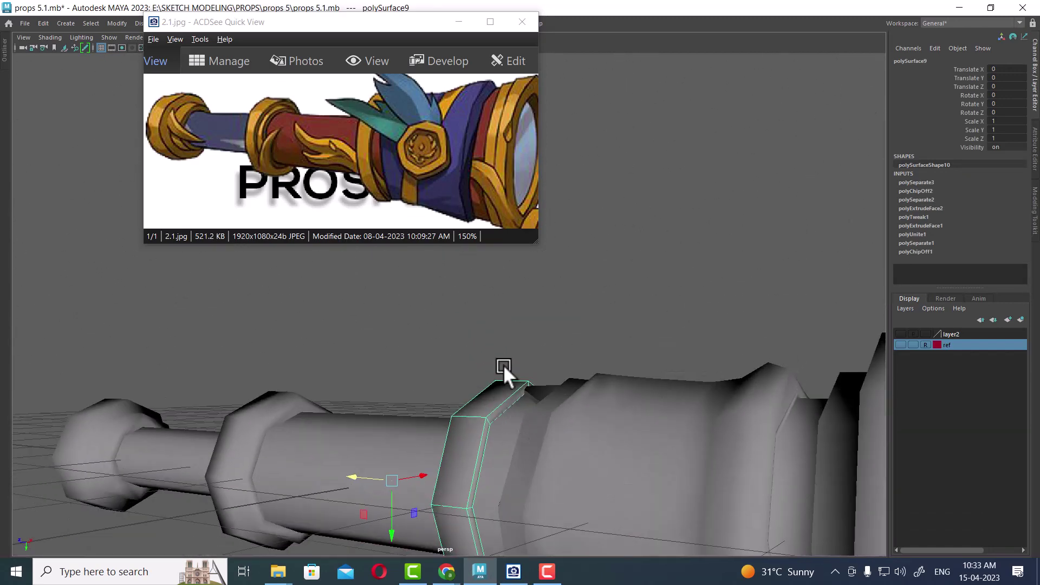
pyautogui.moveTo(477, 283); pyautogui.dragTo(580, 302, button='right')
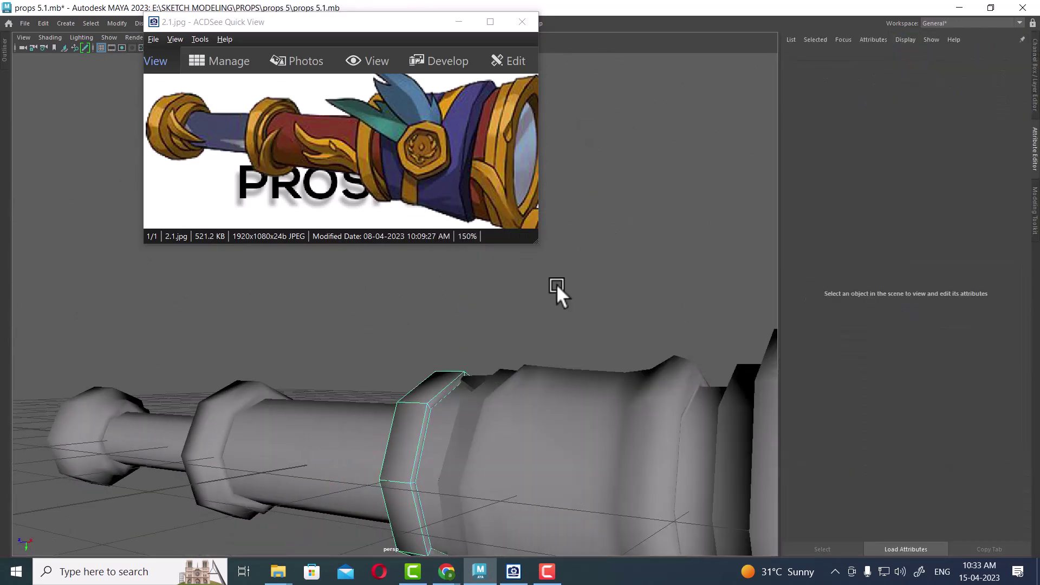
pyautogui.click(440, 388)
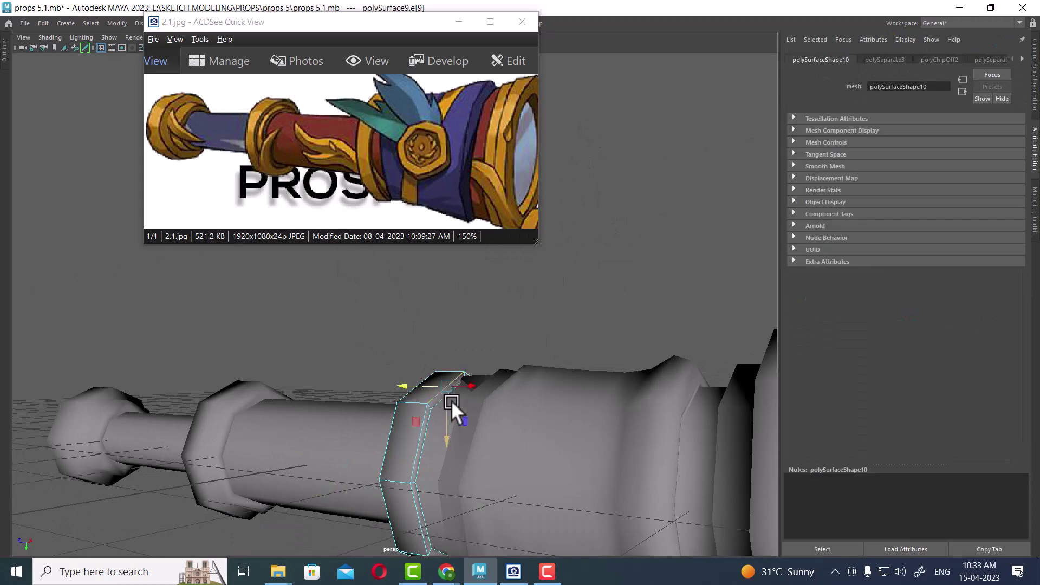
pyautogui.doubleClick(415, 441)
pyautogui.moveTo(443, 438)
pyautogui.keyDown('alt'); pyautogui.mouseDown()
pyautogui.moveTo(509, 437)
pyautogui.moveTo(441, 417)
pyautogui.moveTo(399, 419)
pyautogui.moveTo(404, 412)
pyautogui.mouseUp(); pyautogui.keyUp('alt')
pyautogui.moveTo(441, 467)
pyautogui.mouseDown()
pyautogui.moveTo(426, 468)
pyautogui.moveTo(486, 500)
pyautogui.moveTo(497, 432)
pyautogui.moveTo(469, 431)
pyautogui.moveTo(489, 410)
pyautogui.moveTo(472, 402)
pyautogui.moveTo(498, 439)
pyautogui.moveTo(449, 437)
pyautogui.moveTo(411, 379)
pyautogui.moveTo(414, 400)
pyautogui.moveTo(431, 390)
pyautogui.moveTo(525, 417)
pyautogui.moveTo(496, 411)
pyautogui.moveTo(486, 443)
pyautogui.moveTo(498, 458)
pyautogui.moveTo(472, 457)
pyautogui.moveTo(507, 456)
pyautogui.mouseUp()
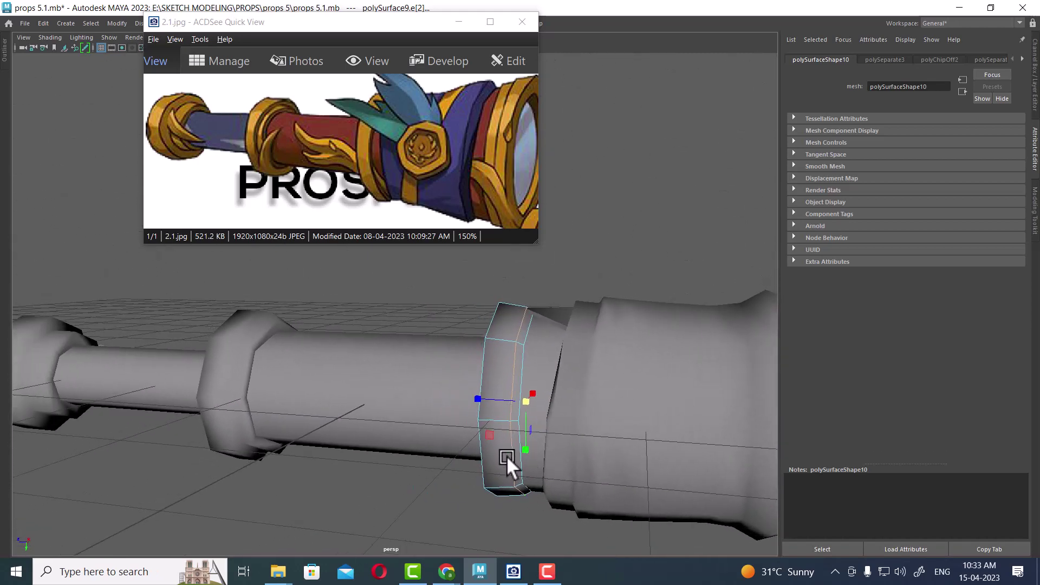
pyautogui.click(232, 390)
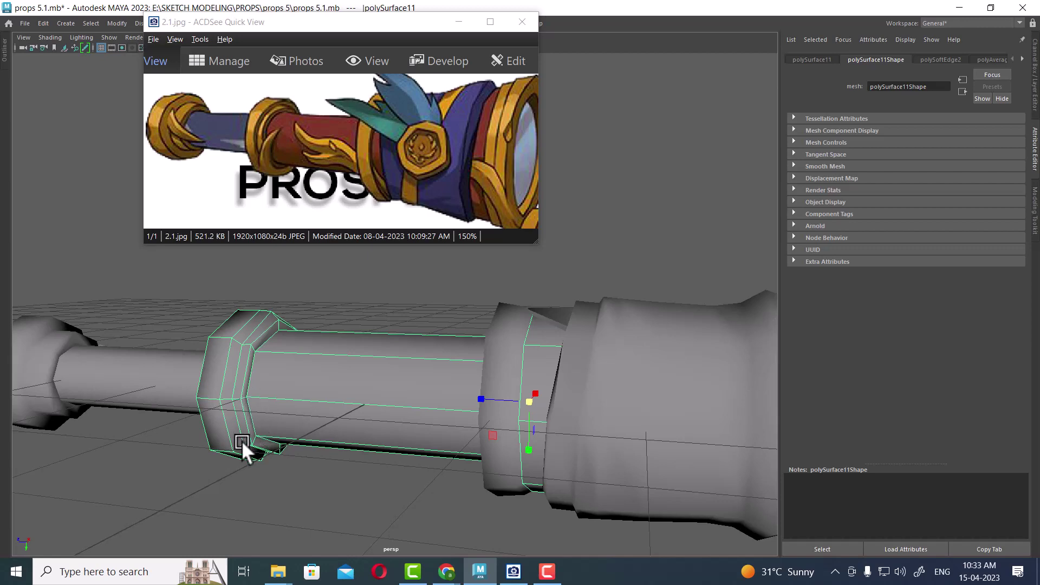
# Step: Select the flange edge loops on the barrel and slide them along X to narrow the flange
pyautogui.keyDown('alt'); pyautogui.moveTo(241, 440); pyautogui.dragTo(330, 413); pyautogui.keyUp('alt')
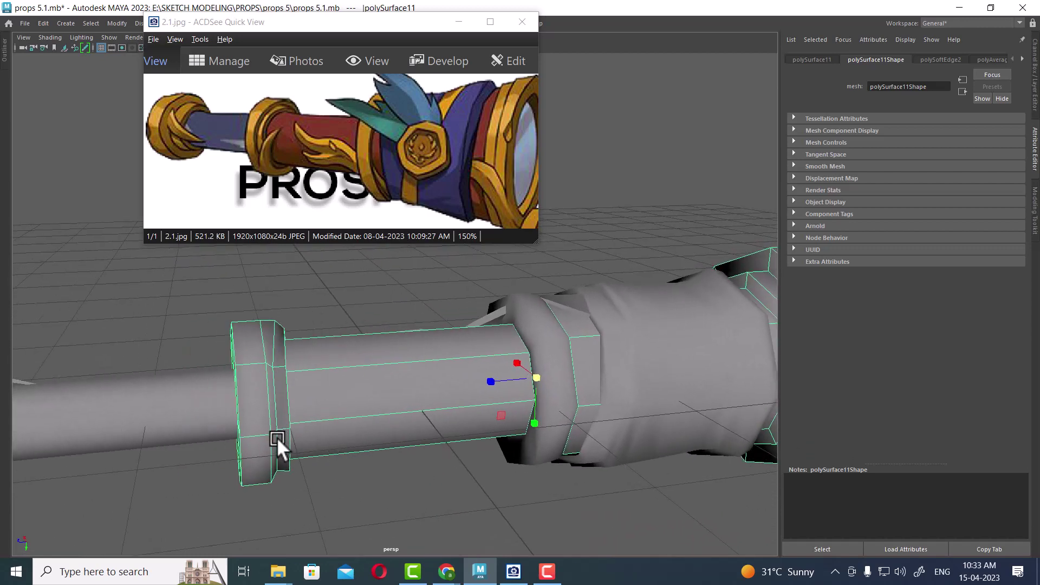
pyautogui.moveTo(277, 437)
pyautogui.keyDown('alt'); pyautogui.mouseDown()
pyautogui.moveTo(334, 430)
pyautogui.moveTo(266, 422)
pyautogui.mouseUp(); pyautogui.keyUp('alt')
pyautogui.moveTo(283, 407); pyautogui.dragTo(281, 197, button='right')
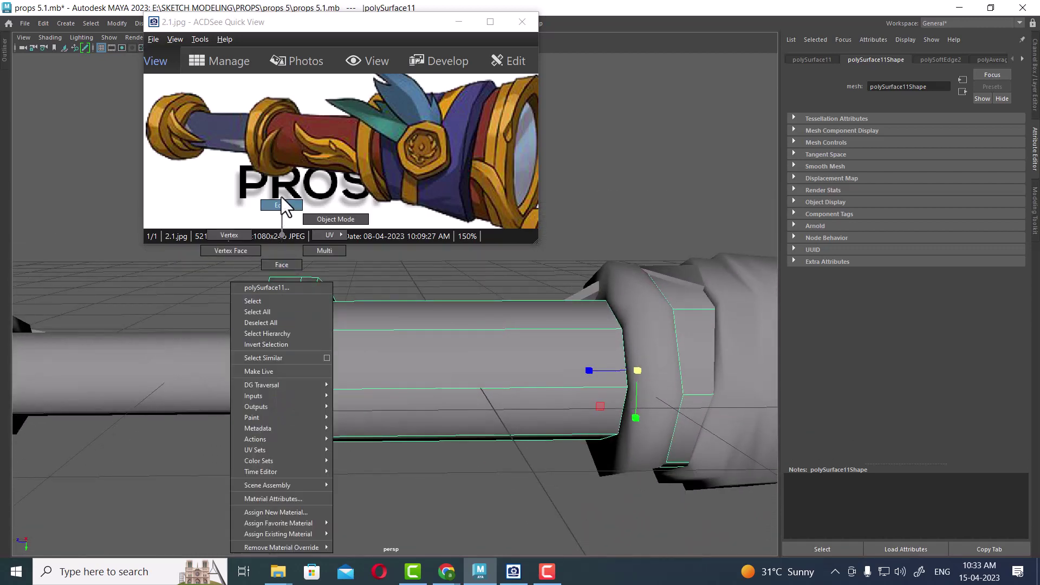
pyautogui.click(276, 395)
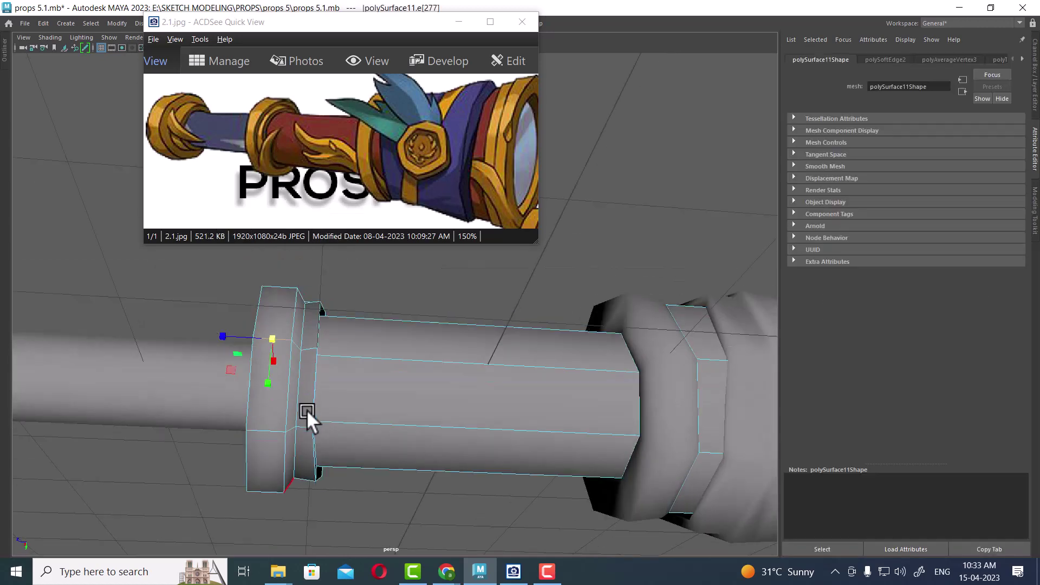
pyautogui.doubleClick(259, 427)
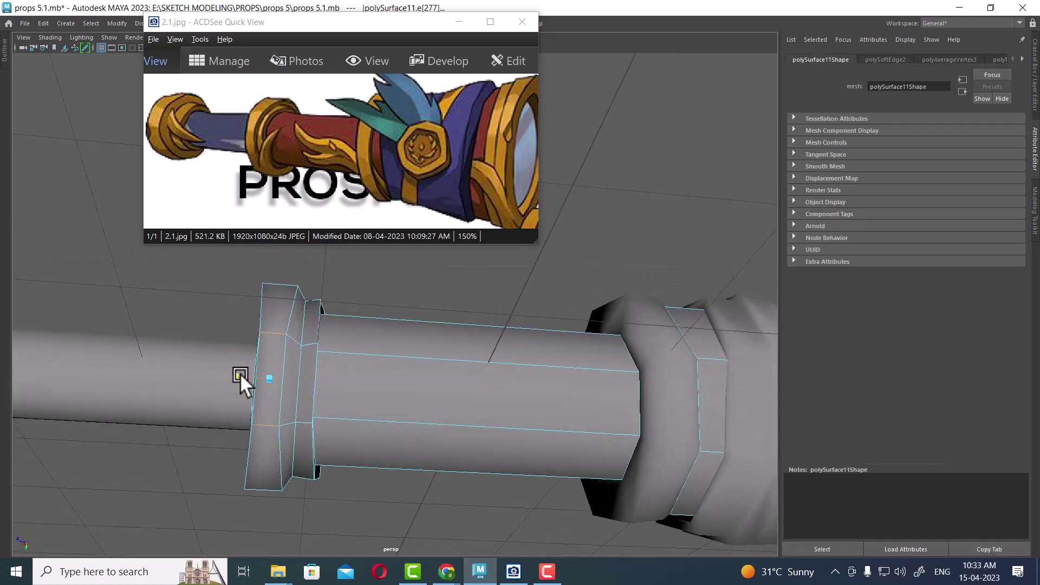
pyautogui.press('w')
pyautogui.moveTo(306, 414)
pyautogui.keyDown('alt'); pyautogui.mouseDown()
pyautogui.moveTo(438, 420)
pyautogui.moveTo(358, 434)
pyautogui.moveTo(340, 415)
pyautogui.moveTo(320, 440)
pyautogui.moveTo(489, 434)
pyautogui.moveTo(545, 419)
pyautogui.moveTo(533, 377)
pyautogui.moveTo(525, 406)
pyautogui.mouseUp(); pyautogui.keyUp('alt')
pyautogui.click(532, 380)
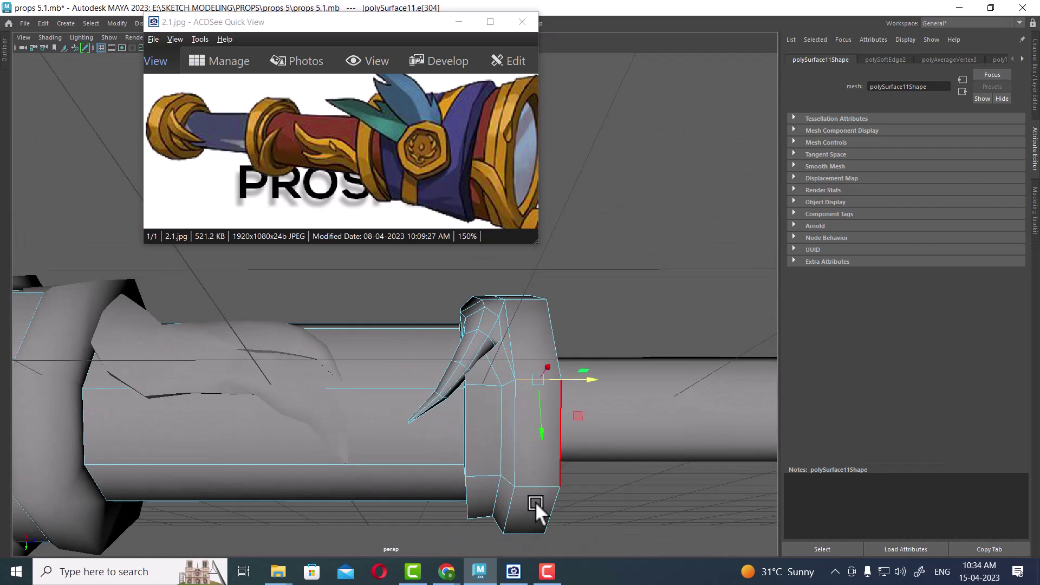
pyautogui.keyDown('shift'); pyautogui.click(531, 486); pyautogui.keyUp('shift')
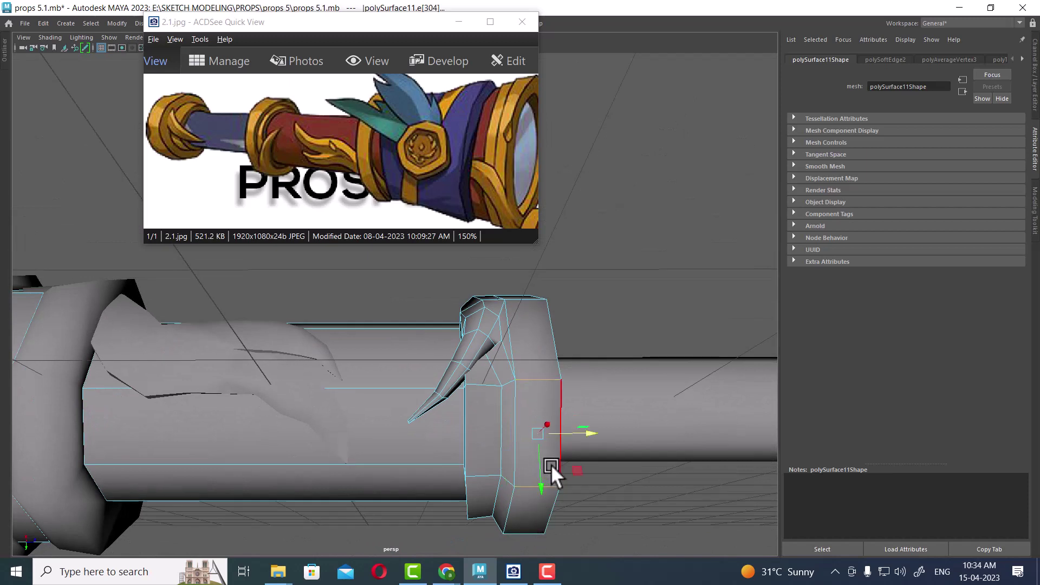
pyautogui.moveTo(582, 433)
pyautogui.mouseDown()
pyautogui.moveTo(514, 488)
pyautogui.moveTo(462, 372)
pyautogui.moveTo(493, 456)
pyautogui.moveTo(554, 462)
pyautogui.moveTo(298, 407)
pyautogui.moveTo(437, 408)
pyautogui.moveTo(385, 396)
pyautogui.moveTo(411, 431)
pyautogui.mouseUp()
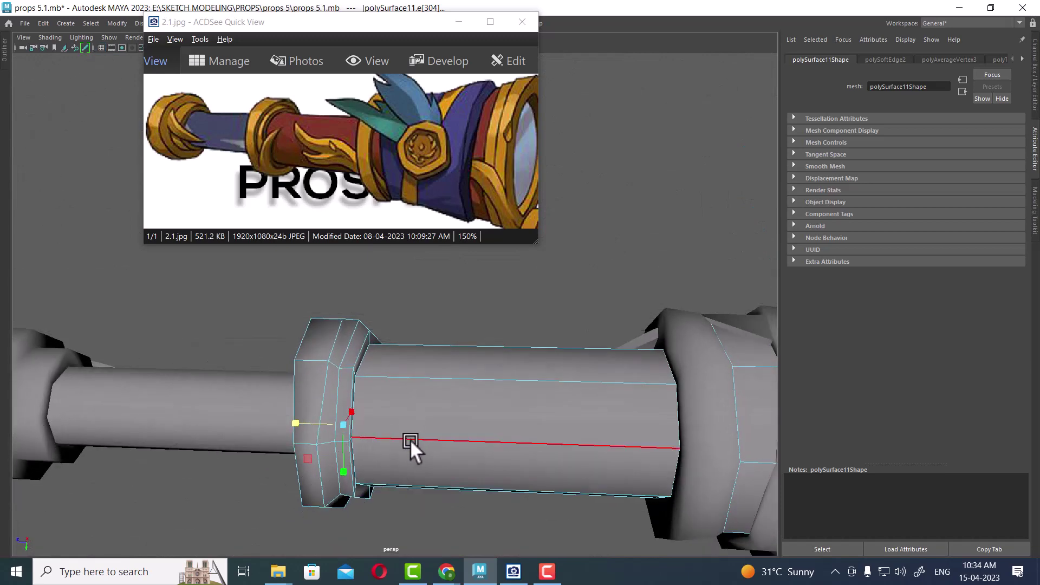
# Step: Zoom in and select the flange edge where the curved spike meets the collar ring
pyautogui.moveTo(401, 470)
pyautogui.keyDown('alt'); pyautogui.mouseDown()
pyautogui.moveTo(291, 489)
pyautogui.moveTo(258, 407)
pyautogui.moveTo(265, 423)
pyautogui.mouseUp(); pyautogui.keyUp('alt')
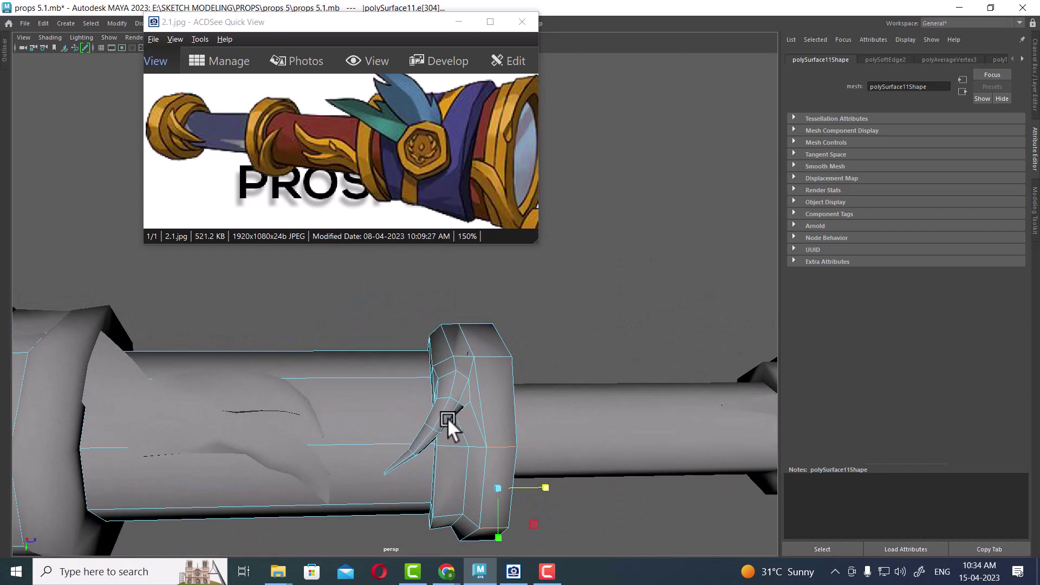
pyautogui.keyDown('alt'); pyautogui.moveTo(483, 373); pyautogui.dragTo(513, 484, button='right'); pyautogui.keyUp('alt')
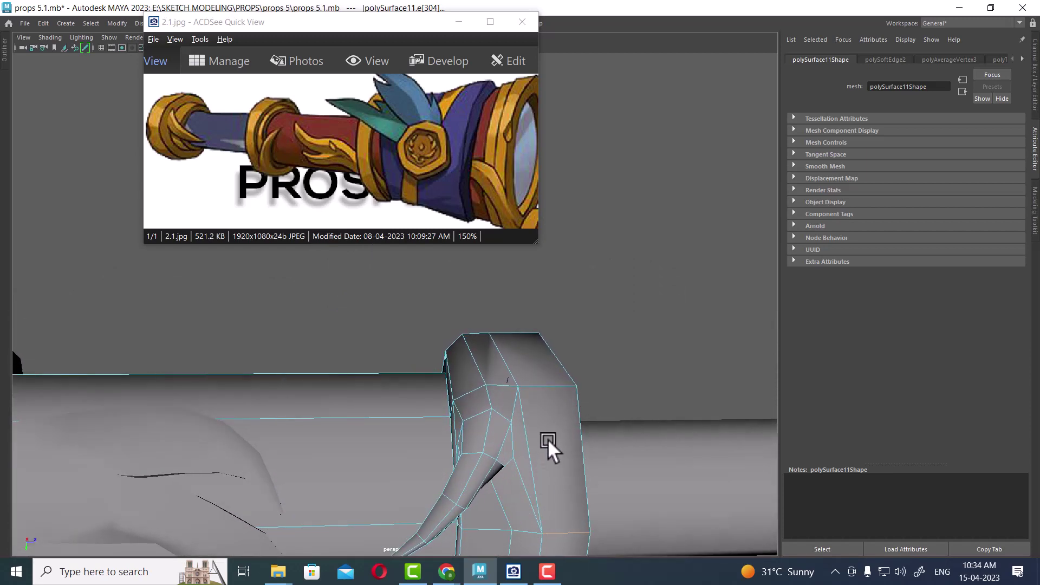
pyautogui.moveTo(548, 444)
pyautogui.keyDown('alt'); pyautogui.mouseDown(button='right')
pyautogui.moveTo(510, 430)
pyautogui.moveTo(491, 407)
pyautogui.mouseUp(button='right'); pyautogui.keyUp('alt')
pyautogui.moveTo(492, 235); pyautogui.dragTo(489, 200, button='right')
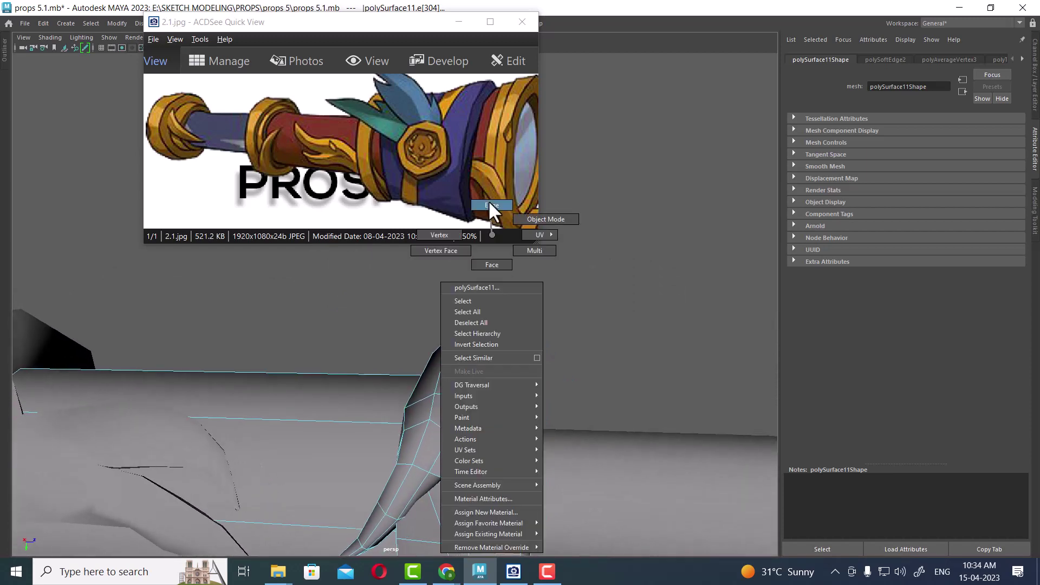
pyautogui.click(468, 391)
pyautogui.moveTo(449, 468)
pyautogui.keyDown('alt'); pyautogui.mouseDown()
pyautogui.moveTo(425, 374)
pyautogui.moveTo(533, 425)
pyautogui.mouseUp(); pyautogui.keyUp('alt')
pyautogui.moveTo(588, 406)
pyautogui.keyDown('alt'); pyautogui.mouseDown(button='right')
pyautogui.moveTo(620, 455)
pyautogui.moveTo(637, 435)
pyautogui.mouseUp(button='right'); pyautogui.keyUp('alt')
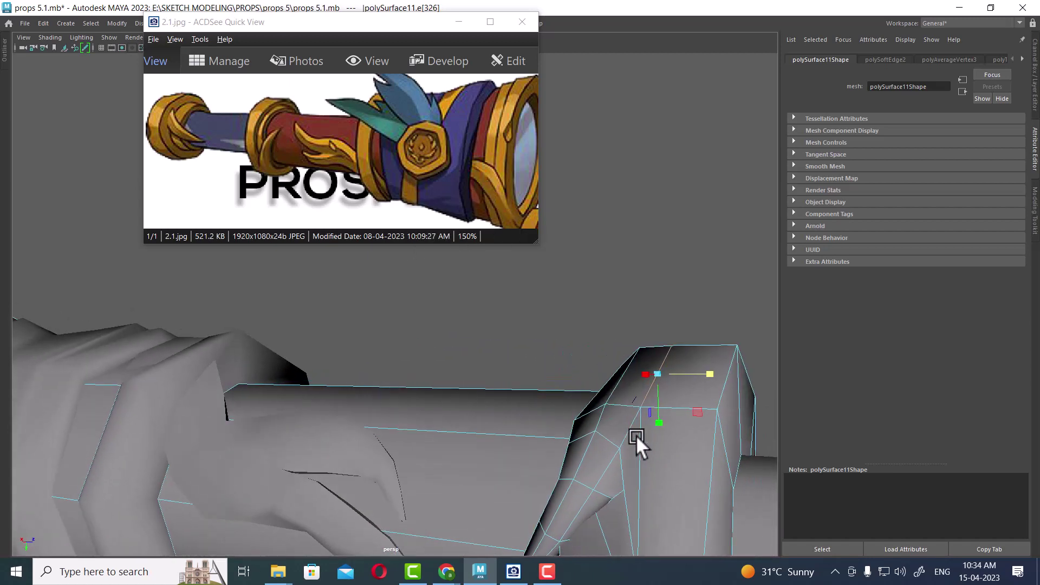
pyautogui.moveTo(637, 435)
pyautogui.keyDown('alt'); pyautogui.mouseDown()
pyautogui.moveTo(684, 458)
pyautogui.moveTo(635, 441)
pyautogui.moveTo(623, 495)
pyautogui.moveTo(632, 446)
pyautogui.moveTo(475, 418)
pyautogui.moveTo(481, 475)
pyautogui.moveTo(512, 494)
pyautogui.mouseUp(); pyautogui.keyUp('alt')
# Step: Switch back to object mode and select the leaf ornament, zooming in on the shaft
pyautogui.rightClick(514, 235)
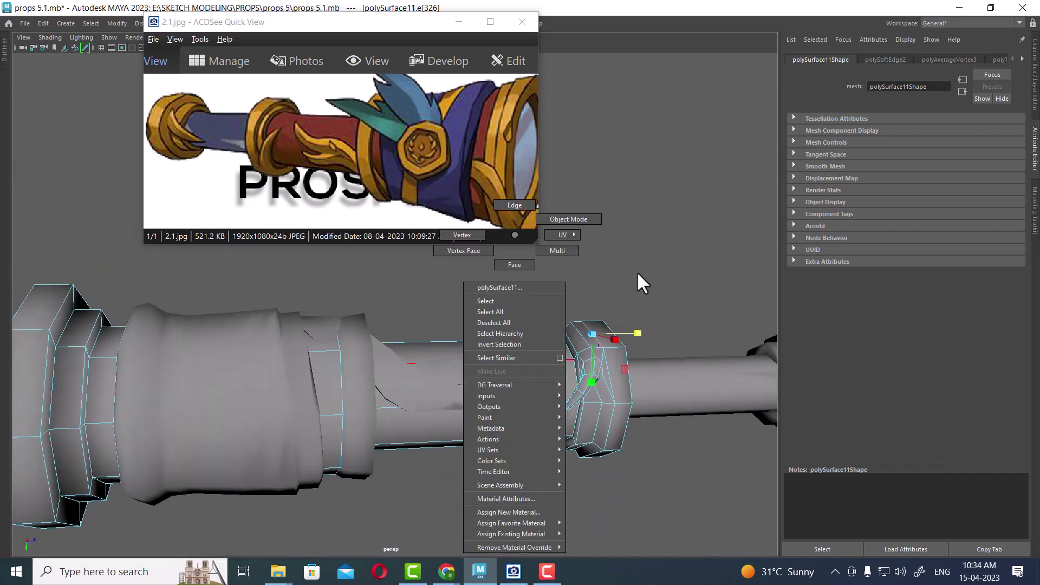
pyautogui.click(647, 233)
pyautogui.click(411, 391)
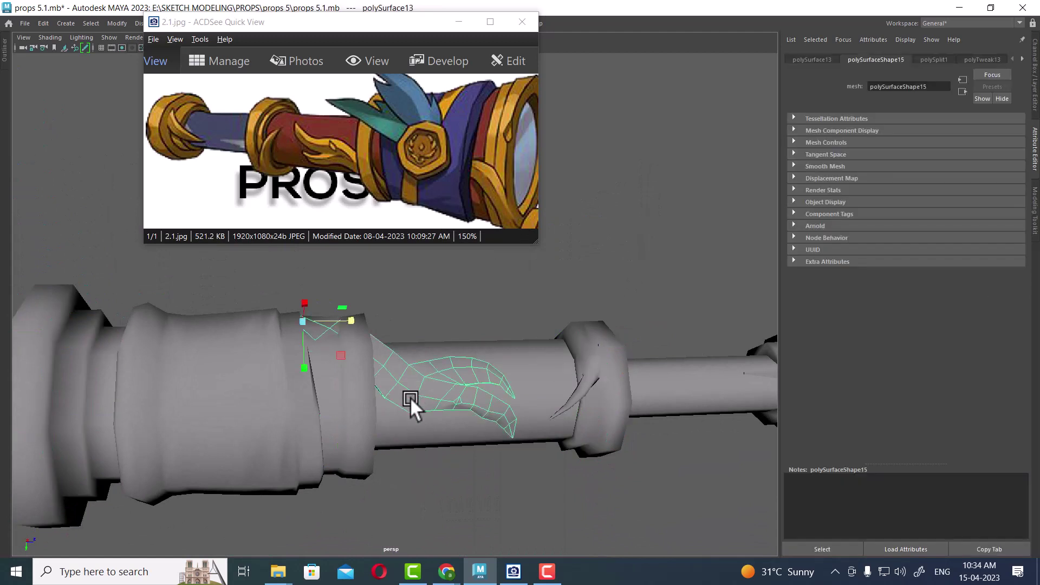
pyautogui.moveTo(411, 398)
pyautogui.keyDown('alt'); pyautogui.mouseDown()
pyautogui.moveTo(388, 353)
pyautogui.moveTo(409, 399)
pyautogui.moveTo(388, 443)
pyautogui.moveTo(355, 295)
pyautogui.moveTo(415, 391)
pyautogui.moveTo(401, 360)
pyautogui.mouseUp(); pyautogui.keyUp('alt')
pyautogui.click(404, 395)
pyautogui.keyDown('alt'); pyautogui.moveTo(402, 360); pyautogui.dragTo(439, 447, button='right'); pyautogui.keyUp('alt')
pyautogui.moveTo(438, 447)
pyautogui.keyDown('alt'); pyautogui.mouseDown()
pyautogui.moveTo(412, 451)
pyautogui.moveTo(407, 442)
pyautogui.moveTo(484, 448)
pyautogui.moveTo(393, 442)
pyautogui.moveTo(365, 410)
pyautogui.moveTo(308, 400)
pyautogui.moveTo(370, 431)
pyautogui.moveTo(376, 458)
pyautogui.mouseUp(); pyautogui.keyUp('alt')
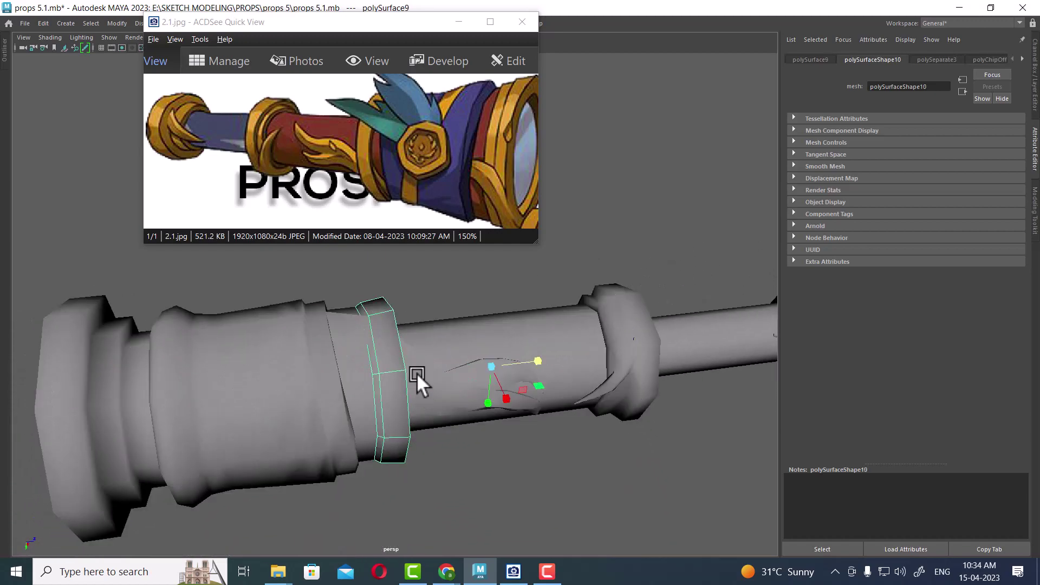
pyautogui.click(415, 368)
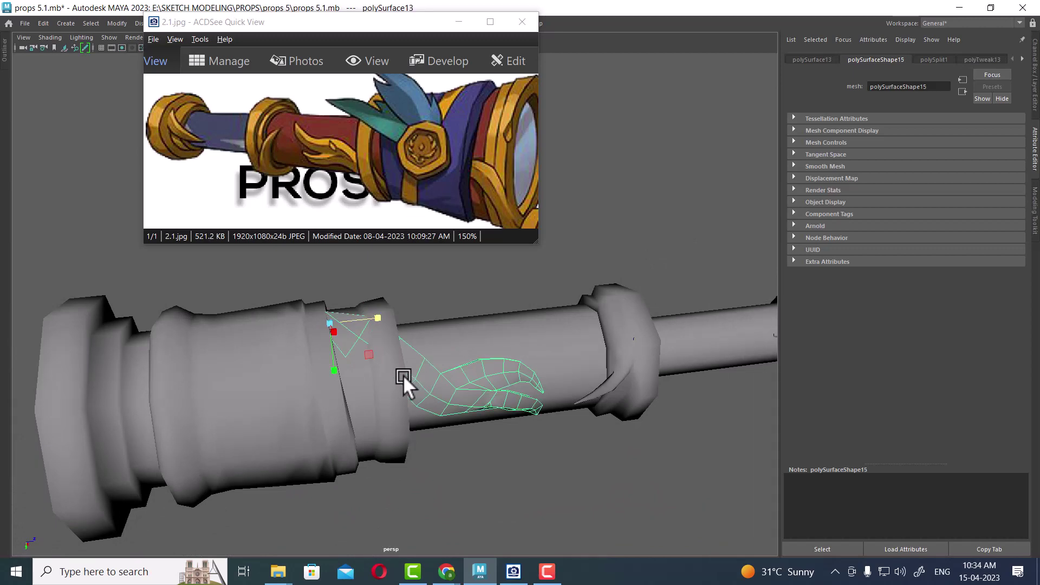
pyautogui.moveTo(396, 309)
pyautogui.keyDown('alt'); pyautogui.mouseDown()
pyautogui.moveTo(406, 406)
pyautogui.moveTo(502, 404)
pyautogui.moveTo(420, 358)
pyautogui.moveTo(353, 359)
pyautogui.moveTo(376, 358)
pyautogui.moveTo(399, 377)
pyautogui.moveTo(396, 341)
pyautogui.mouseUp(); pyautogui.keyUp('alt')
# Step: Add the ring to the ornament selection and hide all other parts with Alt+H
pyautogui.scroll(2, 416, 387)
pyautogui.scroll(2, 400, 374)
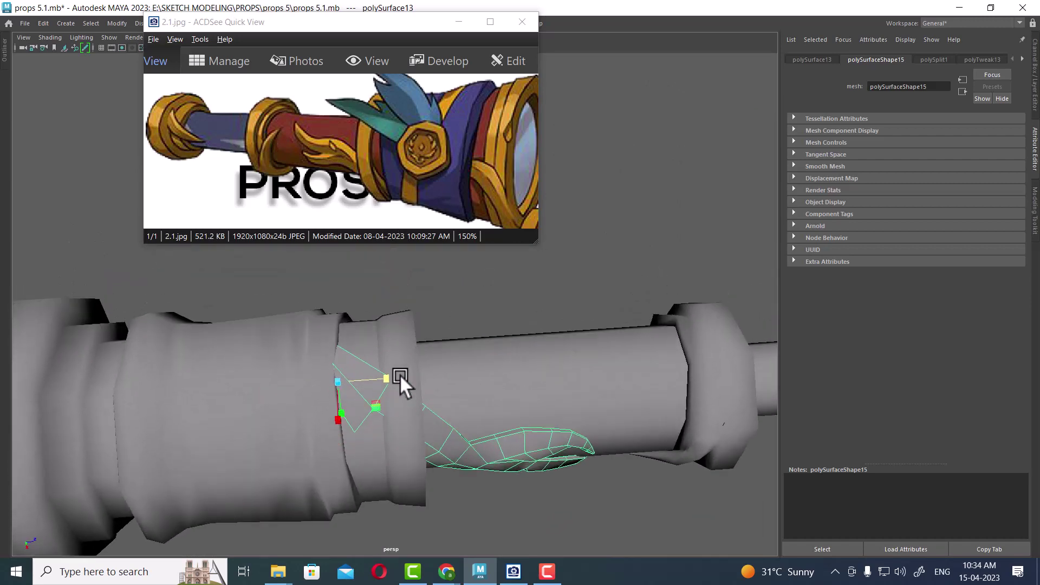
pyautogui.moveTo(408, 351)
pyautogui.keyDown('alt'); pyautogui.mouseDown()
pyautogui.moveTo(405, 412)
pyautogui.moveTo(394, 410)
pyautogui.moveTo(458, 414)
pyautogui.moveTo(469, 384)
pyautogui.mouseUp(); pyautogui.keyUp('alt')
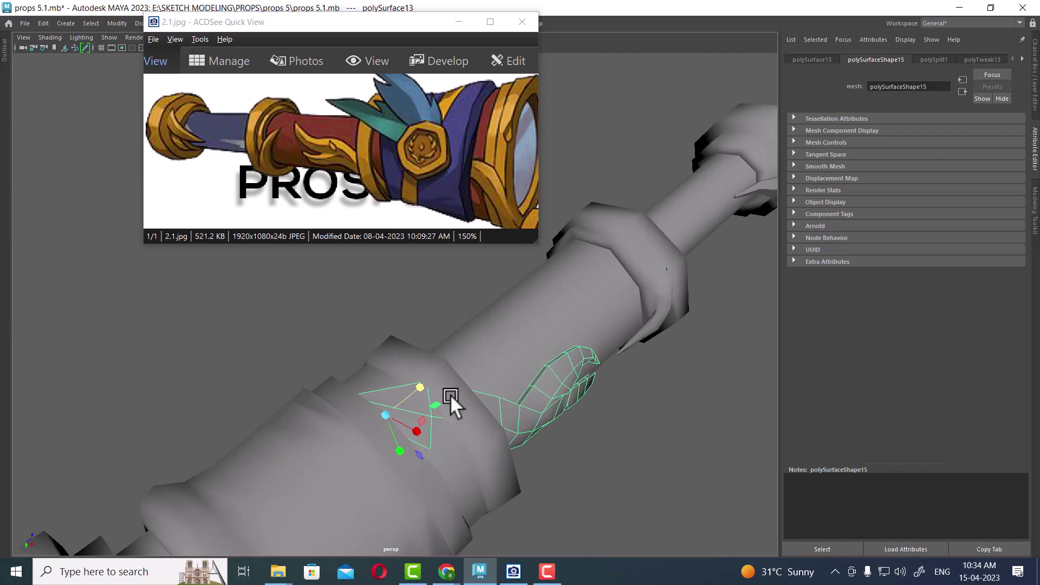
pyautogui.keyDown('shift'); pyautogui.click(461, 408); pyautogui.keyUp('shift')
pyautogui.hotkey('alt', 'h')
pyautogui.moveTo(449, 438)
pyautogui.keyDown('alt'); pyautogui.mouseDown()
pyautogui.moveTo(457, 371)
pyautogui.moveTo(527, 412)
pyautogui.moveTo(521, 427)
pyautogui.moveTo(478, 437)
pyautogui.moveTo(559, 427)
pyautogui.mouseUp(); pyautogui.keyUp('alt')
pyautogui.moveTo(482, 420)
pyautogui.keyDown('alt'); pyautogui.mouseDown()
pyautogui.moveTo(500, 450)
pyautogui.moveTo(592, 371)
pyautogui.moveTo(403, 367)
pyautogui.mouseUp(); pyautogui.keyUp('alt')
# Step: In Top view, move the ornament's base and top vertices down-left onto the ring's upper edge
pyautogui.press('space')
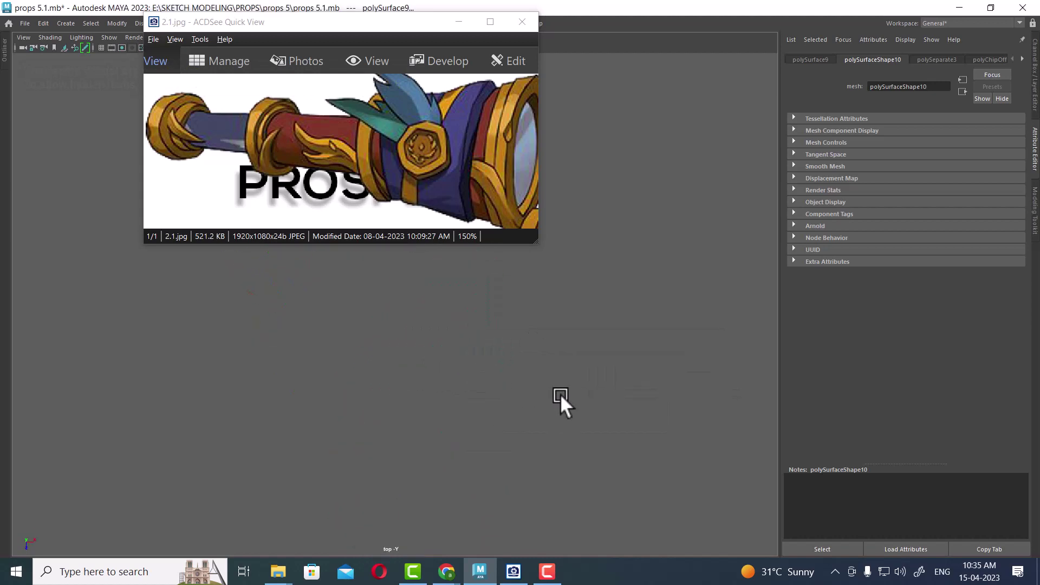
pyautogui.scroll(4, 611, 543)
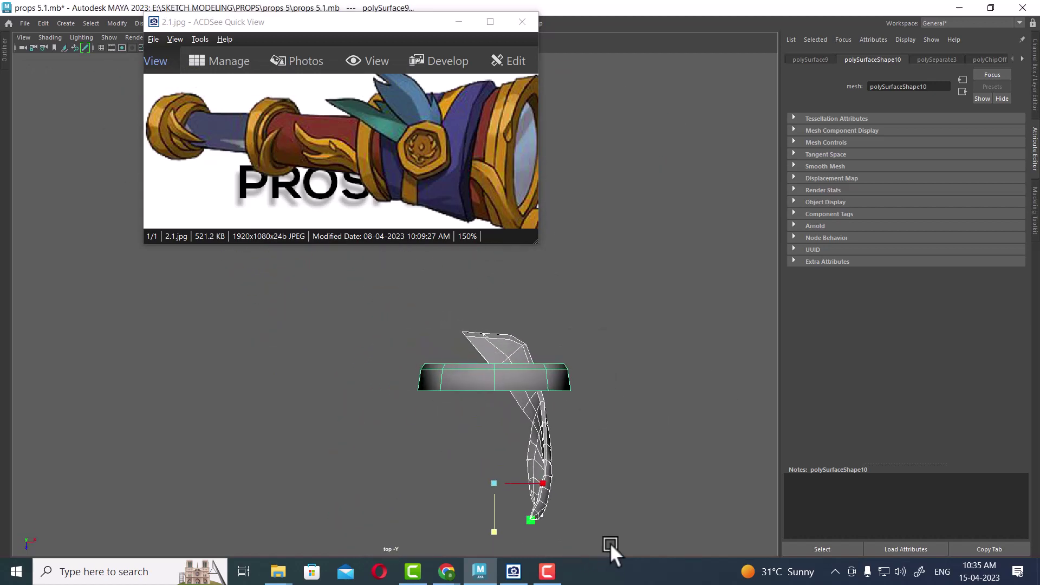
pyautogui.scroll(2, 642, 428)
pyautogui.scroll(3, 572, 484)
pyautogui.moveTo(573, 311); pyautogui.dragTo(472, 276, button='right')
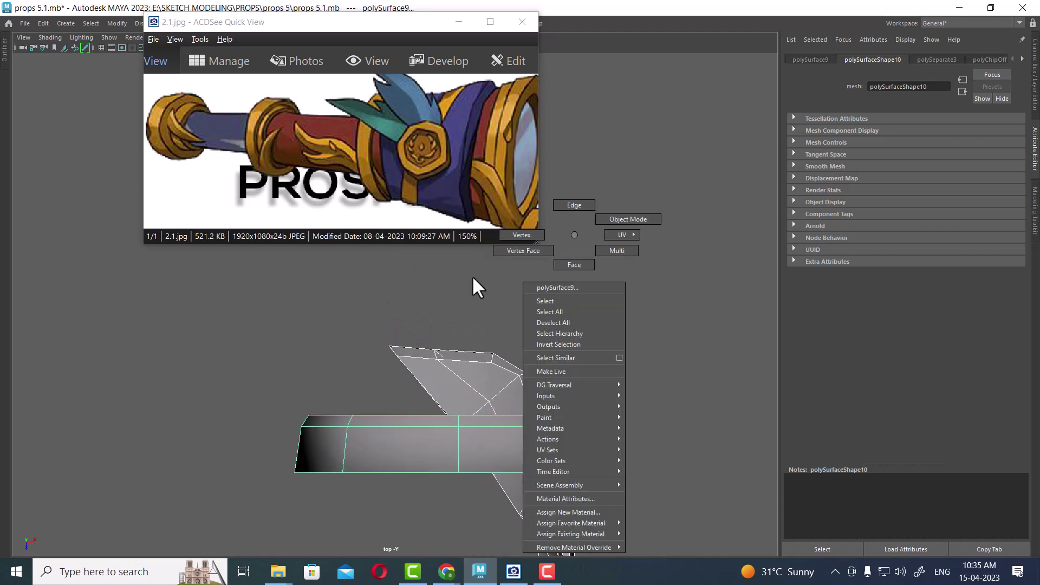
pyautogui.moveTo(372, 314)
pyautogui.mouseDown()
pyautogui.moveTo(421, 375)
pyautogui.moveTo(377, 402)
pyautogui.mouseUp()
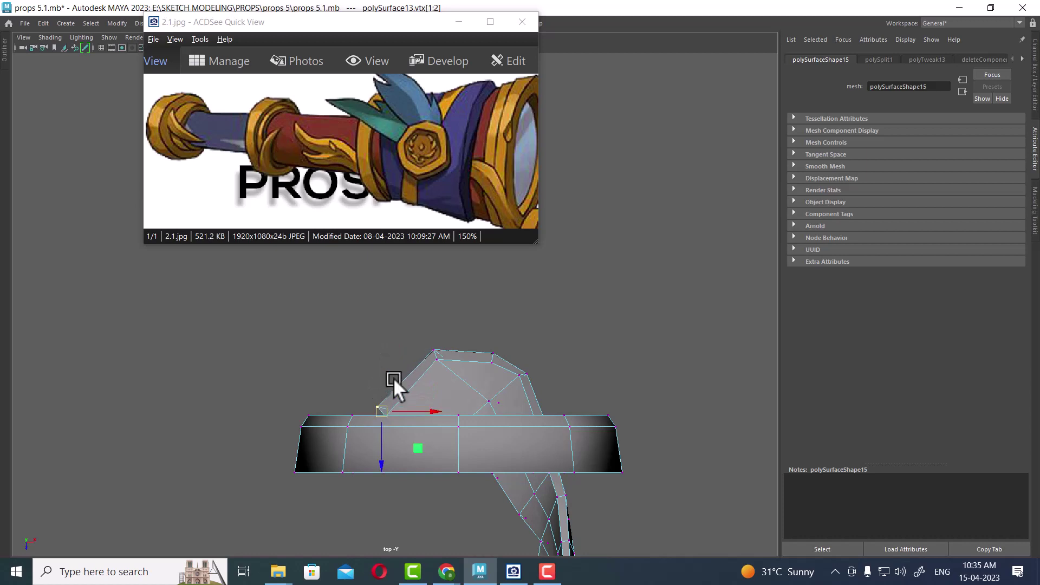
pyautogui.moveTo(440, 309)
pyautogui.mouseDown()
pyautogui.moveTo(459, 377)
pyautogui.moveTo(414, 387)
pyautogui.mouseUp()
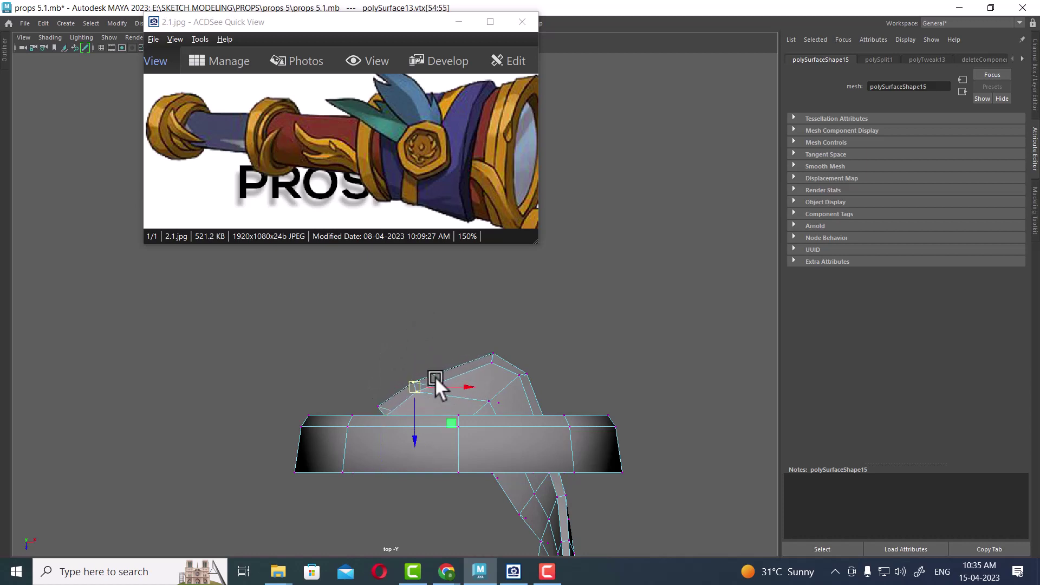
pyautogui.moveTo(502, 379); pyautogui.dragTo(445, 375)
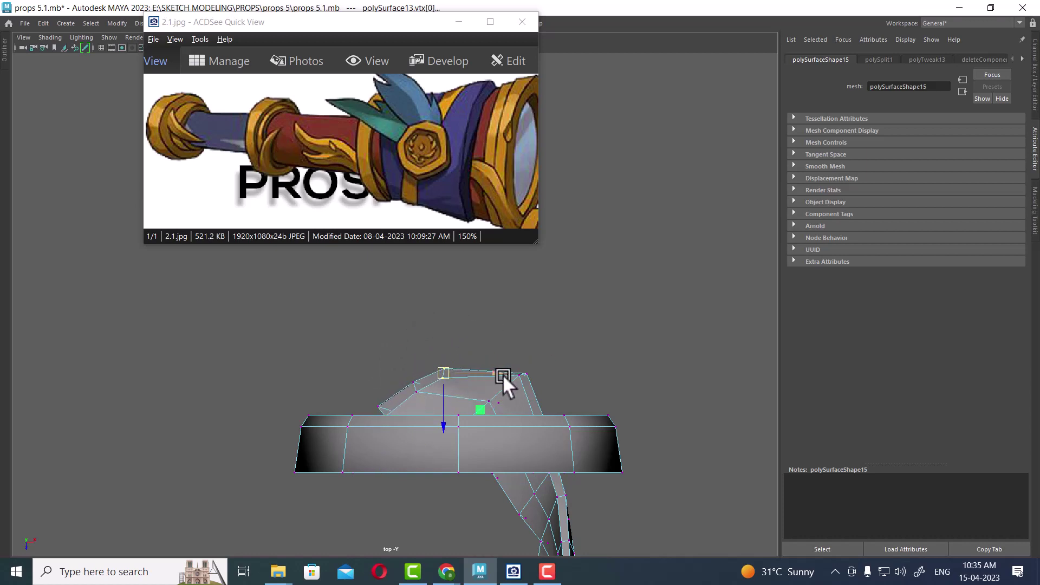
pyautogui.moveTo(553, 355); pyautogui.dragTo(499, 382)
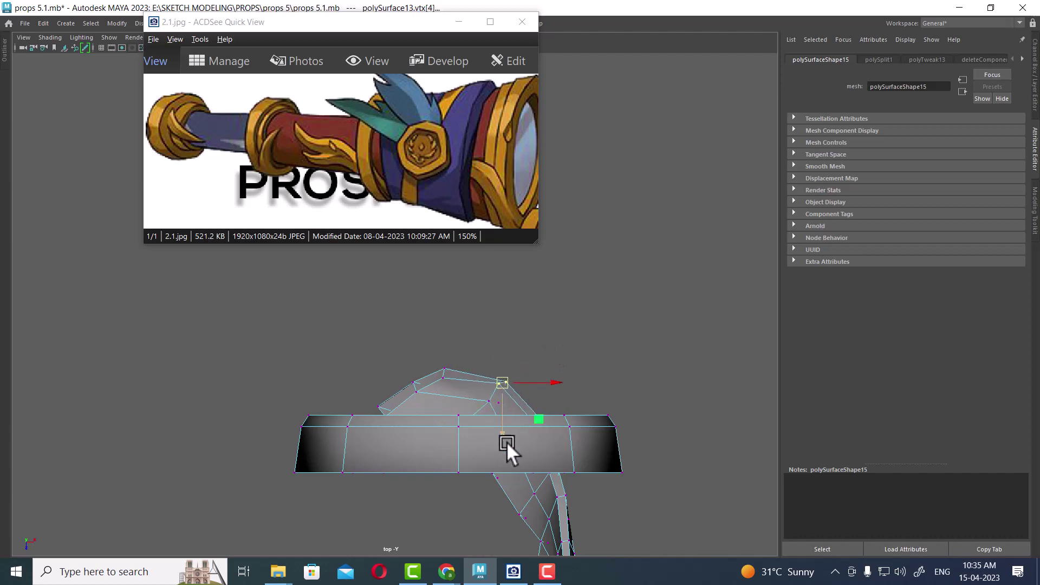
# Step: Orbit the perspective view to inspect the reshaped ornament, then zoom back in from Top view
pyautogui.press('space')
pyautogui.moveTo(596, 244)
pyautogui.keyDown('alt'); pyautogui.mouseDown()
pyautogui.moveTo(558, 364)
pyautogui.moveTo(497, 407)
pyautogui.moveTo(559, 356)
pyautogui.moveTo(529, 454)
pyautogui.moveTo(520, 449)
pyautogui.moveTo(540, 448)
pyautogui.moveTo(511, 470)
pyautogui.moveTo(503, 436)
pyautogui.mouseUp(); pyautogui.keyUp('alt')
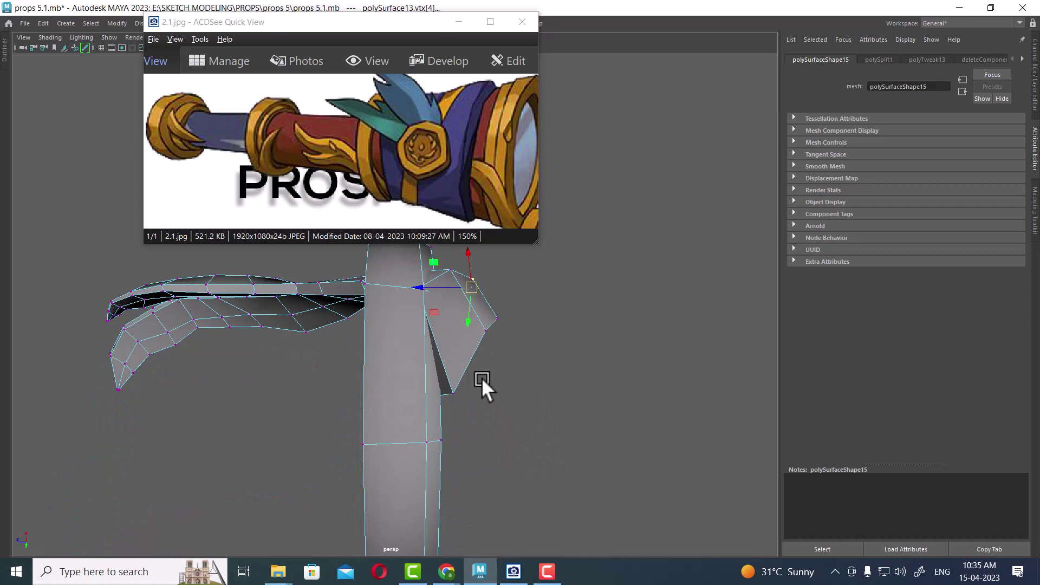
pyautogui.press('space')
pyautogui.moveTo(562, 372); pyautogui.dragTo(248, 380)
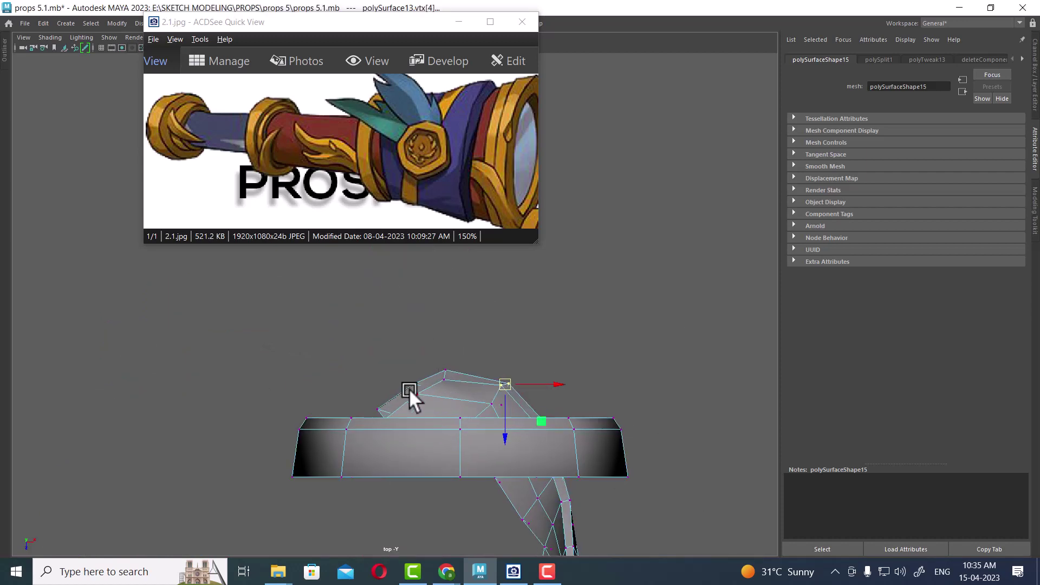
pyautogui.keyDown('alt'); pyautogui.moveTo(409, 400); pyautogui.dragTo(399, 333, button='middle'); pyautogui.keyUp('alt')
pyautogui.scroll(2, 365, 333)
# Step: Readjust the base and upper-left vertices so the ornament's edge lies flat along the ring
pyautogui.moveTo(365, 332); pyautogui.dragTo(411, 375)
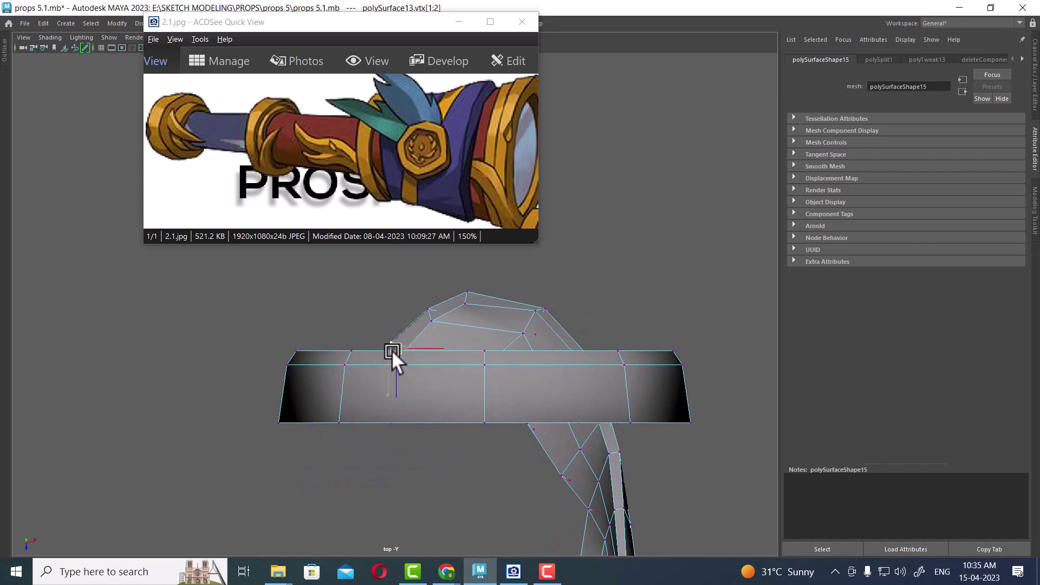
pyautogui.moveTo(398, 295)
pyautogui.mouseDown()
pyautogui.moveTo(446, 329)
pyautogui.moveTo(404, 305)
pyautogui.mouseUp()
pyautogui.click(466, 299)
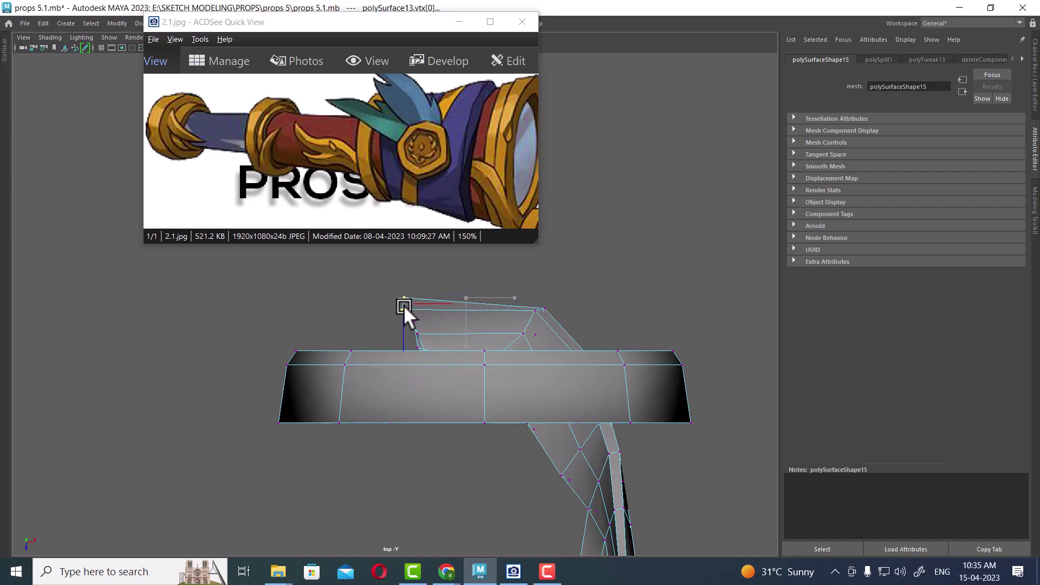
pyautogui.hotkey('ctrl', 'z')
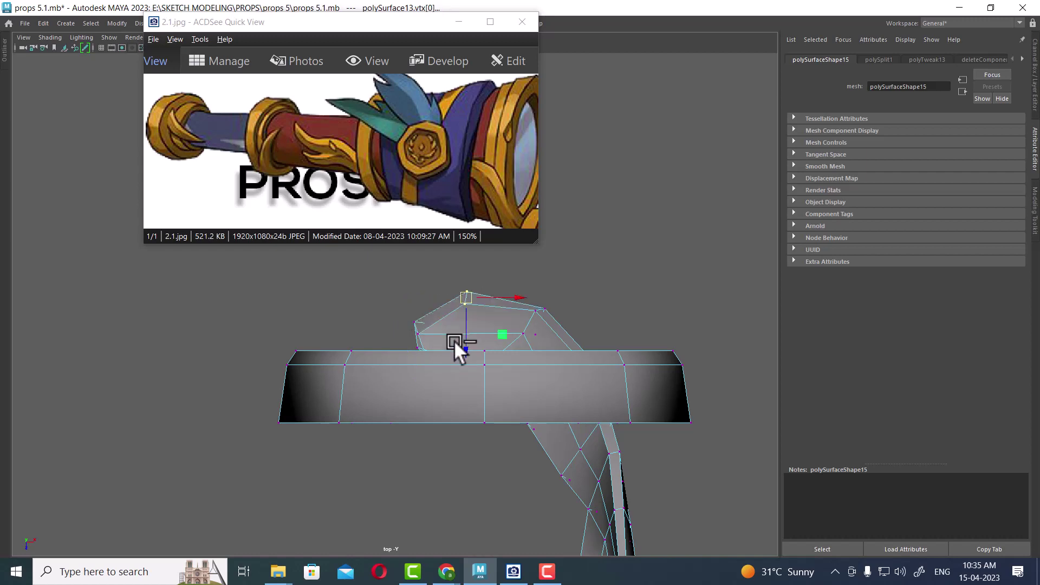
pyautogui.hotkey('ctrl', 'z')
pyautogui.moveTo(451, 347)
pyautogui.mouseDown()
pyautogui.moveTo(386, 308)
pyautogui.moveTo(440, 340)
pyautogui.mouseUp()
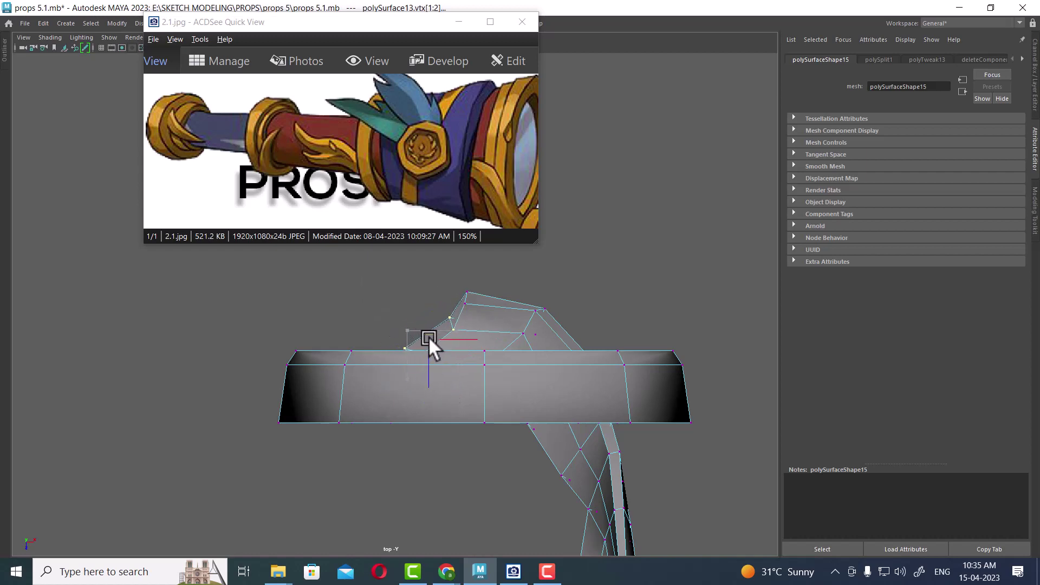
pyautogui.moveTo(432, 286); pyautogui.dragTo(484, 363, button='middle')
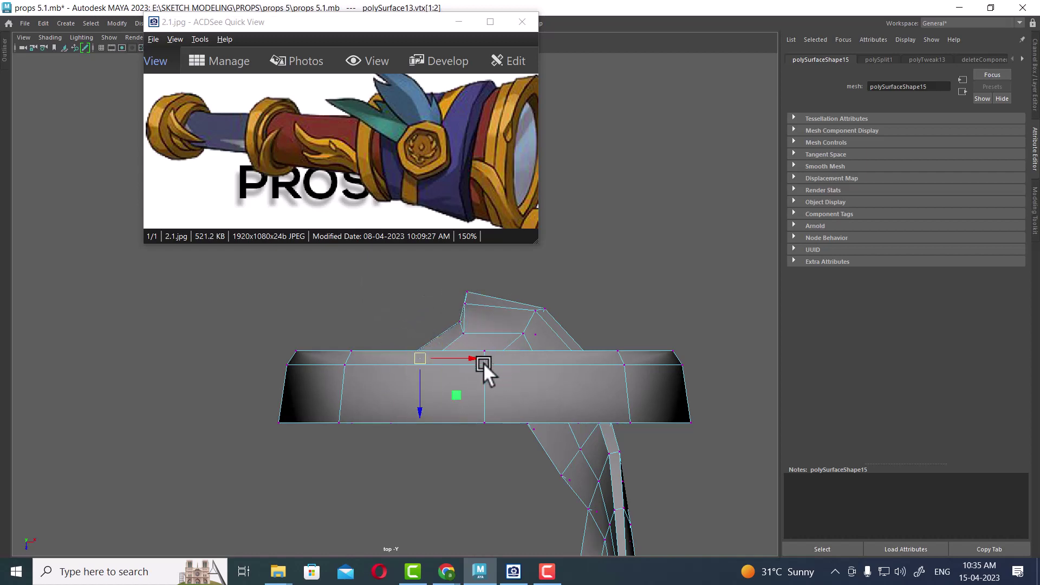
pyautogui.moveTo(425, 359)
pyautogui.mouseDown()
pyautogui.moveTo(461, 349)
pyautogui.moveTo(466, 332)
pyautogui.moveTo(450, 331)
pyautogui.moveTo(488, 307)
pyautogui.moveTo(450, 301)
pyautogui.mouseUp()
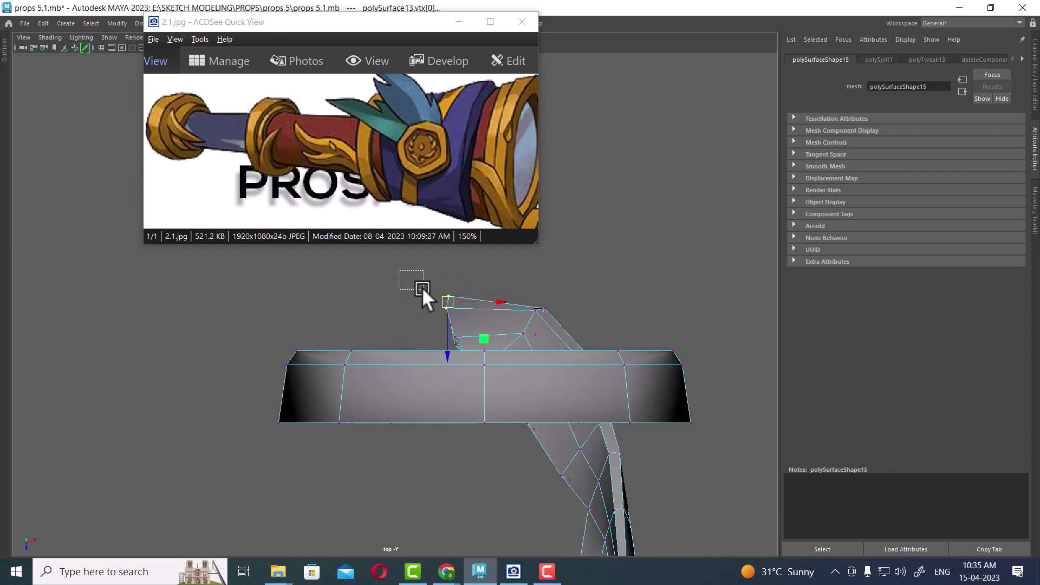
# Step: Select the four upper ornament vertices and rotate them to tilt the tip
pyautogui.moveTo(422, 289)
pyautogui.mouseDown()
pyautogui.moveTo(473, 384)
pyautogui.moveTo(437, 366)
pyautogui.moveTo(530, 374)
pyautogui.moveTo(549, 258)
pyautogui.moveTo(446, 347)
pyautogui.moveTo(522, 423)
pyautogui.moveTo(541, 386)
pyautogui.moveTo(579, 417)
pyautogui.moveTo(449, 413)
pyautogui.moveTo(501, 417)
pyautogui.moveTo(531, 406)
pyautogui.moveTo(586, 507)
pyautogui.moveTo(599, 494)
pyautogui.mouseUp()
pyautogui.press('e')
pyautogui.moveTo(591, 448)
pyautogui.keyDown('alt'); pyautogui.mouseDown()
pyautogui.moveTo(555, 399)
pyautogui.moveTo(540, 414)
pyautogui.mouseUp(); pyautogui.keyUp('alt')
# Step: Undo the last two vertex changes and orbit around the ornament-ring joint
pyautogui.hotkey('ctrl', 'z')
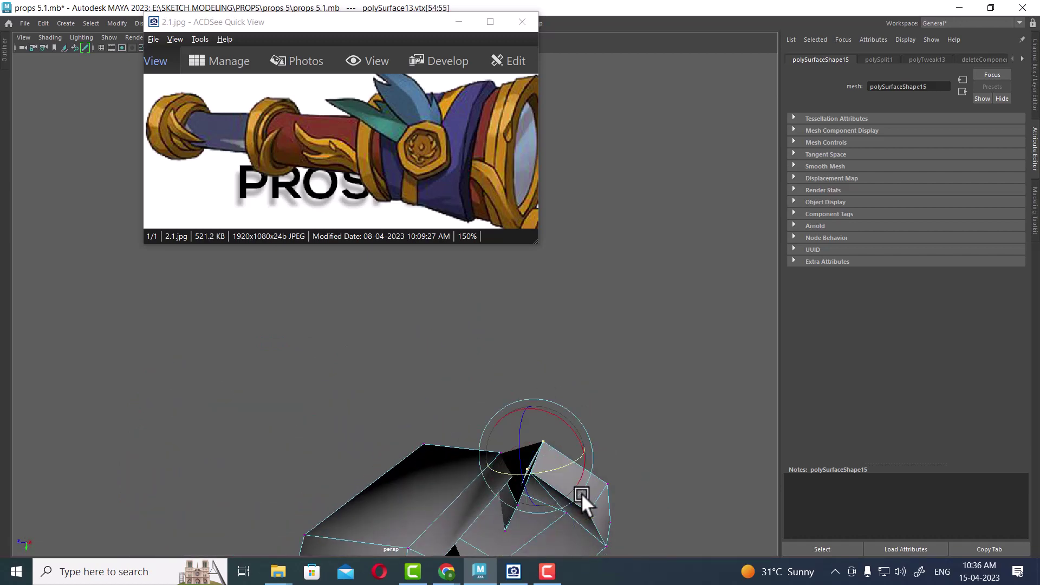
pyautogui.hotkey('ctrl', 'z')
pyautogui.hotkey('ctrl', 'z')
pyautogui.hotkey('ctrl', 'z')
pyautogui.moveTo(567, 464)
pyautogui.keyDown('alt'); pyautogui.mouseDown()
pyautogui.moveTo(502, 398)
pyautogui.moveTo(518, 408)
pyautogui.moveTo(549, 510)
pyautogui.moveTo(538, 465)
pyautogui.moveTo(547, 482)
pyautogui.mouseUp(); pyautogui.keyUp('alt')
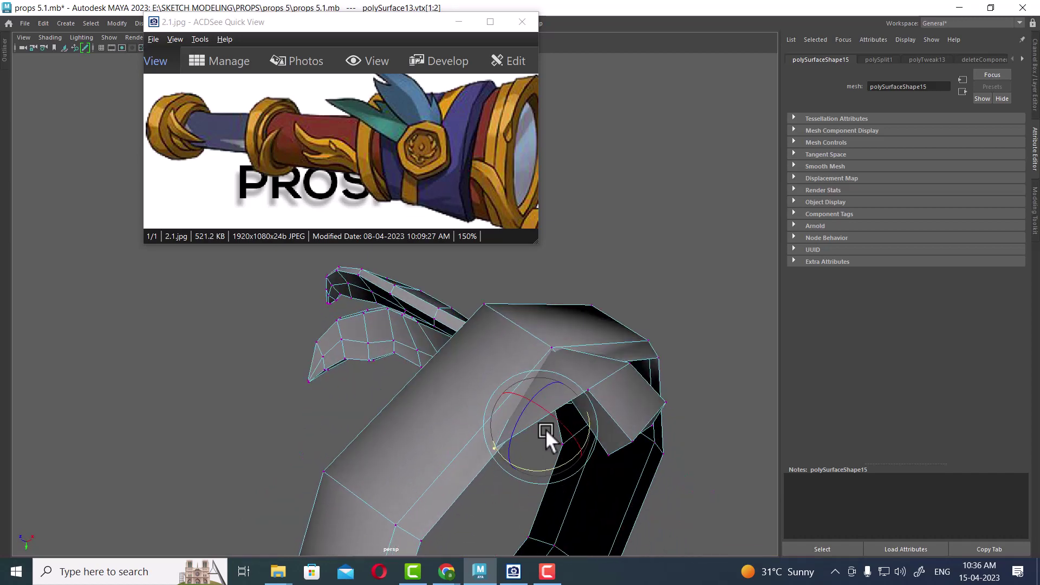
pyautogui.moveTo(546, 430)
pyautogui.keyDown('alt'); pyautogui.mouseDown()
pyautogui.moveTo(507, 390)
pyautogui.moveTo(509, 346)
pyautogui.moveTo(520, 352)
pyautogui.mouseUp(); pyautogui.keyUp('alt')
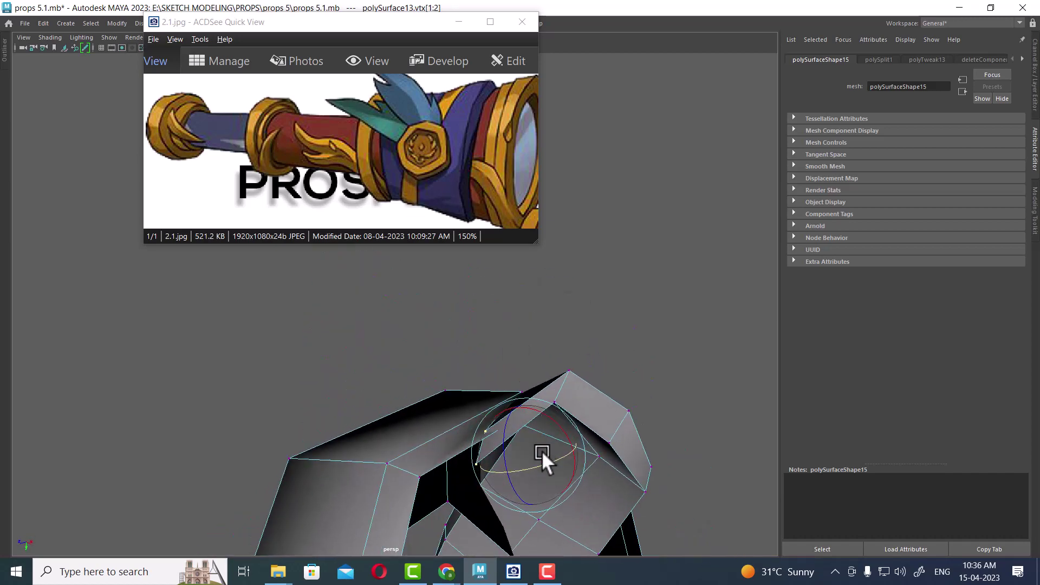
pyautogui.press('w')
pyautogui.moveTo(542, 451)
pyautogui.keyDown('alt'); pyautogui.mouseDown()
pyautogui.moveTo(531, 408)
pyautogui.moveTo(493, 371)
pyautogui.mouseUp(); pyautogui.keyUp('alt')
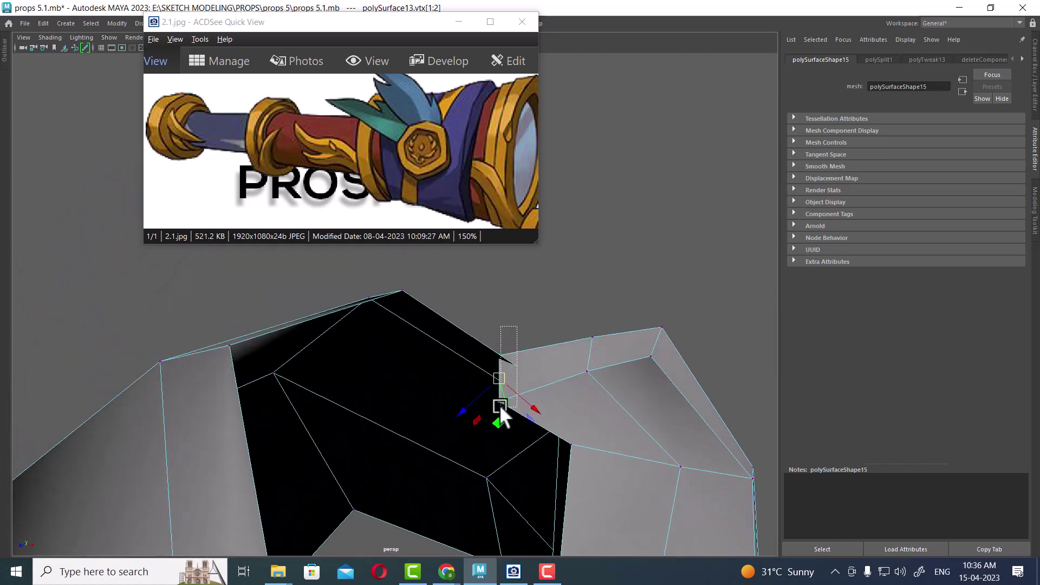
pyautogui.moveTo(514, 422)
pyautogui.keyDown('alt'); pyautogui.mouseDown()
pyautogui.moveTo(529, 504)
pyautogui.moveTo(507, 491)
pyautogui.moveTo(509, 465)
pyautogui.moveTo(533, 485)
pyautogui.mouseUp(); pyautogui.keyUp('alt')
pyautogui.moveTo(467, 457)
pyautogui.keyDown('alt'); pyautogui.mouseDown()
pyautogui.moveTo(464, 409)
pyautogui.moveTo(500, 499)
pyautogui.mouseUp(); pyautogui.keyUp('alt')
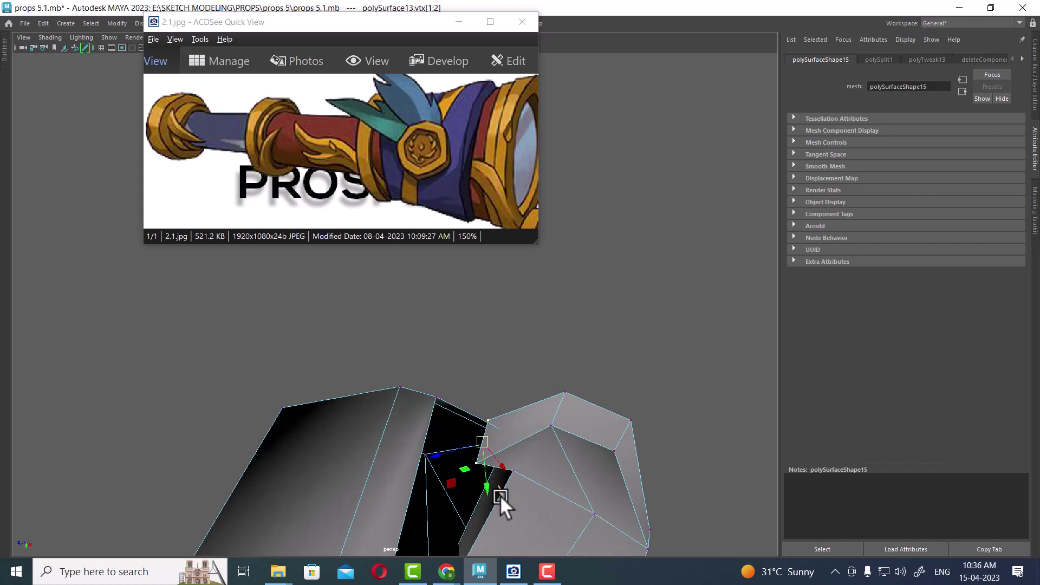
pyautogui.moveTo(499, 440)
pyautogui.keyDown('alt'); pyautogui.mouseDown()
pyautogui.moveTo(501, 476)
pyautogui.moveTo(530, 498)
pyautogui.moveTo(431, 399)
pyautogui.mouseUp(); pyautogui.keyUp('alt')
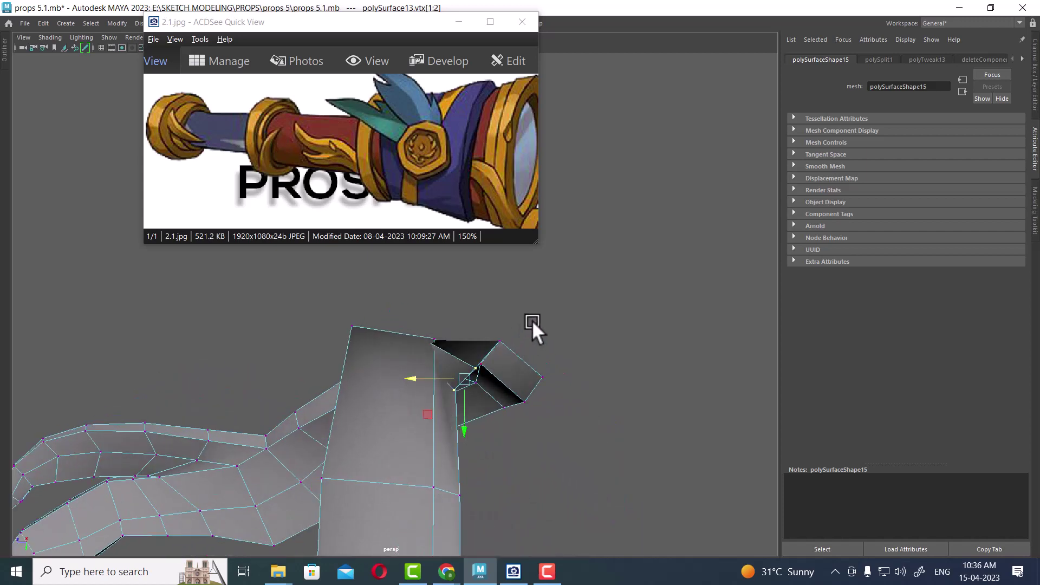
# Step: Select the ornament face overlapping the ring, then pick ring edges in wireframe display
pyautogui.moveTo(532, 321); pyautogui.dragTo(533, 272, button='right')
pyautogui.click(448, 374)
pyautogui.moveTo(452, 367)
pyautogui.keyDown('alt'); pyautogui.mouseDown()
pyautogui.moveTo(468, 431)
pyautogui.moveTo(437, 454)
pyautogui.moveTo(460, 428)
pyautogui.moveTo(575, 398)
pyautogui.moveTo(416, 439)
pyautogui.moveTo(476, 441)
pyautogui.moveTo(496, 431)
pyautogui.moveTo(478, 291)
pyautogui.mouseUp(); pyautogui.keyUp('alt')
pyautogui.press('4')
pyautogui.moveTo(479, 291); pyautogui.dragTo(506, 268, button='right')
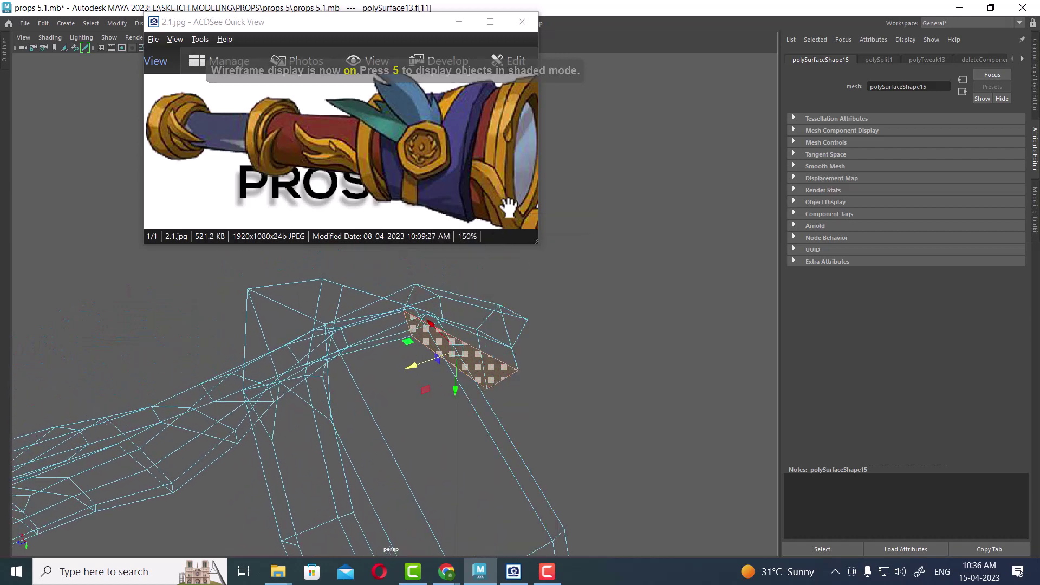
pyautogui.click(409, 317)
pyautogui.moveTo(420, 348)
pyautogui.keyDown('alt'); pyautogui.mouseDown()
pyautogui.moveTo(302, 328)
pyautogui.moveTo(423, 388)
pyautogui.moveTo(569, 301)
pyautogui.mouseUp(); pyautogui.keyUp('alt')
pyautogui.moveTo(568, 301)
pyautogui.keyDown('shift'); pyautogui.mouseDown(button='right')
pyautogui.moveTo(563, 444)
pyautogui.moveTo(571, 387)
pyautogui.mouseUp(button='right'); pyautogui.keyUp('shift')
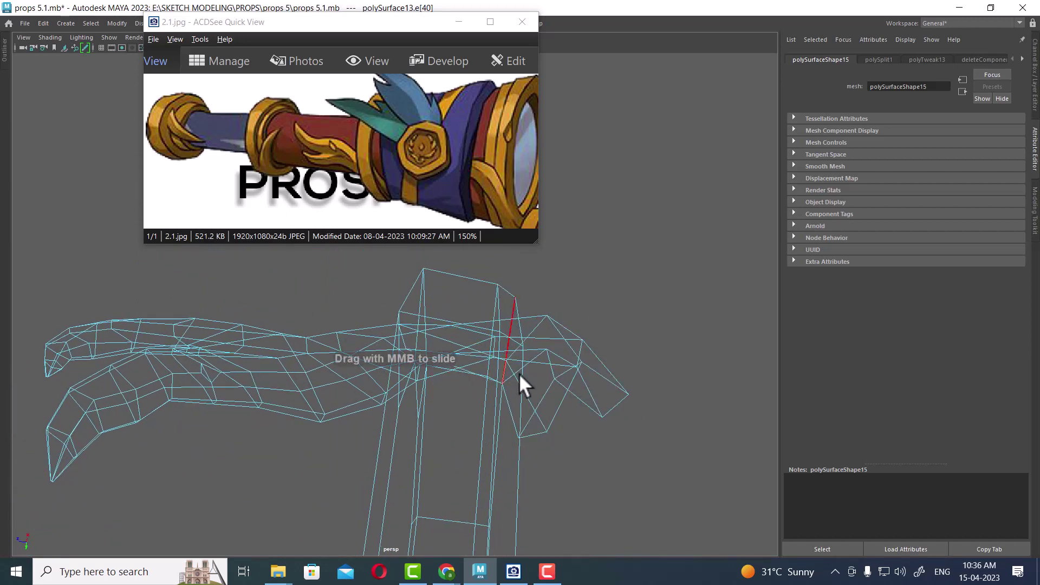
pyautogui.click(522, 374)
# Step: Back in shaded view, split the ring's edge ring to add a new edge loop
pyautogui.press('5')
pyautogui.moveTo(535, 399)
pyautogui.keyDown('alt'); pyautogui.mouseDown()
pyautogui.moveTo(520, 423)
pyautogui.moveTo(548, 371)
pyautogui.moveTo(483, 427)
pyautogui.moveTo(499, 434)
pyautogui.mouseUp(); pyautogui.keyUp('alt')
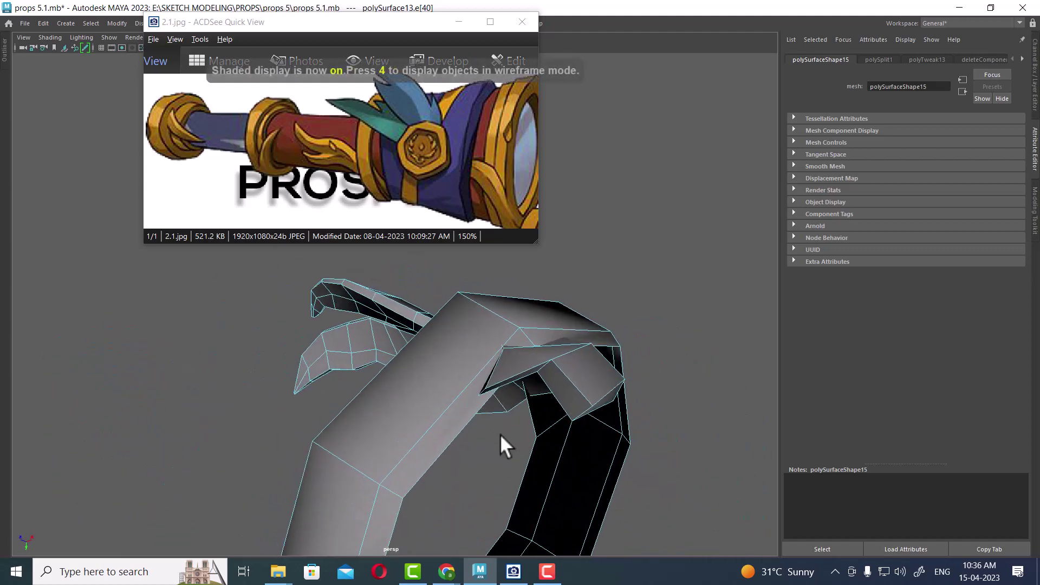
pyautogui.click(452, 408)
pyautogui.click(482, 390)
pyautogui.keyDown('shift'); pyautogui.moveTo(573, 320); pyautogui.dragTo(375, 380, button='right'); pyautogui.keyUp('shift')
pyautogui.moveTo(635, 459)
pyautogui.keyDown('alt'); pyautogui.mouseDown()
pyautogui.moveTo(500, 396)
pyautogui.moveTo(548, 444)
pyautogui.mouseUp(); pyautogui.keyUp('alt')
pyautogui.moveTo(521, 235)
pyautogui.mouseDown(button='right')
pyautogui.moveTo(519, 373)
pyautogui.moveTo(532, 262)
pyautogui.mouseUp(button='right')
# Step: Delete the overlapping strip face and the top flap face, then inspect the joint
pyautogui.keyDown('alt'); pyautogui.moveTo(557, 407); pyautogui.dragTo(545, 401); pyautogui.keyUp('alt')
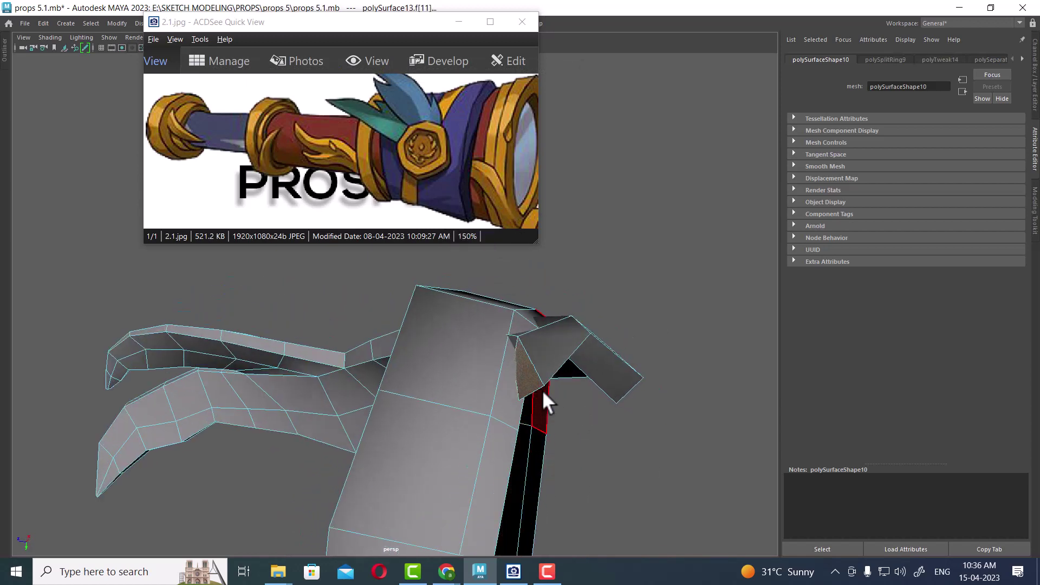
pyautogui.press('Delete')
pyautogui.click(552, 368)
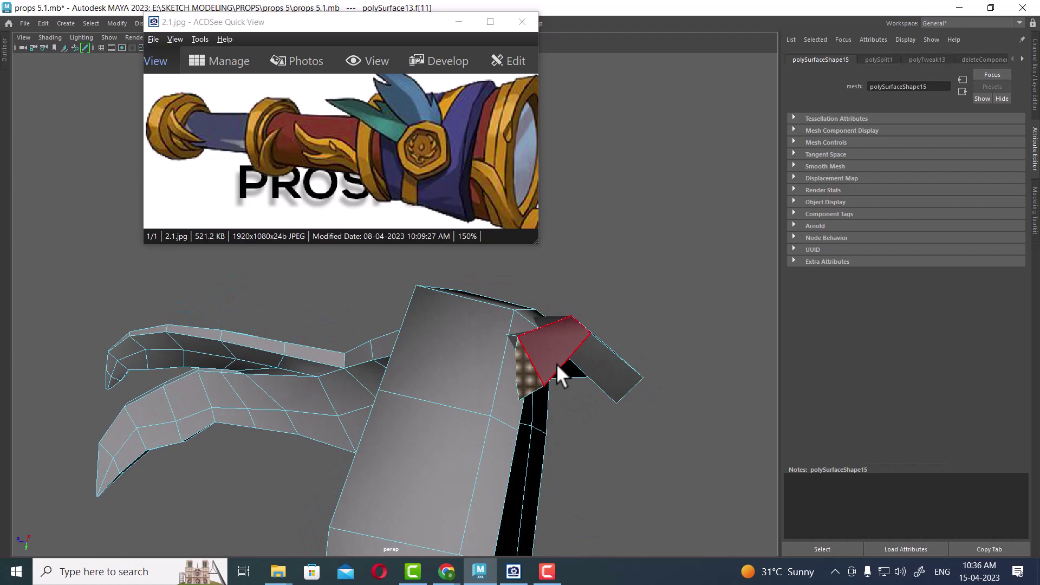
pyautogui.press('Delete')
pyautogui.moveTo(576, 393)
pyautogui.keyDown('alt'); pyautogui.mouseDown()
pyautogui.moveTo(500, 332)
pyautogui.moveTo(544, 353)
pyautogui.moveTo(540, 372)
pyautogui.moveTo(558, 390)
pyautogui.mouseUp(); pyautogui.keyUp('alt')
pyautogui.moveTo(558, 391)
pyautogui.keyDown('alt'); pyautogui.mouseDown(button='middle')
pyautogui.moveTo(476, 406)
pyautogui.moveTo(516, 425)
pyautogui.mouseUp(button='middle'); pyautogui.keyUp('alt')
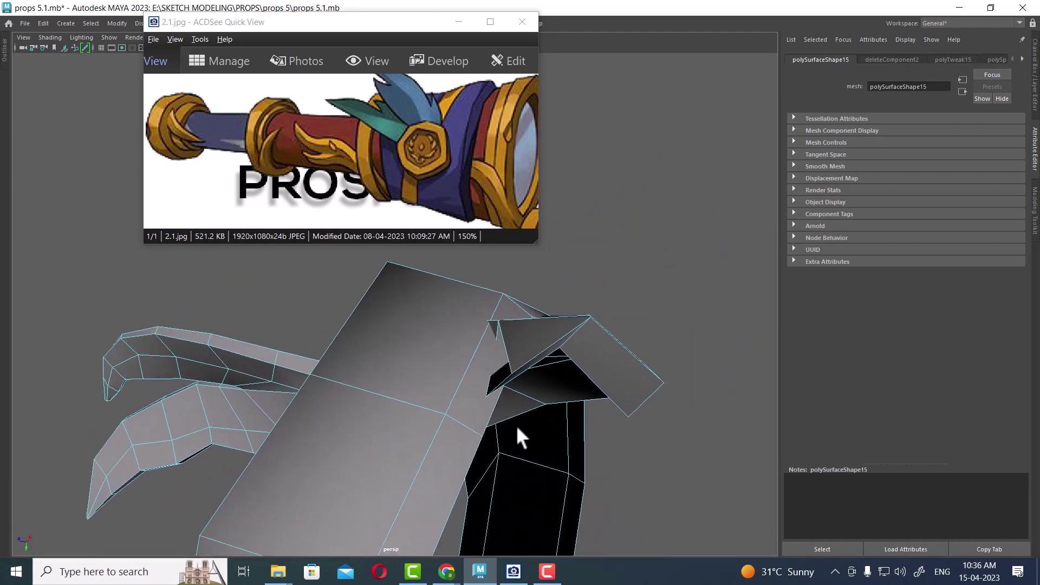
pyautogui.moveTo(517, 425)
pyautogui.keyDown('alt'); pyautogui.mouseDown()
pyautogui.moveTo(495, 365)
pyautogui.moveTo(444, 382)
pyautogui.mouseUp(); pyautogui.keyUp('alt')
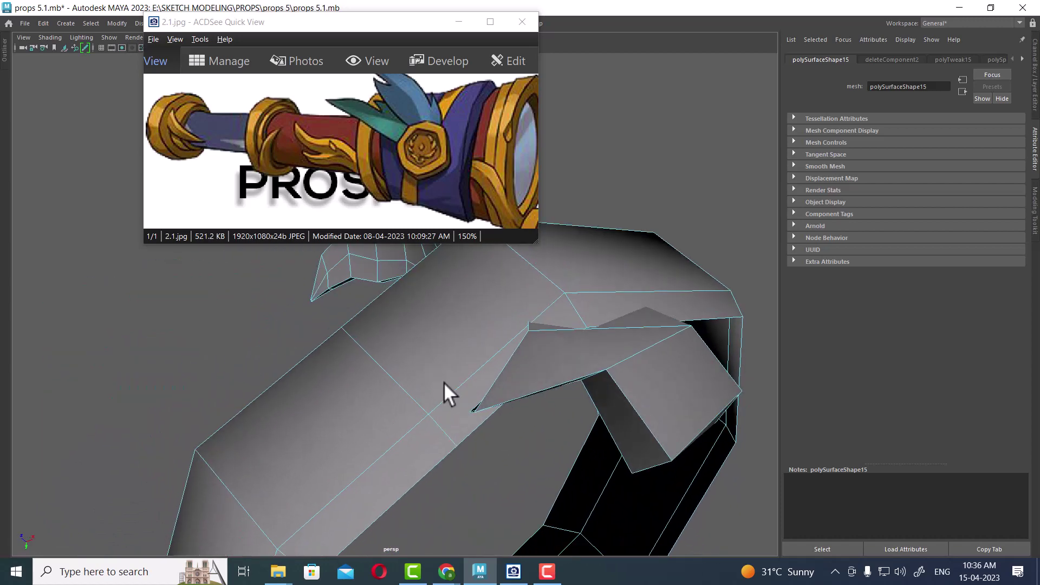
pyautogui.click(474, 367)
# Step: Insert a new edge loop across the barrel ring
pyautogui.moveTo(491, 236); pyautogui.dragTo(494, 177, button='right')
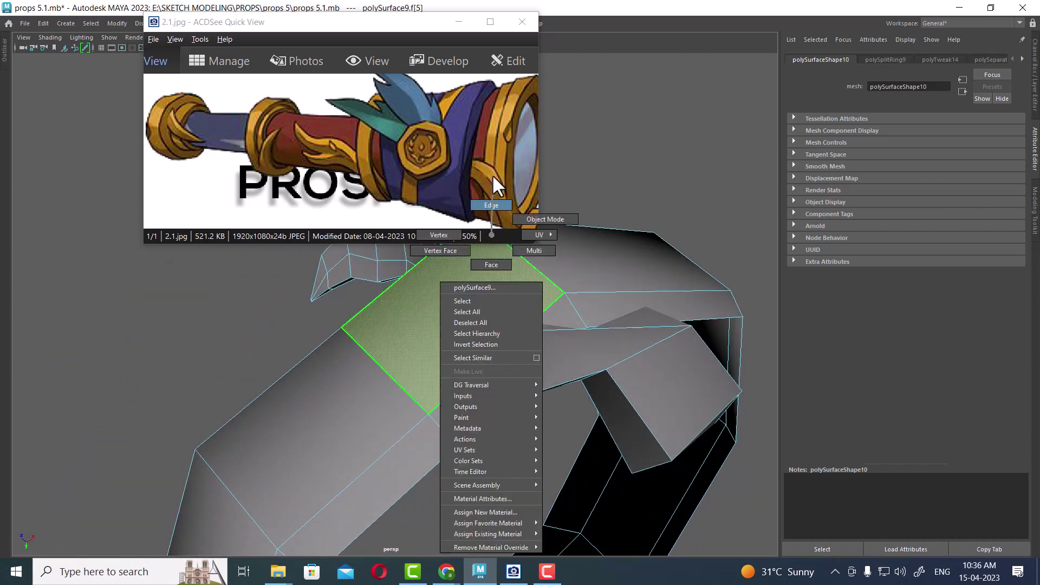
pyautogui.click(488, 344)
pyautogui.click(481, 359)
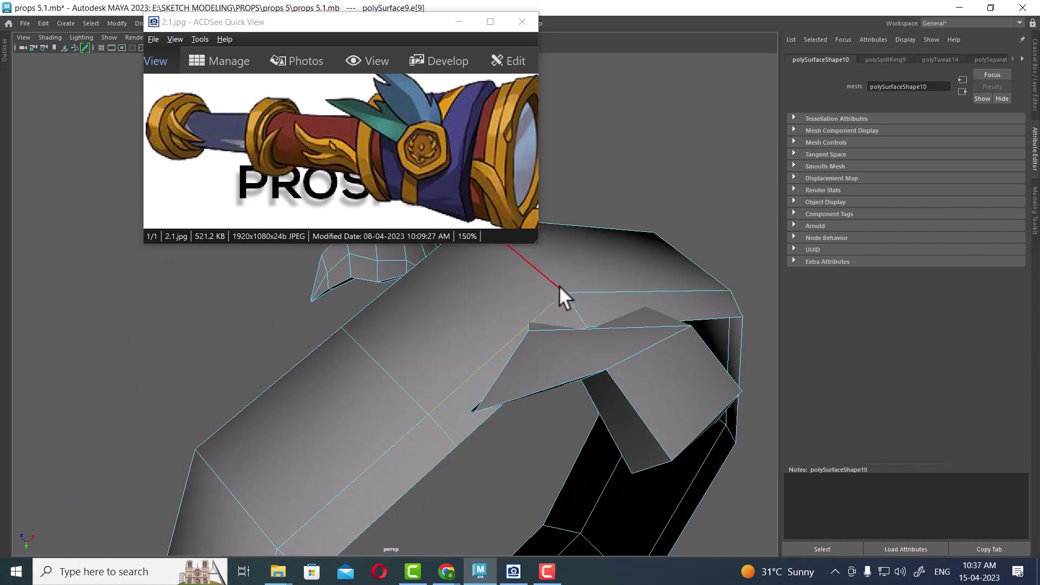
pyautogui.moveTo(592, 388)
pyautogui.keyDown('alt'); pyautogui.mouseDown()
pyautogui.moveTo(599, 379)
pyautogui.moveTo(532, 361)
pyautogui.moveTo(649, 241)
pyautogui.mouseUp(); pyautogui.keyUp('alt')
# Step: Move a leaf ornament vertex onto its neighbouring ring vertex
pyautogui.moveTo(649, 242); pyautogui.dragTo(560, 224, button='right')
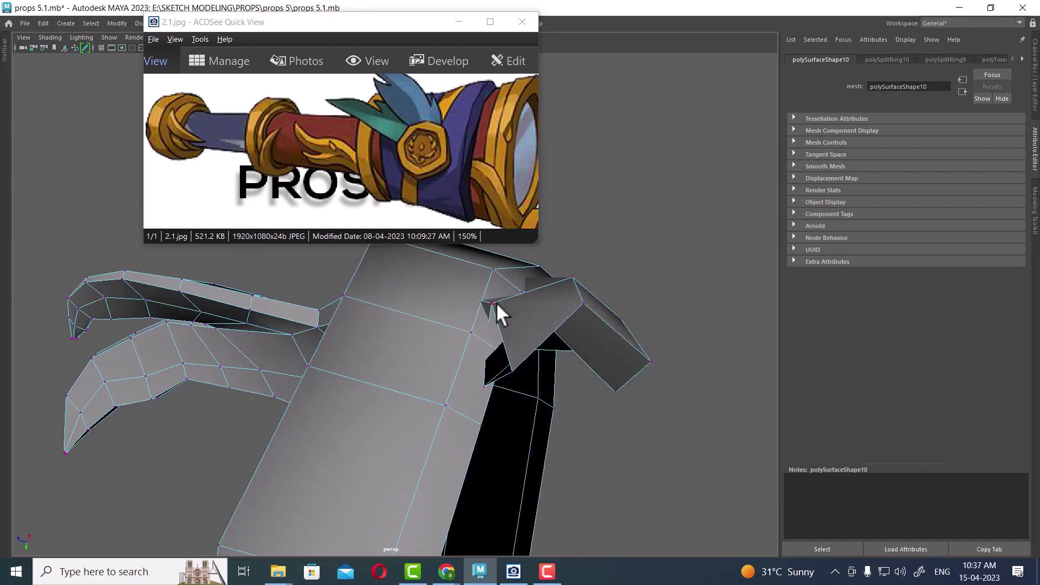
pyautogui.click(492, 302)
pyautogui.press('w')
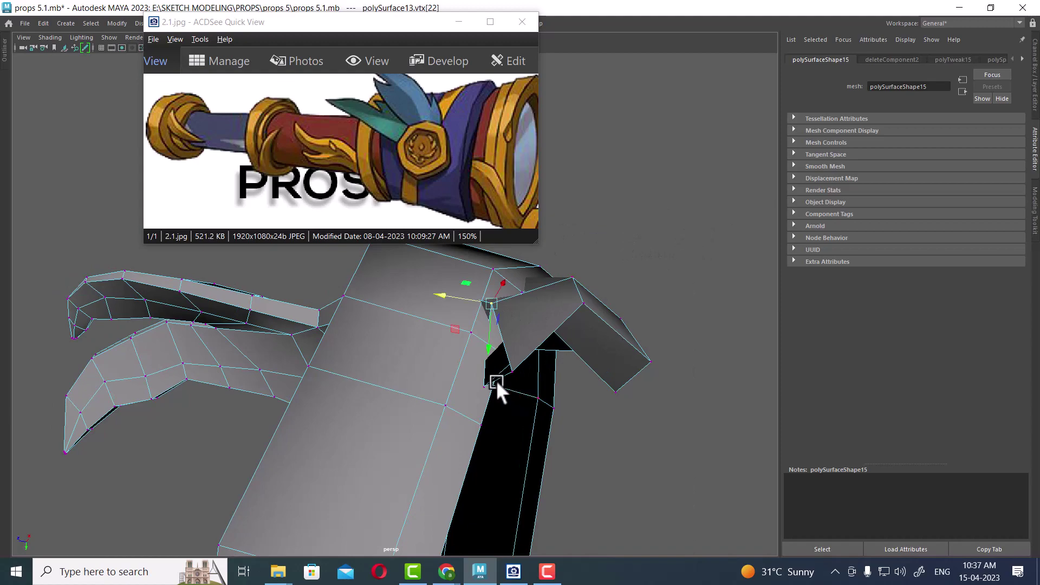
pyautogui.press('4')
pyautogui.moveTo(490, 371)
pyautogui.keyDown('alt'); pyautogui.mouseDown()
pyautogui.moveTo(503, 406)
pyautogui.moveTo(551, 430)
pyautogui.moveTo(537, 453)
pyautogui.moveTo(536, 441)
pyautogui.mouseUp(); pyautogui.keyUp('alt')
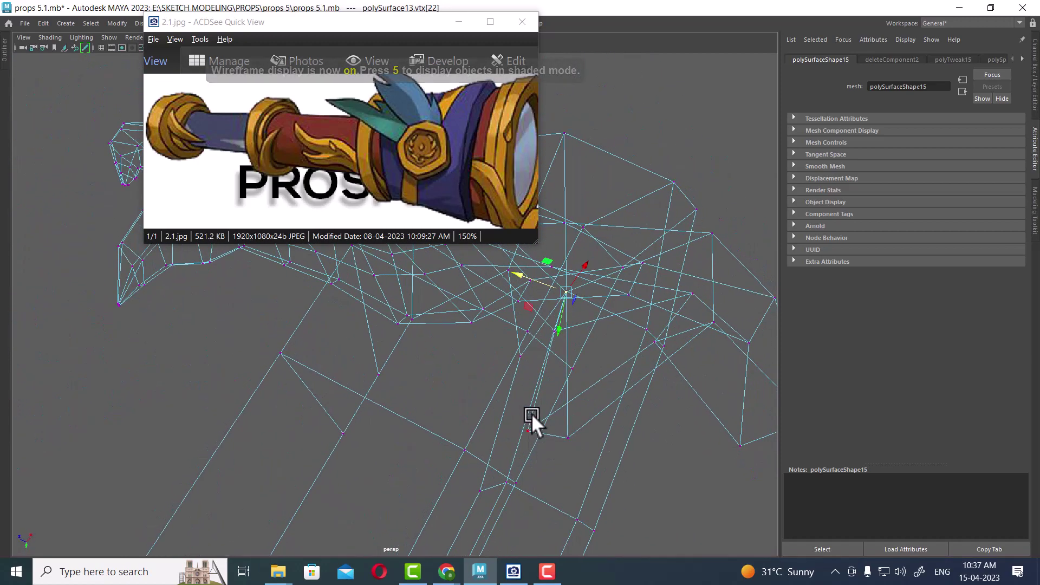
pyautogui.press('5')
pyautogui.moveTo(546, 362)
pyautogui.keyDown('alt'); pyautogui.mouseDown()
pyautogui.moveTo(546, 326)
pyautogui.moveTo(512, 268)
pyautogui.moveTo(601, 325)
pyautogui.moveTo(570, 325)
pyautogui.moveTo(571, 341)
pyautogui.mouseUp(); pyautogui.keyUp('alt')
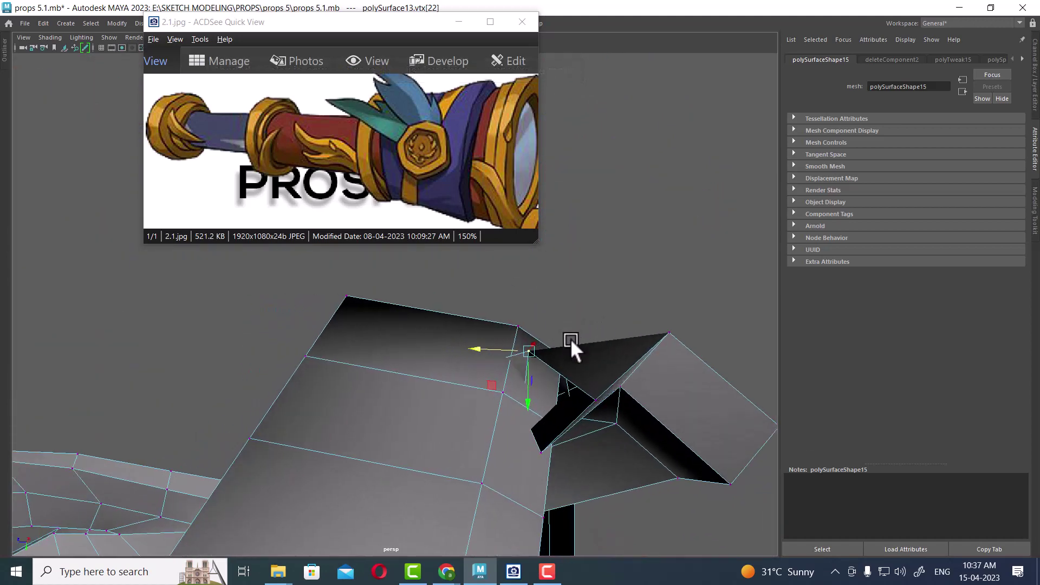
pyautogui.press('Down')
pyautogui.moveTo(533, 446)
pyautogui.keyDown('alt'); pyautogui.mouseDown()
pyautogui.moveTo(491, 381)
pyautogui.moveTo(516, 385)
pyautogui.moveTo(613, 494)
pyautogui.moveTo(658, 417)
pyautogui.moveTo(591, 427)
pyautogui.mouseUp(); pyautogui.keyUp('alt')
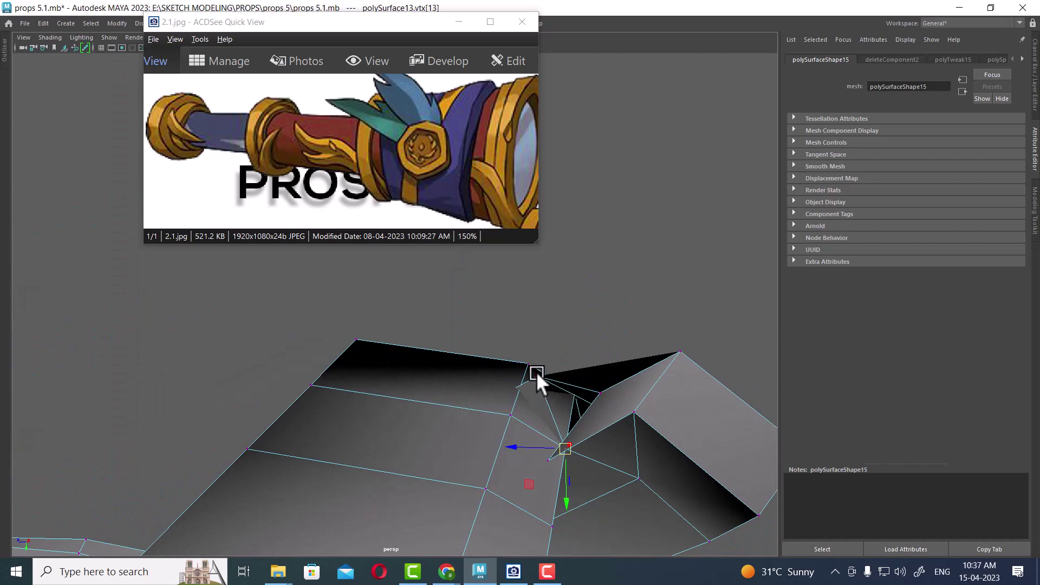
pyautogui.moveTo(536, 372)
pyautogui.mouseDown(button='middle')
pyautogui.moveTo(542, 389)
pyautogui.moveTo(525, 391)
pyautogui.mouseUp(button='middle')
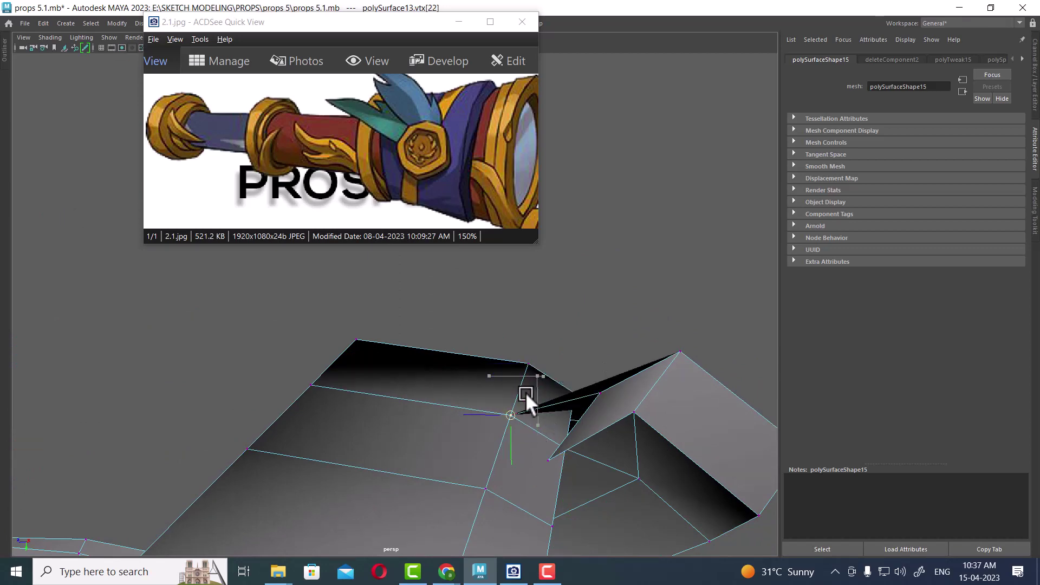
# Step: Pull another spike vertex downward to reshape the spike
pyautogui.moveTo(578, 487)
pyautogui.keyDown('alt'); pyautogui.mouseDown()
pyautogui.moveTo(544, 430)
pyautogui.moveTo(571, 458)
pyautogui.moveTo(494, 405)
pyautogui.mouseUp(); pyautogui.keyUp('alt')
pyautogui.click(491, 401)
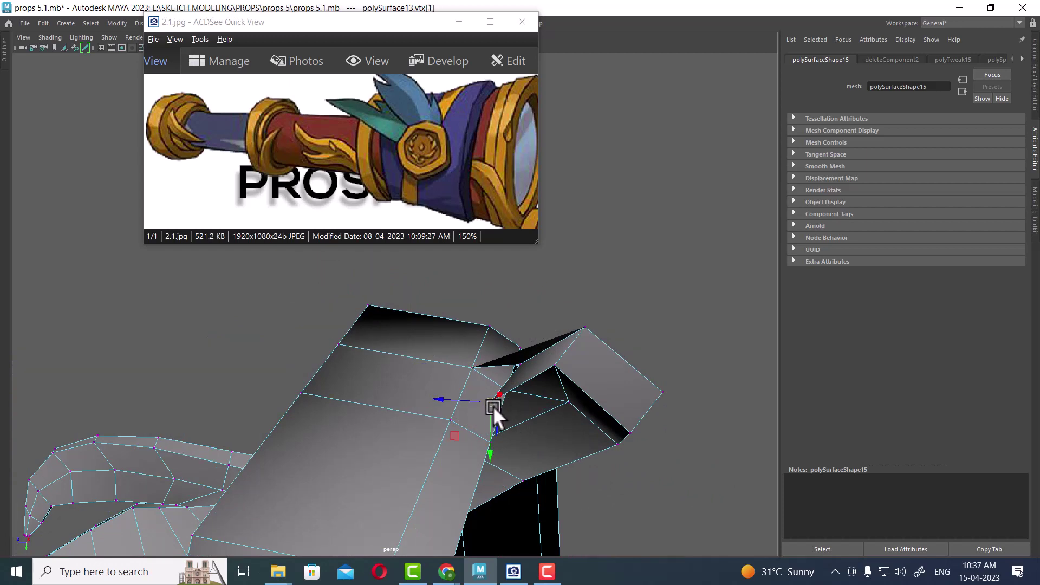
pyautogui.moveTo(493, 405); pyautogui.dragTo(493, 434, button='middle')
pyautogui.moveTo(493, 435)
pyautogui.keyDown('alt'); pyautogui.mouseDown()
pyautogui.moveTo(526, 436)
pyautogui.moveTo(501, 399)
pyautogui.mouseUp(); pyautogui.keyUp('alt')
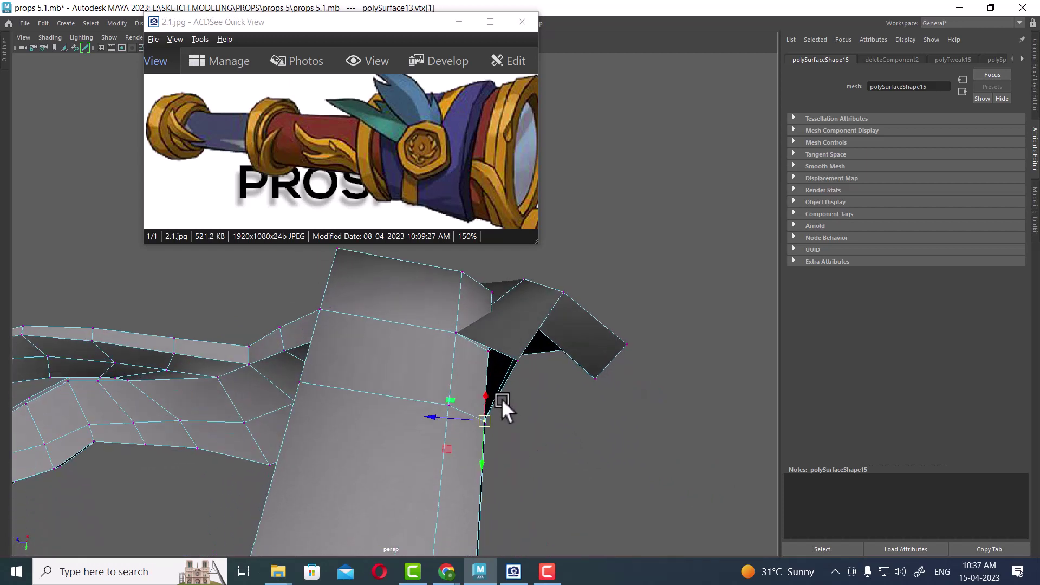
# Step: Delete the face beside the spike and select a vertex at the hole's edge
pyautogui.moveTo(443, 346); pyautogui.dragTo(432, 268, button='right')
pyautogui.click(471, 391)
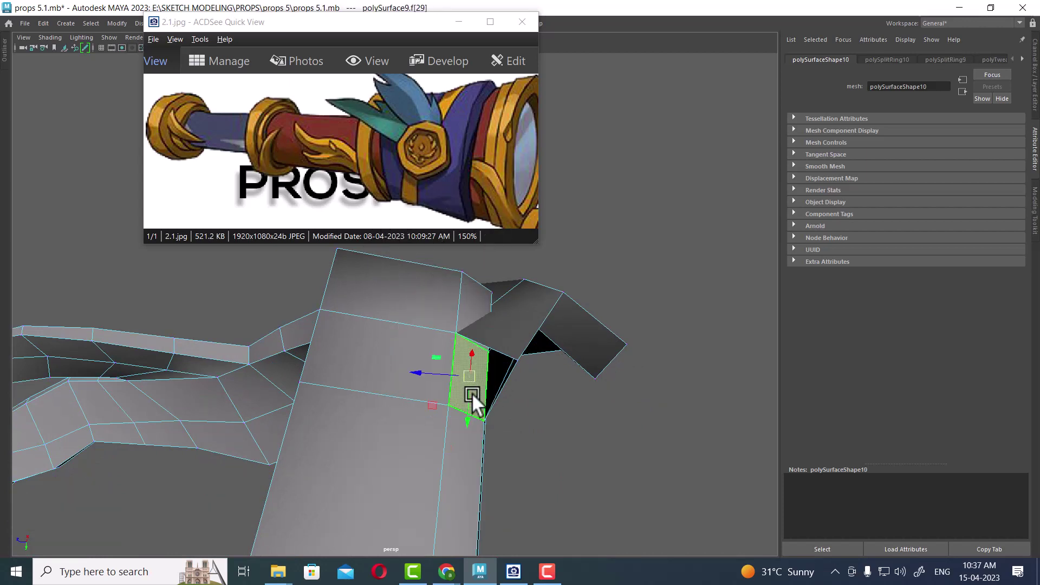
pyautogui.press('Delete')
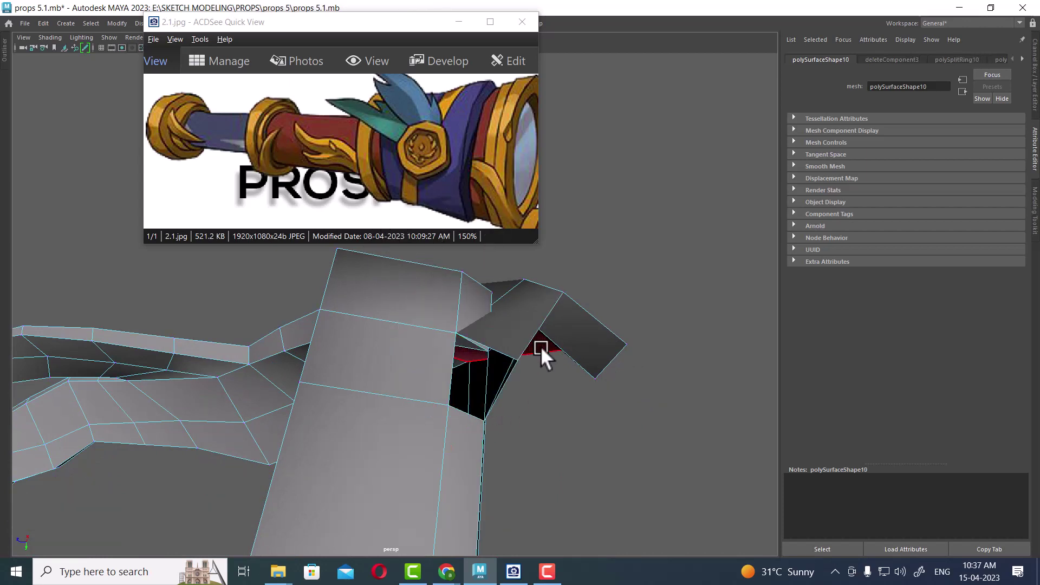
pyautogui.moveTo(540, 346); pyautogui.dragTo(546, 298, button='right')
pyautogui.click(518, 359)
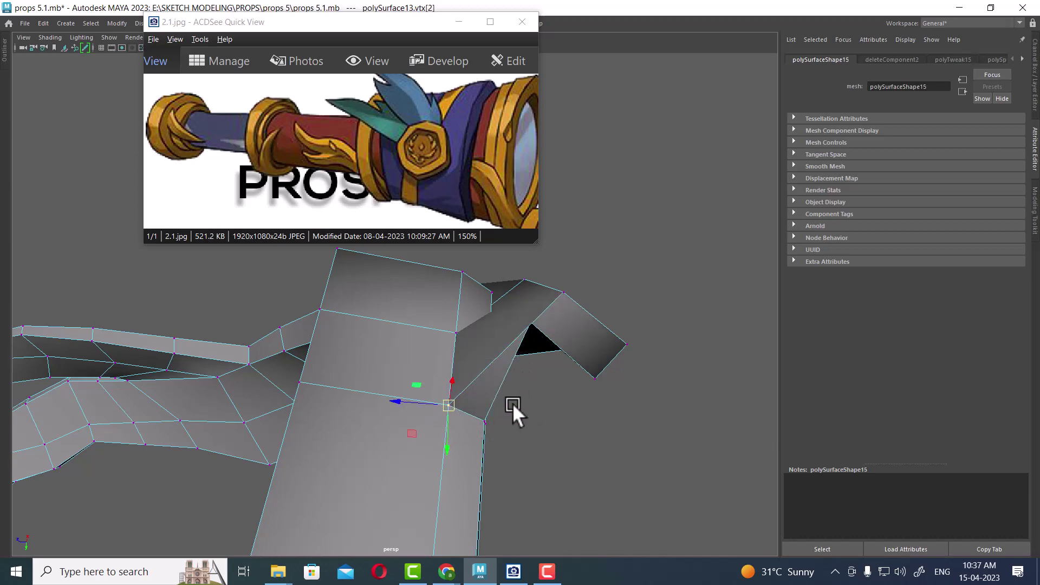
pyautogui.moveTo(514, 403)
pyautogui.keyDown('alt'); pyautogui.mouseDown()
pyautogui.moveTo(410, 297)
pyautogui.moveTo(538, 343)
pyautogui.mouseUp(); pyautogui.keyUp('alt')
# Step: Merge the two overlapping vertices to close the first gap
pyautogui.keyDown('shift'); pyautogui.moveTo(506, 351); pyautogui.dragTo(505, 285, button='right'); pyautogui.keyUp('shift')
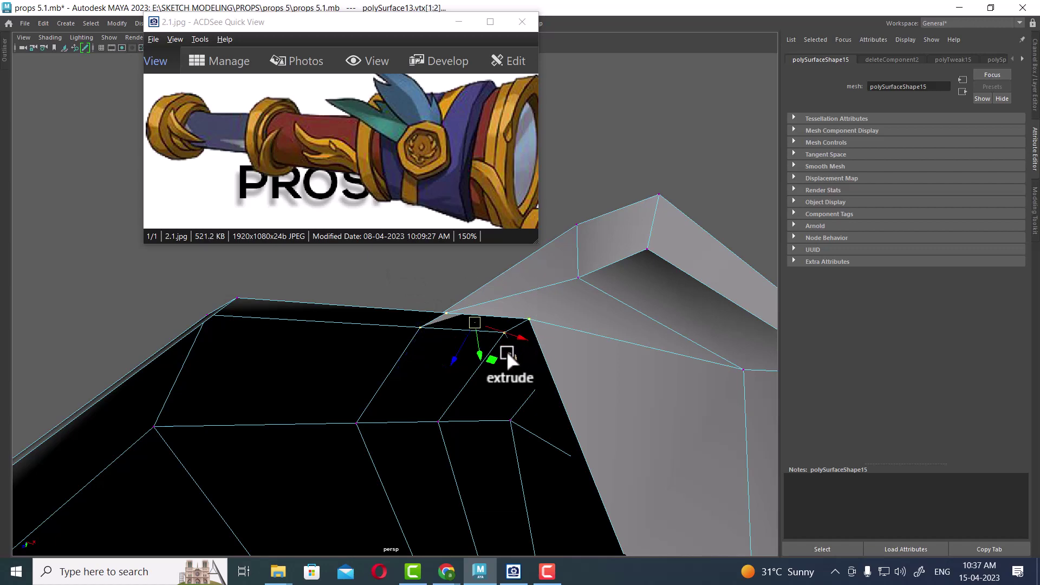
pyautogui.click(559, 273)
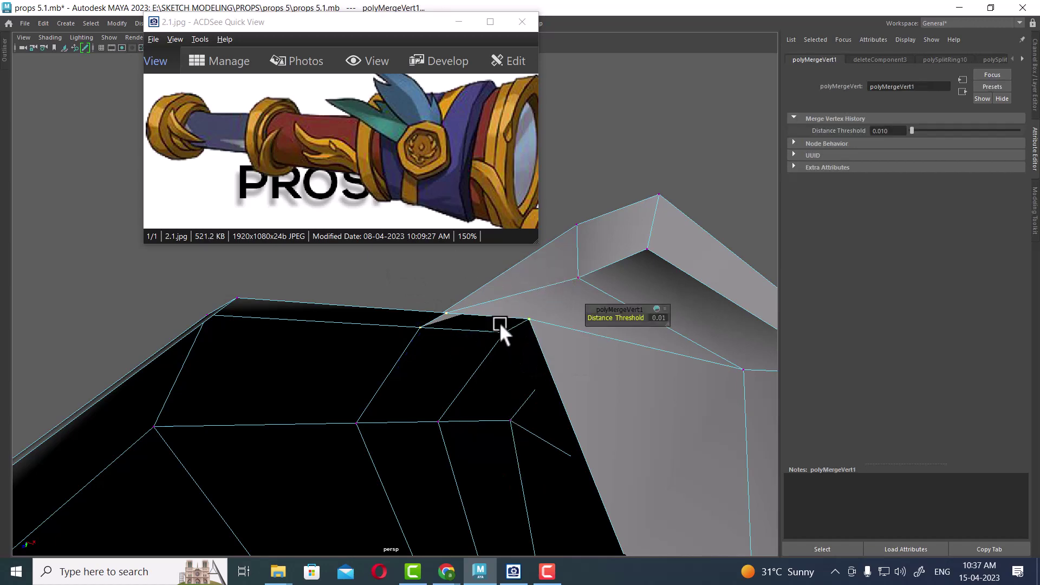
pyautogui.moveTo(500, 322)
pyautogui.keyDown('alt'); pyautogui.mouseDown()
pyautogui.moveTo(539, 430)
pyautogui.moveTo(531, 394)
pyautogui.moveTo(490, 460)
pyautogui.mouseUp(); pyautogui.keyUp('alt')
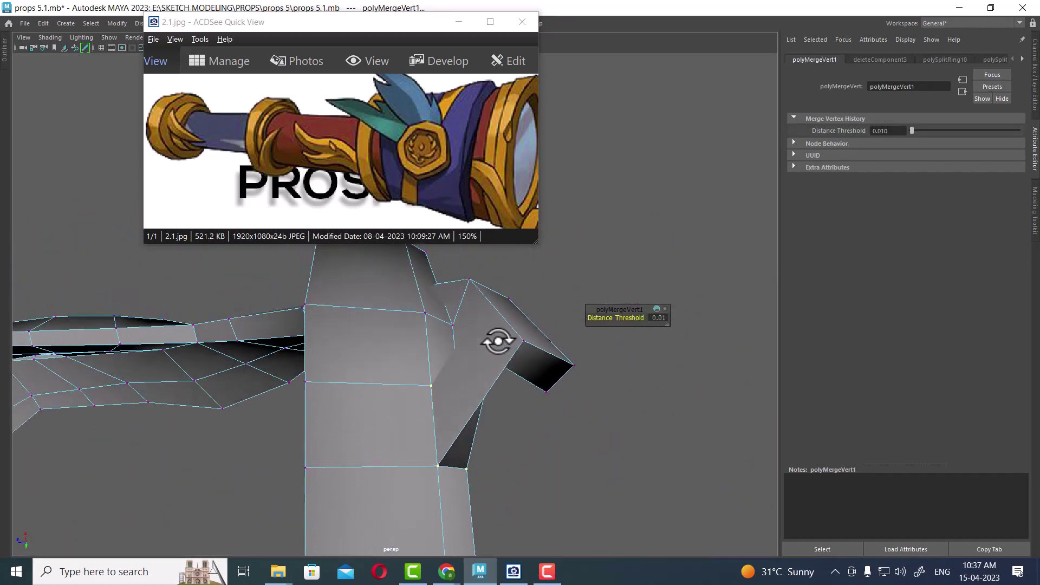
pyautogui.keyDown('alt'); pyautogui.moveTo(496, 342); pyautogui.dragTo(507, 330); pyautogui.keyUp('alt')
# Step: Merge a second vertex pair along the open edge and inspect the weld
pyautogui.moveTo(507, 235)
pyautogui.mouseDown(button='right')
pyautogui.moveTo(437, 279)
pyautogui.moveTo(487, 234)
pyautogui.mouseUp(button='right')
pyautogui.click(532, 315)
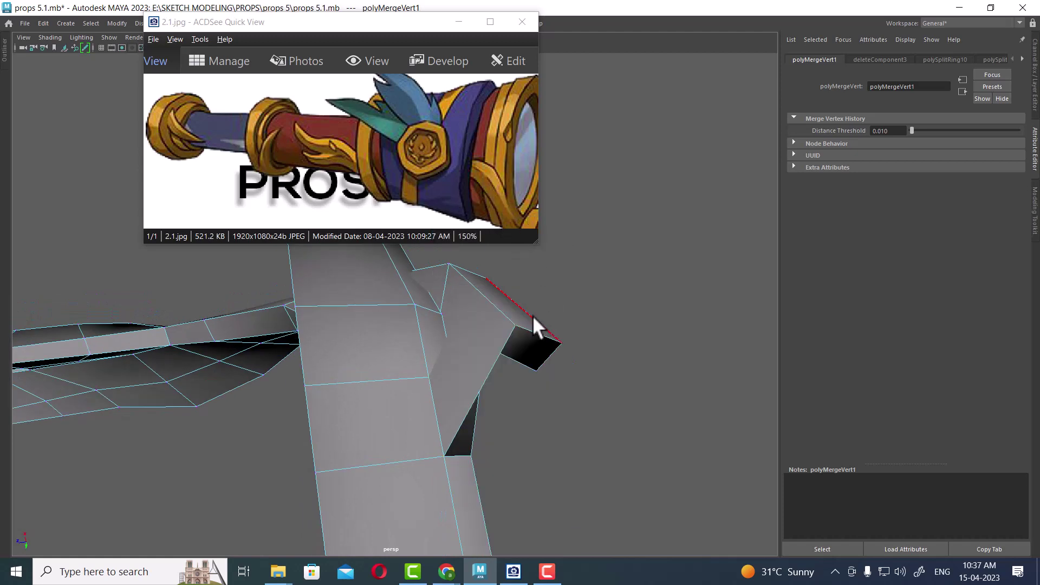
pyautogui.moveTo(529, 313); pyautogui.dragTo(469, 281, button='right')
pyautogui.moveTo(470, 282)
pyautogui.keyDown('alt'); pyautogui.mouseDown()
pyautogui.moveTo(528, 328)
pyautogui.moveTo(569, 427)
pyautogui.mouseUp(); pyautogui.keyUp('alt')
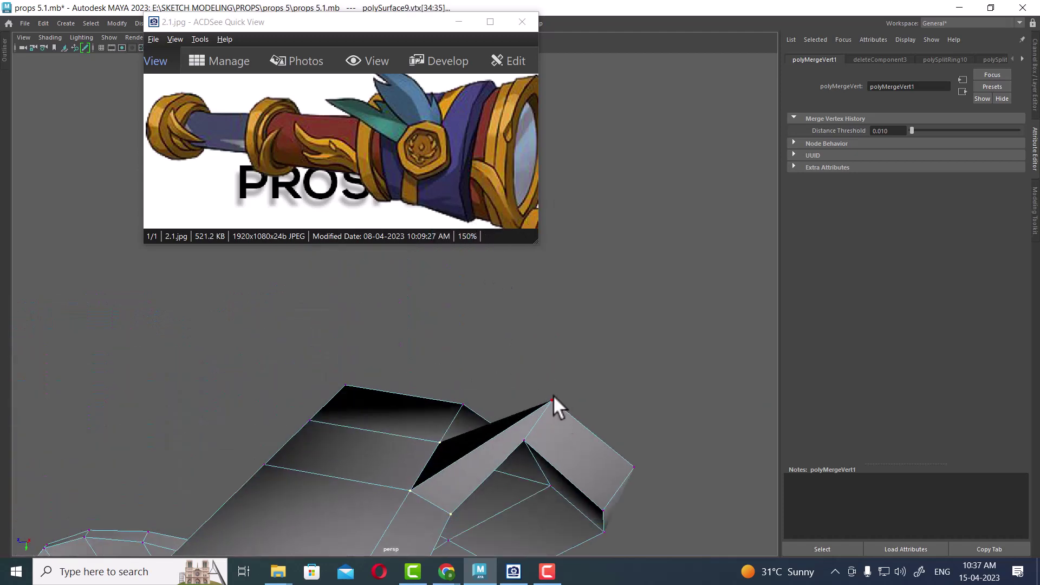
pyautogui.press('g')
pyautogui.press('w')
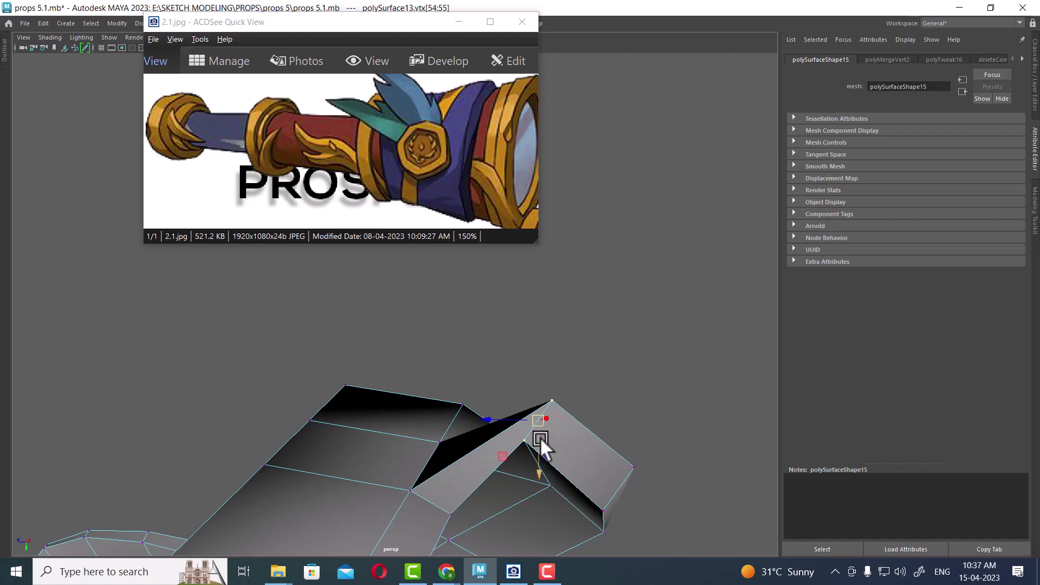
pyautogui.moveTo(535, 421)
pyautogui.keyDown('alt'); pyautogui.mouseDown()
pyautogui.moveTo(525, 465)
pyautogui.moveTo(565, 522)
pyautogui.moveTo(509, 357)
pyautogui.moveTo(559, 390)
pyautogui.moveTo(579, 367)
pyautogui.mouseUp(); pyautogui.keyUp('alt')
pyautogui.press('space')
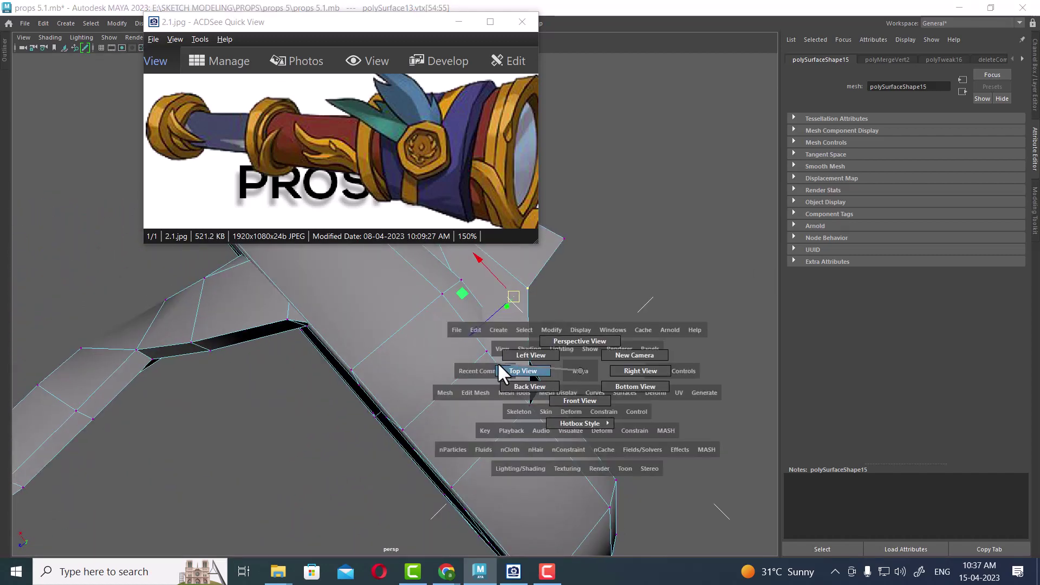
# Step: From Top view, shift the leaf's peak vertices right to flatten the peak
pyautogui.click(498, 366)
pyautogui.scroll(1, 479, 373)
pyautogui.scroll(3, 512, 370)
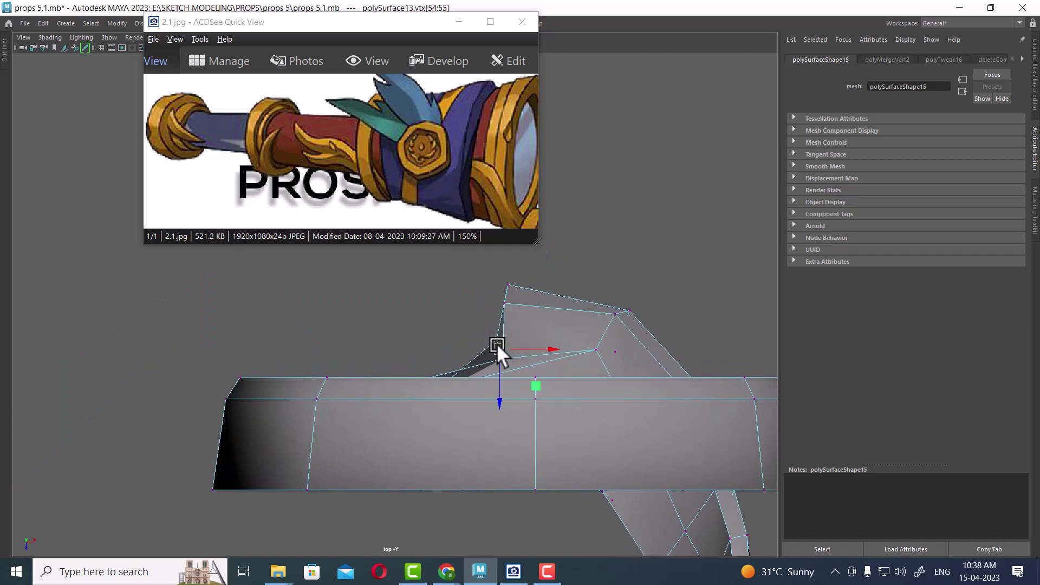
pyautogui.moveTo(482, 263)
pyautogui.mouseDown()
pyautogui.moveTo(513, 303)
pyautogui.moveTo(525, 296)
pyautogui.moveTo(546, 317)
pyautogui.mouseUp()
pyautogui.click(619, 325)
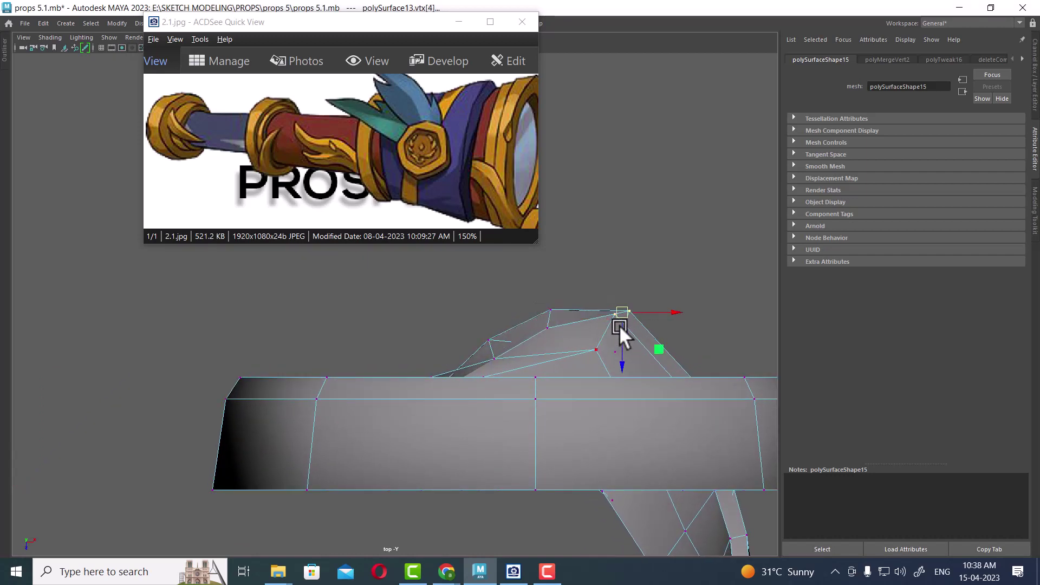
pyautogui.moveTo(557, 435)
pyautogui.mouseDown()
pyautogui.moveTo(638, 206)
pyautogui.moveTo(504, 319)
pyautogui.moveTo(512, 357)
pyautogui.moveTo(491, 460)
pyautogui.moveTo(446, 377)
pyautogui.moveTo(444, 405)
pyautogui.moveTo(387, 335)
pyautogui.moveTo(378, 306)
pyautogui.moveTo(409, 372)
pyautogui.moveTo(404, 387)
pyautogui.moveTo(323, 378)
pyautogui.mouseUp()
# Step: Select vertices on the ring edge, then return to object mode and select the grey ring band
pyautogui.moveTo(236, 341)
pyautogui.mouseDown()
pyautogui.moveTo(333, 407)
pyautogui.moveTo(377, 455)
pyautogui.mouseUp()
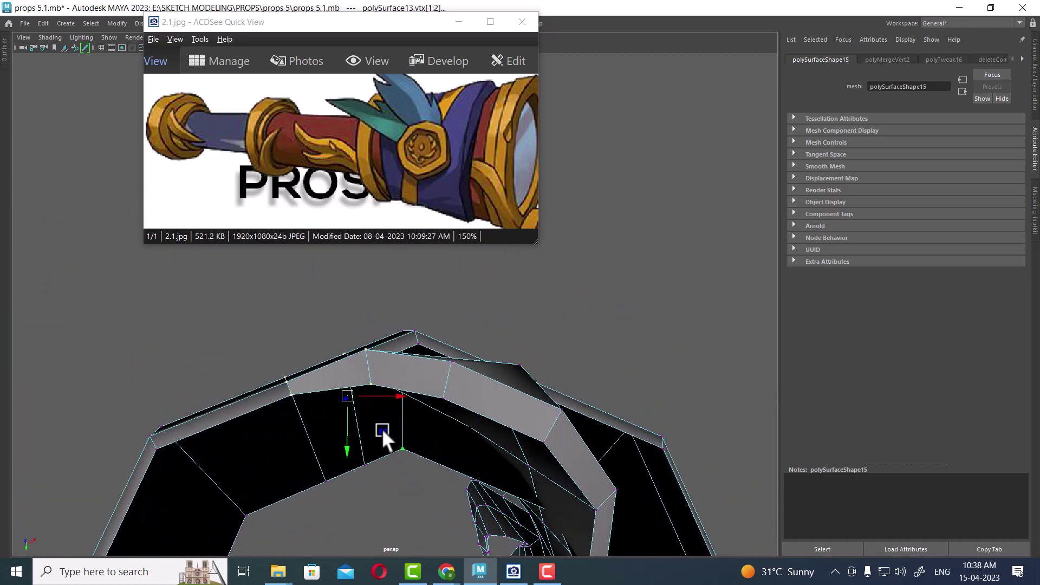
pyautogui.keyDown('shift'); pyautogui.rightClick(366, 386); pyautogui.keyUp('shift')
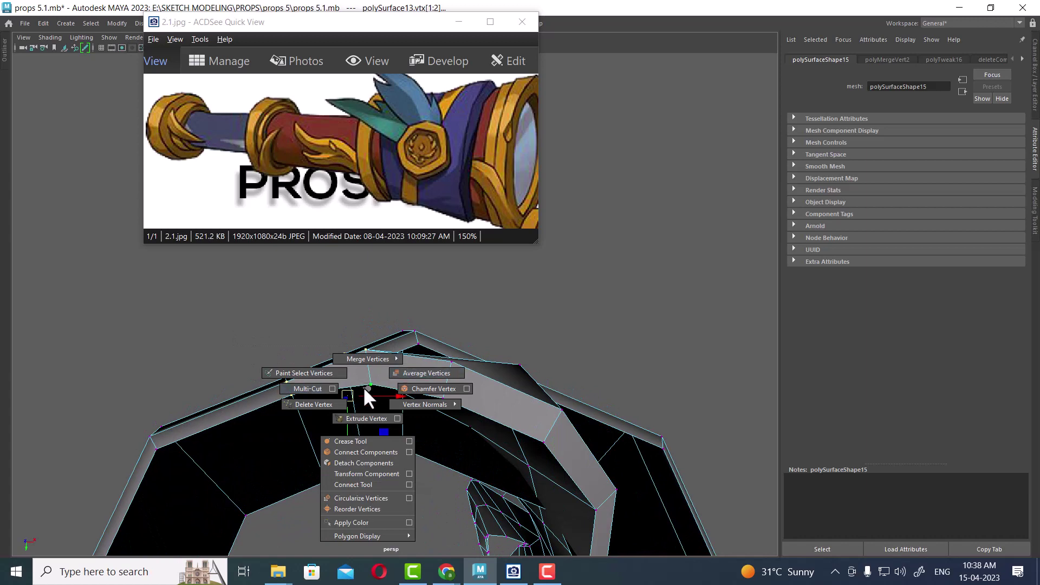
pyautogui.moveTo(408, 249); pyautogui.dragTo(664, 231, button='right')
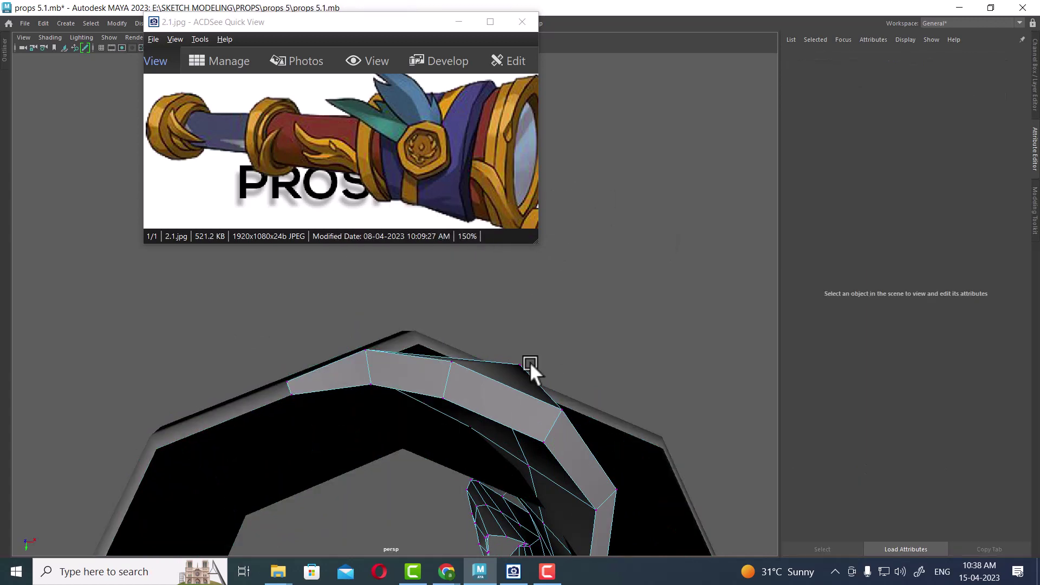
pyautogui.press('F8')
pyautogui.keyDown('shift'); pyautogui.click(488, 376); pyautogui.keyUp('shift')
# Step: Combine the spike and collar ring into one mesh and merge the seam vertices
pyautogui.keyDown('shift'); pyautogui.moveTo(594, 261); pyautogui.dragTo(568, 490, button='right'); pyautogui.keyUp('shift')
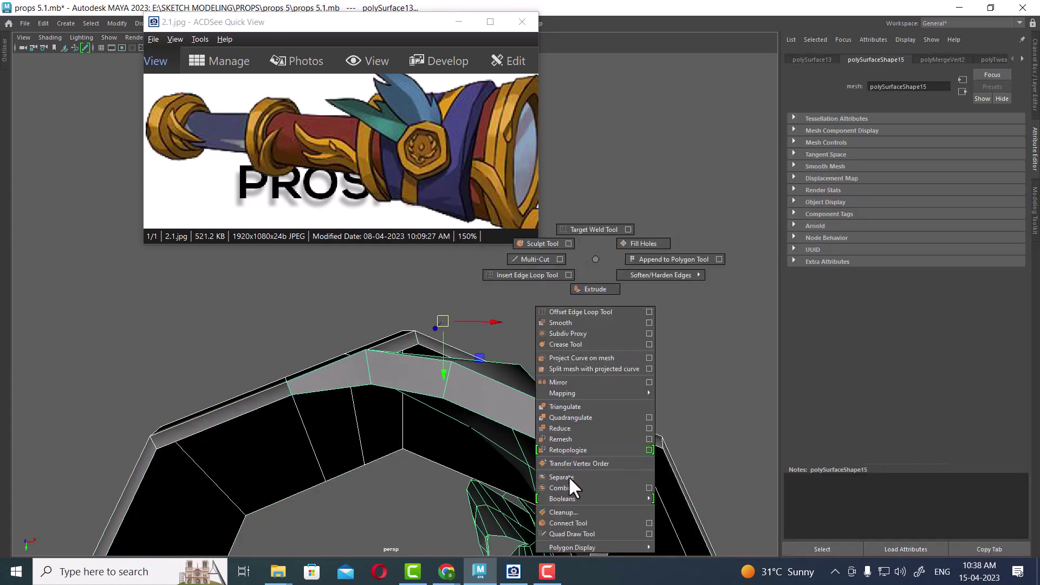
pyautogui.moveTo(647, 252); pyautogui.dragTo(591, 217, button='right')
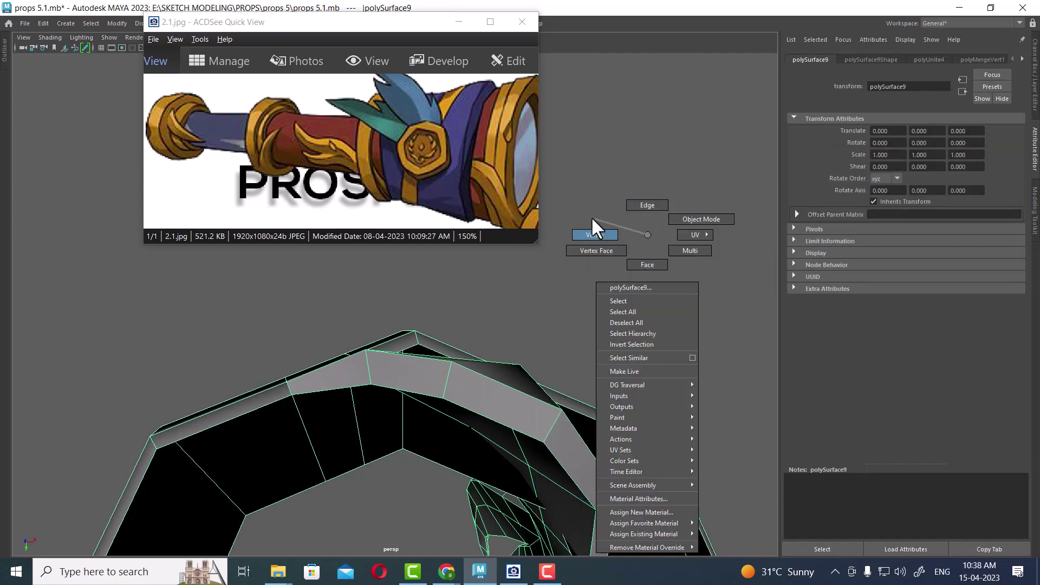
pyautogui.moveTo(255, 291); pyautogui.dragTo(362, 440)
pyautogui.moveTo(369, 390)
pyautogui.keyDown('shift'); pyautogui.mouseDown(button='right')
pyautogui.moveTo(422, 253)
pyautogui.moveTo(519, 338)
pyautogui.mouseUp(button='right'); pyautogui.keyUp('shift')
pyautogui.keyDown('alt'); pyautogui.moveTo(518, 341); pyautogui.dragTo(418, 400); pyautogui.keyUp('alt')
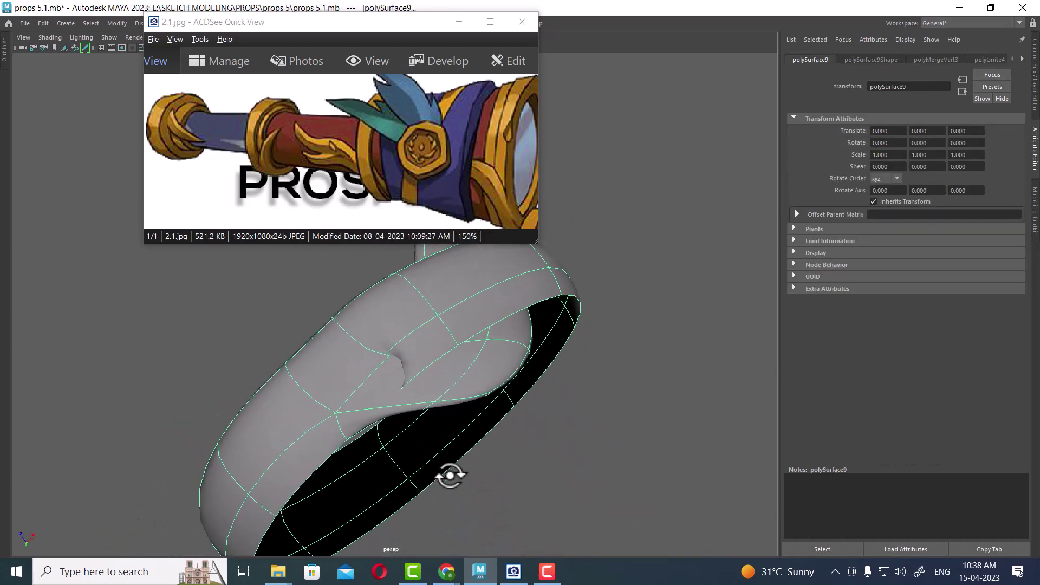
# Step: Turn off smooth preview on the combined mesh and switch to its vertices
pyautogui.press('1')
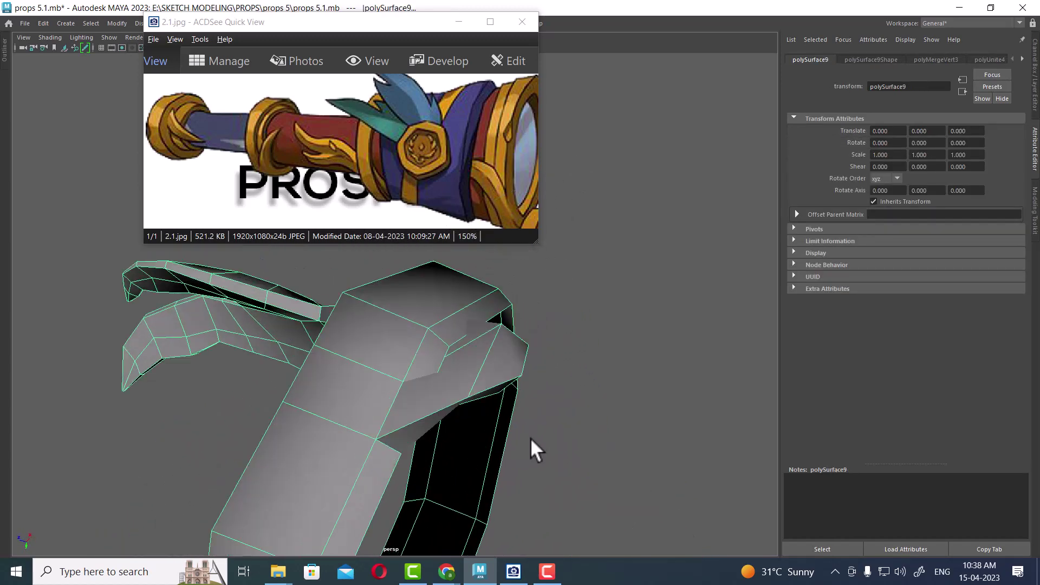
pyautogui.click(635, 432)
pyautogui.click(424, 370)
pyautogui.moveTo(423, 370)
pyautogui.keyDown('alt'); pyautogui.mouseDown()
pyautogui.moveTo(421, 300)
pyautogui.moveTo(384, 322)
pyautogui.mouseUp(); pyautogui.keyUp('alt')
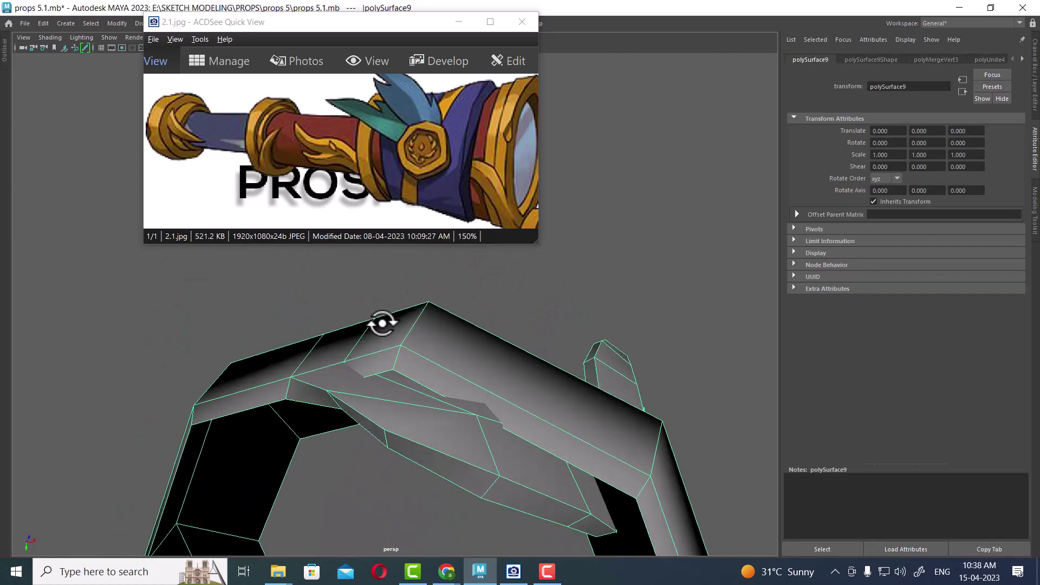
pyautogui.moveTo(580, 253); pyautogui.dragTo(491, 241, button='right')
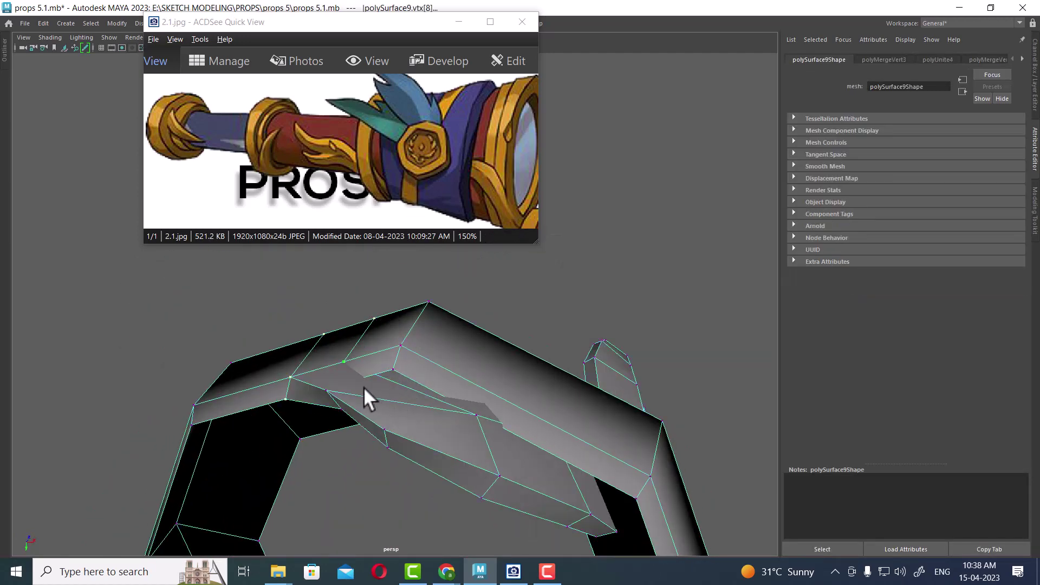
# Step: Nudge leaf ornament vertices in wireframe view so they fit the ring
pyautogui.press('4')
pyautogui.click(338, 385)
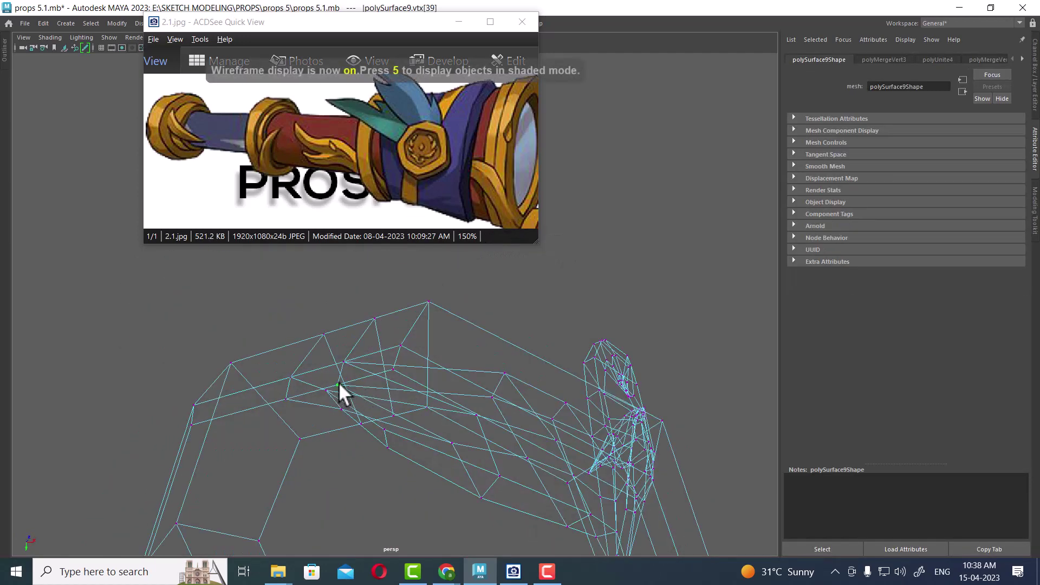
pyautogui.moveTo(378, 395)
pyautogui.keyDown('alt'); pyautogui.mouseDown()
pyautogui.moveTo(395, 439)
pyautogui.moveTo(390, 399)
pyautogui.mouseUp(); pyautogui.keyUp('alt')
pyautogui.press('w')
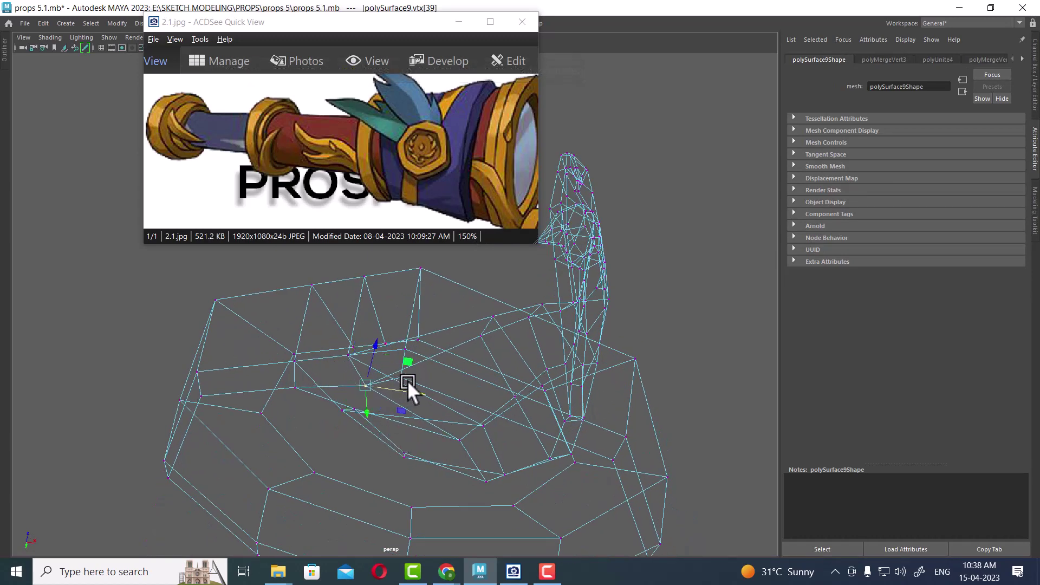
pyautogui.press('5')
pyautogui.moveTo(397, 387)
pyautogui.mouseDown()
pyautogui.moveTo(407, 388)
pyautogui.moveTo(388, 336)
pyautogui.mouseUp()
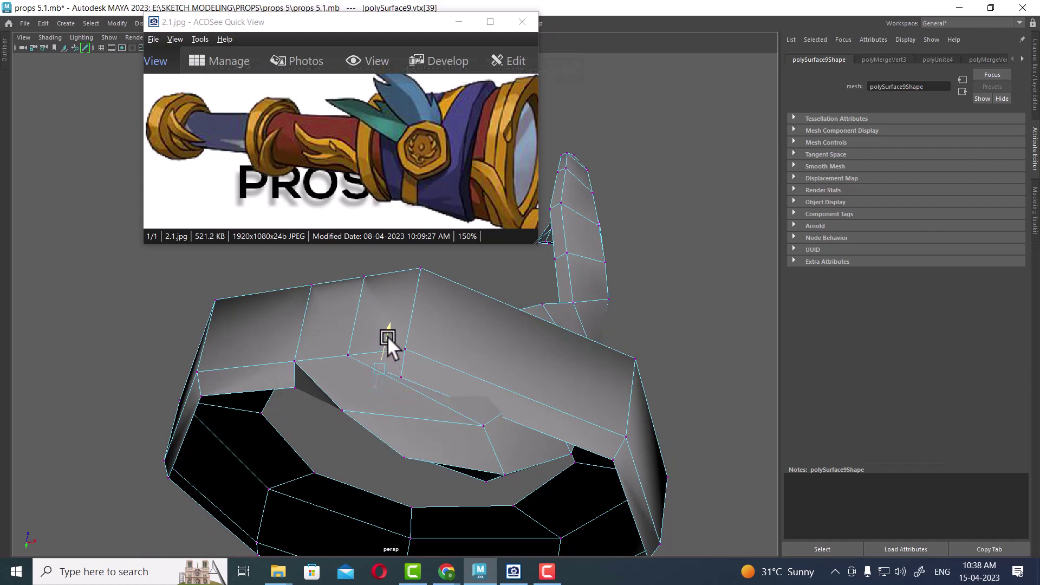
pyautogui.click(403, 380)
pyautogui.moveTo(416, 334)
pyautogui.keyDown('alt'); pyautogui.mouseDown()
pyautogui.moveTo(399, 336)
pyautogui.moveTo(407, 276)
pyautogui.moveTo(580, 349)
pyautogui.moveTo(576, 360)
pyautogui.moveTo(458, 403)
pyautogui.moveTo(448, 417)
pyautogui.moveTo(456, 482)
pyautogui.moveTo(395, 501)
pyautogui.moveTo(383, 454)
pyautogui.moveTo(458, 399)
pyautogui.moveTo(512, 408)
pyautogui.moveTo(464, 333)
pyautogui.moveTo(499, 462)
pyautogui.moveTo(302, 475)
pyautogui.mouseUp(); pyautogui.keyUp('alt')
pyautogui.click(464, 331)
pyautogui.moveTo(388, 410)
pyautogui.keyDown('alt'); pyautogui.mouseDown()
pyautogui.moveTo(518, 382)
pyautogui.moveTo(390, 410)
pyautogui.moveTo(451, 402)
pyautogui.moveTo(420, 376)
pyautogui.moveTo(476, 376)
pyautogui.moveTo(469, 390)
pyautogui.moveTo(384, 431)
pyautogui.moveTo(342, 437)
pyautogui.moveTo(361, 475)
pyautogui.moveTo(379, 453)
pyautogui.moveTo(371, 416)
pyautogui.mouseUp(); pyautogui.keyUp('alt')
# Step: Rotate the leaf tip edge to bend it toward the ring
pyautogui.moveTo(371, 415); pyautogui.dragTo(377, 179, button='right')
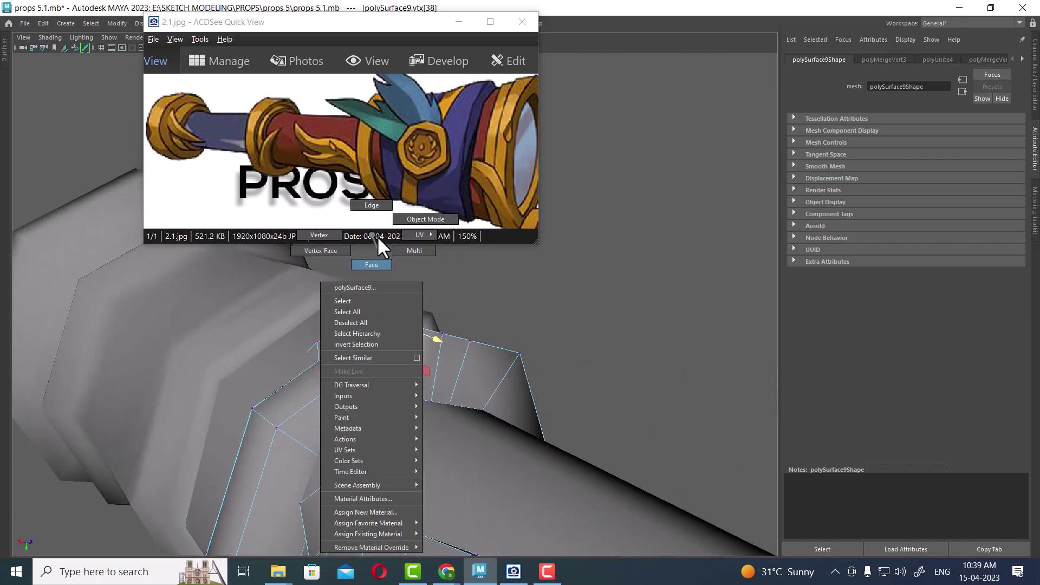
pyautogui.click(368, 388)
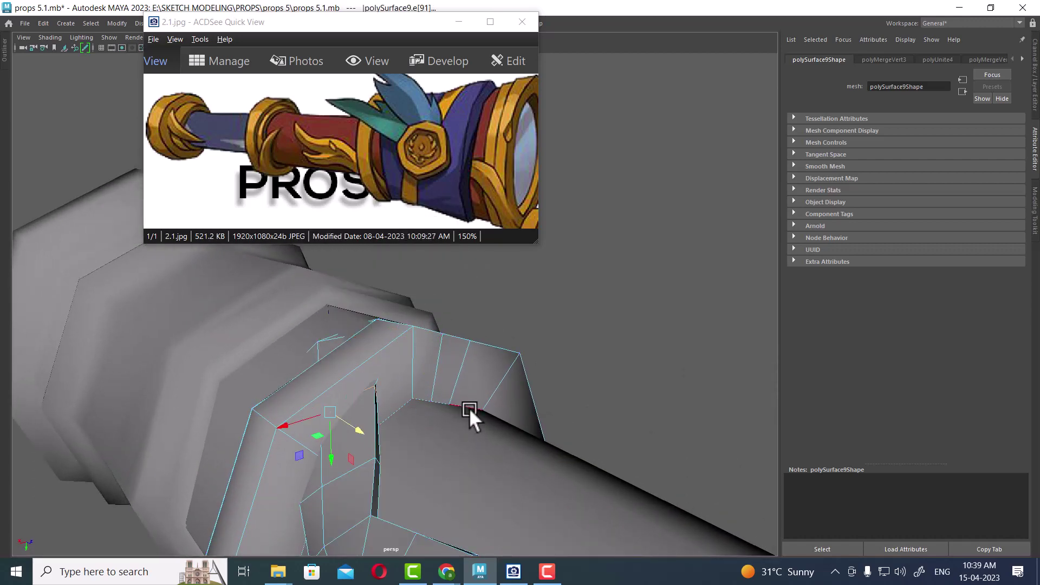
pyautogui.moveTo(469, 407)
pyautogui.keyDown('alt'); pyautogui.mouseDown()
pyautogui.moveTo(406, 405)
pyautogui.moveTo(422, 372)
pyautogui.moveTo(370, 416)
pyautogui.mouseUp(); pyautogui.keyUp('alt')
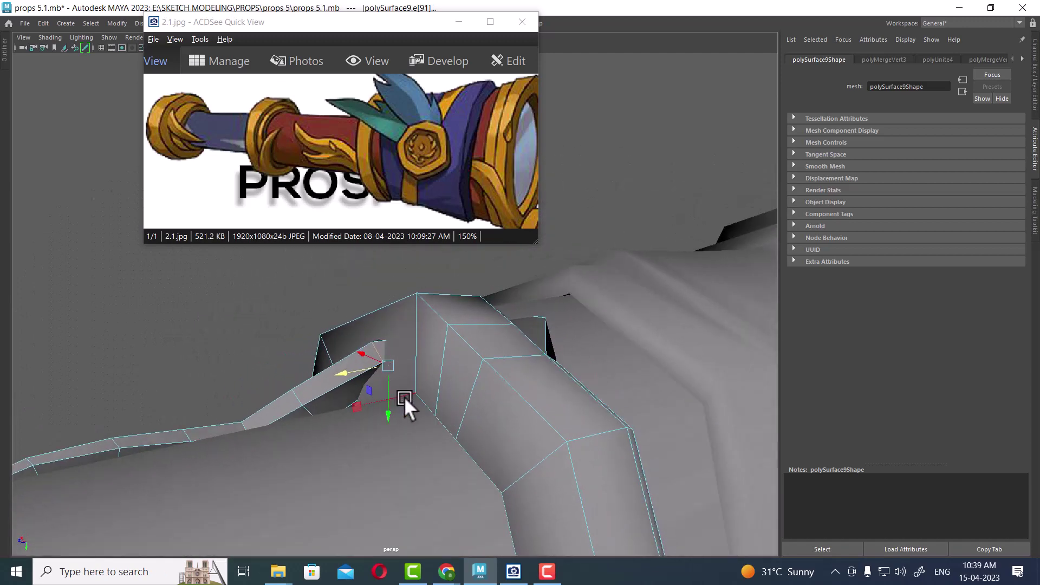
pyautogui.press('e')
pyautogui.moveTo(399, 349); pyautogui.dragTo(409, 362)
pyautogui.press('w')
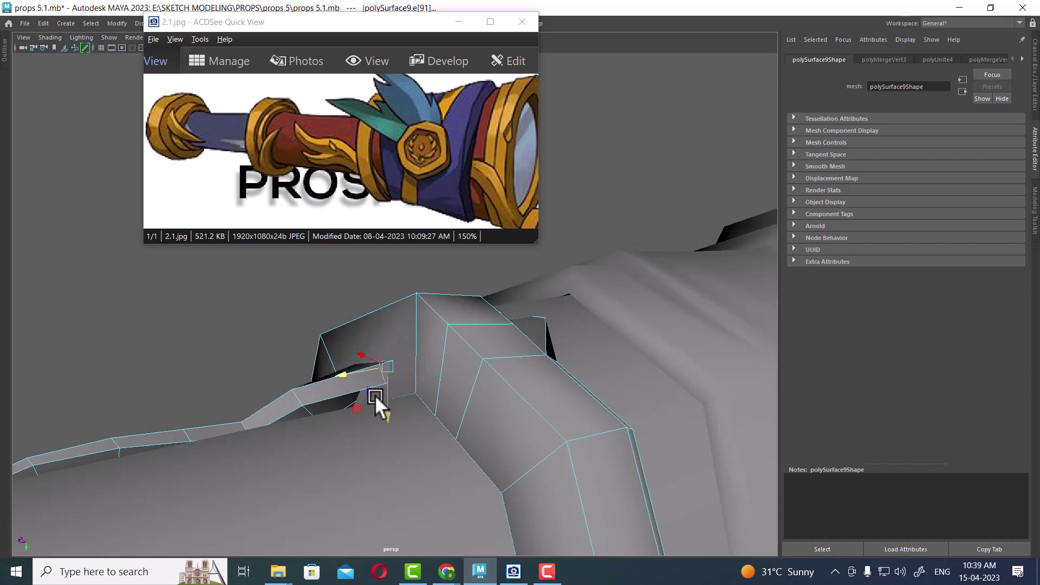
# Step: With soft selection on, push the neighbouring leaf edge down into the ring
pyautogui.moveTo(375, 394)
pyautogui.keyDown('alt'); pyautogui.mouseDown()
pyautogui.moveTo(436, 427)
pyautogui.moveTo(508, 391)
pyautogui.mouseUp(); pyautogui.keyUp('alt')
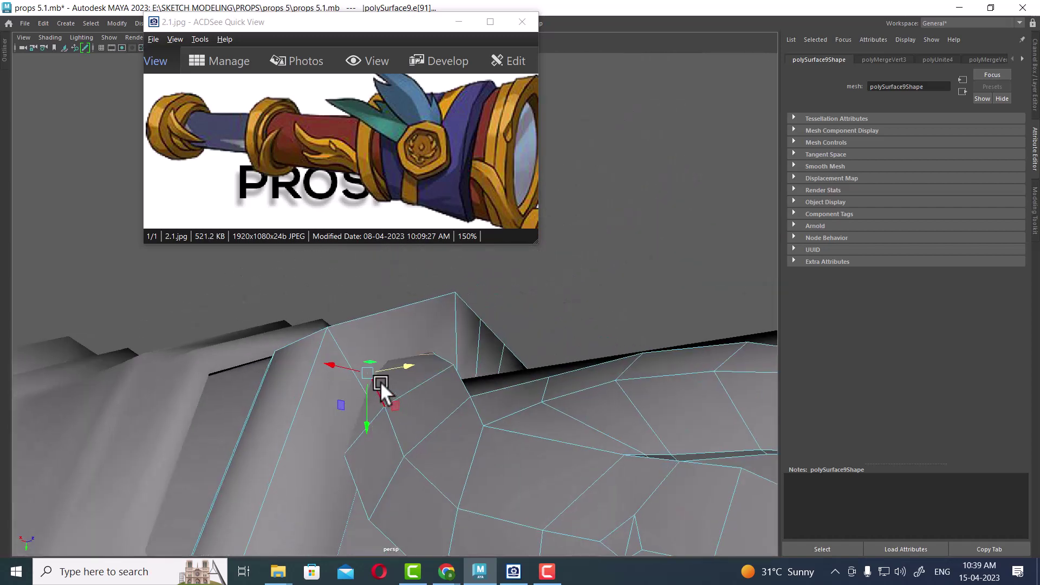
pyautogui.click(417, 387)
pyautogui.press('b')
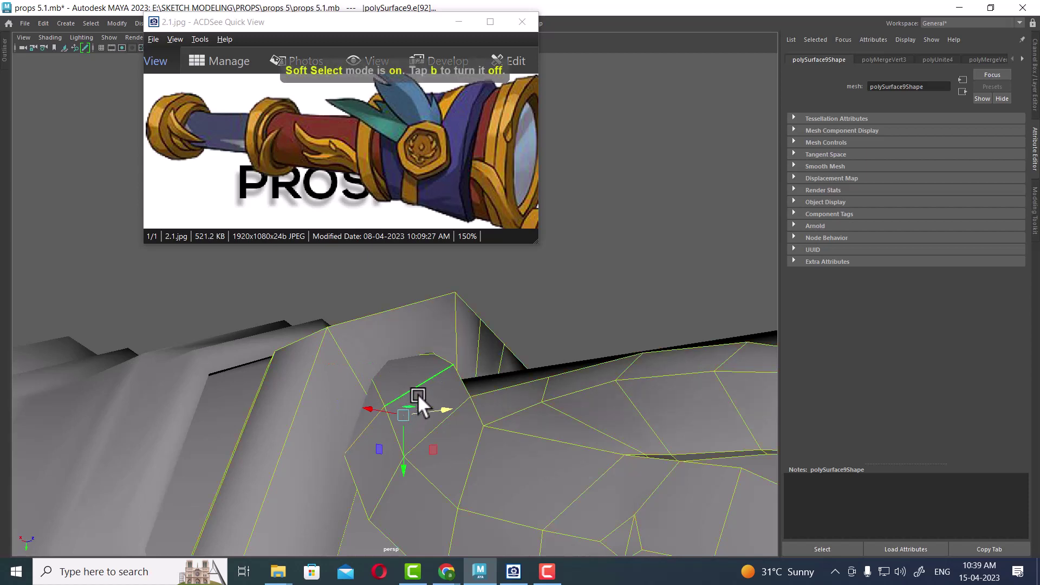
pyautogui.moveTo(284, 424); pyautogui.dragTo(461, 379)
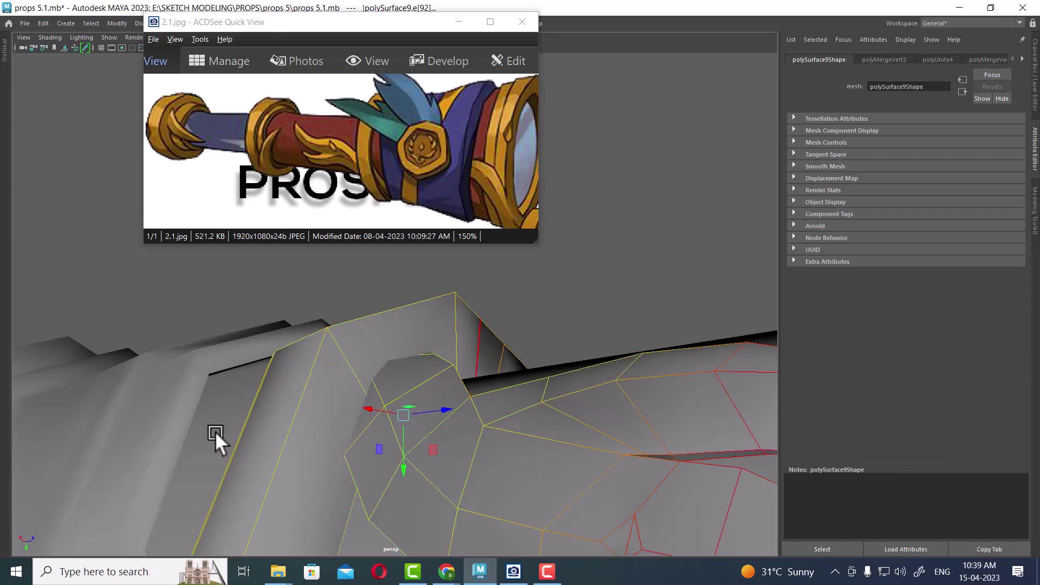
pyautogui.moveTo(465, 378); pyautogui.dragTo(408, 462, button='middle')
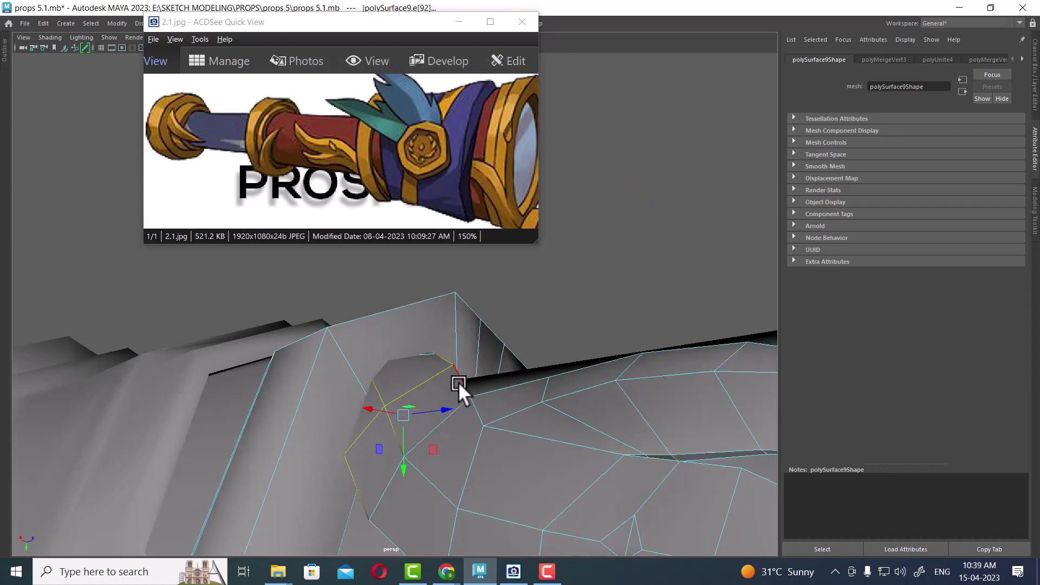
pyautogui.keyDown('alt'); pyautogui.moveTo(483, 424); pyautogui.dragTo(337, 435); pyautogui.keyUp('alt')
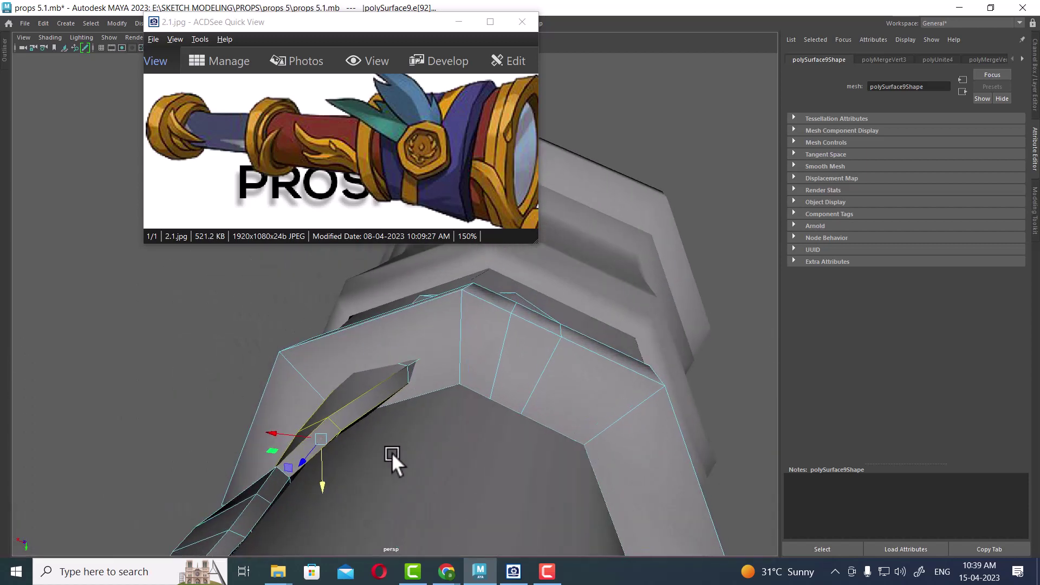
pyautogui.press('e')
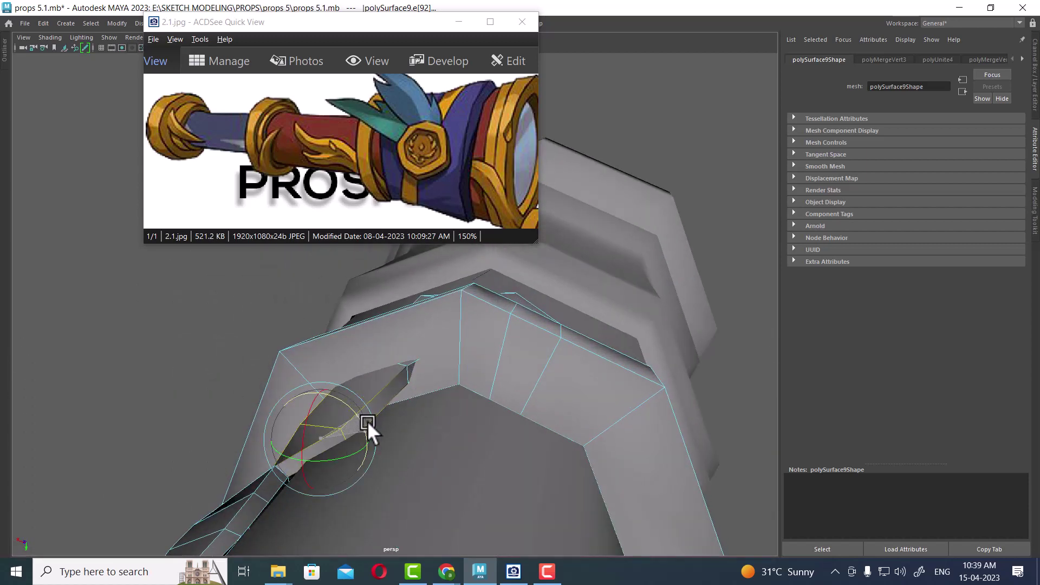
pyautogui.press('w')
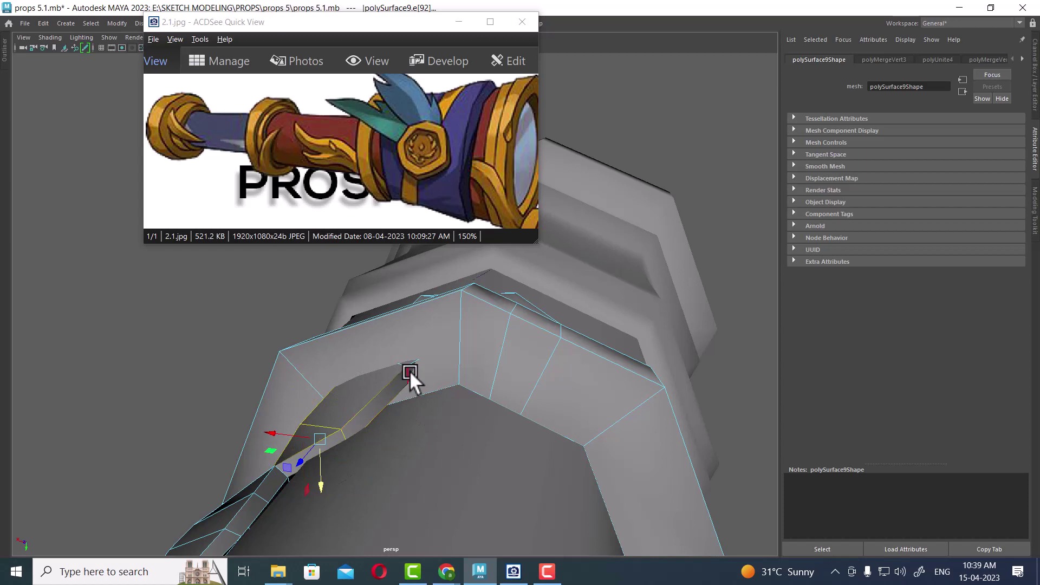
# Step: Rotate the adjacent leaf edge to fold its face into place
pyautogui.click(411, 371)
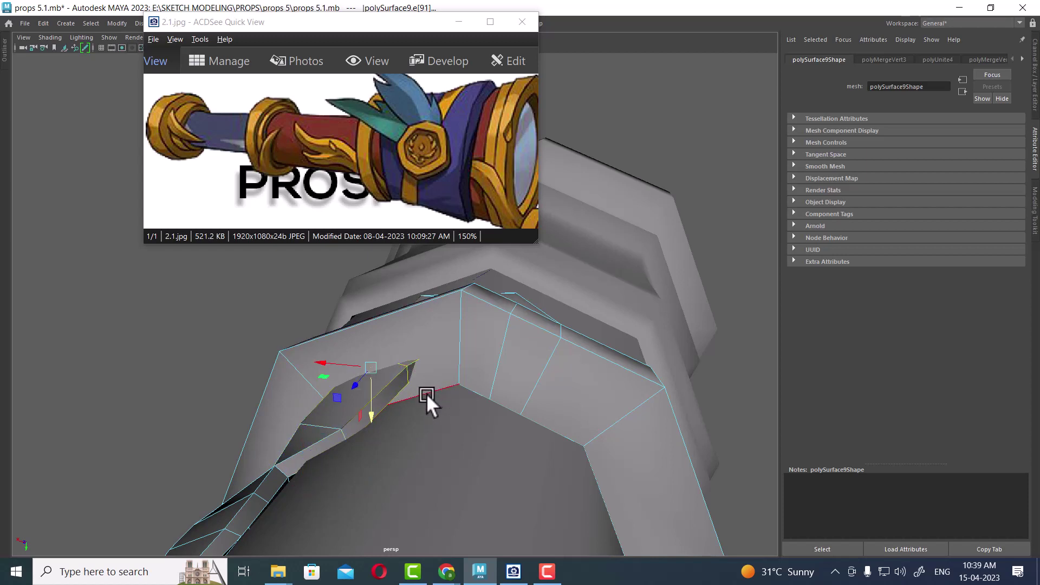
pyautogui.press('e')
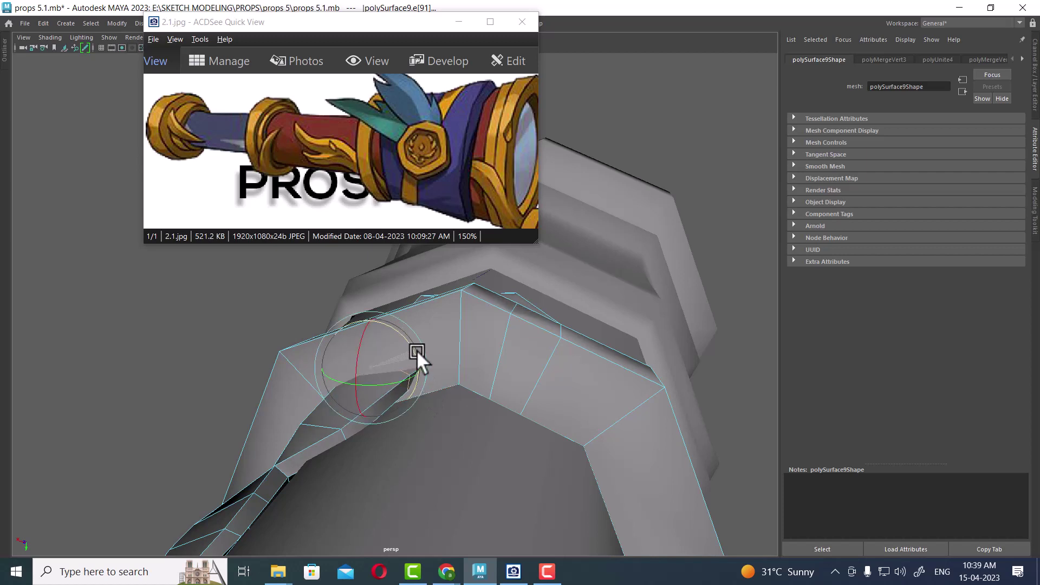
pyautogui.moveTo(420, 355); pyautogui.dragTo(446, 401)
pyautogui.press('w')
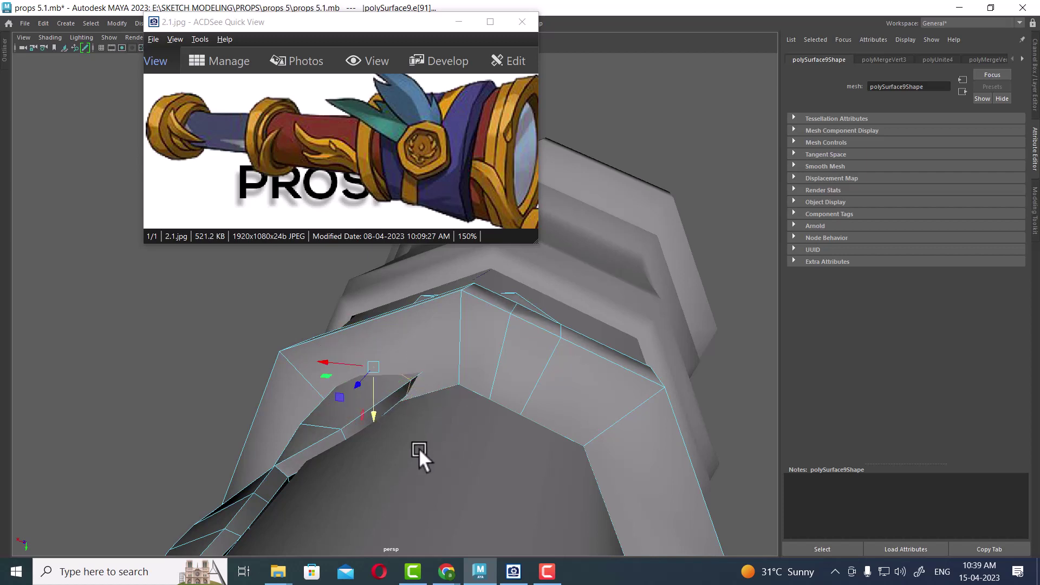
pyautogui.keyDown('alt'); pyautogui.moveTo(419, 448); pyautogui.dragTo(503, 381); pyautogui.keyUp('alt')
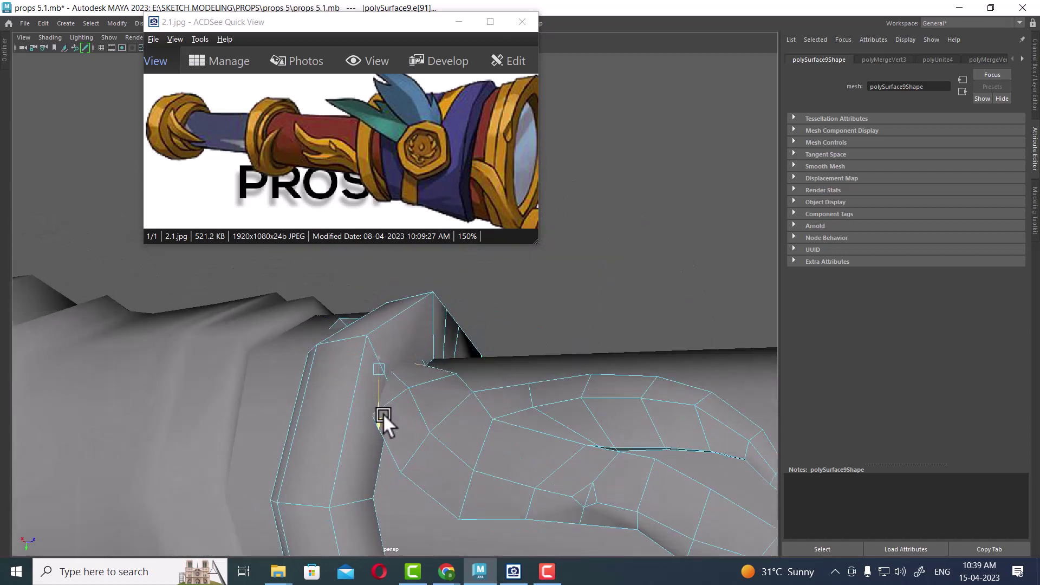
pyautogui.moveTo(510, 407)
pyautogui.keyDown('alt'); pyautogui.mouseDown()
pyautogui.moveTo(476, 399)
pyautogui.moveTo(395, 414)
pyautogui.moveTo(500, 390)
pyautogui.moveTo(491, 390)
pyautogui.moveTo(511, 364)
pyautogui.moveTo(431, 374)
pyautogui.moveTo(396, 408)
pyautogui.moveTo(430, 387)
pyautogui.moveTo(510, 387)
pyautogui.moveTo(461, 352)
pyautogui.moveTo(472, 425)
pyautogui.moveTo(472, 325)
pyautogui.moveTo(464, 337)
pyautogui.moveTo(493, 376)
pyautogui.mouseUp(); pyautogui.keyUp('alt')
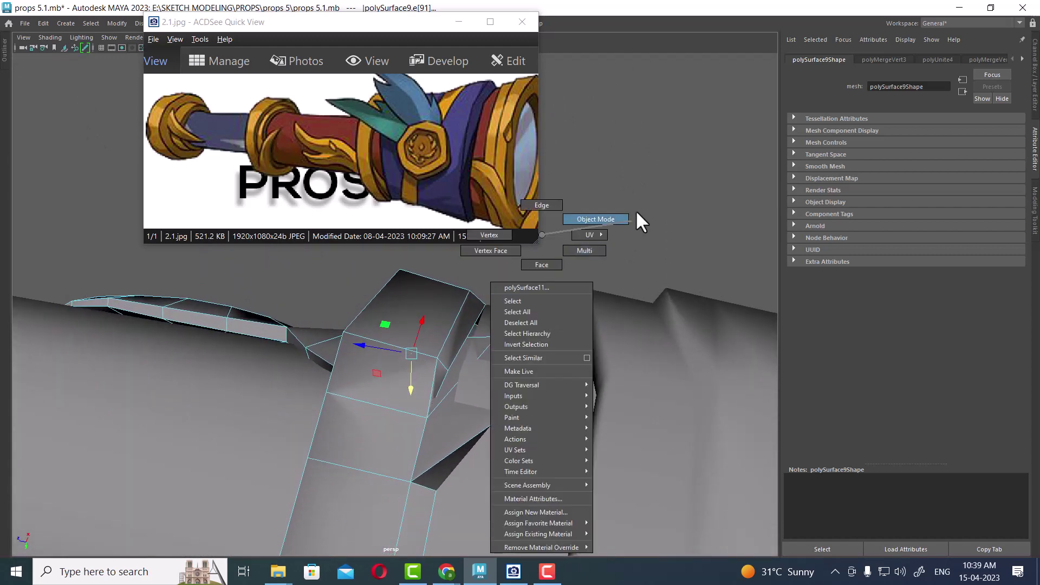
# Step: Select the ring's edge loop and shift it slightly, then deselect it
pyautogui.moveTo(541, 323); pyautogui.dragTo(635, 214, button='right')
pyautogui.moveTo(636, 214)
pyautogui.keyDown('alt'); pyautogui.mouseDown()
pyautogui.moveTo(523, 372)
pyautogui.moveTo(559, 383)
pyautogui.moveTo(582, 373)
pyautogui.moveTo(487, 368)
pyautogui.moveTo(498, 347)
pyautogui.moveTo(527, 409)
pyautogui.moveTo(462, 375)
pyautogui.moveTo(494, 386)
pyautogui.moveTo(472, 450)
pyautogui.moveTo(473, 501)
pyautogui.moveTo(465, 434)
pyautogui.mouseUp(); pyautogui.keyUp('alt')
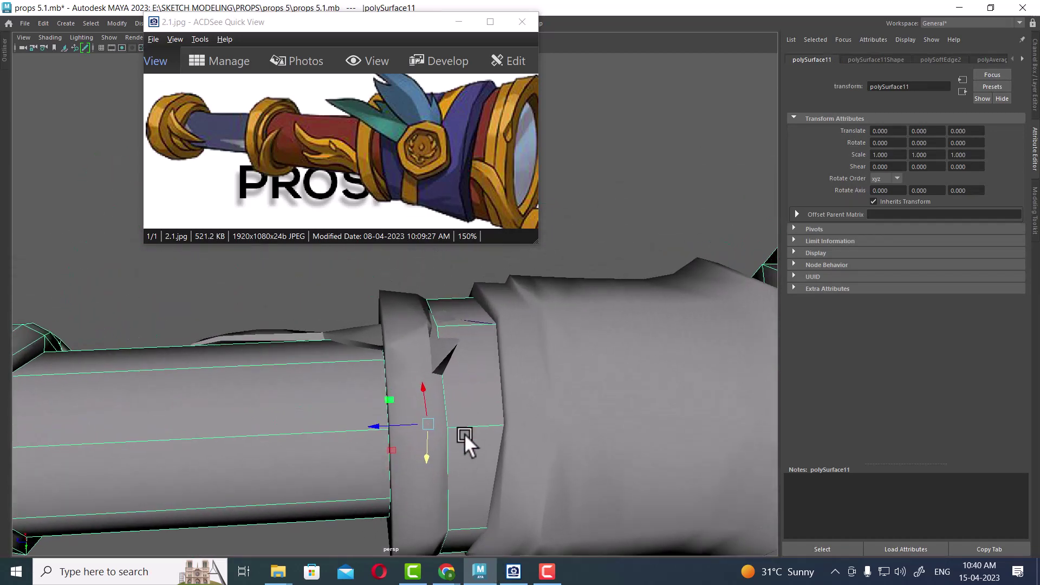
pyautogui.moveTo(463, 283); pyautogui.dragTo(472, 265, button='right')
pyautogui.click(449, 388)
pyautogui.doubleClick(449, 388)
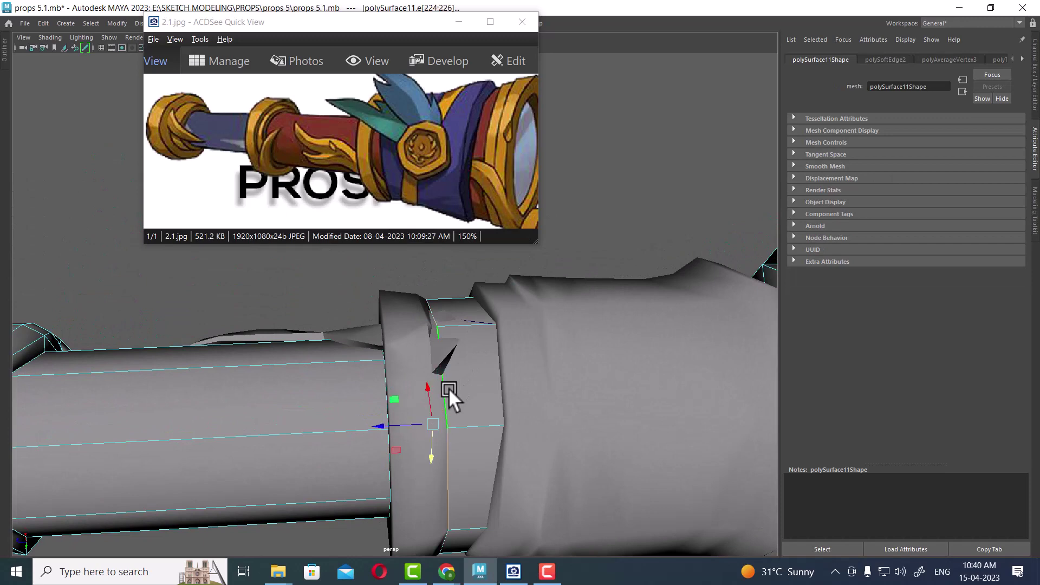
pyautogui.moveTo(435, 426)
pyautogui.mouseDown()
pyautogui.moveTo(419, 448)
pyautogui.moveTo(434, 435)
pyautogui.moveTo(438, 354)
pyautogui.moveTo(454, 407)
pyautogui.mouseUp()
pyautogui.moveTo(372, 430)
pyautogui.keyDown('alt'); pyautogui.mouseDown()
pyautogui.moveTo(436, 442)
pyautogui.moveTo(393, 420)
pyautogui.moveTo(465, 327)
pyautogui.mouseUp(); pyautogui.keyUp('alt')
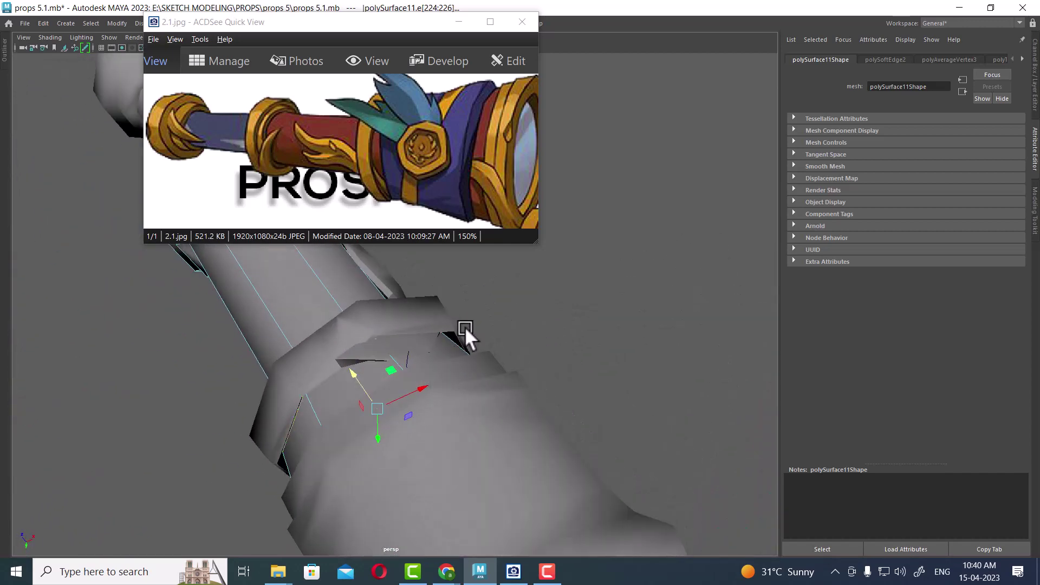
pyautogui.moveTo(447, 343); pyautogui.dragTo(595, 170, button='right')
# Step: Shrink an edge loop on the leaf ornament with the scale tool
pyautogui.keyDown('alt'); pyautogui.moveTo(432, 377); pyautogui.dragTo(411, 358); pyautogui.keyUp('alt')
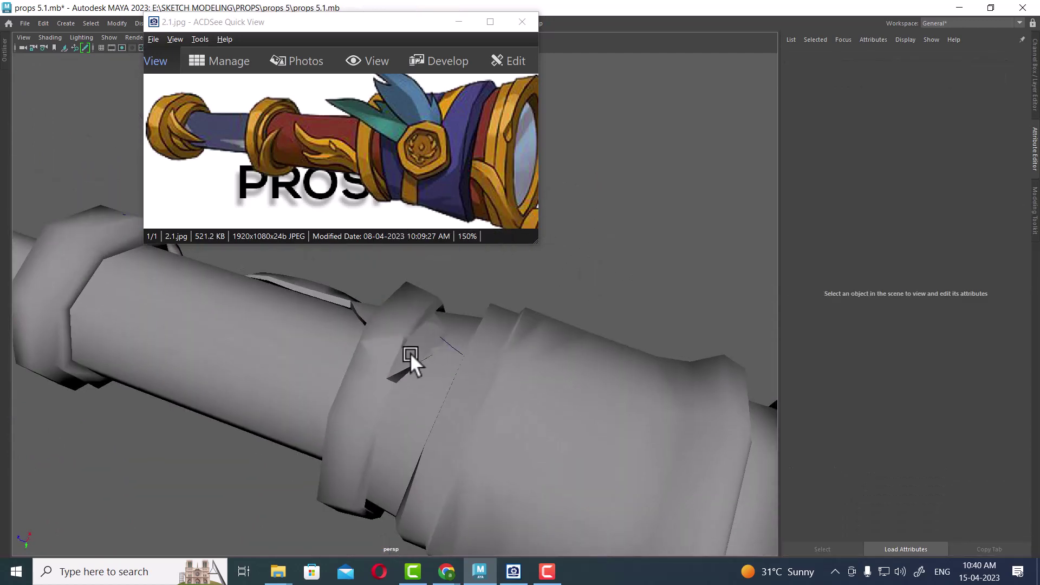
pyautogui.click(410, 359)
pyautogui.moveTo(434, 424)
pyautogui.keyDown('alt'); pyautogui.mouseDown()
pyautogui.moveTo(474, 423)
pyautogui.moveTo(456, 384)
pyautogui.moveTo(382, 370)
pyautogui.moveTo(429, 368)
pyautogui.moveTo(423, 389)
pyautogui.moveTo(489, 362)
pyautogui.mouseUp(); pyautogui.keyUp('alt')
pyautogui.moveTo(489, 361); pyautogui.dragTo(500, 213, button='right')
pyautogui.click(485, 371)
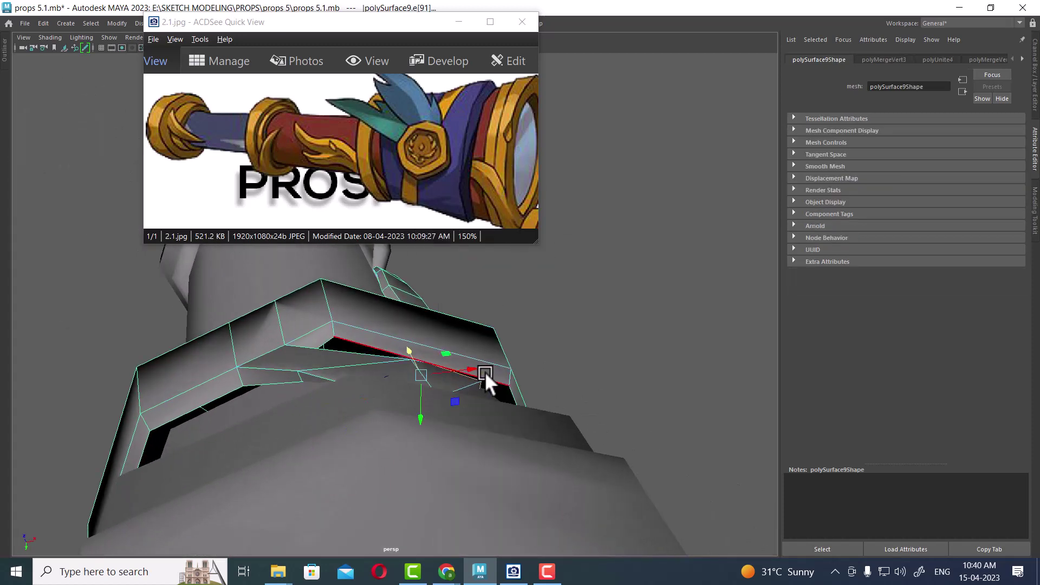
pyautogui.doubleClick(492, 375)
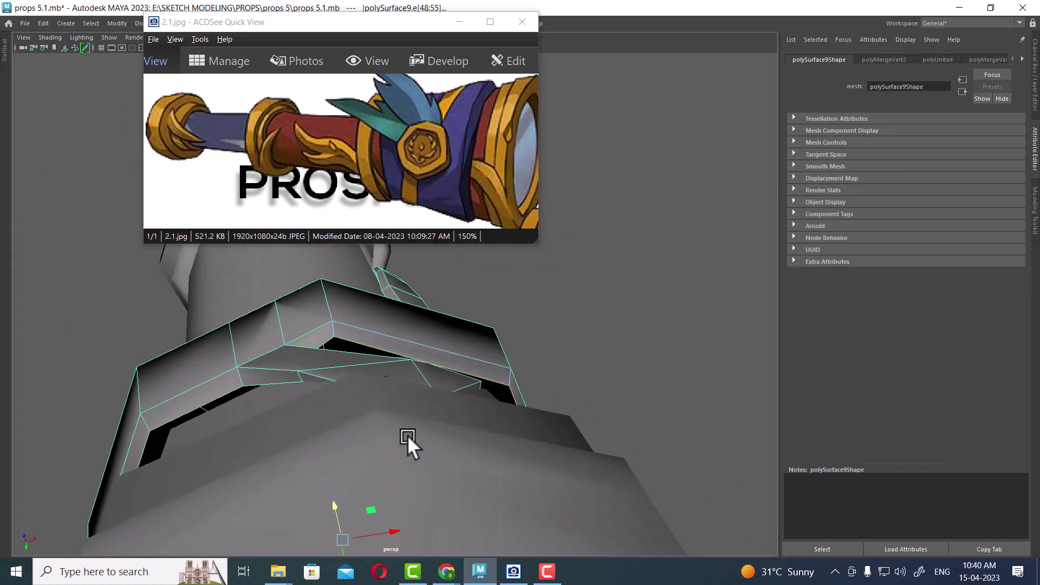
pyautogui.press('r')
pyautogui.moveTo(342, 540); pyautogui.dragTo(314, 577)
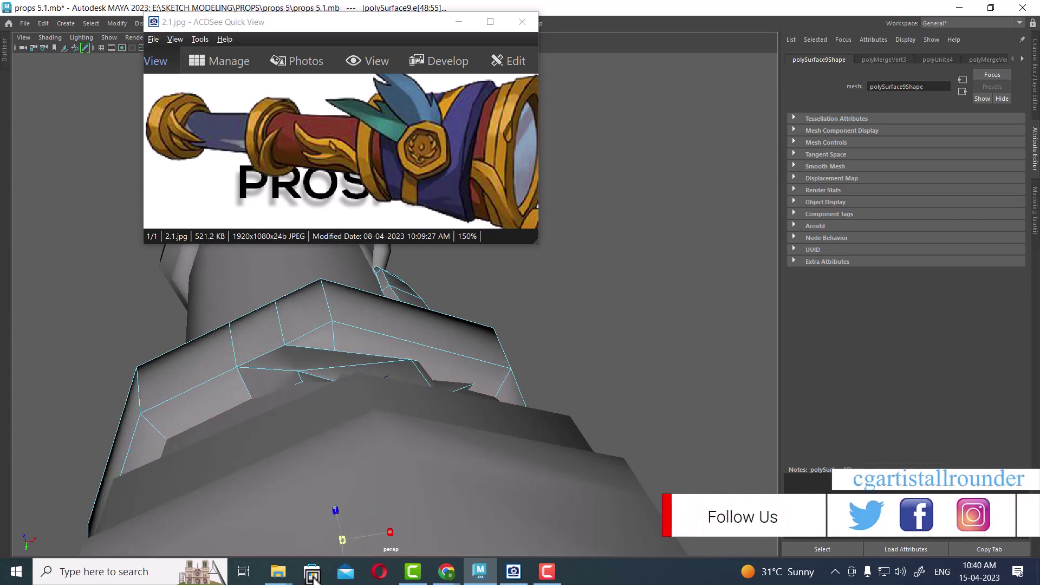
# Step: Leave edge editing in object mode and zoom out to the whole spyglass
pyautogui.moveTo(379, 461)
pyautogui.keyDown('alt'); pyautogui.mouseDown()
pyautogui.moveTo(493, 397)
pyautogui.moveTo(507, 332)
pyautogui.moveTo(579, 414)
pyautogui.moveTo(453, 360)
pyautogui.mouseUp(); pyautogui.keyUp('alt')
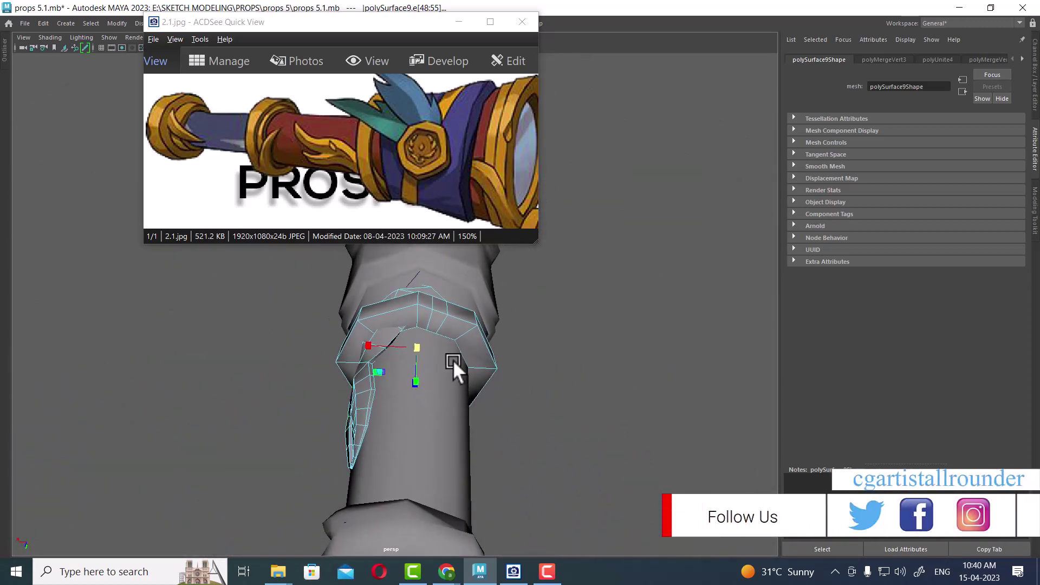
pyautogui.moveTo(452, 361); pyautogui.dragTo(474, 312, button='right')
pyautogui.click(590, 261)
pyautogui.moveTo(590, 260)
pyautogui.keyDown('alt'); pyautogui.mouseDown()
pyautogui.moveTo(302, 369)
pyautogui.moveTo(482, 377)
pyautogui.mouseUp(); pyautogui.keyUp('alt')
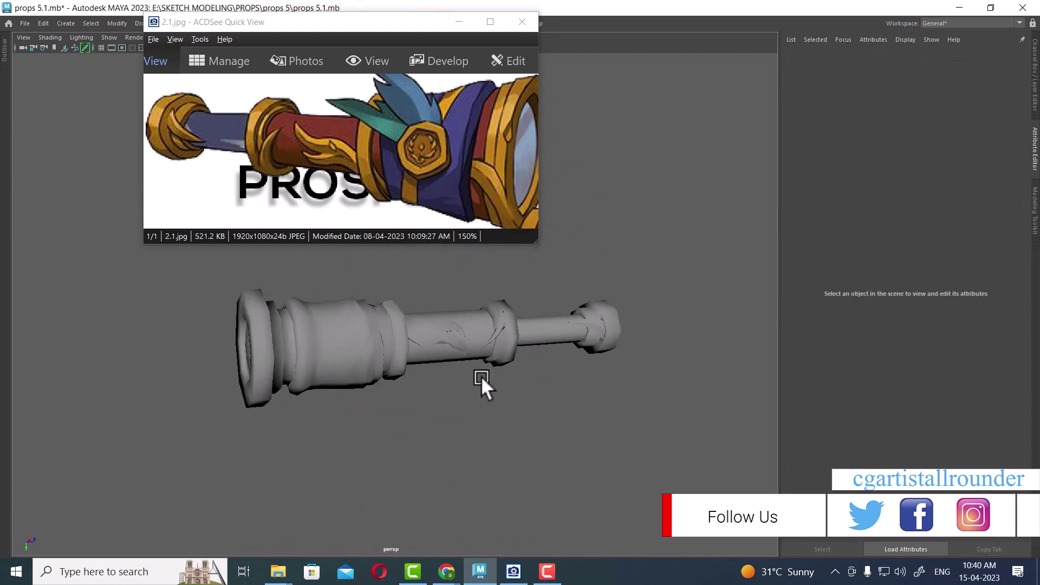
pyautogui.scroll(3, 415, 402)
# Step: Select polySurface9 and inspect the ornament from the top view
pyautogui.click(402, 393)
pyautogui.moveTo(403, 394)
pyautogui.keyDown('alt'); pyautogui.mouseDown()
pyautogui.moveTo(413, 385)
pyautogui.moveTo(443, 418)
pyautogui.moveTo(395, 342)
pyautogui.moveTo(436, 396)
pyautogui.moveTo(472, 393)
pyautogui.moveTo(520, 425)
pyautogui.moveTo(443, 399)
pyautogui.moveTo(351, 347)
pyautogui.moveTo(424, 431)
pyautogui.moveTo(505, 436)
pyautogui.moveTo(474, 417)
pyautogui.moveTo(538, 432)
pyautogui.moveTo(483, 375)
pyautogui.moveTo(515, 387)
pyautogui.moveTo(595, 302)
pyautogui.moveTo(521, 299)
pyautogui.mouseUp(); pyautogui.keyUp('alt')
pyautogui.press('space')
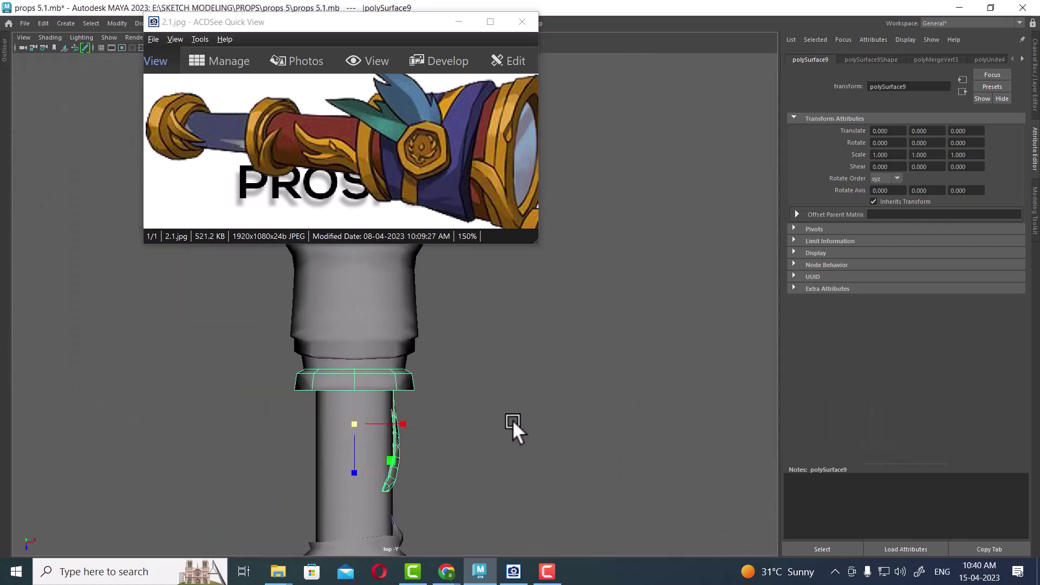
pyautogui.press('space')
pyautogui.moveTo(530, 407)
pyautogui.mouseDown()
pyautogui.moveTo(456, 405)
pyautogui.moveTo(518, 445)
pyautogui.moveTo(478, 421)
pyautogui.mouseUp()
pyautogui.press('space')
pyautogui.press('space')
pyautogui.keyDown('alt'); pyautogui.moveTo(496, 373); pyautogui.dragTo(584, 465, button='middle'); pyautogui.keyUp('alt')
pyautogui.press('4')
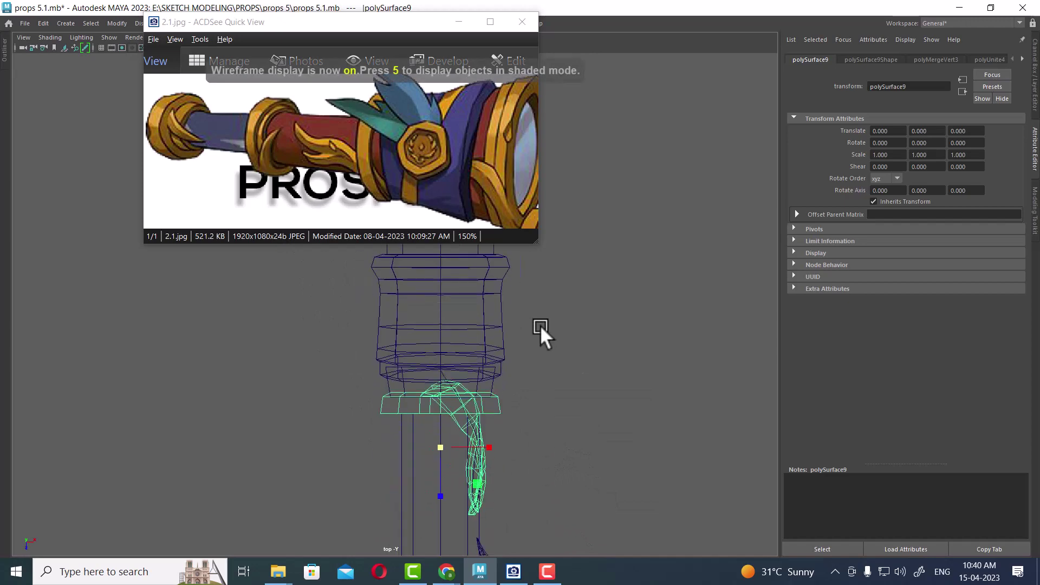
pyautogui.moveTo(556, 452)
pyautogui.keyDown('alt'); pyautogui.mouseDown()
pyautogui.moveTo(561, 344)
pyautogui.moveTo(578, 373)
pyautogui.moveTo(532, 433)
pyautogui.moveTo(453, 367)
pyautogui.moveTo(462, 378)
pyautogui.moveTo(574, 322)
pyautogui.mouseUp(); pyautogui.keyUp('alt')
pyautogui.press('5')
# Step: Raise vertex vtx[41] on Y where the ornament meets the ring
pyautogui.rightClick(576, 319)
pyautogui.click(578, 205)
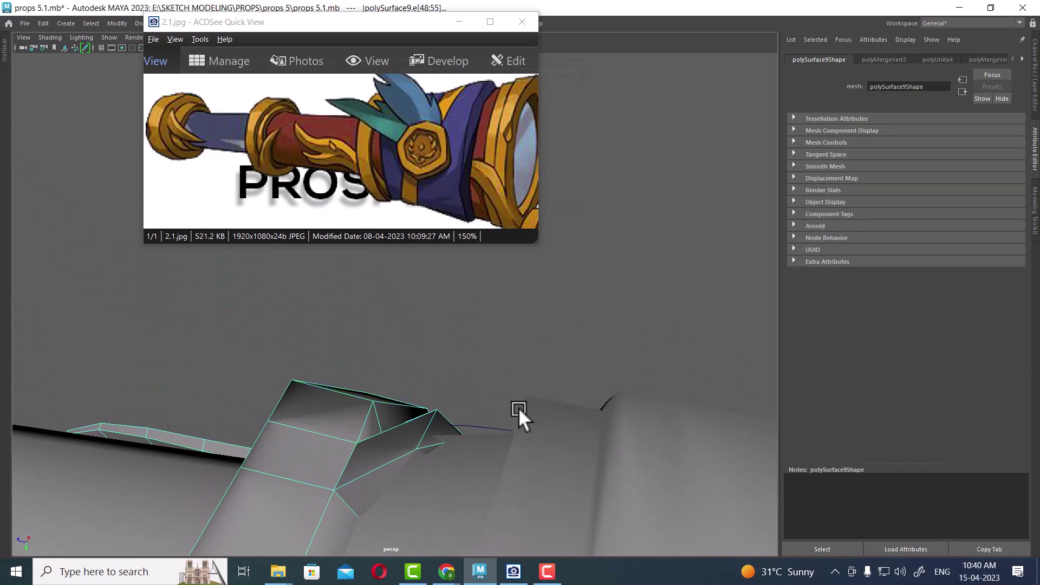
pyautogui.rightClick(577, 235)
pyautogui.click(553, 311)
pyautogui.press('F9')
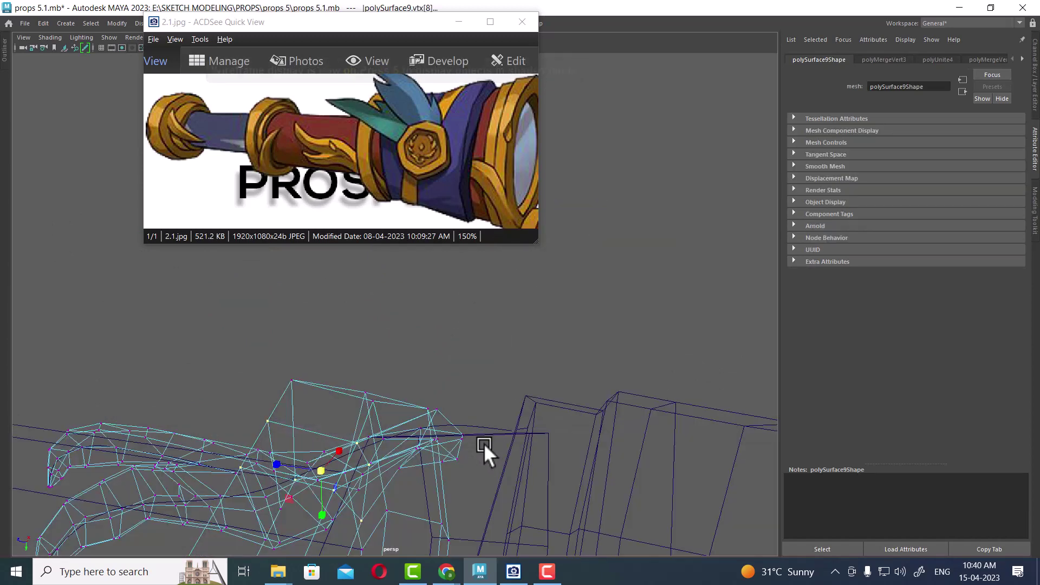
pyautogui.press('4')
pyautogui.moveTo(484, 443)
pyautogui.keyDown('alt'); pyautogui.mouseDown()
pyautogui.moveTo(494, 471)
pyautogui.moveTo(452, 435)
pyautogui.moveTo(432, 469)
pyautogui.mouseUp(); pyautogui.keyUp('alt')
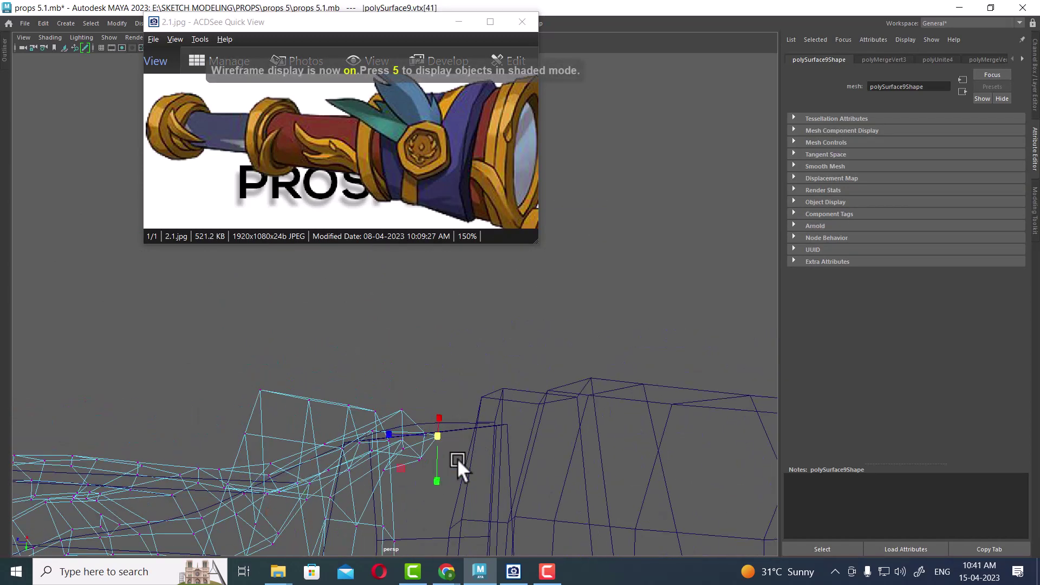
pyautogui.press('5')
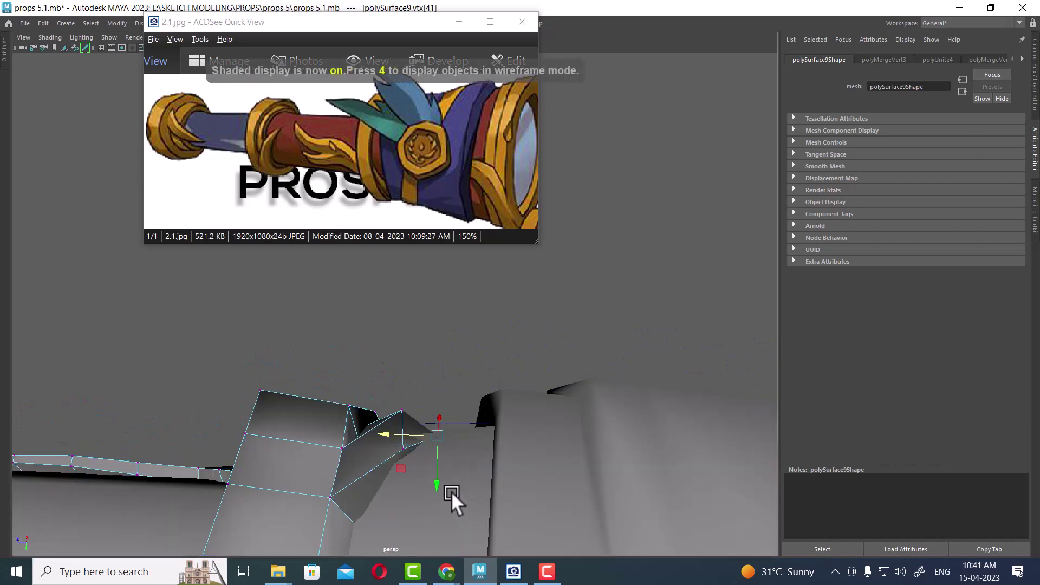
pyautogui.moveTo(437, 484)
pyautogui.mouseDown()
pyautogui.moveTo(400, 499)
pyautogui.moveTo(427, 457)
pyautogui.moveTo(411, 437)
pyautogui.moveTo(444, 357)
pyautogui.moveTo(483, 440)
pyautogui.mouseUp()
# Step: Insert a new edge loop across the ornament's spike section
pyautogui.moveTo(488, 249); pyautogui.dragTo(512, 197, button='right')
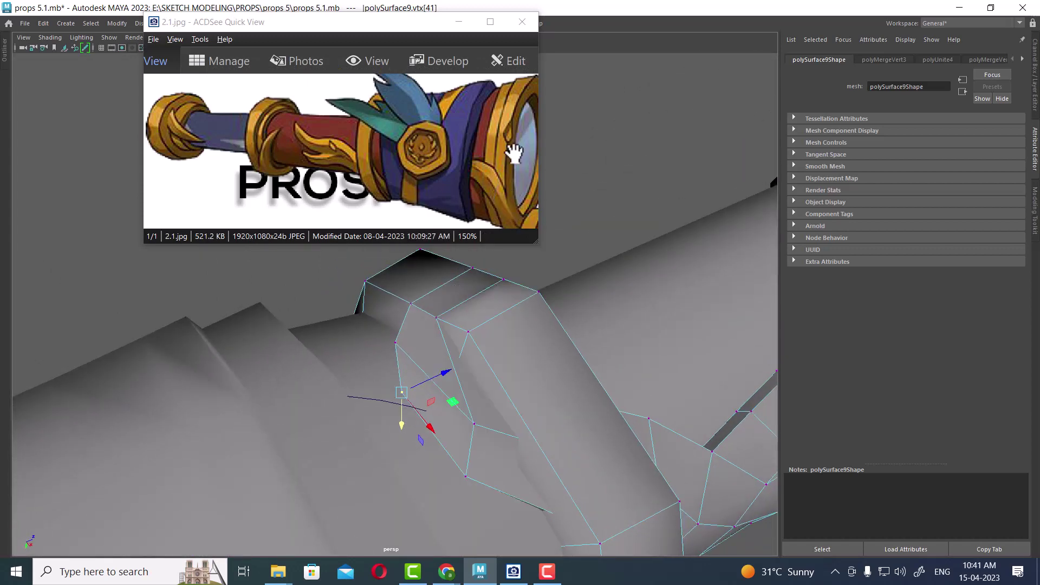
pyautogui.doubleClick(449, 438)
pyautogui.click(557, 376)
pyautogui.keyDown('shift'); pyautogui.moveTo(432, 430); pyautogui.dragTo(415, 472, button='right'); pyautogui.keyUp('shift')
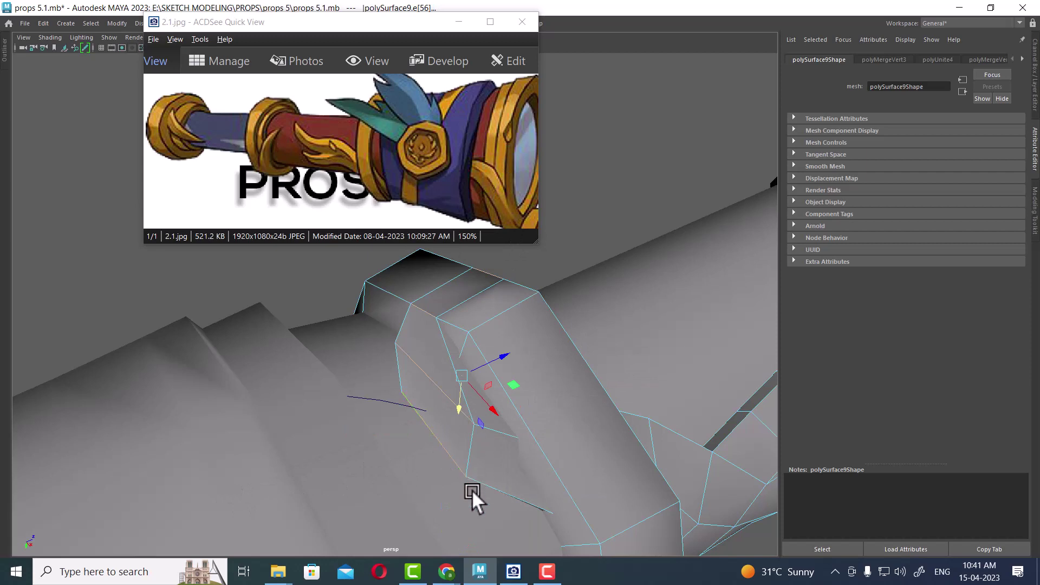
pyautogui.keyDown('shift'); pyautogui.moveTo(404, 429); pyautogui.dragTo(623, 499, button='right'); pyautogui.keyUp('shift')
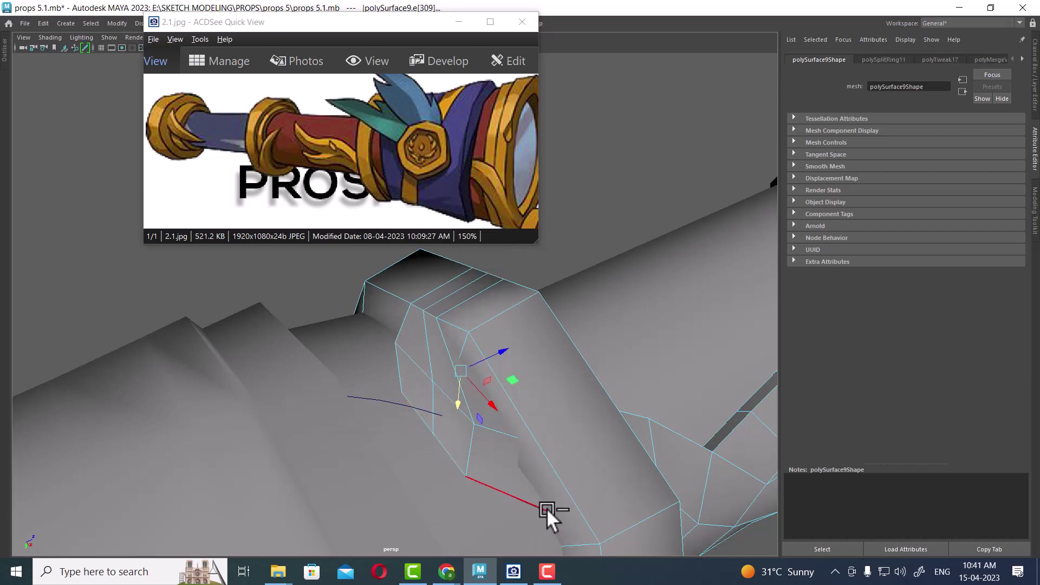
# Step: Add another edge loop through the ornament with To Edge Ring and Split
pyautogui.press('space')
pyautogui.moveTo(464, 398); pyautogui.dragTo(430, 441)
pyautogui.press('space')
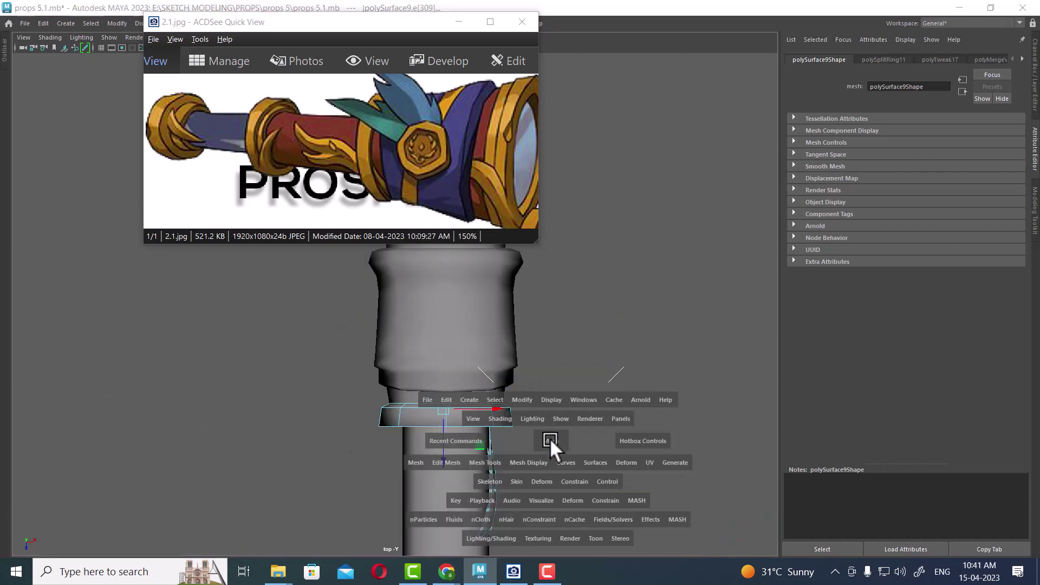
pyautogui.moveTo(549, 438); pyautogui.dragTo(546, 381)
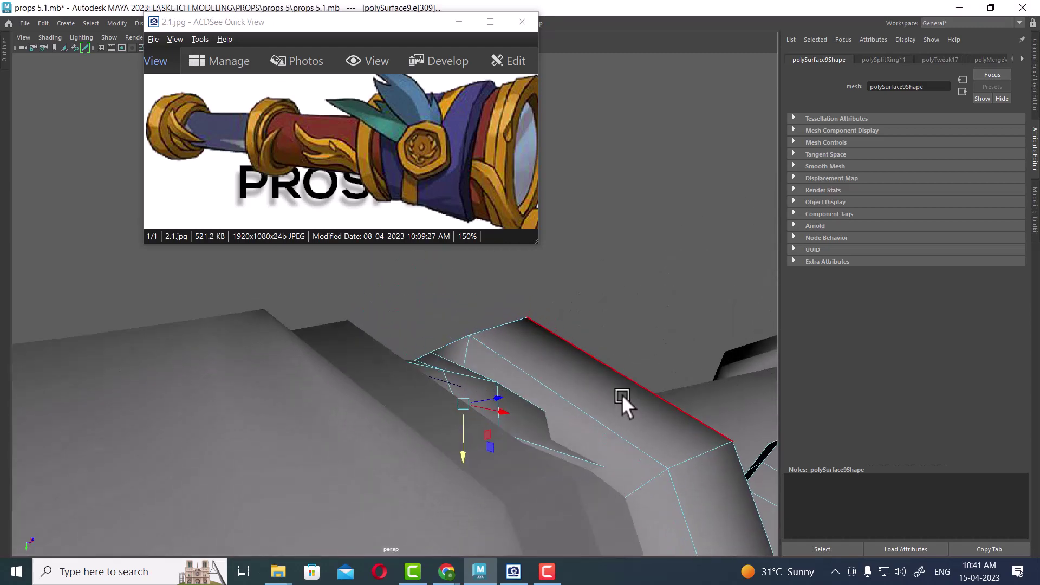
pyautogui.click(505, 503)
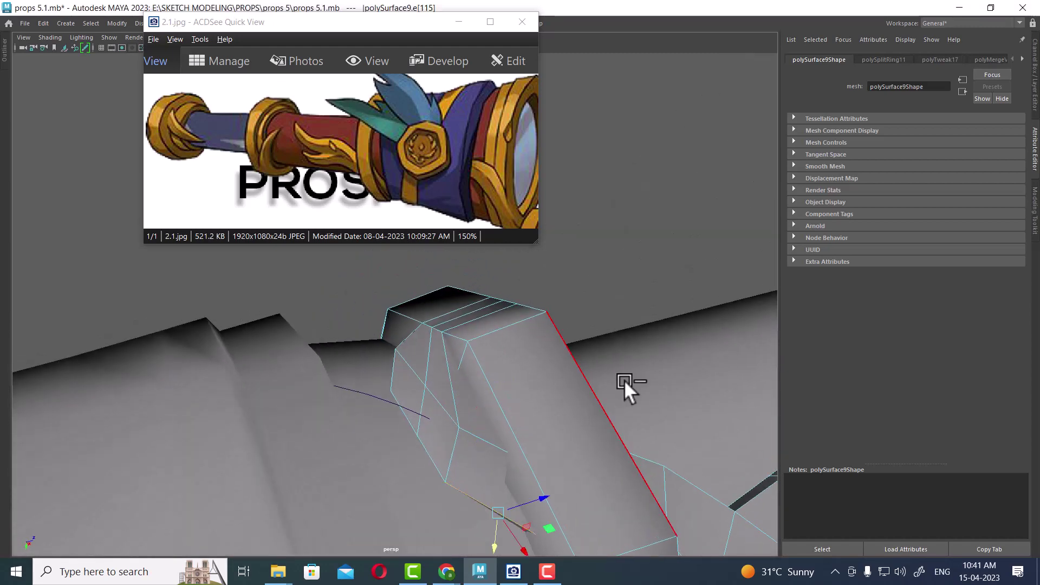
pyautogui.moveTo(652, 337)
pyautogui.keyDown('ctrl'); pyautogui.mouseDown(button='right')
pyautogui.moveTo(474, 410)
pyautogui.moveTo(688, 512)
pyautogui.mouseUp(button='right'); pyautogui.keyUp('ctrl')
pyautogui.moveTo(521, 517)
pyautogui.keyDown('alt'); pyautogui.mouseDown()
pyautogui.moveTo(457, 503)
pyautogui.moveTo(441, 525)
pyautogui.moveTo(407, 458)
pyautogui.moveTo(429, 481)
pyautogui.mouseUp(); pyautogui.keyUp('alt')
# Step: Select and nudge ornament edges e[51] and e[317]
pyautogui.click(453, 498)
pyautogui.click(406, 413)
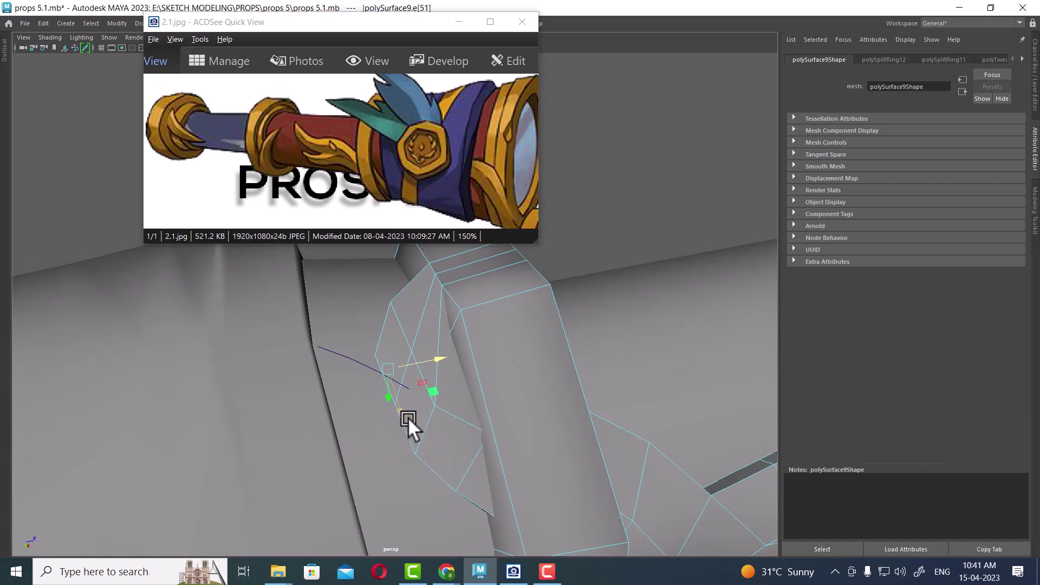
pyautogui.moveTo(408, 417)
pyautogui.keyDown('alt'); pyautogui.mouseDown()
pyautogui.moveTo(444, 370)
pyautogui.moveTo(441, 430)
pyautogui.mouseUp(); pyautogui.keyUp('alt')
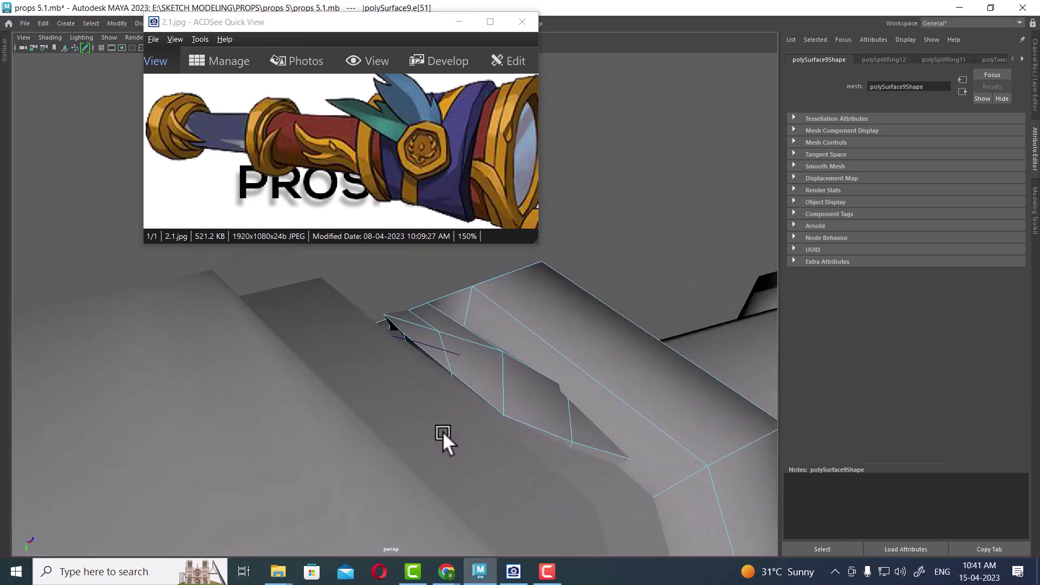
pyautogui.click(451, 381)
pyautogui.moveTo(453, 382)
pyautogui.keyDown('alt'); pyautogui.mouseDown()
pyautogui.moveTo(429, 432)
pyautogui.moveTo(559, 419)
pyautogui.moveTo(488, 441)
pyautogui.moveTo(619, 391)
pyautogui.moveTo(475, 409)
pyautogui.moveTo(493, 460)
pyautogui.moveTo(461, 497)
pyautogui.mouseUp(); pyautogui.keyUp('alt')
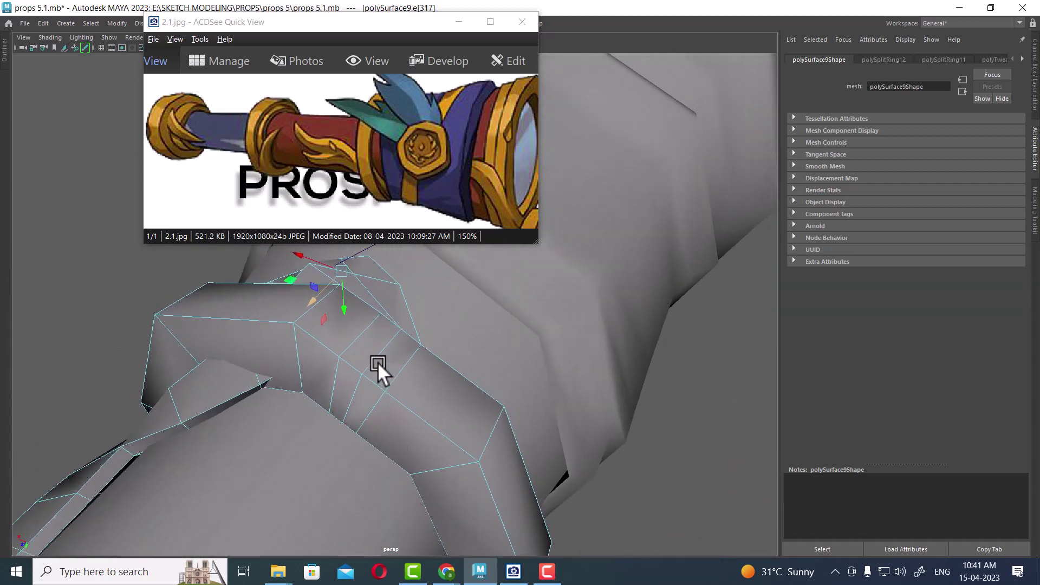
pyautogui.moveTo(379, 368)
pyautogui.keyDown('alt'); pyautogui.mouseDown()
pyautogui.moveTo(325, 393)
pyautogui.moveTo(432, 332)
pyautogui.mouseUp(); pyautogui.keyUp('alt')
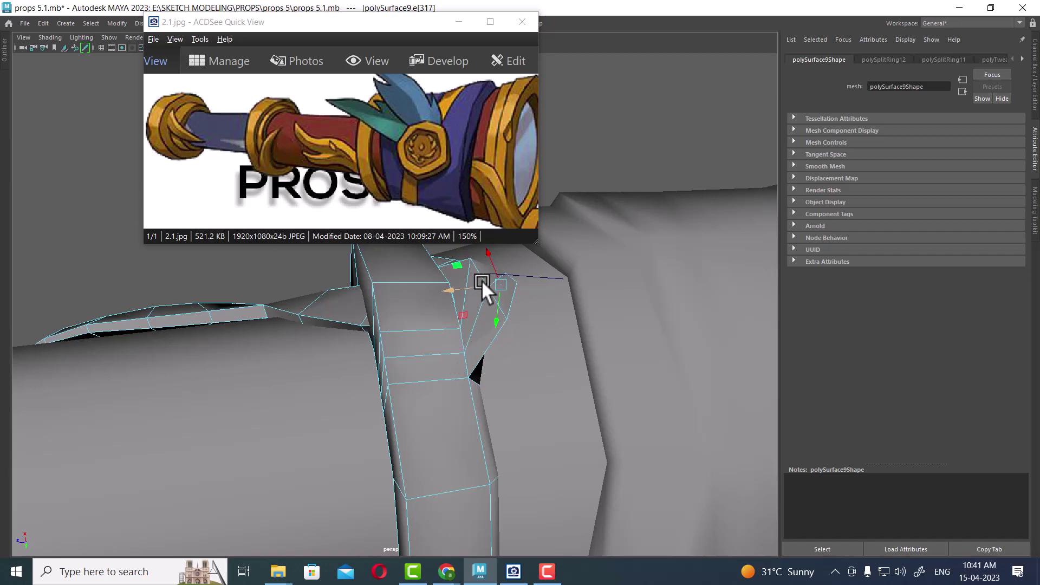
# Step: Select the band's edge loop, then return to object mode
pyautogui.doubleClick(433, 353)
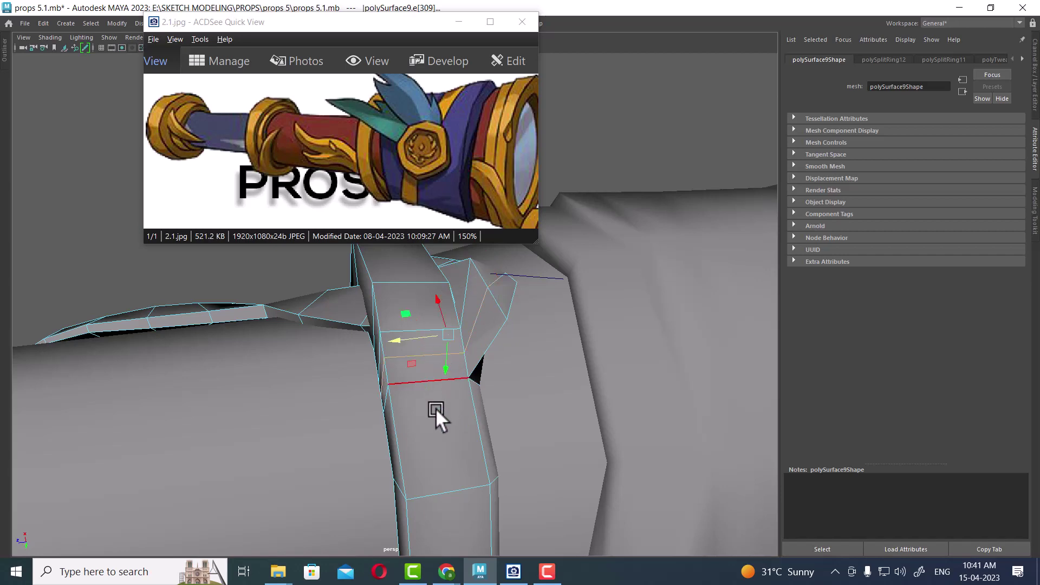
pyautogui.moveTo(436, 408)
pyautogui.keyDown('alt'); pyautogui.mouseDown()
pyautogui.moveTo(474, 437)
pyautogui.moveTo(353, 398)
pyautogui.moveTo(429, 389)
pyautogui.mouseUp(); pyautogui.keyUp('alt')
pyautogui.moveTo(347, 235); pyautogui.dragTo(542, 204, button='right')
pyautogui.keyDown('alt'); pyautogui.moveTo(553, 303); pyautogui.dragTo(422, 413, button='right'); pyautogui.keyUp('alt')
# Step: Zoom out and move the ACDSee reference image window to the right
pyautogui.keyDown('alt'); pyautogui.moveTo(422, 413); pyautogui.dragTo(389, 390); pyautogui.keyUp('alt')
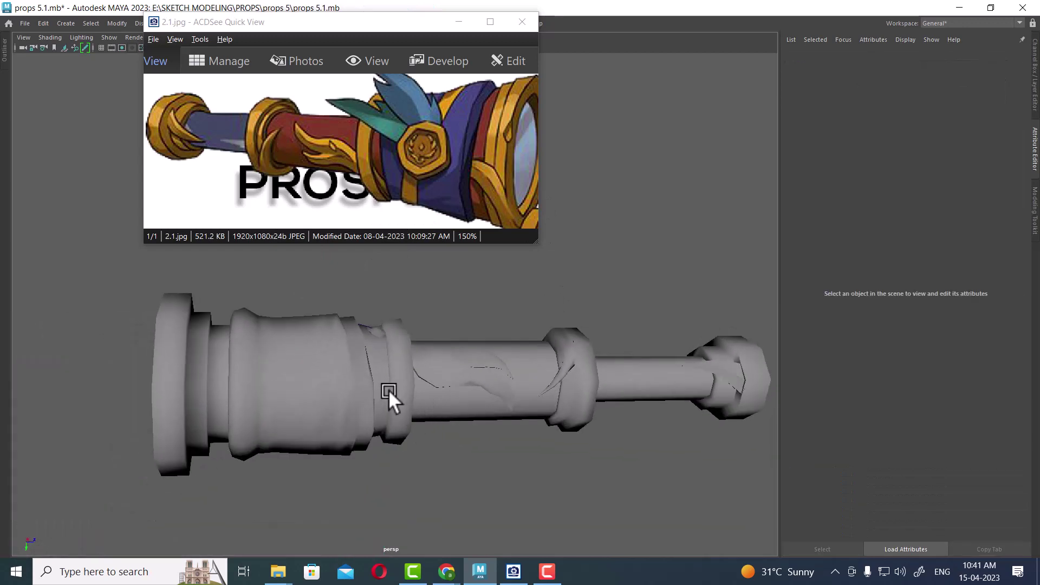
pyautogui.moveTo(368, 28); pyautogui.dragTo(822, 161)
pyautogui.moveTo(380, 379)
pyautogui.keyDown('alt'); pyautogui.mouseDown()
pyautogui.moveTo(325, 400)
pyautogui.moveTo(532, 447)
pyautogui.moveTo(335, 393)
pyautogui.moveTo(487, 428)
pyautogui.moveTo(416, 405)
pyautogui.mouseUp(); pyautogui.keyUp('alt')
# Step: Frame the model in Right View, align the reference, and select band polySurface12
pyautogui.press('space')
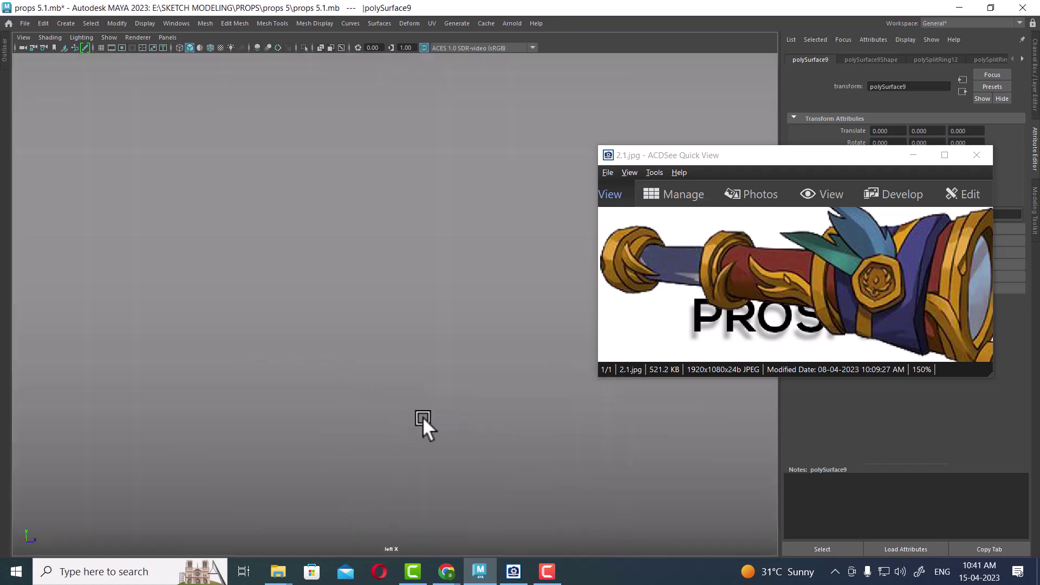
pyautogui.press('f')
pyautogui.scroll(-5, 435, 435)
pyautogui.press('space')
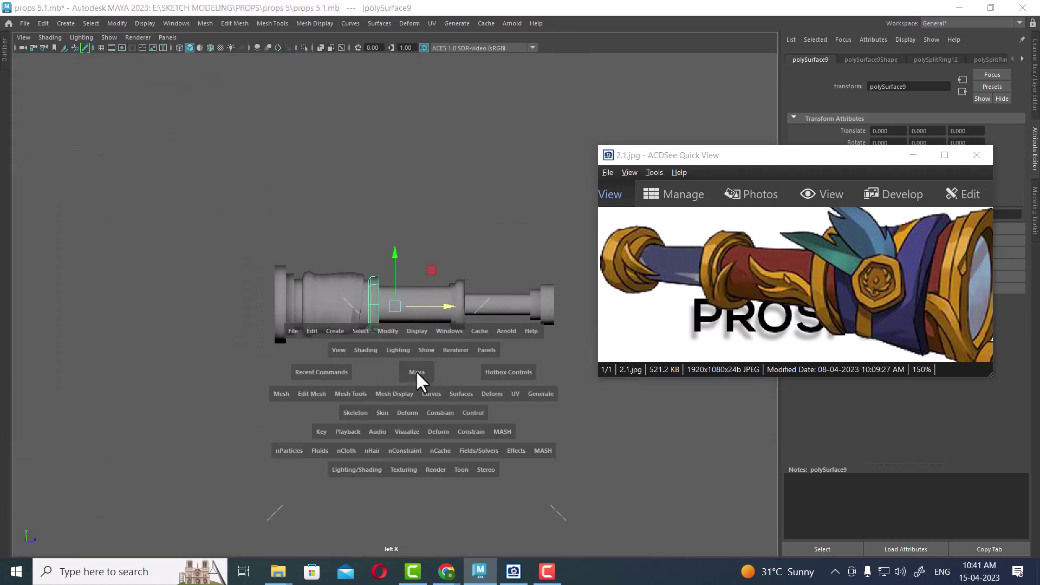
pyautogui.moveTo(415, 370); pyautogui.dragTo(465, 373)
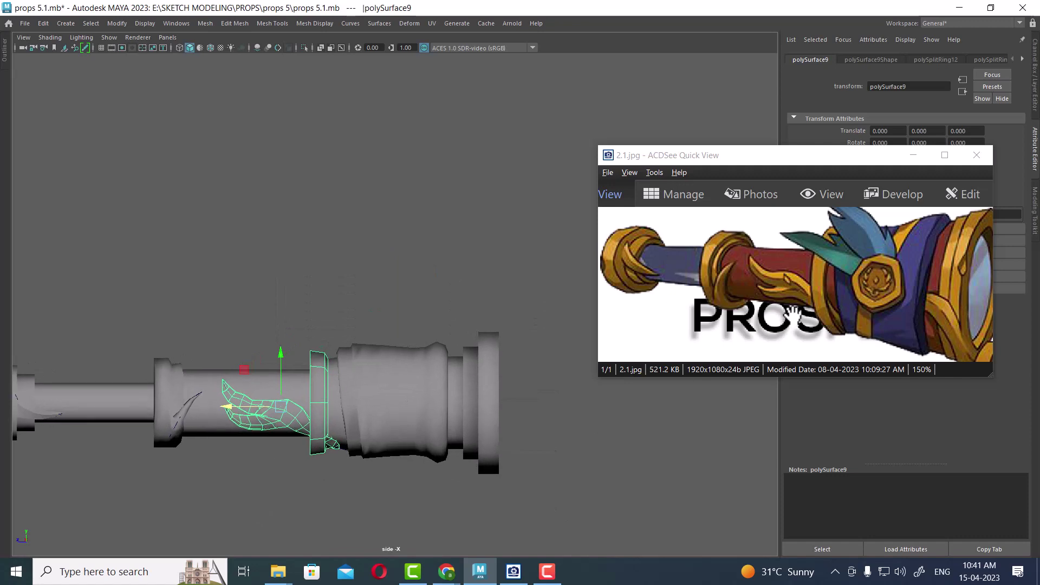
pyautogui.scroll(1, 416, 413)
pyautogui.moveTo(894, 262); pyautogui.dragTo(850, 270)
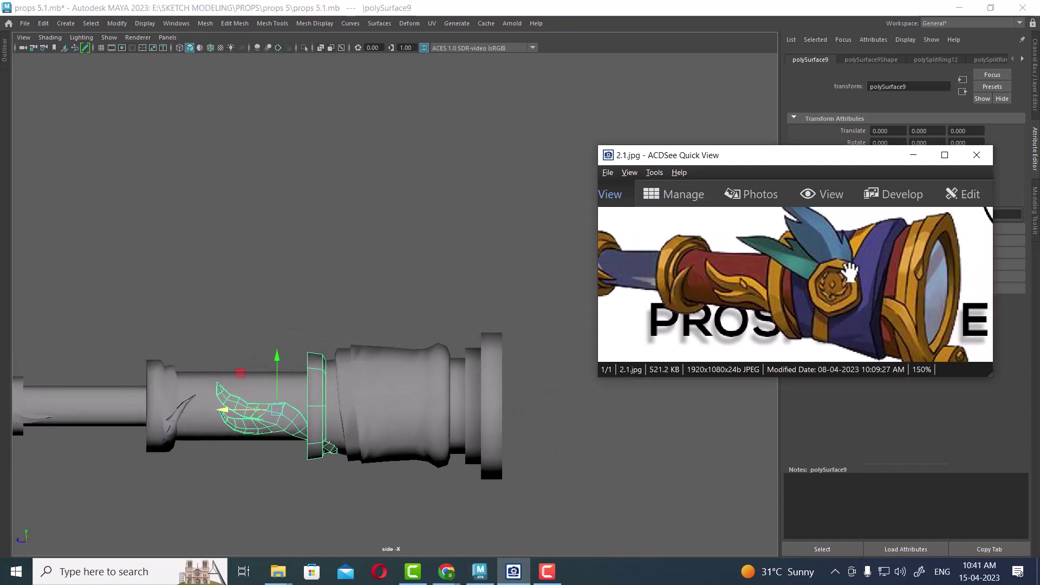
pyautogui.scroll(1, 457, 456)
pyautogui.click(397, 421)
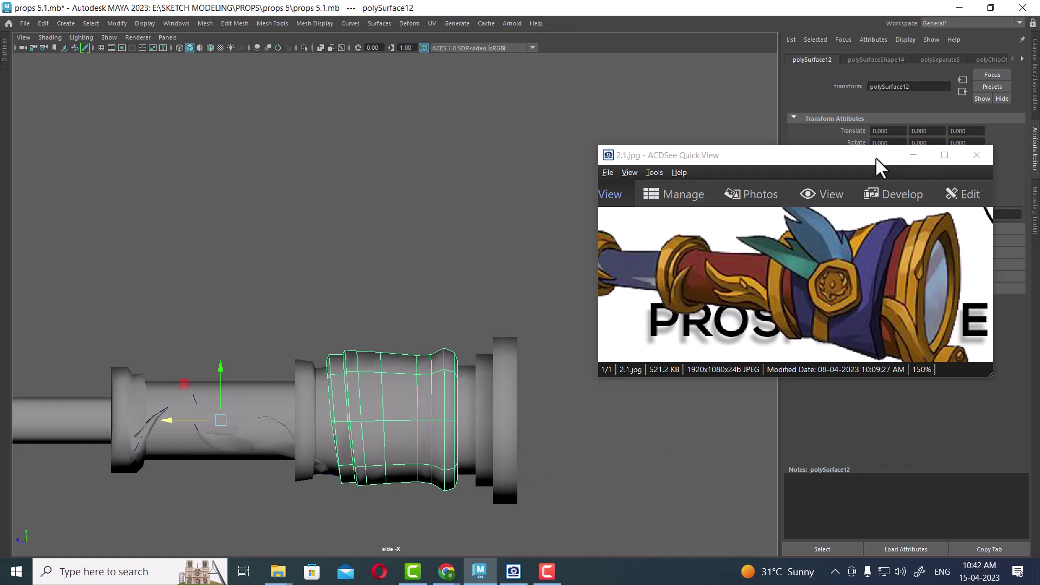
# Step: Make the ref layer visible and show the spyglass model in wireframe
pyautogui.moveTo(877, 159)
pyautogui.mouseDown()
pyautogui.moveTo(741, 104)
pyautogui.moveTo(702, 100)
pyautogui.mouseUp()
pyautogui.moveTo(651, 202); pyautogui.dragTo(672, 234)
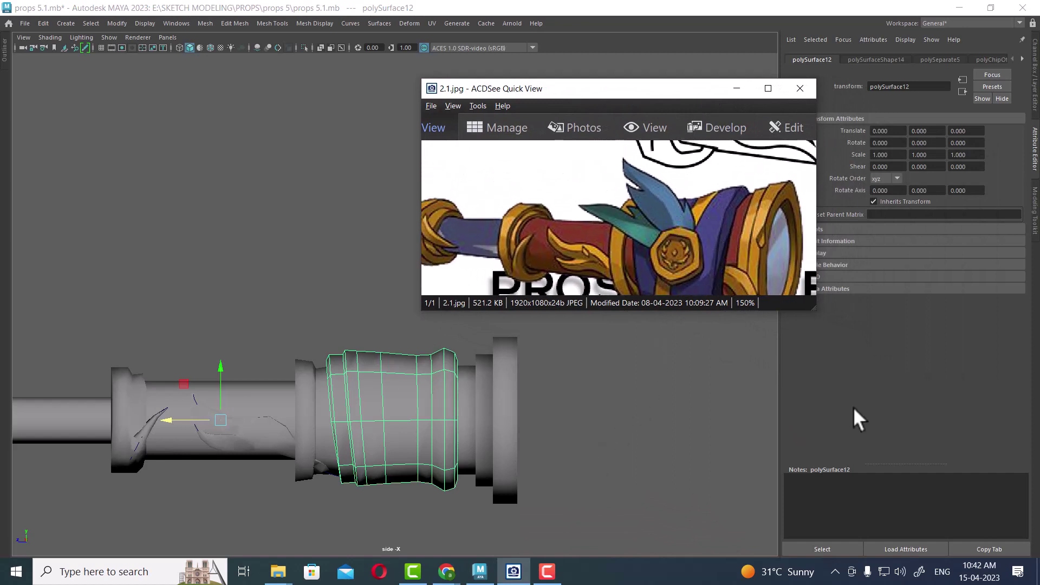
pyautogui.click(1035, 87)
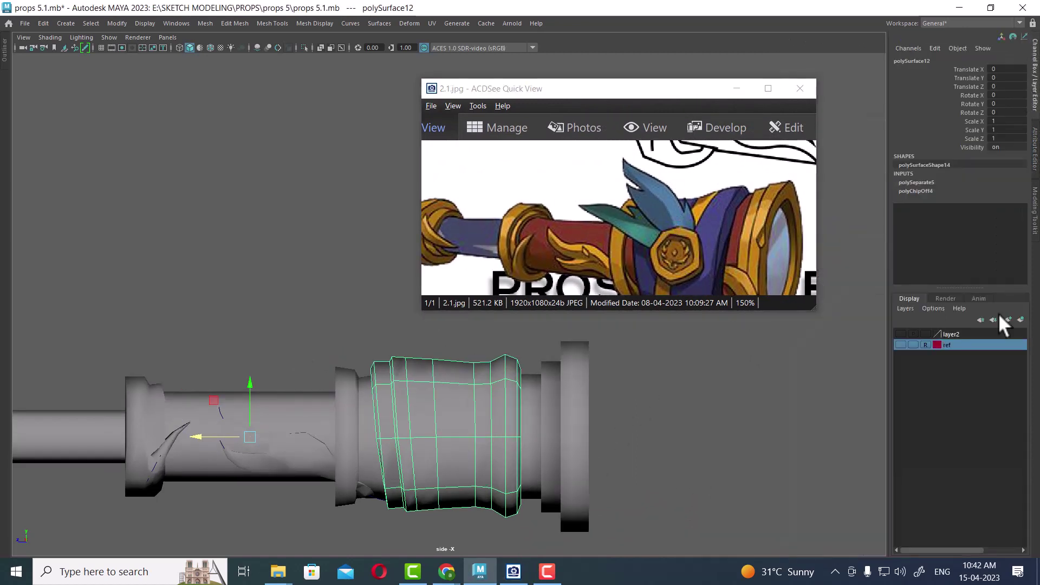
pyautogui.click(900, 344)
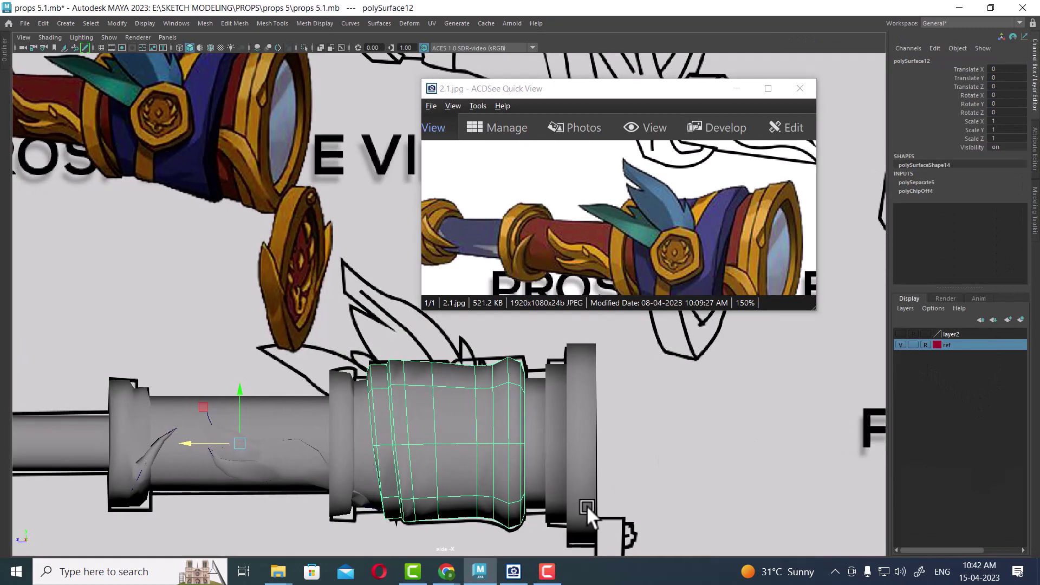
pyautogui.press('4')
pyautogui.keyDown('alt'); pyautogui.moveTo(583, 499); pyautogui.dragTo(399, 478, button='middle'); pyautogui.keyUp('alt')
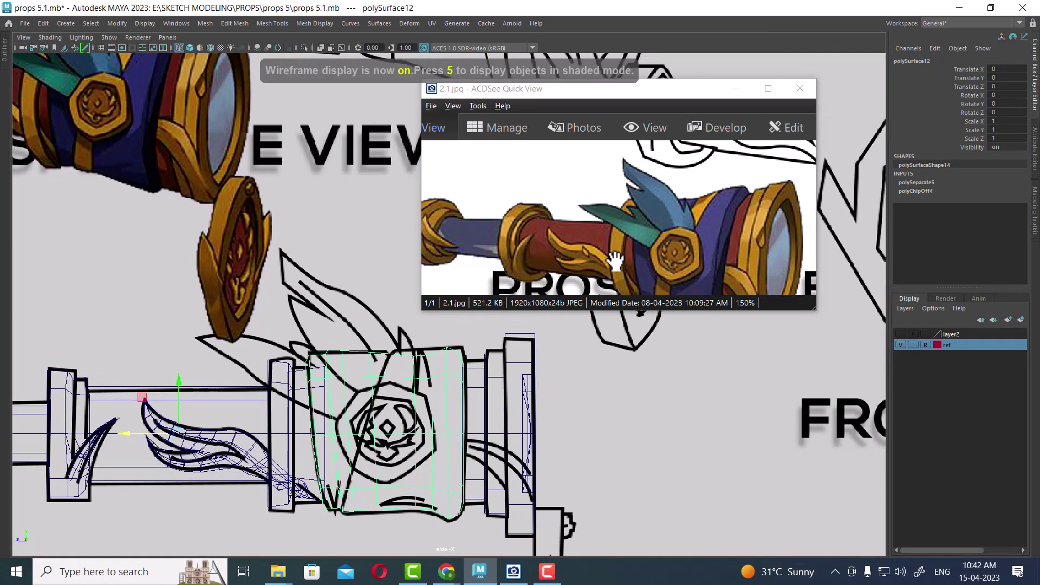
# Step: Pan and zoom the ACDSee reference image toward the spyglass emblem line art
pyautogui.moveTo(655, 242); pyautogui.dragTo(565, 174)
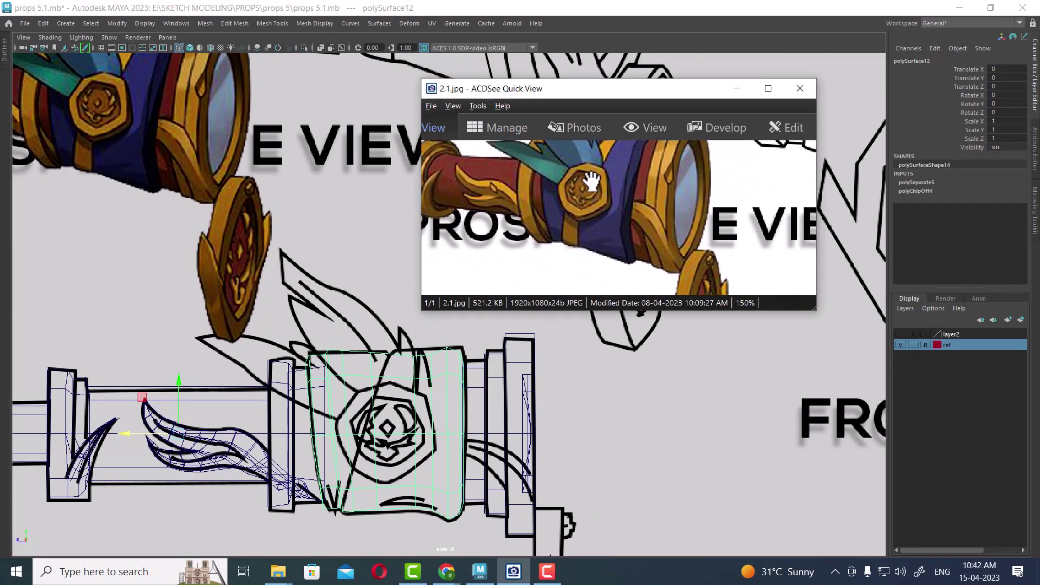
pyautogui.moveTo(657, 226); pyautogui.dragTo(575, 217)
pyautogui.moveTo(658, 247)
pyautogui.mouseDown()
pyautogui.moveTo(480, 231)
pyautogui.moveTo(727, 239)
pyautogui.moveTo(661, 227)
pyautogui.mouseUp()
pyautogui.scroll(-1, 723, 238)
pyautogui.scroll(-1, 675, 242)
pyautogui.scroll(-1, 675, 242)
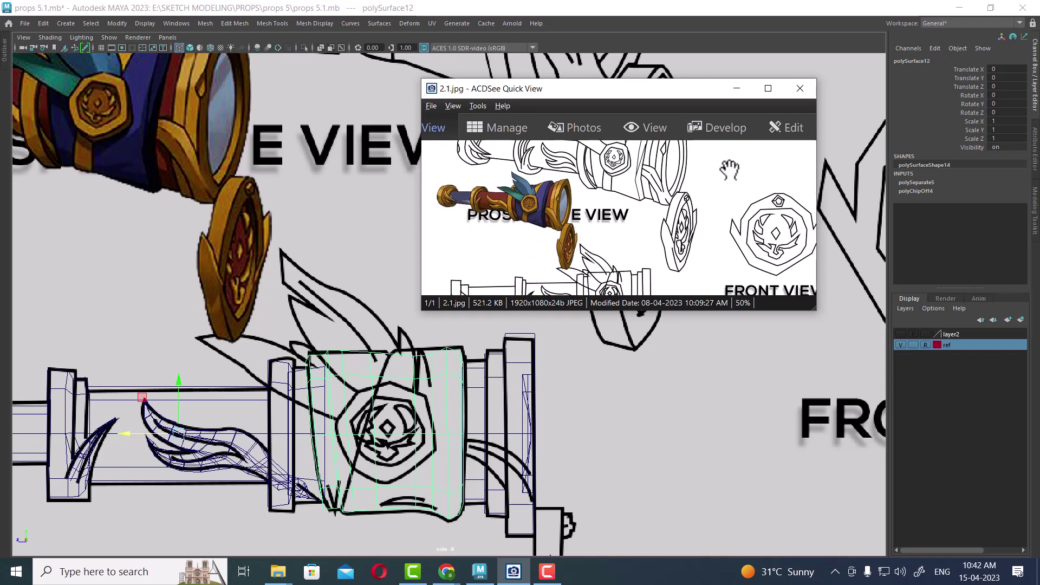
# Step: Enlarge ACDSee, zoom to 150% on the painted front-view emblem, then restore the window
pyautogui.click(774, 89)
pyautogui.scroll(1, 664, 339)
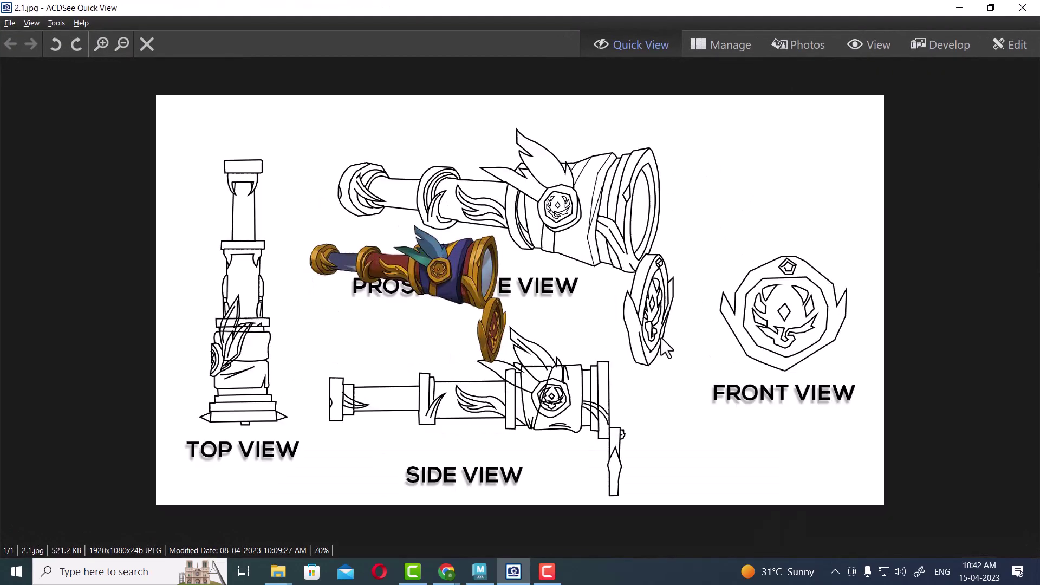
pyautogui.scroll(1, 704, 352)
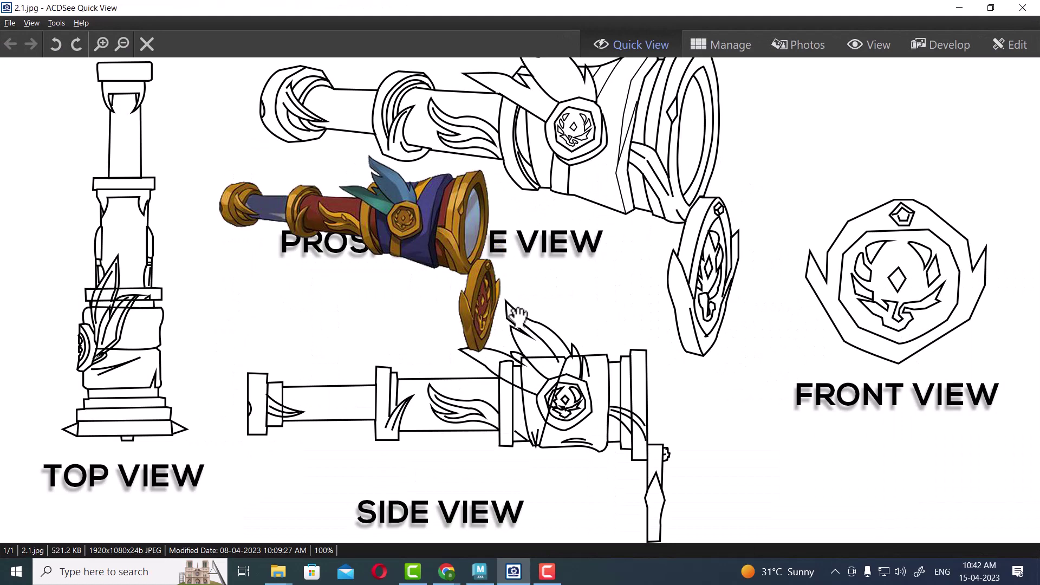
pyautogui.scroll(1, 460, 279)
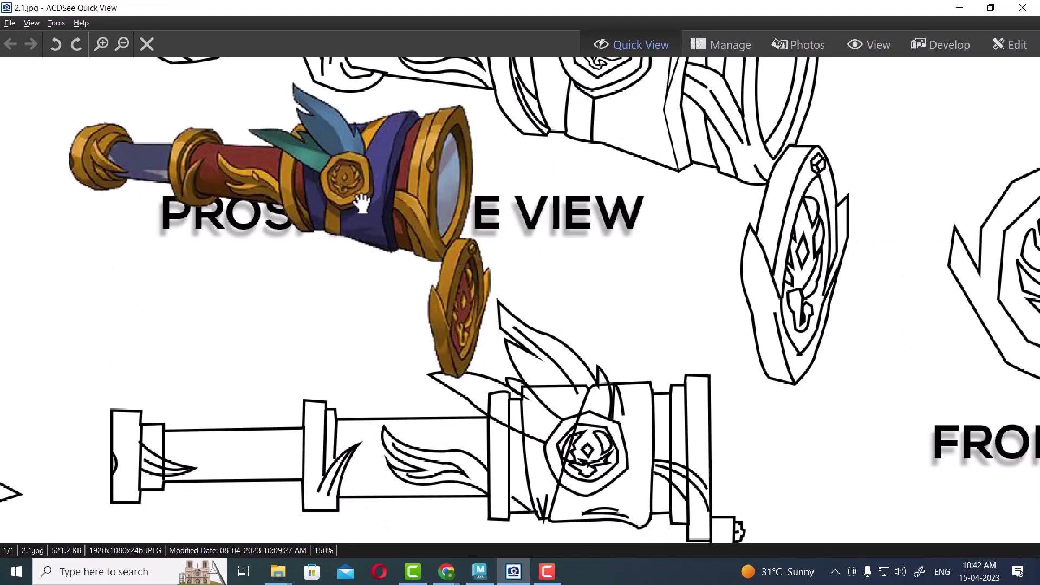
pyautogui.hscroll(3, 622, 297)
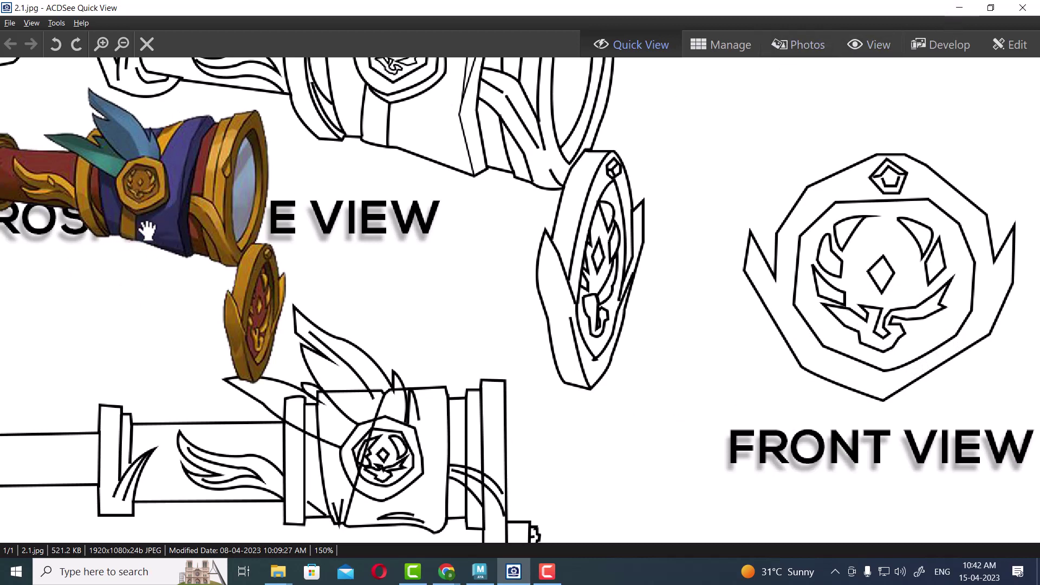
pyautogui.click(991, 9)
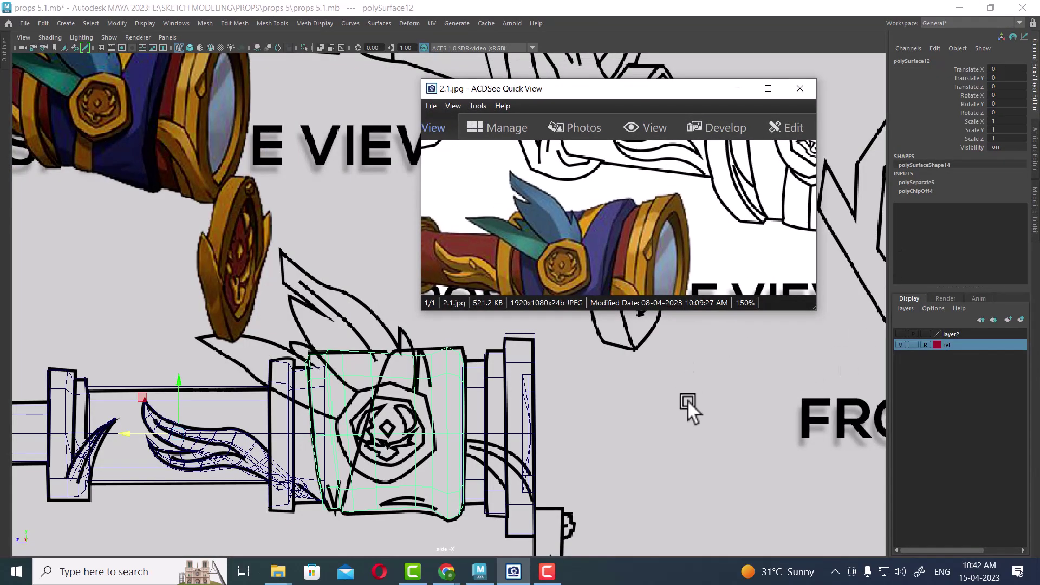
# Step: Move the ACDSee window to the upper left and bring the front-view emblem closer
pyautogui.moveTo(673, 90); pyautogui.dragTo(373, 63)
pyautogui.scroll(-5, 677, 341)
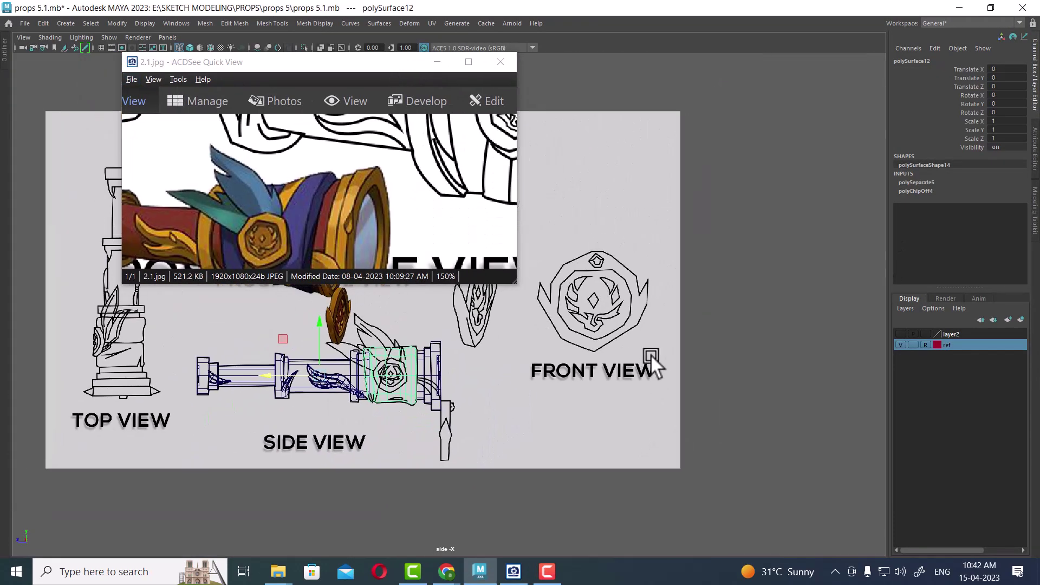
pyautogui.scroll(3, 694, 353)
pyautogui.scroll(1, 720, 354)
pyautogui.keyDown('alt'); pyautogui.moveTo(720, 353); pyautogui.dragTo(673, 430, button='middle'); pyautogui.keyUp('alt')
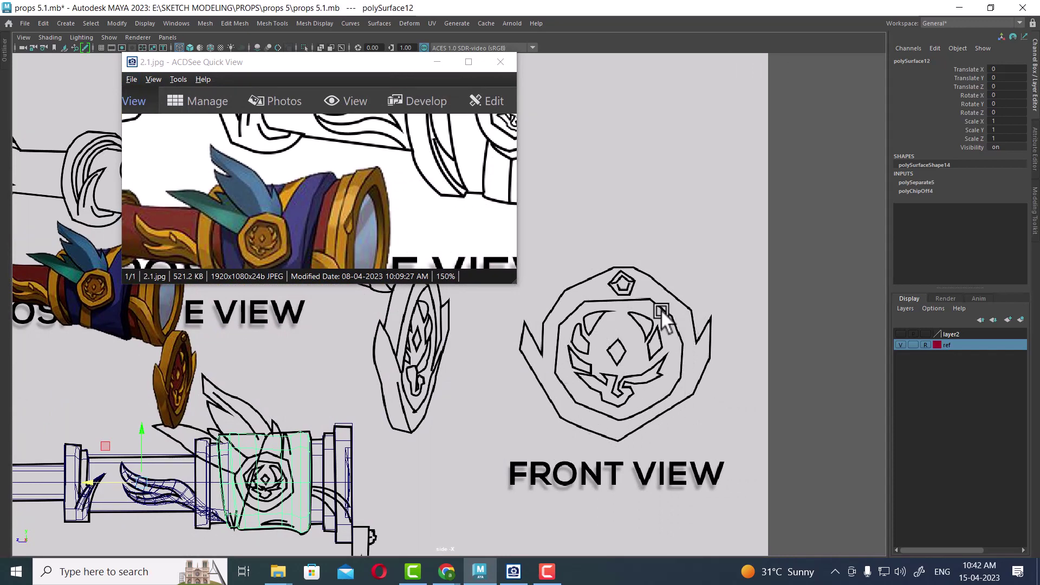
# Step: Frame the emblem ring, clear the selection and start the Create Polygon Tool
pyautogui.scroll(1, 654, 357)
pyautogui.moveTo(477, 249)
pyautogui.mouseDown()
pyautogui.moveTo(327, 159)
pyautogui.moveTo(457, 146)
pyautogui.moveTo(432, 148)
pyautogui.mouseUp()
pyautogui.scroll(-1, 685, 295)
pyautogui.scroll(-1, 705, 314)
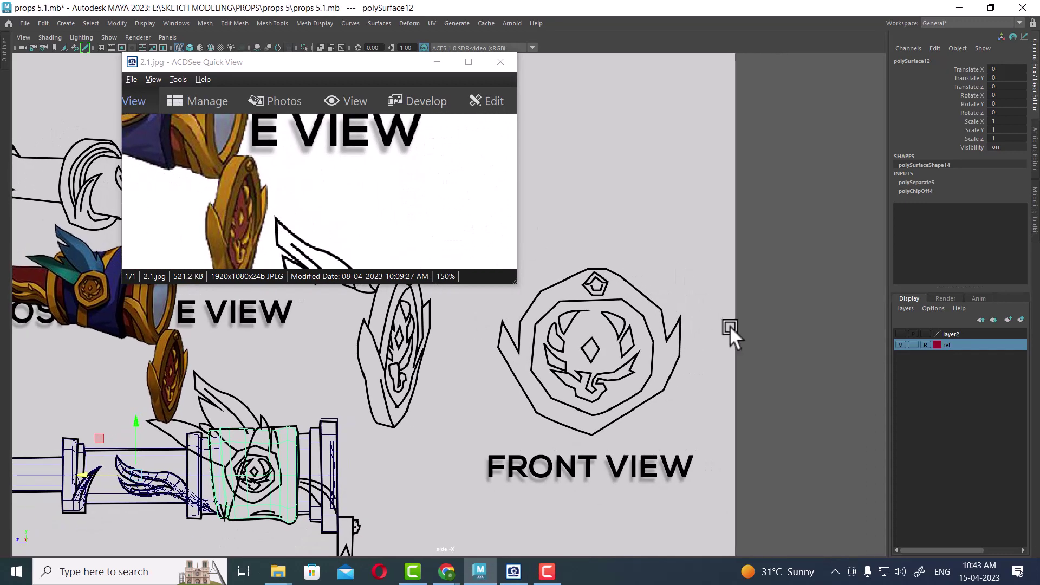
pyautogui.click(769, 323)
pyautogui.keyDown('shift'); pyautogui.moveTo(806, 295); pyautogui.dragTo(808, 255, button='right'); pyautogui.keyUp('shift')
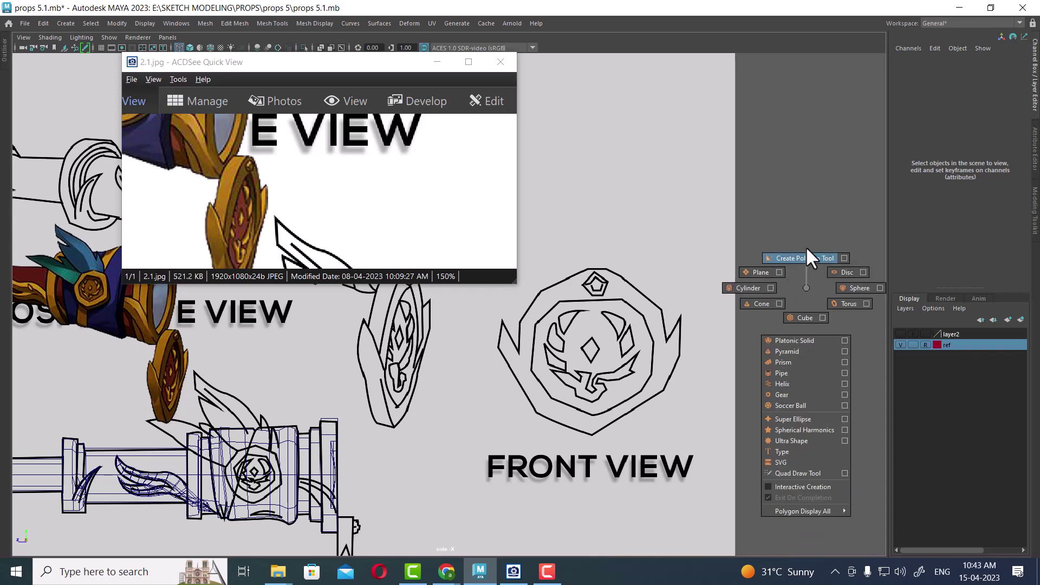
# Step: Trace the emblem's inner ring with a nine-point polygon face
pyautogui.scroll(2, 708, 429)
pyautogui.scroll(1, 708, 429)
pyautogui.keyDown('alt'); pyautogui.moveTo(708, 428); pyautogui.dragTo(639, 399, button='middle'); pyautogui.keyUp('alt')
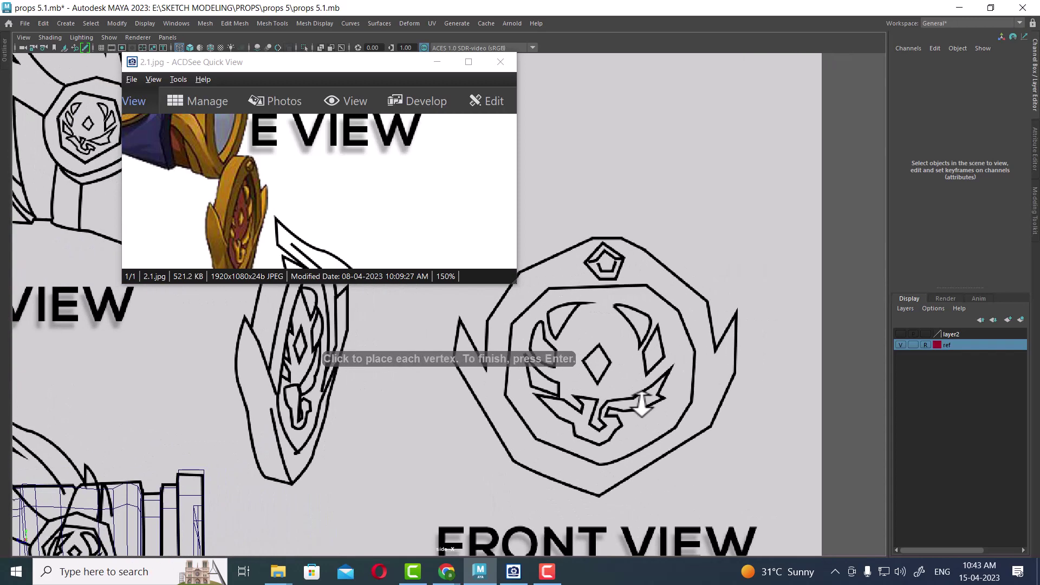
pyautogui.click(549, 291)
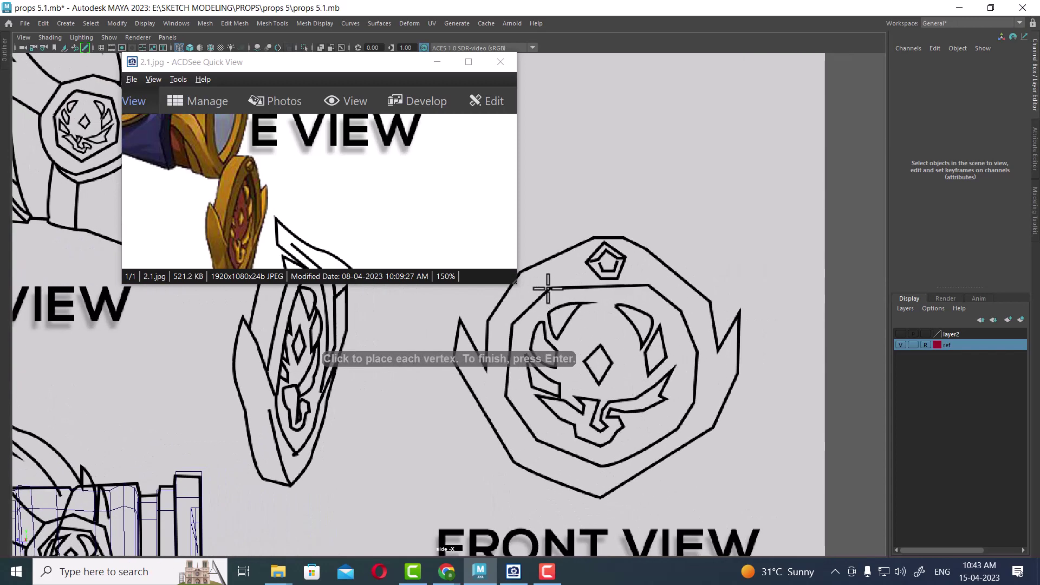
pyautogui.click(650, 284)
pyautogui.click(682, 314)
pyautogui.click(697, 352)
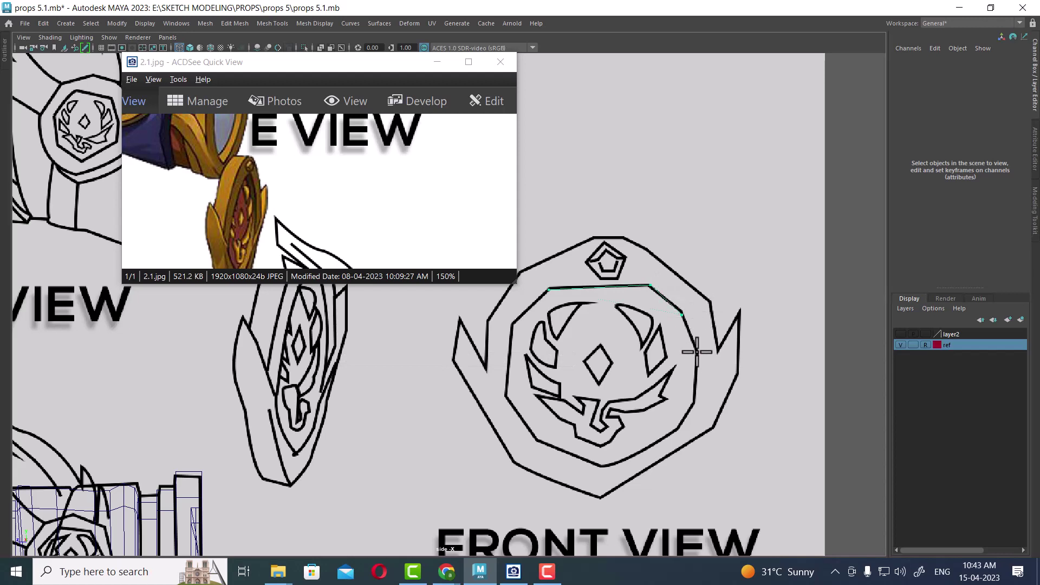
pyautogui.click(695, 404)
pyautogui.click(680, 432)
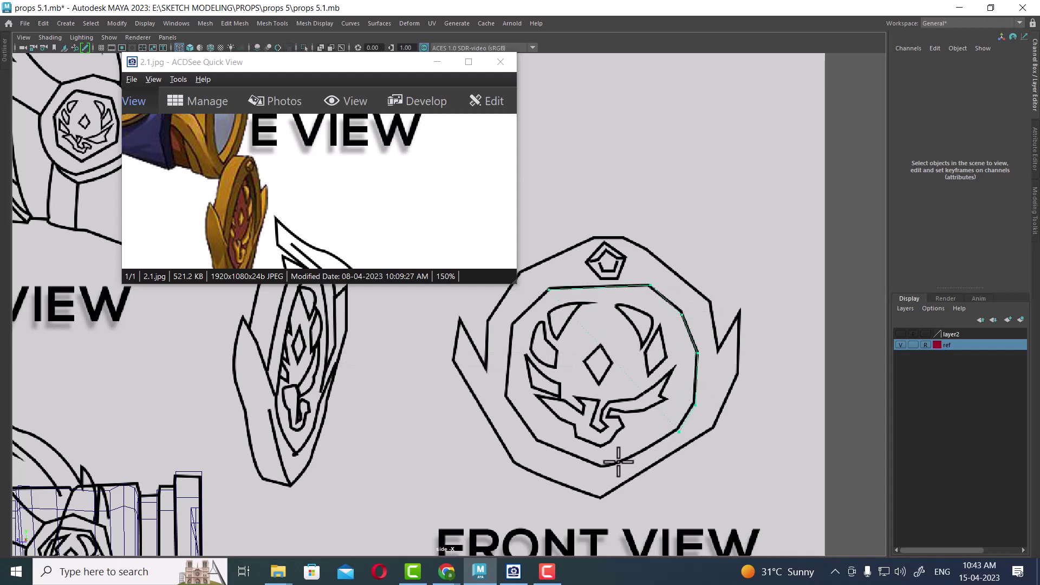
pyautogui.click(603, 466)
pyautogui.click(537, 442)
pyautogui.click(504, 395)
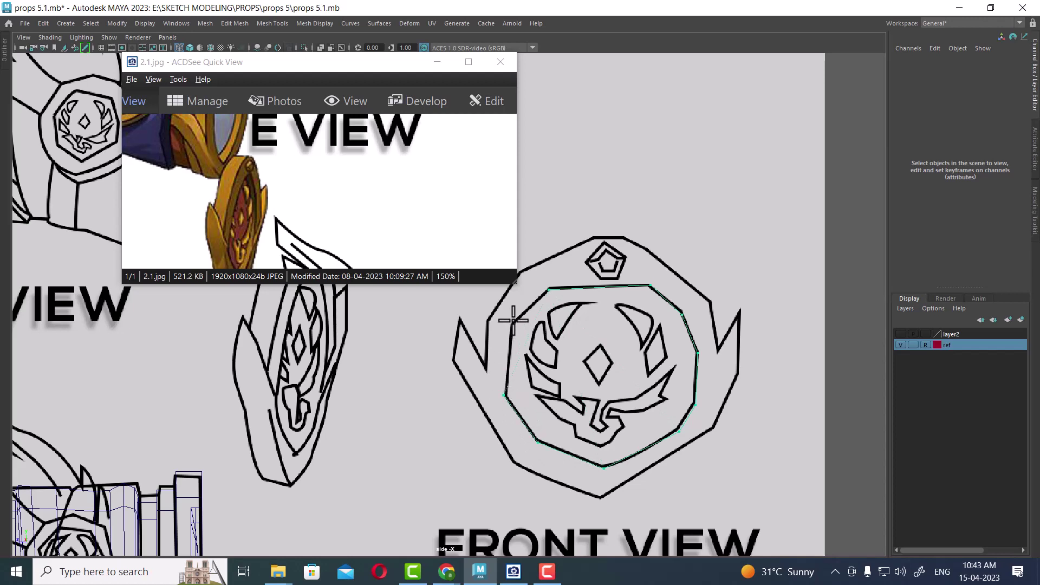
pyautogui.press('Return')
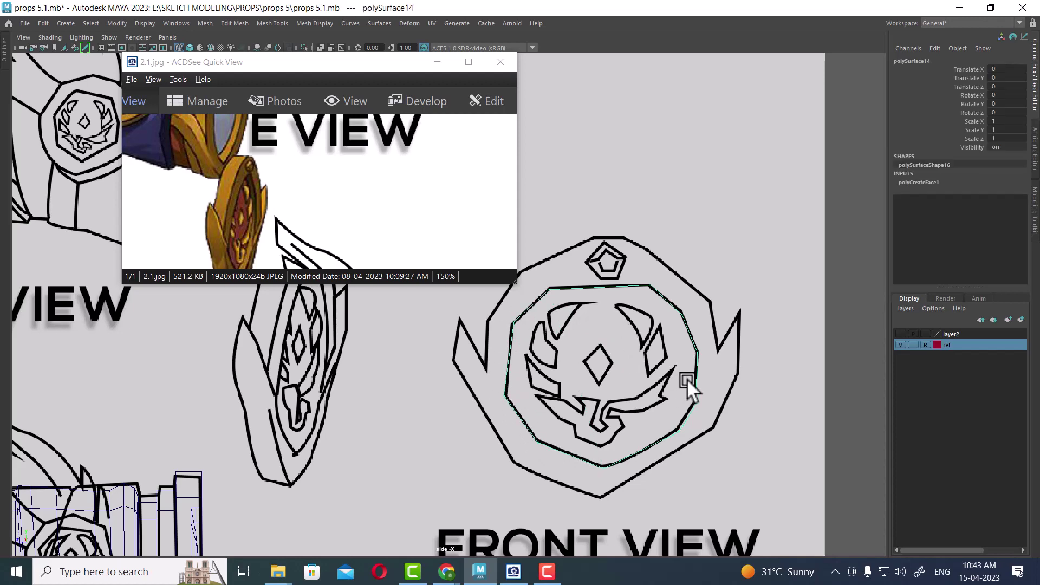
# Step: Check the new face in wireframe and shaded views with the ref layer toggled
pyautogui.press('4')
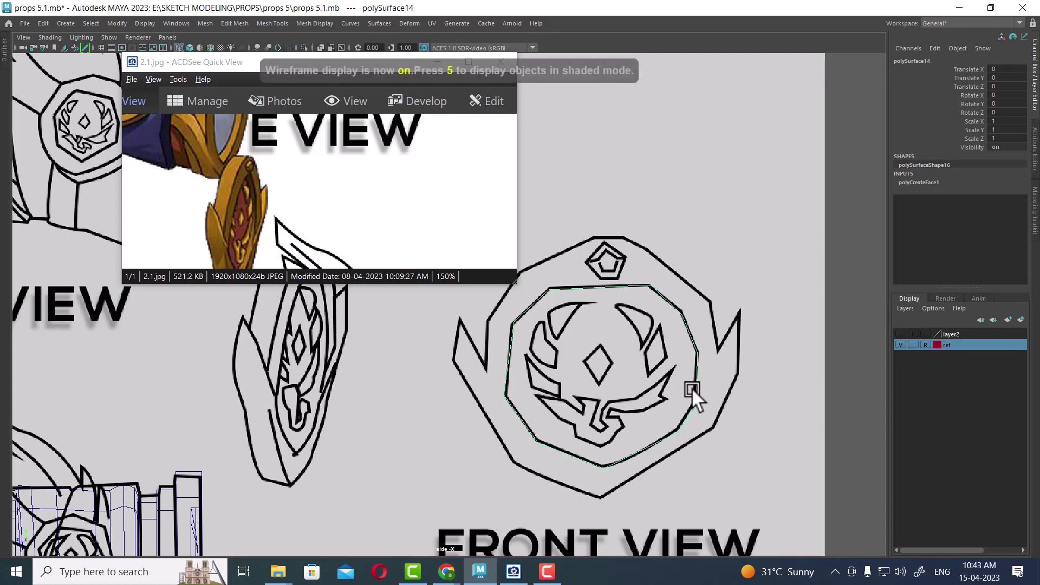
pyautogui.press('5')
pyautogui.click(902, 345)
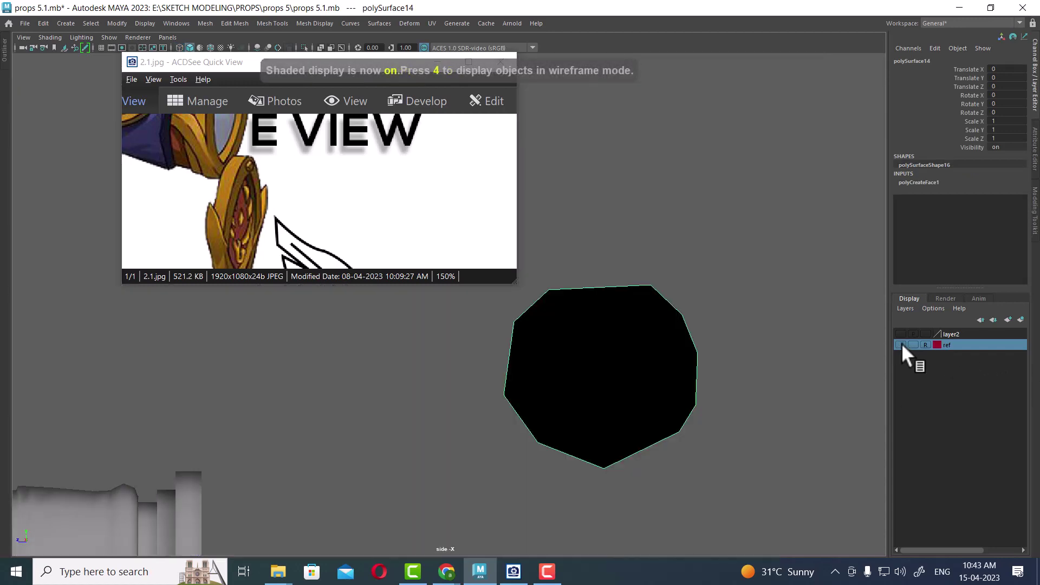
pyautogui.click(902, 345)
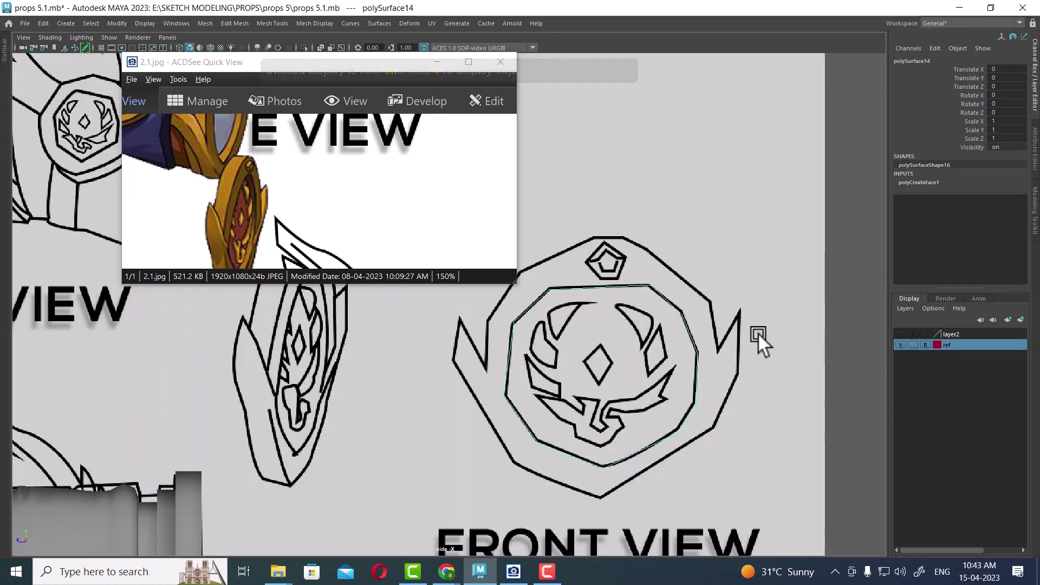
pyautogui.scroll(-2, 759, 333)
pyautogui.rightClick(844, 215)
pyautogui.click(809, 223)
# Step: Extrude the emblem face's border edges outward by 0.347 to widen the ring
pyautogui.moveTo(809, 224); pyautogui.dragTo(453, 485)
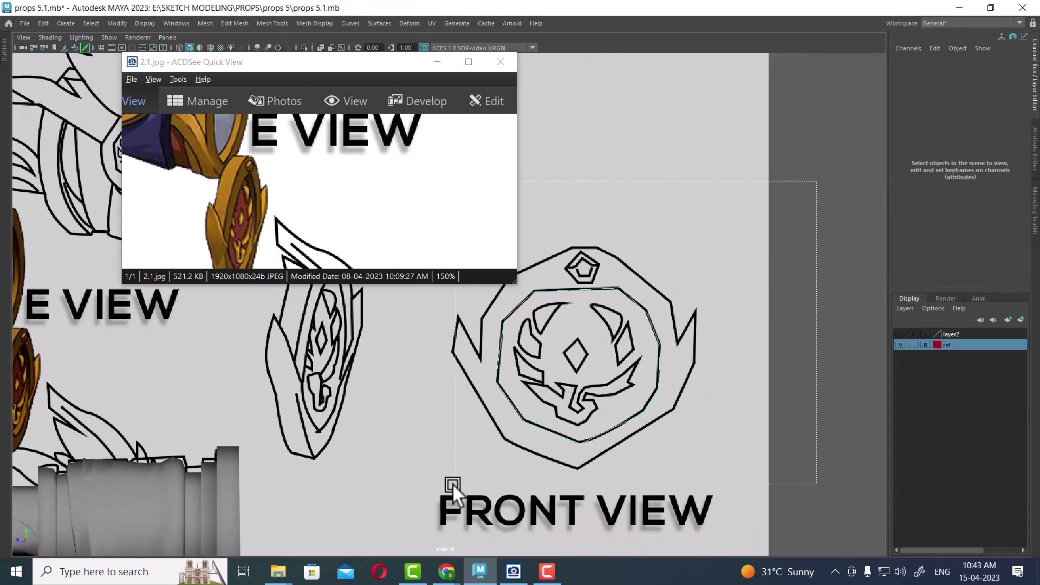
pyautogui.rightClick(807, 227)
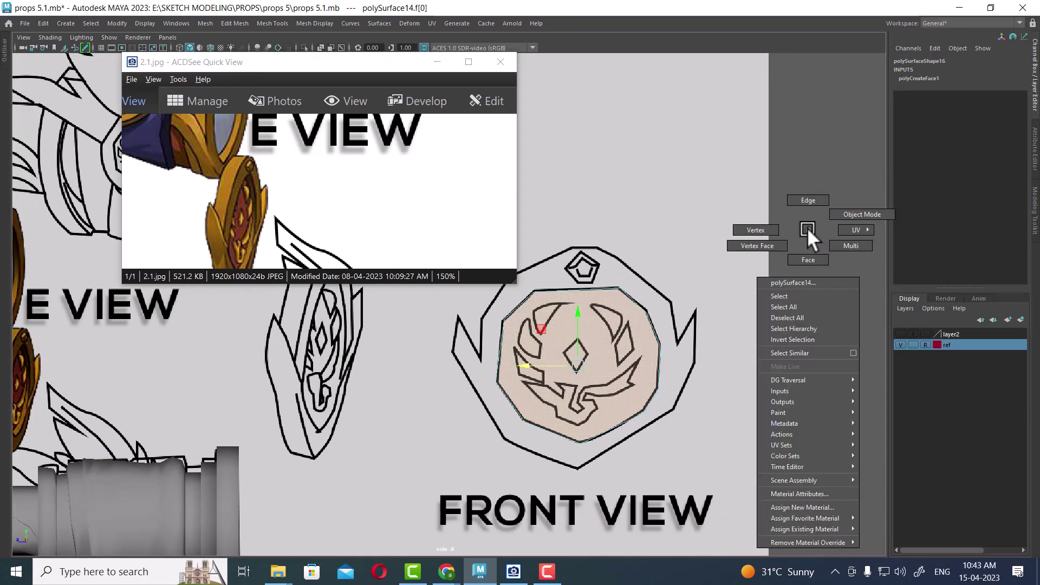
pyautogui.click(807, 228)
pyautogui.moveTo(760, 210); pyautogui.dragTo(424, 517)
pyautogui.keyDown('shift'); pyautogui.moveTo(789, 183); pyautogui.dragTo(789, 218, button='right'); pyautogui.keyUp('shift')
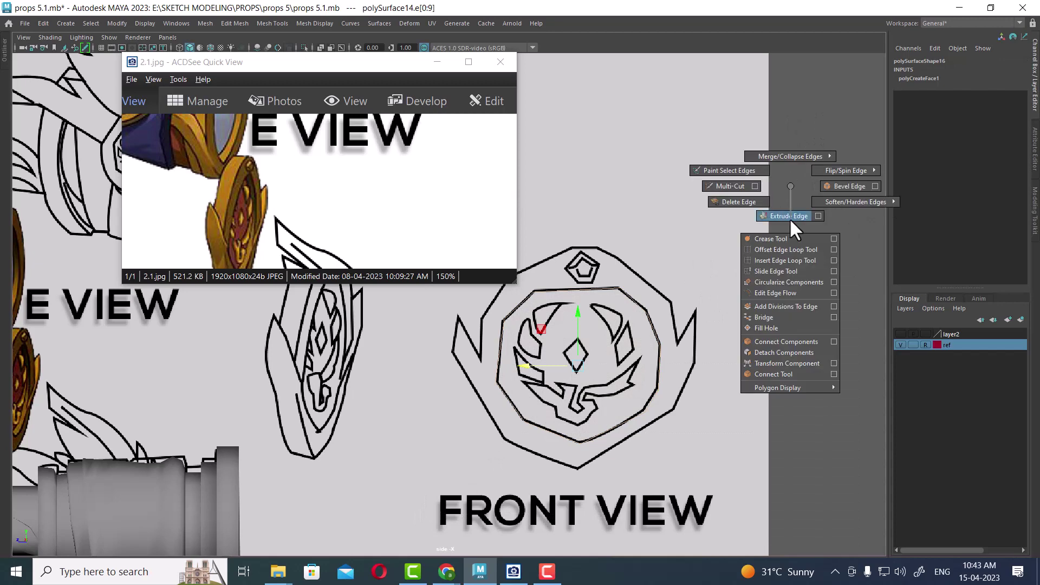
pyautogui.moveTo(574, 254); pyautogui.dragTo(577, 229)
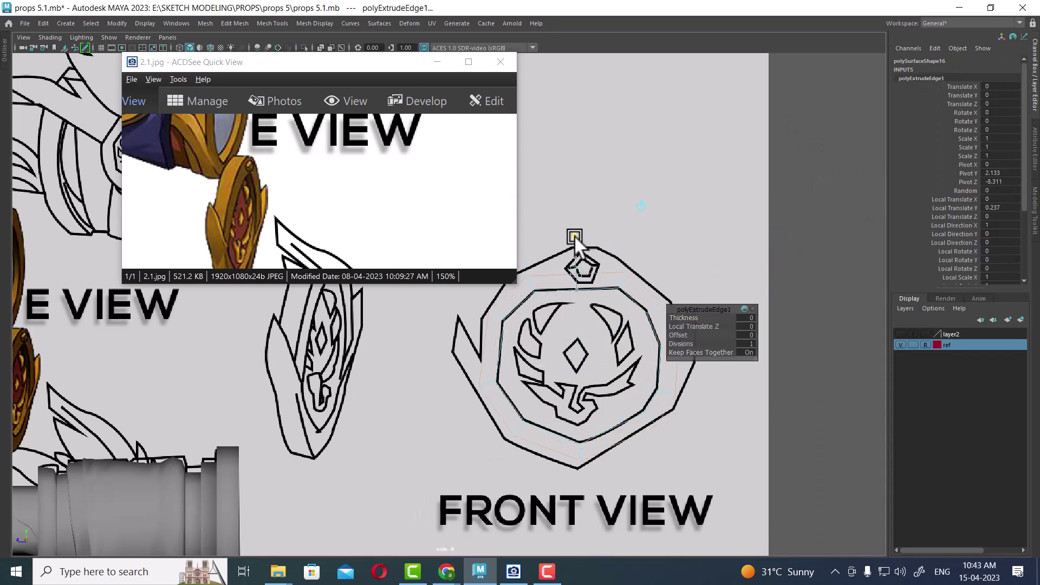
pyautogui.keyDown('alt'); pyautogui.moveTo(588, 314); pyautogui.dragTo(570, 344, button='middle'); pyautogui.keyUp('alt')
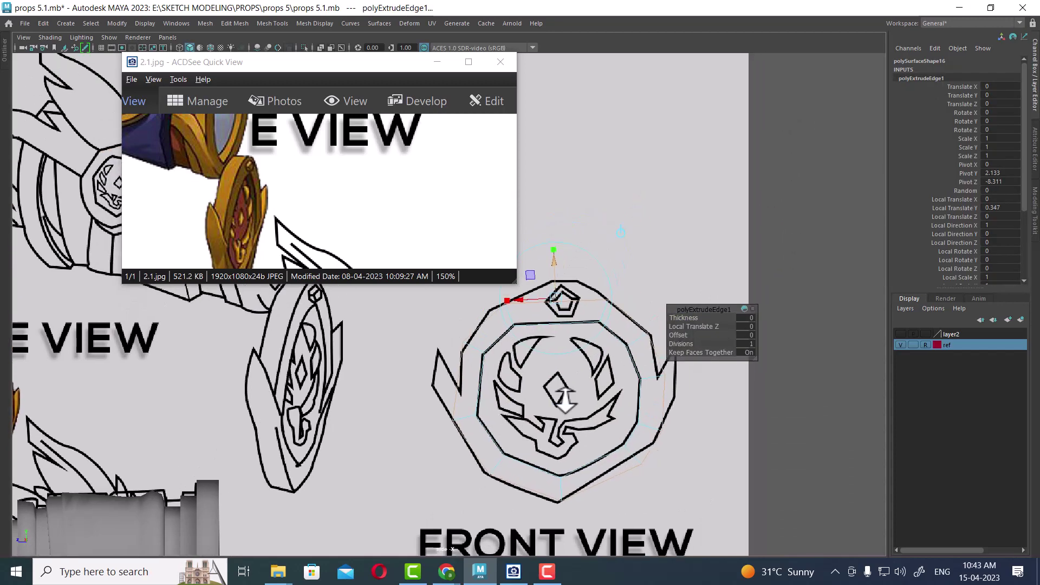
pyautogui.scroll(2, 596, 352)
pyautogui.moveTo(637, 241); pyautogui.dragTo(834, 217, button='right')
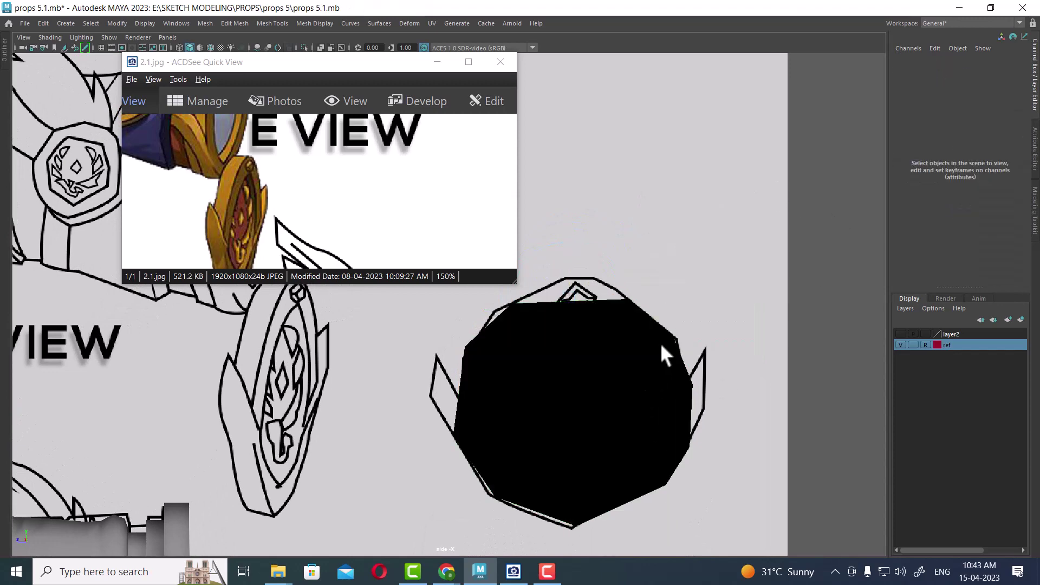
pyautogui.press('Return')
# Step: Move the ring's top and upper-right outline vertices onto the reference lines
pyautogui.scroll(2, 849, 260)
pyautogui.rightClick(851, 270)
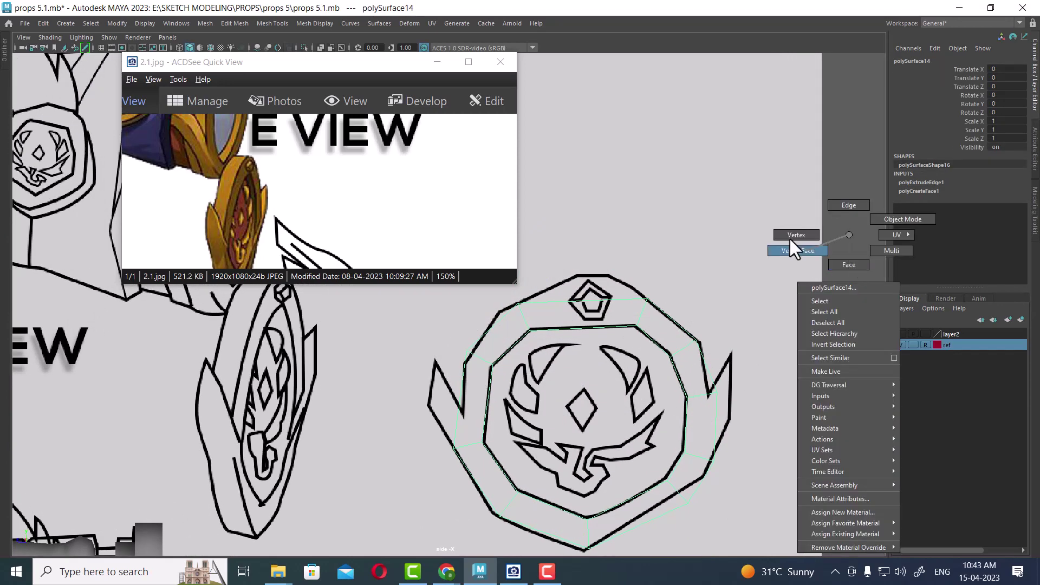
pyautogui.click(790, 239)
pyautogui.scroll(3, 679, 340)
pyautogui.click(546, 303)
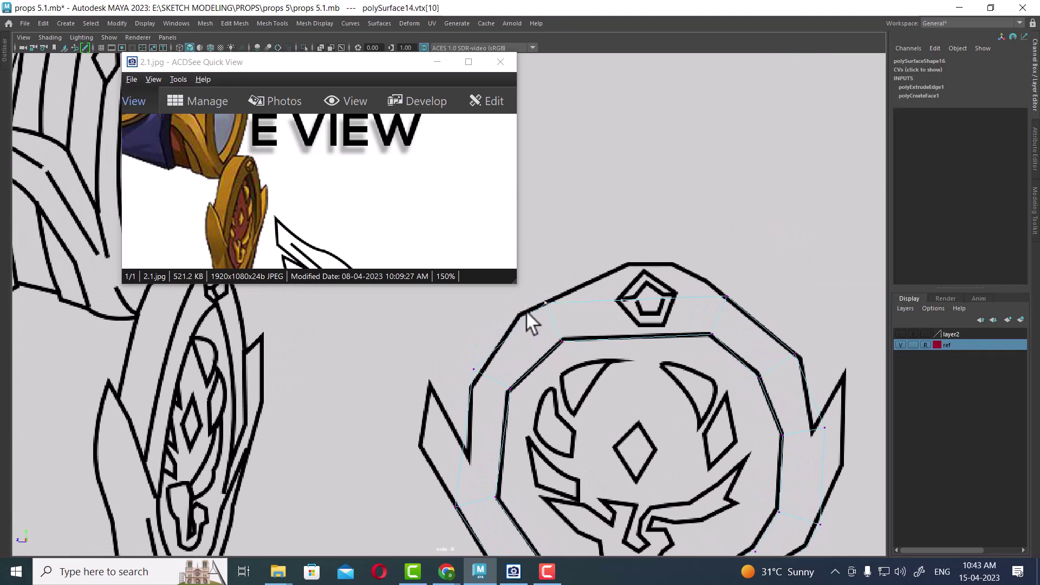
pyautogui.press('w')
pyautogui.moveTo(544, 303); pyautogui.dragTo(520, 314)
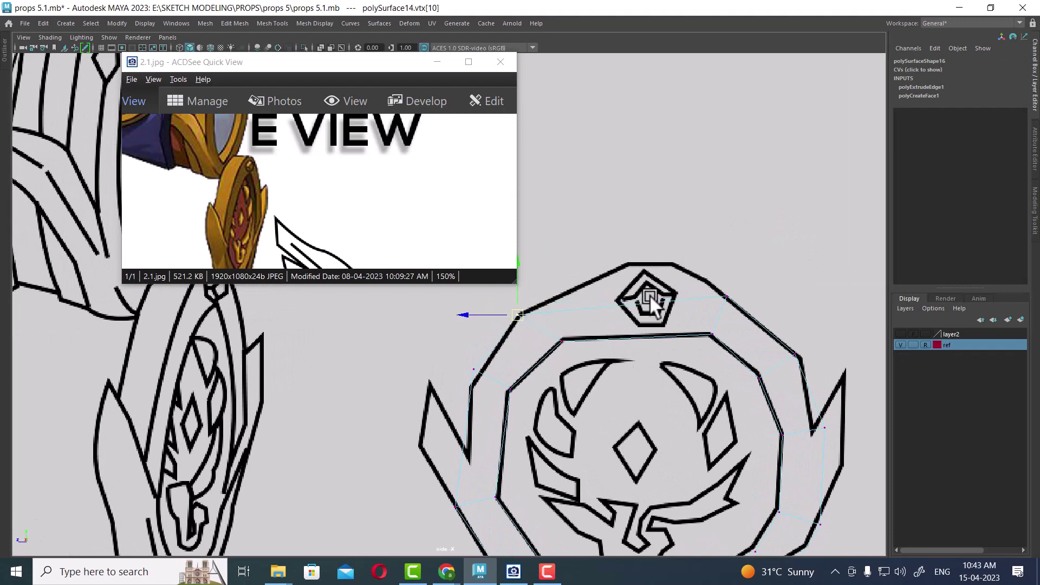
pyautogui.click(726, 296)
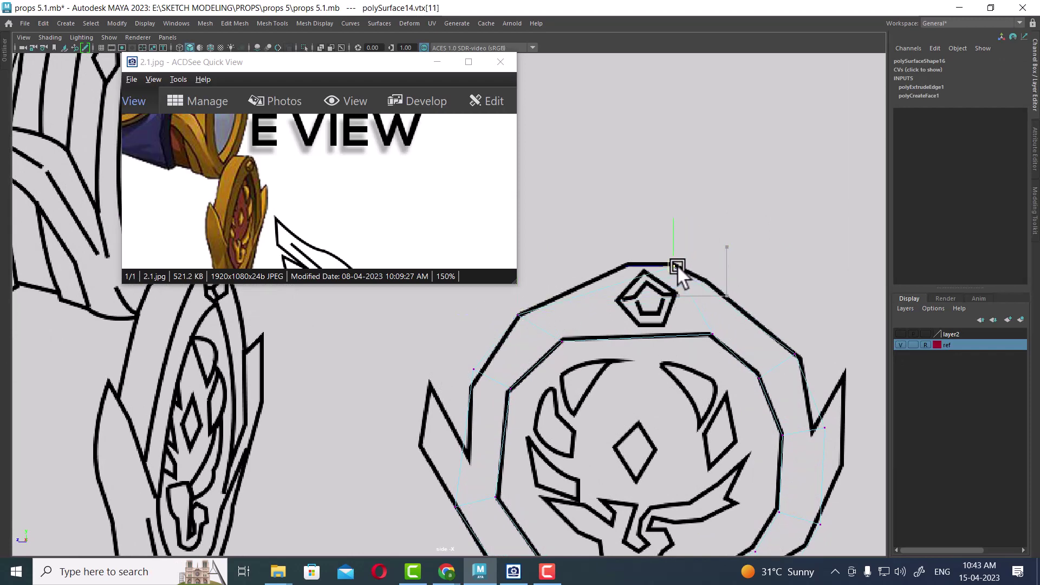
pyautogui.moveTo(678, 264); pyautogui.dragTo(676, 261)
pyautogui.scroll(1, 671, 279)
pyautogui.scroll(1, 776, 313)
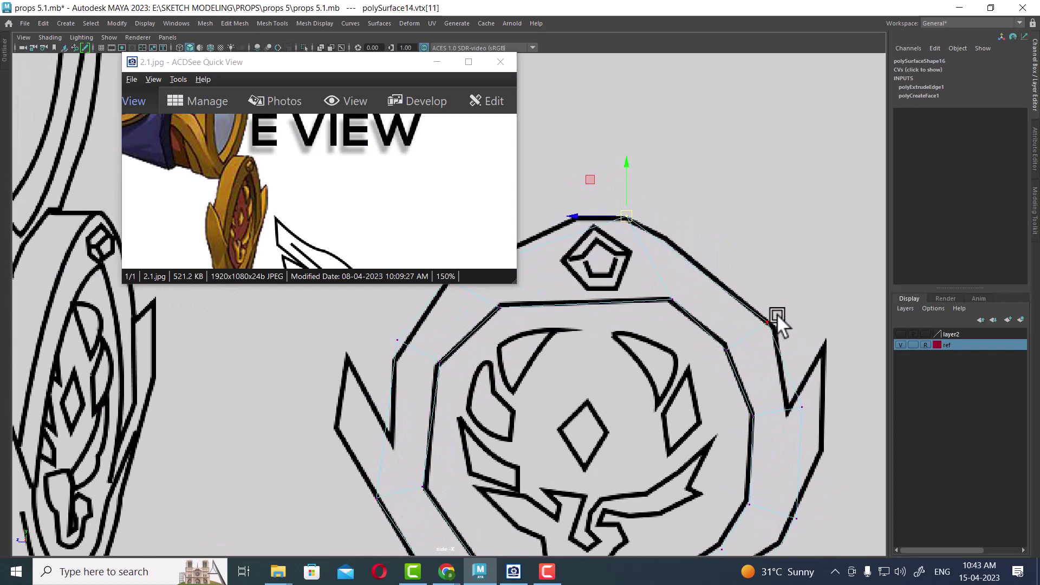
pyautogui.click(776, 313)
pyautogui.moveTo(743, 347); pyautogui.dragTo(773, 326)
# Step: Fit the lower-right and bottom corner vertices onto the reference outline
pyautogui.scroll(-1, 766, 307)
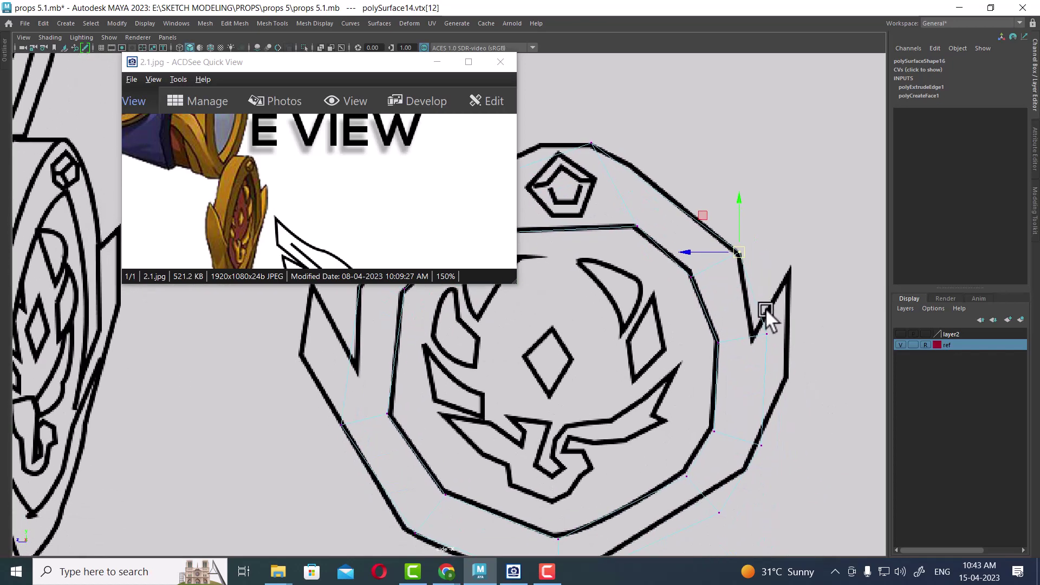
pyautogui.scroll(1, 765, 308)
pyautogui.click(804, 343)
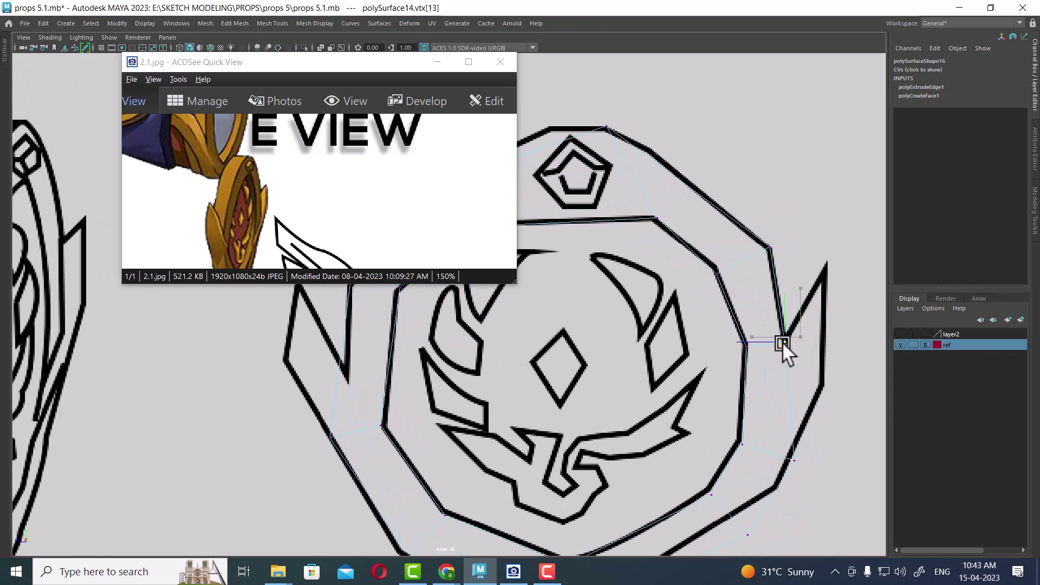
pyautogui.scroll(2, 711, 282)
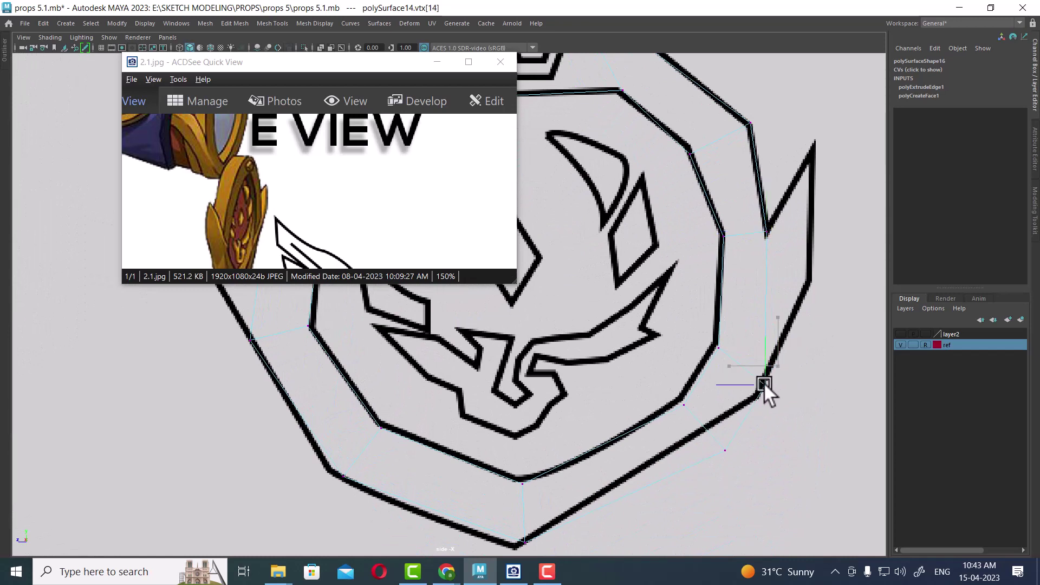
pyautogui.moveTo(763, 382); pyautogui.dragTo(756, 396)
pyautogui.click(704, 470)
pyautogui.keyDown('alt'); pyautogui.moveTo(704, 470); pyautogui.dragTo(697, 382, button='middle'); pyautogui.keyUp('alt')
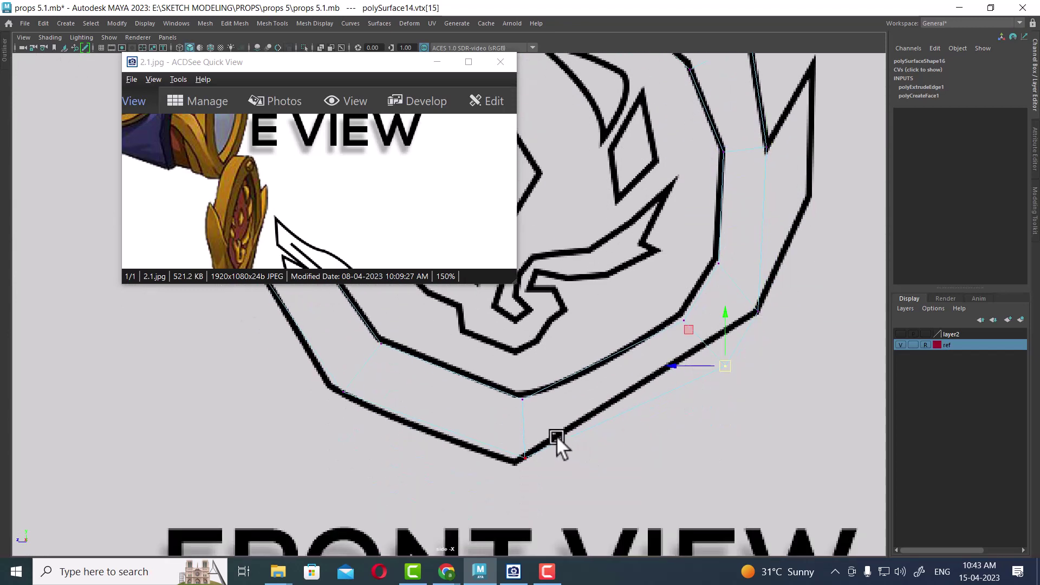
pyautogui.click(524, 458)
pyautogui.moveTo(526, 457); pyautogui.dragTo(518, 464)
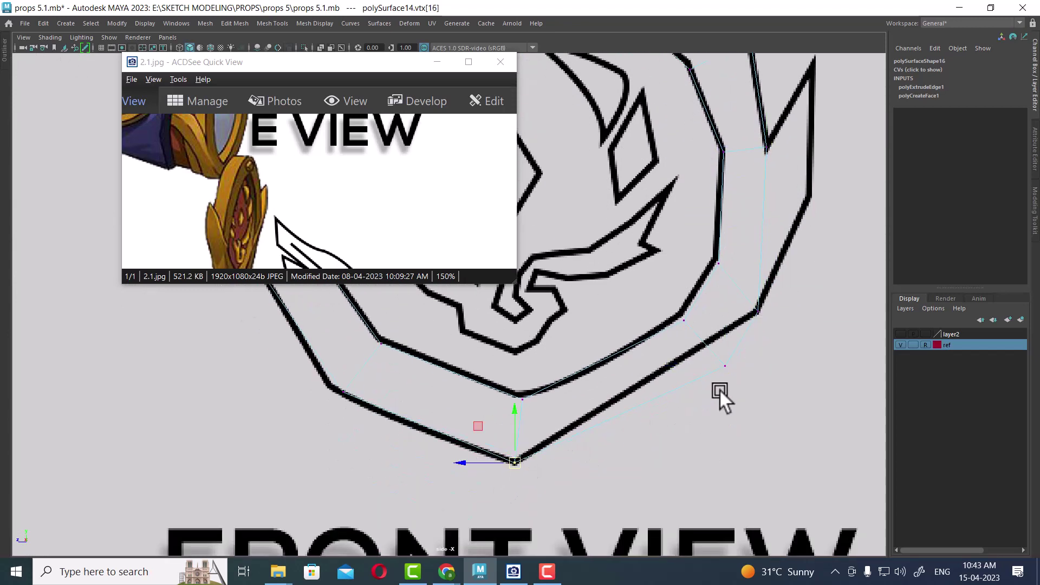
# Step: Move the remaining lower-left and left vertices onto the reference outline
pyautogui.moveTo(694, 409); pyautogui.dragTo(695, 409)
pyautogui.moveTo(728, 362); pyautogui.dragTo(694, 350)
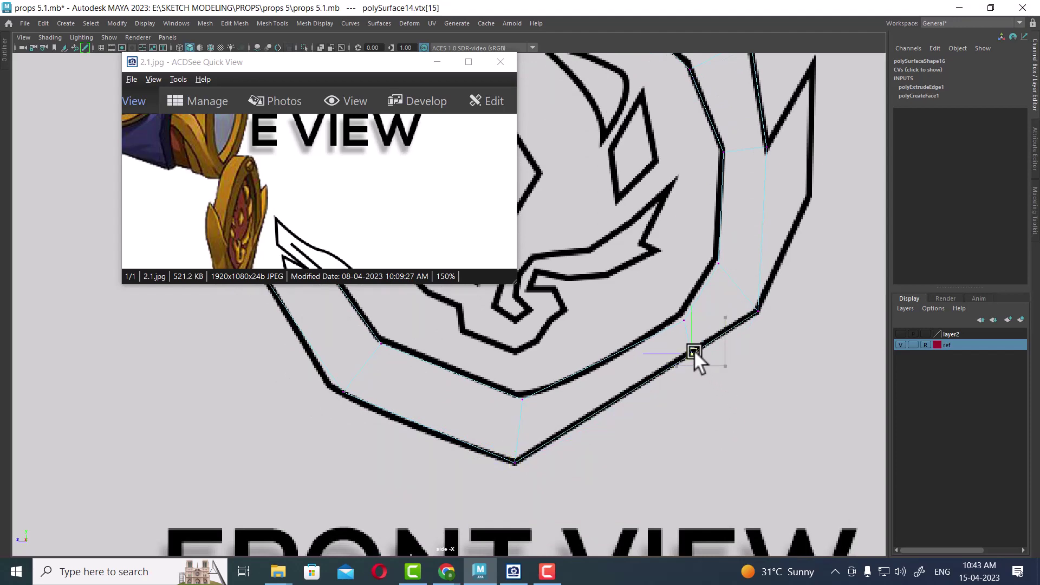
pyautogui.keyDown('alt'); pyautogui.moveTo(599, 406); pyautogui.dragTo(747, 453, button='middle'); pyautogui.keyUp('alt')
pyautogui.click(489, 449)
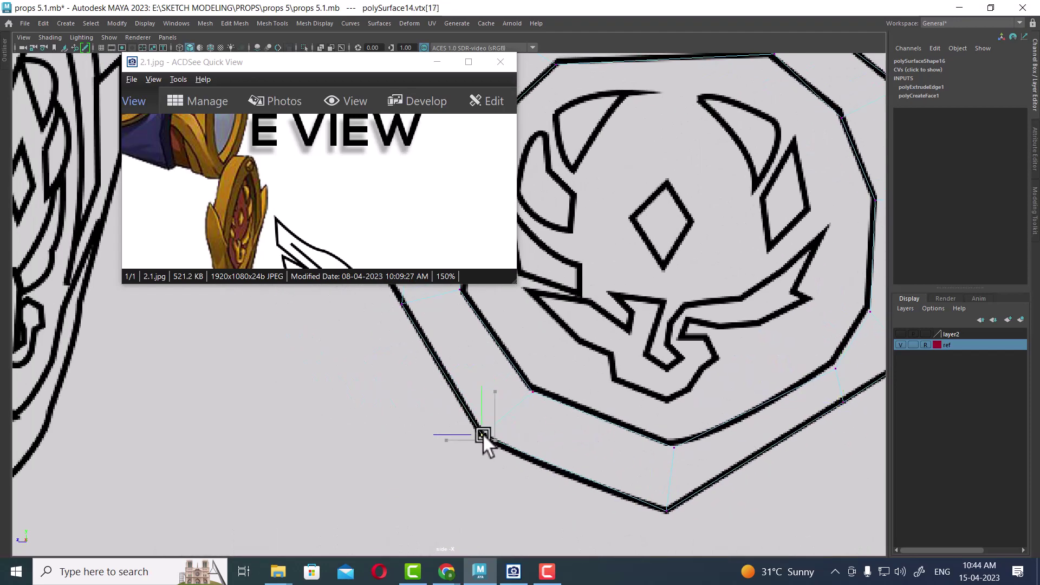
pyautogui.keyDown('alt'); pyautogui.moveTo(479, 431); pyautogui.dragTo(690, 490, button='middle'); pyautogui.keyUp('alt')
pyautogui.moveTo(638, 375)
pyautogui.mouseDown()
pyautogui.moveTo(590, 403)
pyautogui.moveTo(618, 384)
pyautogui.moveTo(620, 399)
pyautogui.mouseUp()
# Step: Add a dividing edge cut across the ring near the top pentagon
pyautogui.click(636, 187)
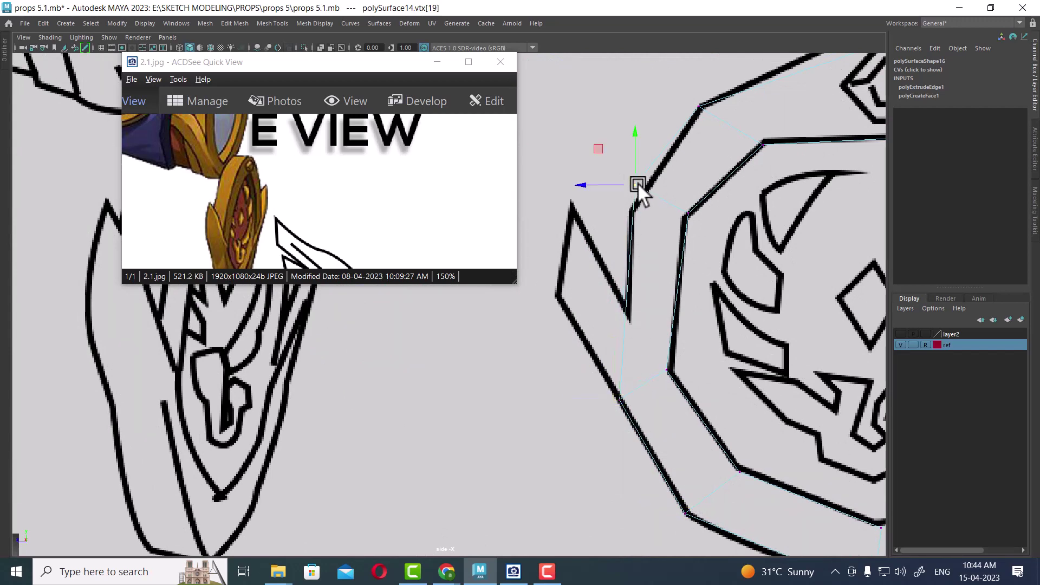
pyautogui.scroll(-2, 632, 209)
pyautogui.scroll(-3, 681, 353)
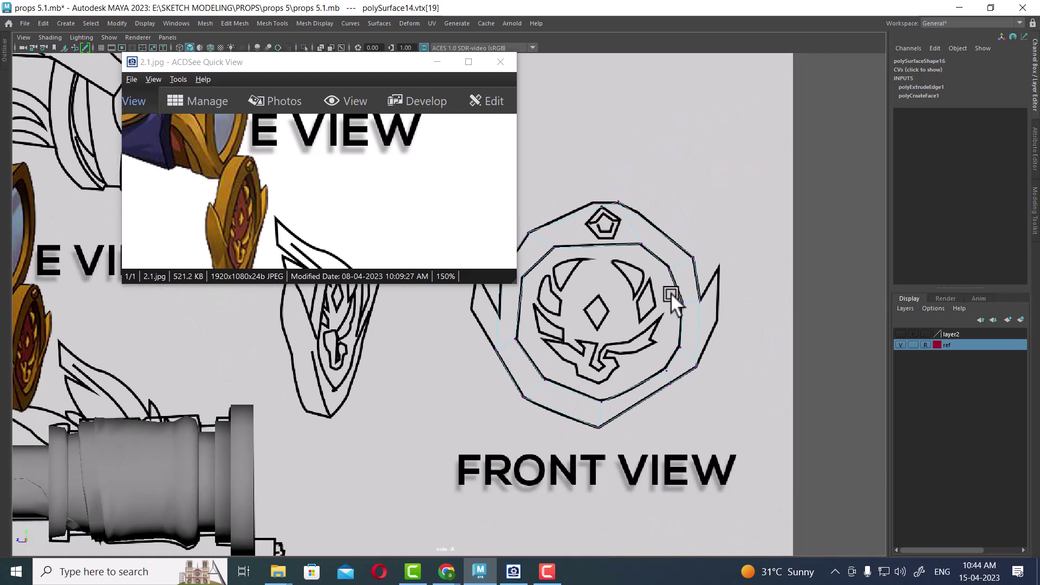
pyautogui.scroll(1, 670, 292)
pyautogui.scroll(1, 674, 265)
pyautogui.scroll(2, 697, 308)
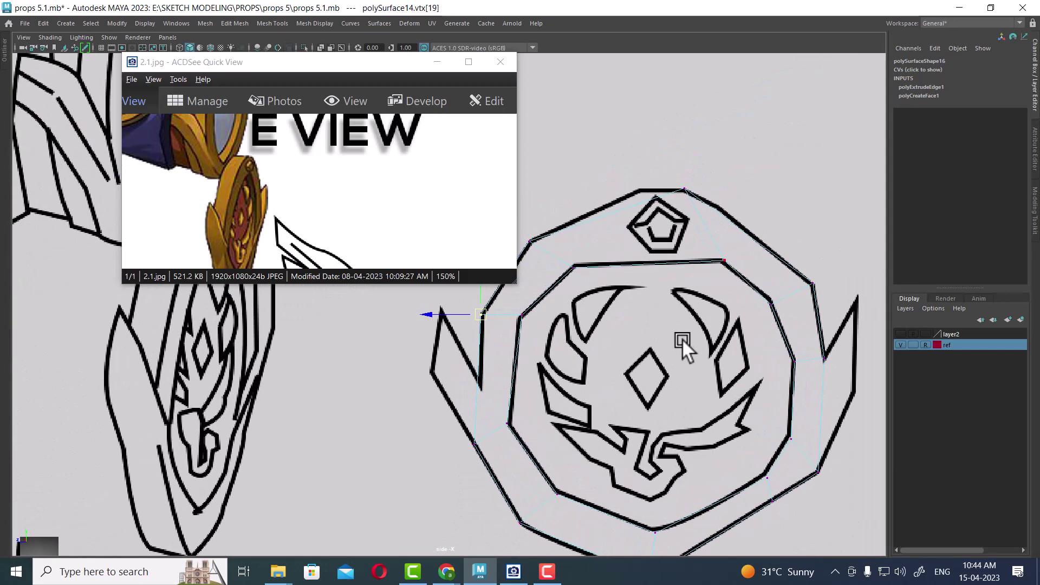
pyautogui.rightClick(686, 236)
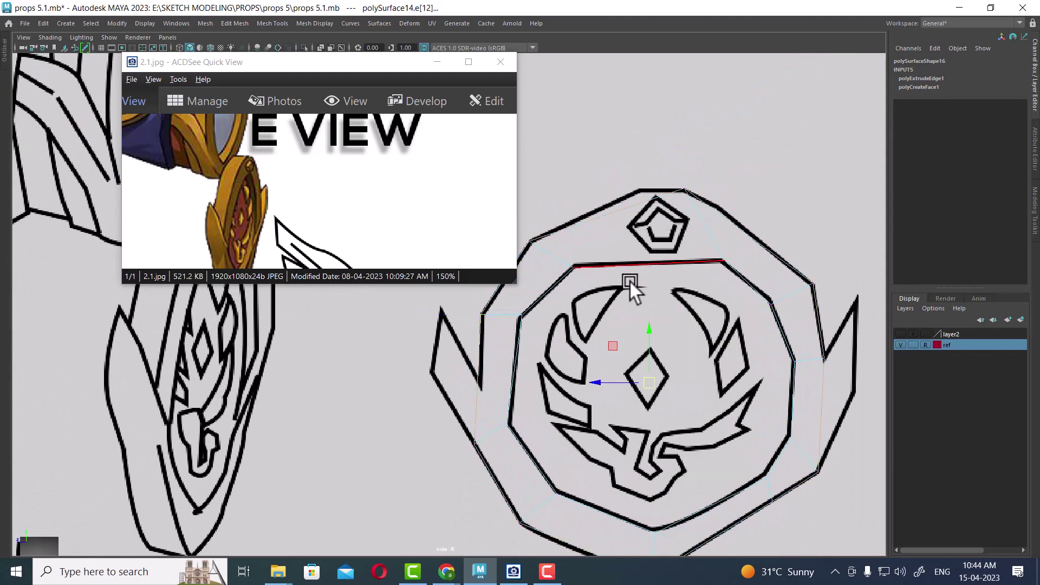
pyautogui.click(629, 264)
pyautogui.keyDown('shift'); pyautogui.moveTo(709, 213); pyautogui.dragTo(672, 258, button='right'); pyautogui.keyUp('shift')
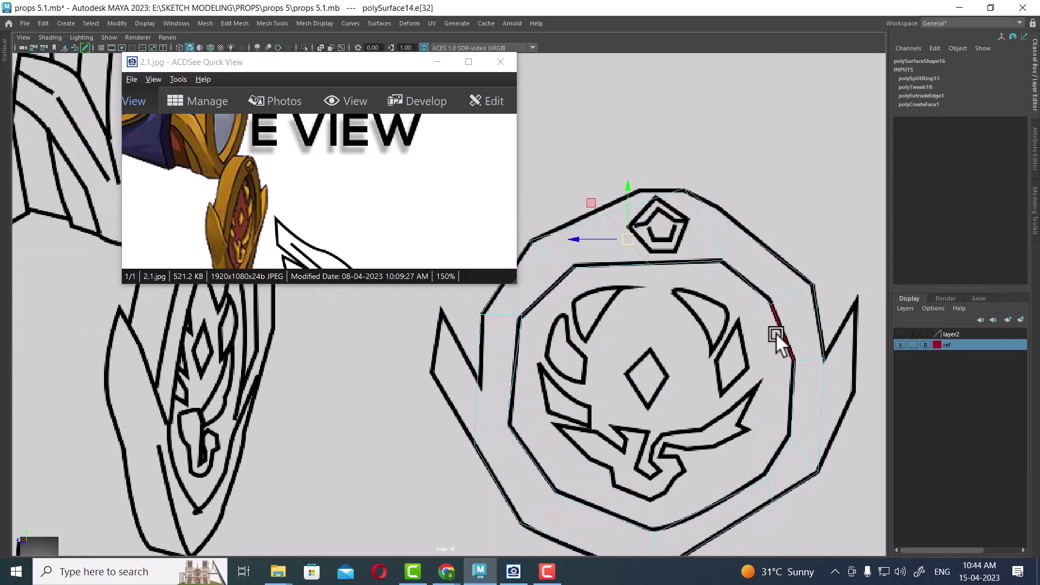
pyautogui.click(620, 181)
pyautogui.scroll(2, 653, 304)
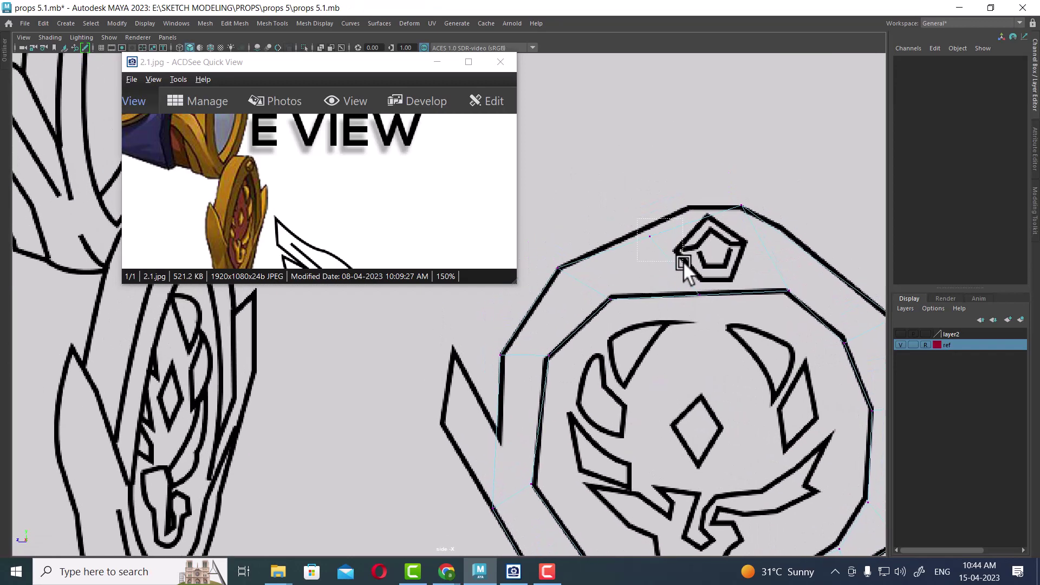
pyautogui.moveTo(684, 262); pyautogui.dragTo(653, 239)
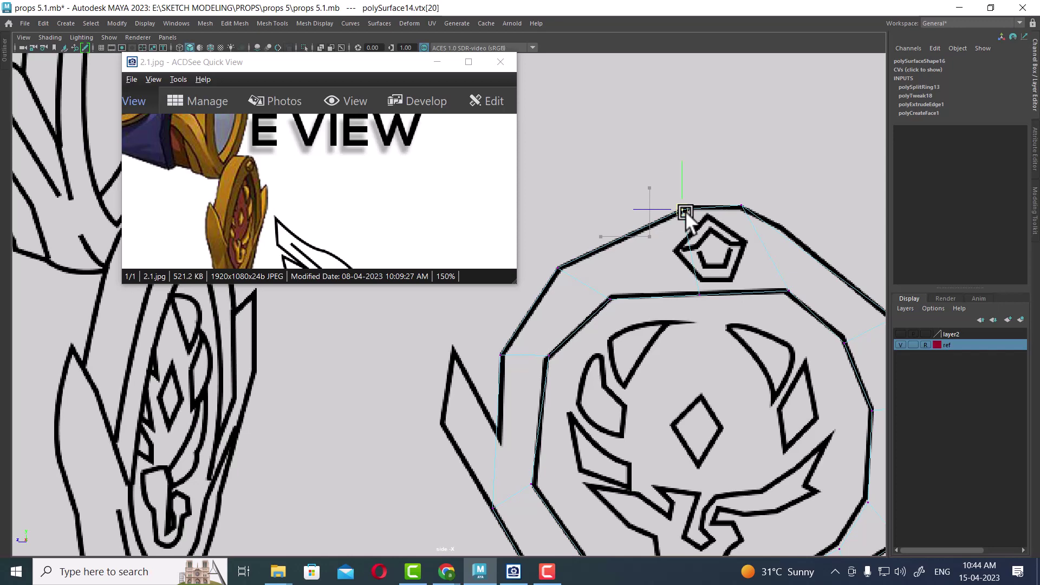
# Step: Reverse the ring's face normals, hiding the reference layer while checking
pyautogui.scroll(-2, 691, 371)
pyautogui.scroll(-3, 691, 371)
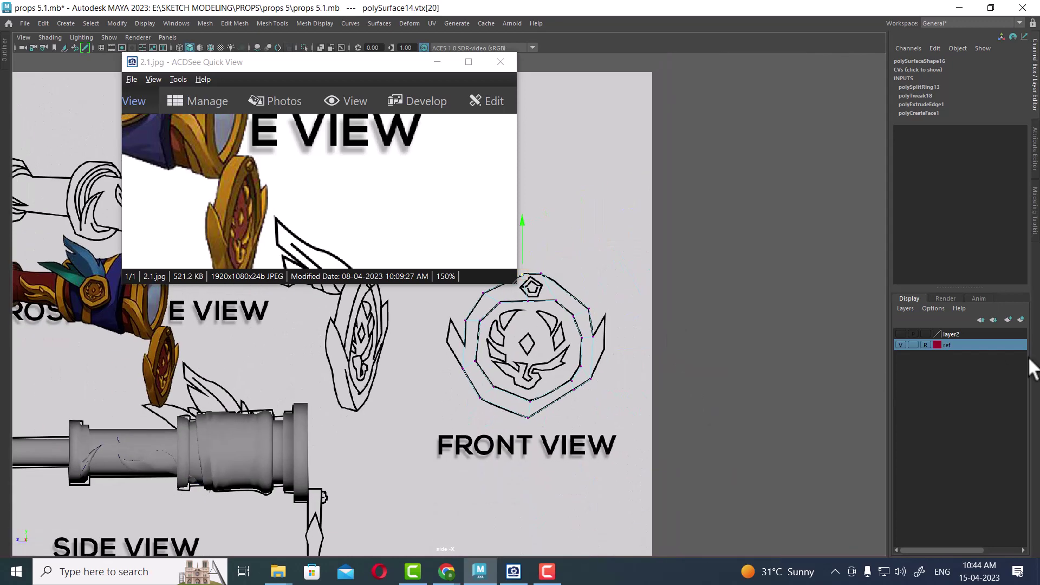
pyautogui.click(901, 345)
pyautogui.moveTo(579, 234); pyautogui.dragTo(600, 248, button='right')
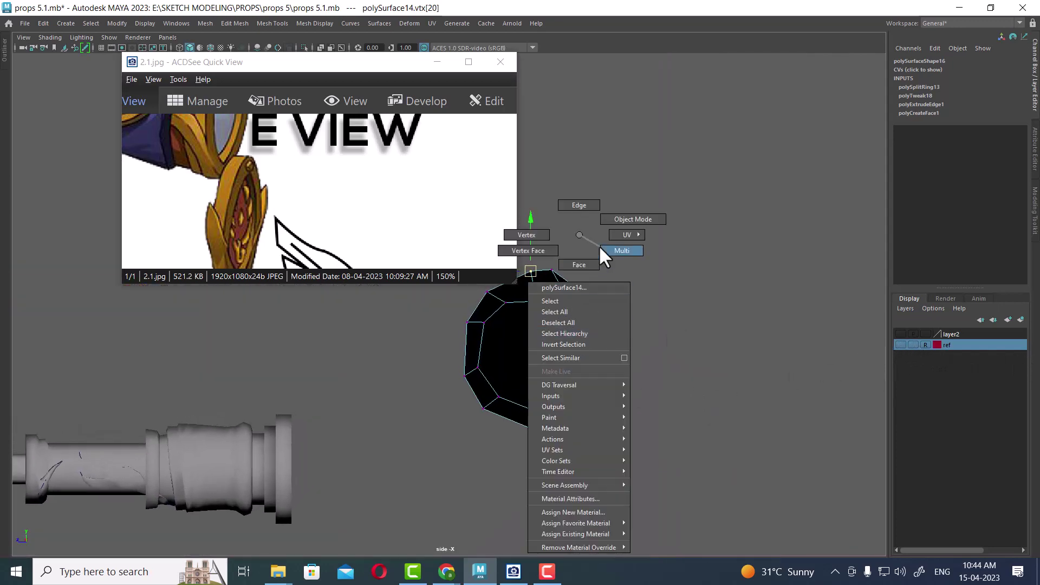
pyautogui.click(545, 325)
pyautogui.keyDown('shift'); pyautogui.rightClick(570, 287); pyautogui.keyUp('shift')
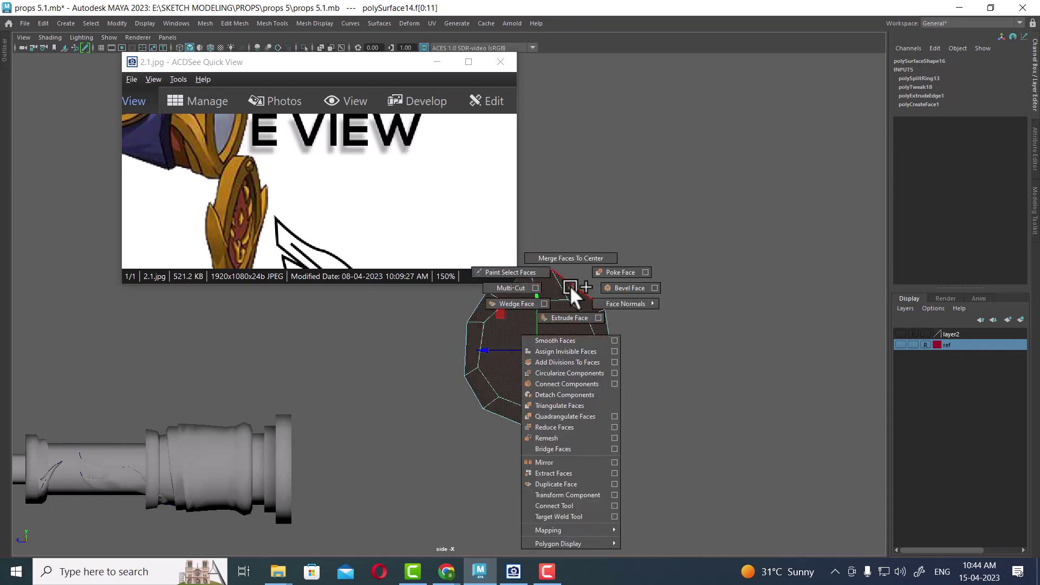
pyautogui.keyDown('shift'); pyautogui.moveTo(570, 285); pyautogui.dragTo(726, 304, button='right'); pyautogui.keyUp('shift')
pyautogui.click(900, 345)
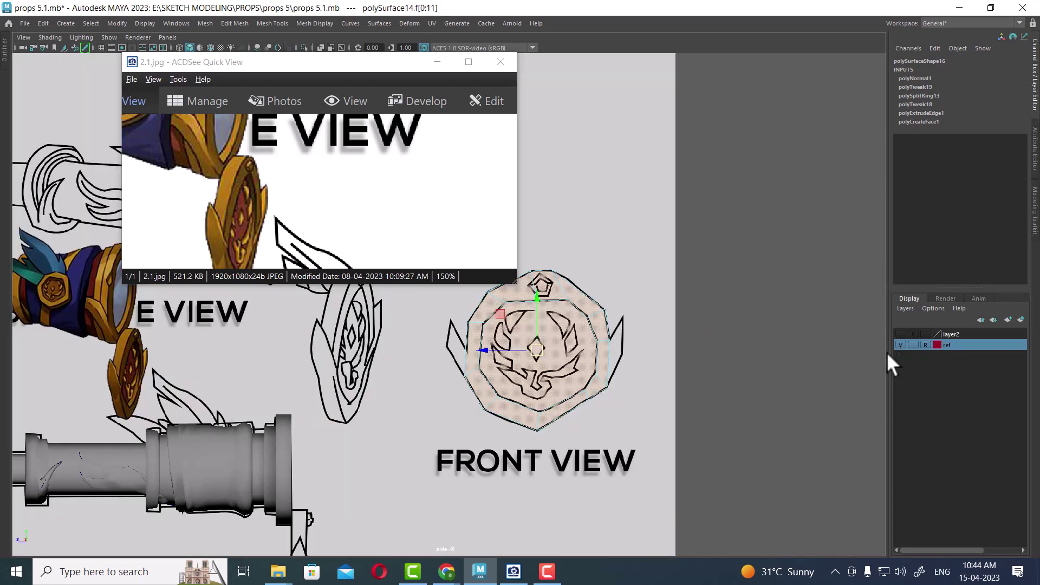
pyautogui.click(792, 186)
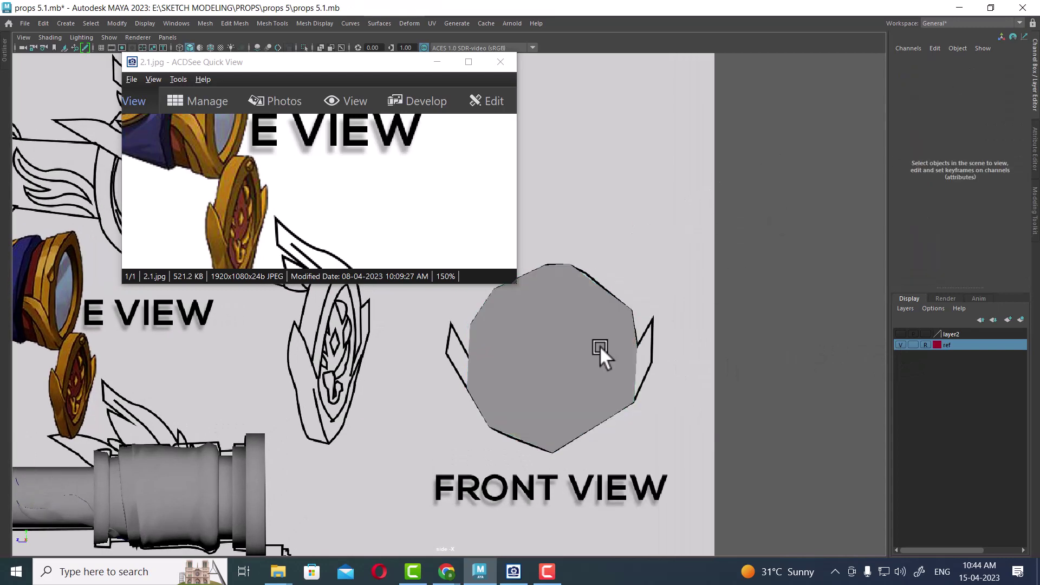
# Step: Reframe the emblem to show all reference views and move ACDSee lower left
pyautogui.click(625, 352)
pyautogui.scroll(2, 684, 552)
pyautogui.keyDown('alt'); pyautogui.moveTo(659, 381); pyautogui.dragTo(667, 394, button='middle'); pyautogui.keyUp('alt')
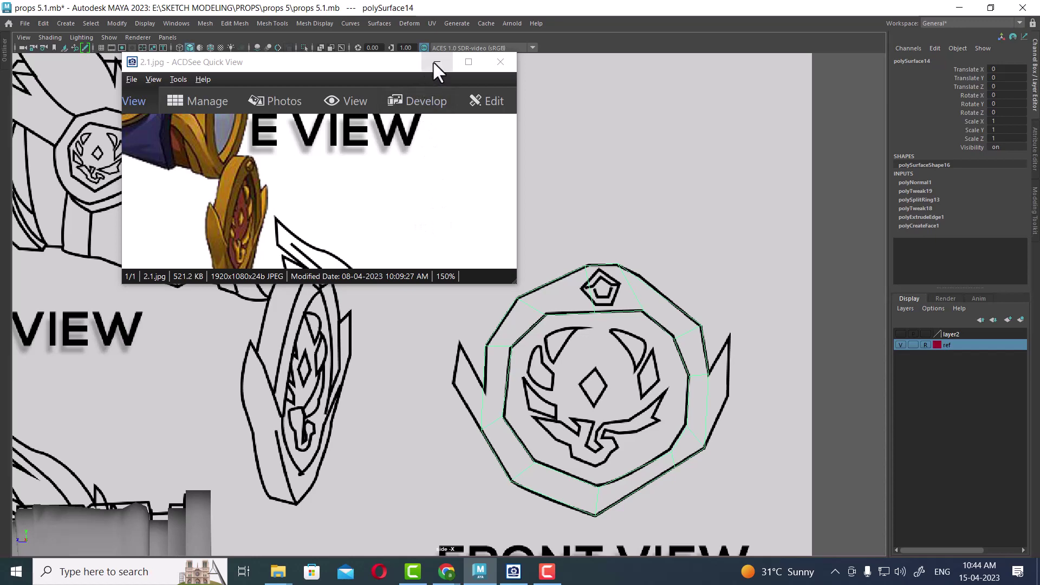
pyautogui.moveTo(423, 161)
pyautogui.mouseDown()
pyautogui.moveTo(232, 168)
pyautogui.moveTo(414, 169)
pyautogui.mouseUp()
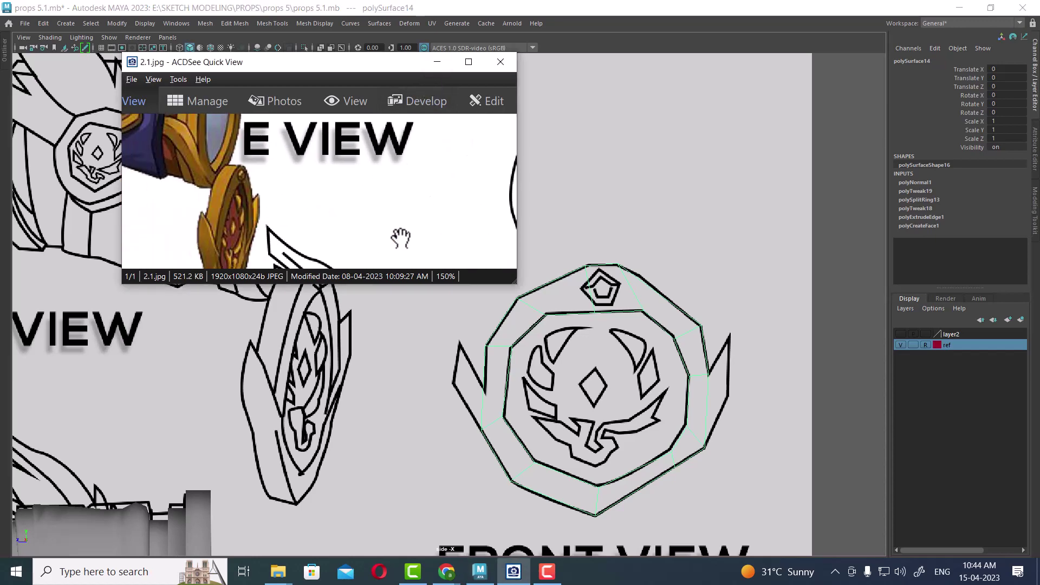
pyautogui.moveTo(401, 237)
pyautogui.mouseDown()
pyautogui.moveTo(201, 238)
pyautogui.moveTo(194, 251)
pyautogui.moveTo(347, 239)
pyautogui.mouseUp()
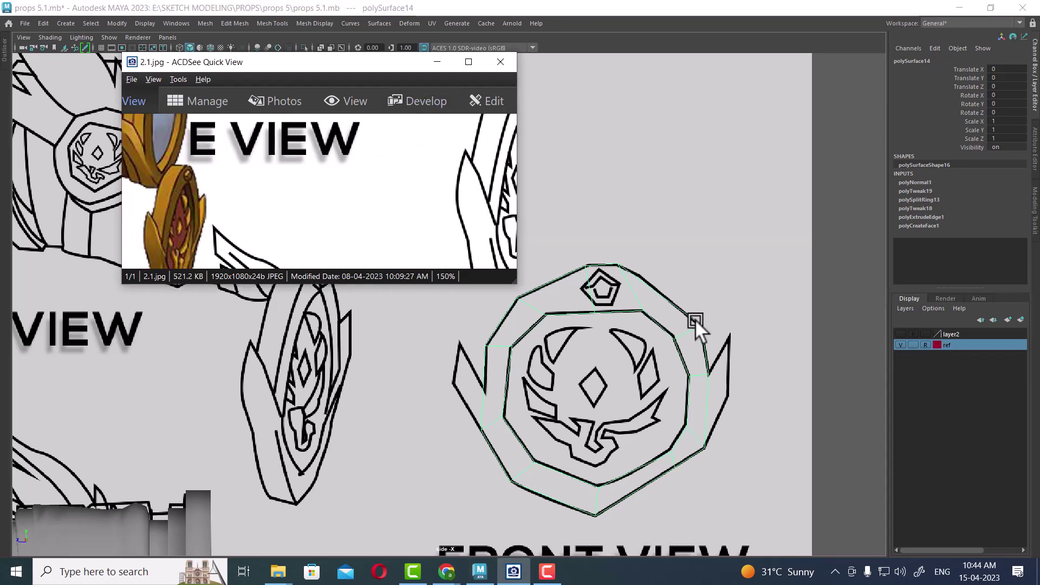
pyautogui.keyDown('alt'); pyautogui.moveTo(695, 319); pyautogui.dragTo(702, 337, button='right'); pyautogui.keyUp('alt')
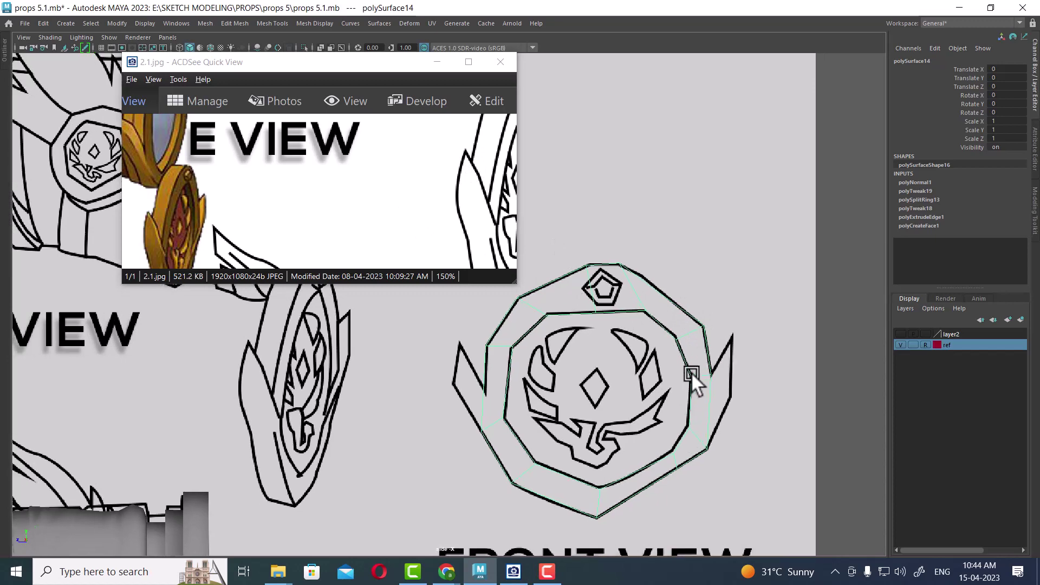
pyautogui.moveTo(691, 372)
pyautogui.keyDown('alt'); pyautogui.mouseDown(button='right')
pyautogui.moveTo(607, 323)
pyautogui.moveTo(697, 425)
pyautogui.moveTo(782, 404)
pyautogui.mouseUp(button='right'); pyautogui.keyUp('alt')
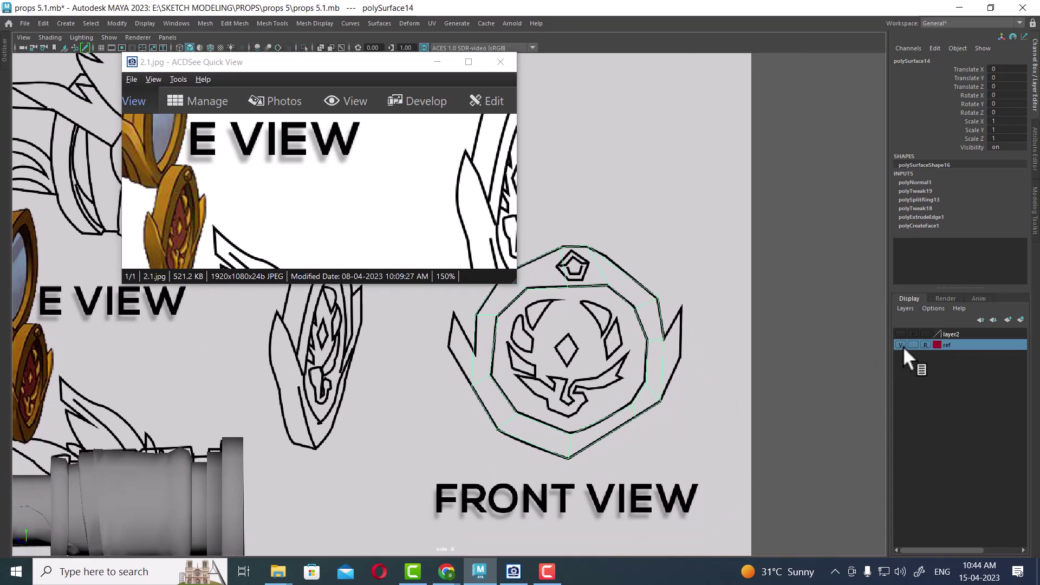
pyautogui.moveTo(677, 390)
pyautogui.keyDown('alt'); pyautogui.mouseDown(button='right')
pyautogui.moveTo(601, 385)
pyautogui.moveTo(549, 359)
pyautogui.moveTo(668, 434)
pyautogui.mouseUp(button='right'); pyautogui.keyUp('alt')
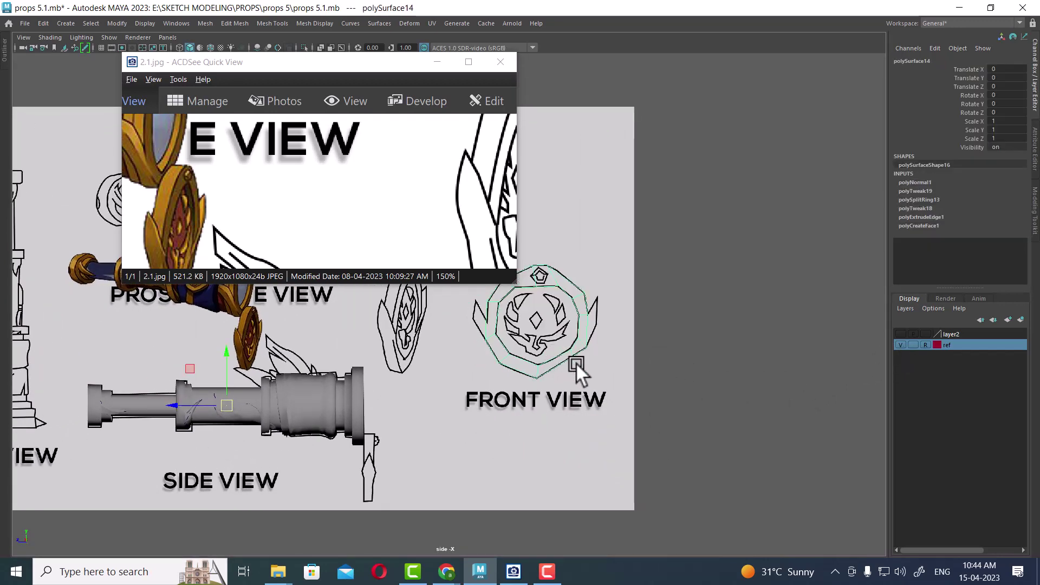
pyautogui.moveTo(361, 73); pyautogui.dragTo(273, 132)
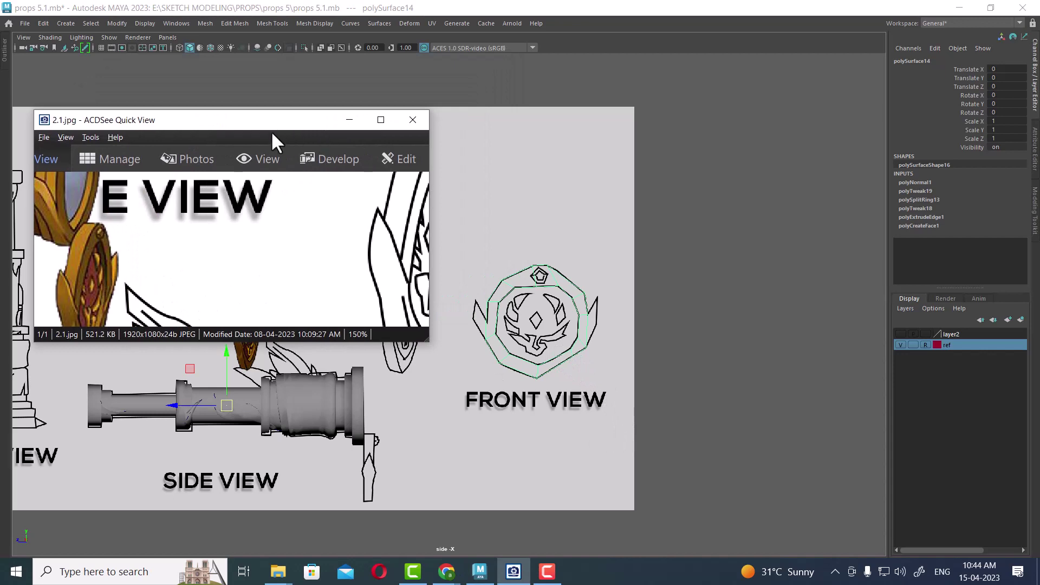
# Step: Centre the emblem ring's pivot on the emblem
pyautogui.click(117, 23)
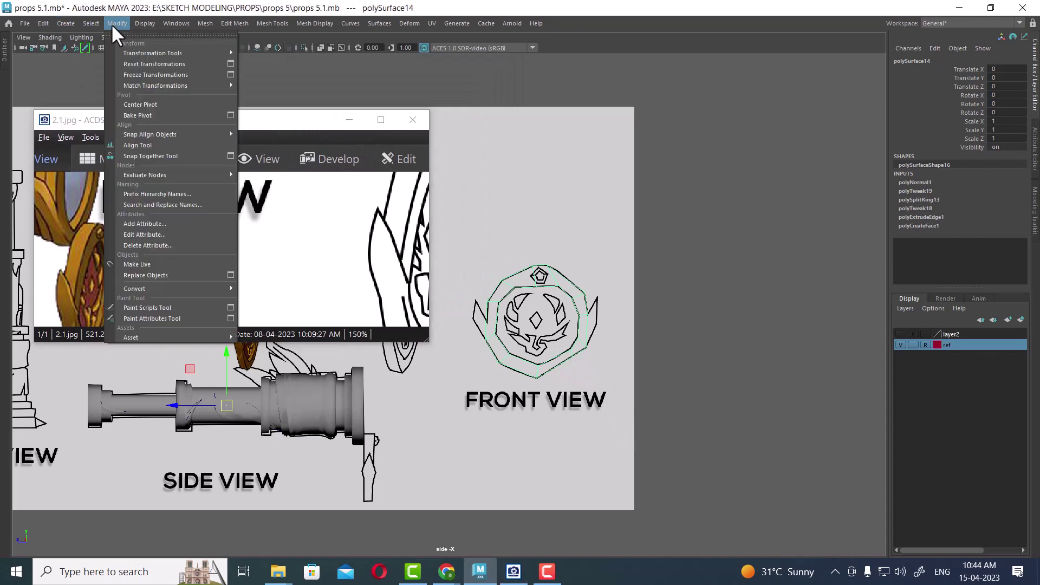
pyautogui.click(175, 104)
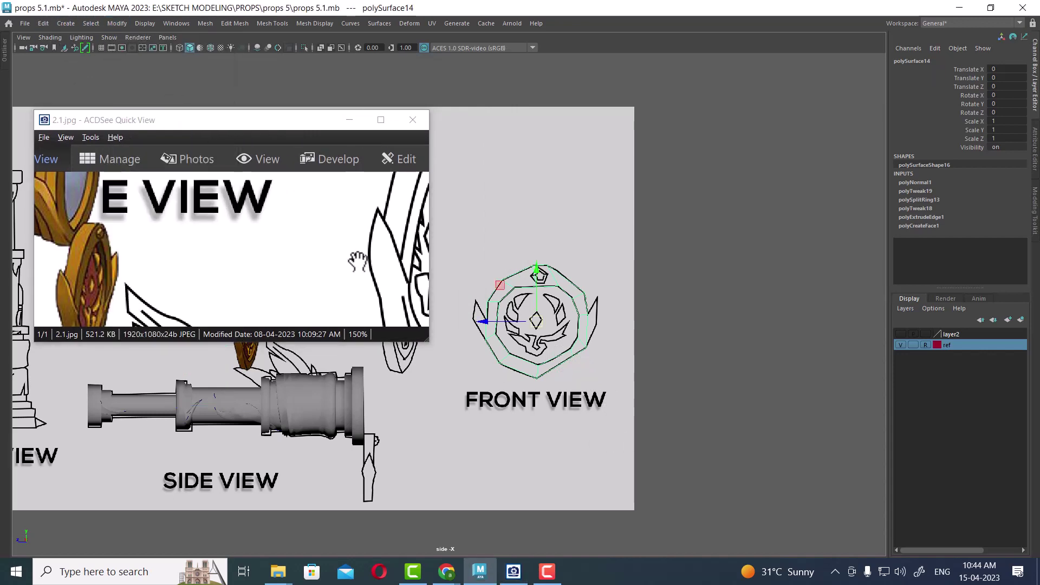
pyautogui.scroll(1, 677, 355)
pyautogui.scroll(1, 589, 360)
pyautogui.scroll(1, 590, 360)
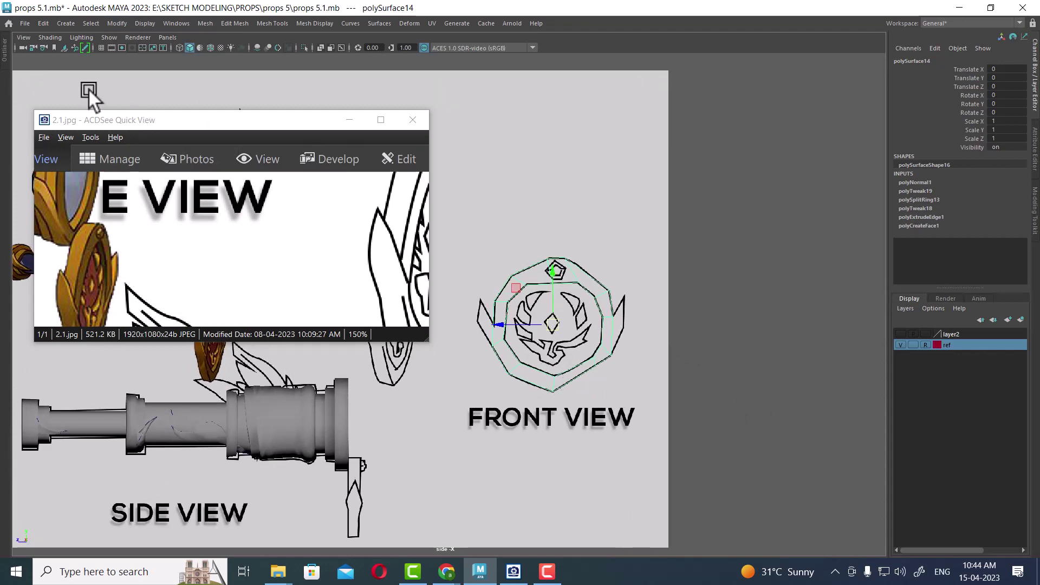
# Step: In Duplicate Special options, set the copy type to Instance
pyautogui.click(40, 23)
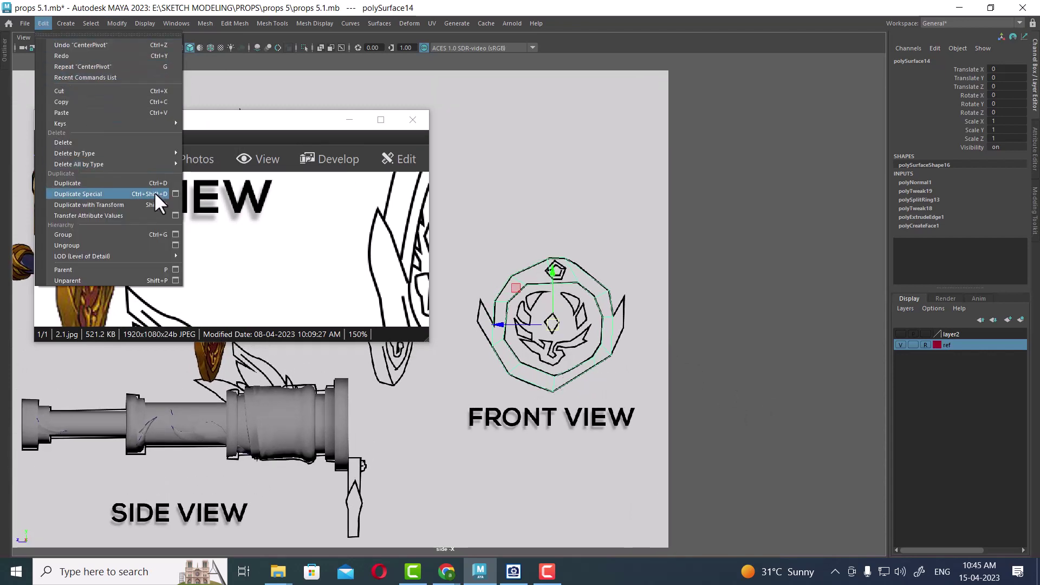
pyautogui.click(176, 193)
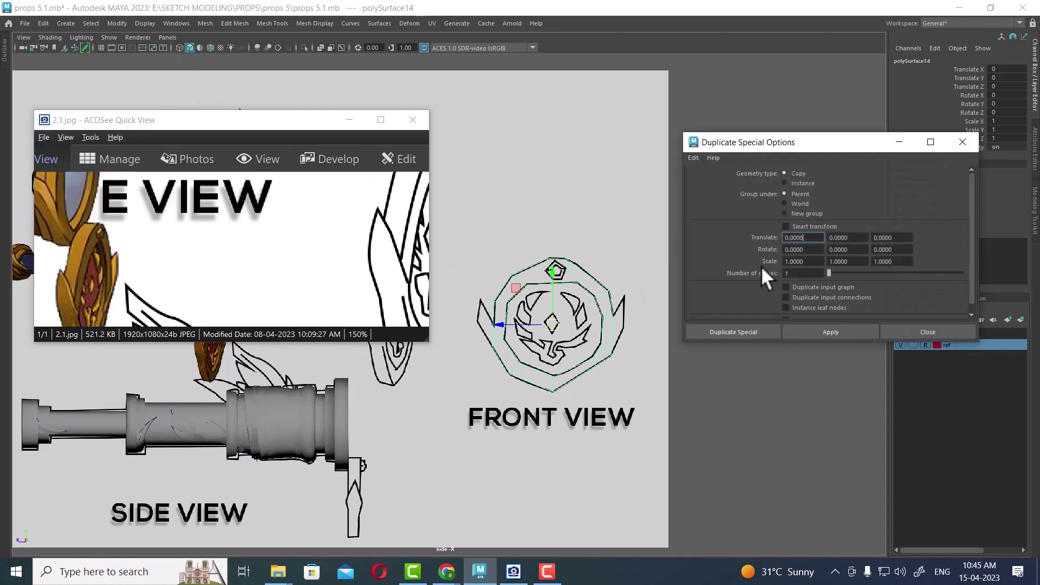
pyautogui.click(803, 183)
pyautogui.click(817, 332)
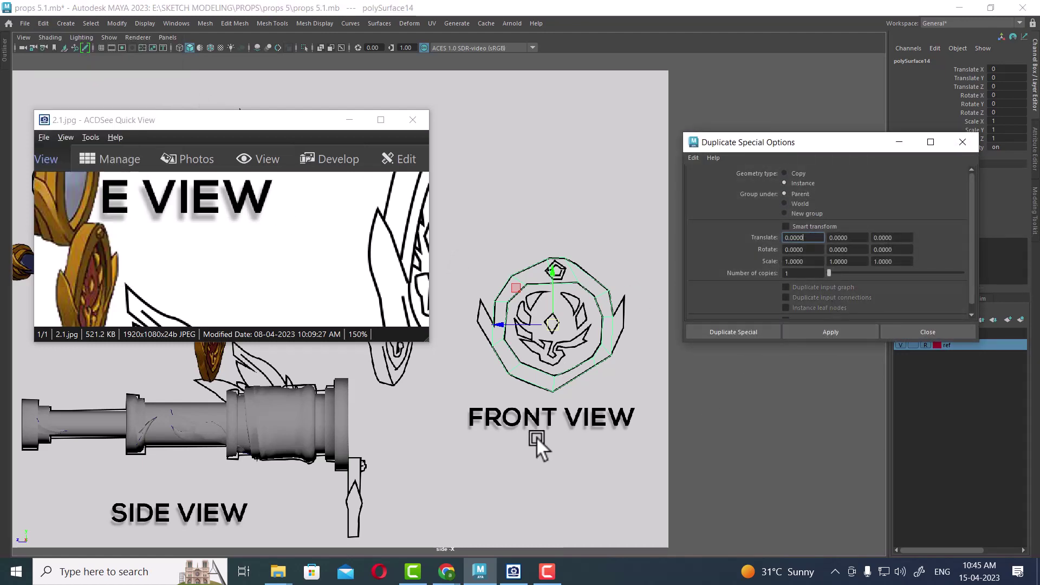
pyautogui.scroll(-1, 537, 437)
pyautogui.moveTo(888, 140); pyautogui.dragTo(575, 80)
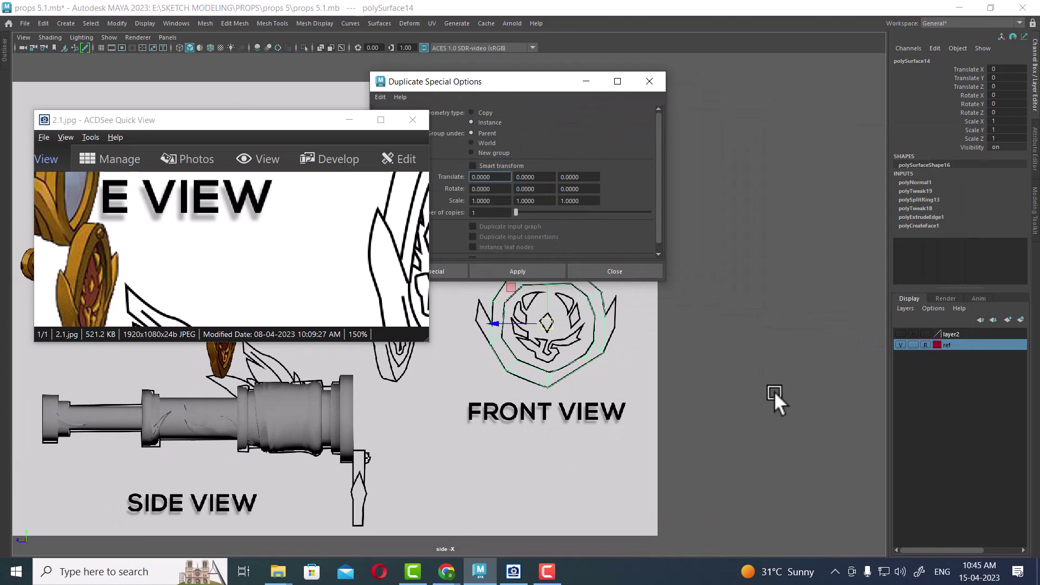
pyautogui.keyDown('alt'); pyautogui.moveTo(775, 391); pyautogui.dragTo(770, 453, button='middle'); pyautogui.keyUp('alt')
# Step: Set Duplicate Special Rotate Y to -90 and apply to create the turned copy
pyautogui.press('e')
pyautogui.moveTo(574, 394); pyautogui.dragTo(589, 391)
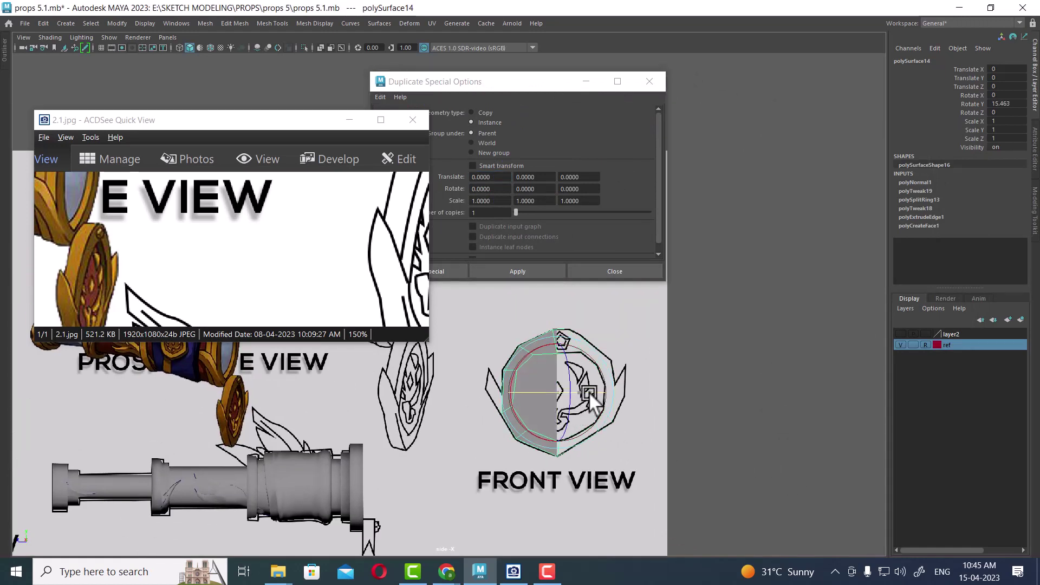
pyautogui.hotkey('ctrl', 'z')
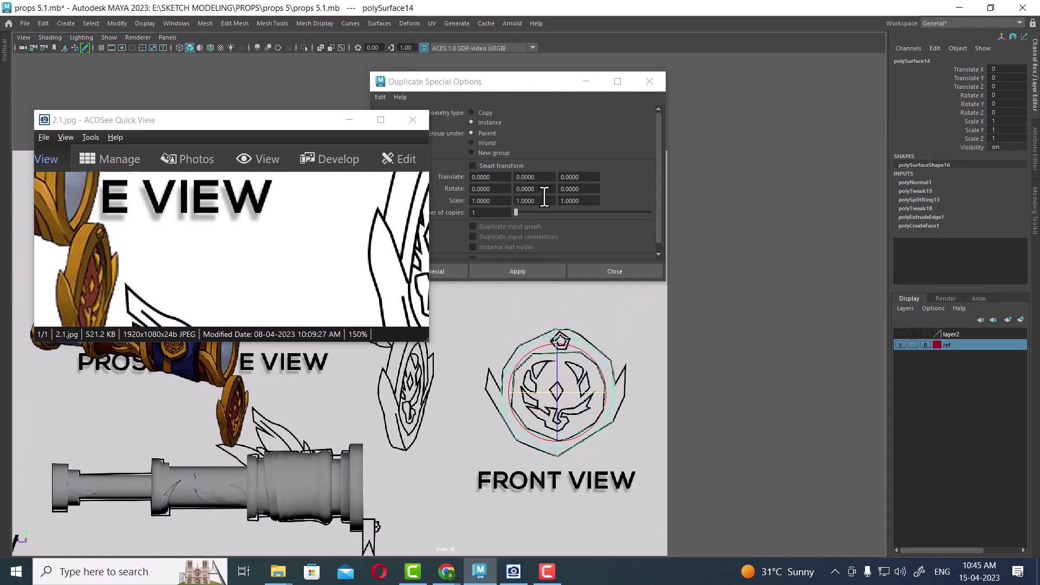
pyautogui.doubleClick(542, 189)
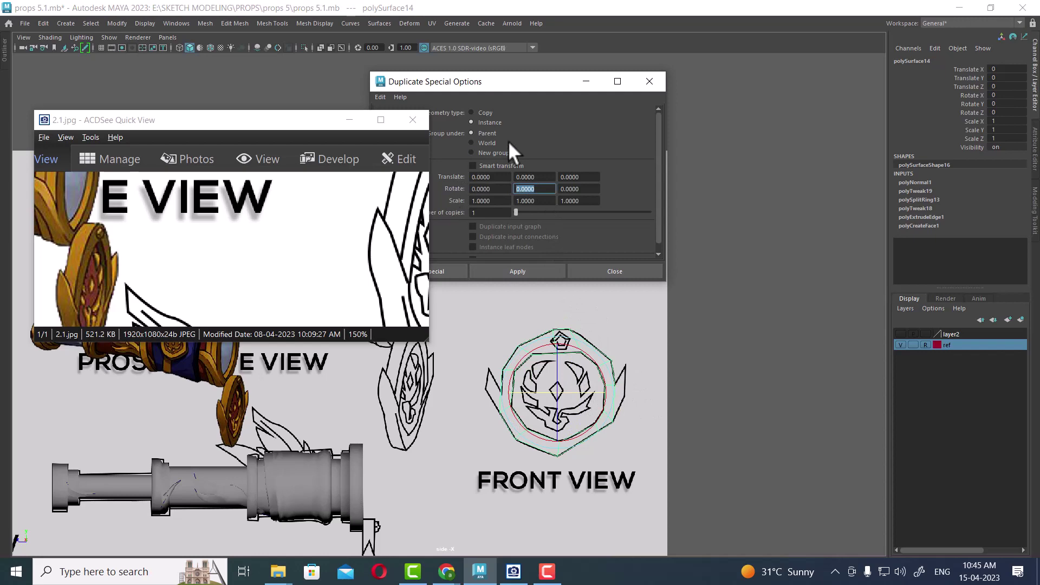
pyautogui.moveTo(529, 81); pyautogui.dragTo(574, 81)
pyautogui.click(425, 96)
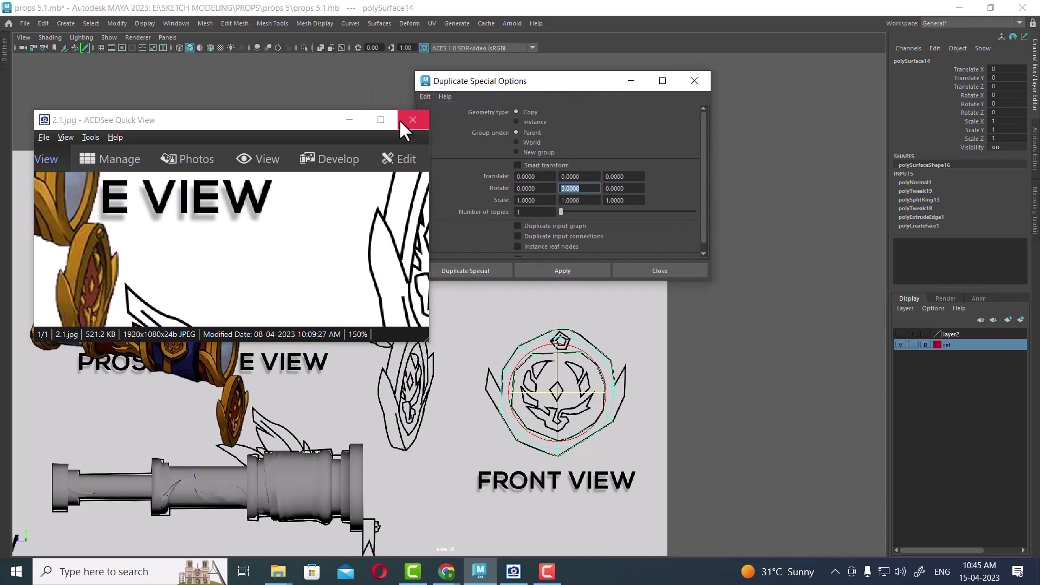
pyautogui.click(349, 119)
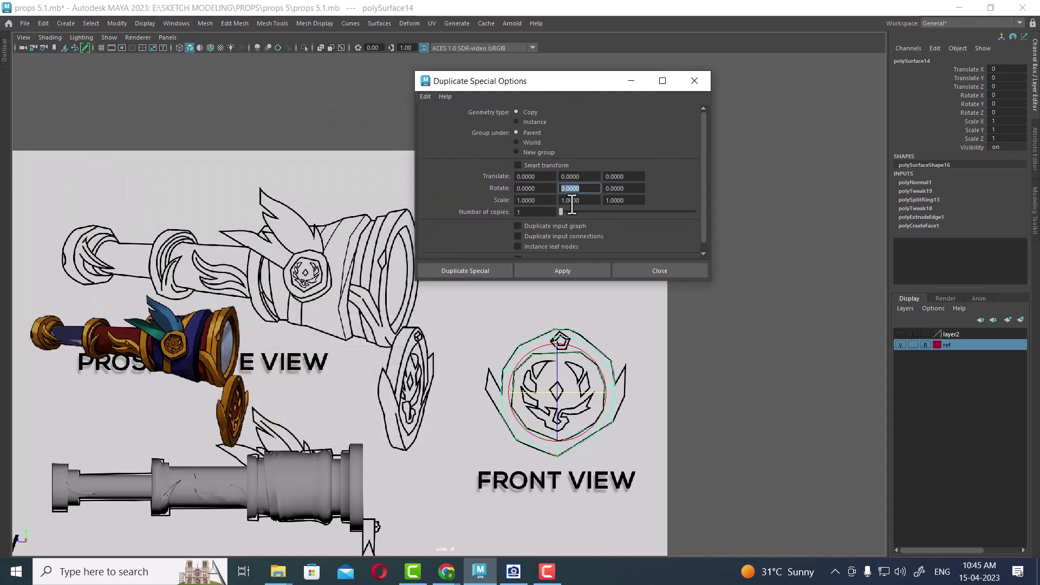
pyautogui.write('-90')
pyautogui.click(563, 271)
# Step: Move the rotated copy to the front end of the barrel in the side view
pyautogui.scroll(1, 596, 379)
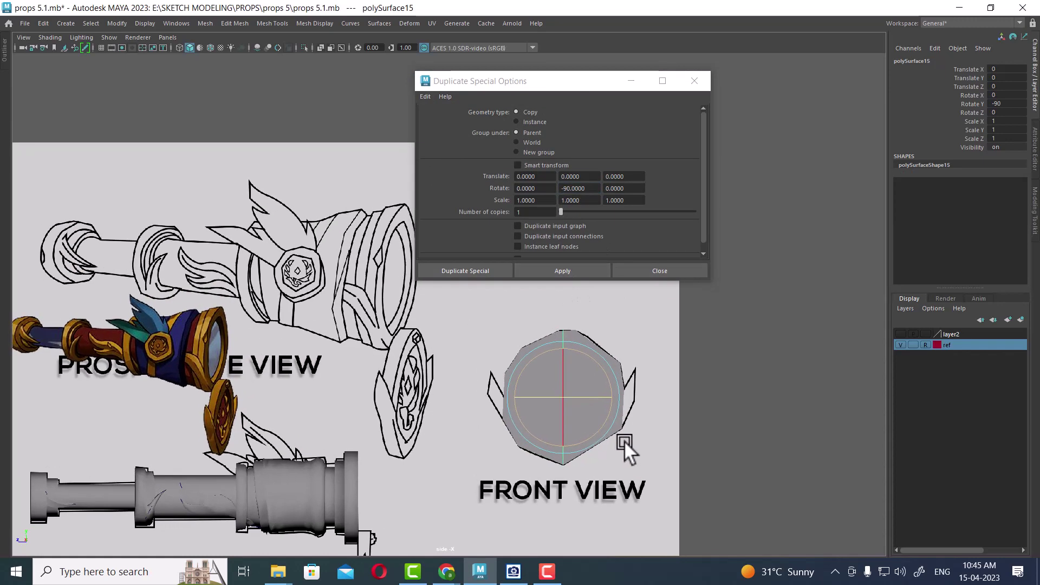
pyautogui.keyDown('alt'); pyautogui.moveTo(402, 512); pyautogui.dragTo(448, 352, button='middle'); pyautogui.keyUp('alt')
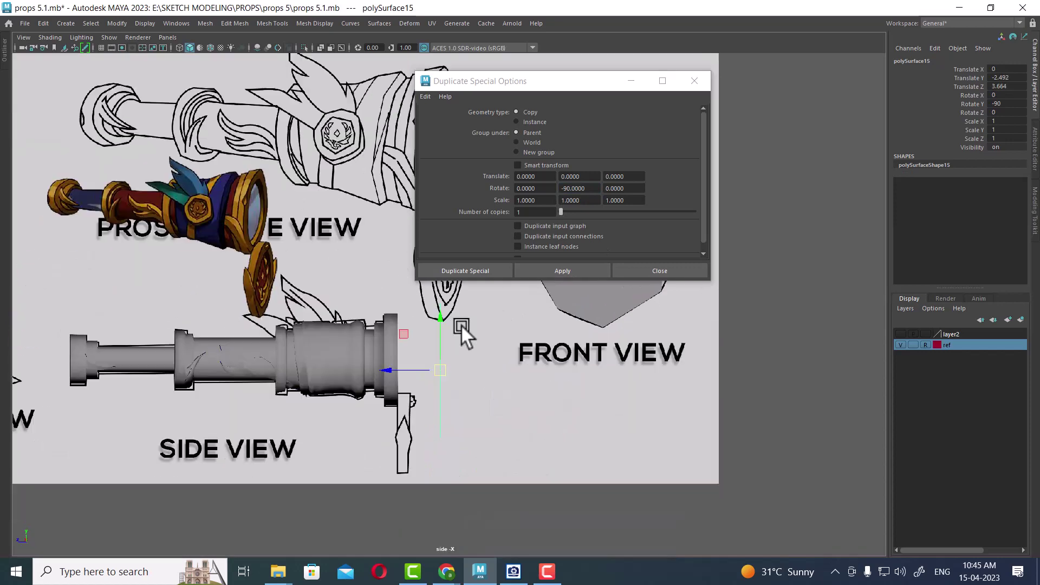
pyautogui.moveTo(449, 353); pyautogui.dragTo(411, 415)
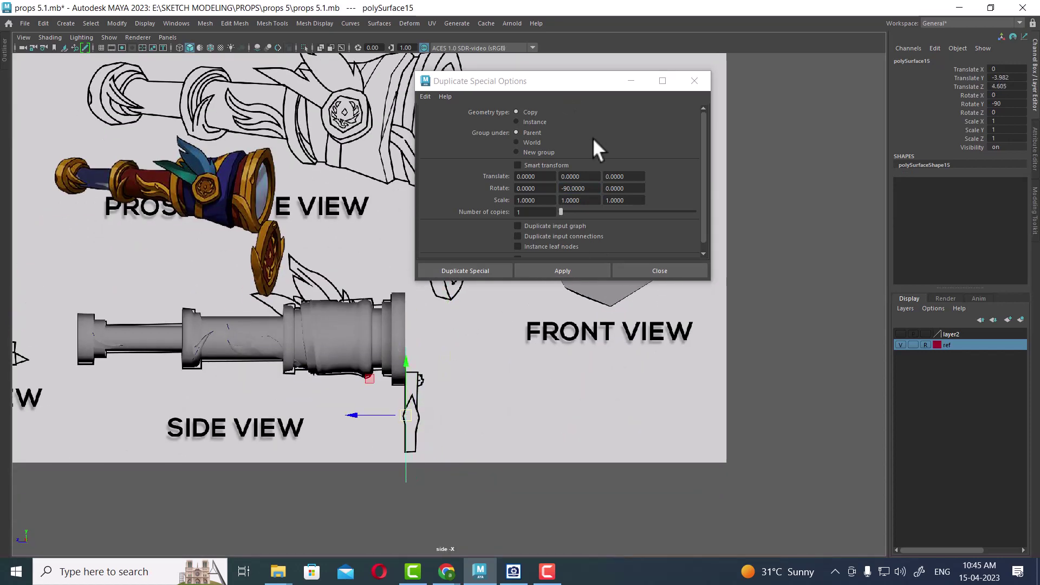
pyautogui.click(671, 266)
pyautogui.scroll(-2, 705, 325)
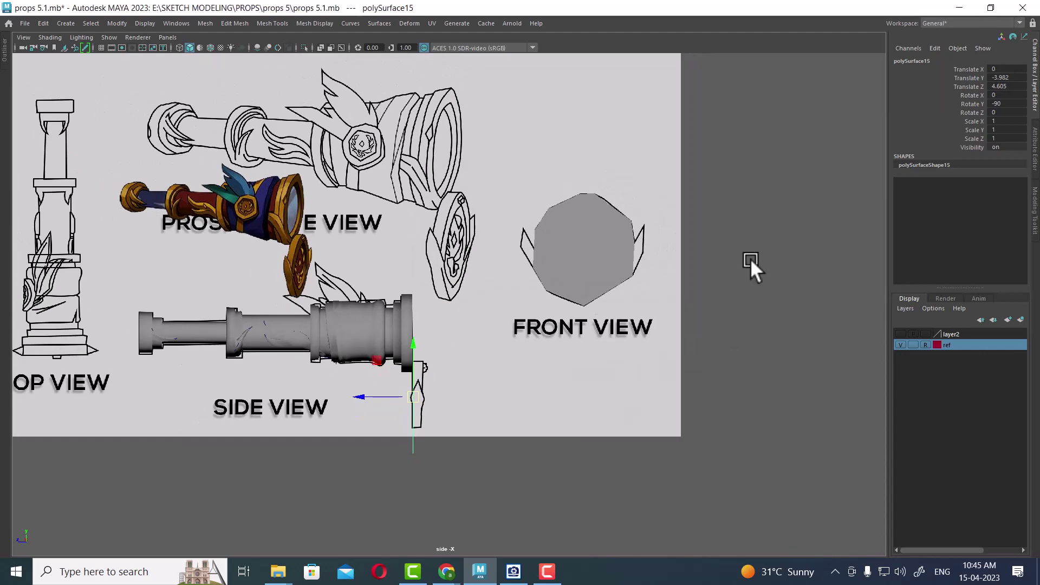
# Step: Extrude the new ring piece's faces by -0.208 to give it depth
pyautogui.press('space')
pyautogui.moveTo(759, 260)
pyautogui.keyDown('alt'); pyautogui.mouseDown()
pyautogui.moveTo(714, 181)
pyautogui.moveTo(795, 167)
pyautogui.moveTo(720, 177)
pyautogui.mouseUp(); pyautogui.keyUp('alt')
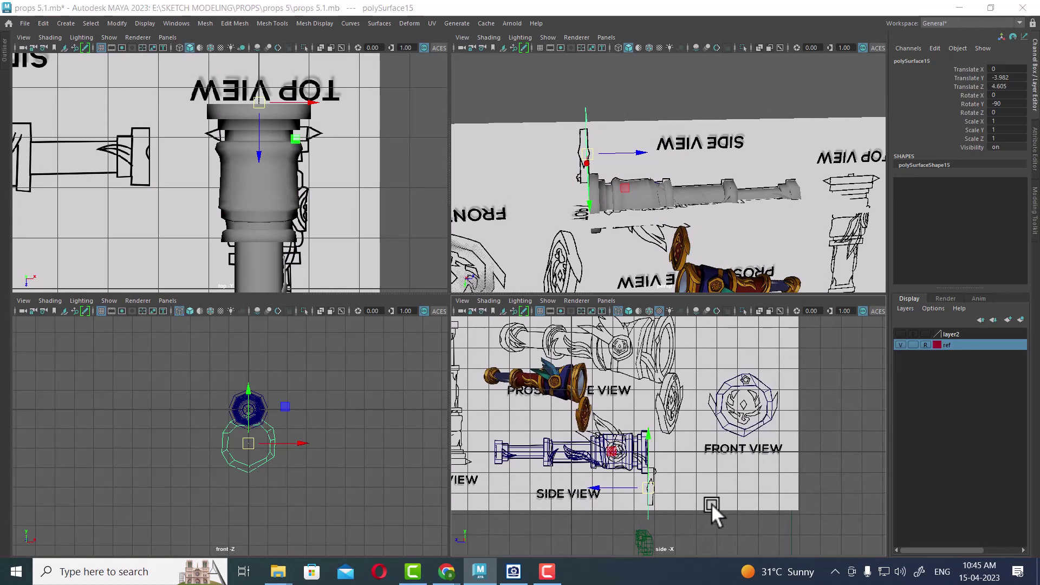
pyautogui.press('space')
pyautogui.scroll(1, 622, 432)
pyautogui.moveTo(766, 298)
pyautogui.mouseDown(button='right')
pyautogui.moveTo(765, 314)
pyautogui.moveTo(766, 264)
pyautogui.mouseUp(button='right')
pyautogui.scroll(2, 472, 381)
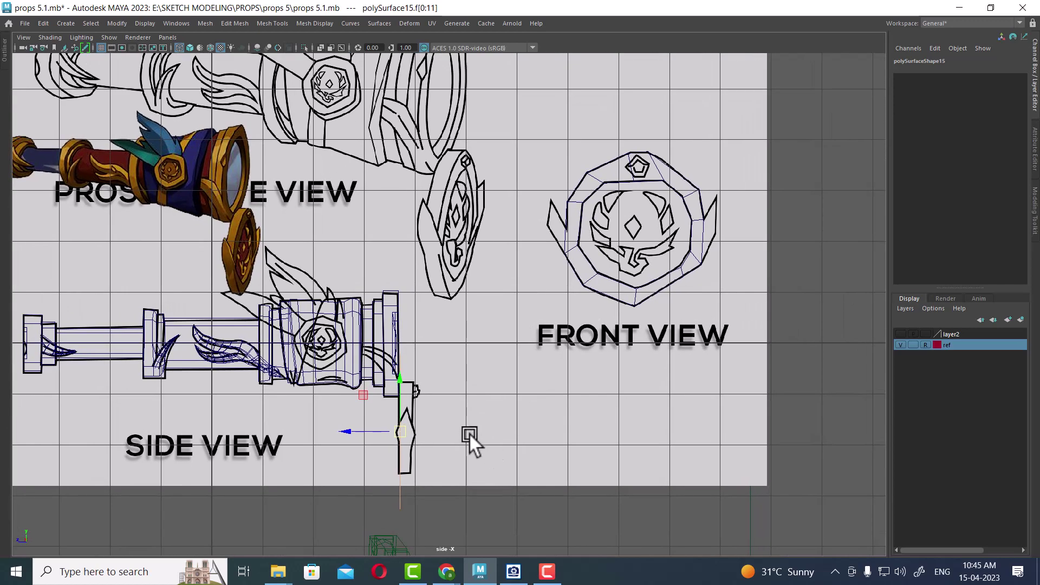
pyautogui.keyDown('shift'); pyautogui.moveTo(465, 340); pyautogui.dragTo(461, 324, button='right'); pyautogui.keyUp('shift')
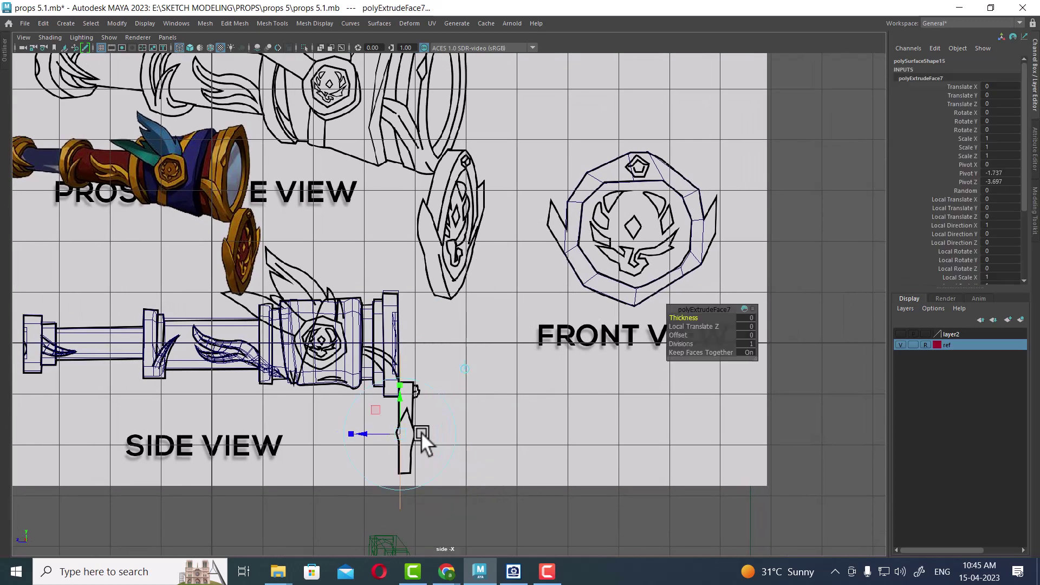
pyautogui.scroll(2, 395, 455)
pyautogui.moveTo(358, 455); pyautogui.dragTo(370, 455)
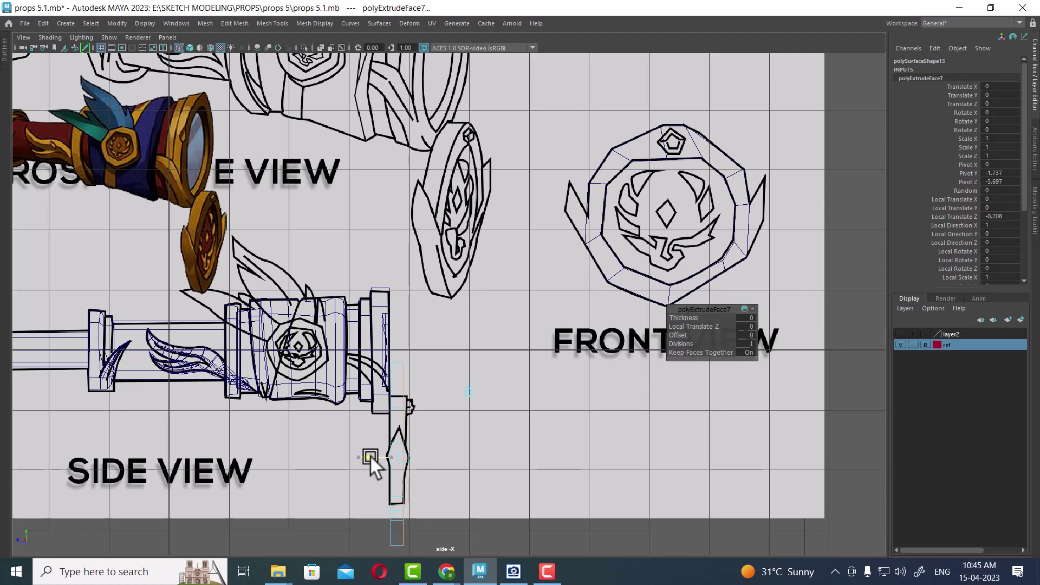
# Step: Reverse the normals on all the ring's faces and reselect the whole ring in side view
pyautogui.press('space')
pyautogui.keyDown('alt'); pyautogui.moveTo(783, 190); pyautogui.dragTo(751, 210); pyautogui.keyUp('alt')
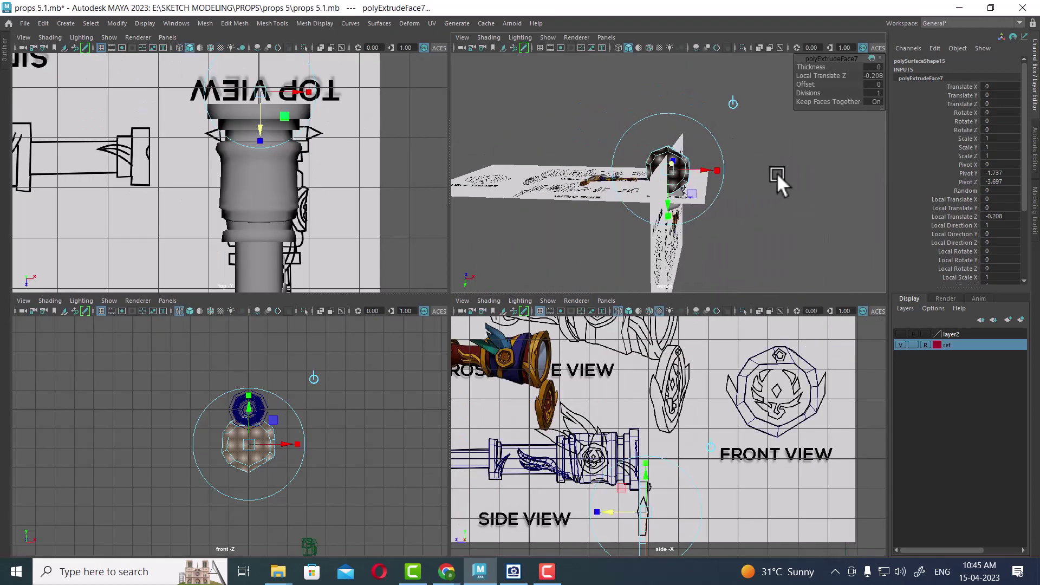
pyautogui.scroll(3, 751, 210)
pyautogui.scroll(3, 629, 244)
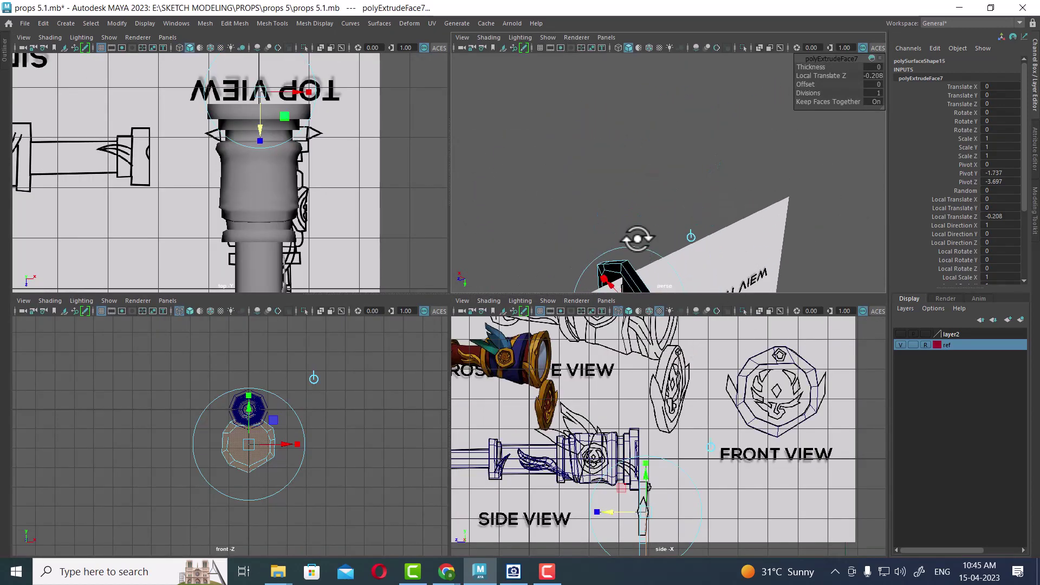
pyautogui.moveTo(627, 241)
pyautogui.keyDown('alt'); pyautogui.mouseDown()
pyautogui.moveTo(658, 125)
pyautogui.moveTo(674, 204)
pyautogui.mouseUp(); pyautogui.keyUp('alt')
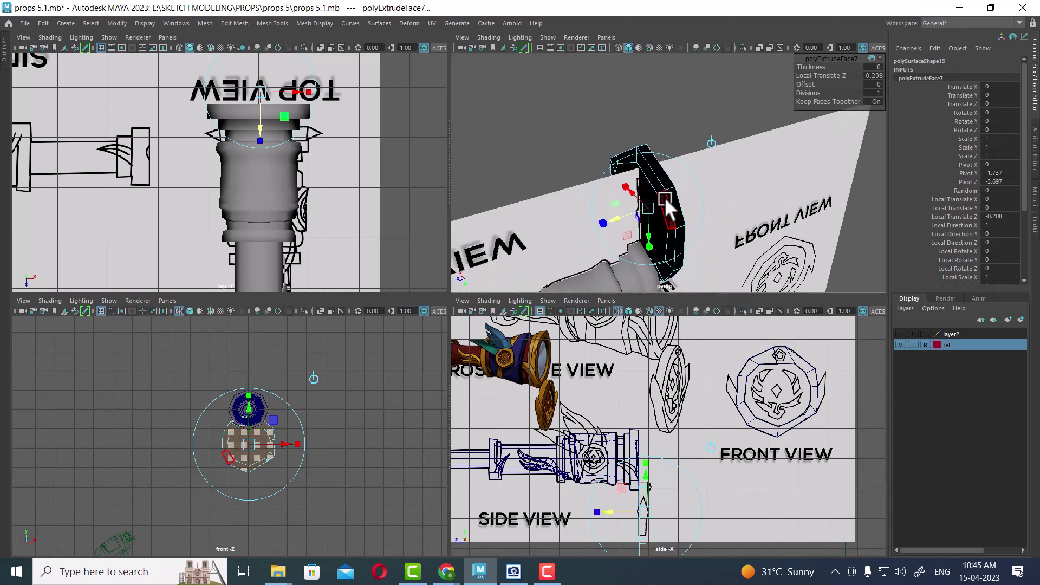
pyautogui.moveTo(667, 209)
pyautogui.mouseDown(button='right')
pyautogui.moveTo(661, 217)
pyautogui.moveTo(731, 214)
pyautogui.moveTo(746, 196)
pyautogui.mouseUp(button='right')
pyautogui.click(665, 218)
pyautogui.hotkey('ctrl', 'shift', 'a')
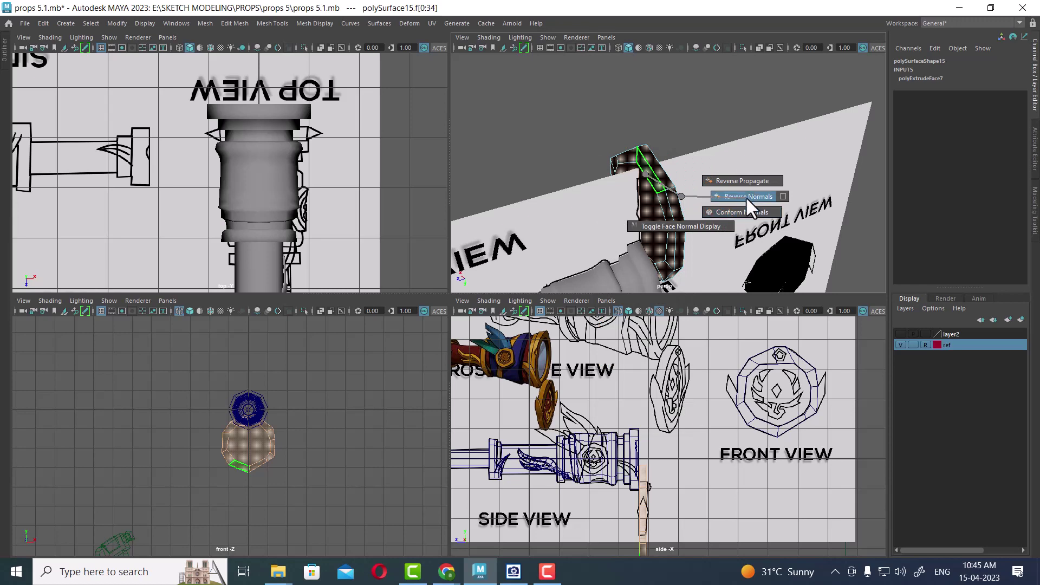
pyautogui.moveTo(656, 184); pyautogui.dragTo(736, 114, button='right')
pyautogui.click(657, 172)
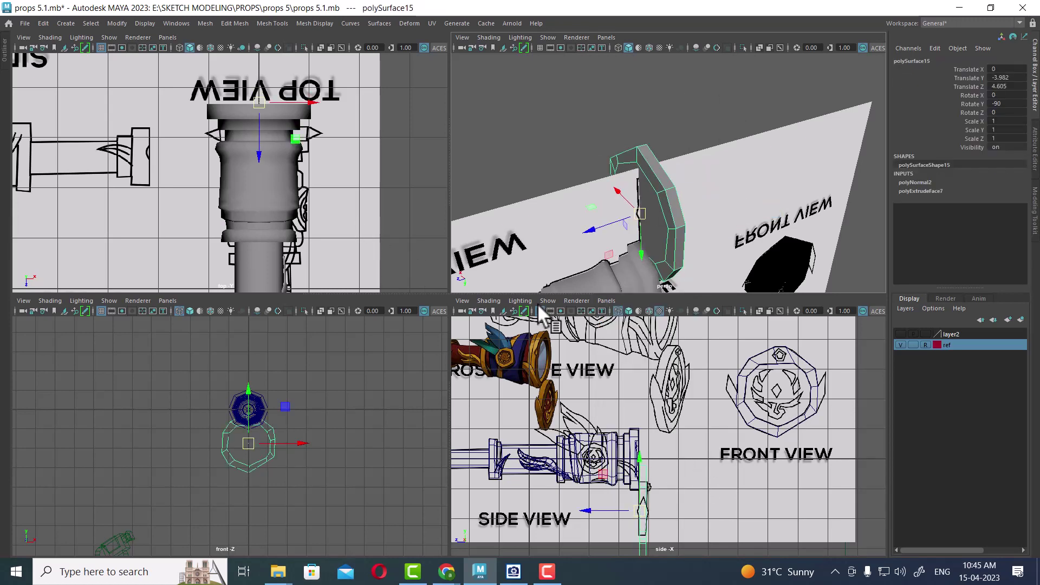
pyautogui.press('space')
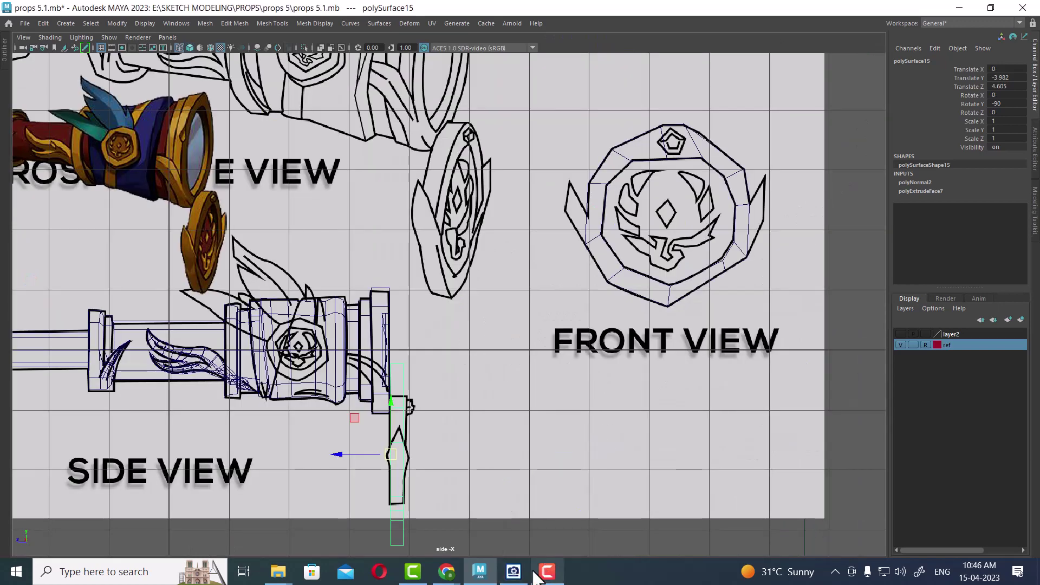
# Step: Pan the reference image, select the new ring piece and hide the reference image planes
pyautogui.click(514, 571)
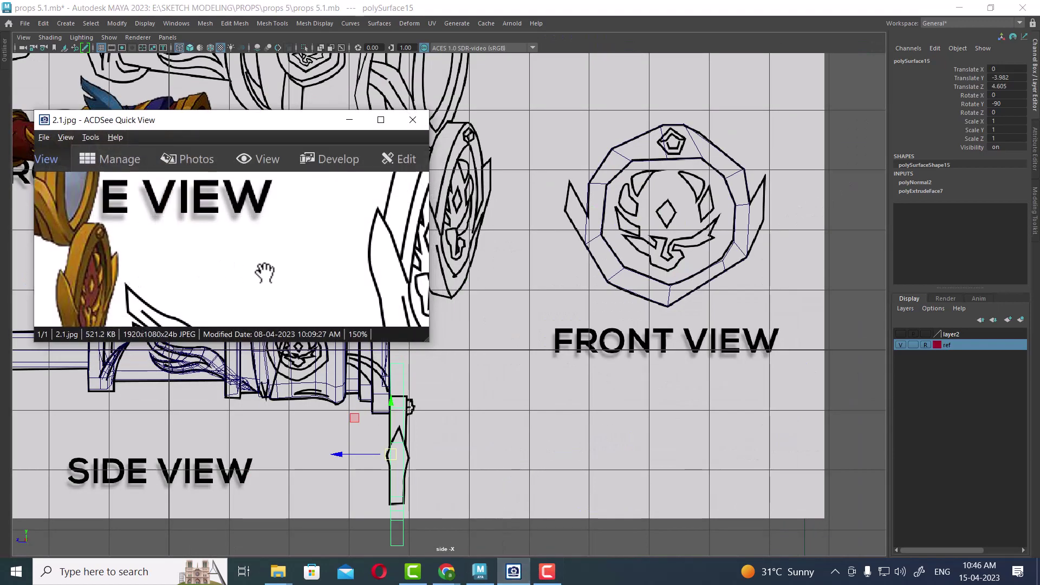
pyautogui.moveTo(266, 272); pyautogui.dragTo(232, 271)
pyautogui.click(691, 231)
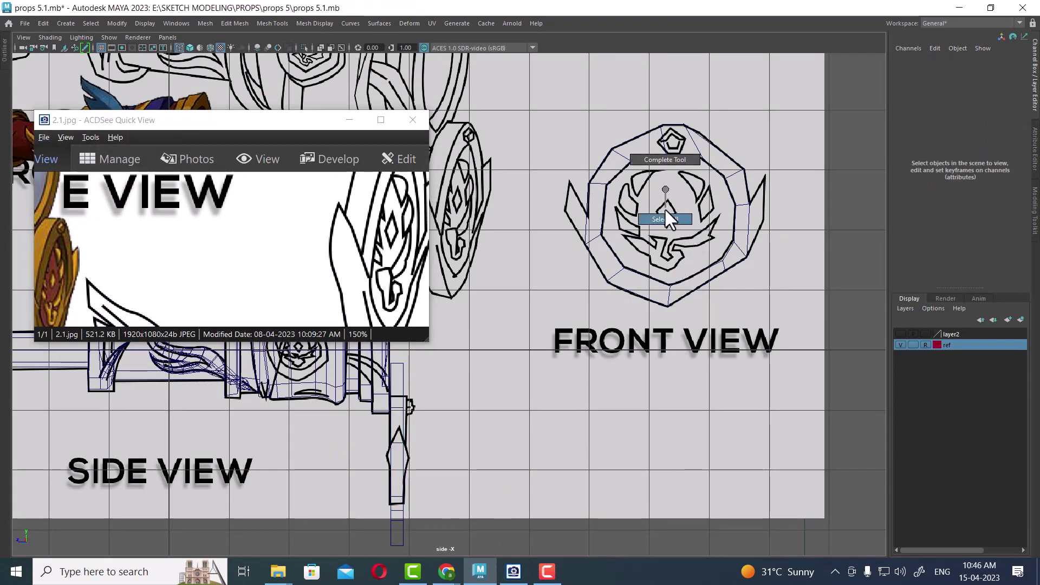
pyautogui.click(687, 176)
pyautogui.moveTo(707, 162); pyautogui.dragTo(699, 182, button='right')
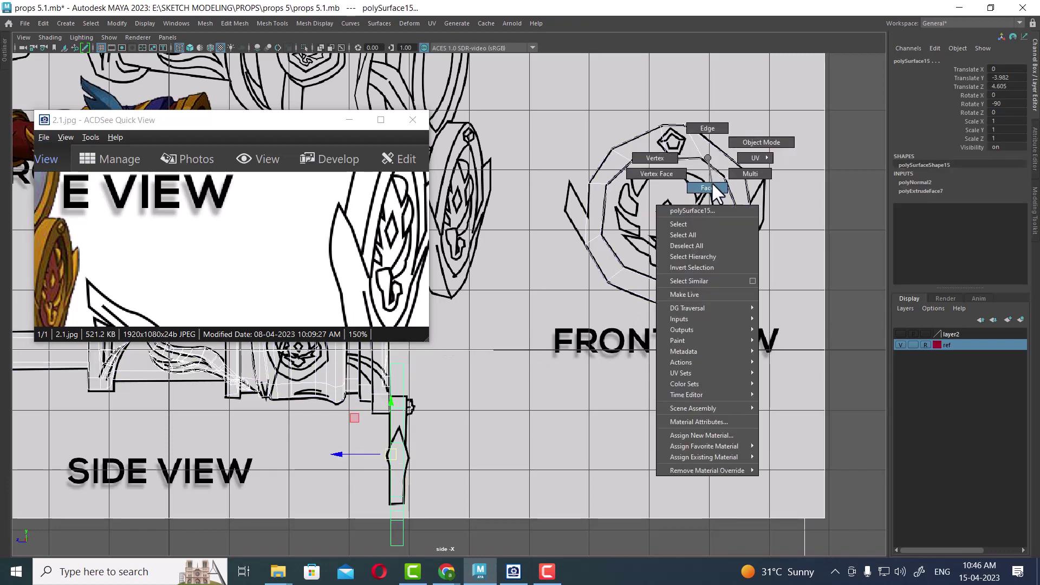
pyautogui.click(677, 216)
pyautogui.moveTo(721, 199)
pyautogui.keyDown('alt'); pyautogui.mouseDown()
pyautogui.moveTo(641, 320)
pyautogui.moveTo(694, 295)
pyautogui.moveTo(596, 138)
pyautogui.mouseUp(); pyautogui.keyUp('alt')
pyautogui.click(926, 345)
pyautogui.click(901, 345)
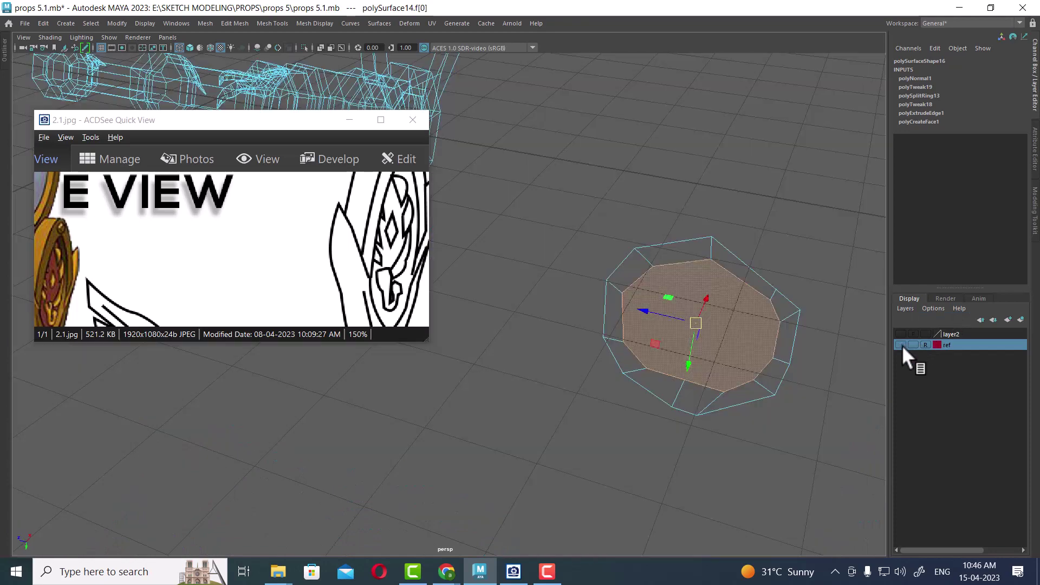
pyautogui.moveTo(680, 294)
pyautogui.keyDown('alt'); pyautogui.mouseDown()
pyautogui.moveTo(811, 353)
pyautogui.moveTo(657, 344)
pyautogui.moveTo(697, 350)
pyautogui.mouseUp(); pyautogui.keyUp('alt')
# Step: Switch between wireframe and shaded display and orbit to inspect the ring mesh
pyautogui.press('4')
pyautogui.press('5')
pyautogui.moveTo(631, 270)
pyautogui.keyDown('alt'); pyautogui.mouseDown()
pyautogui.moveTo(711, 294)
pyautogui.moveTo(591, 278)
pyautogui.mouseUp(); pyautogui.keyUp('alt')
pyautogui.click(591, 242)
pyautogui.moveTo(591, 242)
pyautogui.keyDown('alt'); pyautogui.mouseDown()
pyautogui.moveTo(706, 289)
pyautogui.moveTo(691, 281)
pyautogui.moveTo(677, 287)
pyautogui.moveTo(714, 308)
pyautogui.moveTo(674, 305)
pyautogui.mouseUp(); pyautogui.keyUp('alt')
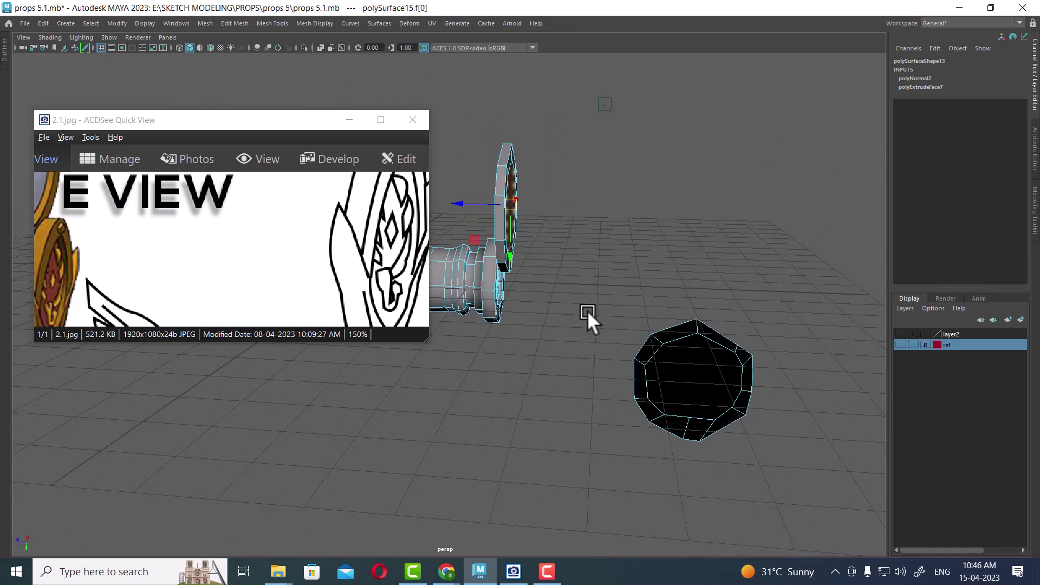
pyautogui.moveTo(550, 305)
pyautogui.keyDown('alt'); pyautogui.mouseDown()
pyautogui.moveTo(557, 395)
pyautogui.moveTo(582, 259)
pyautogui.moveTo(590, 392)
pyautogui.moveTo(623, 363)
pyautogui.mouseUp(); pyautogui.keyUp('alt')
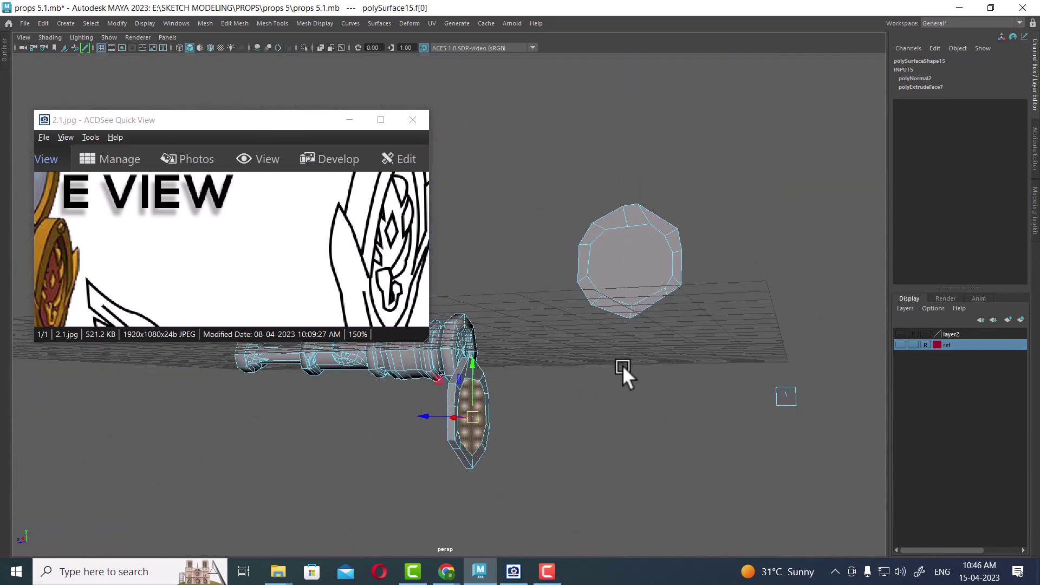
pyautogui.press('6')
pyautogui.press('F8')
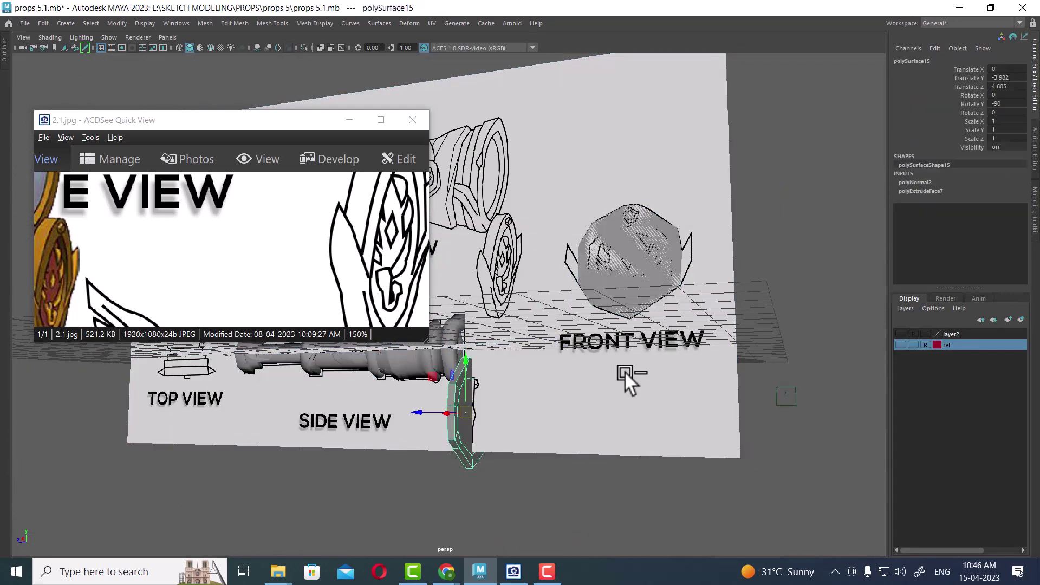
pyautogui.press('F8')
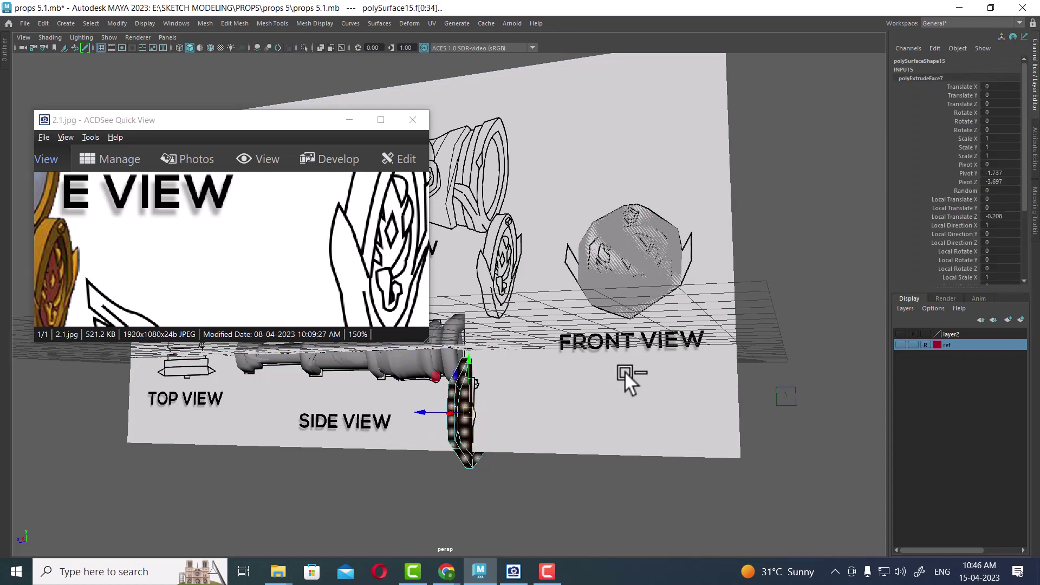
# Step: Undo three times to remove the misplaced ring copy polySurface15
pyautogui.hotkey('ctrl', 'z')
pyautogui.hotkey('ctrl', 'z')
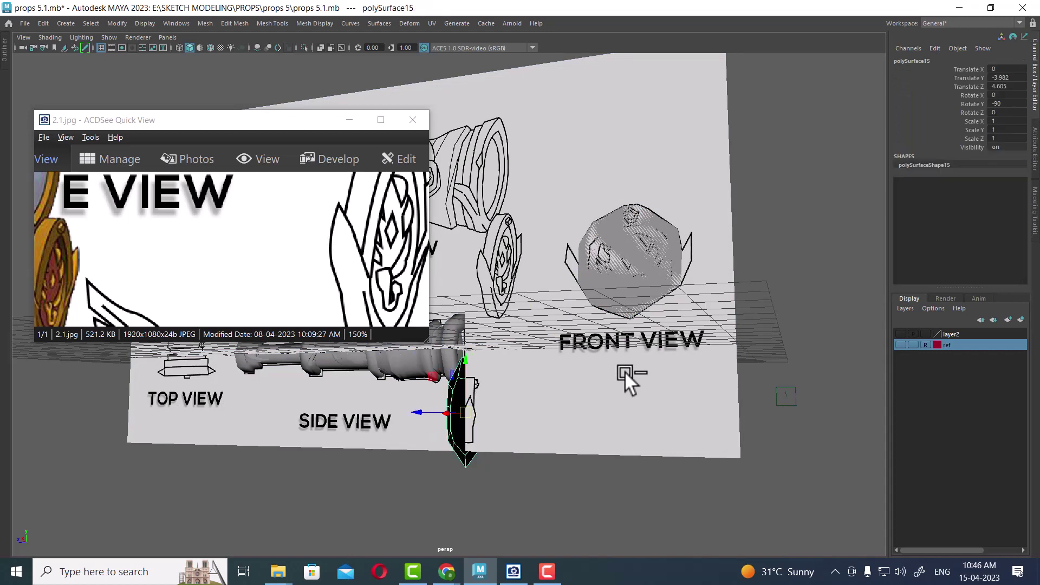
pyautogui.hotkey('ctrl', 'z')
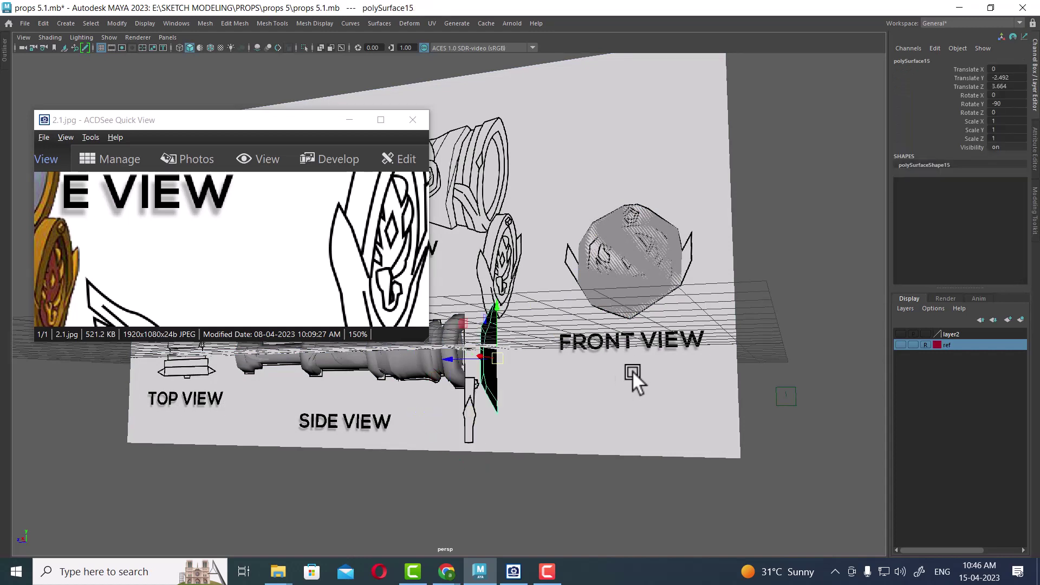
pyautogui.hotkey('ctrl', 'z')
pyautogui.hotkey('ctrl', 'z')
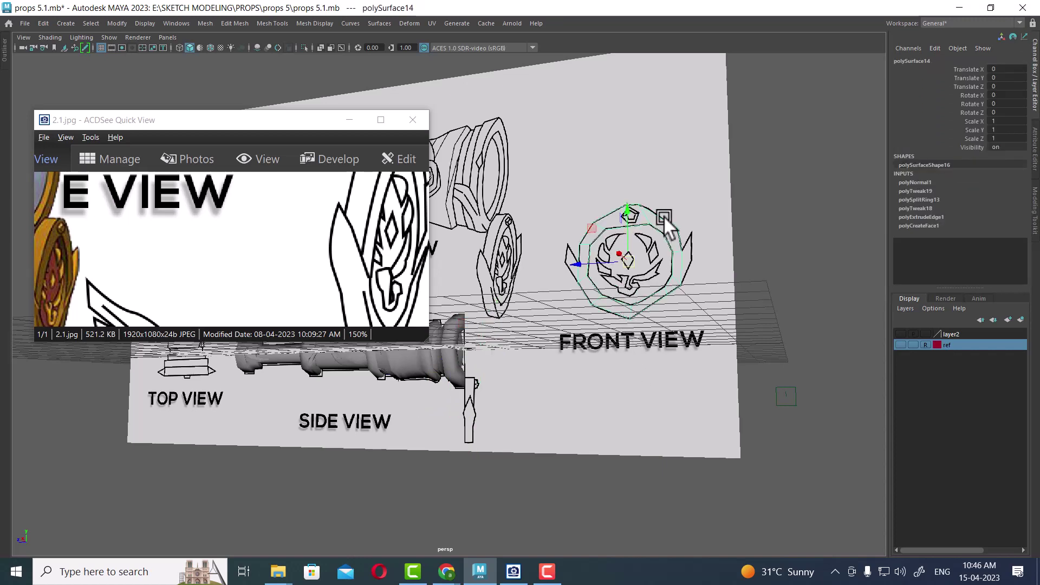
pyautogui.rightClick(658, 198)
# Step: Create an instance of the emblem ring rotated -90 in Y via Duplicate Special
pyautogui.click(42, 23)
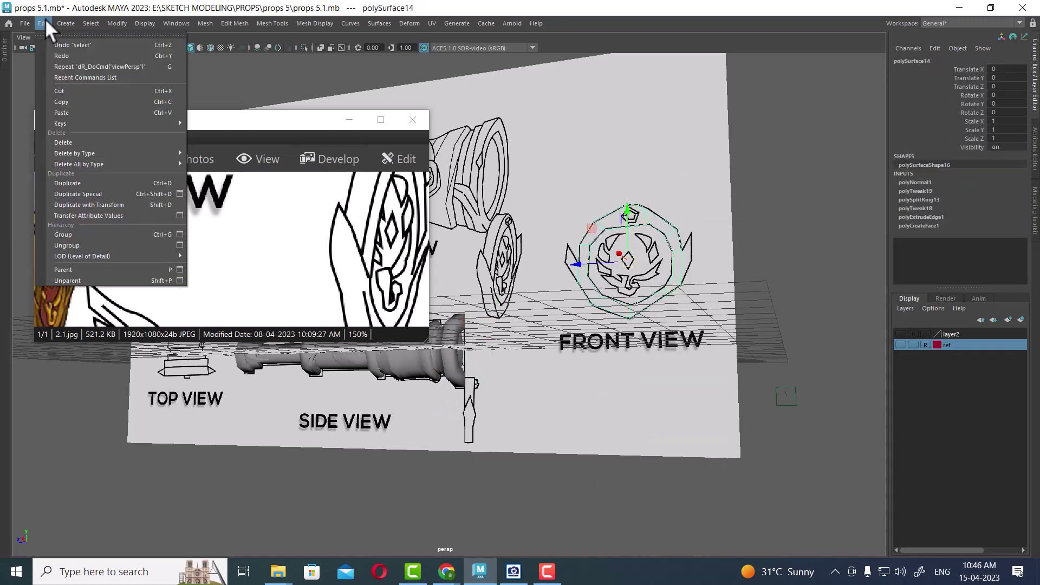
pyautogui.click(183, 195)
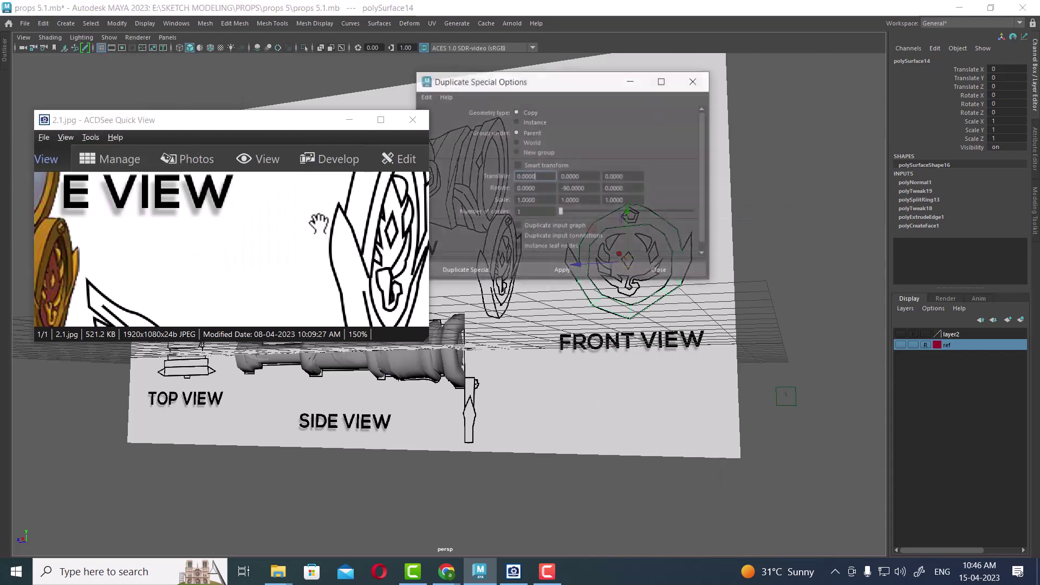
pyautogui.moveTo(565, 79)
pyautogui.mouseDown()
pyautogui.moveTo(584, 89)
pyautogui.moveTo(807, 88)
pyautogui.mouseUp()
pyautogui.click(808, 278)
# Step: Move the ring instance toward the barrel end in the side view
pyautogui.moveTo(748, 325)
pyautogui.keyDown('alt'); pyautogui.mouseDown()
pyautogui.moveTo(613, 424)
pyautogui.moveTo(658, 407)
pyautogui.mouseUp(); pyautogui.keyUp('alt')
pyautogui.press('space')
pyautogui.scroll(-3, 641, 428)
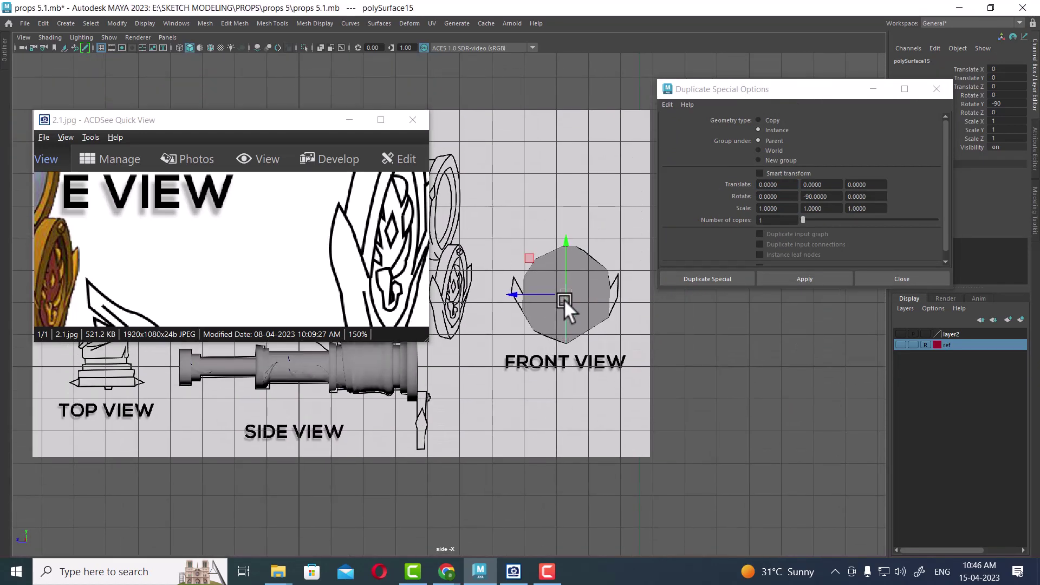
pyautogui.moveTo(564, 299); pyautogui.dragTo(418, 444)
pyautogui.press('space')
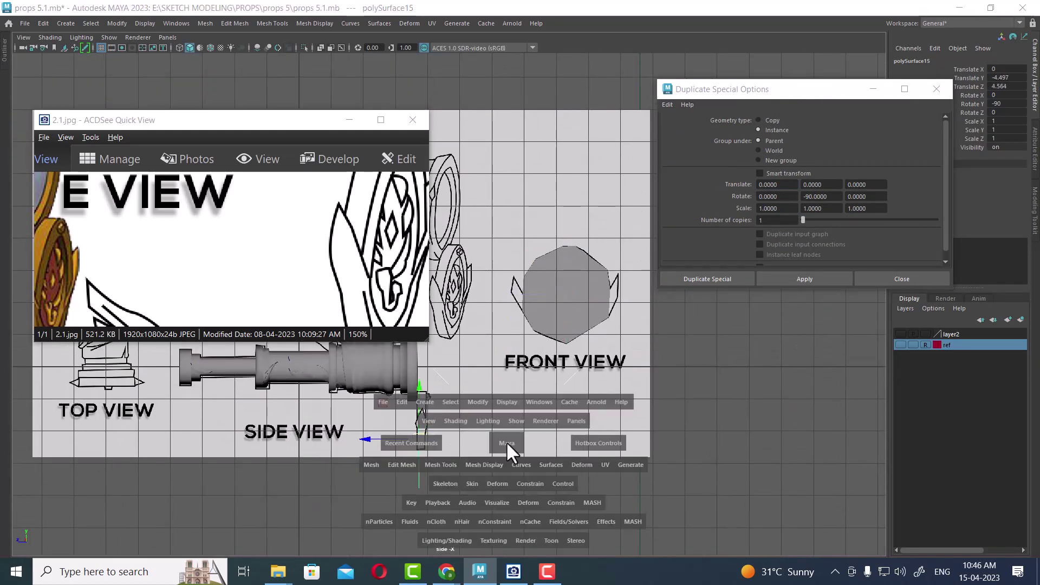
pyautogui.moveTo(506, 441); pyautogui.dragTo(584, 378)
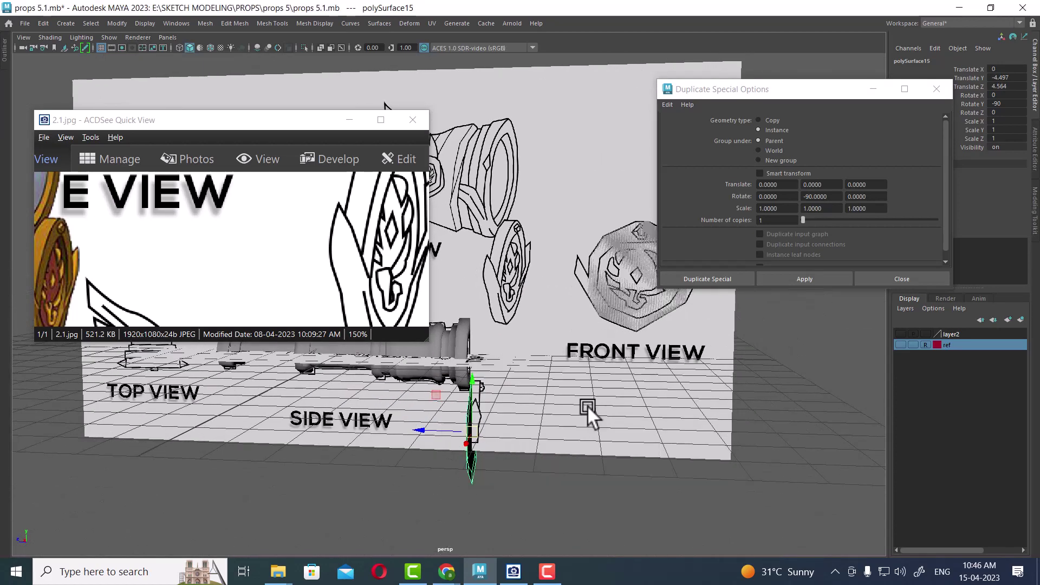
# Step: In a four-view layout, slide the instance onto the barrel end and select its faces
pyautogui.press('space')
pyautogui.press('space')
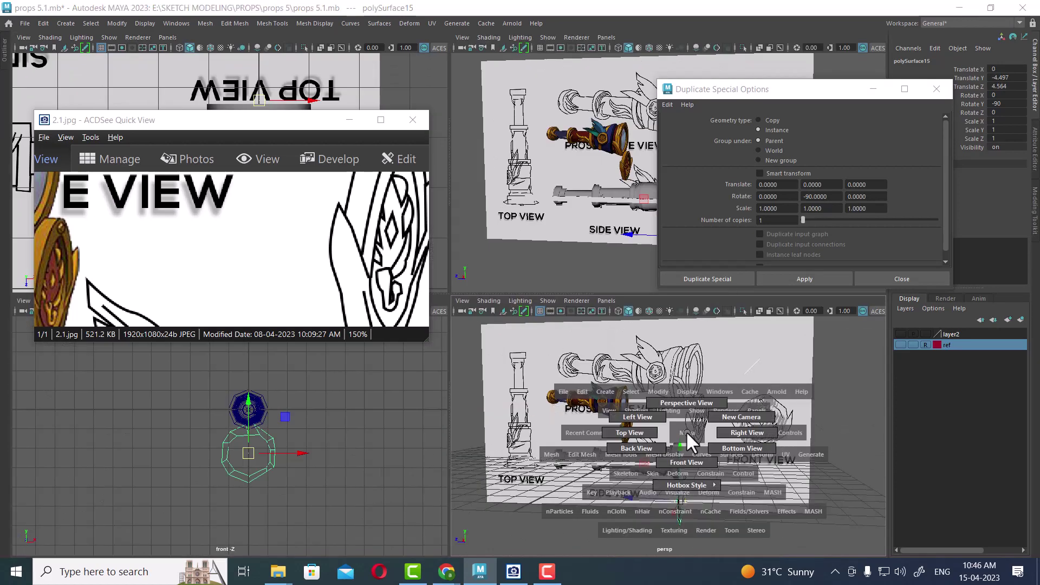
pyautogui.moveTo(686, 431); pyautogui.dragTo(733, 426)
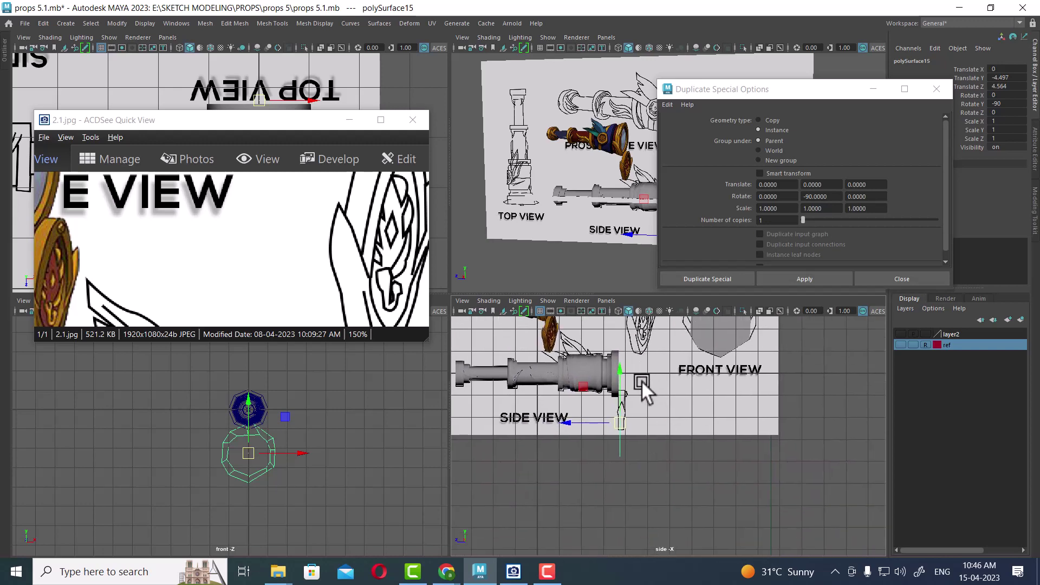
pyautogui.scroll(5, 584, 441)
pyautogui.scroll(3, 564, 463)
pyautogui.moveTo(558, 444); pyautogui.dragTo(570, 444)
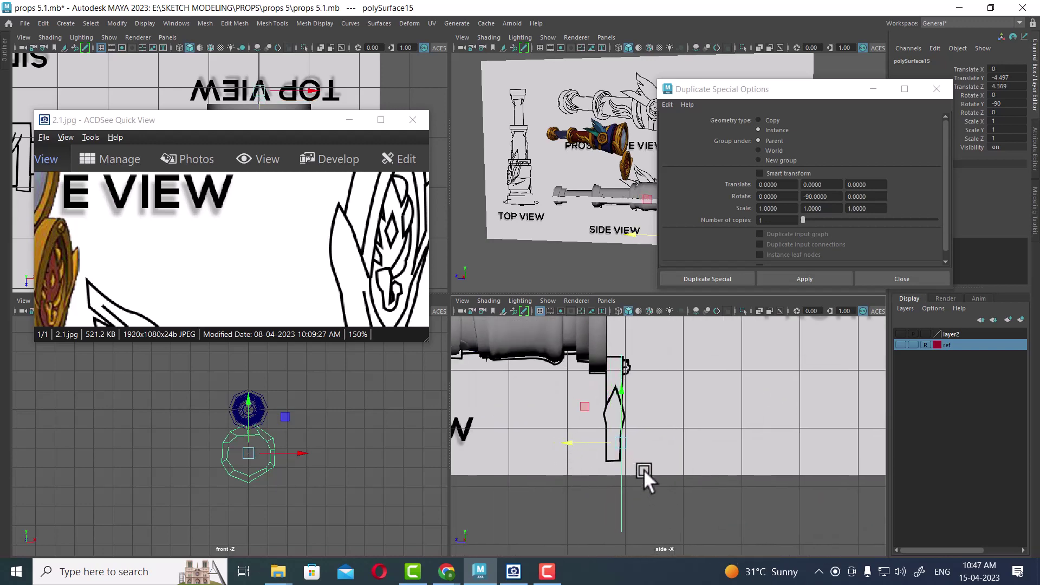
pyautogui.moveTo(765, 509); pyautogui.dragTo(760, 262, button='right')
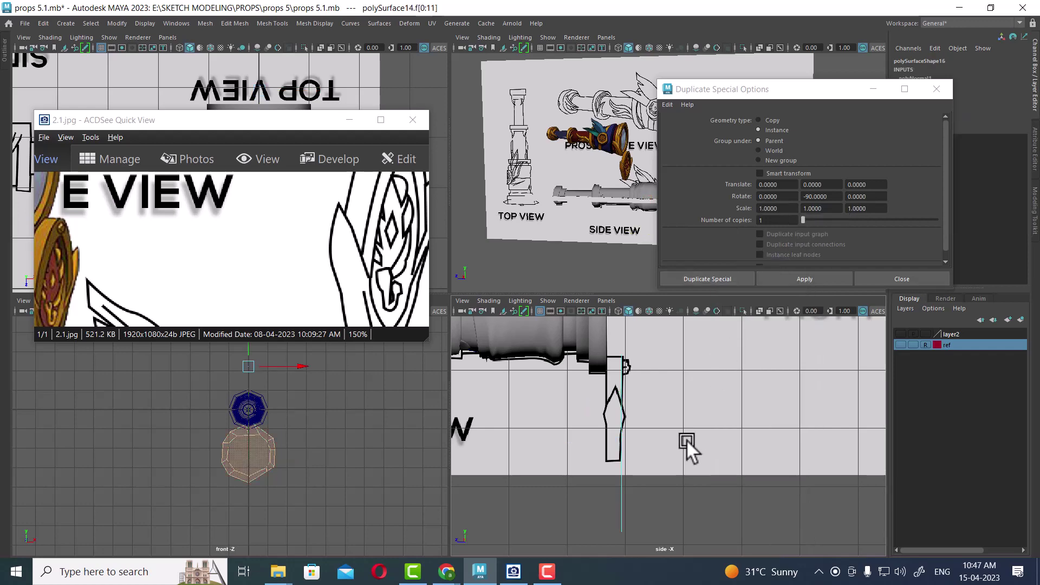
pyautogui.scroll(-4, 687, 440)
pyautogui.keyDown('alt'); pyautogui.moveTo(669, 487); pyautogui.dragTo(745, 368, button='middle'); pyautogui.keyUp('alt')
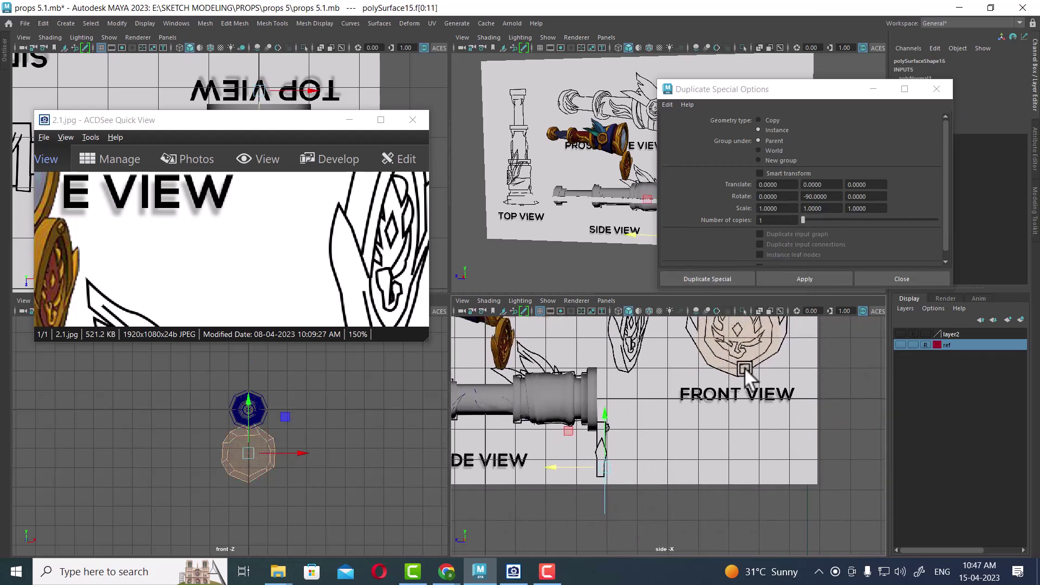
pyautogui.moveTo(843, 95); pyautogui.dragTo(542, 112)
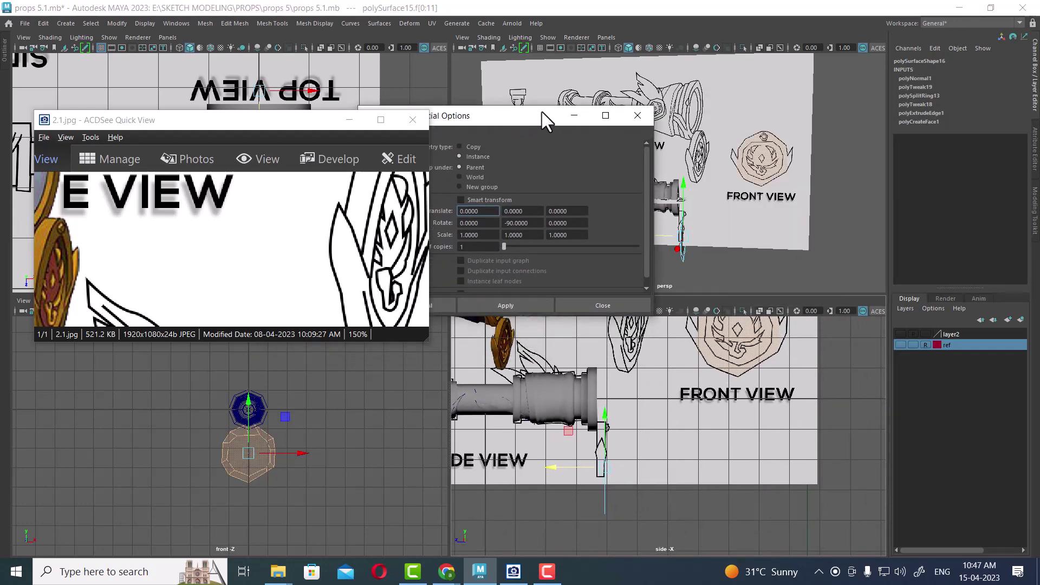
# Step: Extrude the ring's faces outward to Local Translate Z 0.297 to thicken it
pyautogui.click(612, 293)
pyautogui.keyDown('alt'); pyautogui.moveTo(655, 287); pyautogui.dragTo(722, 216); pyautogui.keyUp('alt')
pyautogui.keyDown('shift'); pyautogui.rightClick(816, 168); pyautogui.keyUp('shift')
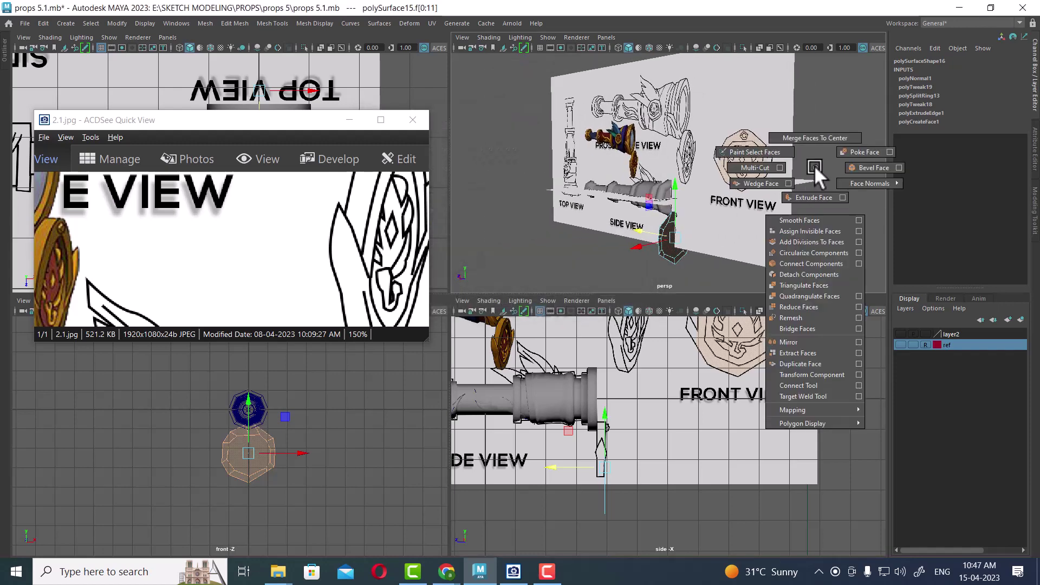
pyautogui.click(812, 199)
pyautogui.keyDown('alt'); pyautogui.moveTo(630, 466); pyautogui.dragTo(667, 506, button='right'); pyautogui.keyUp('alt')
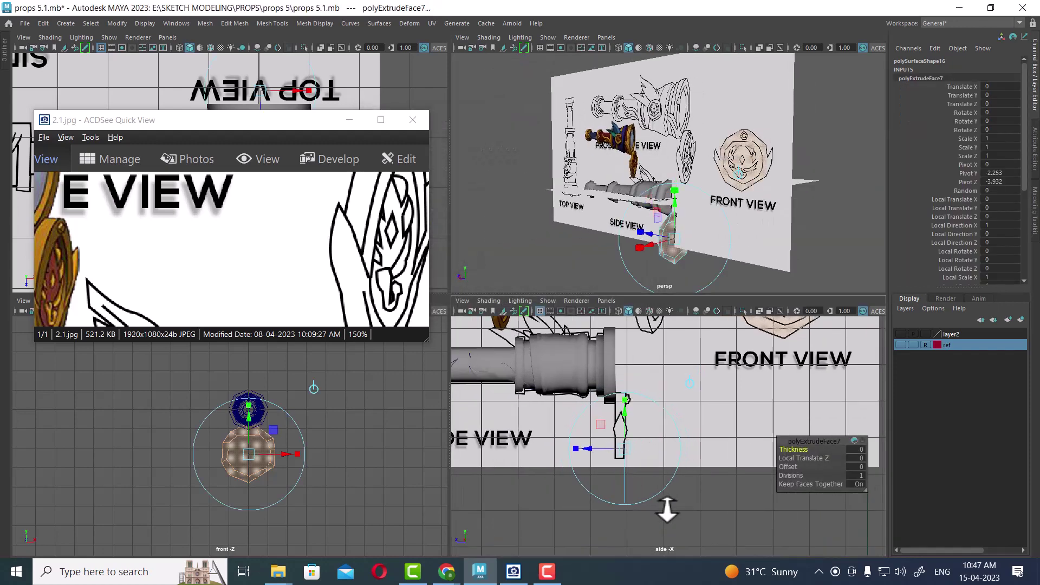
pyautogui.moveTo(600, 448); pyautogui.dragTo(581, 447)
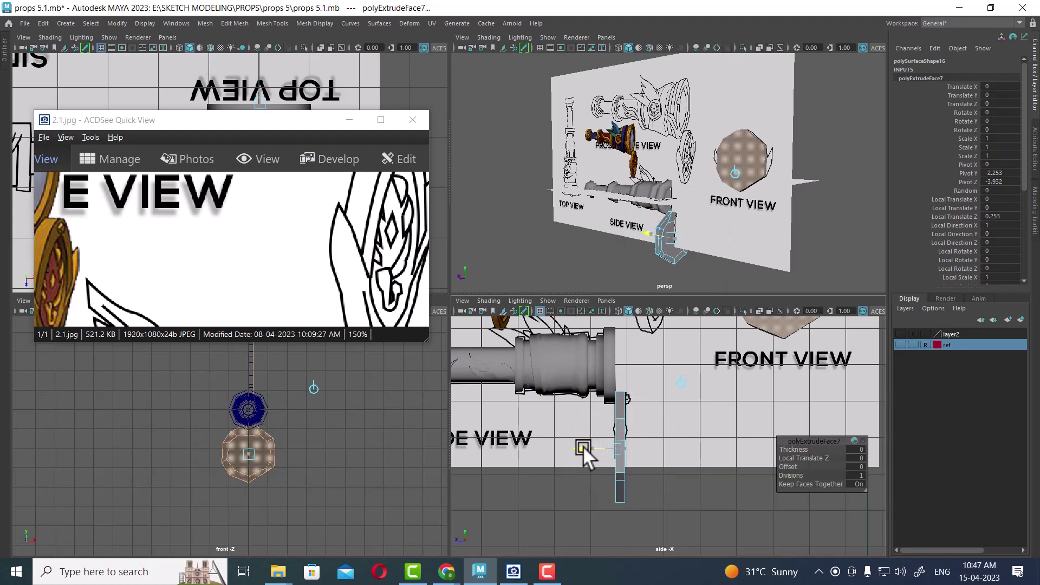
pyautogui.moveTo(716, 184)
pyautogui.keyDown('alt'); pyautogui.mouseDown()
pyautogui.moveTo(748, 179)
pyautogui.moveTo(736, 246)
pyautogui.mouseUp(); pyautogui.keyUp('alt')
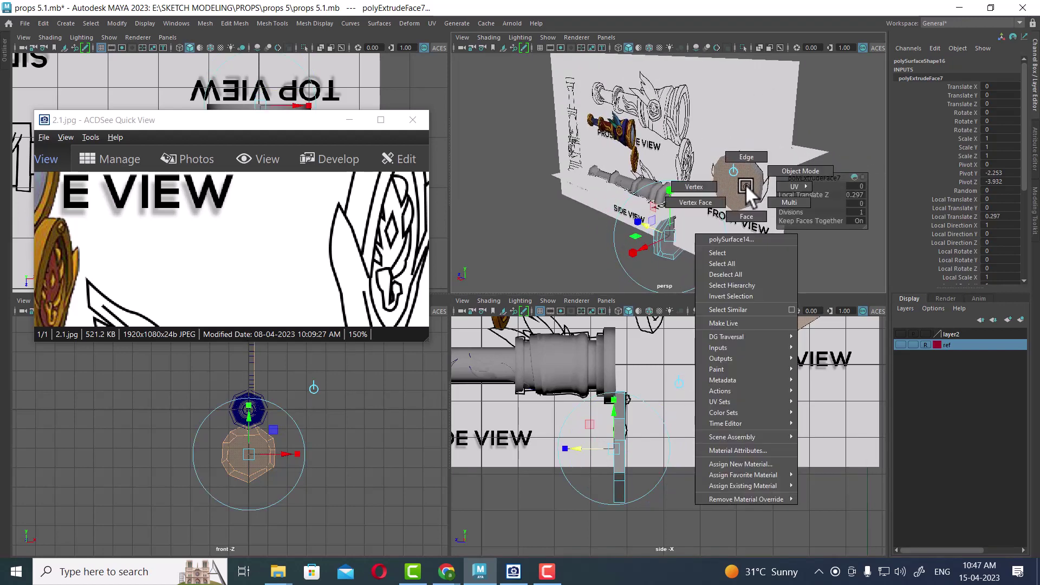
pyautogui.moveTo(746, 183); pyautogui.dragTo(817, 148, button='right')
# Step: Extrude the centre face f[12] with Local Translate Z -0.129 to recess it
pyautogui.click(669, 239)
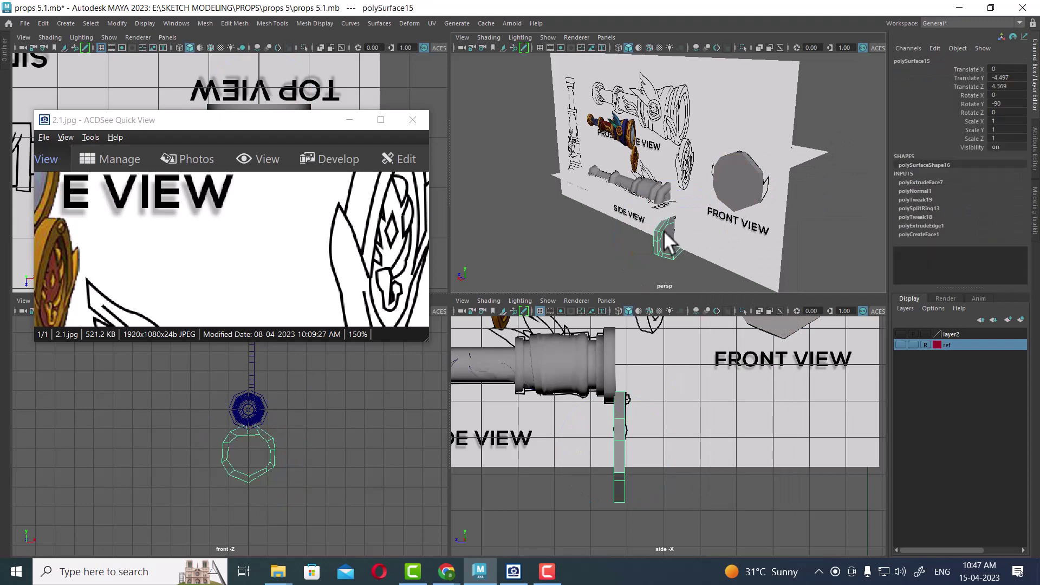
pyautogui.moveTo(663, 230); pyautogui.dragTo(662, 264, button='right')
pyautogui.click(671, 243)
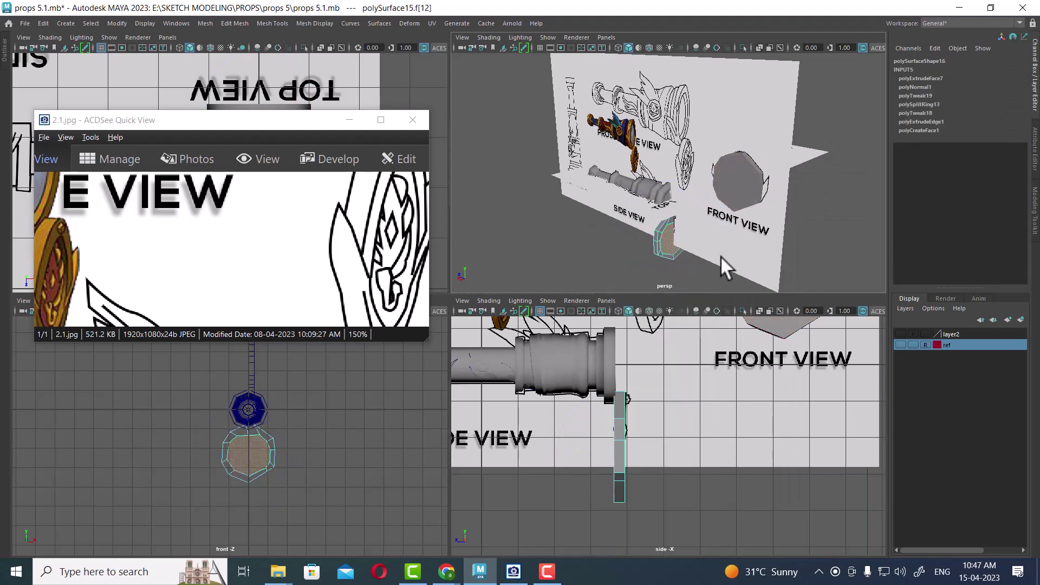
pyautogui.moveTo(721, 256)
pyautogui.keyDown('alt'); pyautogui.mouseDown()
pyautogui.moveTo(824, 204)
pyautogui.moveTo(810, 212)
pyautogui.mouseUp(); pyautogui.keyUp('alt')
pyautogui.scroll(2, 672, 441)
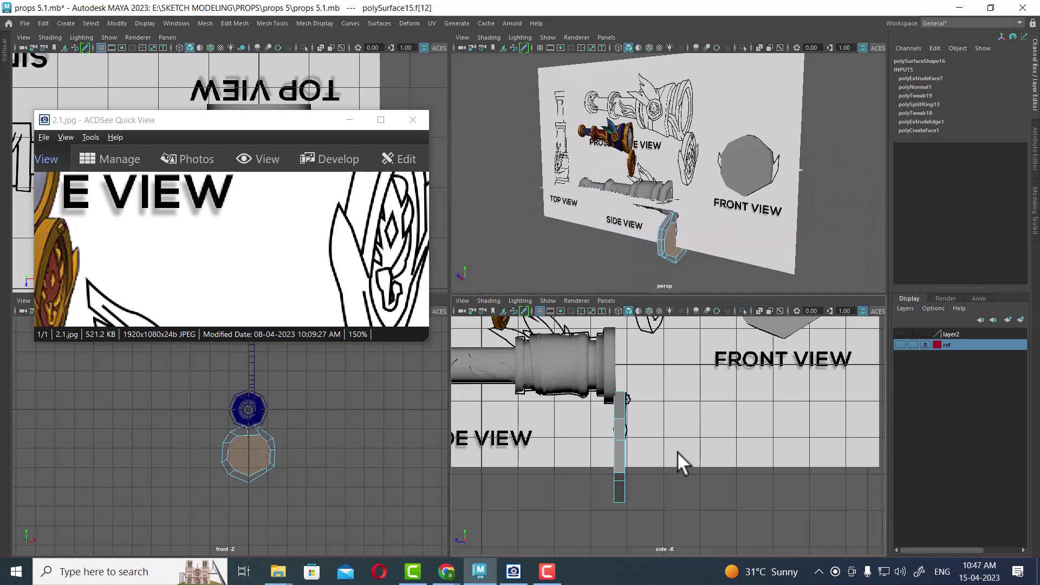
pyautogui.keyDown('shift'); pyautogui.moveTo(689, 421); pyautogui.dragTo(691, 342, button='right'); pyautogui.keyUp('shift')
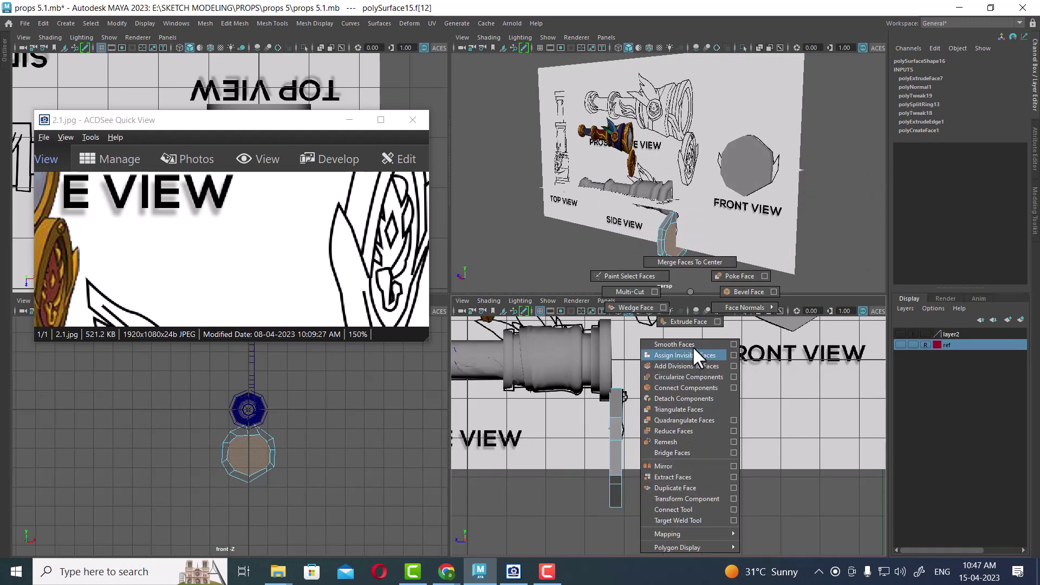
pyautogui.scroll(2, 667, 436)
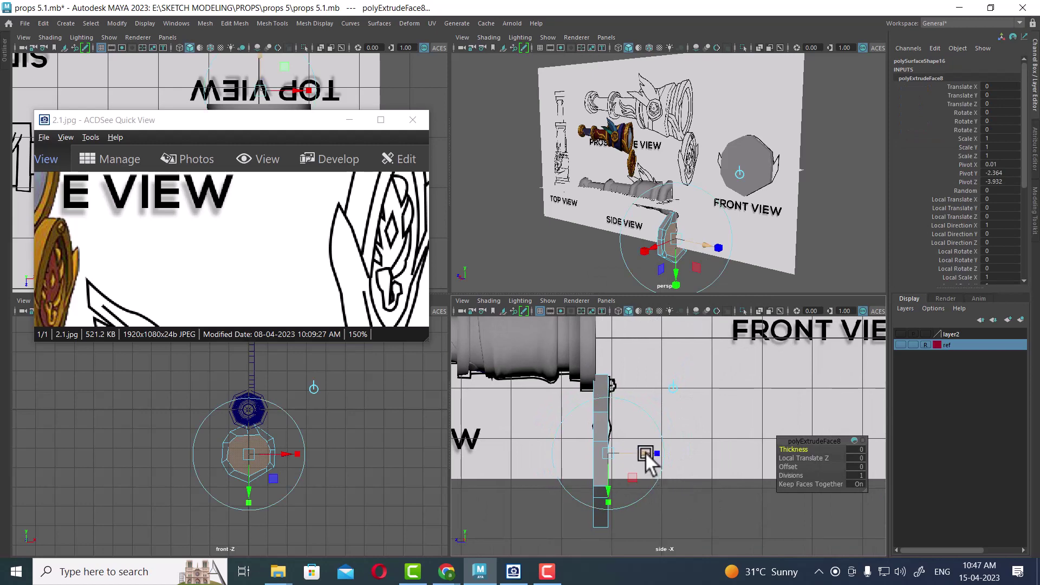
pyautogui.moveTo(645, 452); pyautogui.dragTo(636, 451)
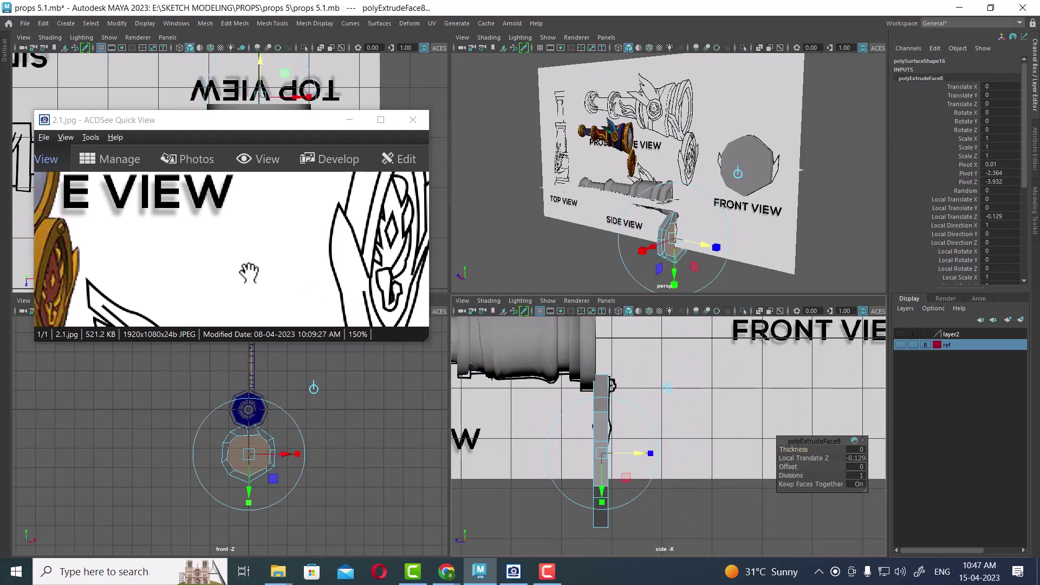
pyautogui.keyDown('alt'); pyautogui.moveTo(697, 197); pyautogui.dragTo(709, 181); pyautogui.keyUp('alt')
pyautogui.scroll(3, 660, 278)
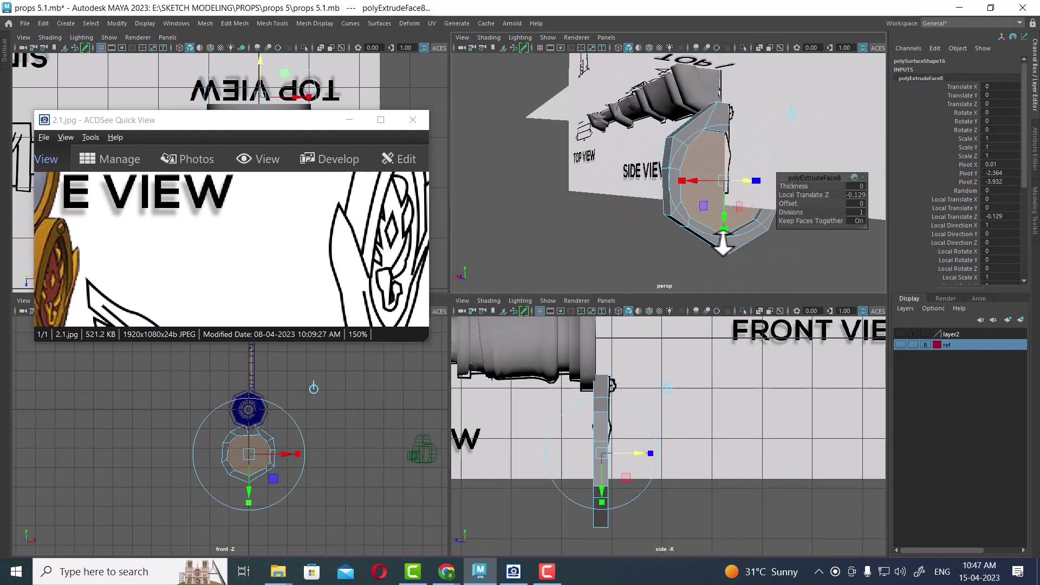
pyautogui.scroll(2, 705, 249)
pyautogui.moveTo(733, 218)
pyautogui.keyDown('alt'); pyautogui.mouseDown()
pyautogui.moveTo(701, 204)
pyautogui.moveTo(726, 183)
pyautogui.moveTo(713, 196)
pyautogui.moveTo(774, 223)
pyautogui.moveTo(883, 216)
pyautogui.moveTo(826, 213)
pyautogui.mouseUp(); pyautogui.keyUp('alt')
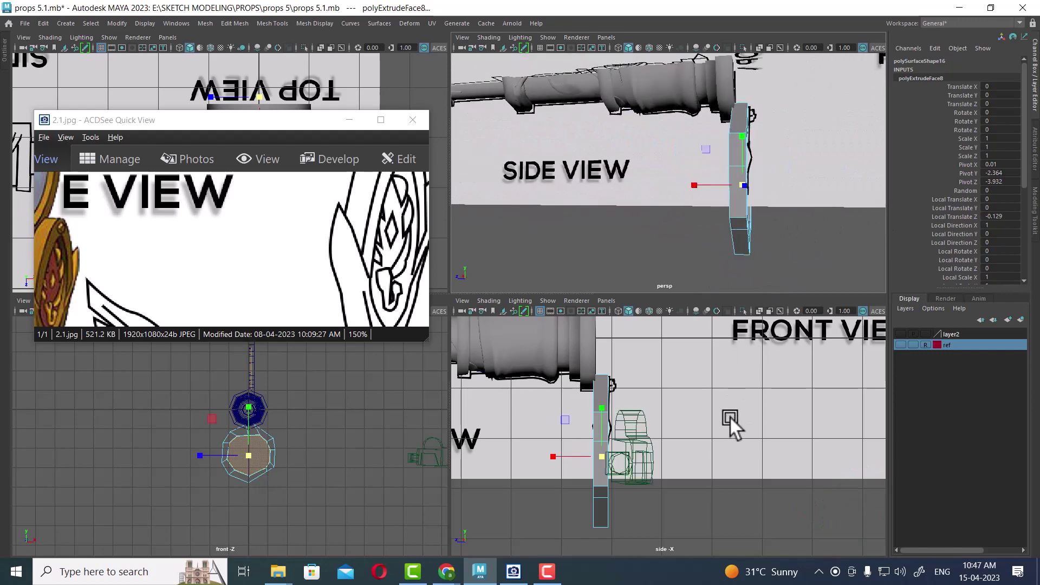
# Step: Show the model in wireframe, enlarge the side view and clear the selection
pyautogui.scroll(2, 723, 419)
pyautogui.press('4')
pyautogui.scroll(2, 639, 486)
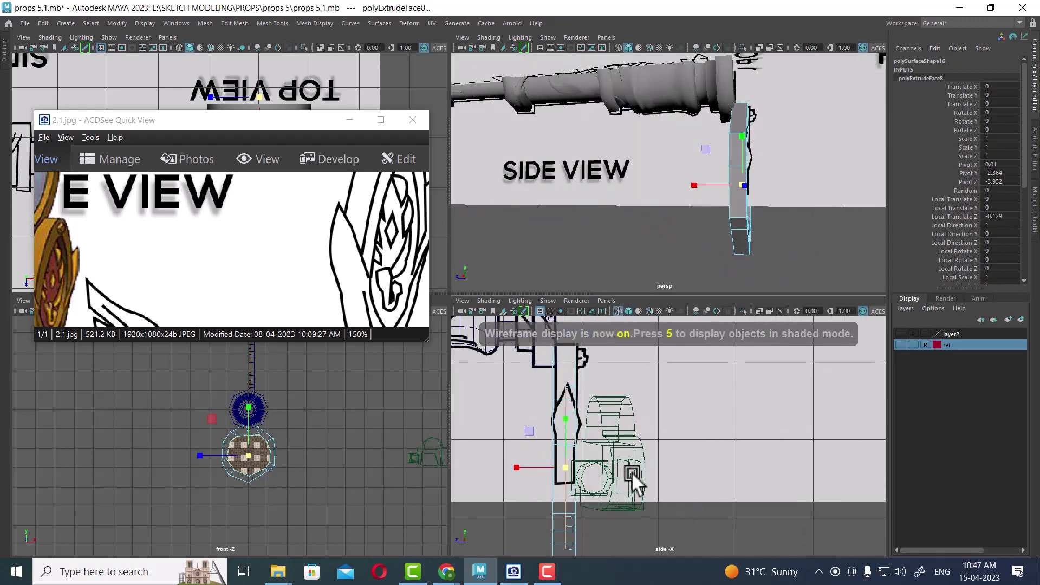
pyautogui.click(519, 468)
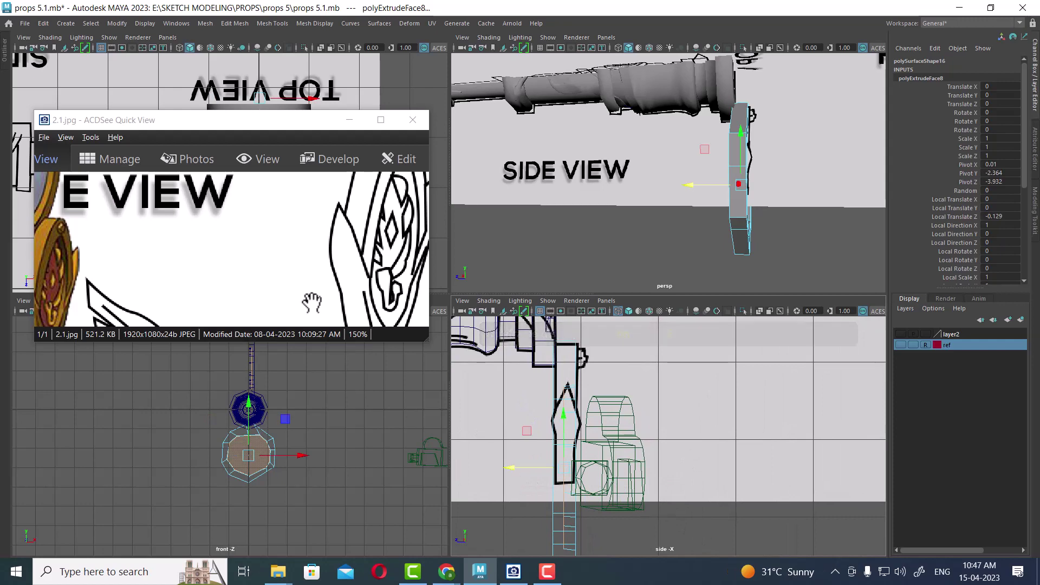
pyautogui.moveTo(785, 222)
pyautogui.keyDown('alt'); pyautogui.mouseDown()
pyautogui.moveTo(753, 189)
pyautogui.moveTo(815, 191)
pyautogui.mouseUp(); pyautogui.keyUp('alt')
pyautogui.press('space')
pyautogui.press('space')
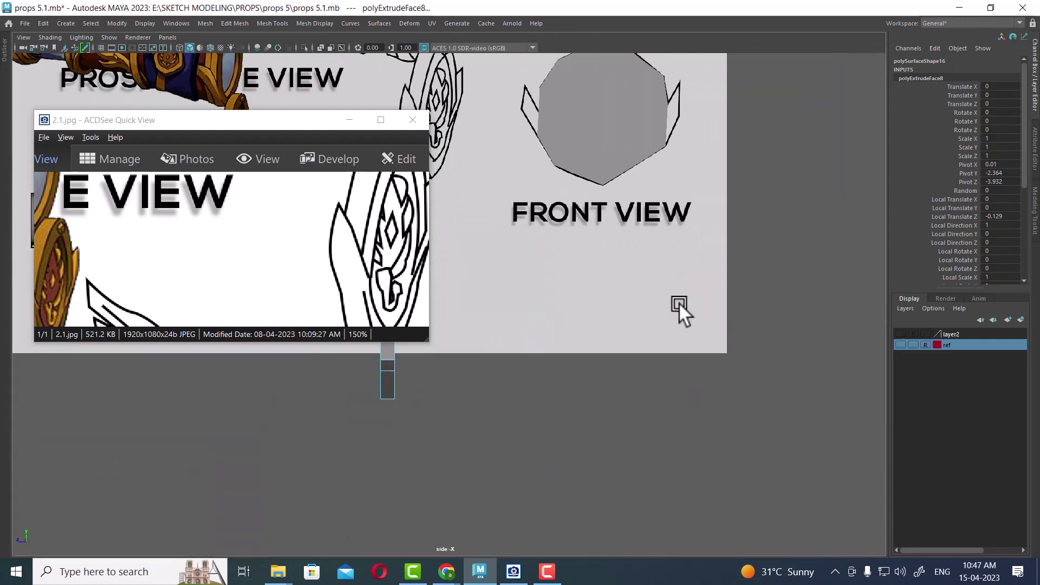
pyautogui.press('4')
pyautogui.scroll(2, 715, 358)
pyautogui.scroll(2, 743, 334)
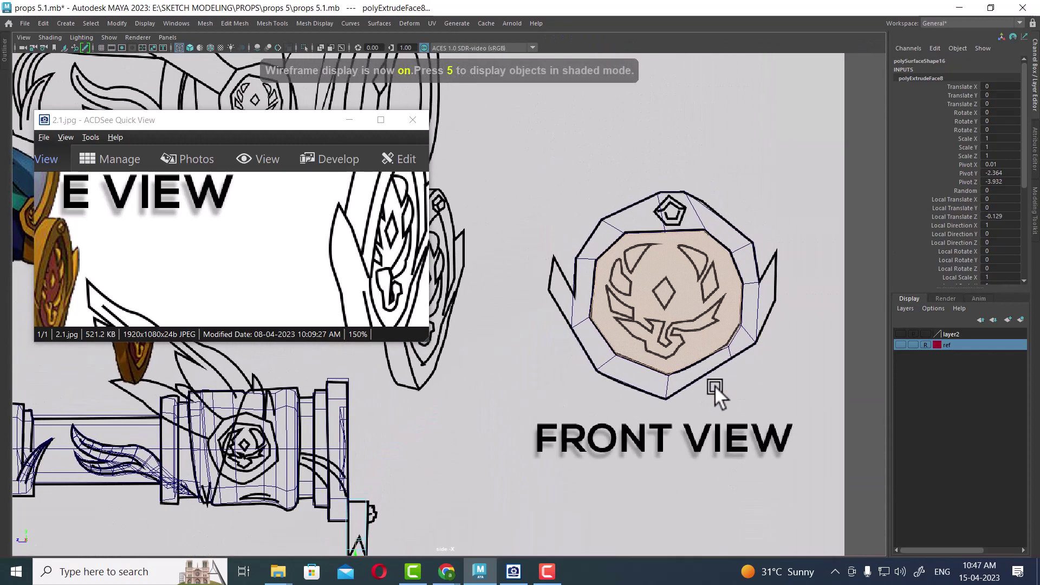
pyautogui.scroll(2, 714, 385)
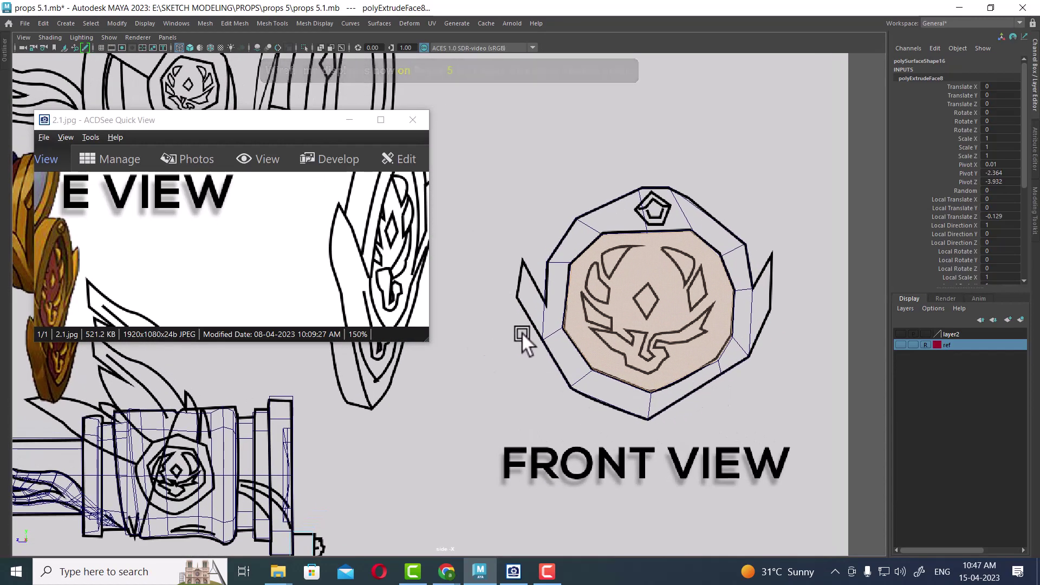
pyautogui.moveTo(672, 222); pyautogui.dragTo(758, 181, button='right')
pyautogui.click(759, 185)
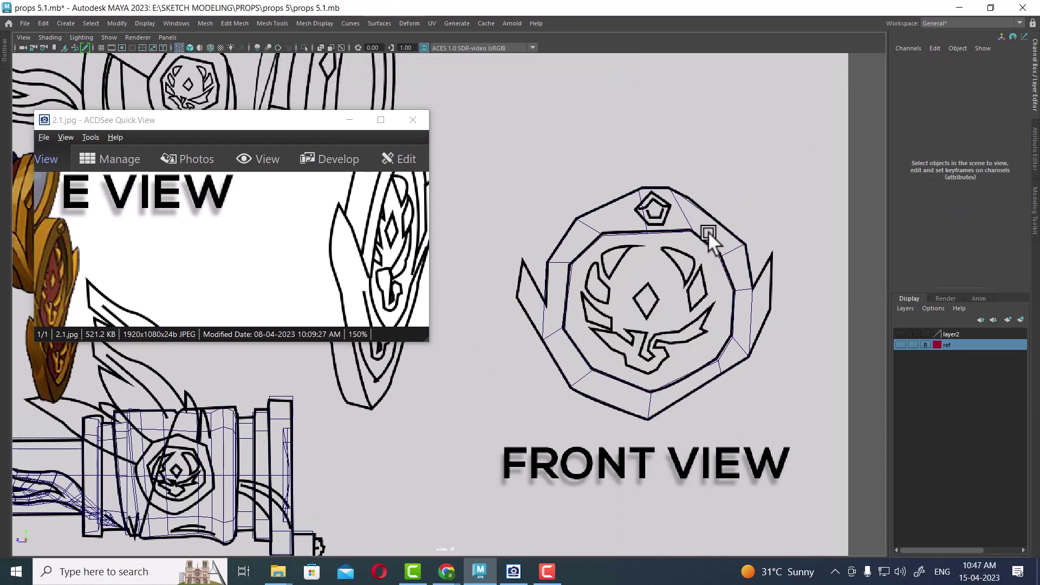
# Step: Pan the reference image until the coloured spyglass's emblem is visible
pyautogui.scroll(2, 675, 295)
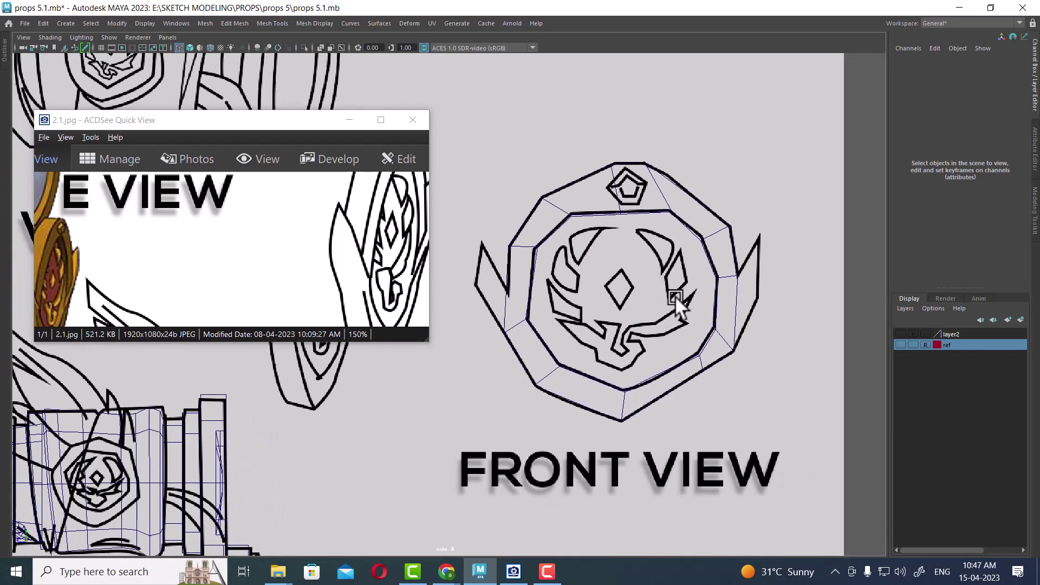
pyautogui.scroll(1, 692, 329)
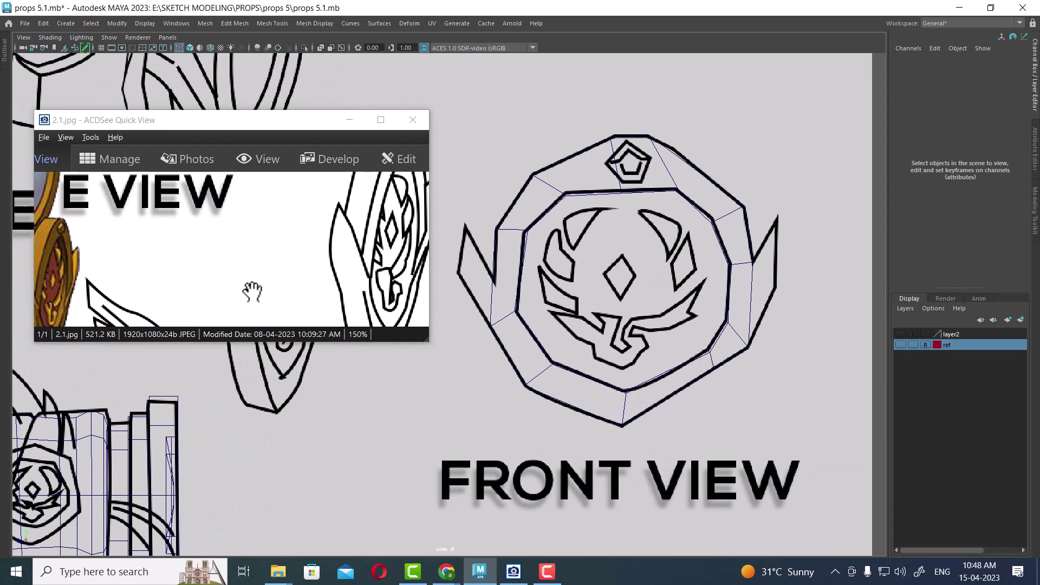
pyautogui.moveTo(166, 255); pyautogui.dragTo(245, 274)
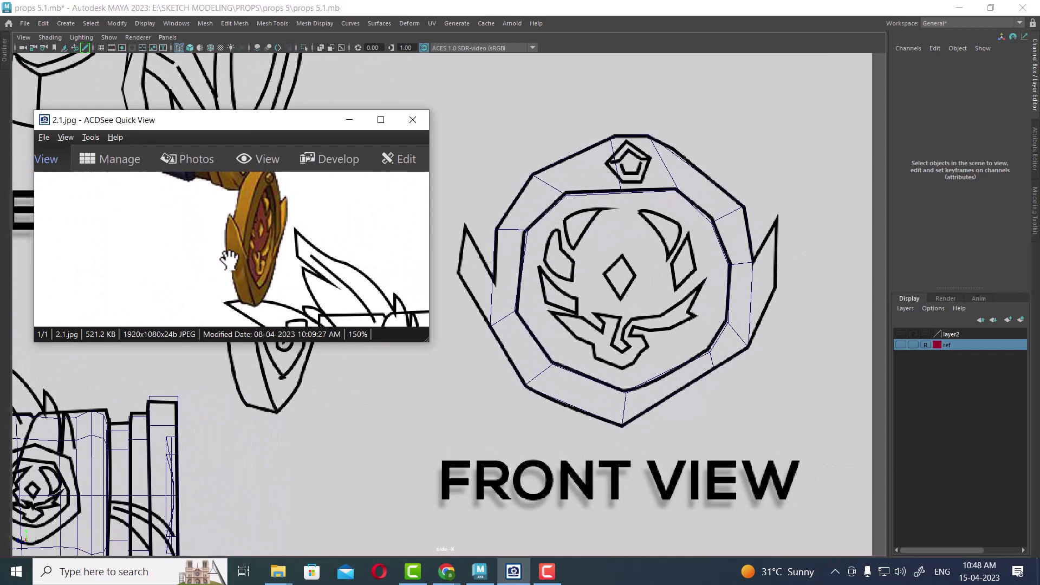
pyautogui.moveTo(273, 271); pyautogui.dragTo(237, 293)
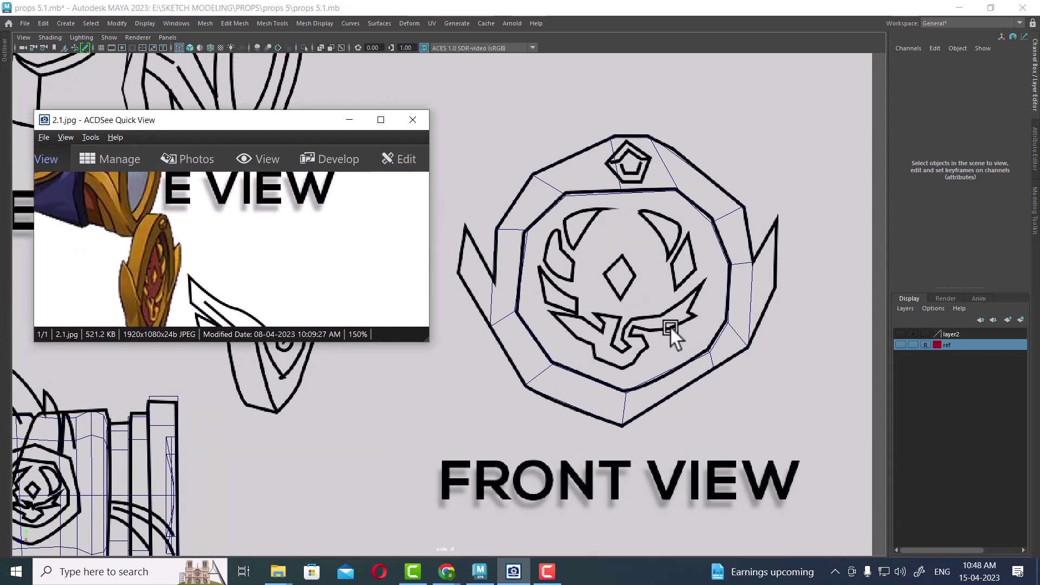
# Step: Extrude the ring's left outer face and pull the spike vertex down to the reference
pyautogui.moveTo(751, 258); pyautogui.dragTo(751, 295, button='right')
pyautogui.click(734, 291)
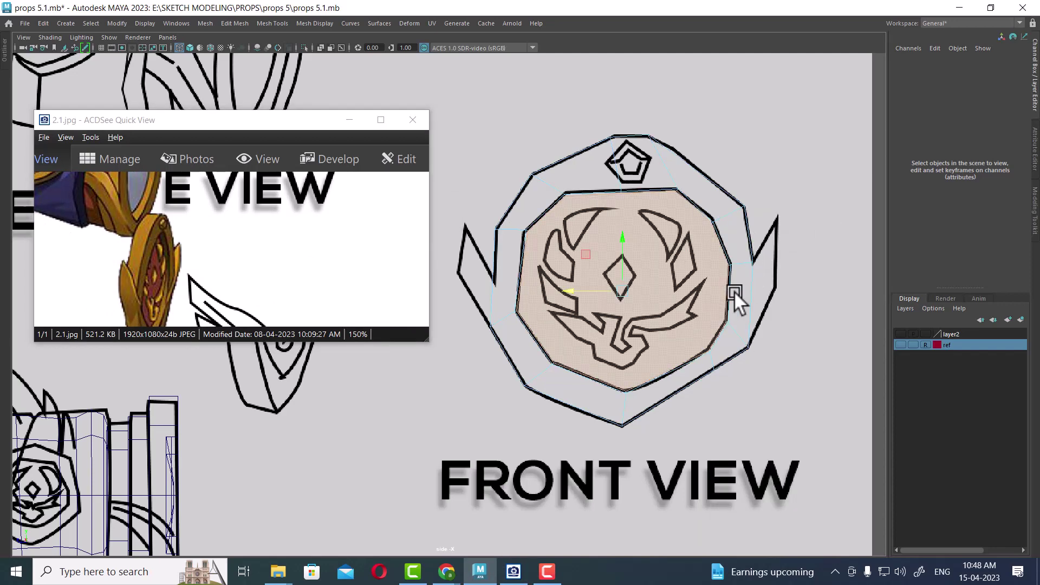
pyautogui.click(496, 314)
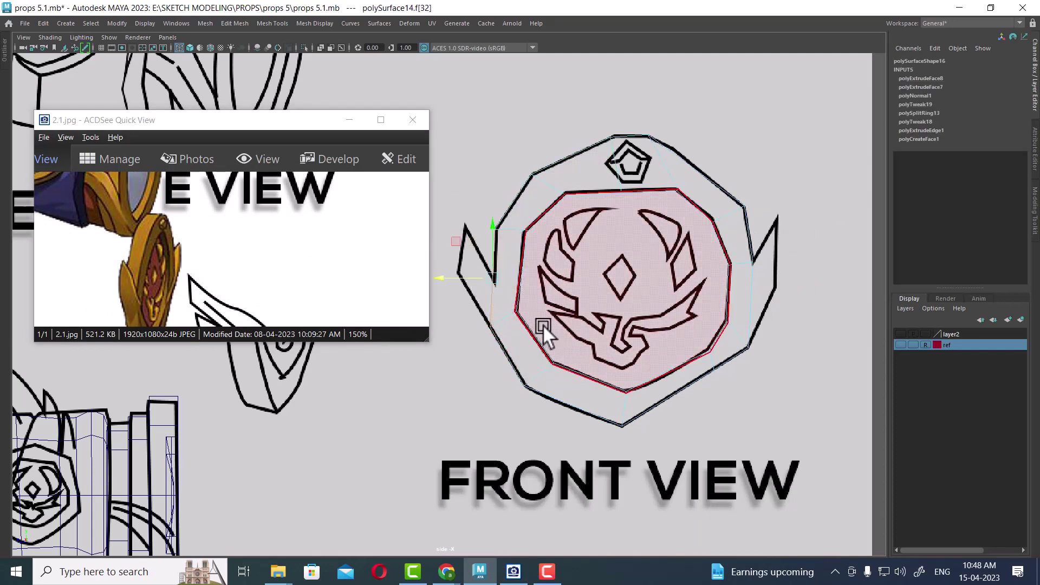
pyautogui.click(498, 286)
pyautogui.hotkey('ctrl', 'e')
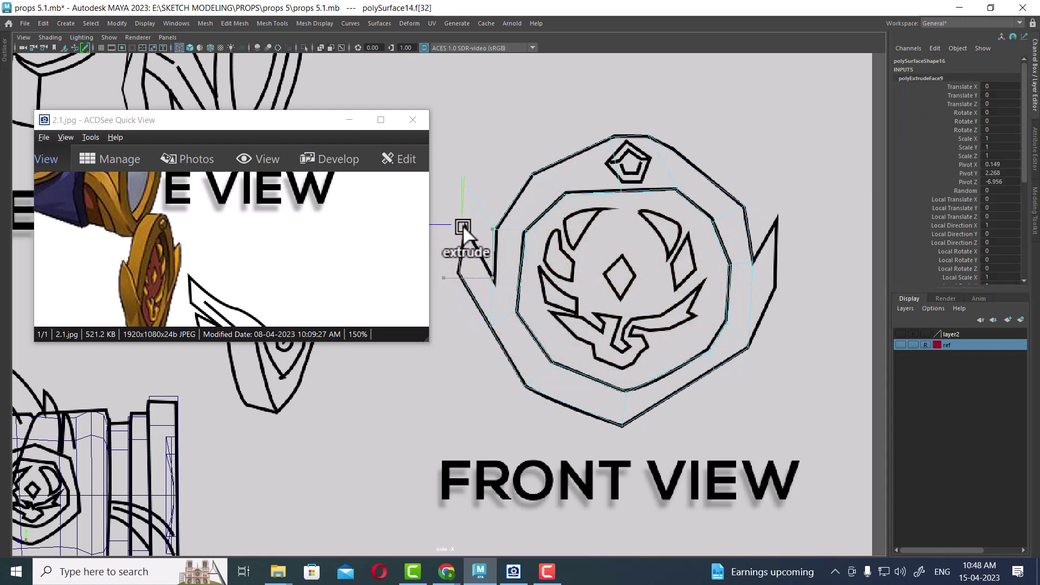
pyautogui.moveTo(480, 192); pyautogui.dragTo(463, 194, button='right')
pyautogui.scroll(1, 490, 184)
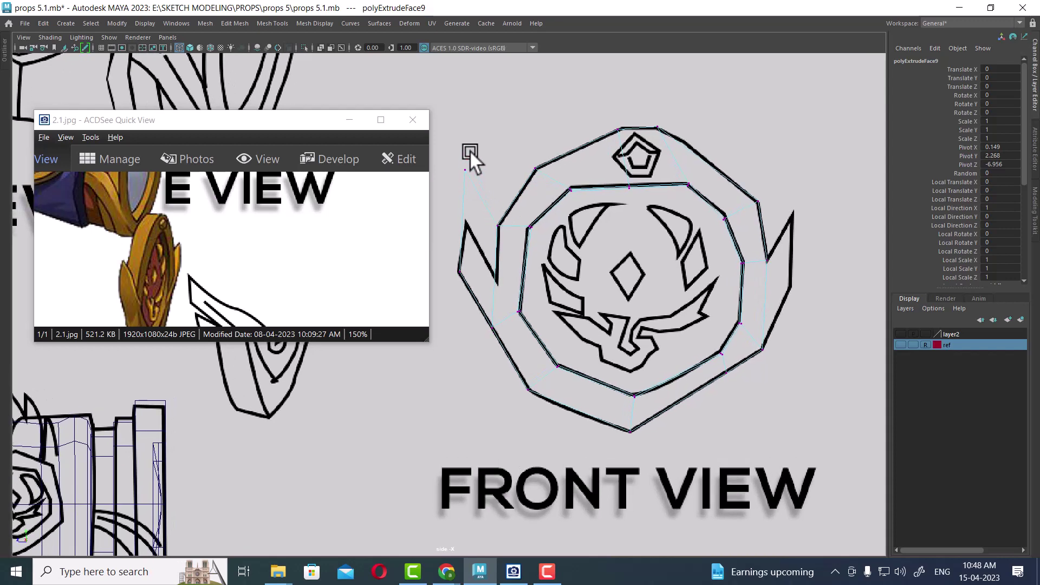
pyautogui.click(465, 169)
pyautogui.moveTo(466, 197); pyautogui.dragTo(466, 220)
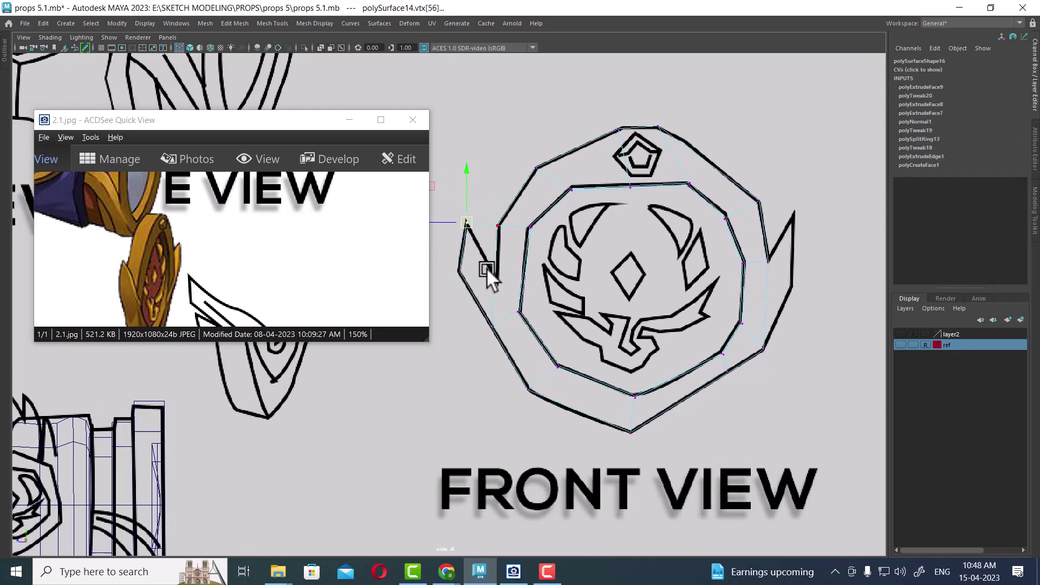
pyautogui.scroll(2, 487, 268)
# Step: Insert an edge loop across the left spike and drag its new vertex onto the outline
pyautogui.moveTo(614, 235); pyautogui.dragTo(635, 80, button='right')
pyautogui.click(599, 185)
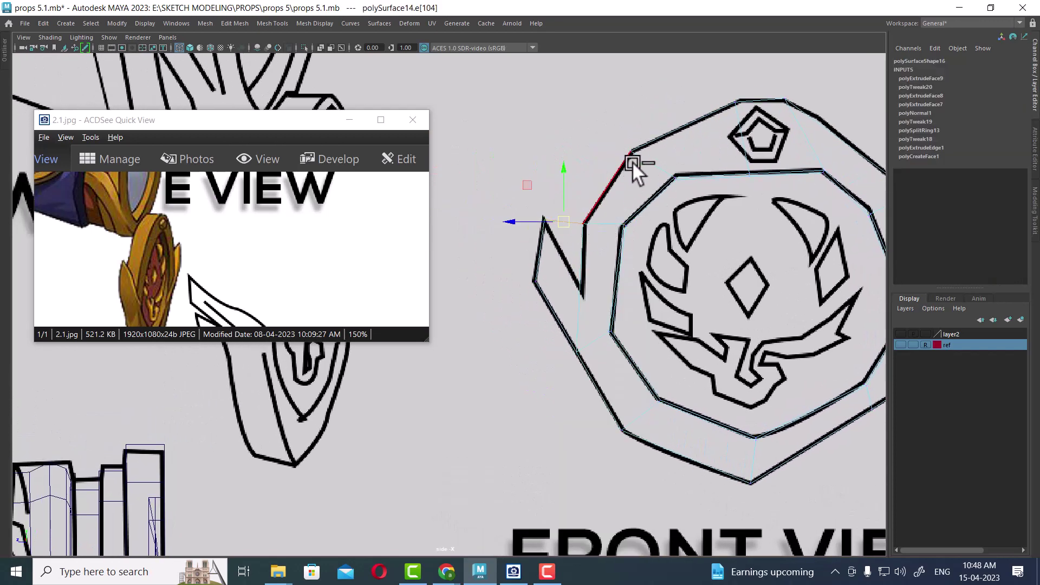
pyautogui.keyDown('shift'); pyautogui.moveTo(564, 197); pyautogui.dragTo(678, 276, button='right'); pyautogui.keyUp('shift')
pyautogui.moveTo(642, 184); pyautogui.dragTo(641, 139, button='right')
pyautogui.scroll(2, 615, 269)
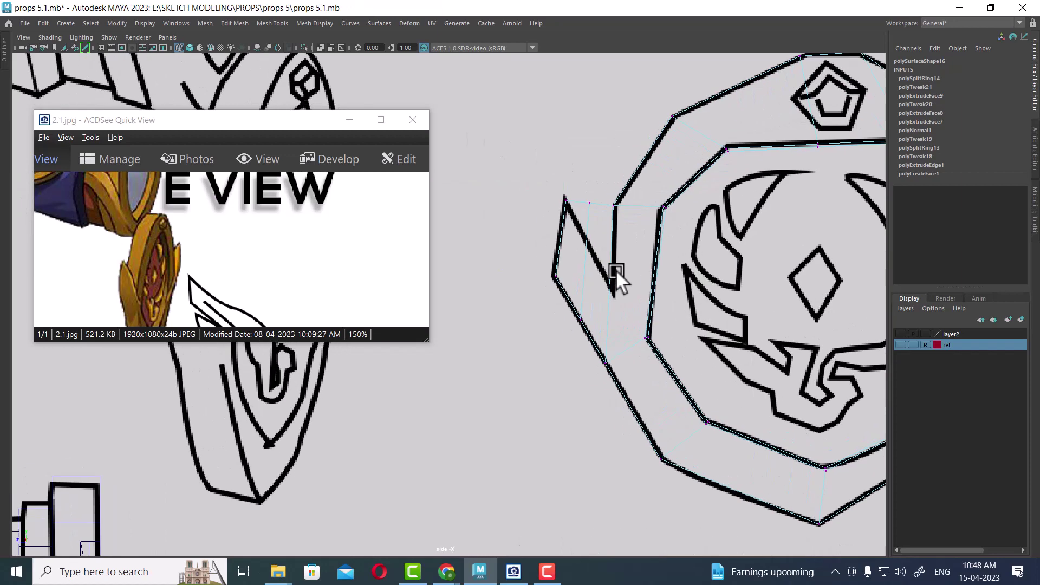
pyautogui.click(581, 223)
pyautogui.moveTo(580, 223); pyautogui.dragTo(606, 274)
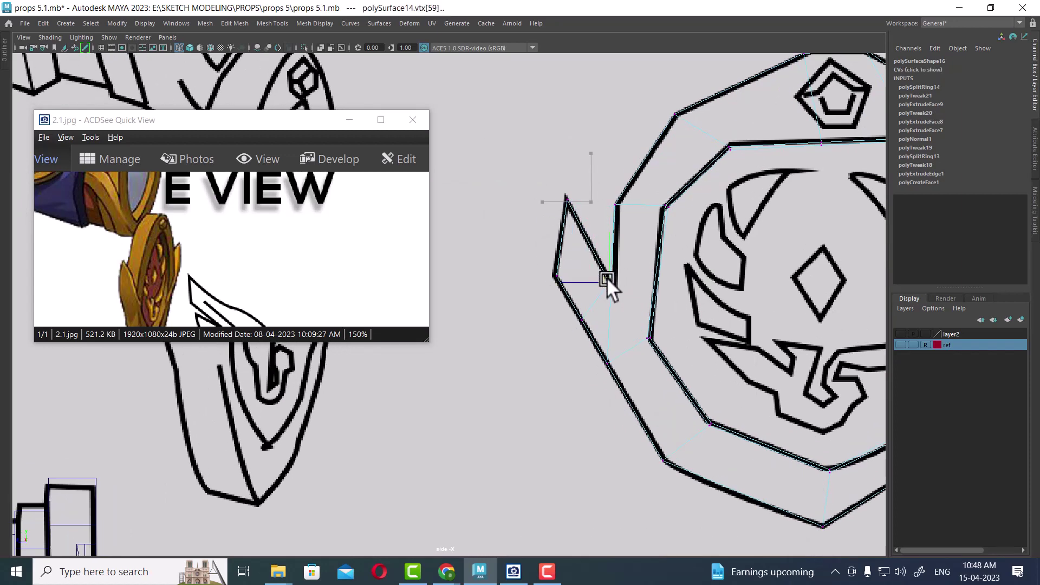
pyautogui.scroll(1, 651, 362)
pyautogui.scroll(-5, 689, 365)
pyautogui.scroll(-2, 714, 310)
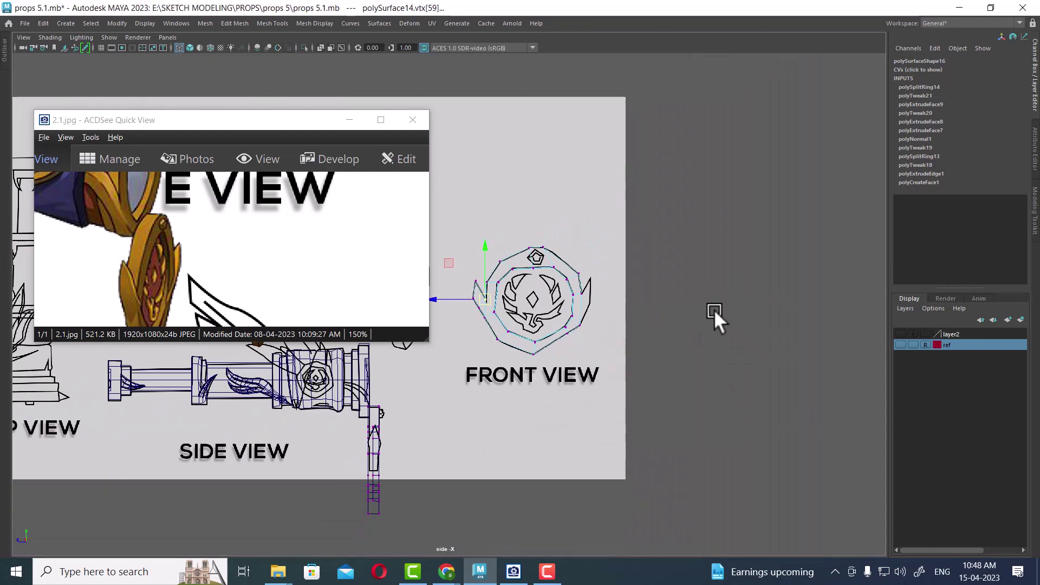
# Step: Extrude the ring's right outer face into the matching right spike
pyautogui.press('space')
pyautogui.moveTo(739, 230)
pyautogui.keyDown('alt'); pyautogui.mouseDown()
pyautogui.moveTo(641, 204)
pyautogui.moveTo(582, 209)
pyautogui.moveTo(591, 223)
pyautogui.moveTo(703, 232)
pyautogui.moveTo(750, 324)
pyautogui.mouseUp(); pyautogui.keyUp('alt')
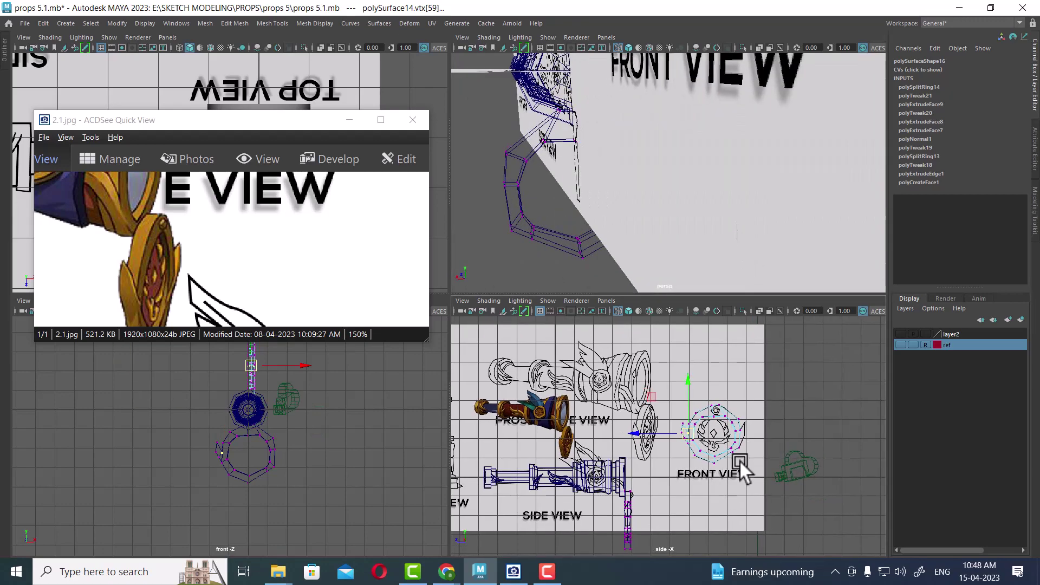
pyautogui.press('space')
pyautogui.scroll(3, 642, 343)
pyautogui.scroll(4, 623, 327)
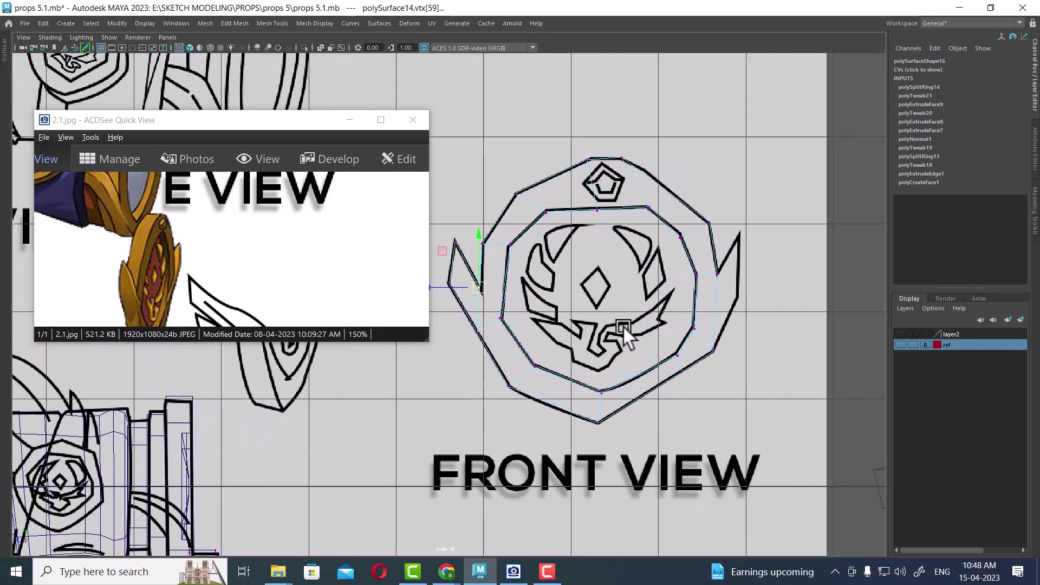
pyautogui.scroll(1, 738, 261)
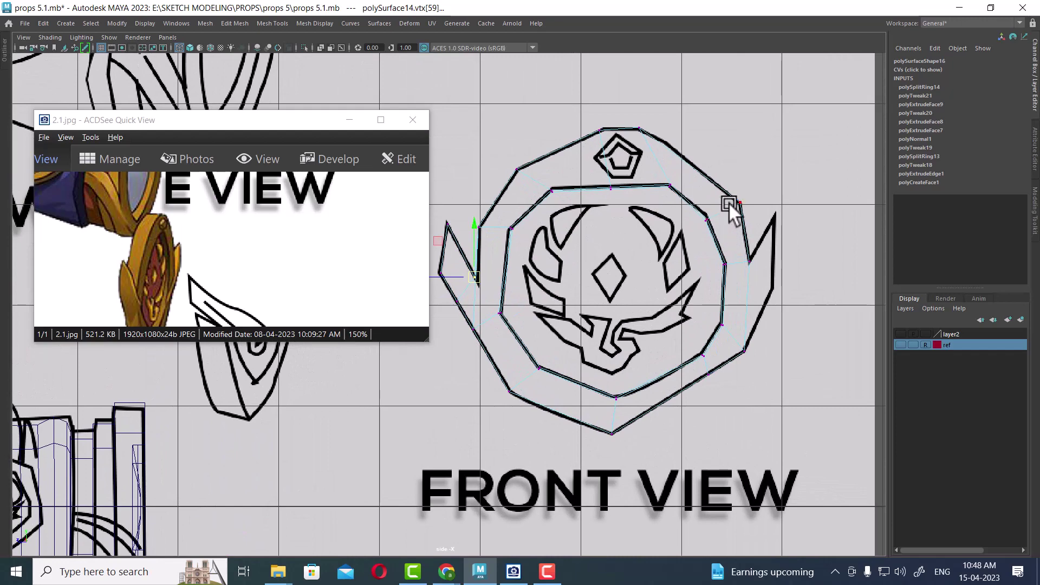
pyautogui.moveTo(729, 202); pyautogui.dragTo(733, 244, button='right')
pyautogui.click(742, 298)
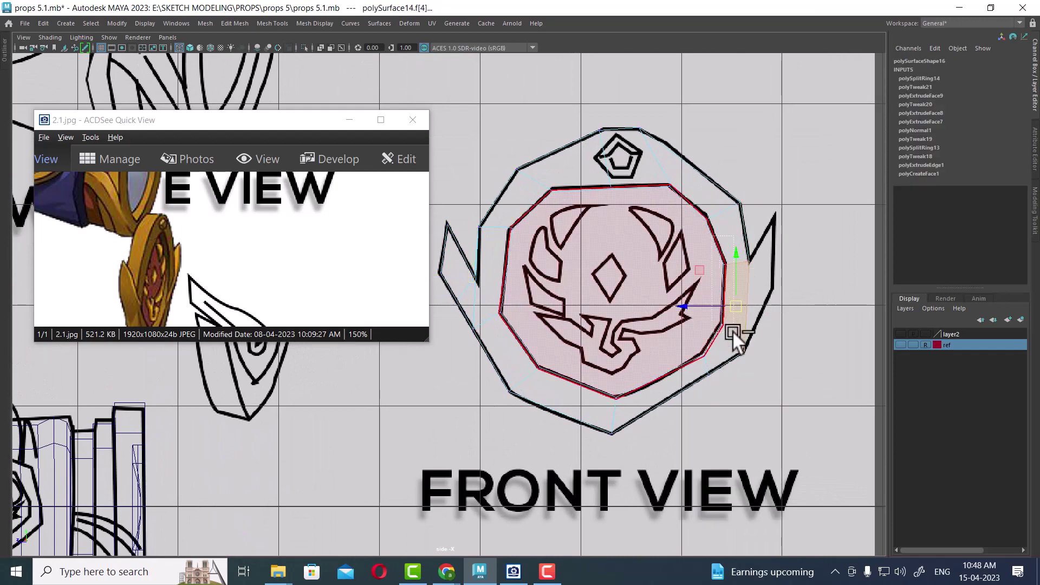
pyautogui.hotkey('ctrl', 'e')
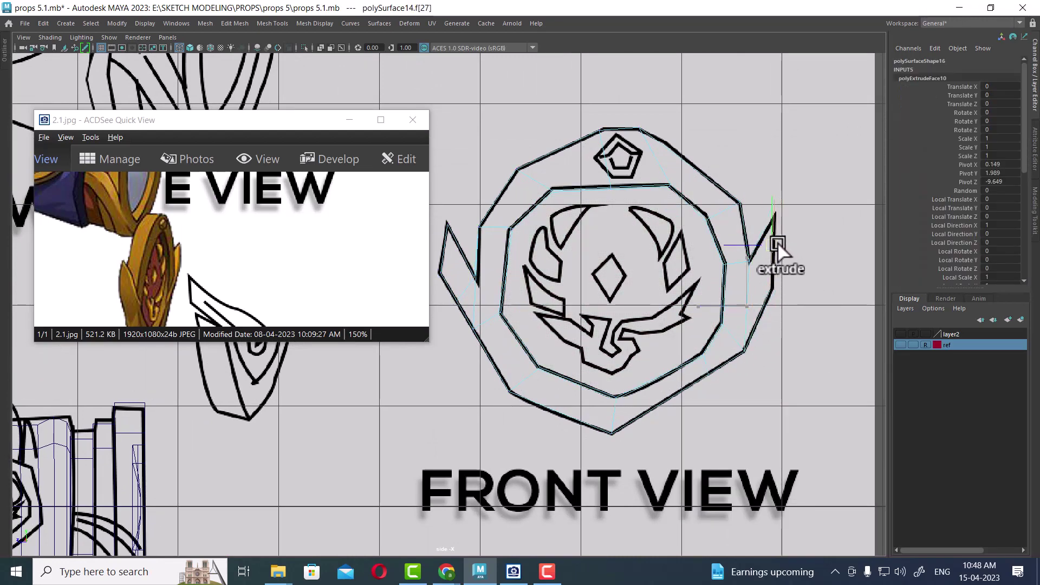
pyautogui.scroll(2, 799, 320)
pyautogui.scroll(2, 759, 353)
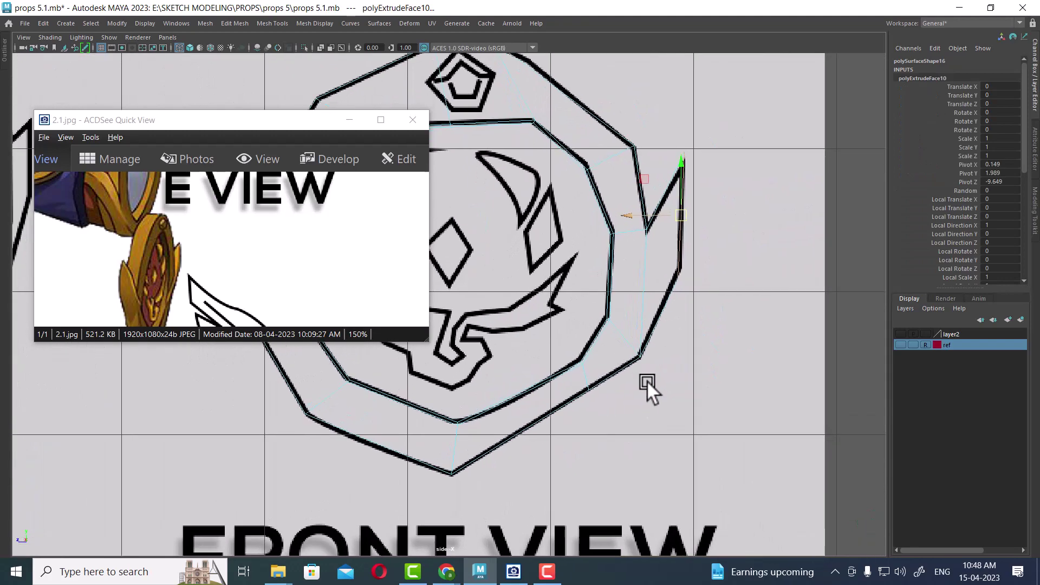
pyautogui.scroll(1, 666, 379)
pyautogui.scroll(-5, 650, 358)
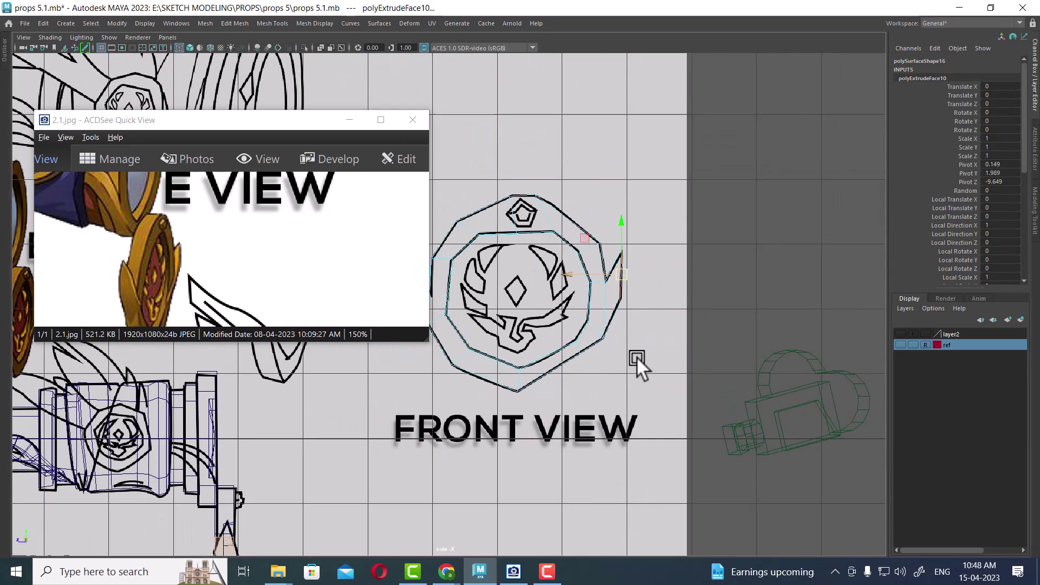
pyautogui.scroll(2, 647, 365)
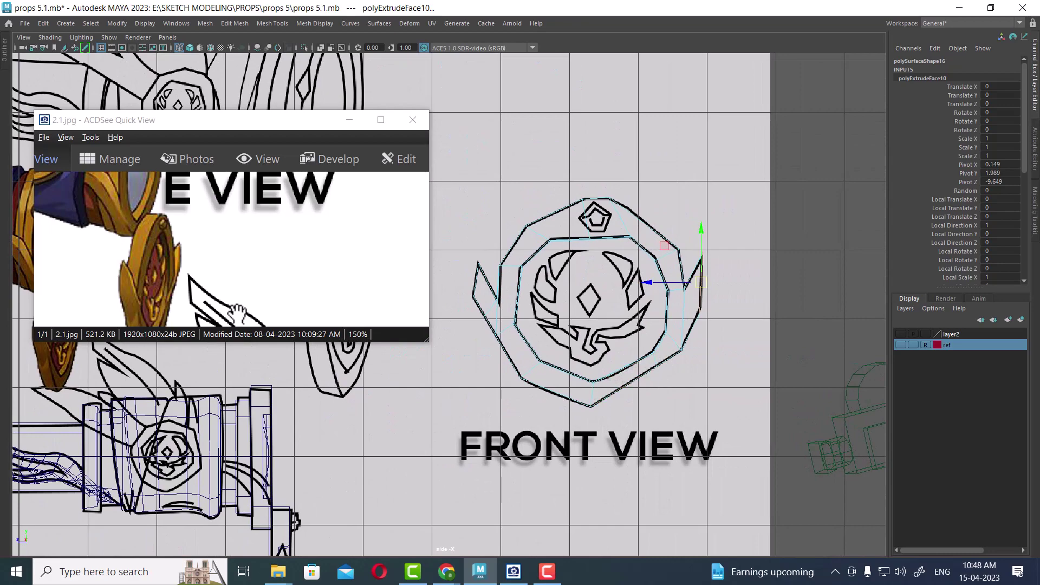
pyautogui.scroll(-2, 672, 281)
# Step: Inspect the emblem in perspective, clear the selection and hide all unselected objects
pyautogui.press('space')
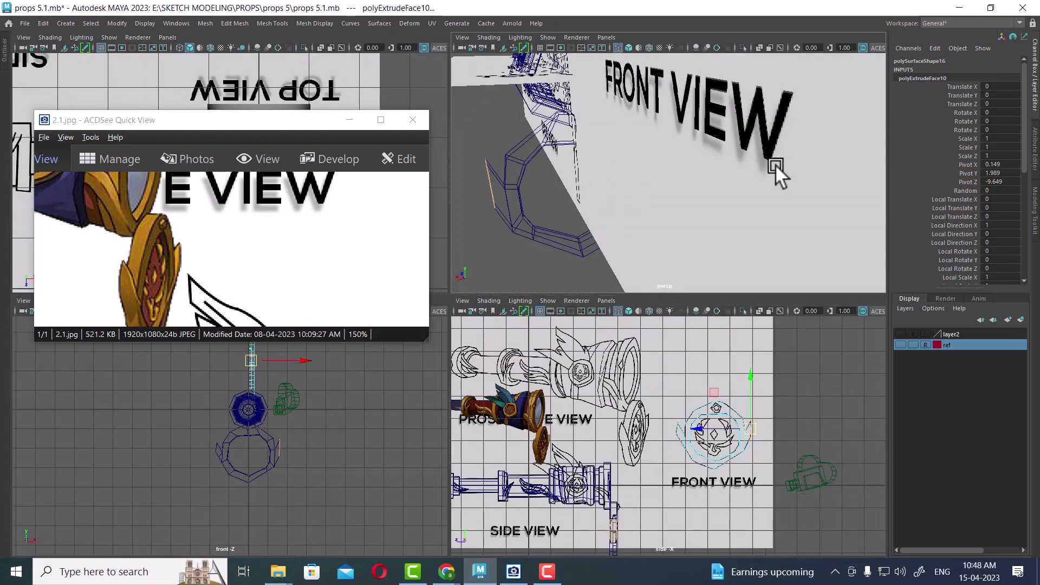
pyautogui.moveTo(775, 165)
pyautogui.keyDown('alt'); pyautogui.mouseDown()
pyautogui.moveTo(753, 188)
pyautogui.moveTo(714, 195)
pyautogui.mouseUp(); pyautogui.keyUp('alt')
pyautogui.press('space')
pyautogui.scroll(3, 724, 262)
pyautogui.scroll(-2, 724, 261)
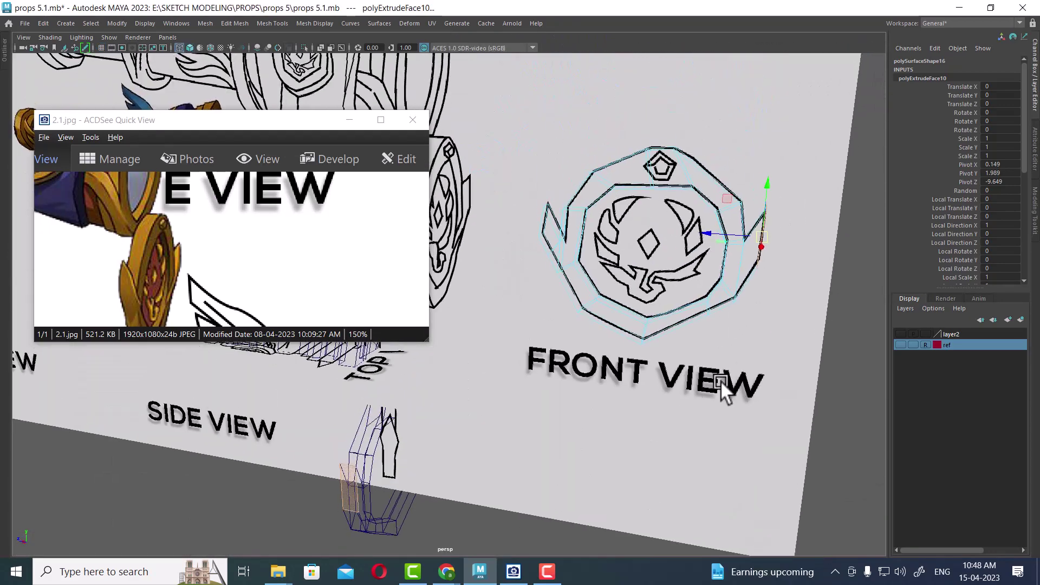
pyautogui.moveTo(729, 287); pyautogui.dragTo(759, 231, button='right')
pyautogui.click(714, 298)
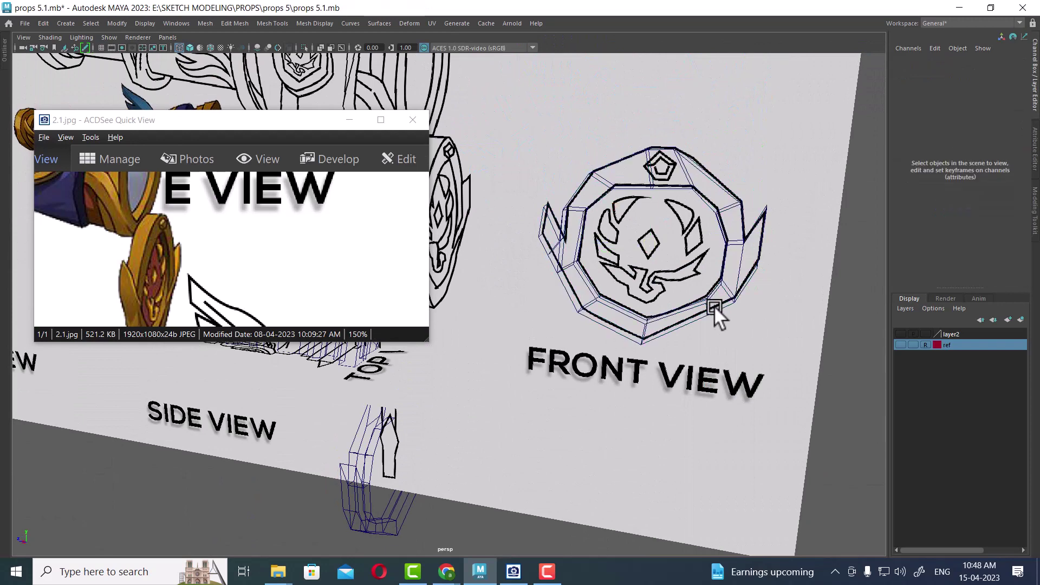
pyautogui.hotkey('alt', 'h')
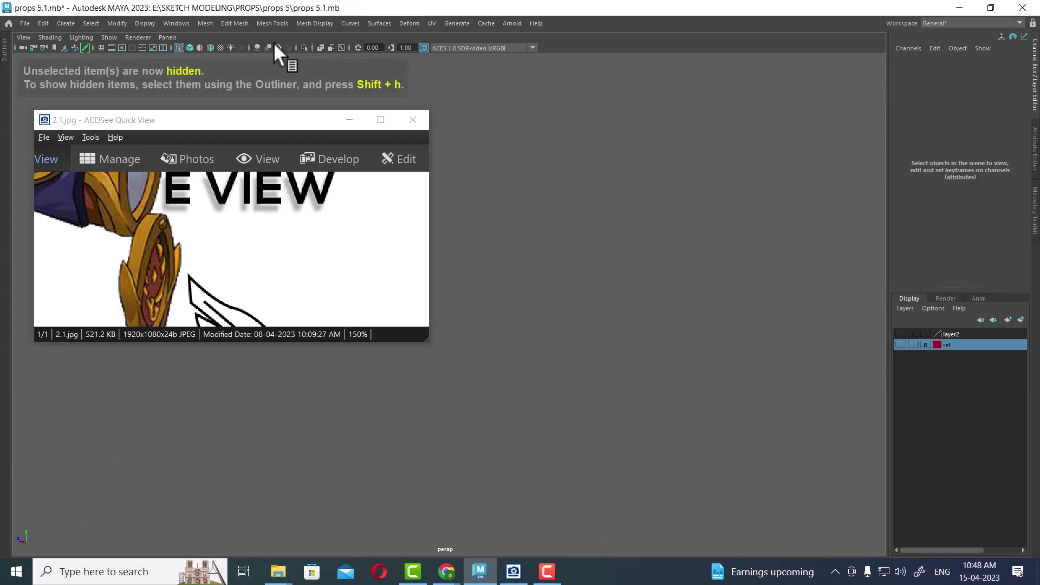
# Step: Show all hidden objects again and save the scene with incremental saving turned on
pyautogui.click(149, 26)
pyautogui.moveTo(160, 93)
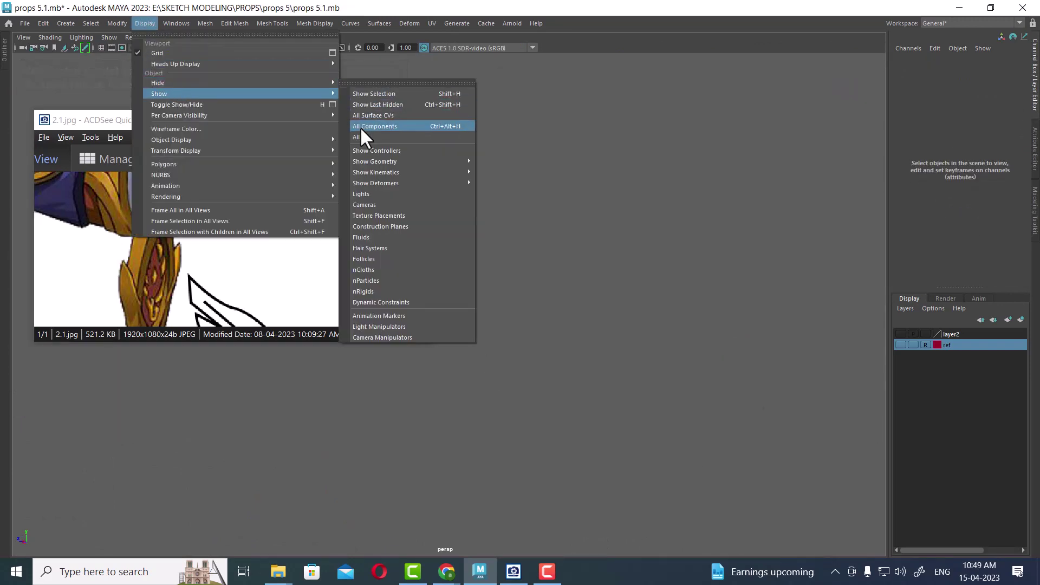
pyautogui.click(360, 126)
pyautogui.click(24, 23)
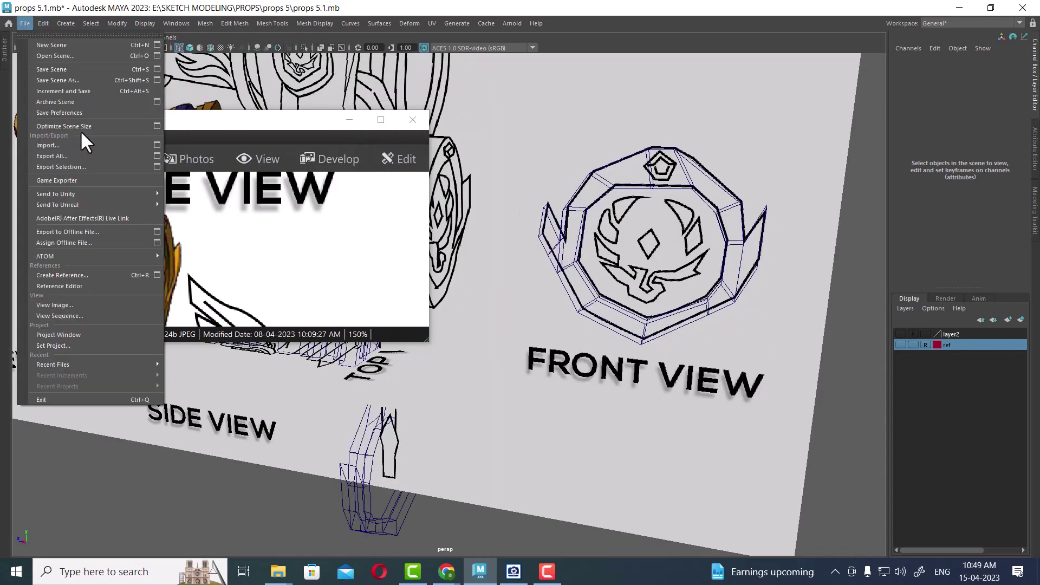
pyautogui.click(157, 69)
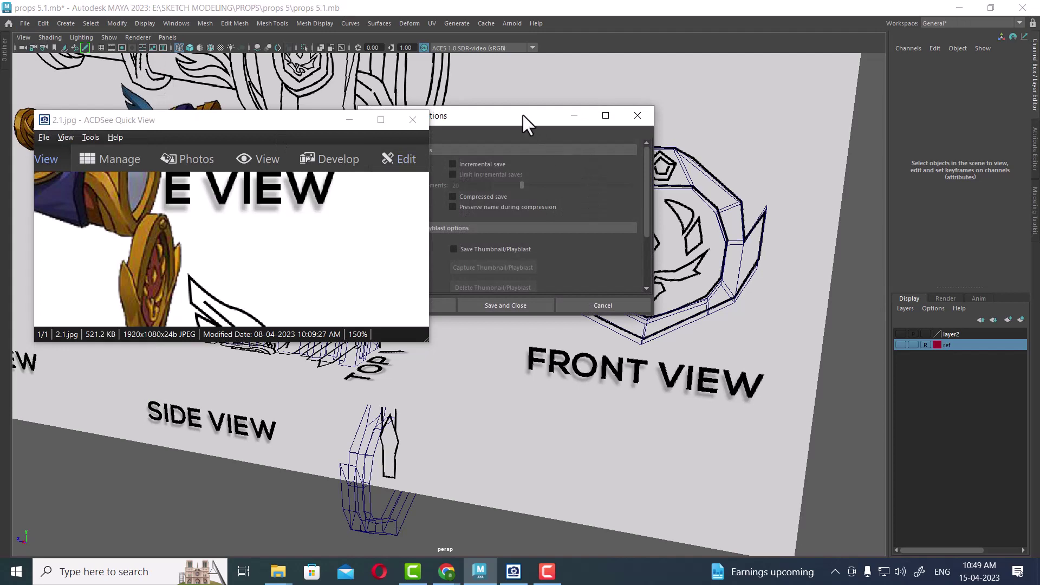
pyautogui.moveTo(522, 115); pyautogui.dragTo(768, 96)
pyautogui.click(727, 143)
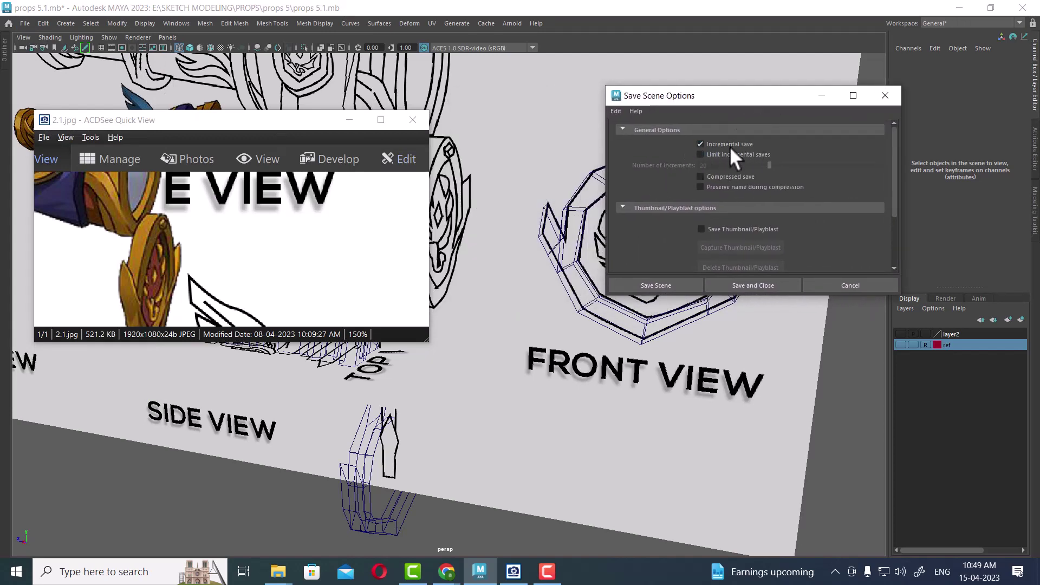
pyautogui.click(663, 283)
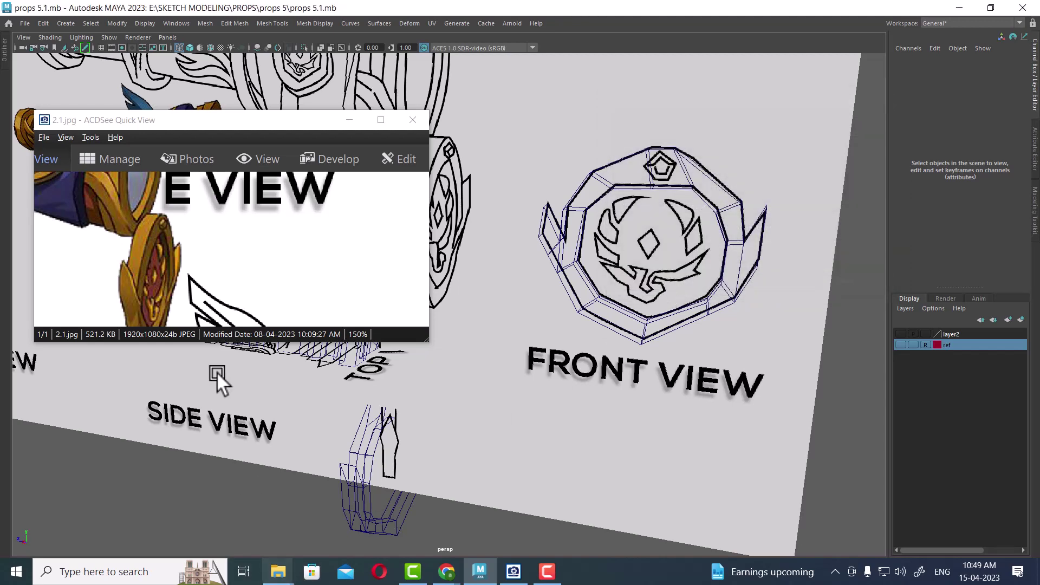
# Step: Start Save Scene As, then copy the props 5 folder path from File Explorer
pyautogui.click(25, 23)
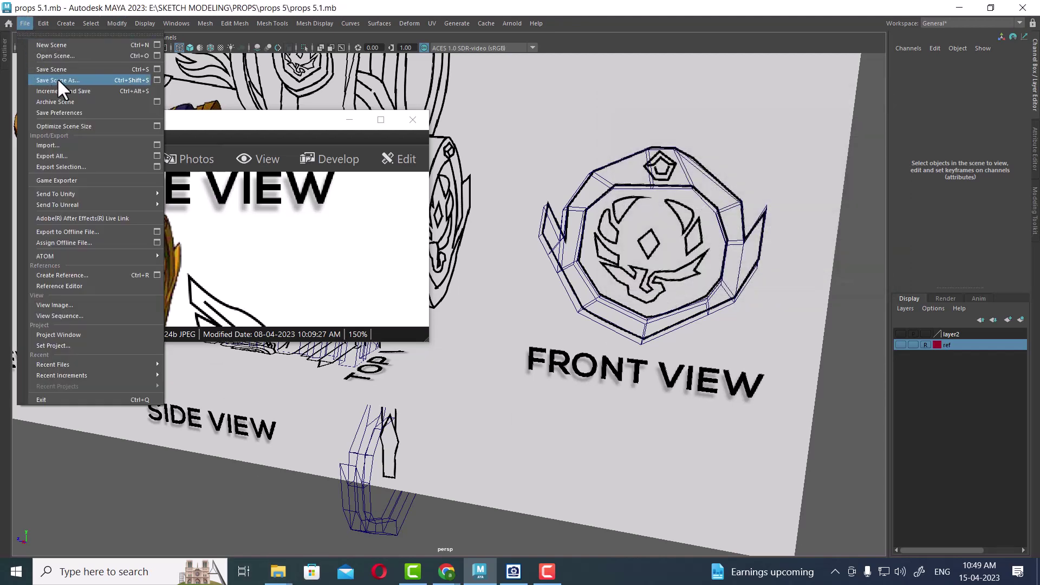
pyautogui.click(58, 80)
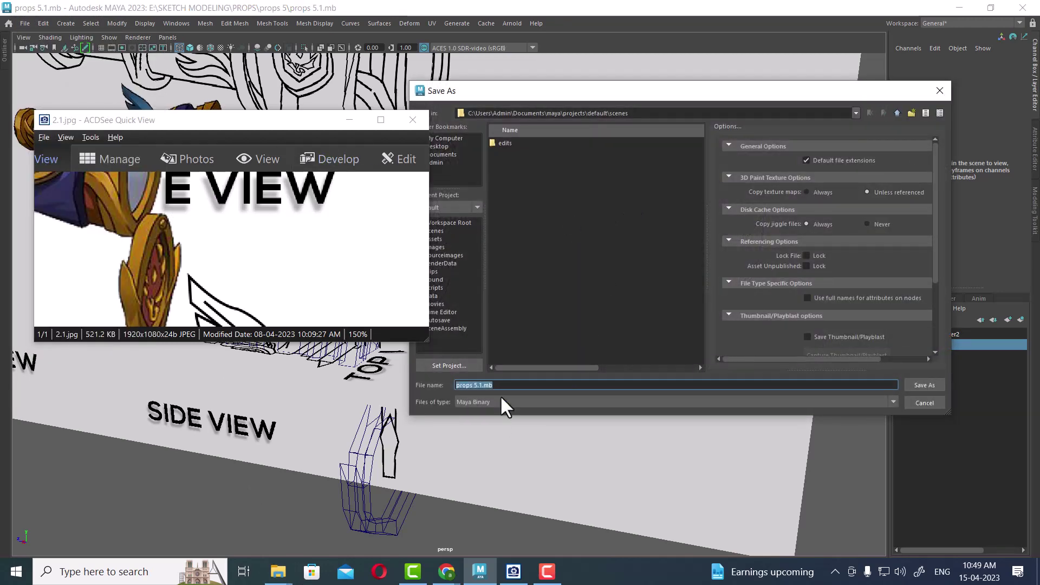
pyautogui.moveTo(278, 571)
pyautogui.click(353, 525)
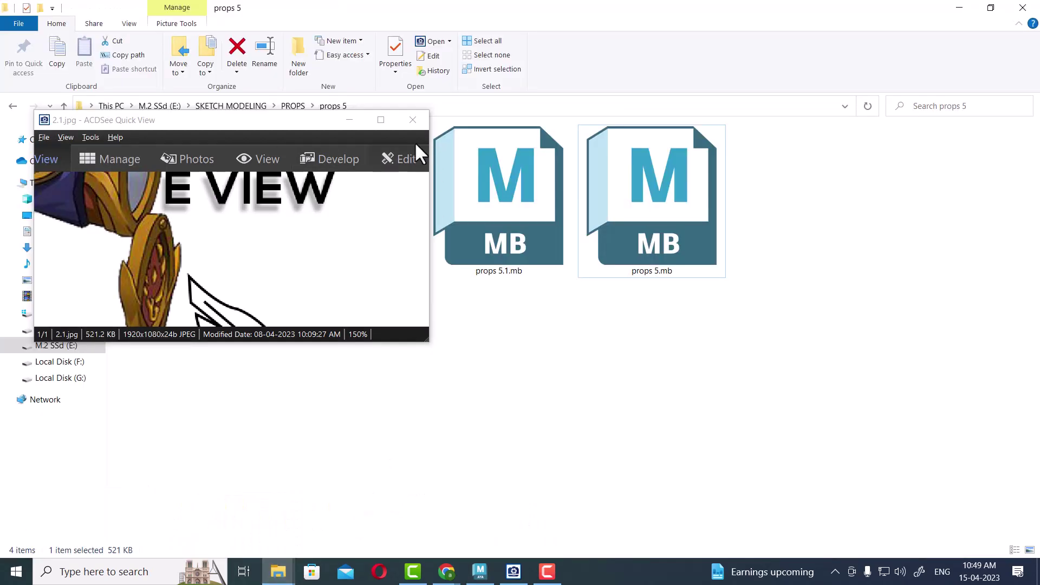
pyautogui.click(355, 106)
pyautogui.press('BackSpace')
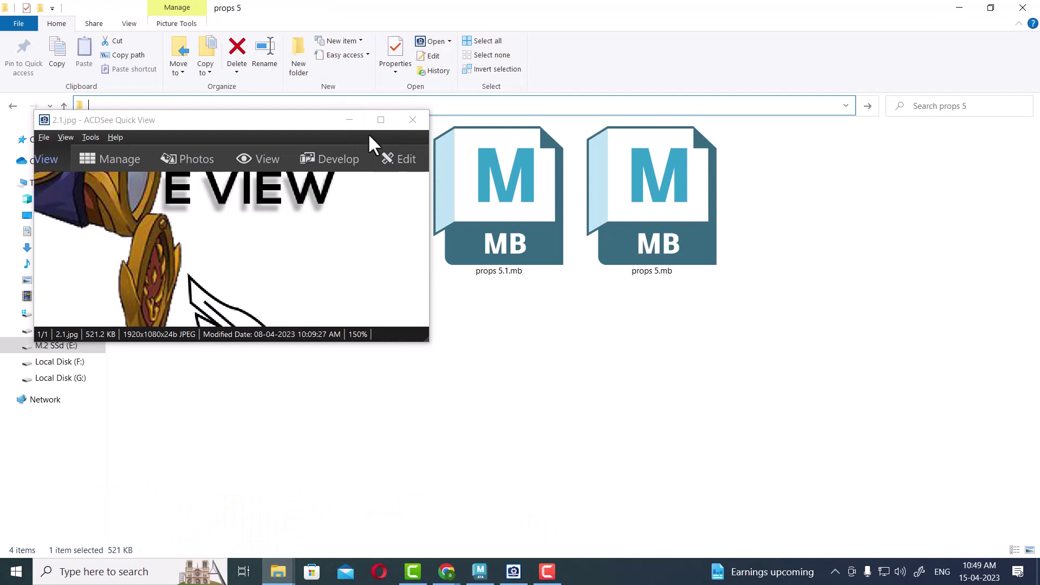
pyautogui.click(352, 119)
pyautogui.click(377, 105)
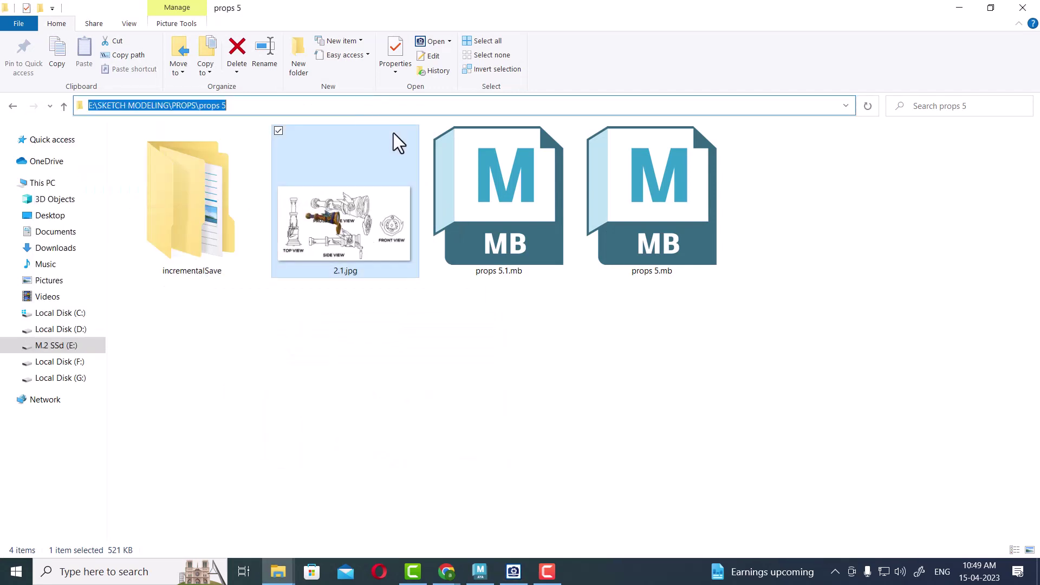
pyautogui.click(480, 571)
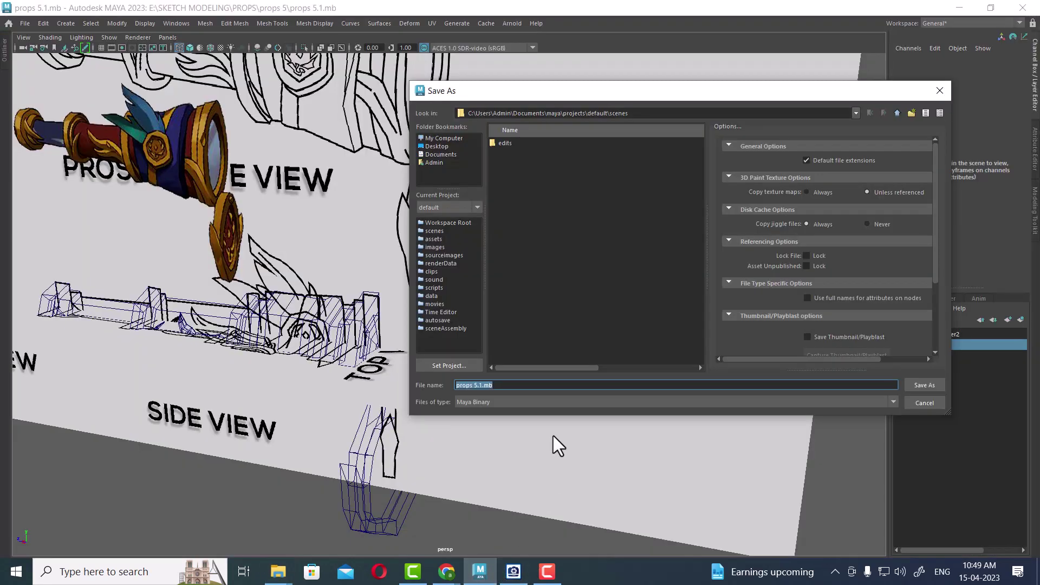
# Step: Go to the pasted props 5 folder path and save the scene as props 5.2.mb
pyautogui.write('E:\\SKETCH MODELING\\PROPS\\props 5')
pyautogui.press('Return')
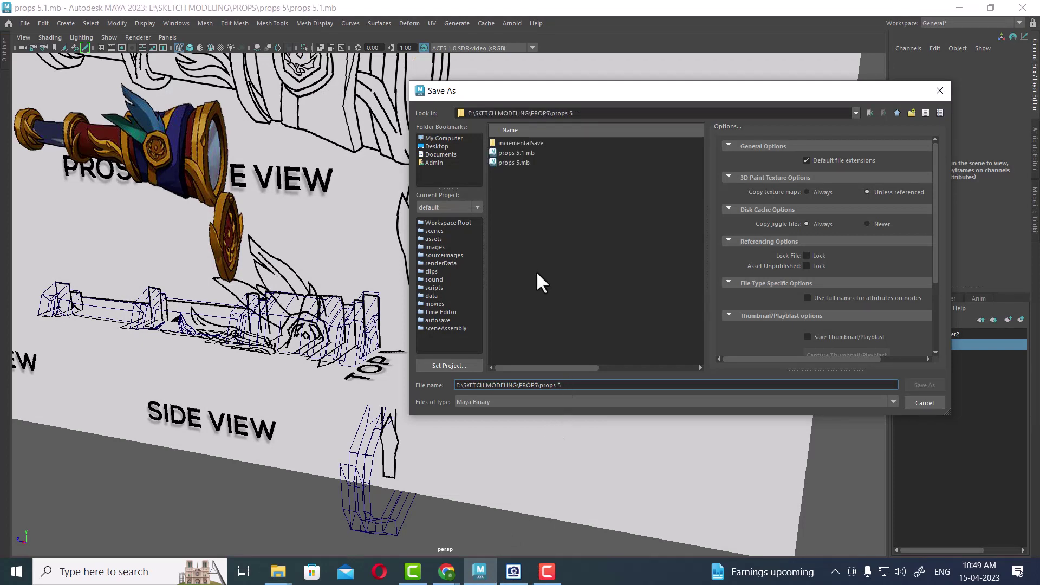
pyautogui.click(506, 153)
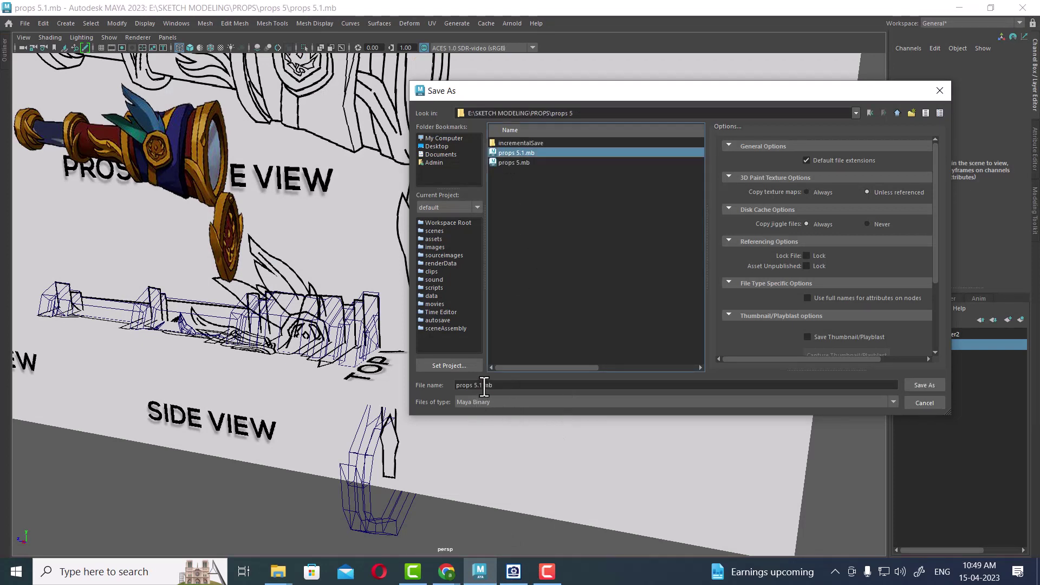
pyautogui.click(484, 385)
pyautogui.press('BackSpace')
pyautogui.write('2')
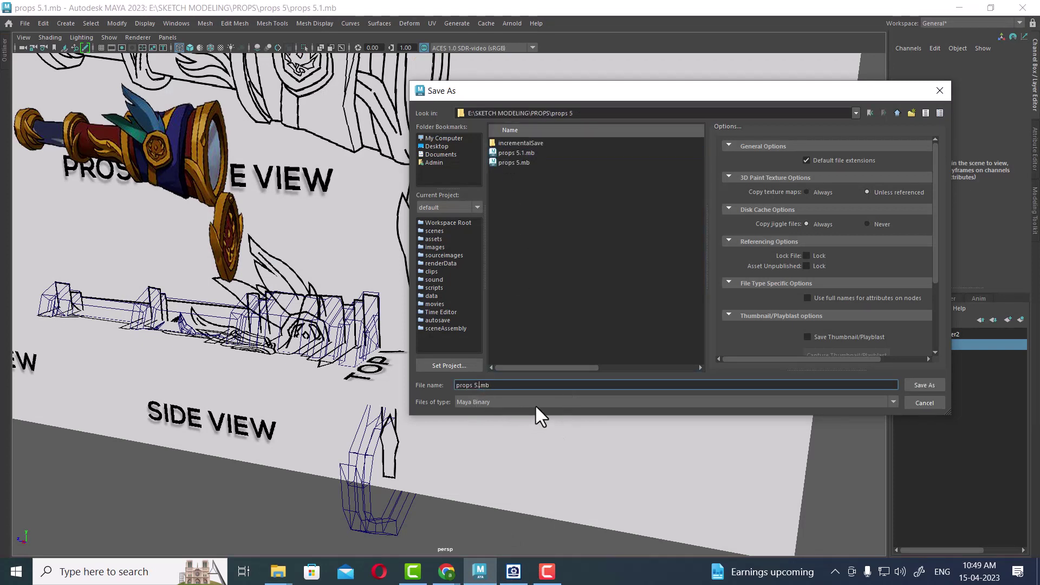
pyautogui.press('Return')
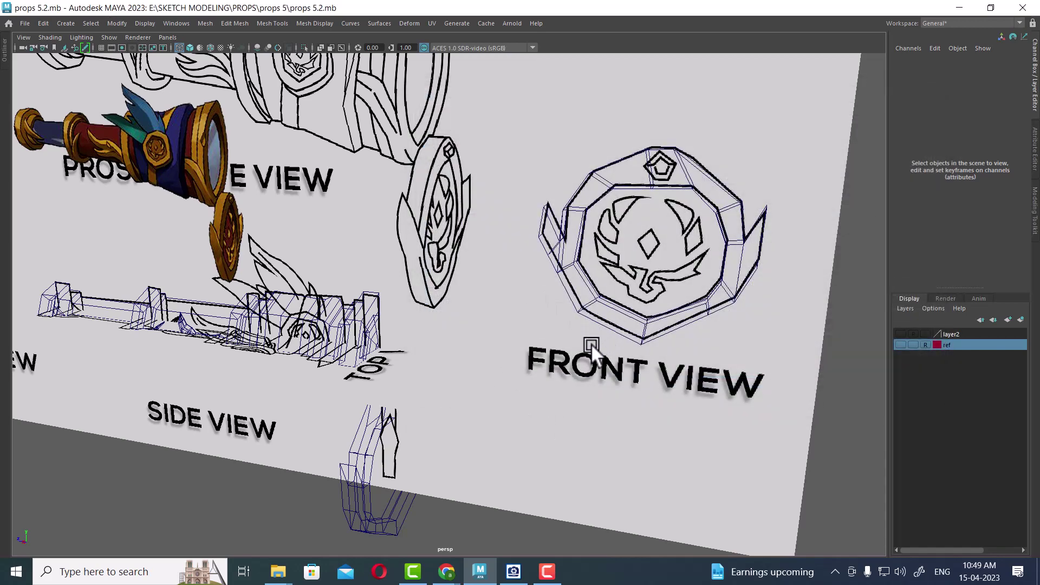
# Step: Confirm props 5.2.mb now appears in the props 5 folder
pyautogui.keyDown('alt'); pyautogui.moveTo(591, 344); pyautogui.dragTo(507, 373); pyautogui.keyUp('alt')
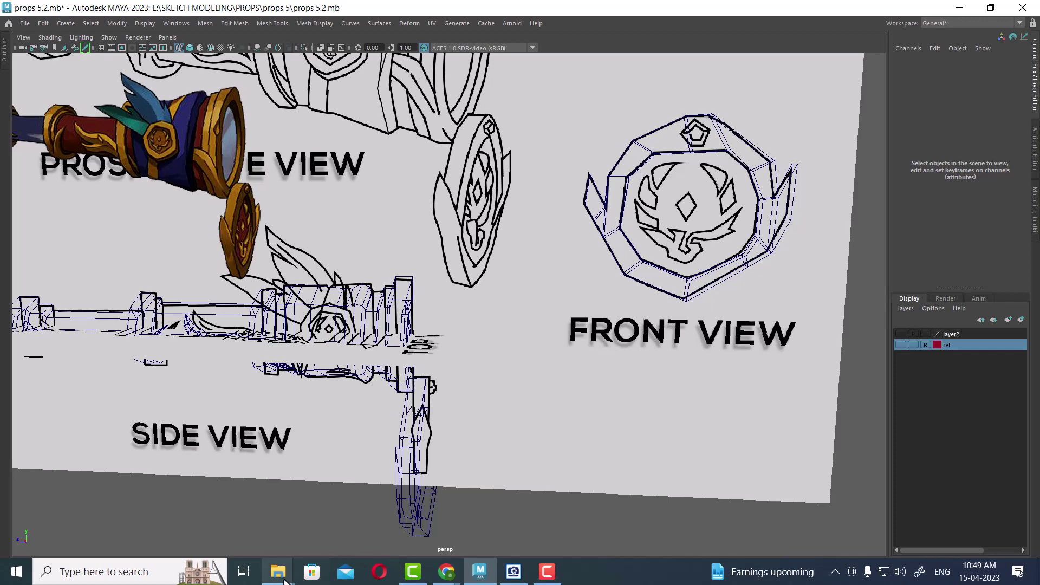
pyautogui.moveTo(278, 571)
pyautogui.click(350, 515)
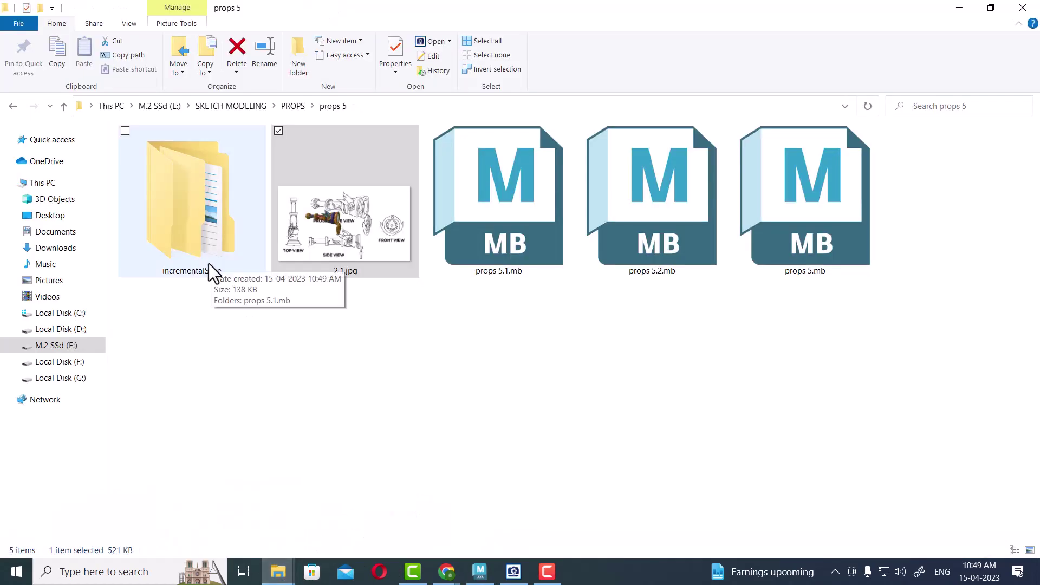
pyautogui.click(546, 423)
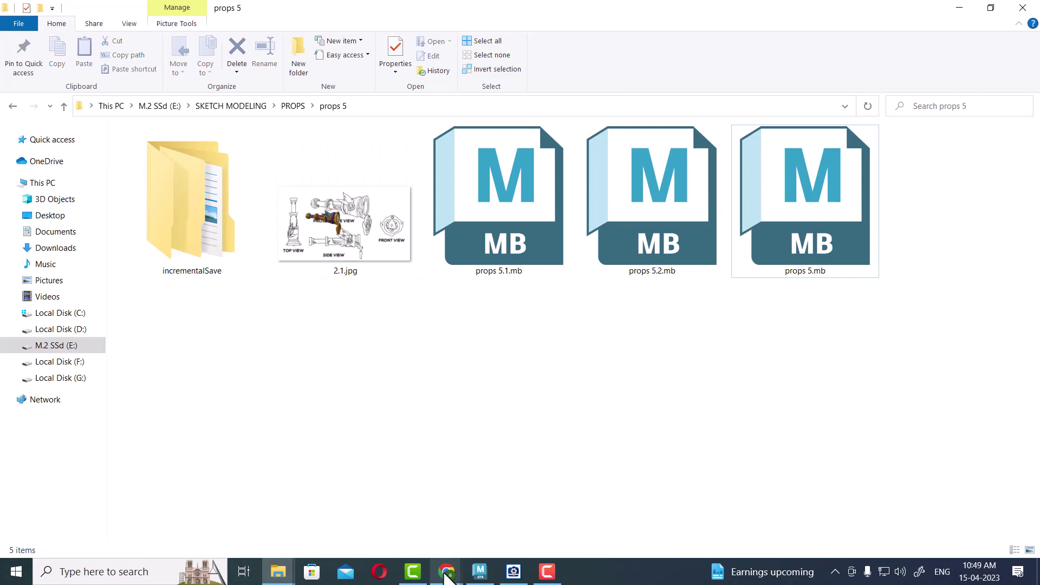
pyautogui.click(480, 572)
# Step: Select the emblem ring and inspect it in the side and perspective views
pyautogui.scroll(-3, 596, 298)
pyautogui.scroll(3, 640, 287)
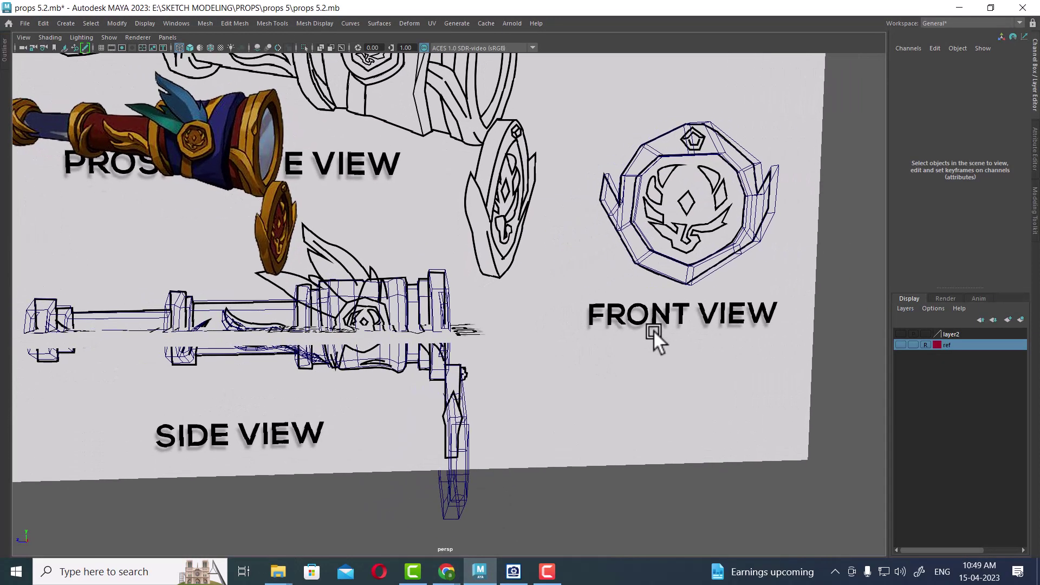
pyautogui.click(649, 261)
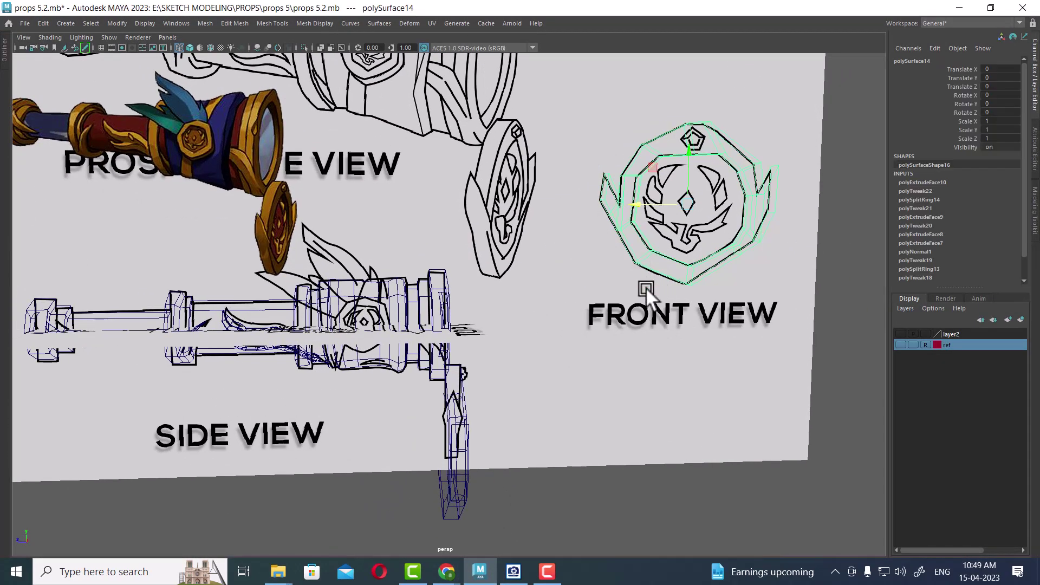
pyautogui.press('space')
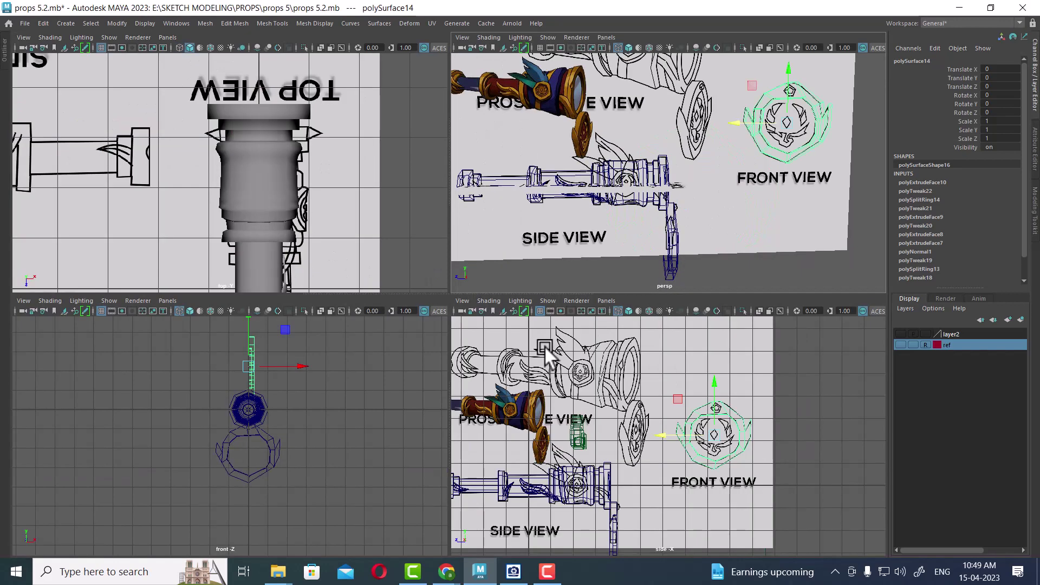
pyautogui.keyDown('alt'); pyautogui.moveTo(738, 477); pyautogui.dragTo(761, 442, button='middle'); pyautogui.keyUp('alt')
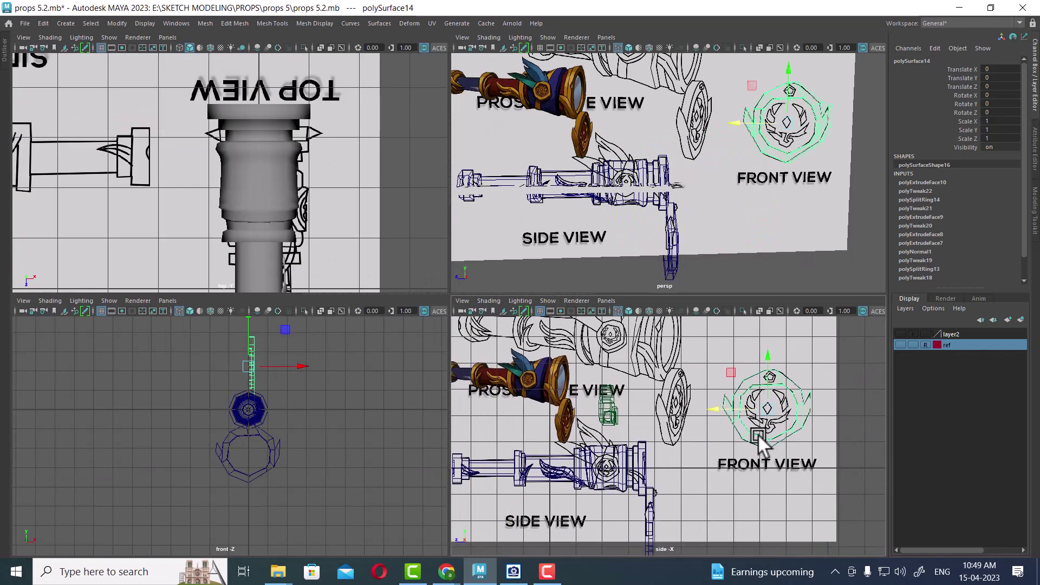
pyautogui.press('space')
pyautogui.keyDown('alt'); pyautogui.moveTo(570, 352); pyautogui.dragTo(584, 413, button='right'); pyautogui.keyUp('alt')
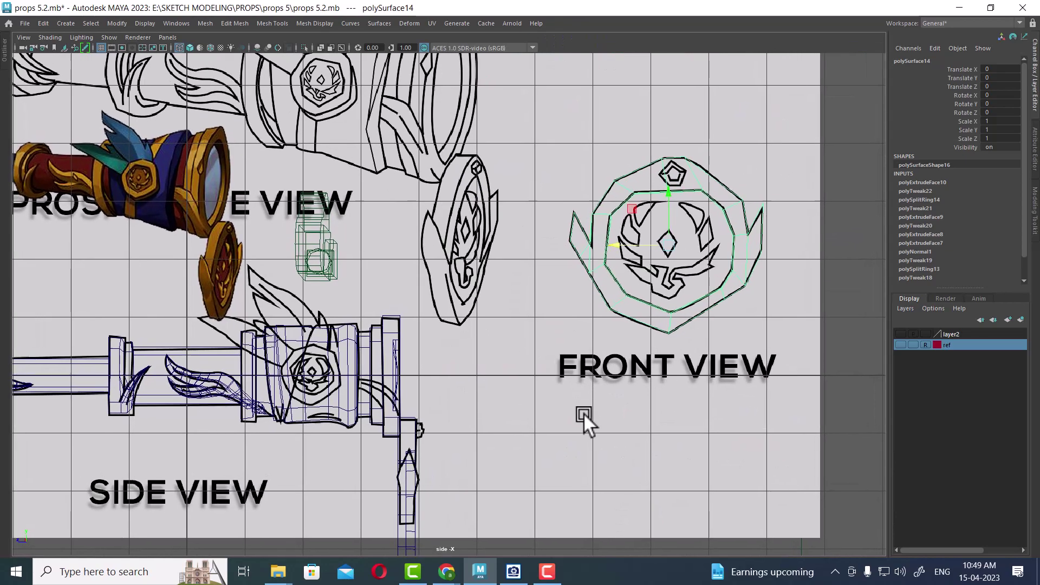
pyautogui.keyDown('alt'); pyautogui.moveTo(584, 413); pyautogui.dragTo(609, 347, button='middle'); pyautogui.keyUp('alt')
pyautogui.keyDown('alt'); pyautogui.moveTo(600, 336); pyautogui.dragTo(618, 359, button='right'); pyautogui.keyUp('alt')
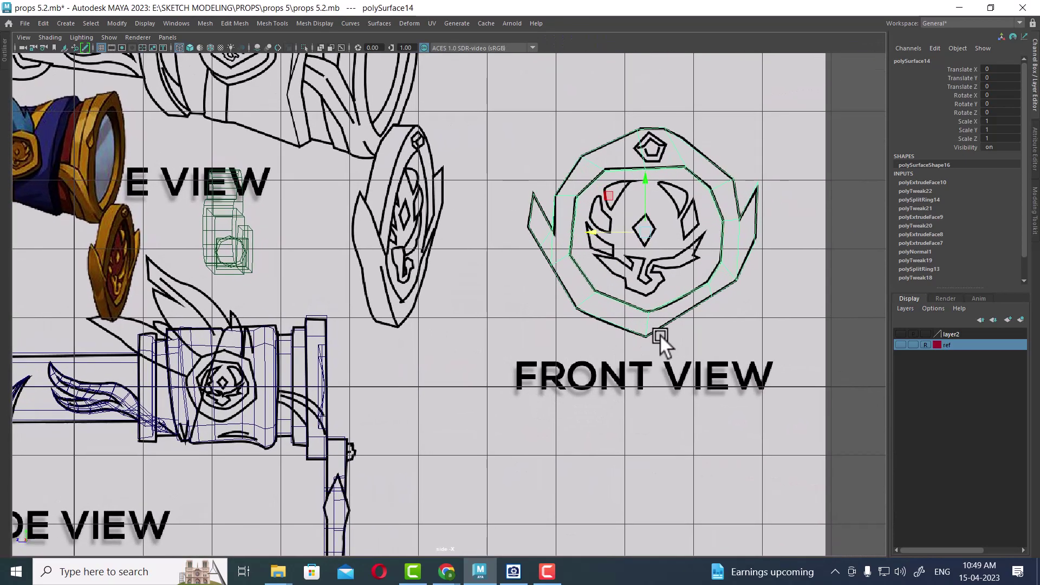
pyautogui.press('space')
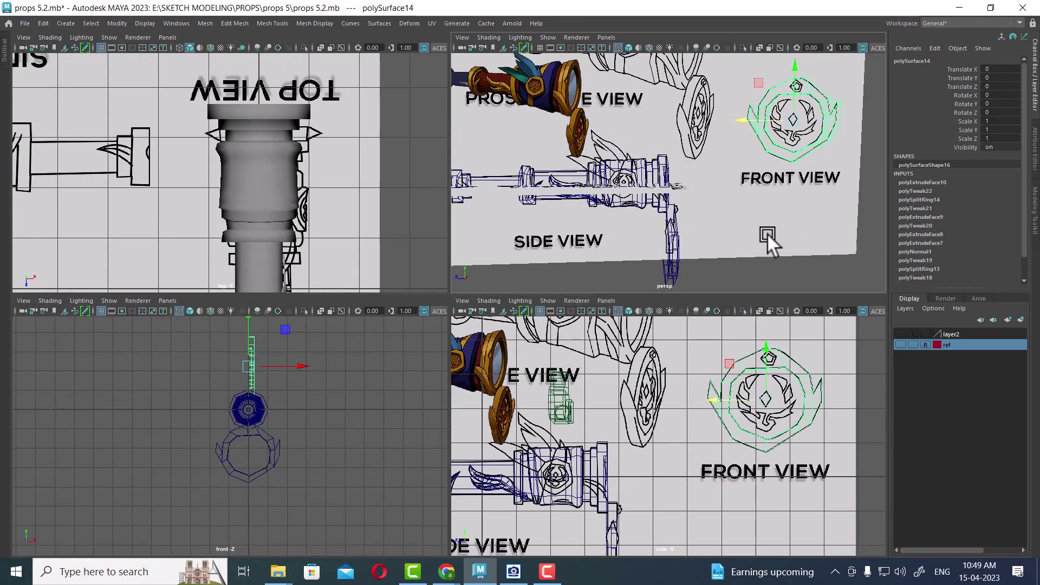
pyautogui.press('space')
pyautogui.moveTo(680, 327)
pyautogui.keyDown('alt'); pyautogui.mouseDown()
pyautogui.moveTo(592, 341)
pyautogui.moveTo(260, 267)
pyautogui.mouseUp(); pyautogui.keyUp('alt')
pyautogui.keyDown('alt'); pyautogui.moveTo(209, 206); pyautogui.dragTo(567, 210); pyautogui.keyUp('alt')
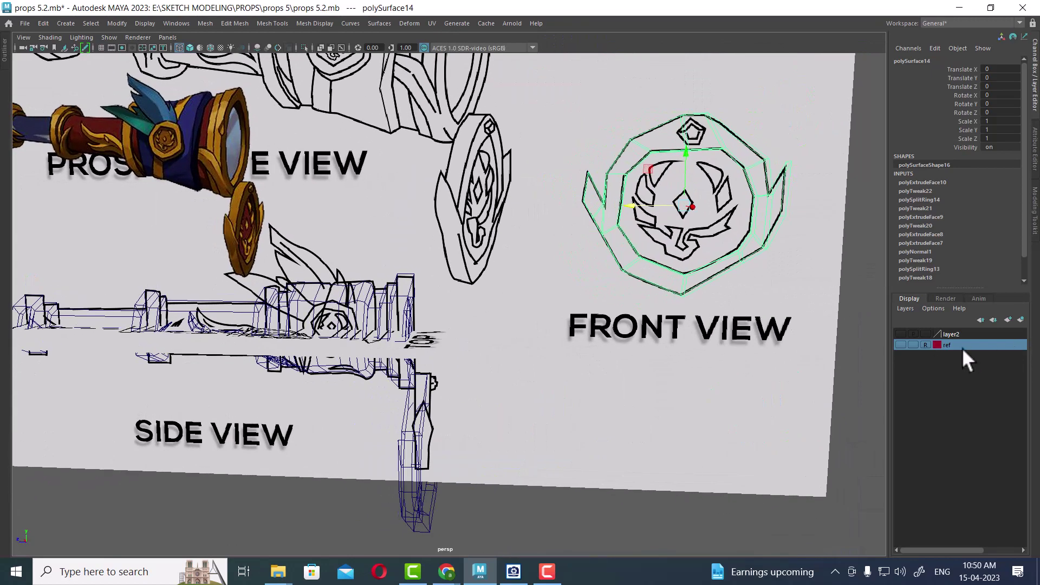
# Step: Turn off the ref layer's visibility so only the prop meshes show, then reselect the ring
pyautogui.click(782, 391)
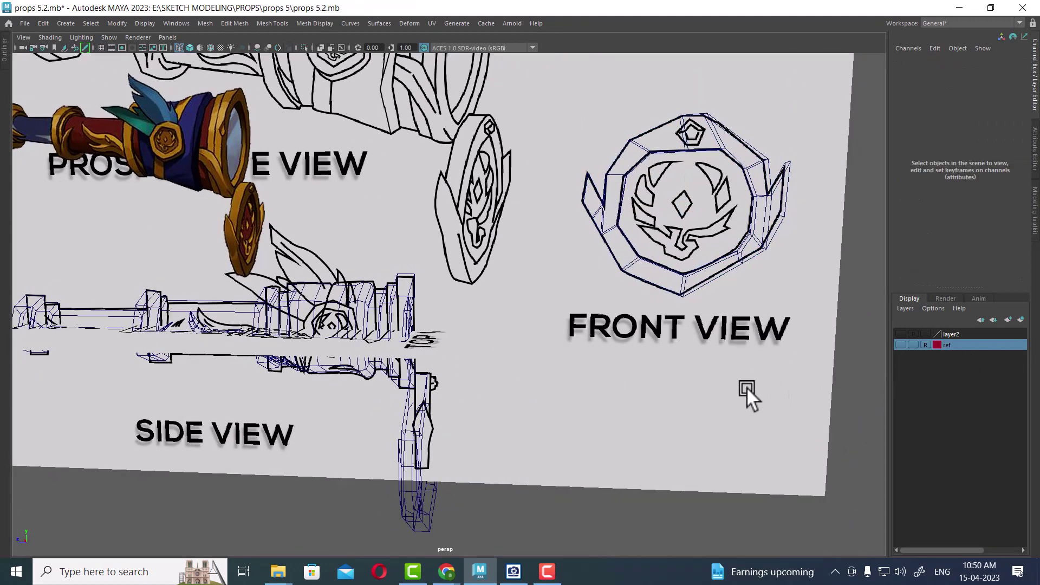
pyautogui.scroll(-5, 747, 387)
pyautogui.moveTo(747, 387)
pyautogui.keyDown('alt'); pyautogui.mouseDown()
pyautogui.moveTo(623, 286)
pyautogui.moveTo(633, 317)
pyautogui.moveTo(627, 383)
pyautogui.moveTo(606, 348)
pyautogui.mouseUp(); pyautogui.keyUp('alt')
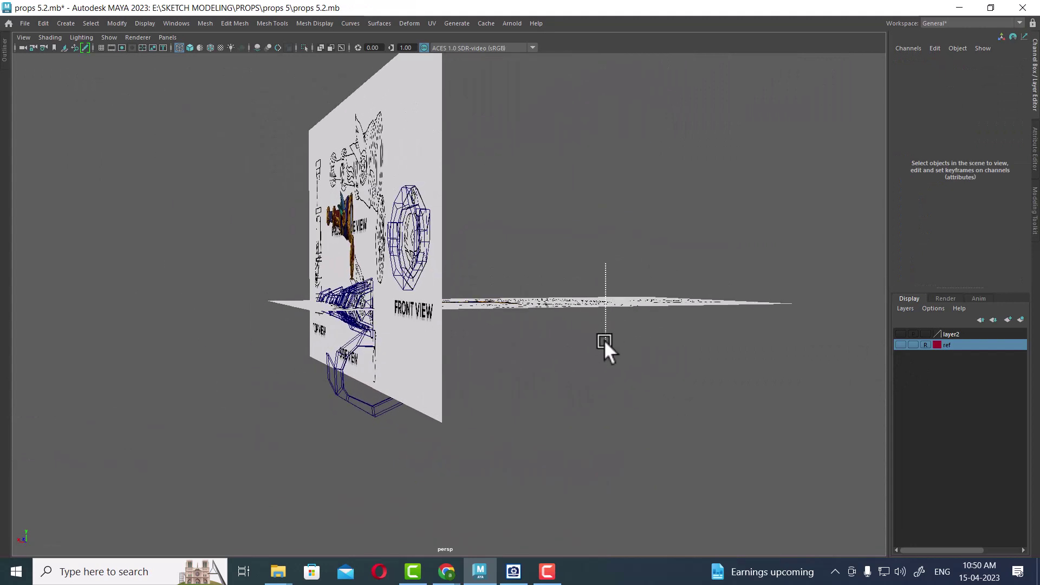
pyautogui.click(901, 345)
pyautogui.click(902, 343)
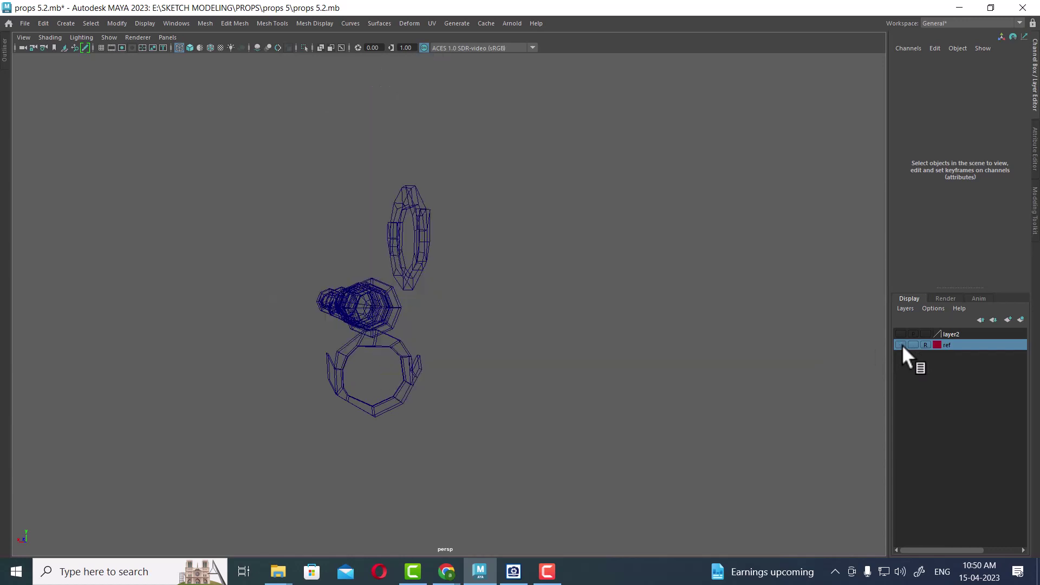
pyautogui.moveTo(677, 352)
pyautogui.keyDown('alt'); pyautogui.mouseDown()
pyautogui.moveTo(607, 358)
pyautogui.moveTo(648, 281)
pyautogui.moveTo(587, 288)
pyautogui.mouseUp(); pyautogui.keyUp('alt')
pyautogui.click(643, 262)
# Step: Switch to shaded display and insert a new edge loop around the ring's side
pyautogui.press('5')
pyautogui.moveTo(586, 287)
pyautogui.keyDown('alt'); pyautogui.mouseDown(button='right')
pyautogui.moveTo(618, 293)
pyautogui.moveTo(618, 310)
pyautogui.mouseUp(button='right'); pyautogui.keyUp('alt')
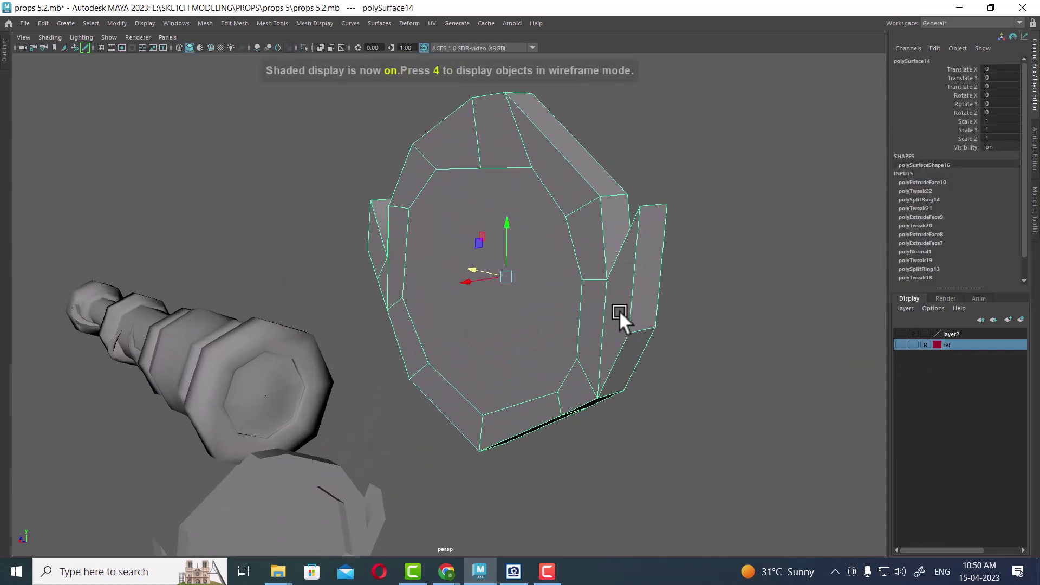
pyautogui.moveTo(628, 244); pyautogui.dragTo(639, 201, button='right')
pyautogui.click(655, 200)
pyautogui.keyDown('ctrl'); pyautogui.moveTo(704, 128); pyautogui.dragTo(724, 296, button='right'); pyautogui.keyUp('ctrl')
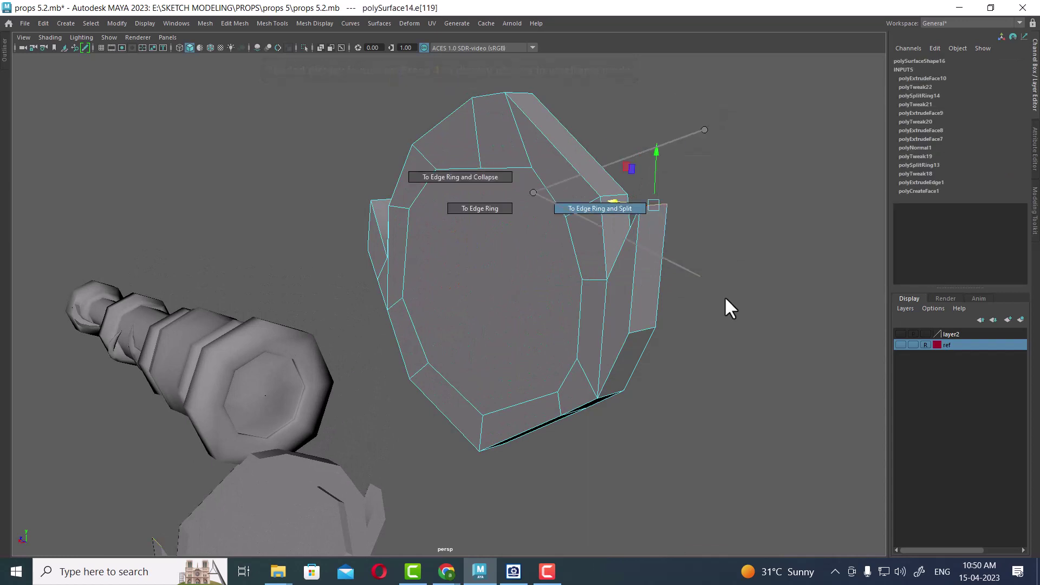
pyautogui.keyDown('alt'); pyautogui.moveTo(684, 294); pyautogui.dragTo(662, 239); pyautogui.keyUp('alt')
pyautogui.scroll(3, 662, 239)
pyautogui.scroll(2, 666, 246)
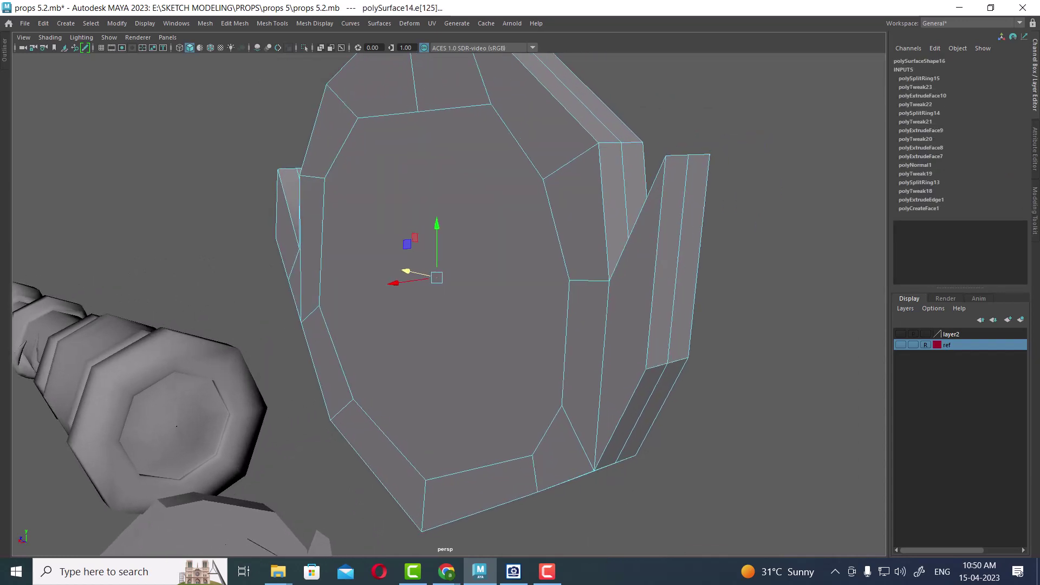
# Step: Add further edge loops through the side strip and across the ring
pyautogui.click(514, 572)
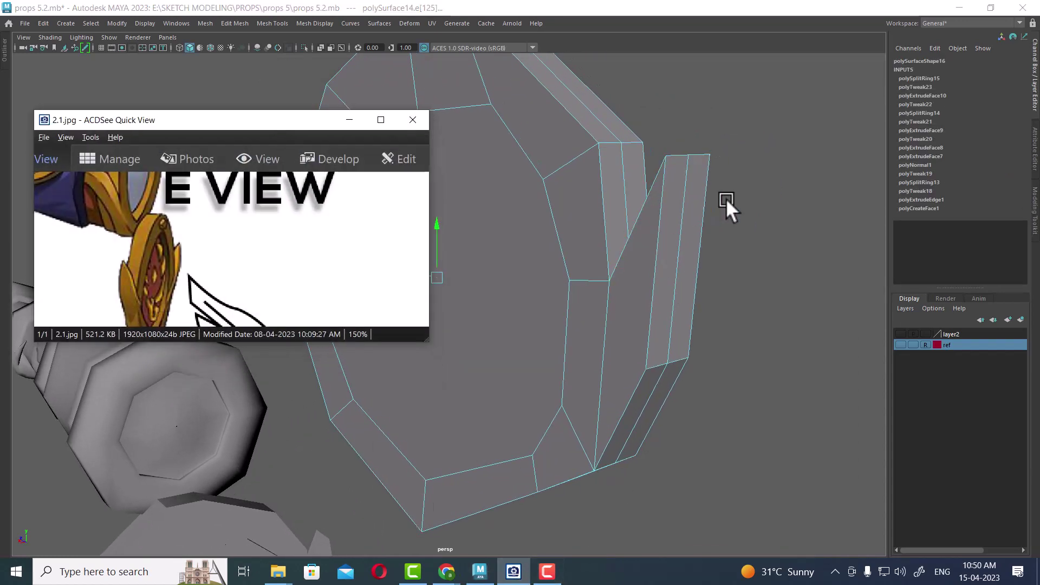
pyautogui.moveTo(694, 186)
pyautogui.keyDown('alt'); pyautogui.mouseDown()
pyautogui.moveTo(671, 184)
pyautogui.moveTo(838, 290)
pyautogui.moveTo(791, 280)
pyautogui.moveTo(726, 295)
pyautogui.mouseUp(); pyautogui.keyUp('alt')
pyautogui.click(701, 314)
pyautogui.keyDown('shift'); pyautogui.moveTo(707, 282); pyautogui.dragTo(770, 313, button='right'); pyautogui.keyUp('shift')
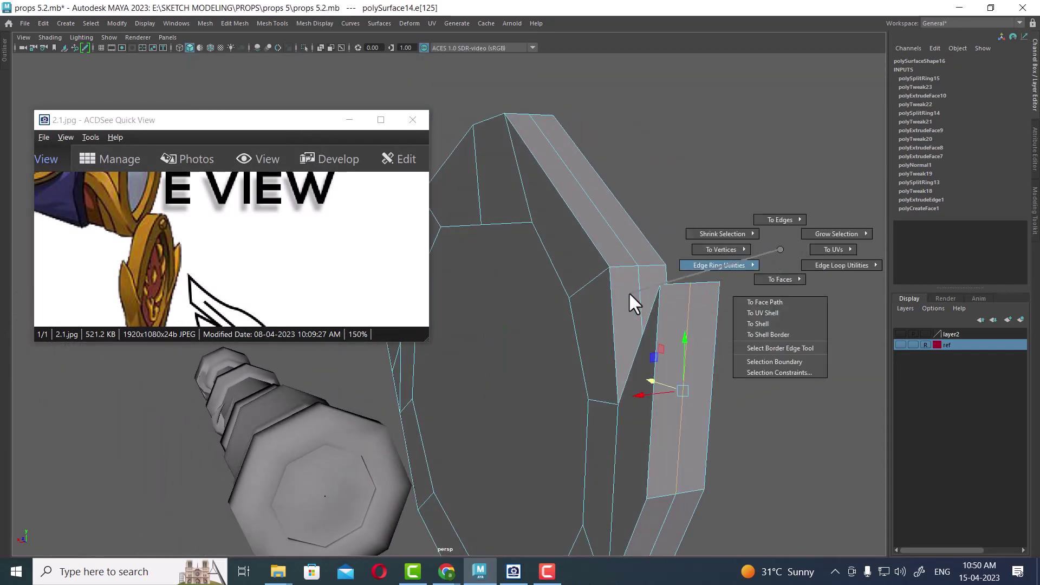
pyautogui.moveTo(691, 380)
pyautogui.keyDown('alt'); pyautogui.mouseDown()
pyautogui.moveTo(792, 357)
pyautogui.moveTo(743, 369)
pyautogui.moveTo(701, 352)
pyautogui.moveTo(776, 289)
pyautogui.moveTo(679, 346)
pyautogui.moveTo(639, 353)
pyautogui.mouseUp(); pyautogui.keyUp('alt')
pyautogui.keyDown('shift'); pyautogui.moveTo(539, 245); pyautogui.dragTo(438, 291, button='right'); pyautogui.keyUp('shift')
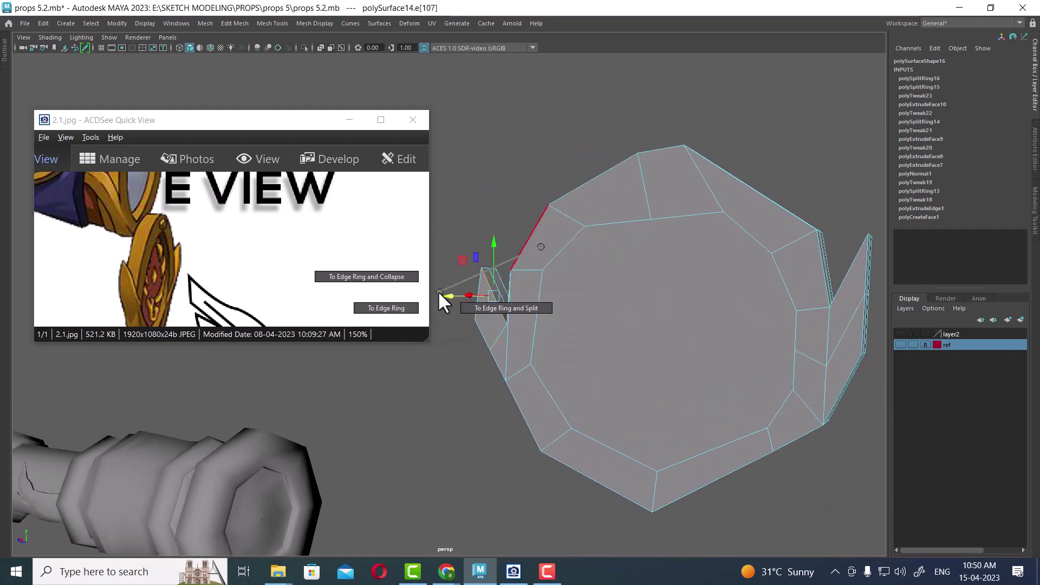
pyautogui.moveTo(658, 320)
pyautogui.keyDown('alt'); pyautogui.mouseDown()
pyautogui.moveTo(641, 318)
pyautogui.moveTo(698, 330)
pyautogui.moveTo(689, 330)
pyautogui.moveTo(686, 355)
pyautogui.moveTo(642, 334)
pyautogui.moveTo(690, 375)
pyautogui.moveTo(730, 358)
pyautogui.moveTo(627, 371)
pyautogui.moveTo(667, 370)
pyautogui.moveTo(671, 334)
pyautogui.moveTo(692, 297)
pyautogui.mouseUp(); pyautogui.keyUp('alt')
pyautogui.click(680, 303)
# Step: Select the ring's front top edges and undo the change to the lower front block
pyautogui.click(680, 264)
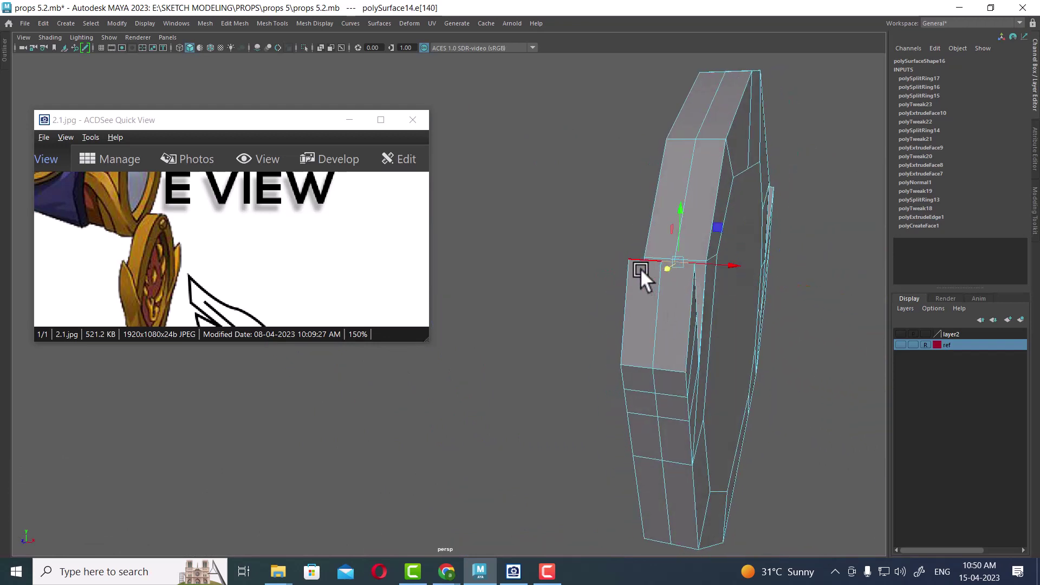
pyautogui.click(640, 261)
pyautogui.hotkey('ctrl', 'z')
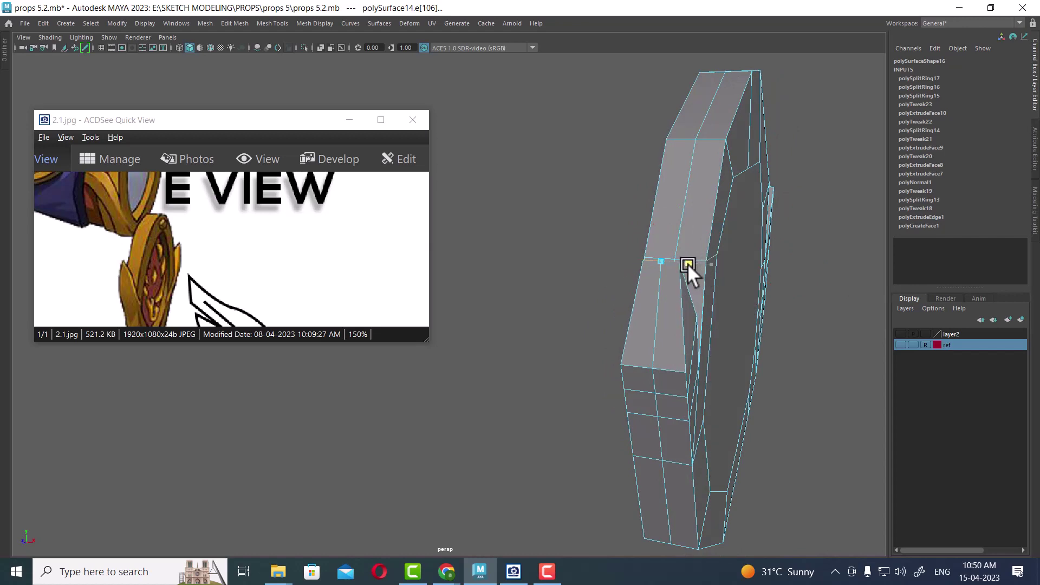
pyautogui.moveTo(688, 263)
pyautogui.keyDown('alt'); pyautogui.mouseDown()
pyautogui.moveTo(655, 302)
pyautogui.moveTo(635, 298)
pyautogui.moveTo(684, 293)
pyautogui.moveTo(691, 305)
pyautogui.mouseUp(); pyautogui.keyUp('alt')
pyautogui.scroll(5, 609, 300)
pyautogui.moveTo(609, 300)
pyautogui.keyDown('alt'); pyautogui.mouseDown()
pyautogui.moveTo(629, 333)
pyautogui.moveTo(540, 349)
pyautogui.moveTo(670, 317)
pyautogui.moveTo(581, 367)
pyautogui.moveTo(666, 347)
pyautogui.mouseUp(); pyautogui.keyUp('alt')
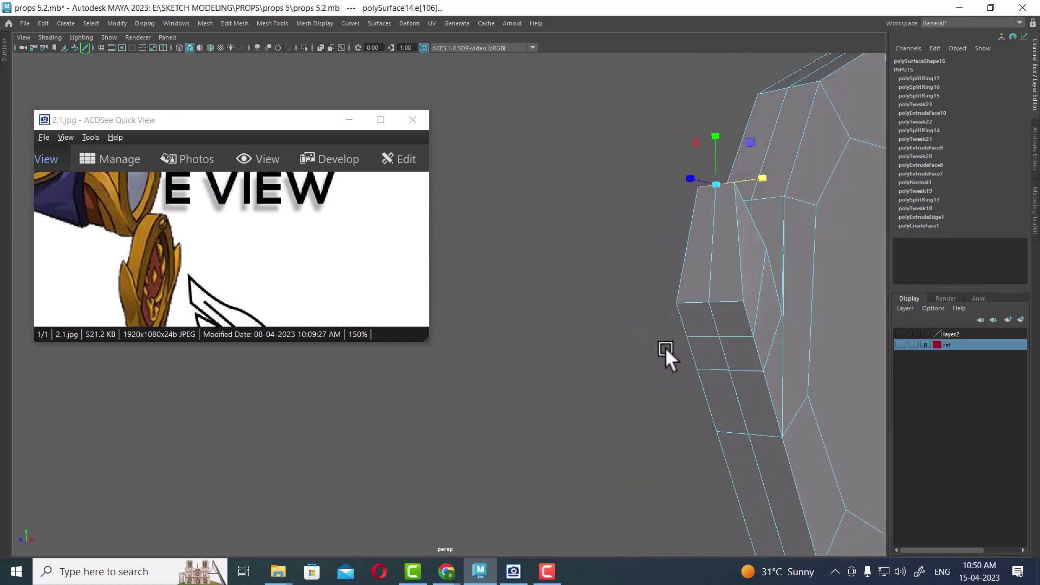
pyautogui.click(732, 299)
pyautogui.moveTo(732, 330)
pyautogui.keyDown('alt'); pyautogui.mouseDown()
pyautogui.moveTo(746, 324)
pyautogui.moveTo(708, 311)
pyautogui.mouseUp(); pyautogui.keyUp('alt')
# Step: Slide the wedge's upper and lower edge loops sideways to reshape it
pyautogui.doubleClick(756, 308)
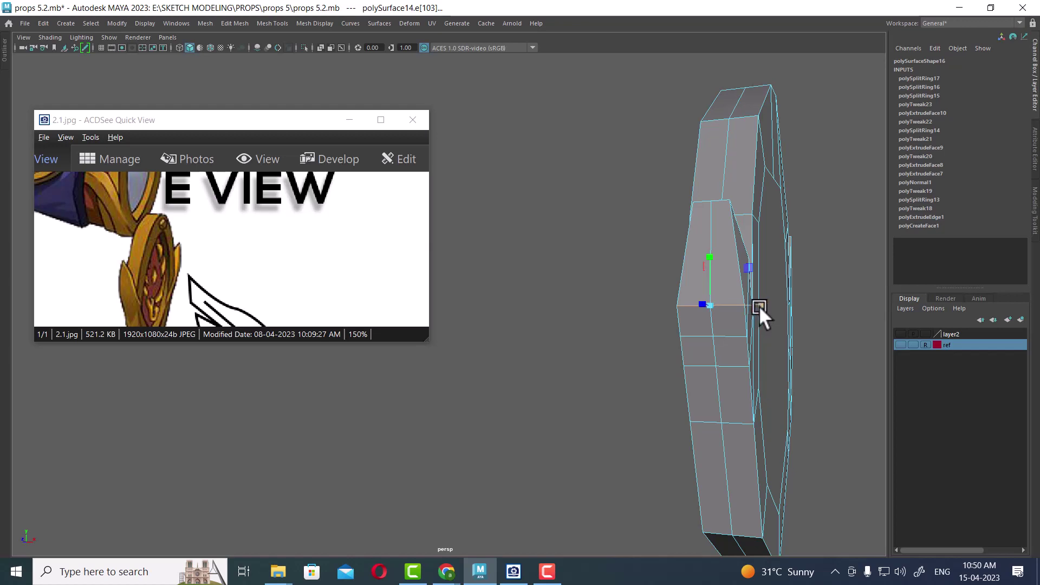
pyautogui.moveTo(759, 301); pyautogui.dragTo(743, 304)
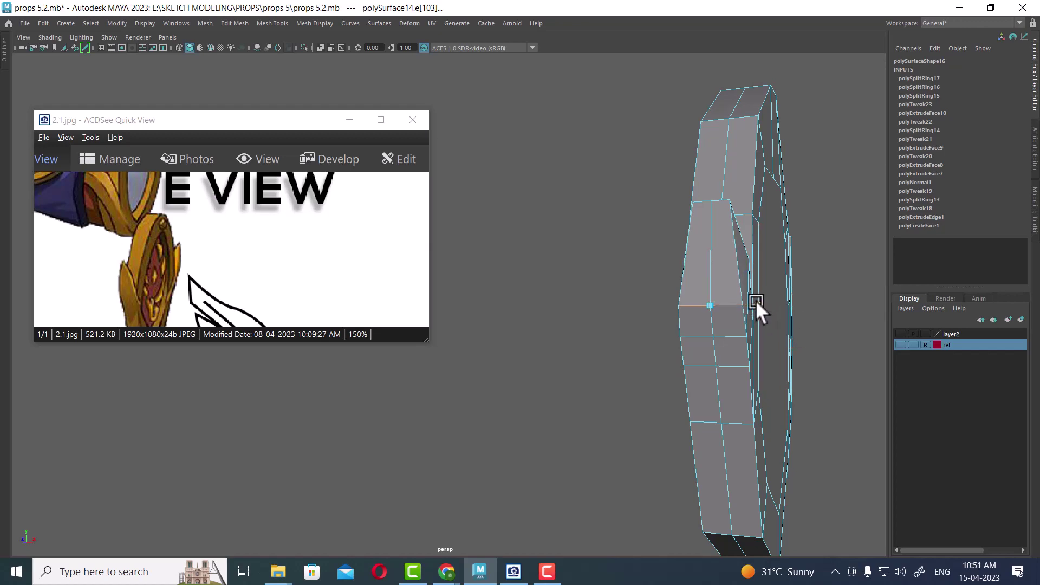
pyautogui.doubleClick(716, 336)
pyautogui.moveTo(766, 337)
pyautogui.mouseDown()
pyautogui.moveTo(762, 297)
pyautogui.moveTo(770, 353)
pyautogui.moveTo(744, 367)
pyautogui.moveTo(671, 360)
pyautogui.moveTo(711, 287)
pyautogui.moveTo(674, 284)
pyautogui.moveTo(729, 297)
pyautogui.mouseUp()
# Step: Delete the stray edge on the wedge face
pyautogui.click(678, 252)
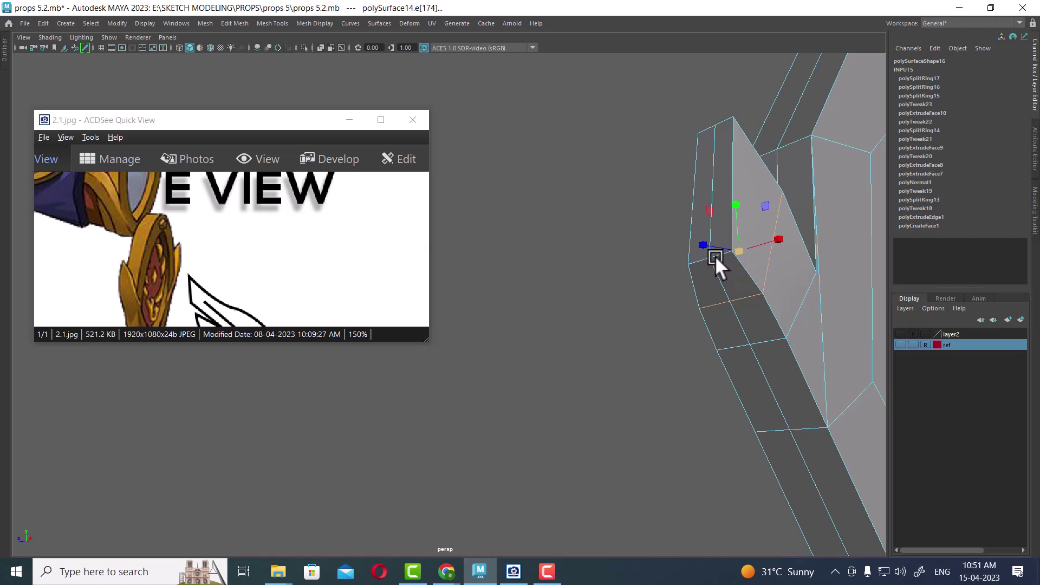
pyautogui.click(694, 262)
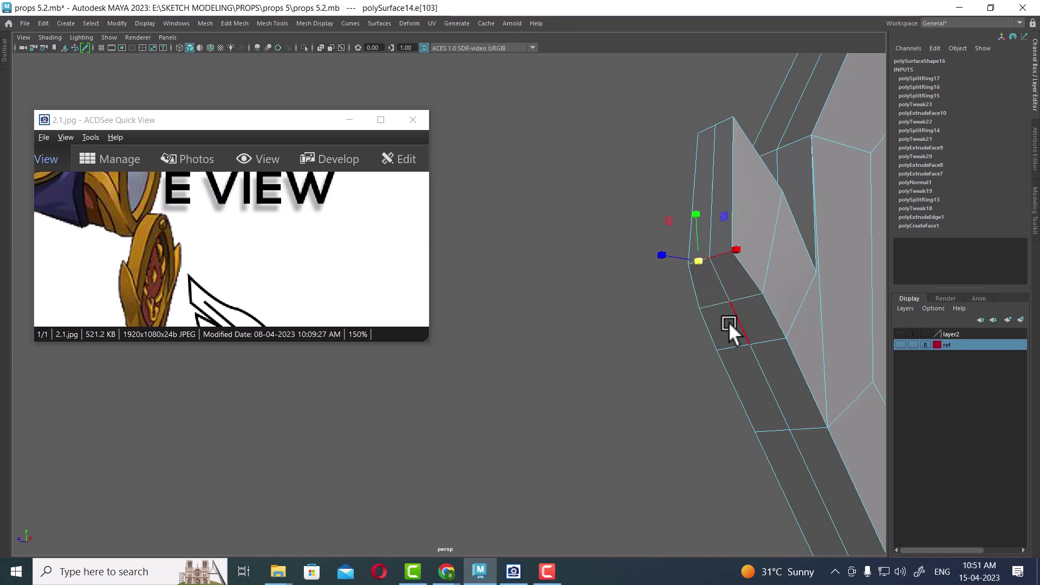
pyautogui.click(703, 274)
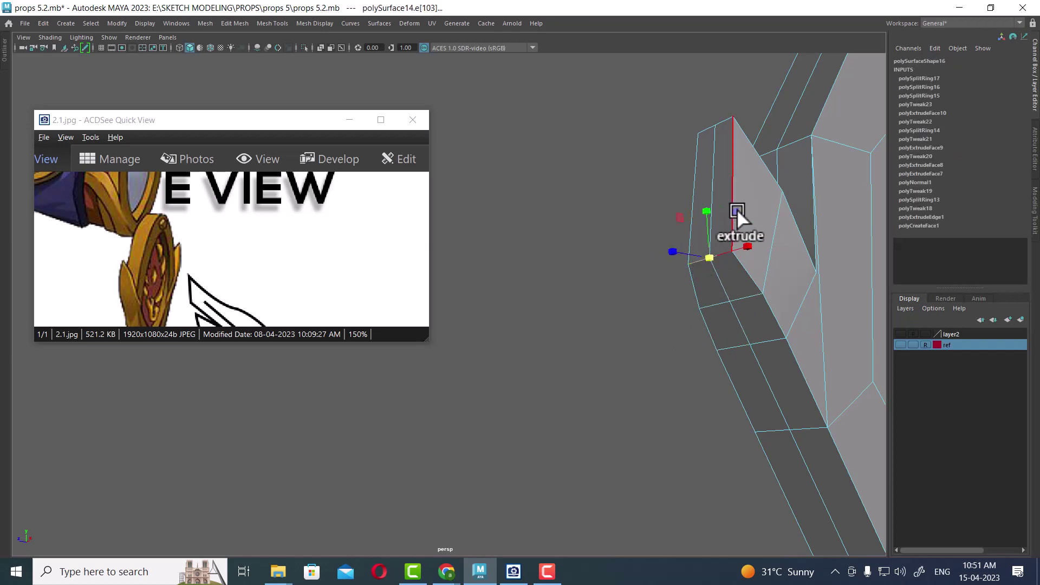
pyautogui.keyDown('shift'); pyautogui.moveTo(737, 210); pyautogui.dragTo(490, 312, button='right'); pyautogui.keyUp('shift')
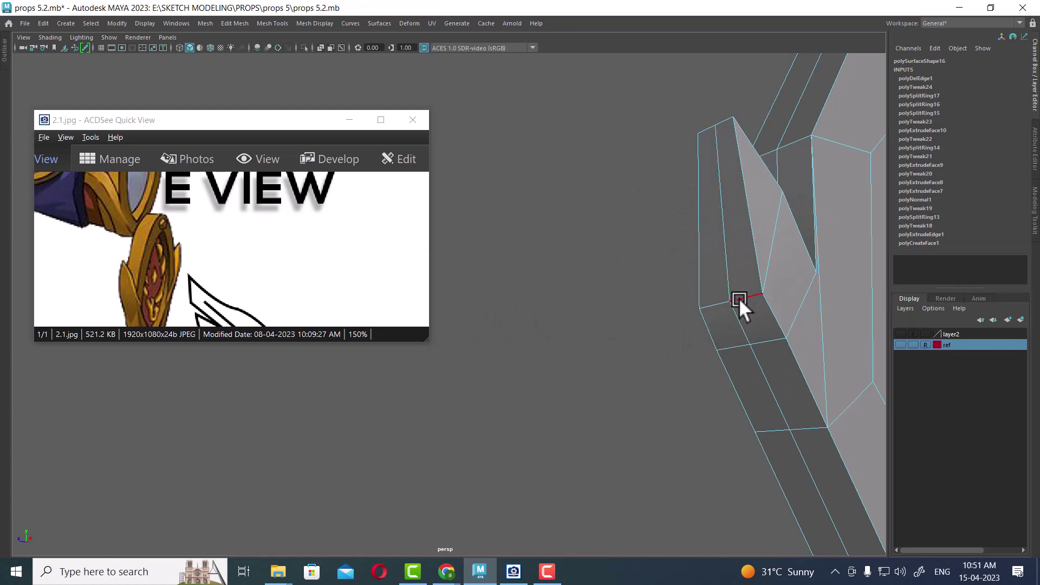
# Step: Raise a wedge vertex to sharpen the wedge's point
pyautogui.click(736, 298)
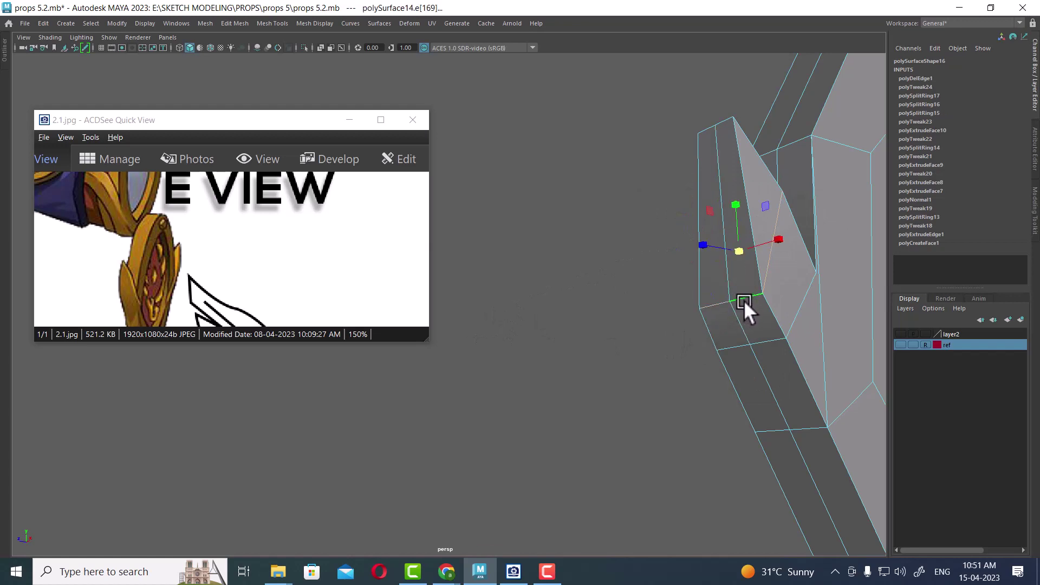
pyautogui.keyDown('alt'); pyautogui.moveTo(743, 300); pyautogui.dragTo(736, 290); pyautogui.keyUp('alt')
pyautogui.click(727, 275)
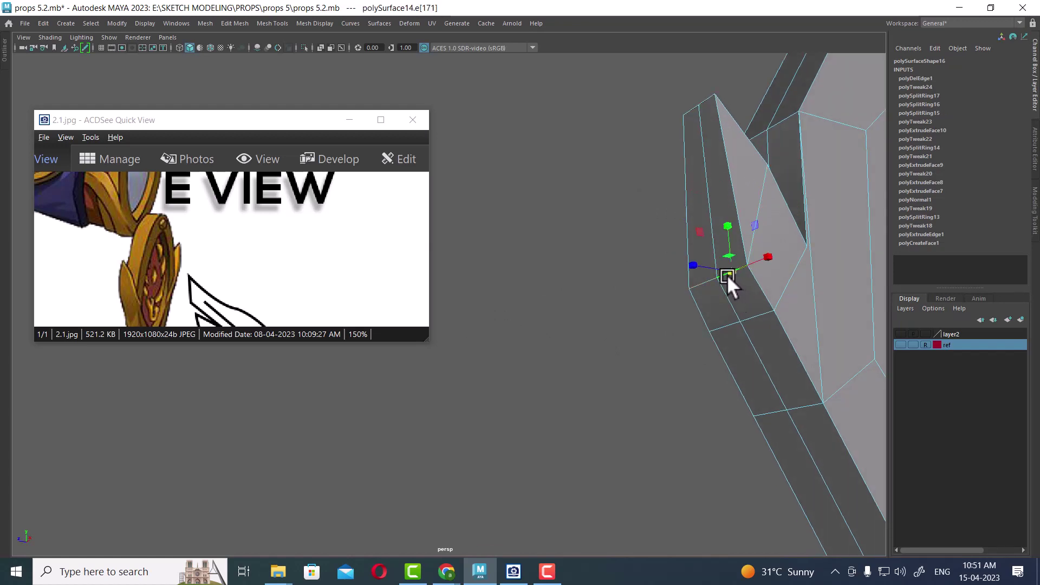
pyautogui.click(754, 263)
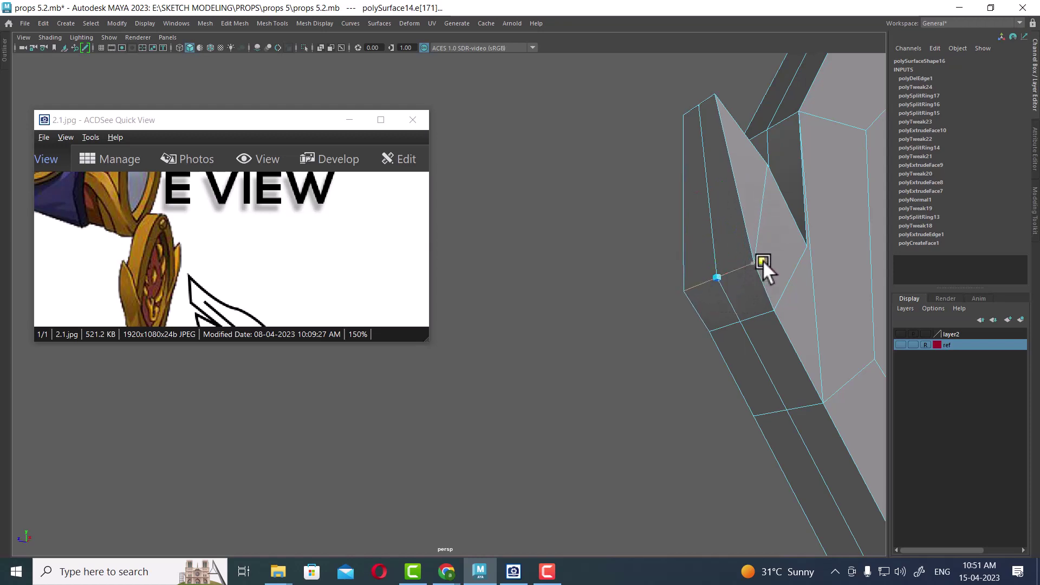
pyautogui.press('w')
pyautogui.moveTo(717, 232); pyautogui.dragTo(706, 178, button='middle')
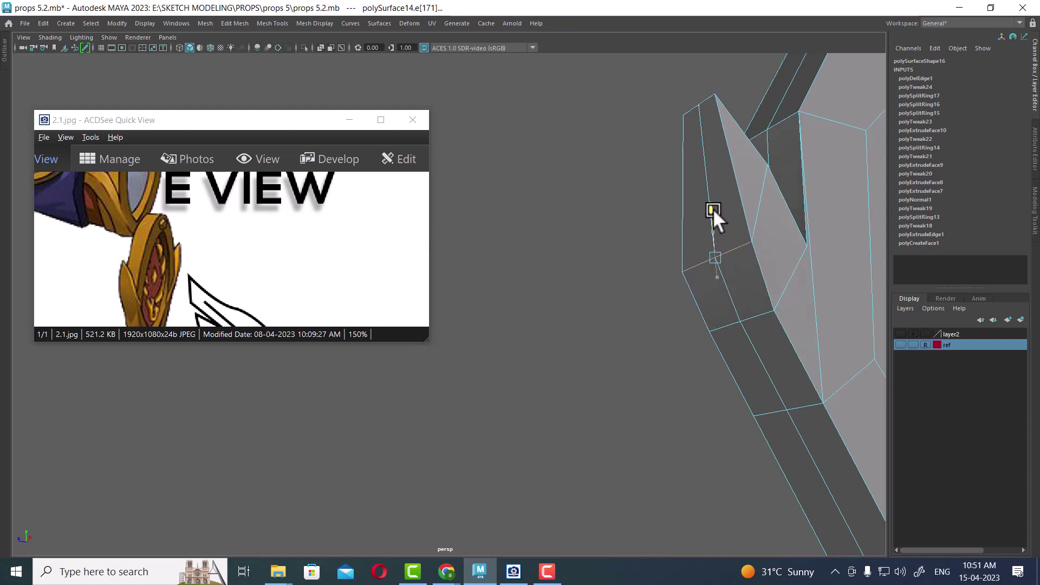
pyautogui.moveTo(750, 251)
pyautogui.keyDown('alt'); pyautogui.mouseDown()
pyautogui.moveTo(708, 272)
pyautogui.moveTo(760, 284)
pyautogui.moveTo(775, 249)
pyautogui.mouseUp(); pyautogui.keyUp('alt')
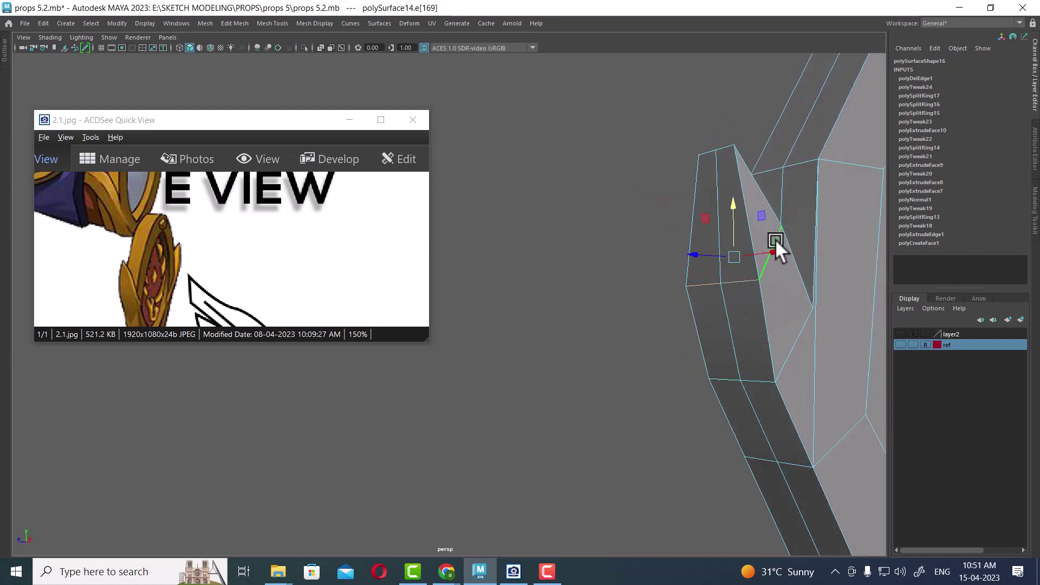
pyautogui.click(719, 263)
# Step: Bevel the wedge's vertical edge into 2 segments and push the new corner edges inward
pyautogui.keyDown('shift'); pyautogui.moveTo(726, 264); pyautogui.dragTo(773, 263, button='right'); pyautogui.keyUp('shift')
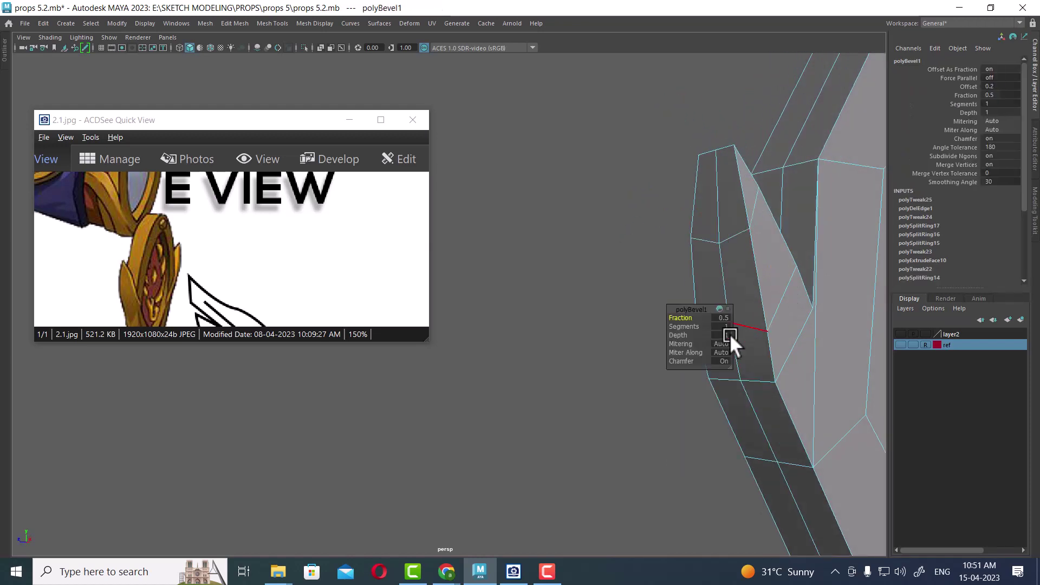
pyautogui.moveTo(685, 327)
pyautogui.mouseDown()
pyautogui.moveTo(860, 226)
pyautogui.moveTo(794, 261)
pyautogui.moveTo(730, 248)
pyautogui.moveTo(748, 309)
pyautogui.moveTo(746, 278)
pyautogui.moveTo(778, 253)
pyautogui.moveTo(713, 267)
pyautogui.moveTo(780, 281)
pyautogui.moveTo(842, 242)
pyautogui.mouseUp()
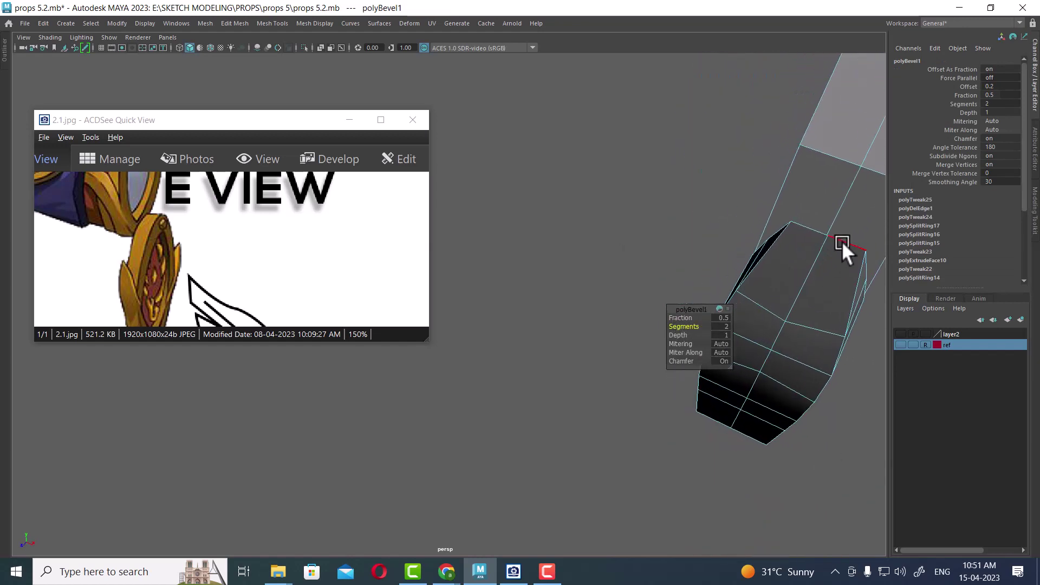
pyautogui.click(842, 242)
pyautogui.keyDown('shift'); pyautogui.click(808, 230); pyautogui.keyUp('shift')
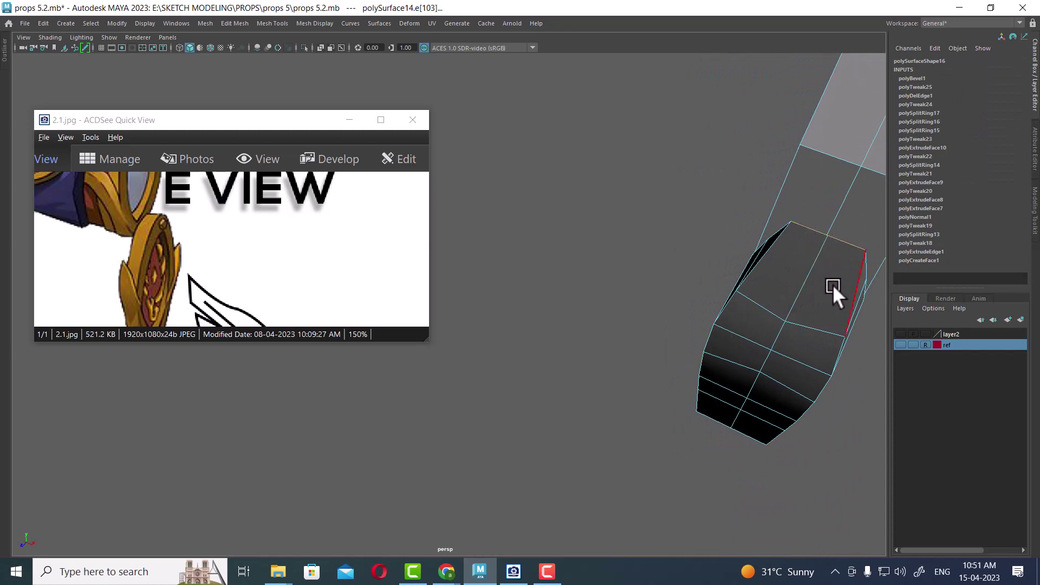
pyautogui.press('w')
pyautogui.moveTo(866, 260)
pyautogui.mouseDown()
pyautogui.moveTo(870, 253)
pyautogui.moveTo(854, 248)
pyautogui.mouseUp()
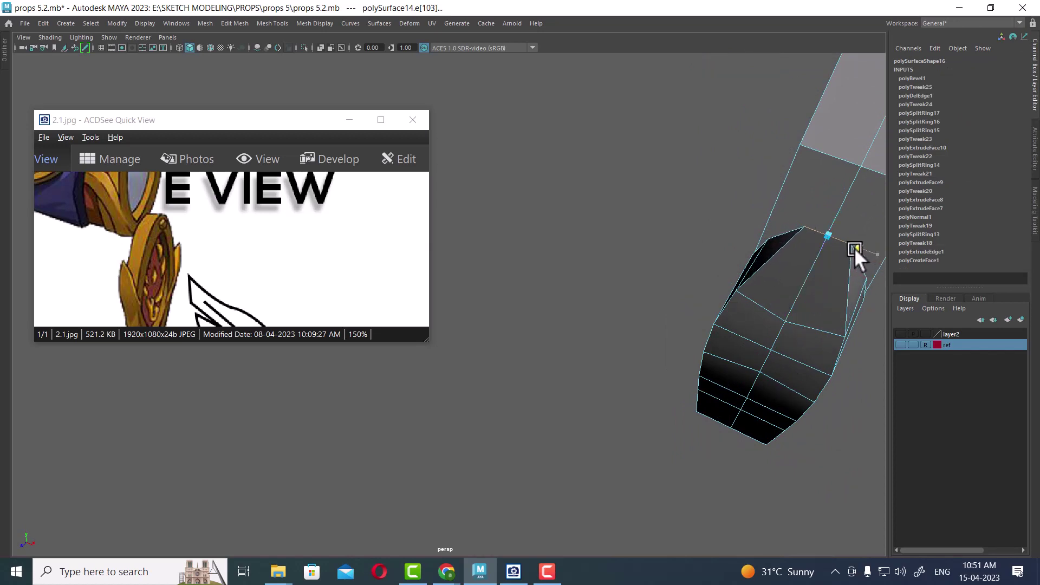
# Step: Split an edge ring across the wedge and place the first Multi-Cut point on its face
pyautogui.moveTo(834, 292)
pyautogui.keyDown('alt'); pyautogui.mouseDown()
pyautogui.moveTo(859, 251)
pyautogui.moveTo(845, 244)
pyautogui.moveTo(749, 265)
pyautogui.mouseUp(); pyautogui.keyUp('alt')
pyautogui.click(746, 247)
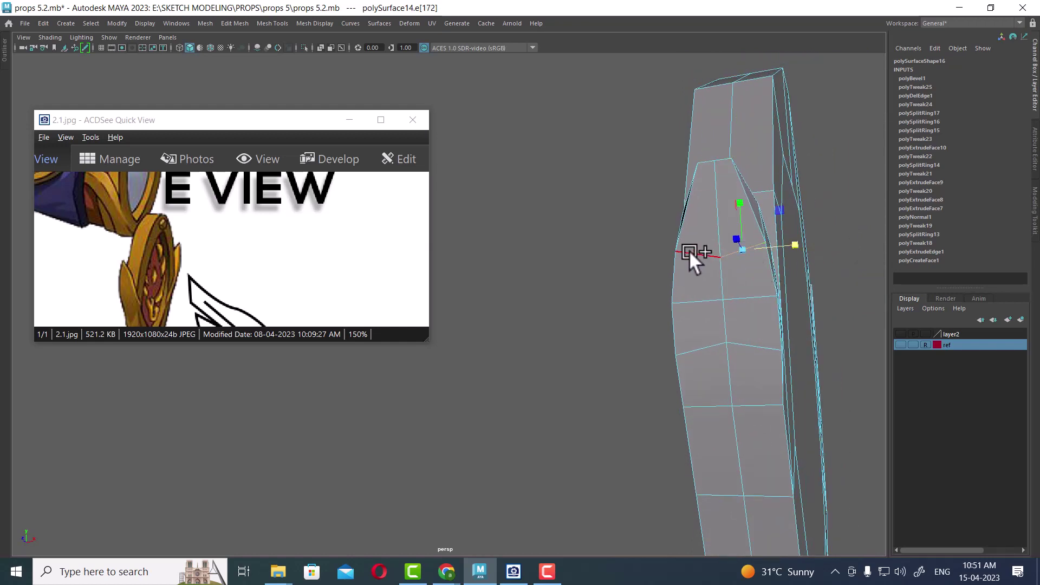
pyautogui.moveTo(689, 250)
pyautogui.keyDown('alt'); pyautogui.mouseDown()
pyautogui.moveTo(765, 293)
pyautogui.moveTo(775, 252)
pyautogui.moveTo(657, 272)
pyautogui.moveTo(702, 337)
pyautogui.moveTo(659, 338)
pyautogui.moveTo(600, 313)
pyautogui.moveTo(675, 341)
pyautogui.moveTo(641, 341)
pyautogui.moveTo(735, 304)
pyautogui.moveTo(697, 344)
pyautogui.moveTo(789, 313)
pyautogui.mouseUp(); pyautogui.keyUp('alt')
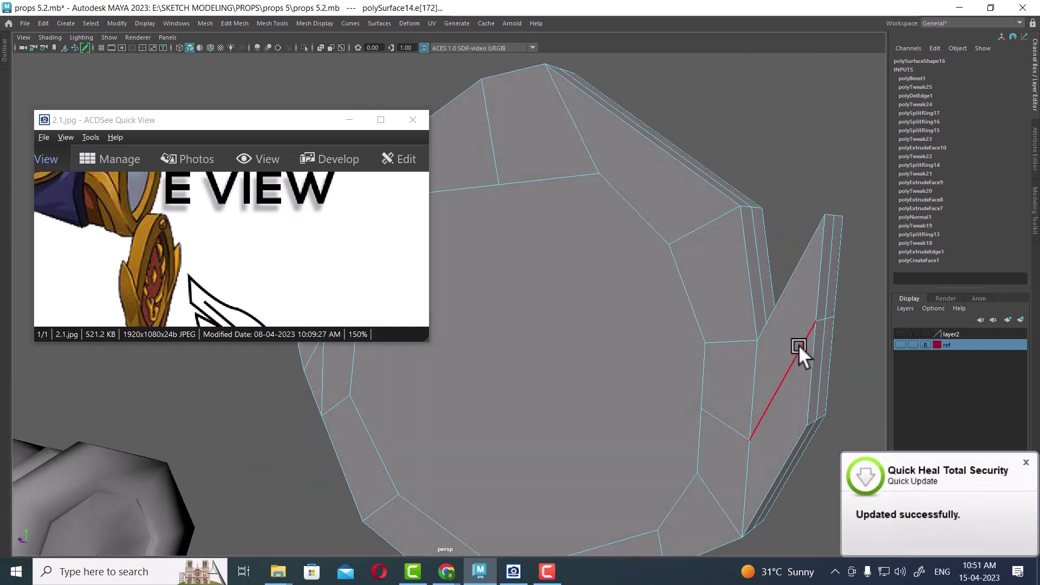
pyautogui.moveTo(787, 314)
pyautogui.keyDown('alt'); pyautogui.mouseDown()
pyautogui.moveTo(809, 323)
pyautogui.moveTo(713, 314)
pyautogui.moveTo(743, 336)
pyautogui.moveTo(747, 281)
pyautogui.mouseUp(); pyautogui.keyUp('alt')
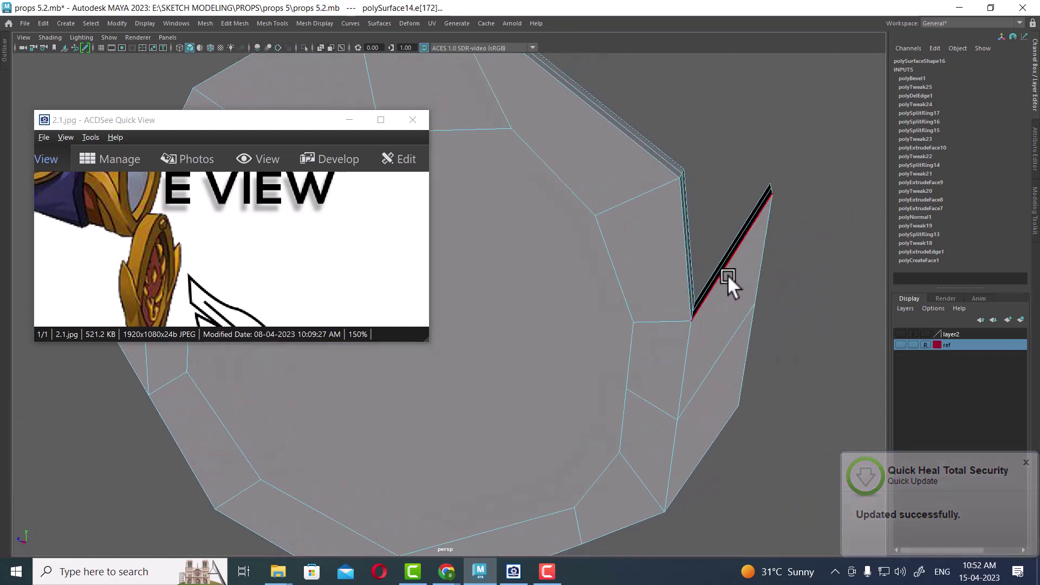
pyautogui.click(728, 274)
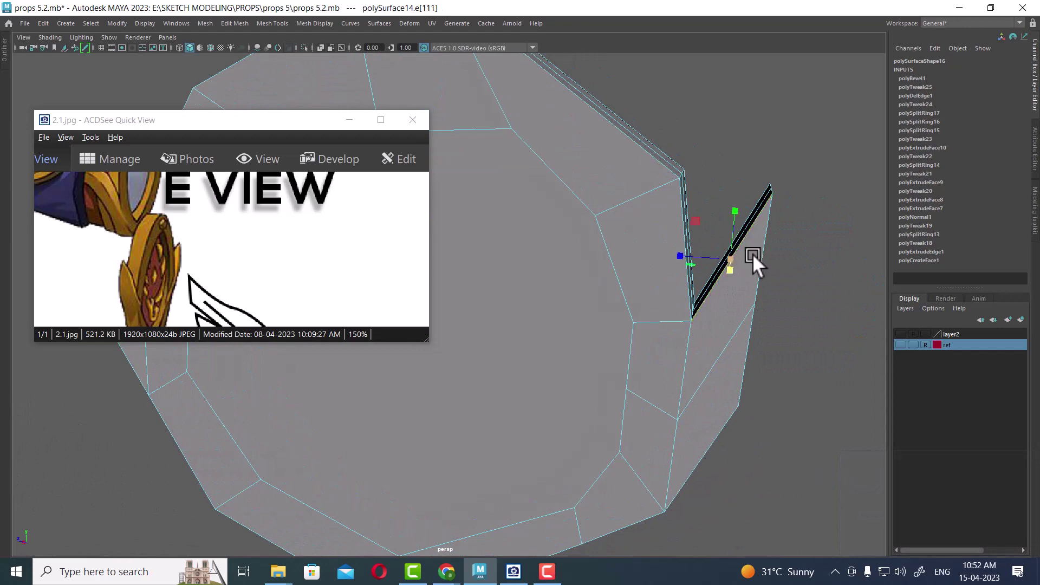
pyautogui.click(740, 325)
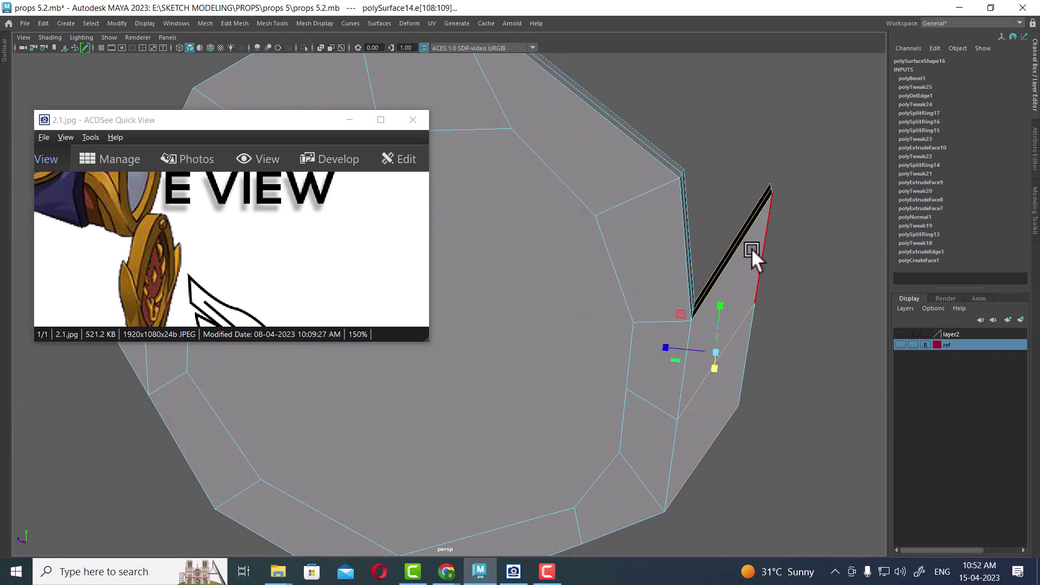
pyautogui.moveTo(755, 246)
pyautogui.keyDown('ctrl'); pyautogui.mouseDown(button='right')
pyautogui.moveTo(547, 310)
pyautogui.moveTo(615, 327)
pyautogui.mouseUp(button='right'); pyautogui.keyUp('ctrl')
pyautogui.moveTo(792, 356)
pyautogui.keyDown('alt'); pyautogui.mouseDown()
pyautogui.moveTo(723, 258)
pyautogui.moveTo(708, 293)
pyautogui.mouseUp(); pyautogui.keyUp('alt')
pyautogui.moveTo(723, 232)
pyautogui.mouseDown(button='right')
pyautogui.moveTo(745, 232)
pyautogui.moveTo(699, 223)
pyautogui.mouseUp(button='right')
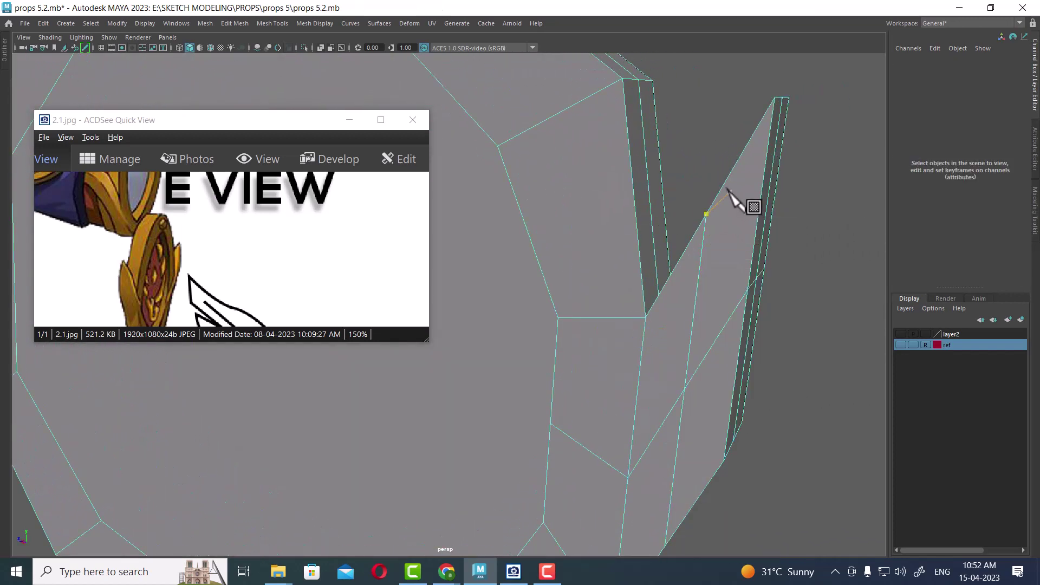
pyautogui.click(706, 214)
# Step: Finish the two-point cut across the wedge and add a cut point on its left edge
pyautogui.click(748, 287)
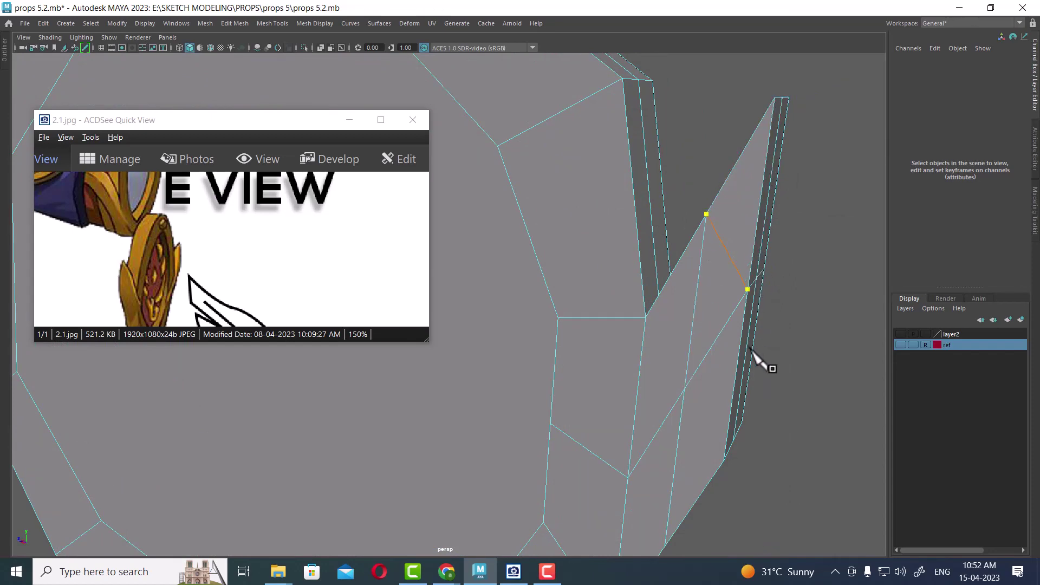
pyautogui.rightClick(747, 296)
pyautogui.moveTo(747, 303)
pyautogui.keyDown('alt'); pyautogui.mouseDown()
pyautogui.moveTo(608, 309)
pyautogui.moveTo(736, 399)
pyautogui.moveTo(653, 380)
pyautogui.mouseUp(); pyautogui.keyUp('alt')
pyautogui.moveTo(814, 357)
pyautogui.keyDown('alt'); pyautogui.mouseDown()
pyautogui.moveTo(801, 400)
pyautogui.moveTo(639, 372)
pyautogui.mouseUp(); pyautogui.keyUp('alt')
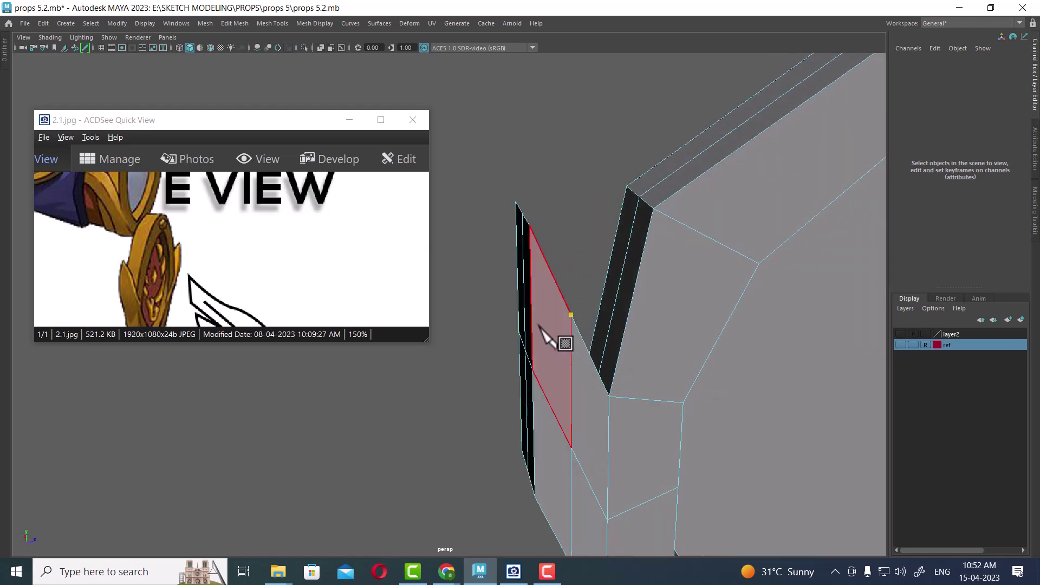
pyautogui.click(533, 369)
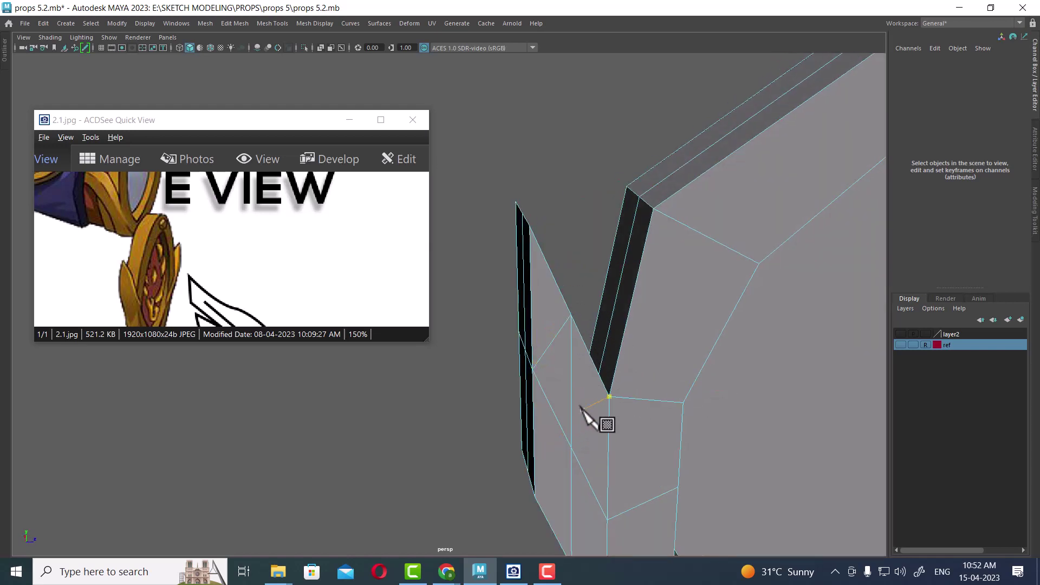
pyautogui.moveTo(587, 418)
pyautogui.keyDown('alt'); pyautogui.mouseDown()
pyautogui.moveTo(731, 416)
pyautogui.moveTo(726, 312)
pyautogui.moveTo(724, 455)
pyautogui.mouseUp(); pyautogui.keyUp('alt')
# Step: Select and delete the unwanted edges on the ring's band
pyautogui.press('w')
pyautogui.click(661, 281)
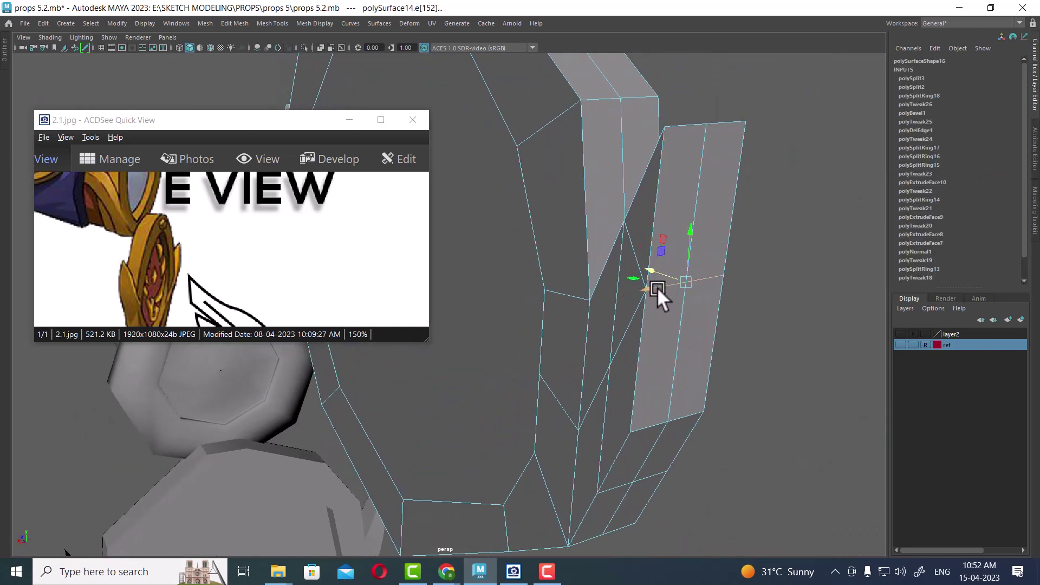
pyautogui.moveTo(618, 264)
pyautogui.keyDown('alt'); pyautogui.mouseDown(button='right')
pyautogui.moveTo(620, 299)
pyautogui.moveTo(873, 455)
pyautogui.mouseUp(button='right'); pyautogui.keyUp('alt')
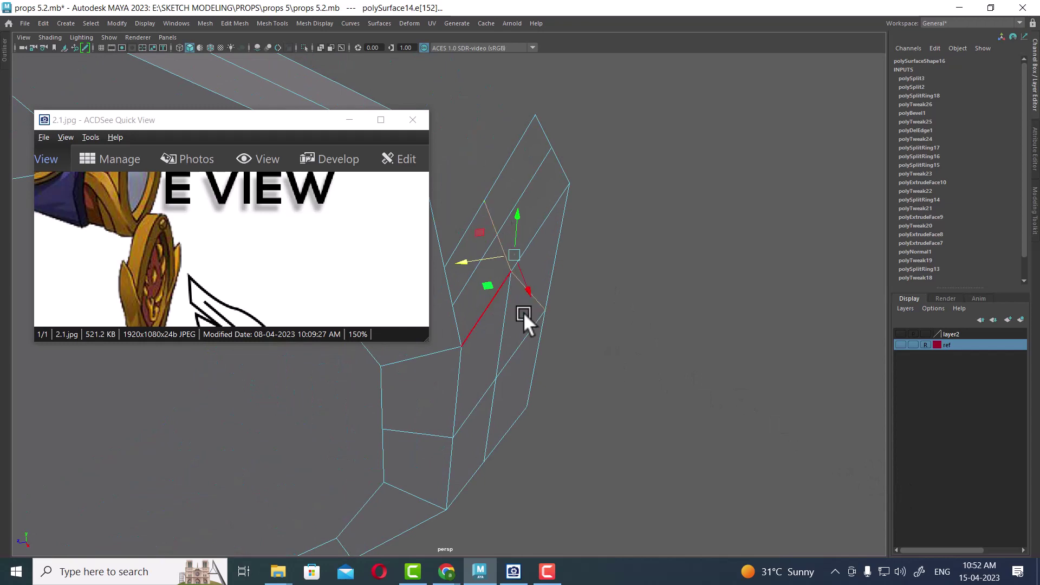
pyautogui.keyDown('alt'); pyautogui.moveTo(524, 312); pyautogui.dragTo(587, 393); pyautogui.keyUp('alt')
pyautogui.click(535, 389)
pyautogui.keyDown('shift'); pyautogui.moveTo(713, 279); pyautogui.dragTo(613, 301, button='right'); pyautogui.keyUp('shift')
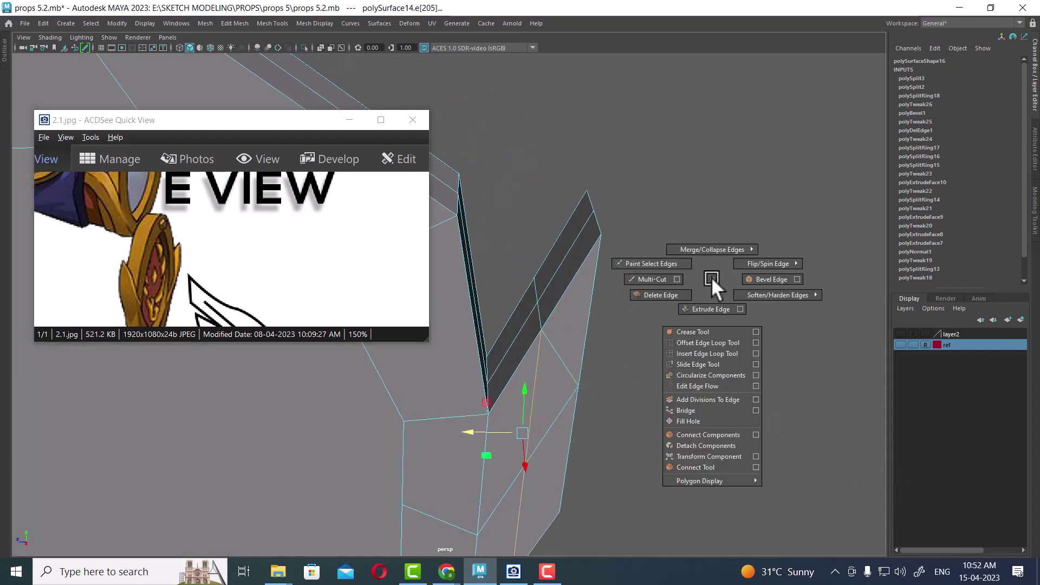
pyautogui.moveTo(638, 365)
pyautogui.keyDown('alt'); pyautogui.mouseDown()
pyautogui.moveTo(573, 423)
pyautogui.moveTo(594, 410)
pyautogui.moveTo(577, 359)
pyautogui.mouseUp(); pyautogui.keyUp('alt')
pyautogui.click(558, 375)
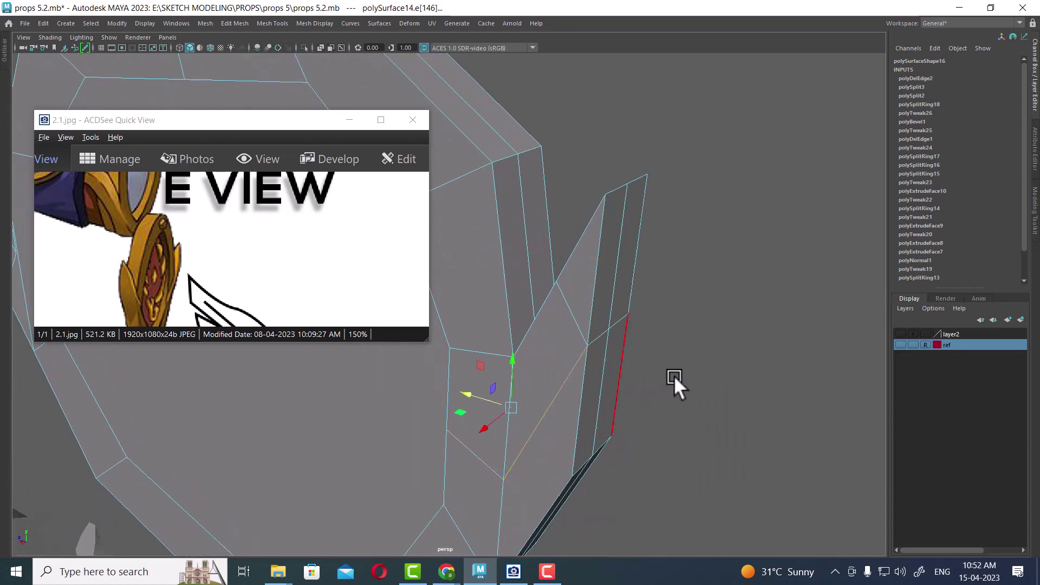
pyautogui.scroll(3, 500, 357)
pyautogui.press('Delete')
# Step: Select an edge on the wedge face and scale it slightly to adjust the spike
pyautogui.press('F11')
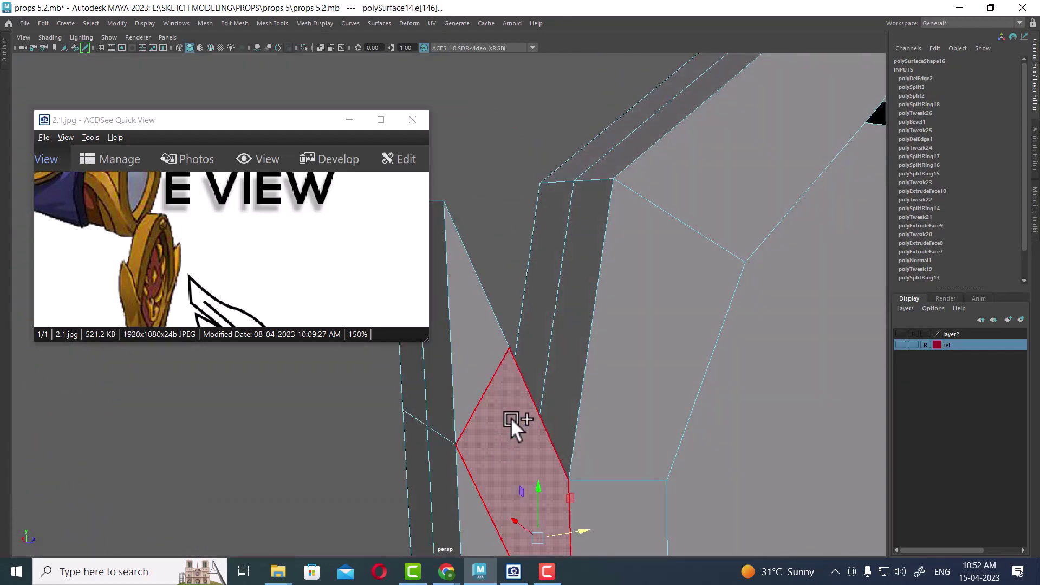
pyautogui.click(642, 433)
pyautogui.moveTo(641, 432)
pyautogui.keyDown('alt'); pyautogui.mouseDown()
pyautogui.moveTo(665, 362)
pyautogui.moveTo(656, 434)
pyautogui.moveTo(661, 423)
pyautogui.moveTo(678, 440)
pyautogui.mouseUp(); pyautogui.keyUp('alt')
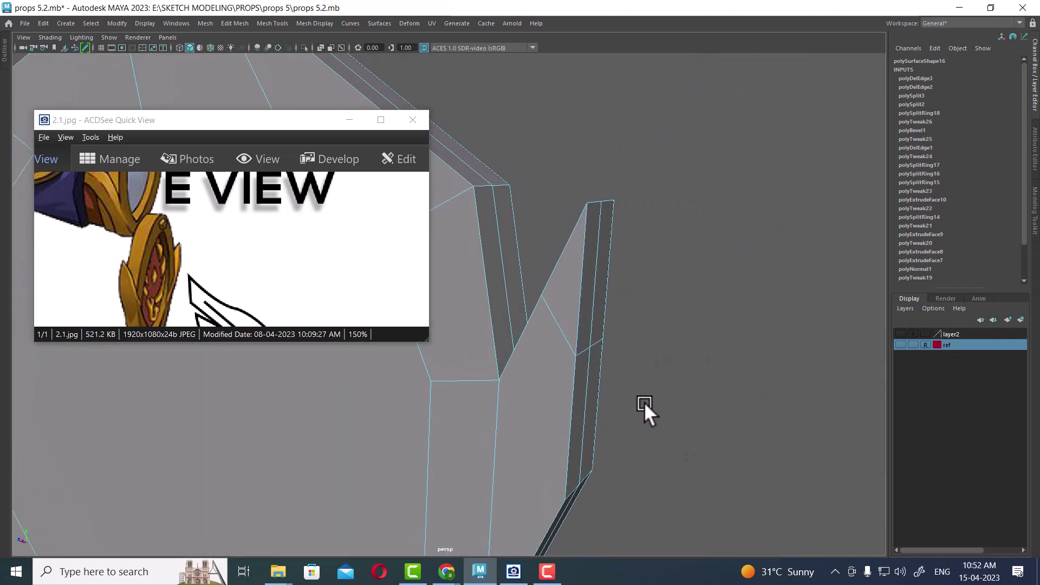
pyautogui.moveTo(645, 402)
pyautogui.keyDown('alt'); pyautogui.mouseDown()
pyautogui.moveTo(603, 418)
pyautogui.moveTo(618, 382)
pyautogui.mouseUp(); pyautogui.keyUp('alt')
pyautogui.press('F10')
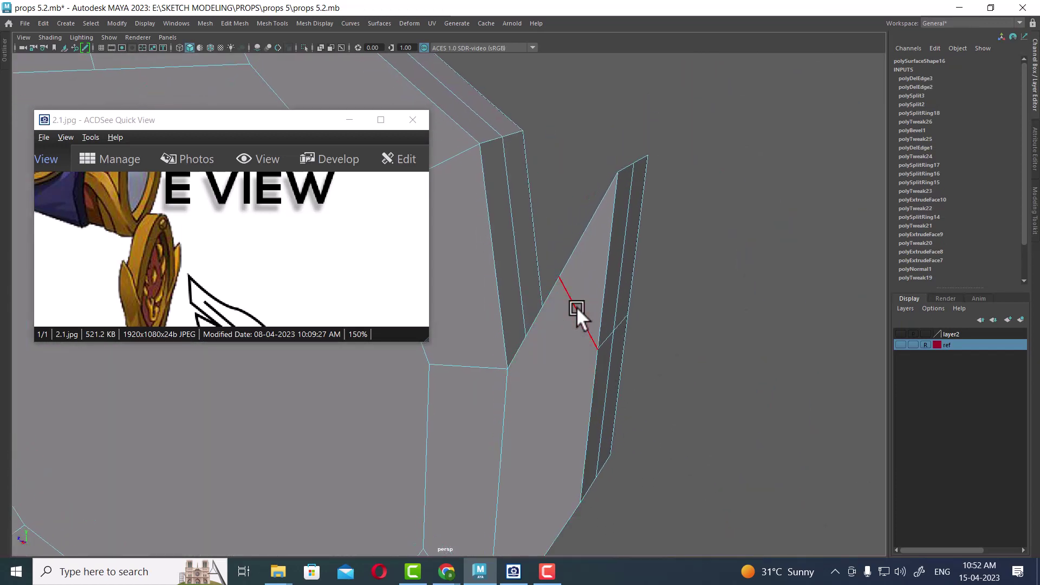
pyautogui.click(577, 307)
pyautogui.moveTo(711, 375)
pyautogui.keyDown('alt'); pyautogui.mouseDown()
pyautogui.moveTo(644, 363)
pyautogui.moveTo(660, 362)
pyautogui.mouseUp(); pyautogui.keyUp('alt')
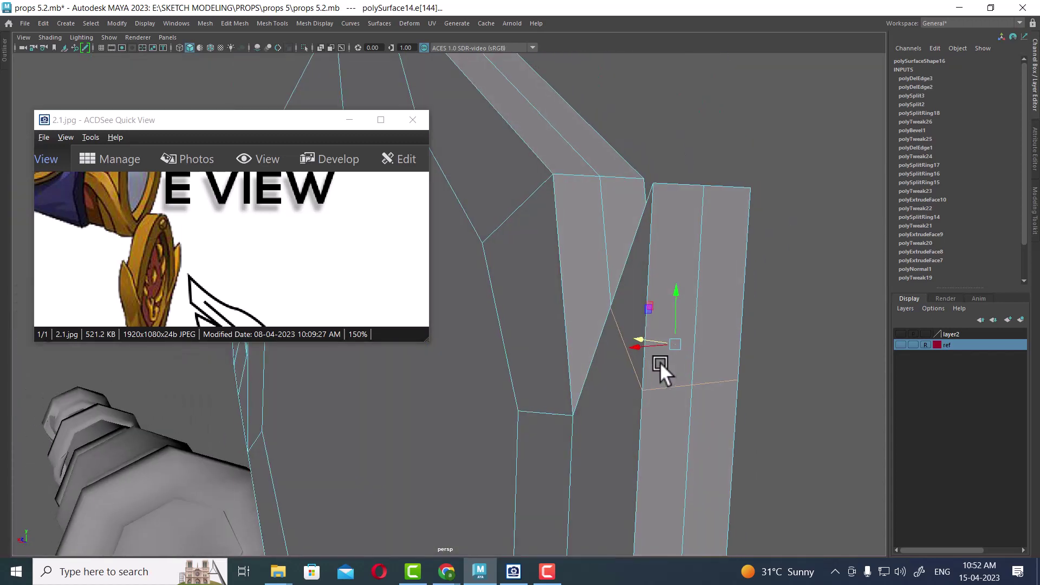
pyautogui.press('r')
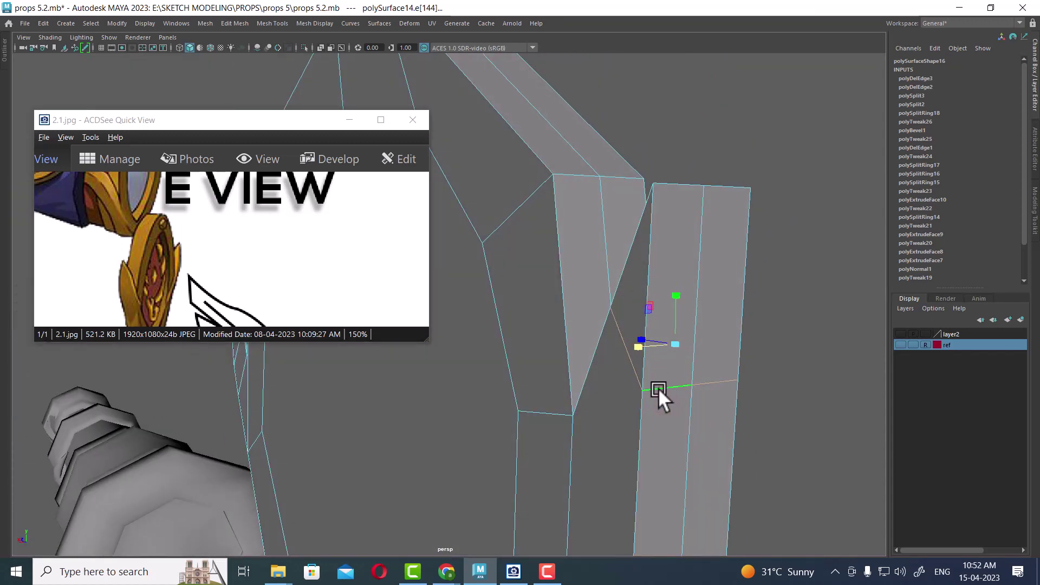
pyautogui.moveTo(638, 343); pyautogui.dragTo(636, 344)
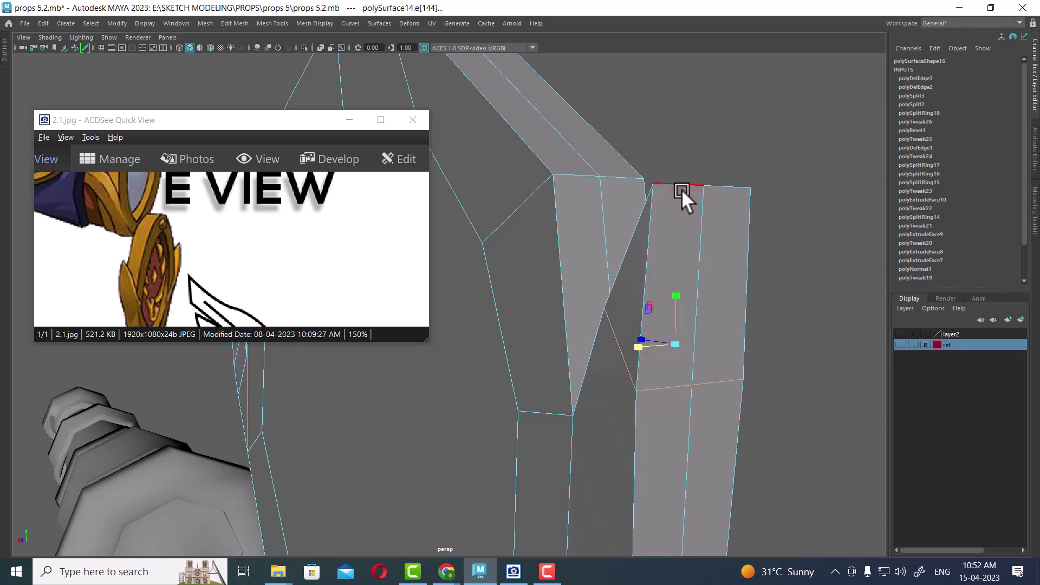
# Step: Select the spike's two top edges, then the horizontal edge lower on the spike
pyautogui.click(736, 186)
pyautogui.moveTo(658, 195)
pyautogui.keyDown('alt'); pyautogui.mouseDown()
pyautogui.moveTo(681, 222)
pyautogui.moveTo(664, 344)
pyautogui.mouseUp(); pyautogui.keyUp('alt')
pyautogui.keyDown('shift'); pyautogui.click(688, 206); pyautogui.keyUp('shift')
pyautogui.click(666, 356)
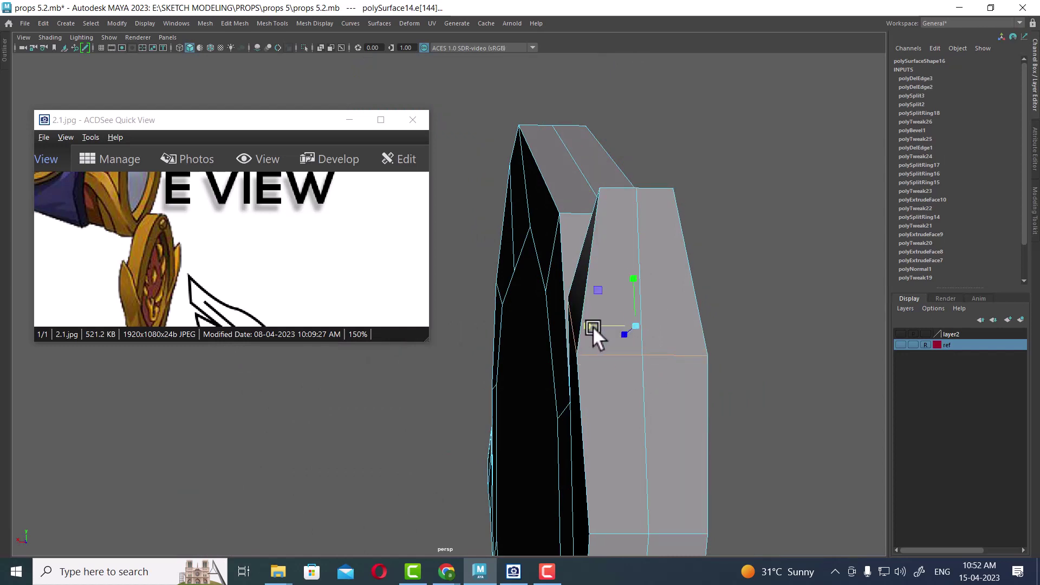
# Step: Bevel the spike's horizontal edge into 2 segments
pyautogui.keyDown('shift'); pyautogui.moveTo(614, 327); pyautogui.dragTo(648, 327, button='right'); pyautogui.keyUp('shift')
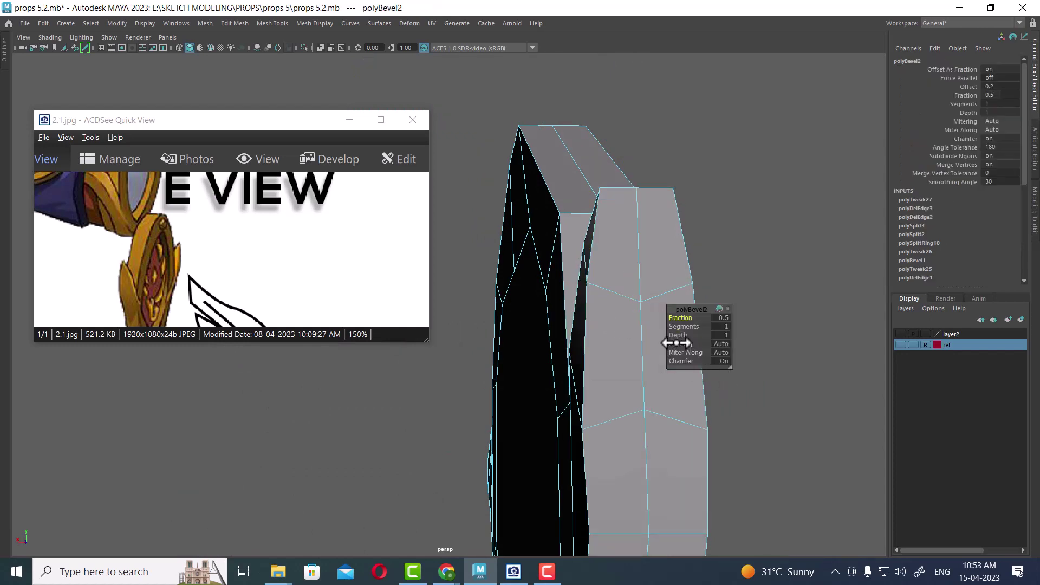
pyautogui.moveTo(684, 327); pyautogui.dragTo(695, 327)
pyautogui.moveTo(557, 390)
pyautogui.keyDown('alt'); pyautogui.mouseDown()
pyautogui.moveTo(551, 400)
pyautogui.moveTo(542, 379)
pyautogui.moveTo(602, 391)
pyautogui.mouseUp(); pyautogui.keyUp('alt')
# Step: Move a spike vertex, the V-shaped edge and the lower horizontal edge to narrow the spike
pyautogui.press('F9')
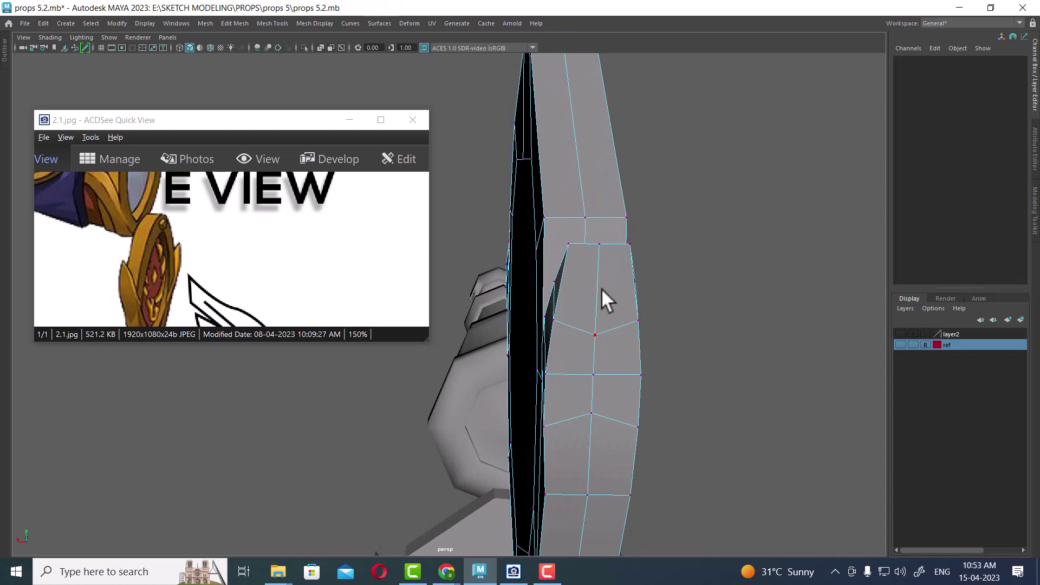
pyautogui.keyDown('alt'); pyautogui.moveTo(602, 288); pyautogui.dragTo(616, 248); pyautogui.keyUp('alt')
pyautogui.moveTo(537, 269); pyautogui.dragTo(538, 270)
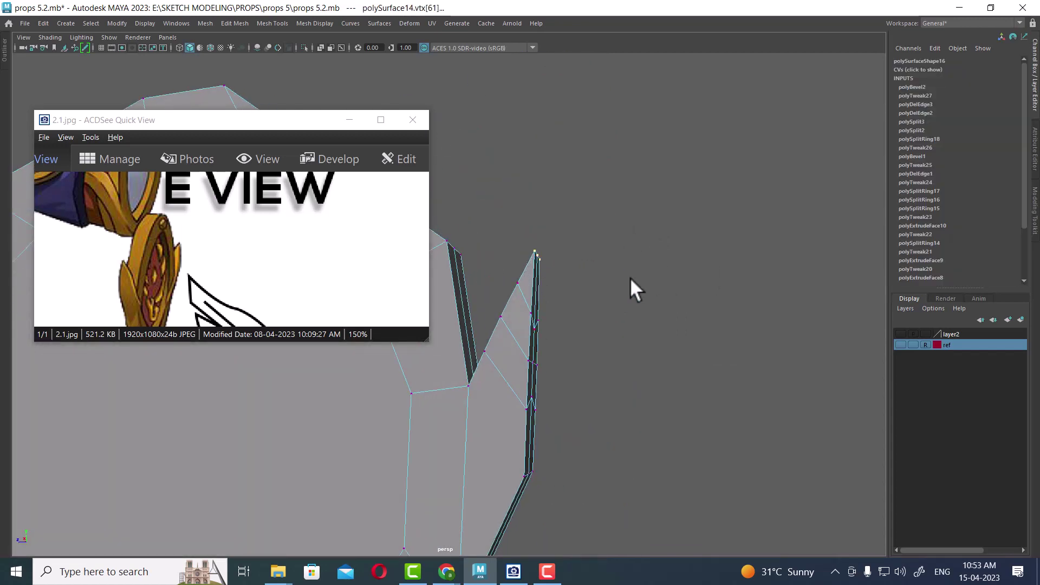
pyautogui.press('w')
pyautogui.keyDown('alt'); pyautogui.moveTo(648, 270); pyautogui.dragTo(547, 274); pyautogui.keyUp('alt')
pyautogui.moveTo(553, 235)
pyautogui.mouseDown()
pyautogui.moveTo(583, 237)
pyautogui.moveTo(601, 293)
pyautogui.mouseUp()
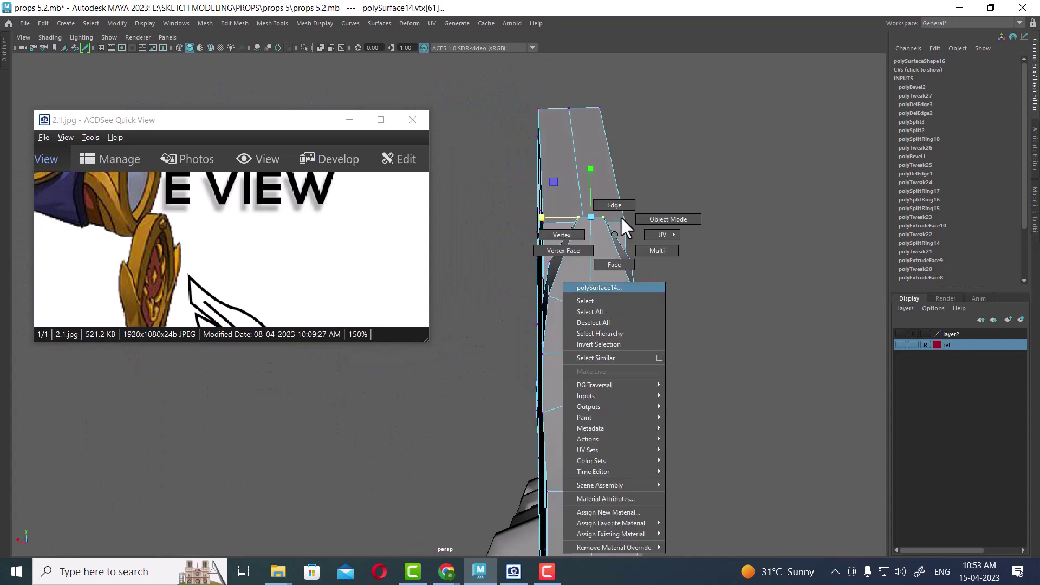
pyautogui.moveTo(603, 250); pyautogui.dragTo(620, 215, button='right')
pyautogui.click(602, 299)
pyautogui.moveTo(545, 288); pyautogui.dragTo(549, 284, button='middle')
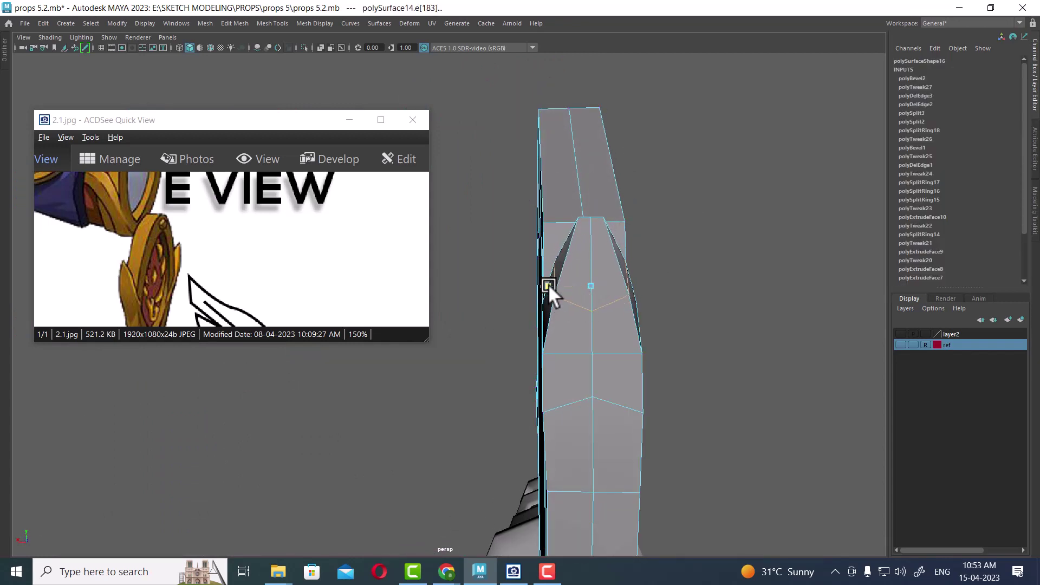
pyautogui.click(575, 348)
pyautogui.moveTo(545, 326); pyautogui.dragTo(546, 324, button='middle')
# Step: Return to object mode, clear the selection and view the ring from the front
pyautogui.moveTo(547, 324)
pyautogui.keyDown('alt'); pyautogui.mouseDown()
pyautogui.moveTo(748, 339)
pyautogui.moveTo(562, 322)
pyautogui.moveTo(691, 313)
pyautogui.mouseUp(); pyautogui.keyUp('alt')
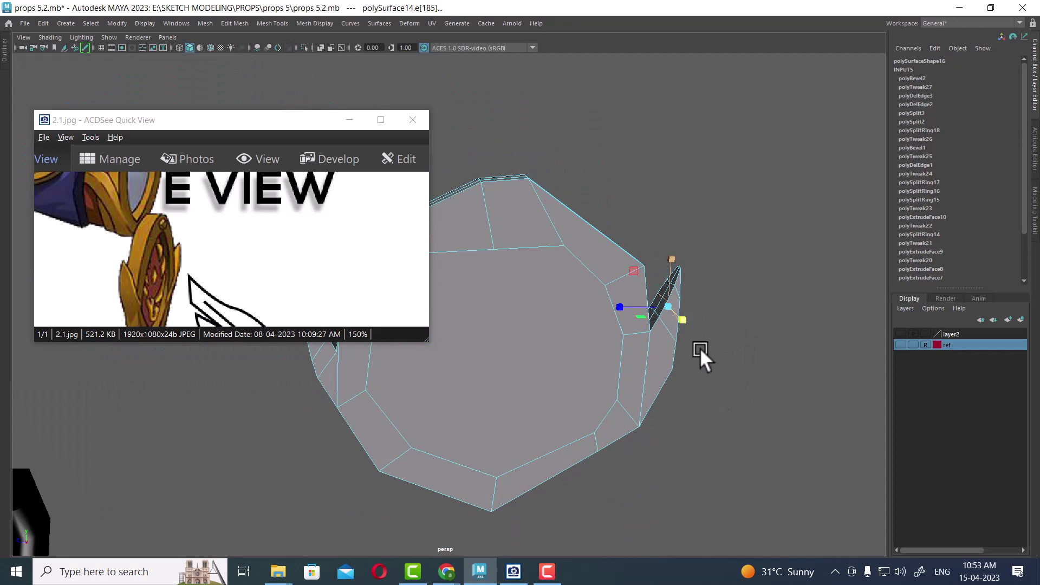
pyautogui.keyDown('alt'); pyautogui.moveTo(701, 348); pyautogui.dragTo(715, 382, button='right'); pyautogui.keyUp('alt')
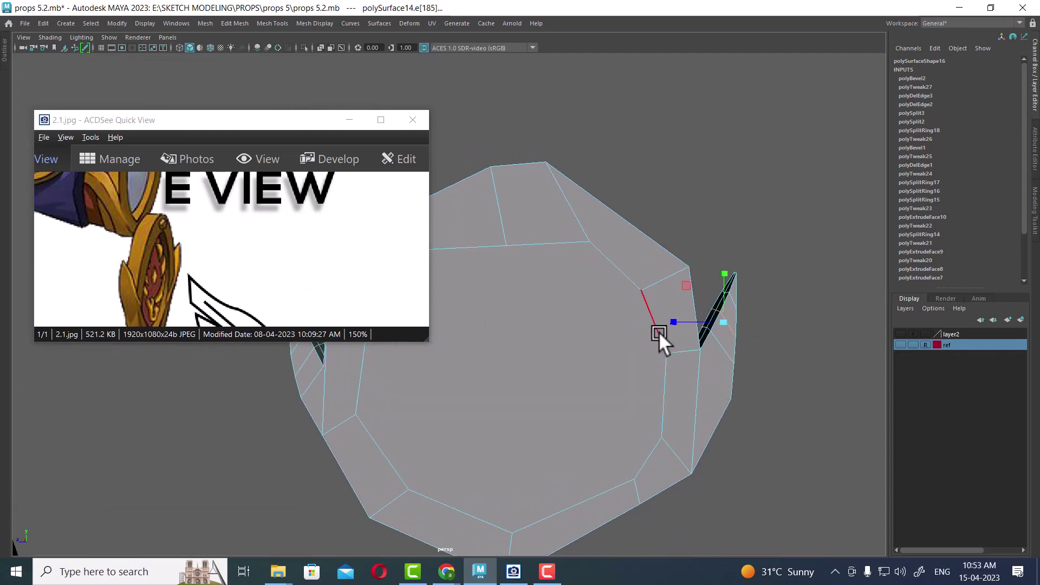
pyautogui.press('F8')
pyautogui.click(701, 220)
pyautogui.moveTo(701, 220)
pyautogui.keyDown('alt'); pyautogui.mouseDown()
pyautogui.moveTo(593, 271)
pyautogui.moveTo(726, 336)
pyautogui.mouseUp(); pyautogui.keyUp('alt')
# Step: Reselect the ring mesh and make the ref layer visible again
pyautogui.click(639, 362)
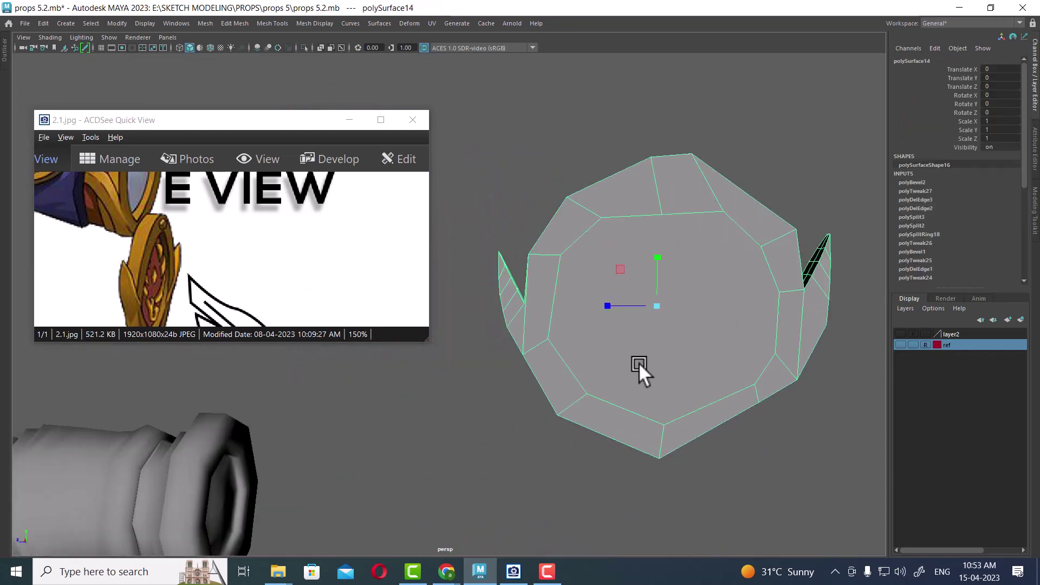
pyautogui.moveTo(639, 363)
pyautogui.keyDown('alt'); pyautogui.mouseDown()
pyautogui.moveTo(723, 368)
pyautogui.moveTo(725, 418)
pyautogui.moveTo(628, 311)
pyautogui.mouseUp(); pyautogui.keyUp('alt')
pyautogui.click(725, 418)
pyautogui.click(627, 311)
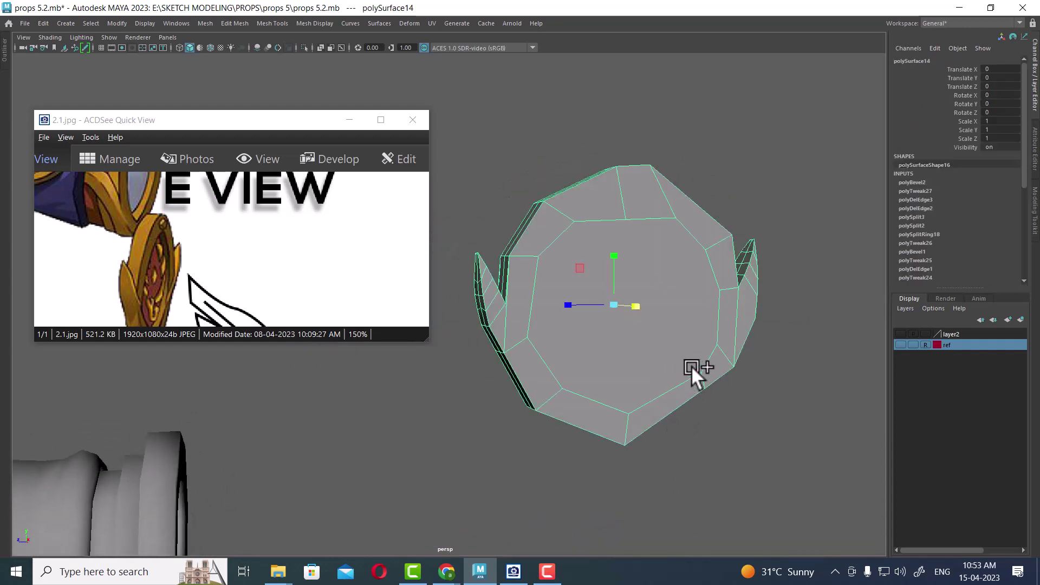
pyautogui.click(142, 24)
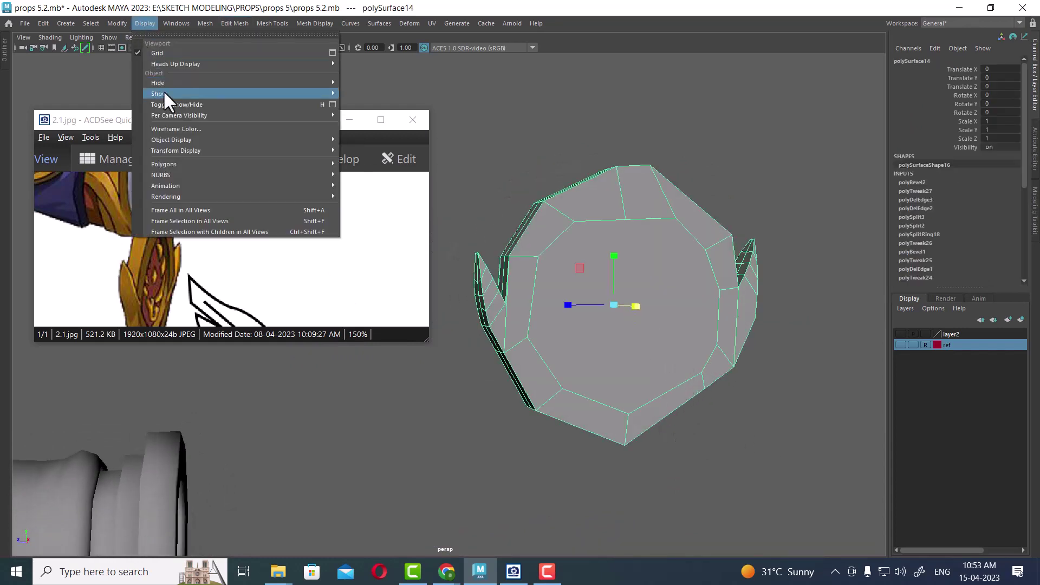
pyautogui.click(382, 131)
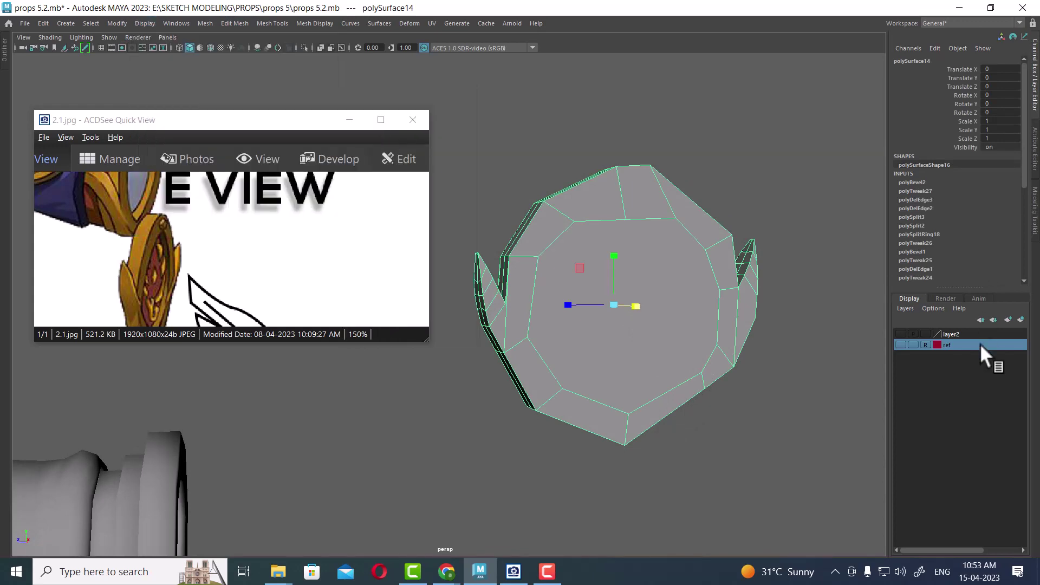
pyautogui.click(901, 345)
# Step: Show the ring in wireframe from the side orthographic view, zoomed onto the emblem reference
pyautogui.press('space')
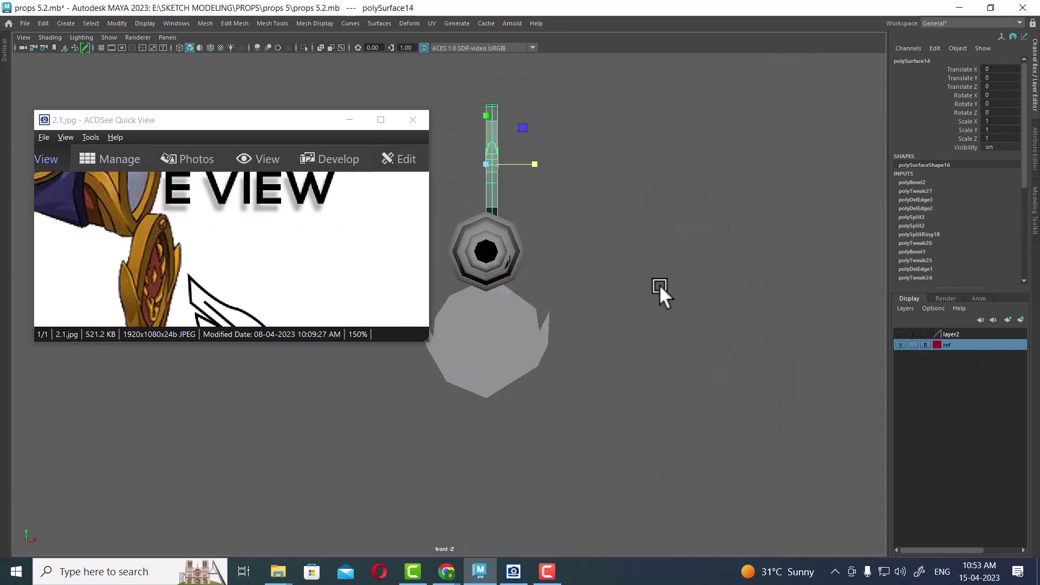
pyautogui.press('space')
pyautogui.moveTo(660, 287); pyautogui.dragTo(709, 281)
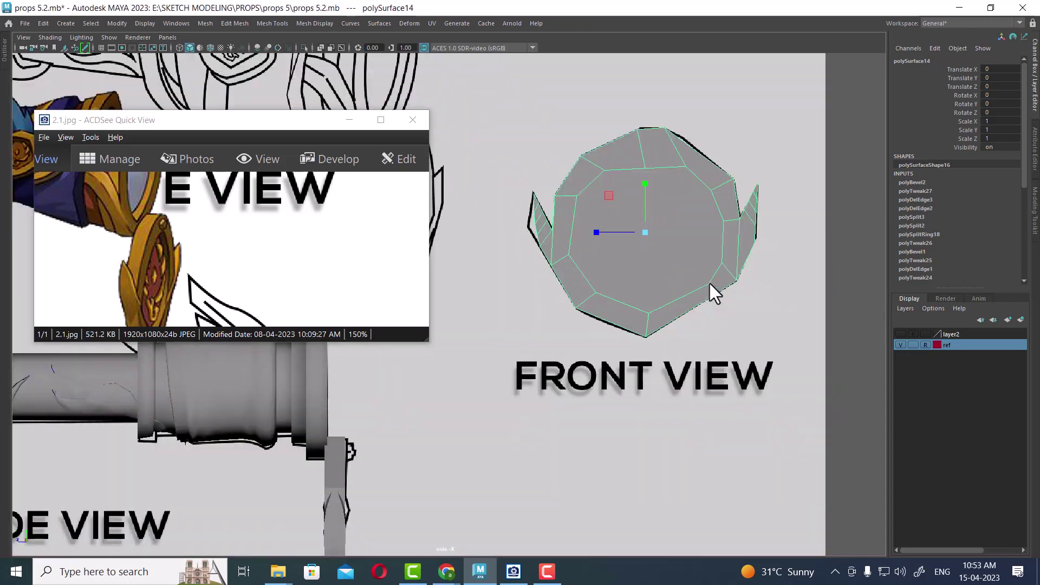
pyautogui.press('4')
pyautogui.scroll(2, 639, 342)
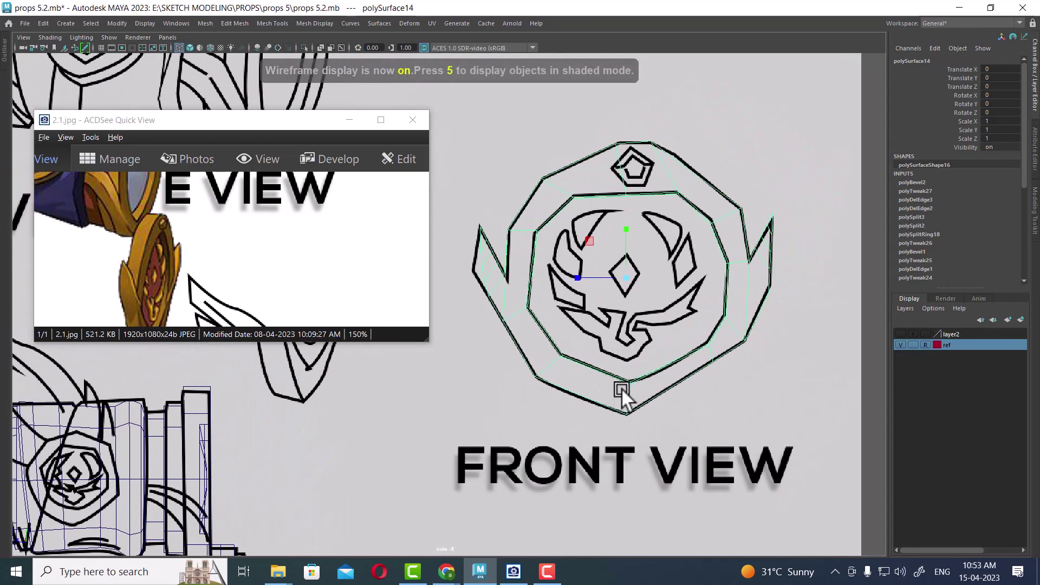
pyautogui.scroll(2, 639, 363)
pyautogui.scroll(2, 670, 319)
pyautogui.scroll(2, 672, 307)
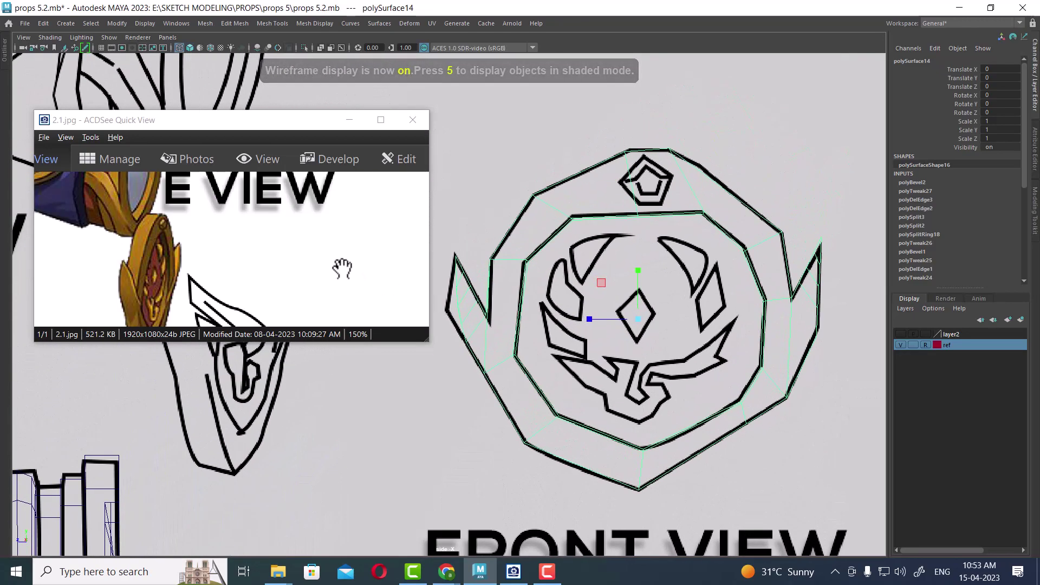
pyautogui.scroll(1, 691, 300)
pyautogui.scroll(1, 646, 255)
pyautogui.scroll(2, 613, 258)
pyautogui.scroll(1, 613, 258)
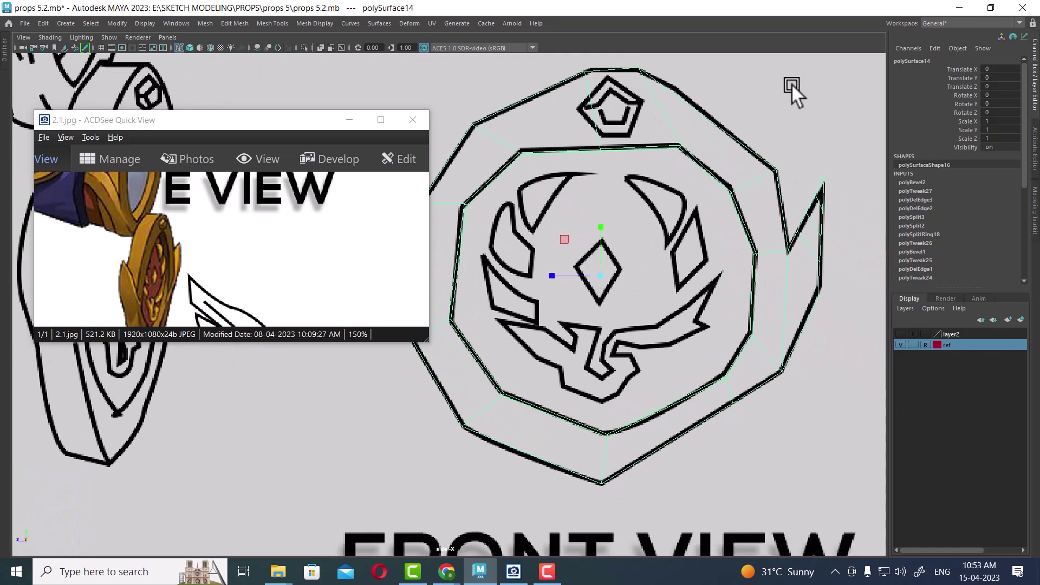
pyautogui.click(771, 242)
pyautogui.scroll(-4, 711, 222)
# Step: Trace the emblem's left crescent as a four-point polygon face
pyautogui.keyDown('shift'); pyautogui.moveTo(754, 205); pyautogui.dragTo(756, 161, button='right'); pyautogui.keyUp('shift')
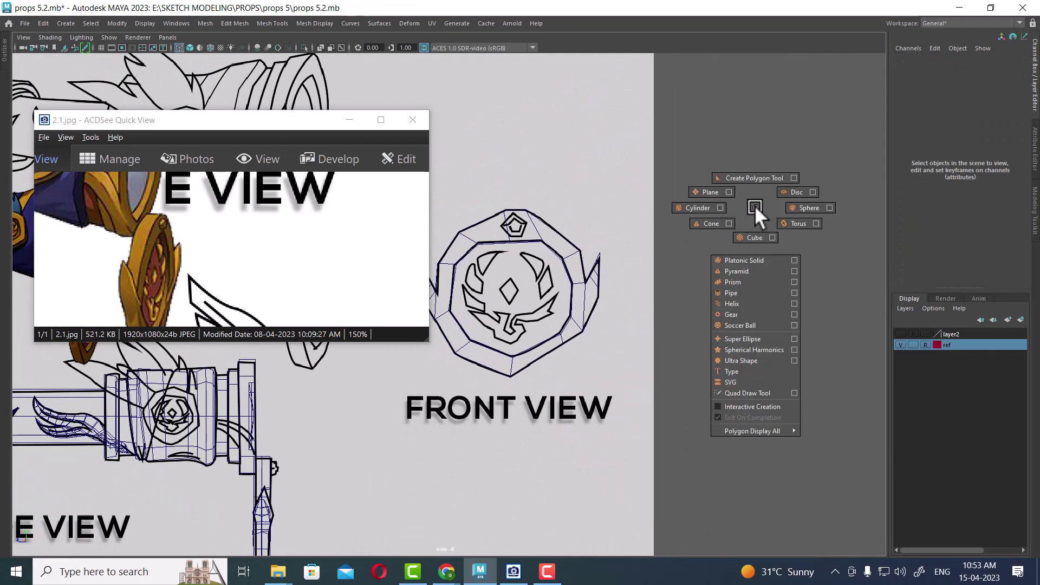
pyautogui.scroll(1, 672, 376)
pyautogui.scroll(1, 567, 234)
pyautogui.scroll(2, 786, 395)
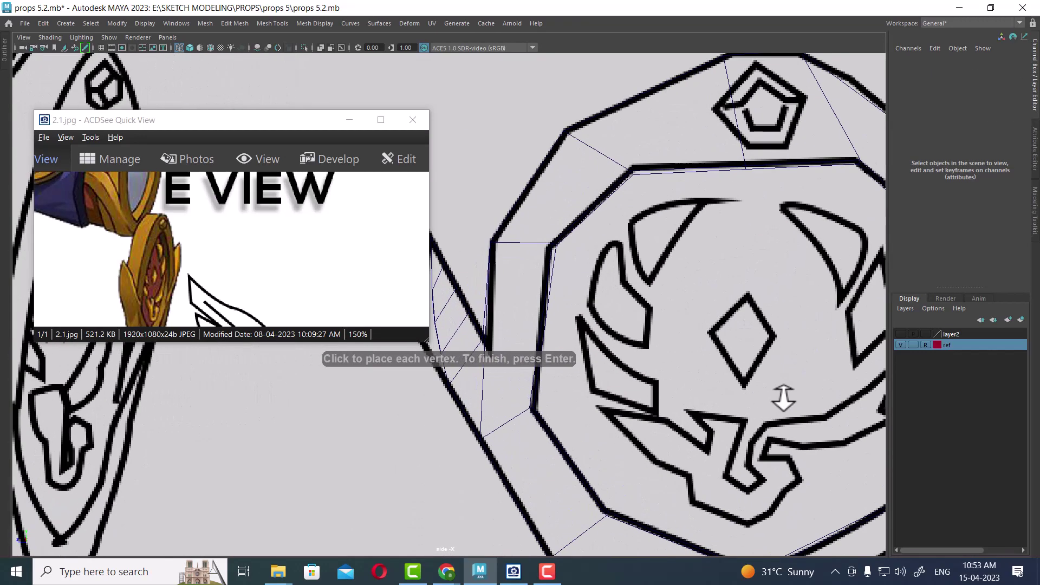
pyautogui.scroll(1, 641, 260)
pyautogui.scroll(1, 653, 220)
pyautogui.click(643, 208)
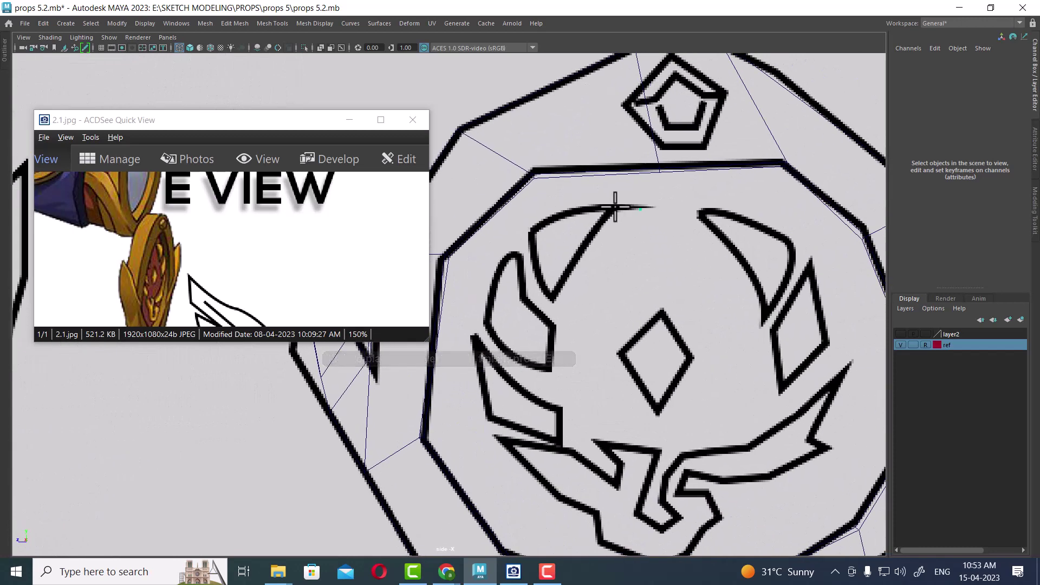
pyautogui.click(554, 296)
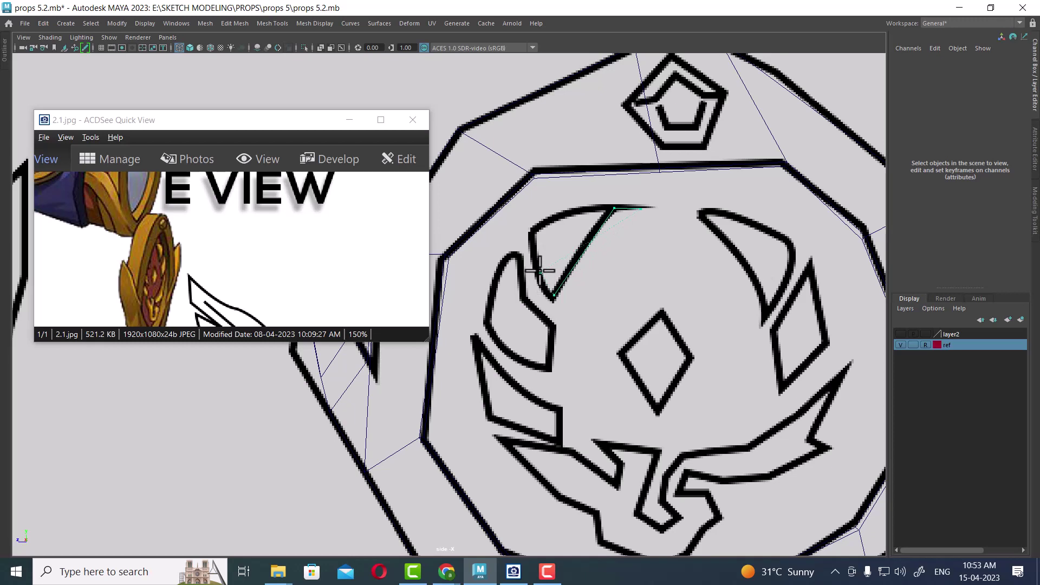
pyautogui.click(536, 225)
pyautogui.click(562, 212)
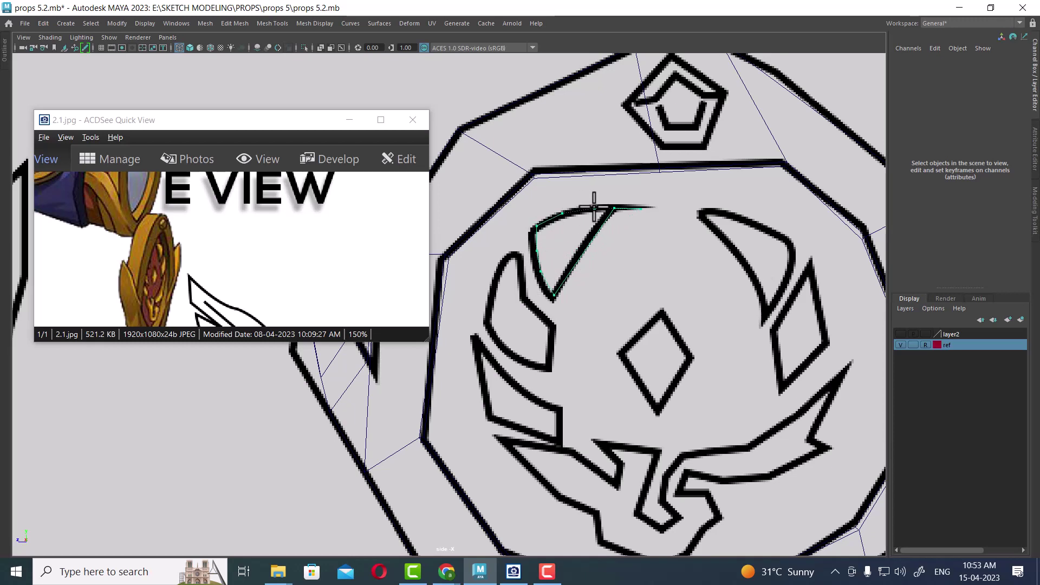
pyautogui.press('Return')
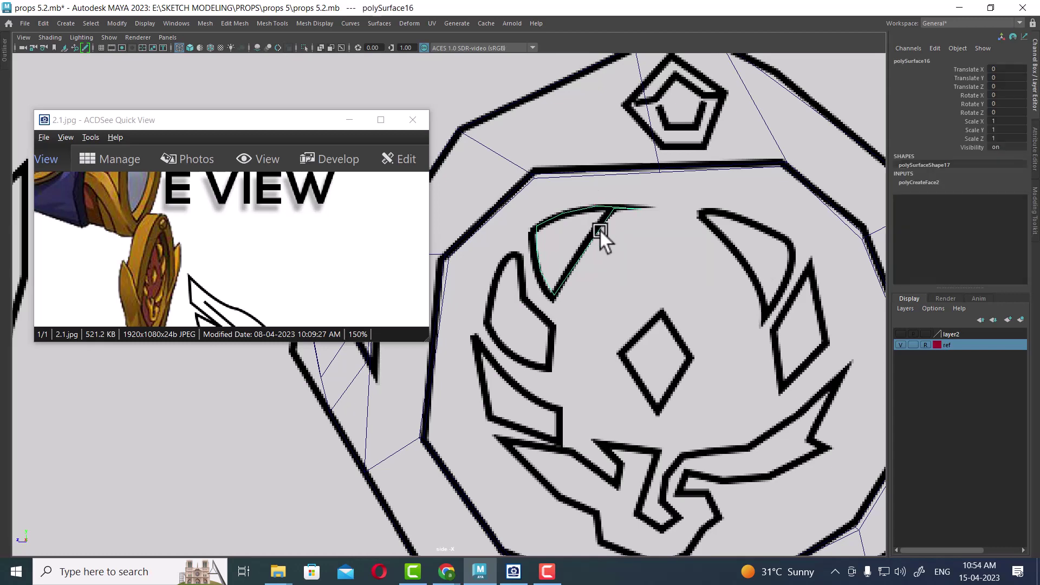
# Step: Select the crescent's tip vertex for moving, then recentre the emblem and restore the interface
pyautogui.scroll(3, 581, 213)
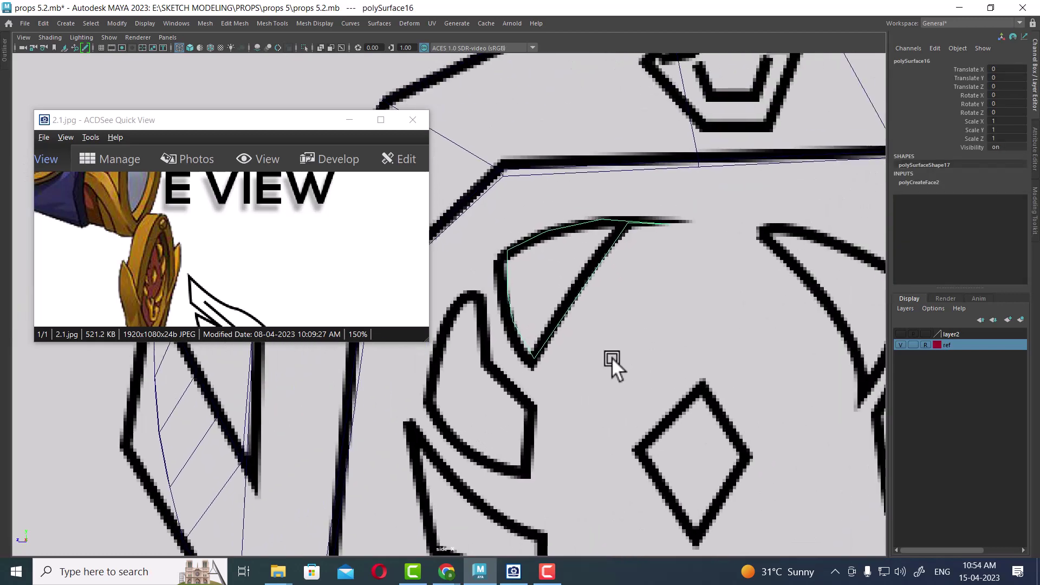
pyautogui.moveTo(625, 221); pyautogui.dragTo(600, 186, button='right')
pyautogui.scroll(1, 731, 196)
pyautogui.click(710, 213)
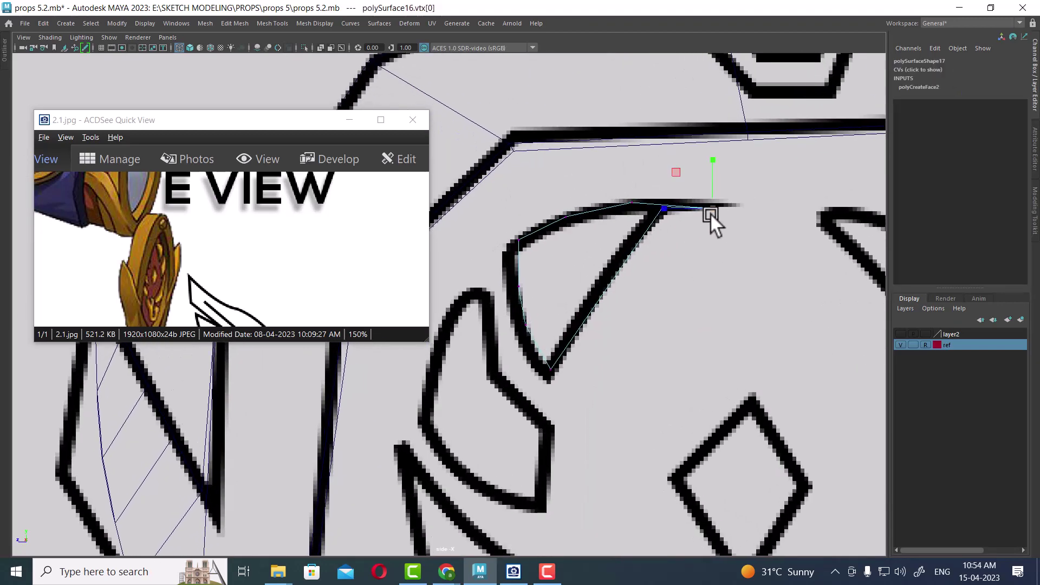
pyautogui.press('w')
pyautogui.scroll(-5, 678, 271)
pyautogui.scroll(1, 591, 309)
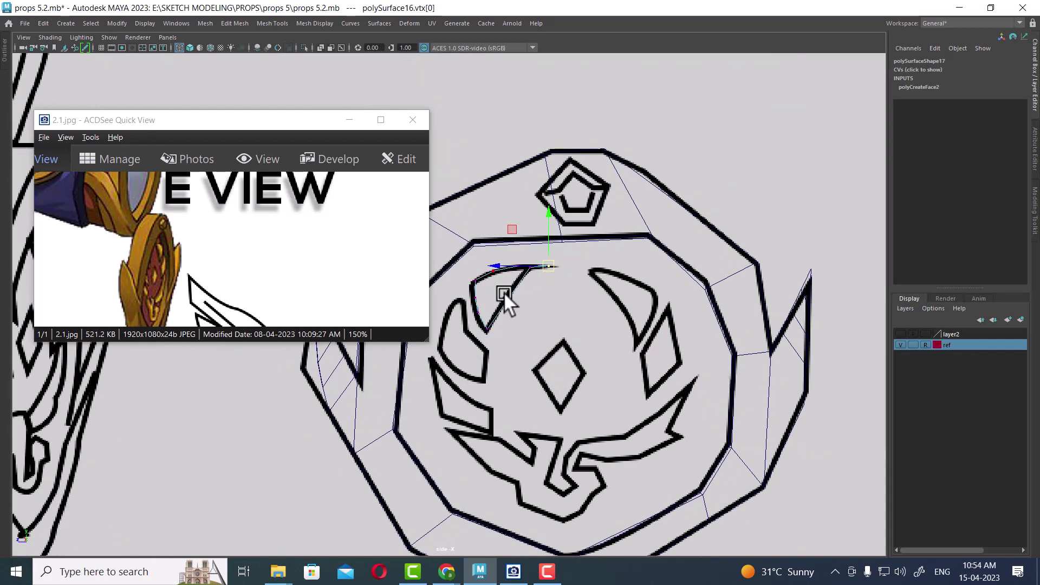
pyautogui.moveTo(503, 292); pyautogui.dragTo(669, 142, button='right')
pyautogui.keyDown('alt'); pyautogui.moveTo(769, 281); pyautogui.dragTo(732, 326, button='middle'); pyautogui.keyUp('alt')
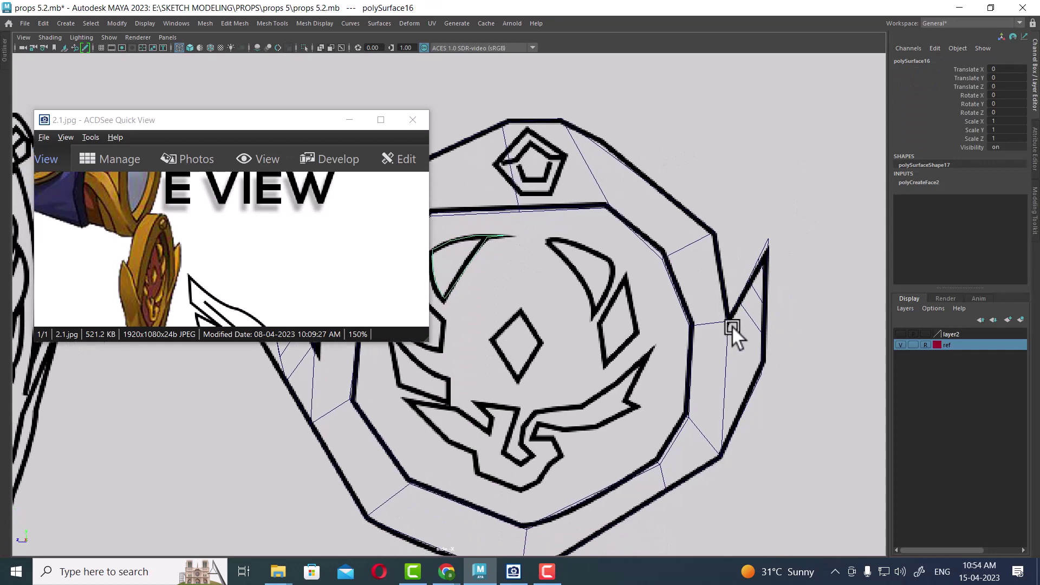
pyautogui.click(360, 126)
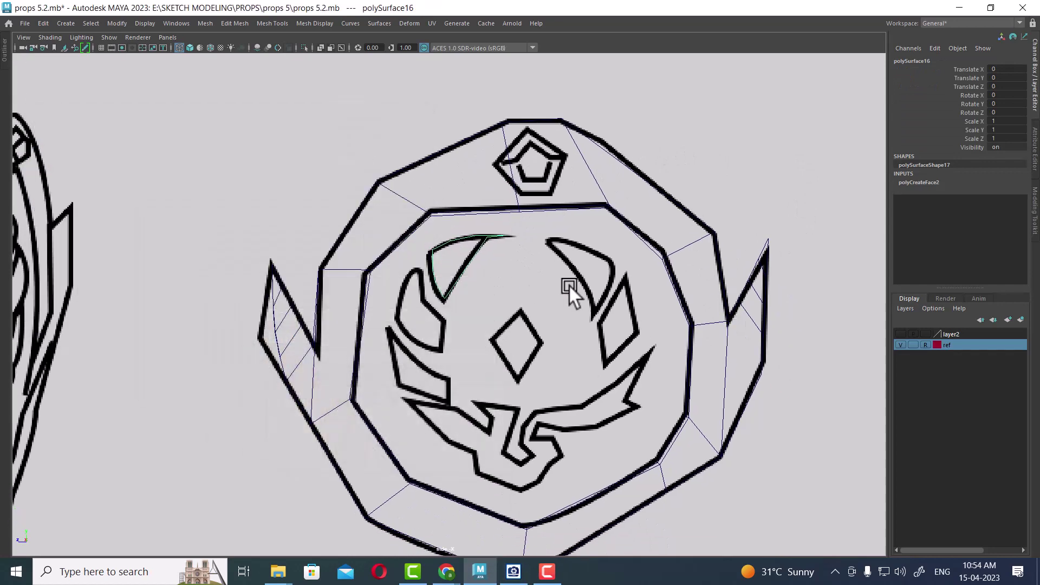
pyautogui.hotkey('ctrl', 'space')
pyautogui.hotkey('ctrl', 'space')
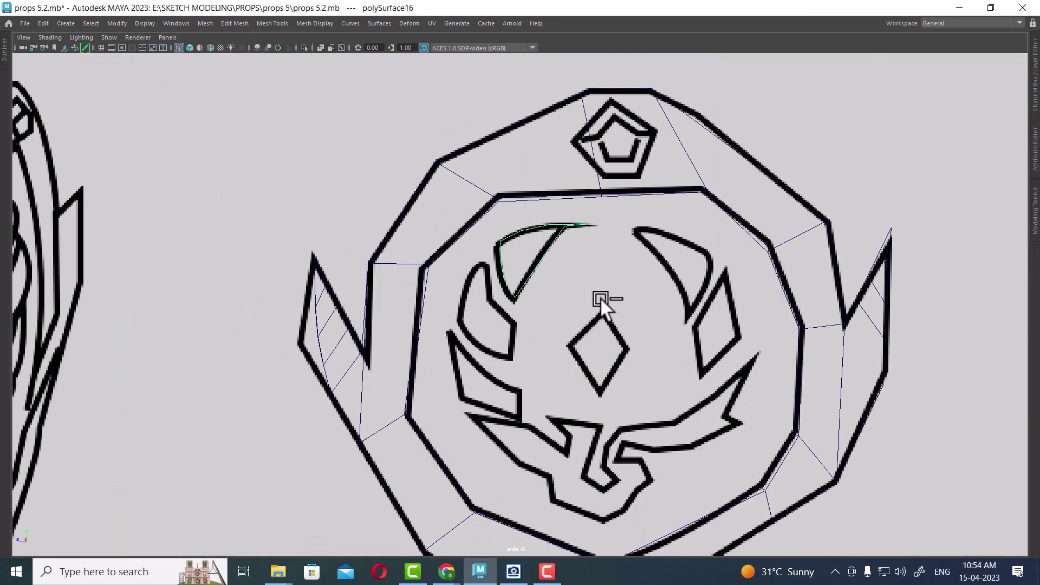
pyautogui.scroll(-3, 671, 313)
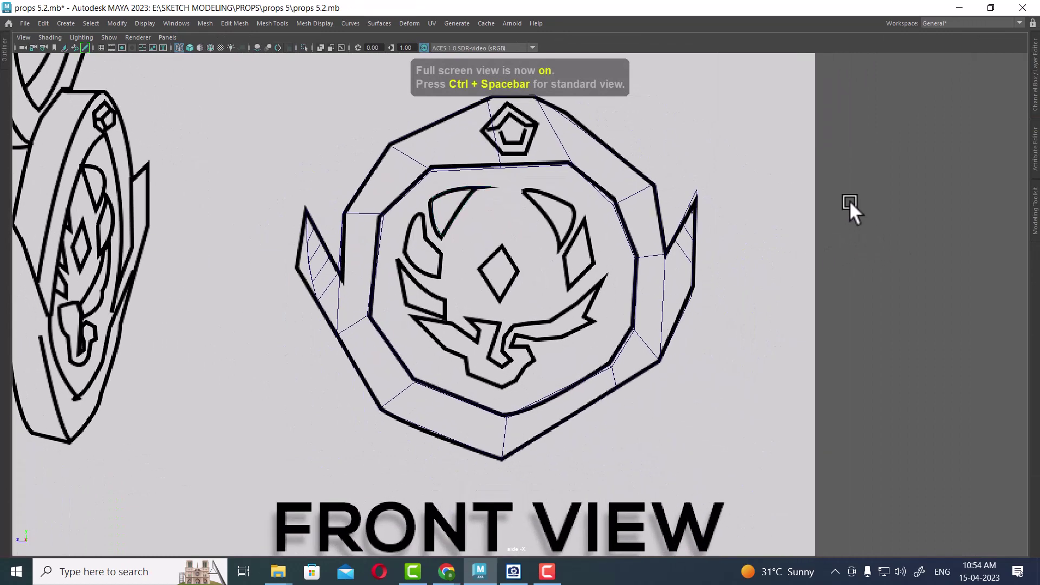
# Step: Trace the upper-left hooked shape as a six-point polygon face
pyautogui.keyDown('shift'); pyautogui.moveTo(935, 191); pyautogui.dragTo(918, 148, button='right'); pyautogui.keyUp('shift')
pyautogui.scroll(1, 476, 293)
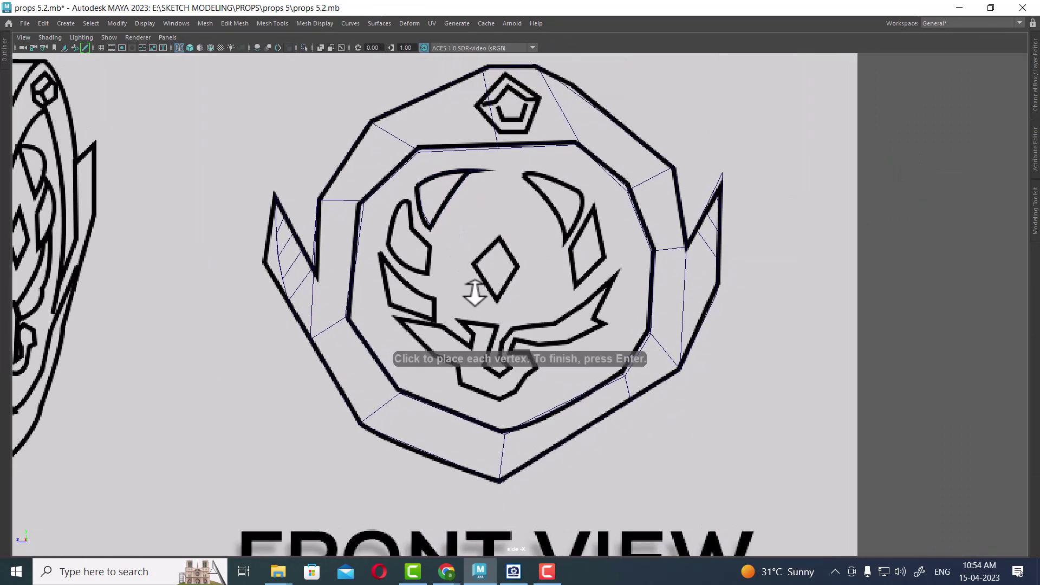
pyautogui.scroll(1, 475, 293)
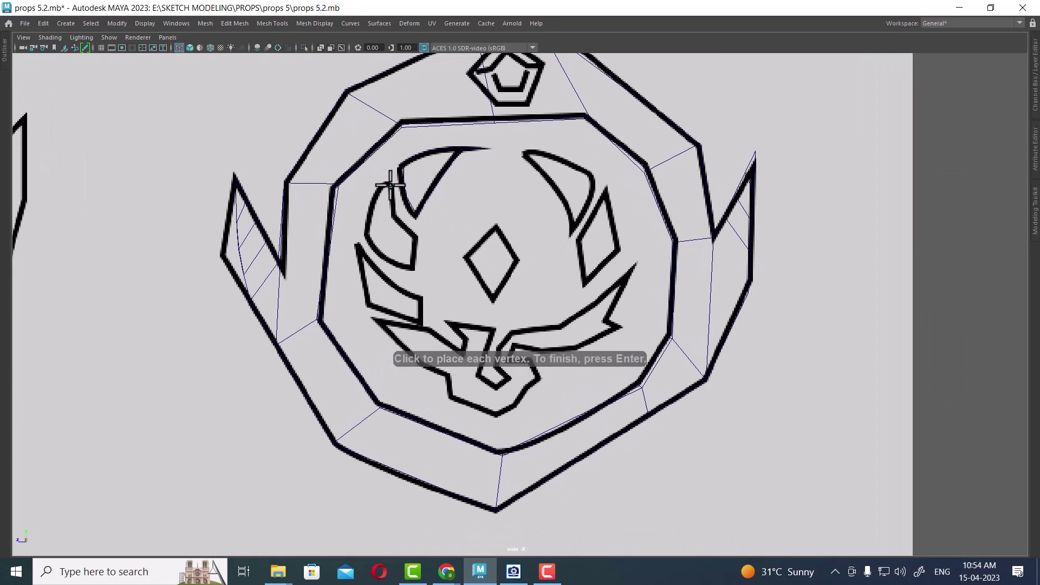
pyautogui.click(393, 217)
pyautogui.click(418, 239)
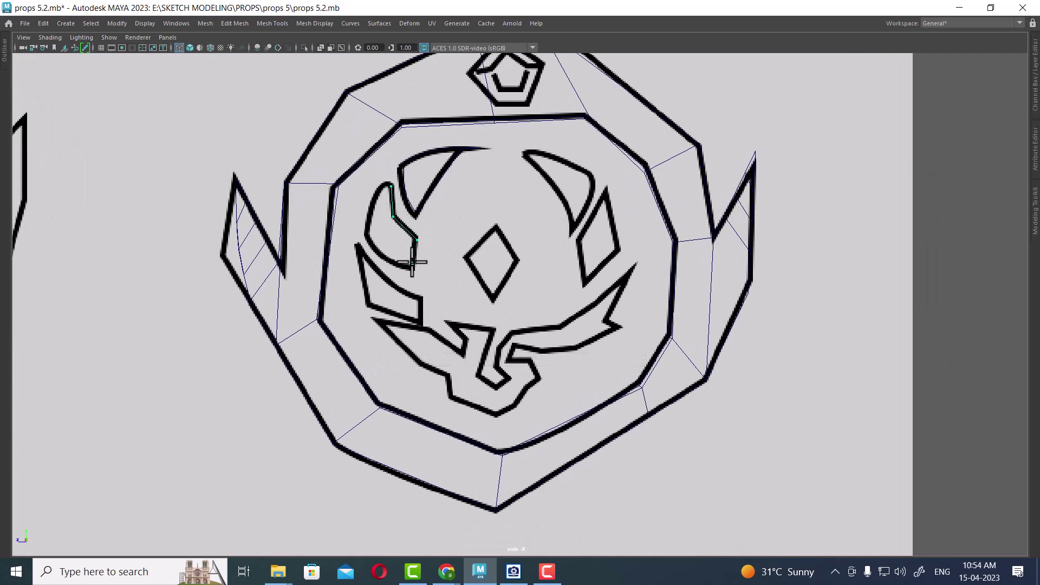
pyautogui.click(413, 266)
pyautogui.click(387, 262)
pyautogui.click(367, 236)
pyautogui.click(369, 211)
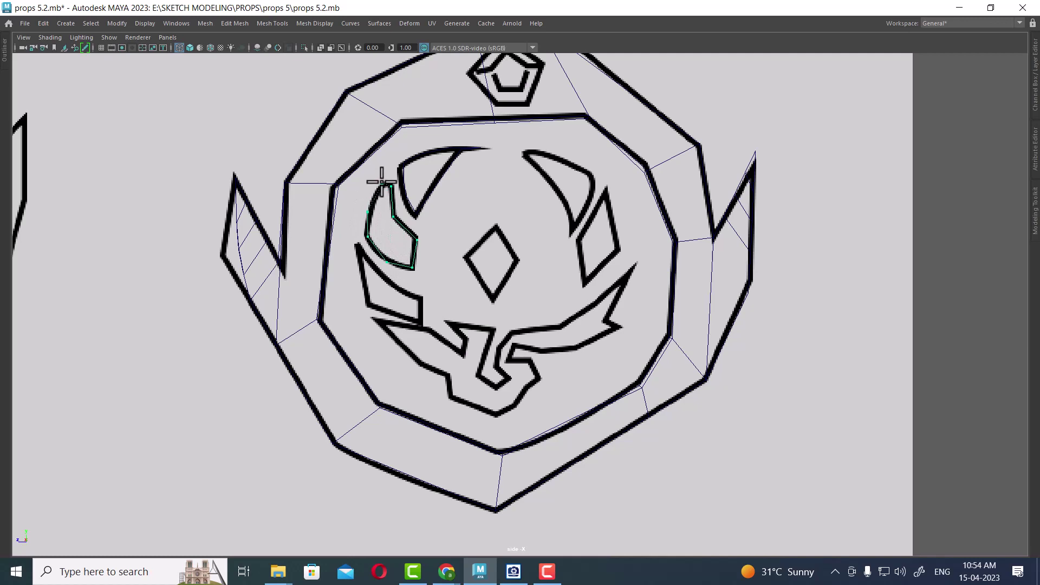
pyautogui.press('Return')
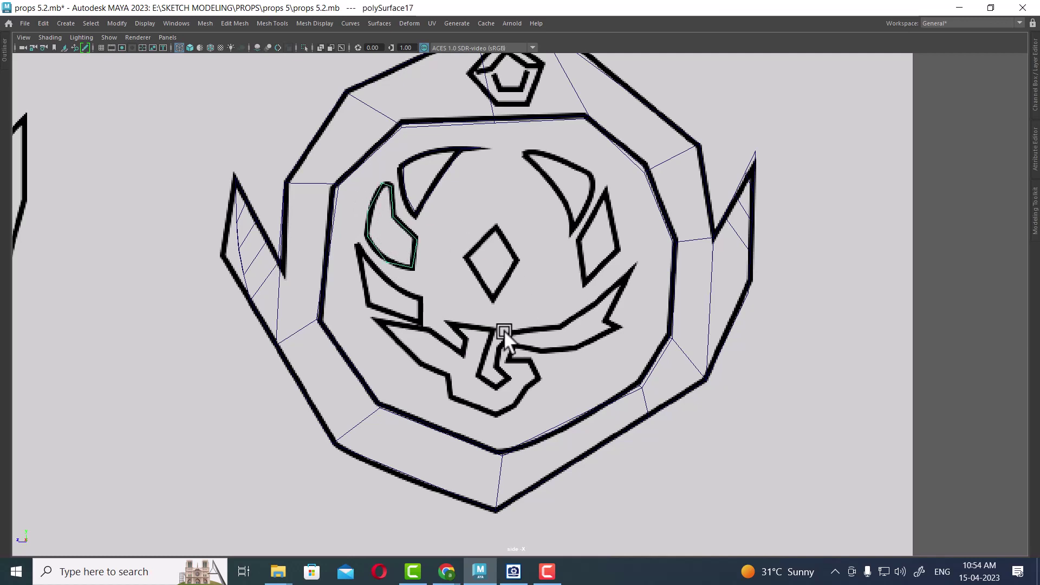
# Step: Trace the emblem's lower-left wing as a five-point polygon
pyautogui.scroll(2, 752, 344)
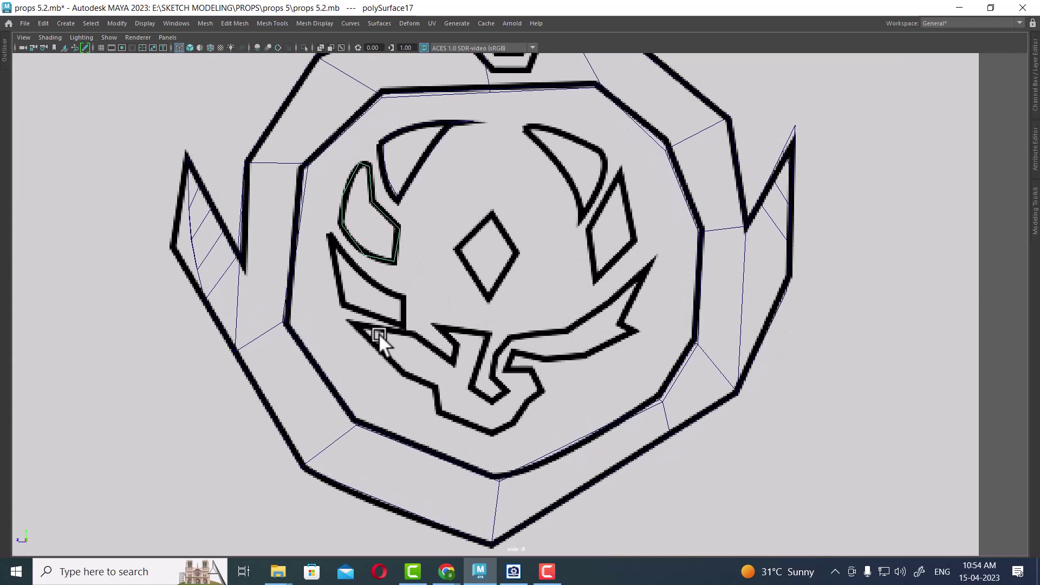
pyautogui.press('y')
pyautogui.click(330, 237)
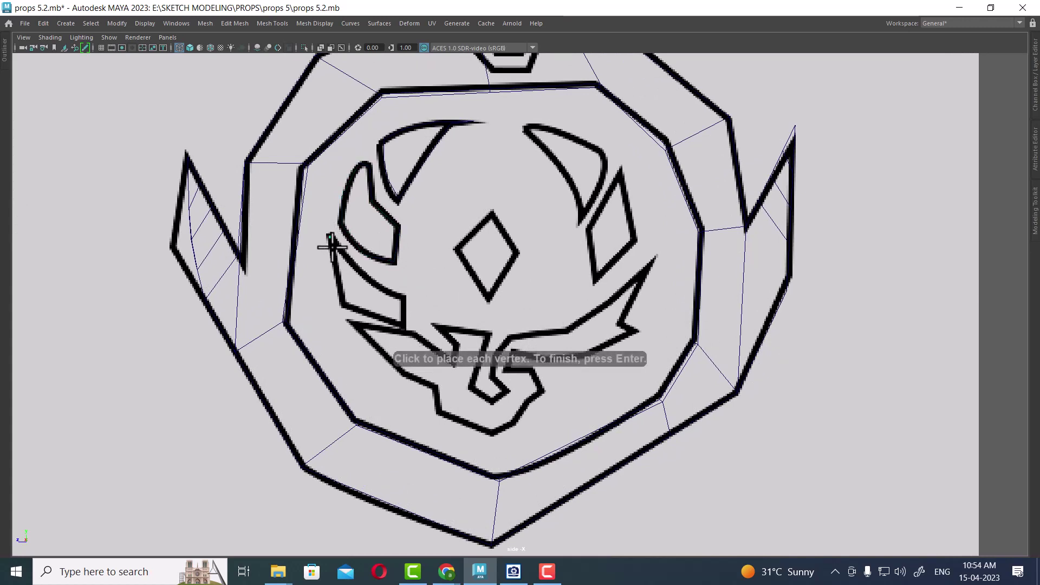
pyautogui.click(343, 256)
pyautogui.click(368, 278)
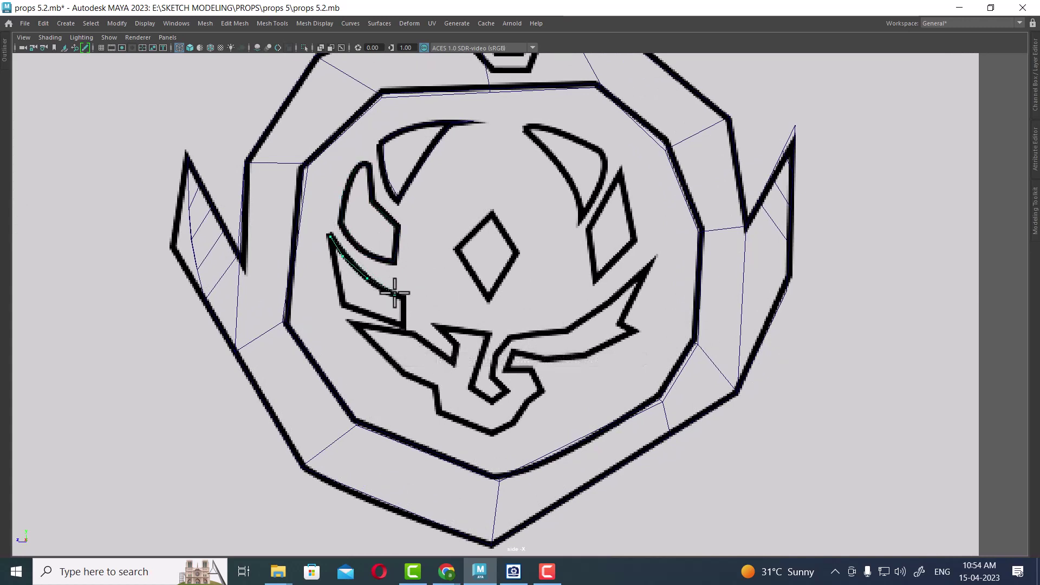
pyautogui.click(402, 296)
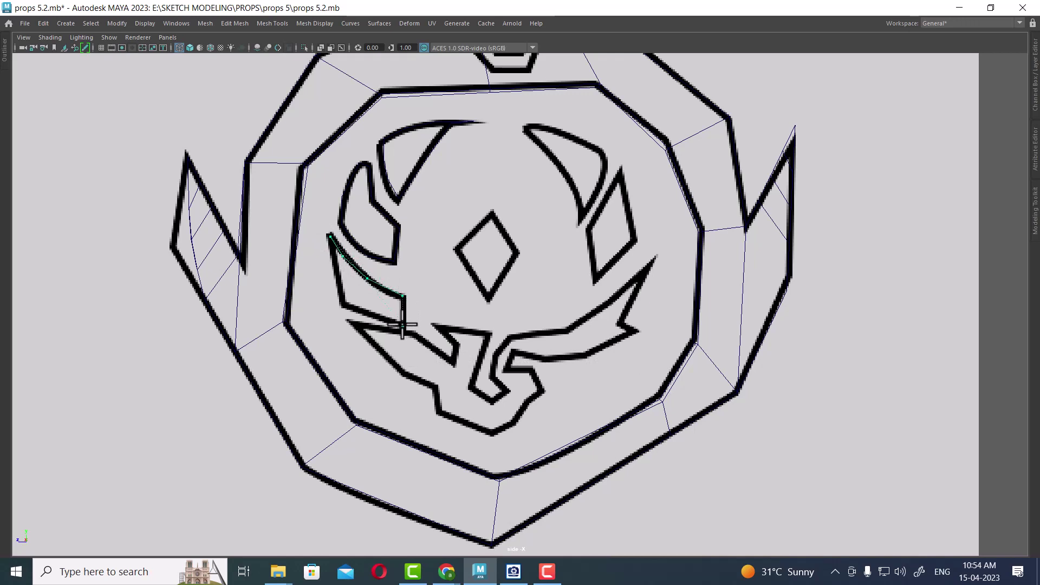
pyautogui.click(372, 315)
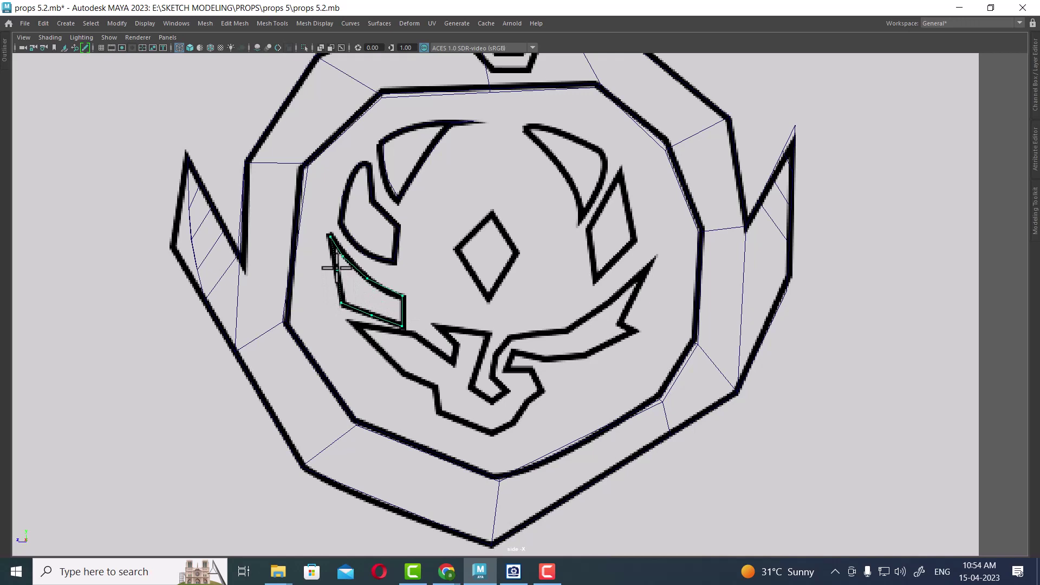
pyautogui.press('Return')
# Step: Begin outlining the bottom winged shape along its left wing and center prong
pyautogui.keyDown('alt'); pyautogui.moveTo(450, 324); pyautogui.dragTo(425, 243, button='middle'); pyautogui.keyUp('alt')
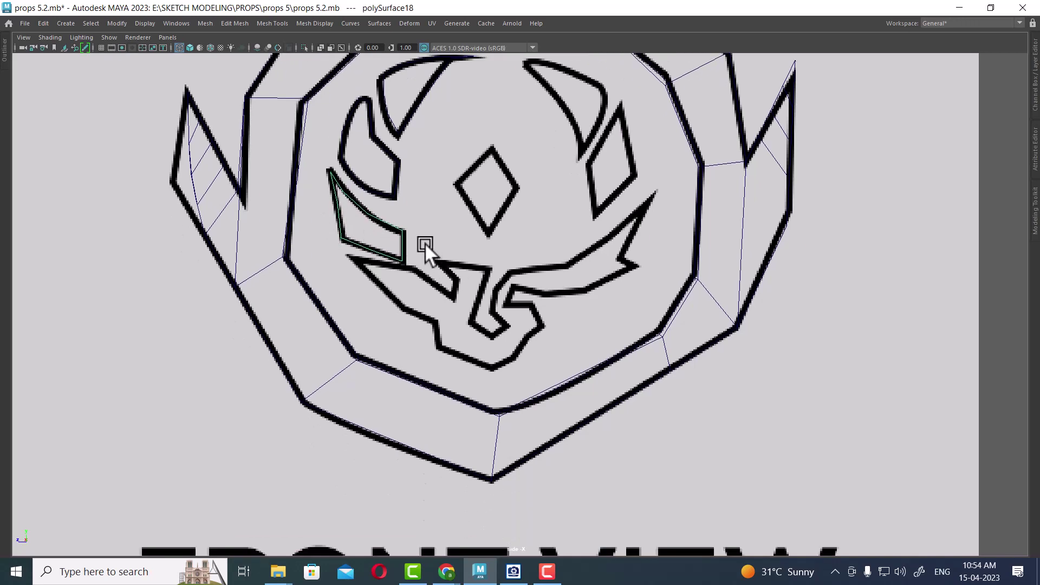
pyautogui.scroll(2, 478, 314)
pyautogui.keyDown('alt'); pyautogui.moveTo(478, 313); pyautogui.dragTo(499, 339, button='middle'); pyautogui.keyUp('alt')
pyautogui.press('g')
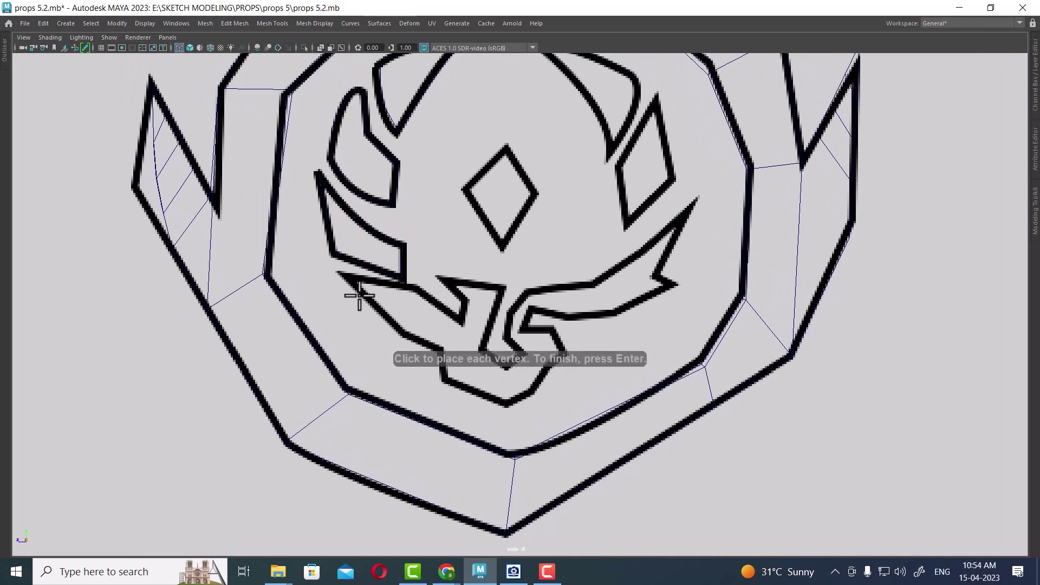
pyautogui.click(345, 276)
pyautogui.click(414, 290)
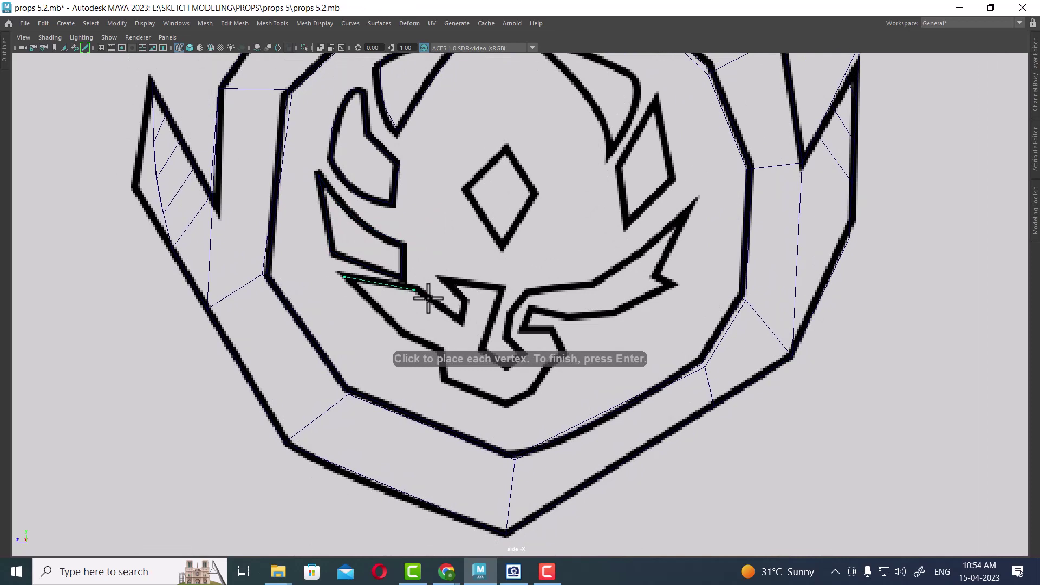
pyautogui.click(461, 325)
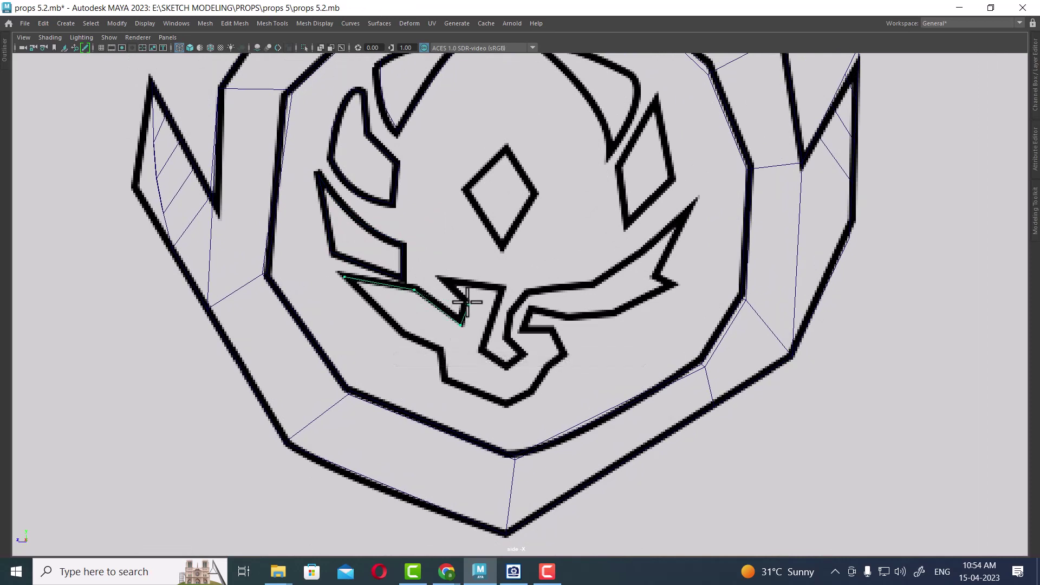
pyautogui.click(444, 282)
pyautogui.click(502, 290)
pyautogui.click(482, 349)
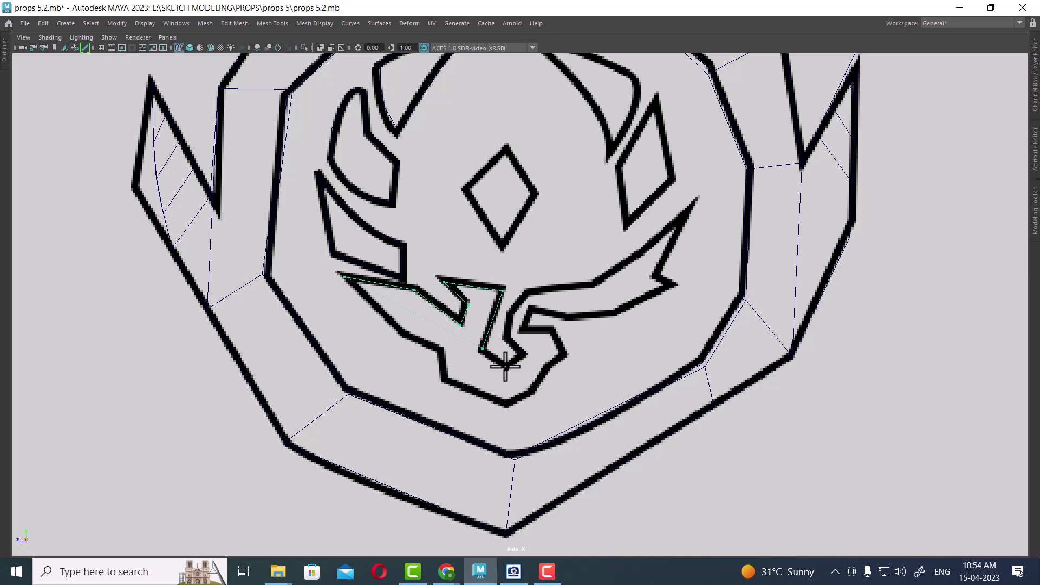
pyautogui.click(507, 368)
pyautogui.click(510, 337)
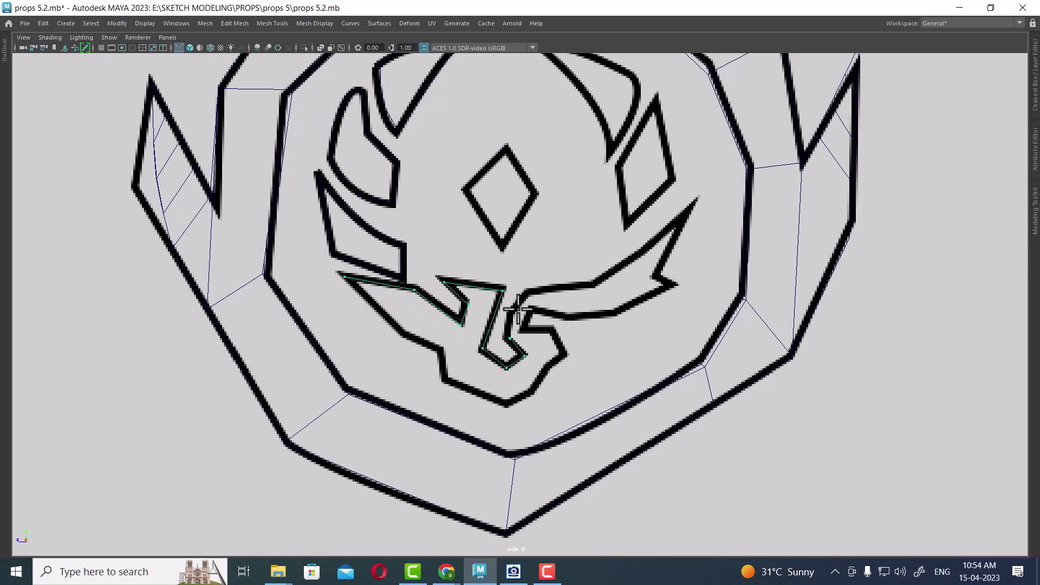
pyautogui.click(525, 293)
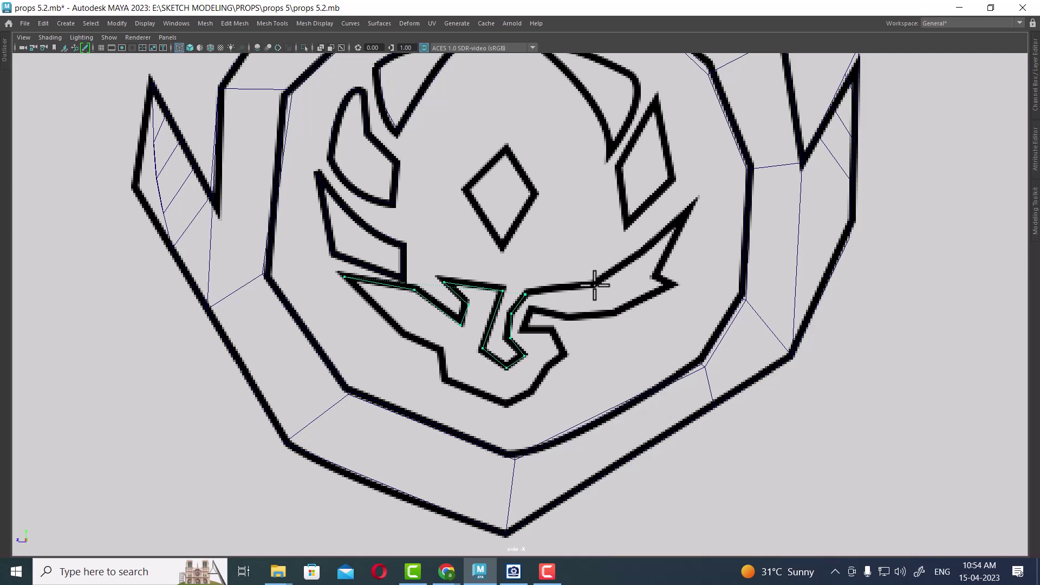
# Step: Continue the winged shape's outline around the right wing, inner hook and bottom
pyautogui.click(595, 284)
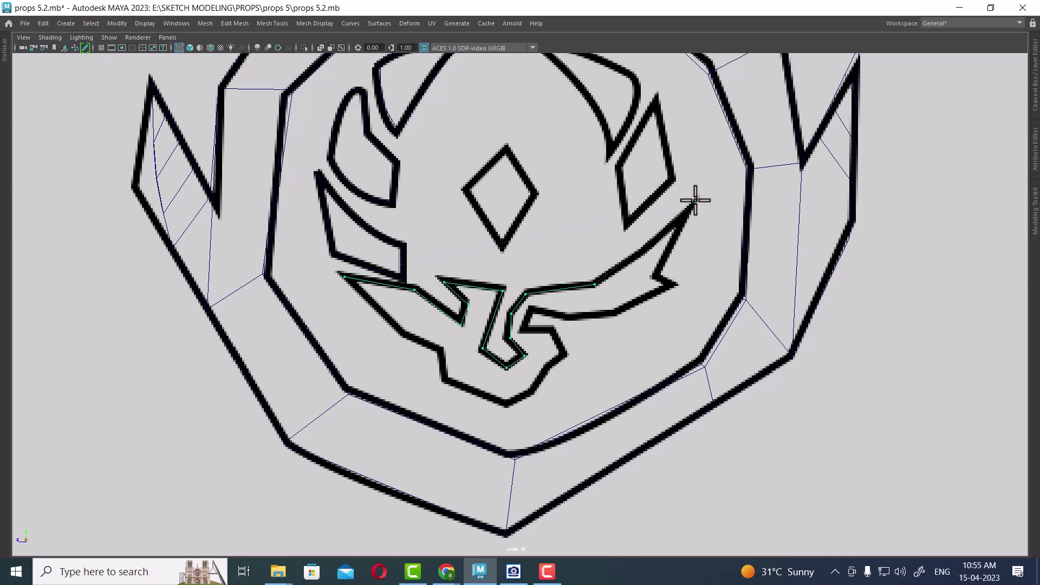
pyautogui.click(696, 200)
pyautogui.click(677, 229)
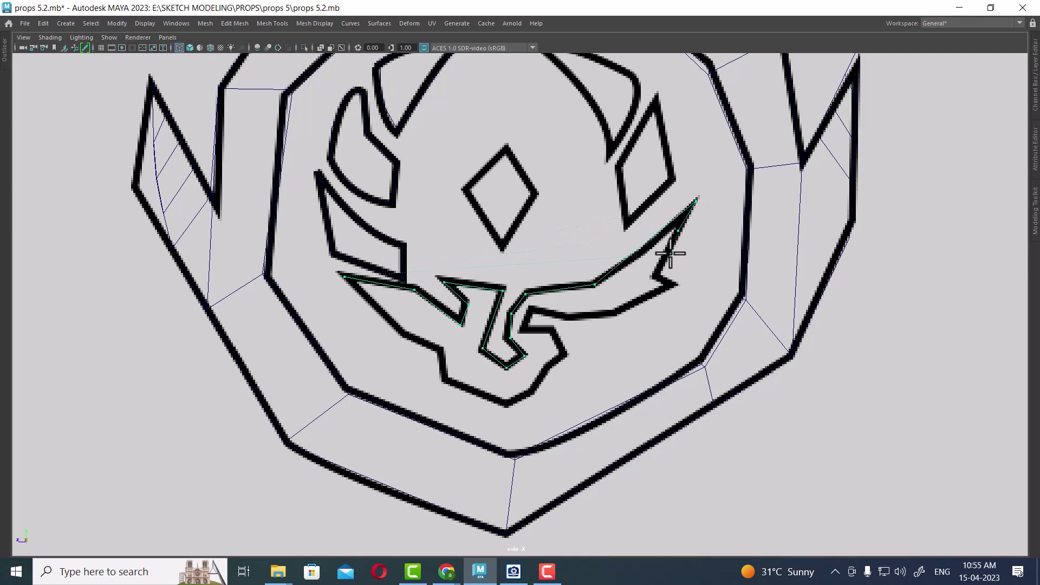
pyautogui.click(655, 276)
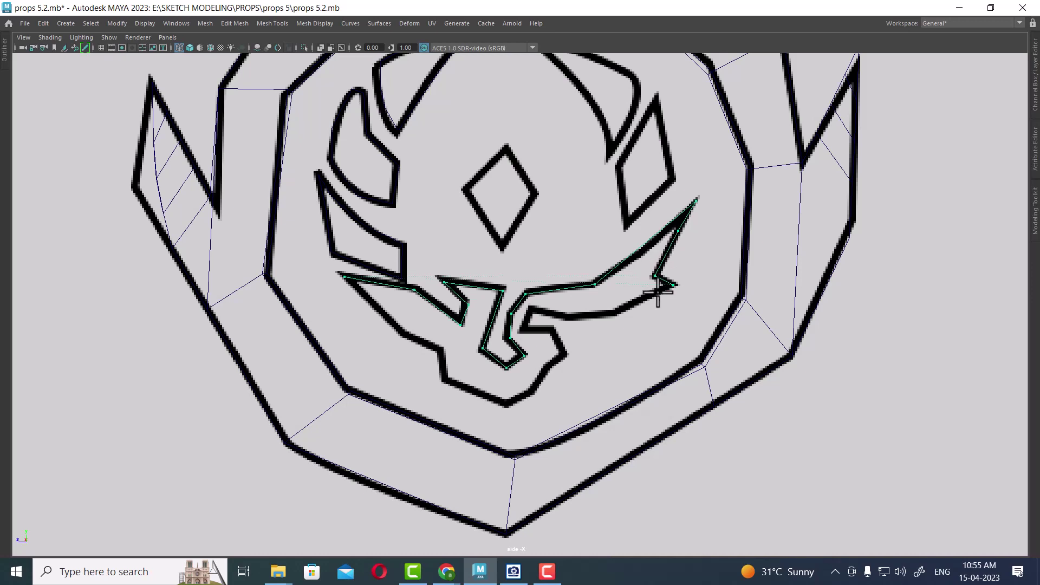
pyautogui.click(617, 313)
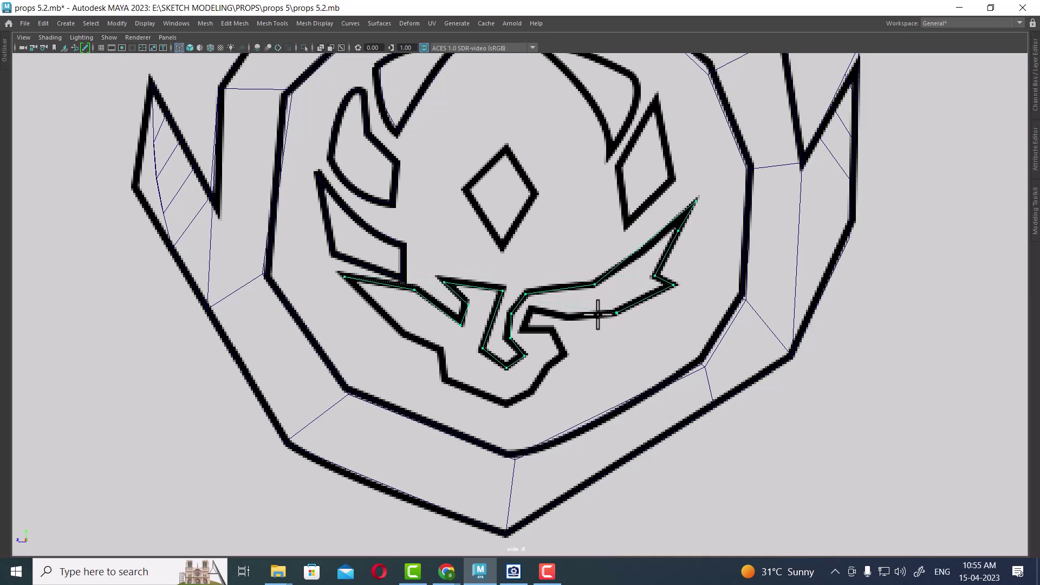
pyautogui.click(568, 319)
pyautogui.click(529, 308)
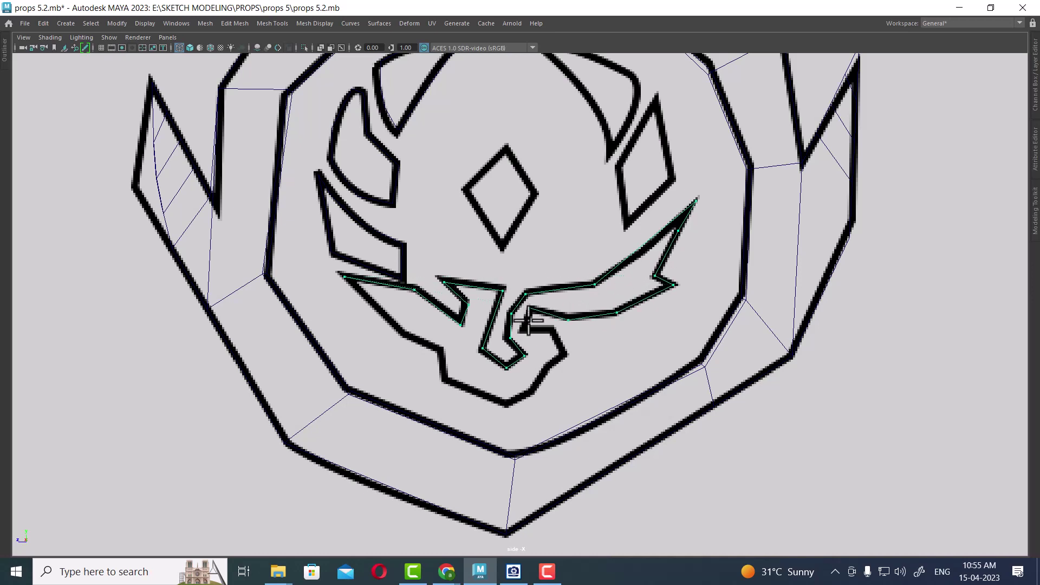
pyautogui.click(520, 330)
pyautogui.click(551, 334)
pyautogui.click(544, 370)
pyautogui.click(533, 394)
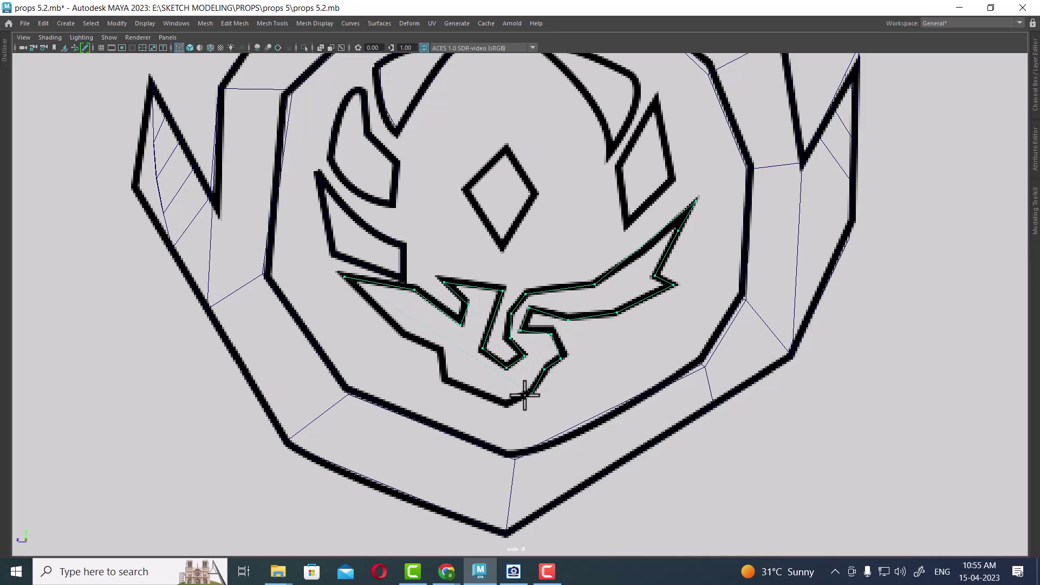
pyautogui.click(505, 405)
pyautogui.click(448, 379)
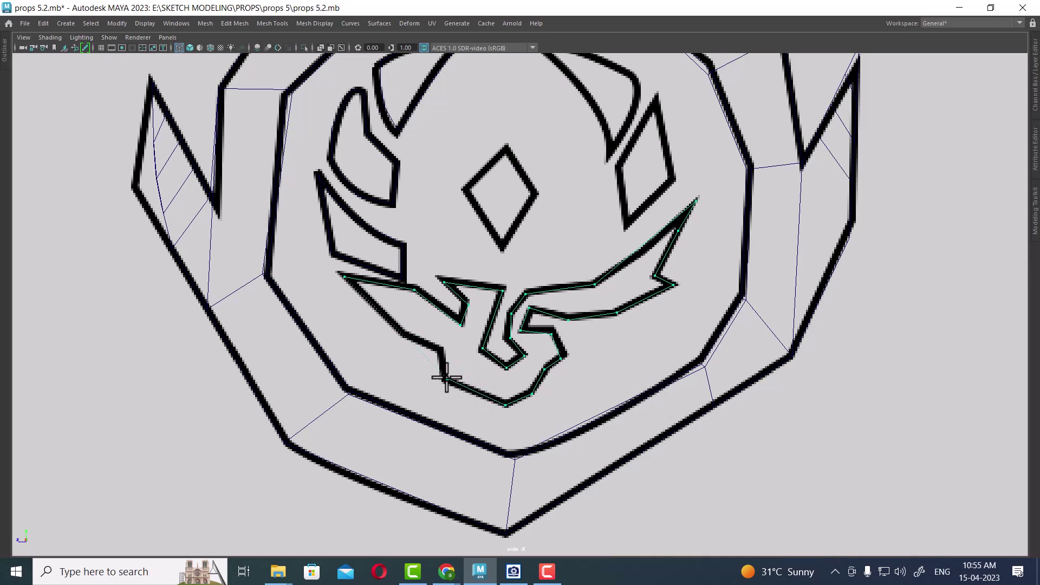
pyautogui.click(445, 346)
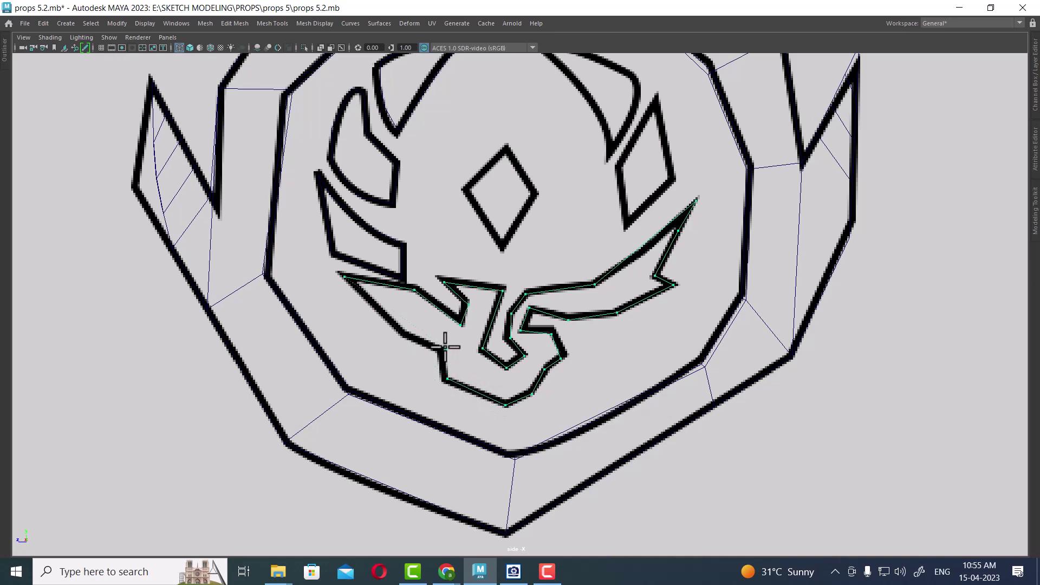
pyautogui.click(404, 332)
pyautogui.scroll(-2, 466, 347)
# Step: Close the bottom winged shape, then trace the central diamond as a four-corner polygon
pyautogui.press('Return')
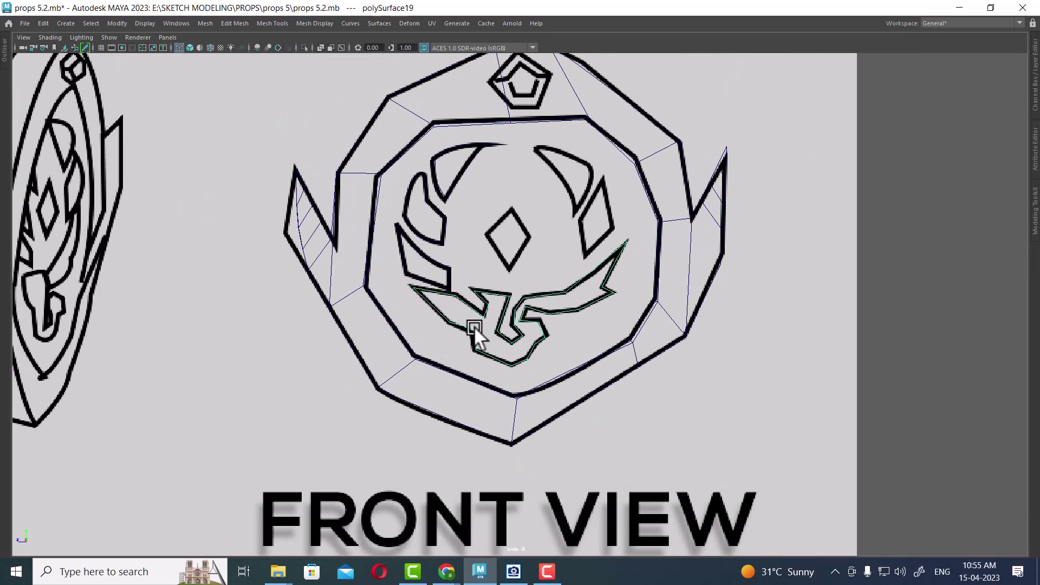
pyautogui.scroll(1, 517, 309)
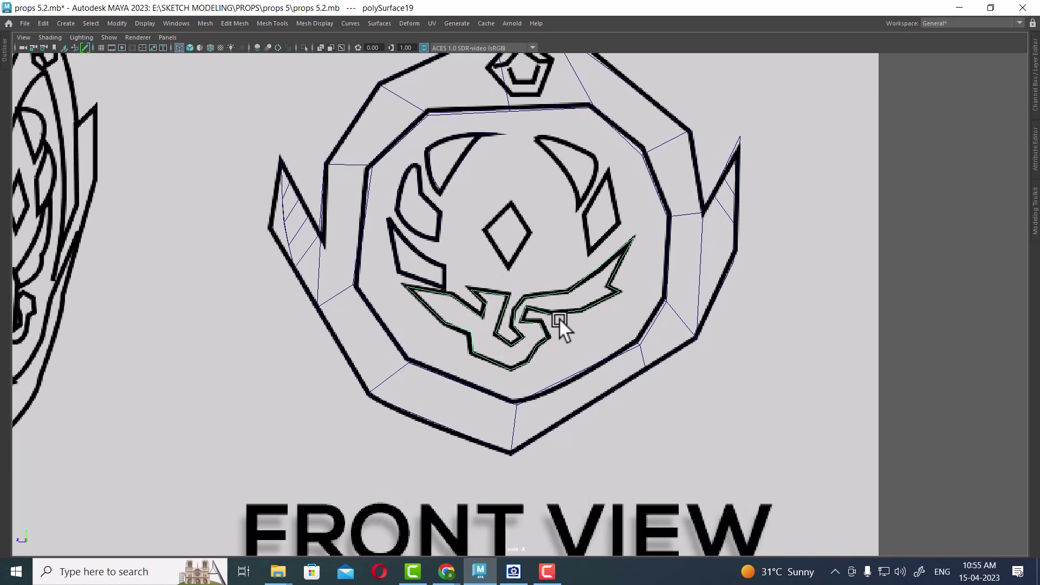
pyautogui.press('y')
pyautogui.click(512, 204)
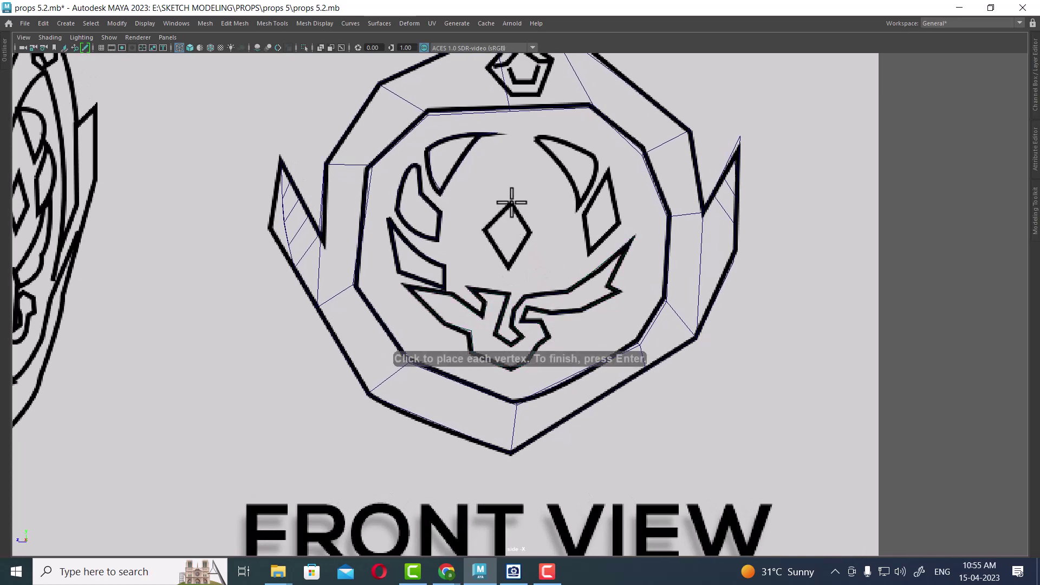
pyautogui.click(482, 230)
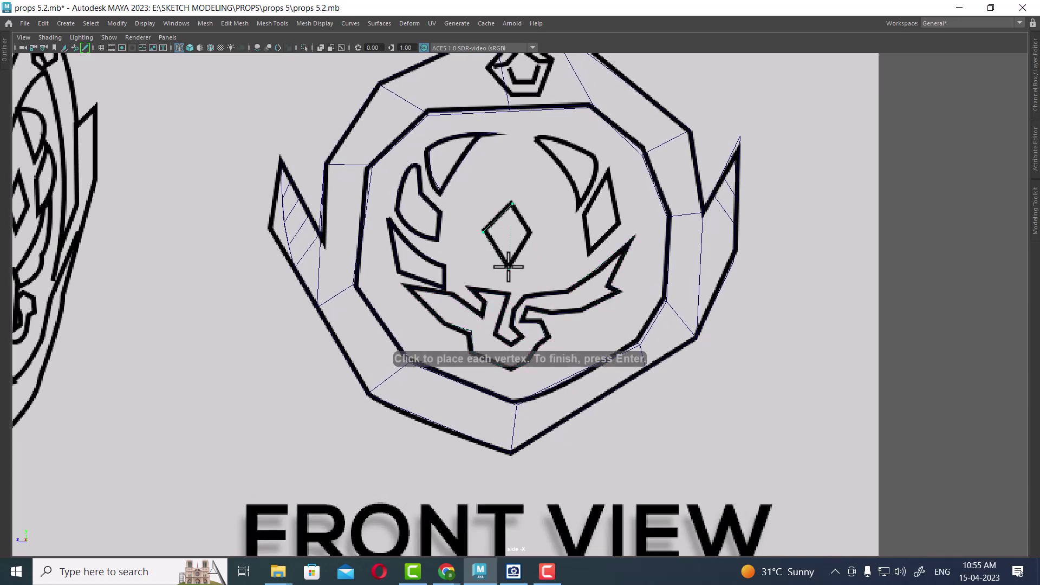
pyautogui.click(509, 268)
pyautogui.click(528, 233)
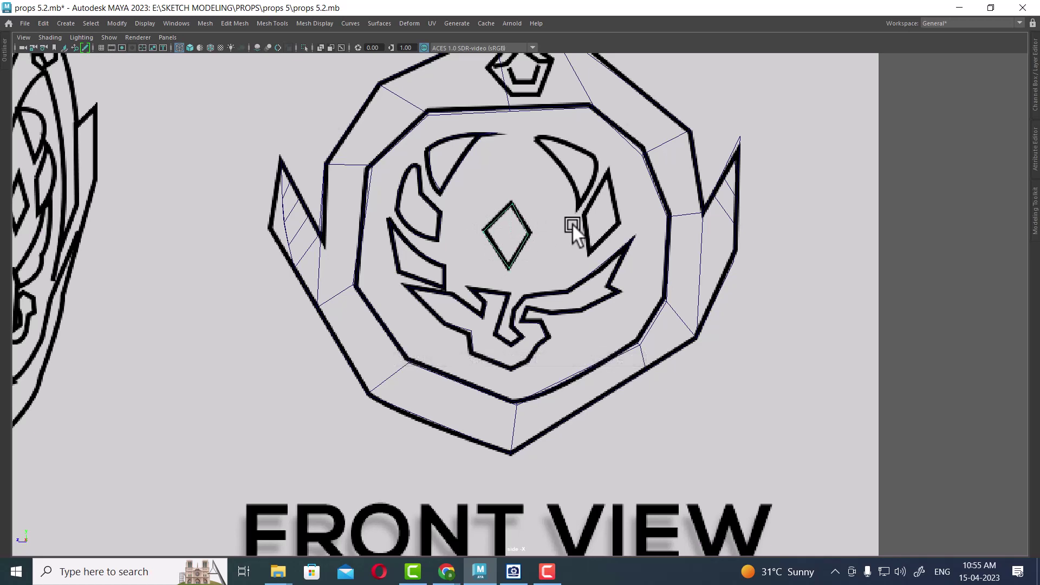
pyautogui.press('Return')
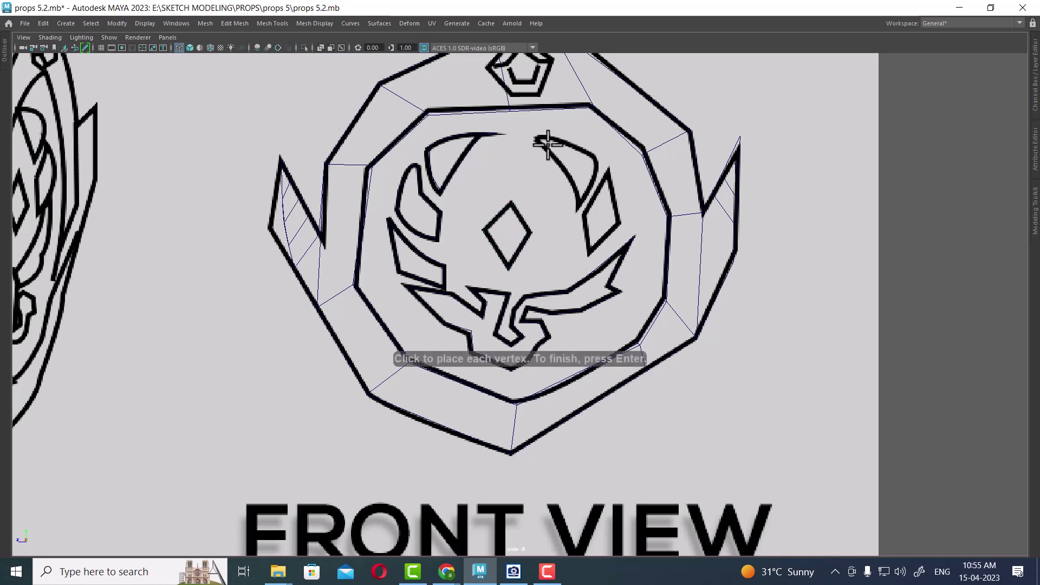
# Step: Begin outlining the upper-right crescent with points along its edge and inner curve
pyautogui.click(537, 139)
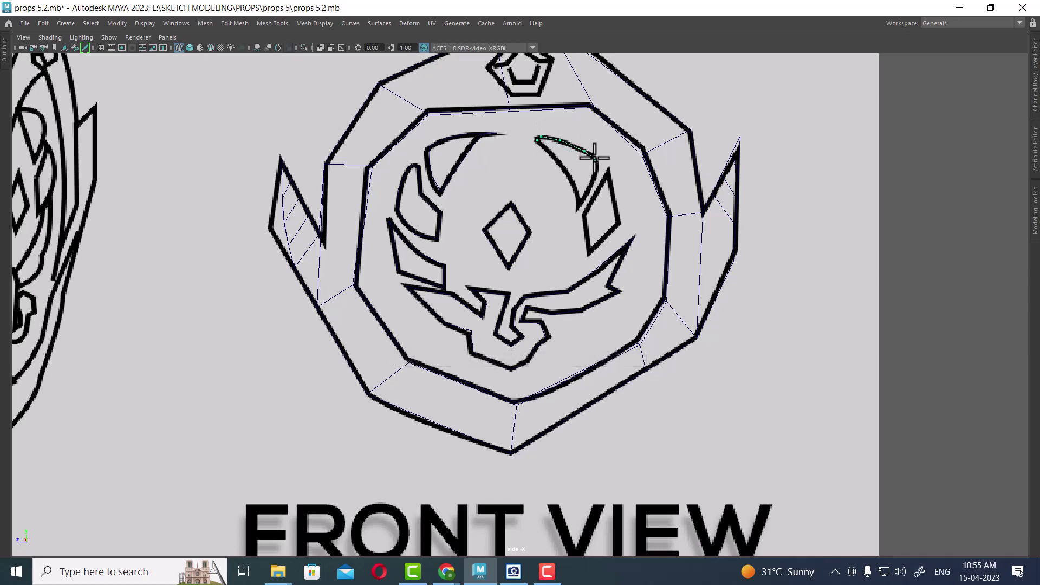
pyautogui.scroll(3, 595, 157)
pyautogui.keyDown('alt'); pyautogui.moveTo(625, 181); pyautogui.dragTo(645, 344, button='middle'); pyautogui.keyUp('alt')
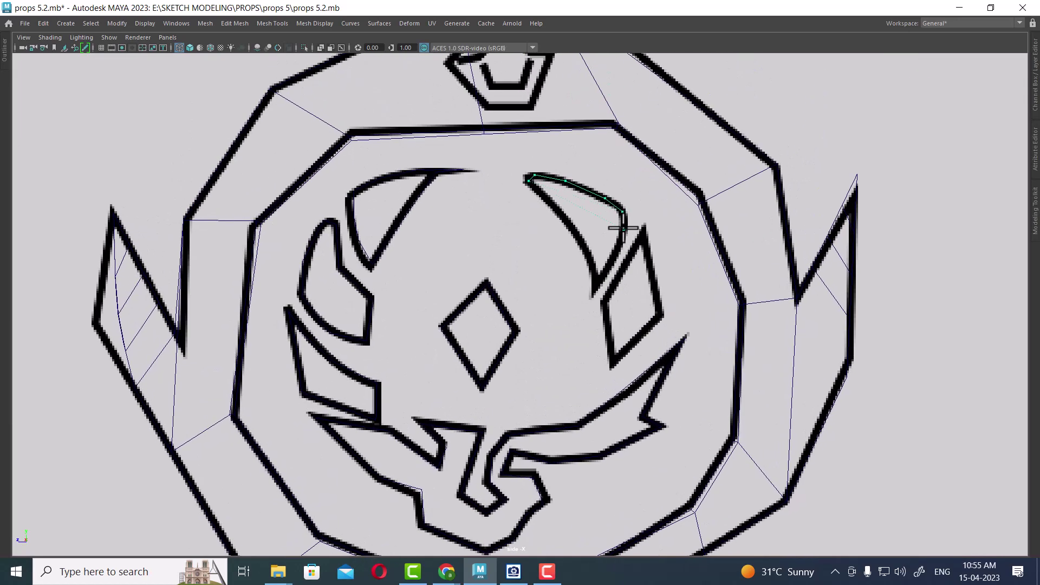
pyautogui.click(613, 260)
pyautogui.click(590, 245)
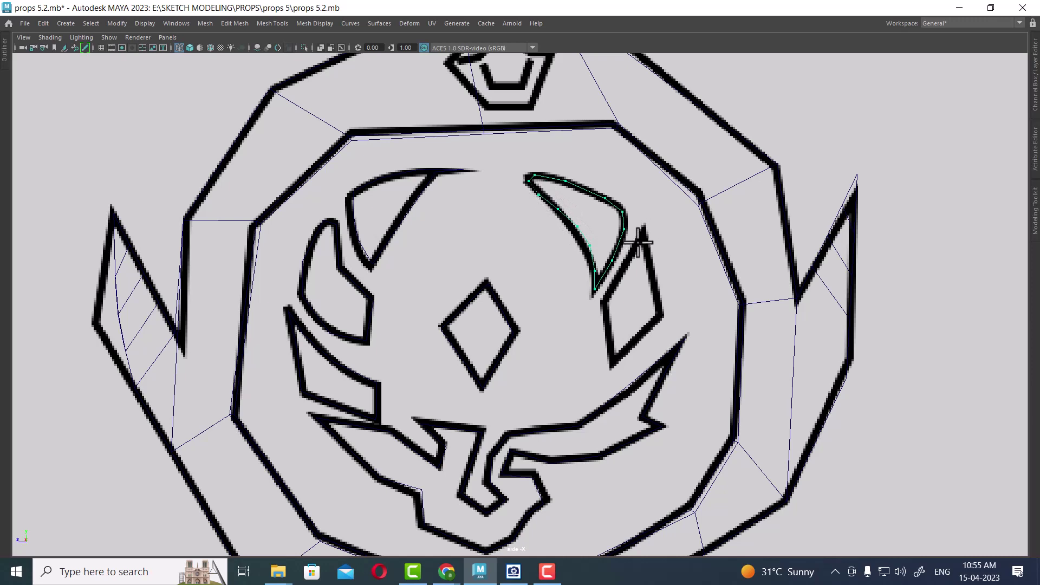
# Step: Trace the emblem's right quad shape as a new polygon face
pyautogui.press('q')
pyautogui.press('y')
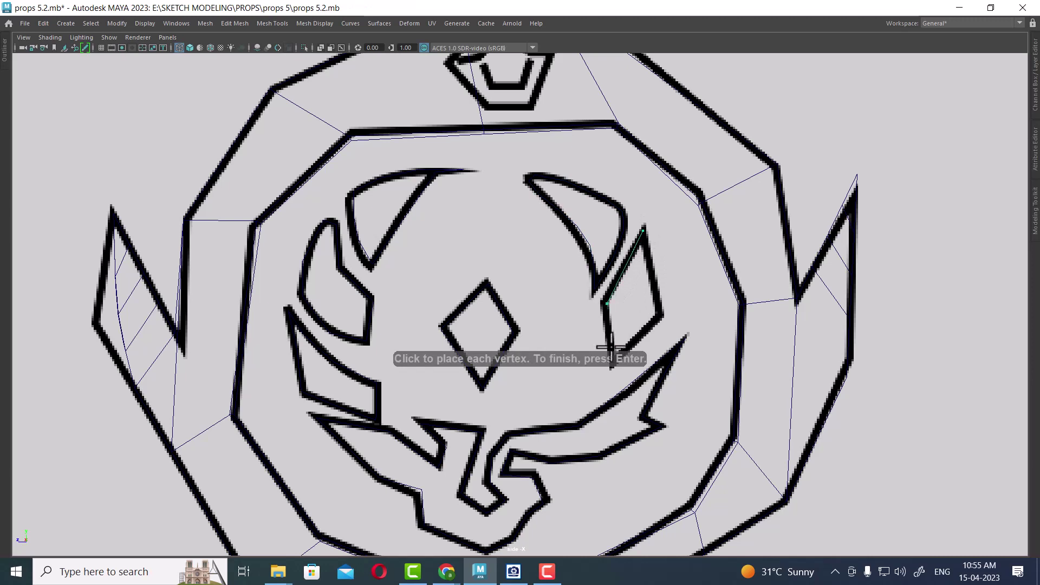
pyautogui.click(612, 368)
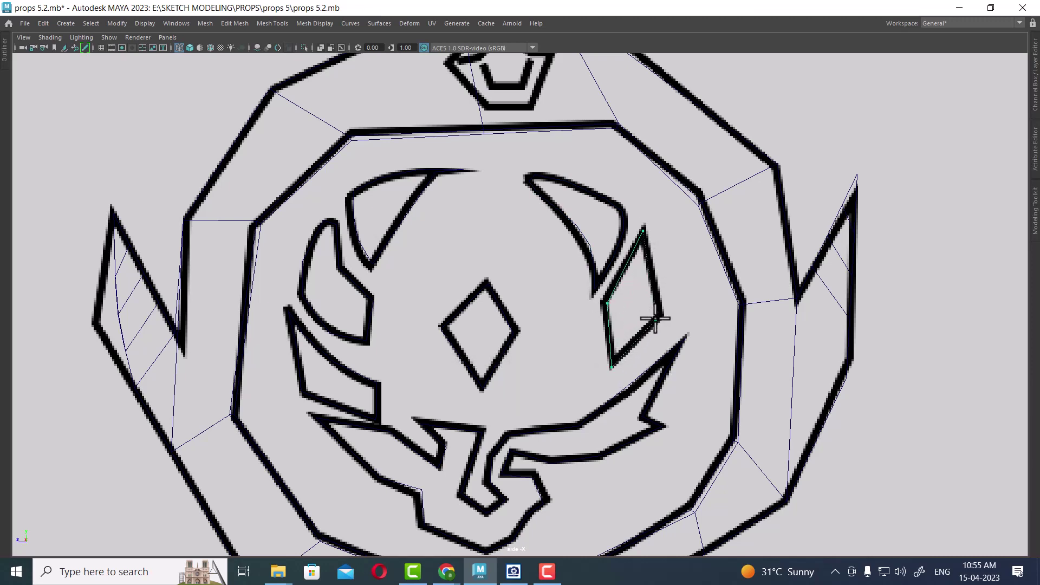
pyautogui.click(659, 318)
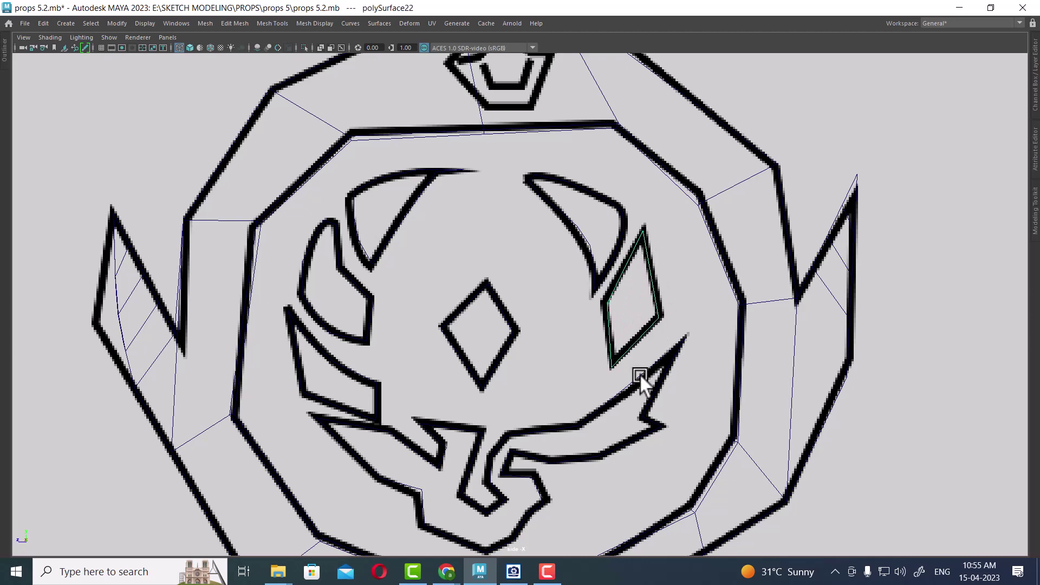
pyautogui.scroll(-2, 602, 298)
pyautogui.scroll(2, 600, 300)
pyautogui.scroll(1, 618, 319)
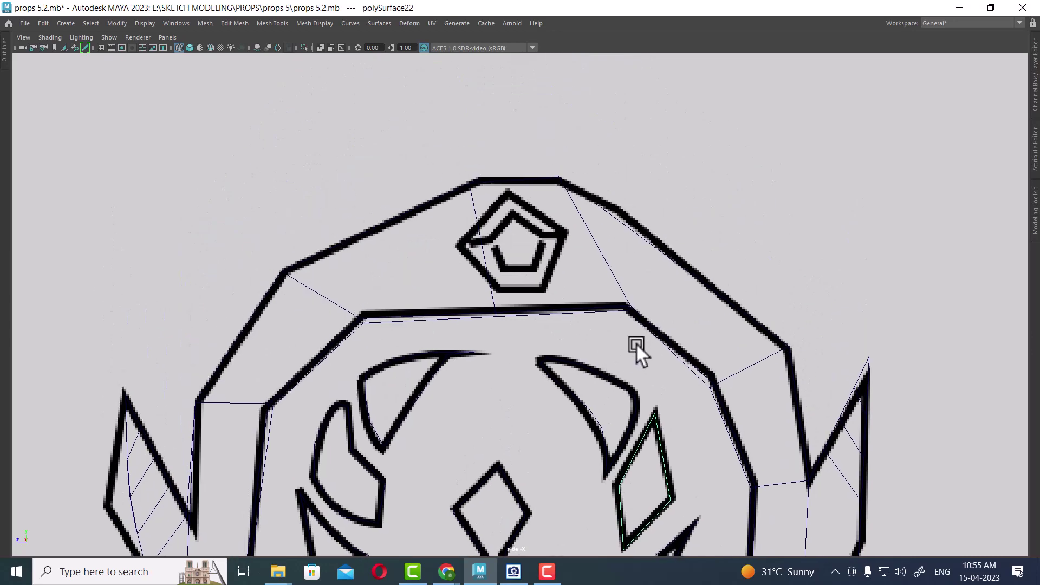
pyautogui.press('Return')
# Step: Trace the top pentagon's upper chevron piece as a polygon face
pyautogui.scroll(1, 553, 232)
pyautogui.scroll(1, 578, 264)
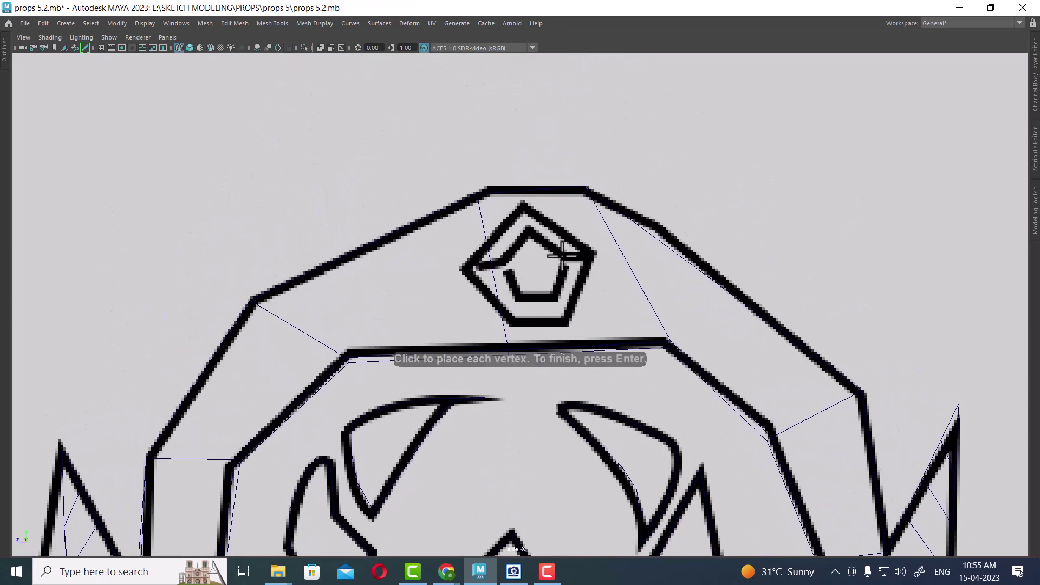
pyautogui.click(522, 204)
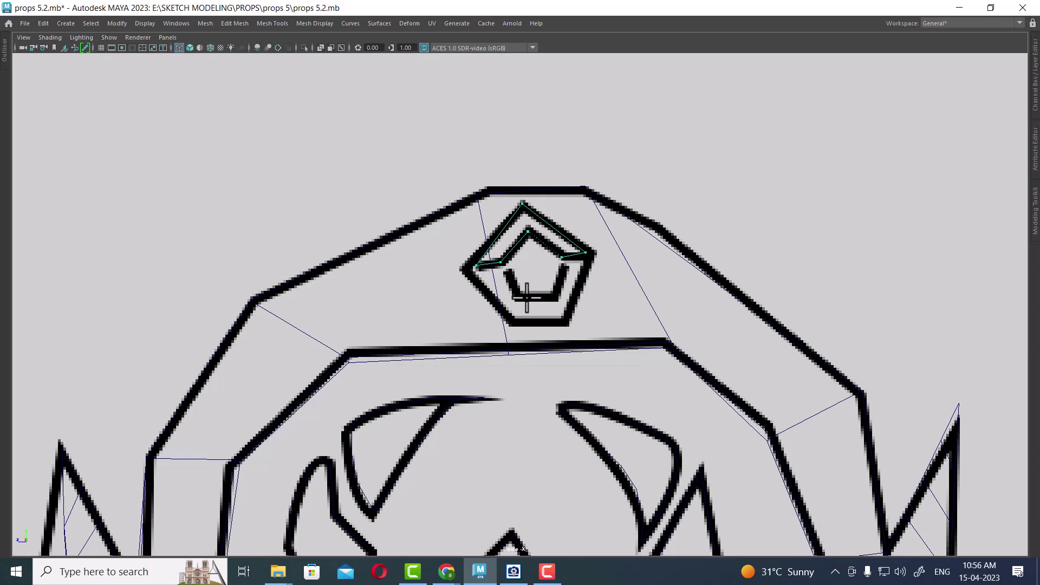
pyautogui.press('Return')
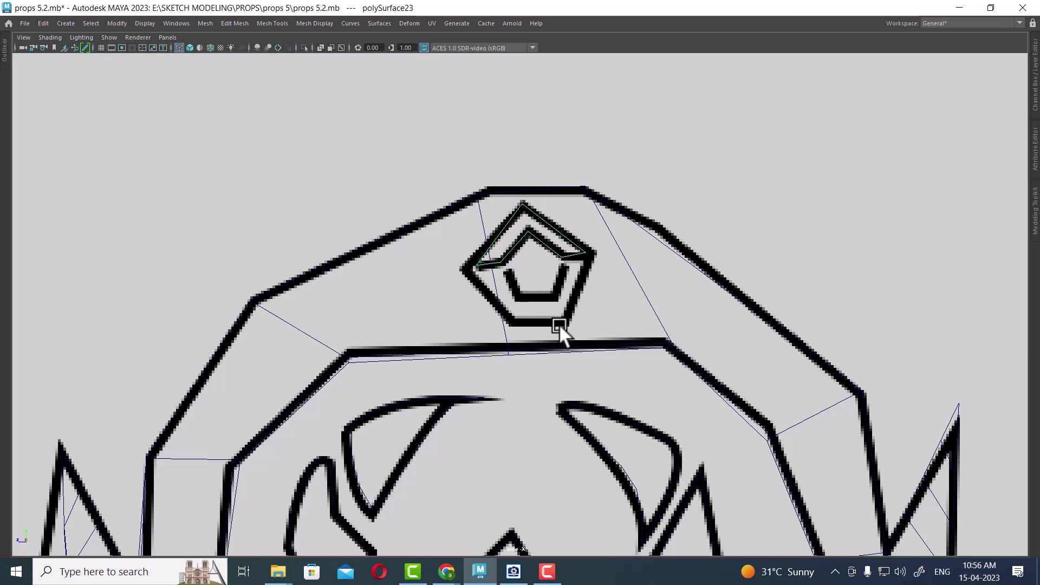
# Step: Trace the pentagon's inner U-shaped lower piece, then view it in wireframe zoomed out
pyautogui.press('y')
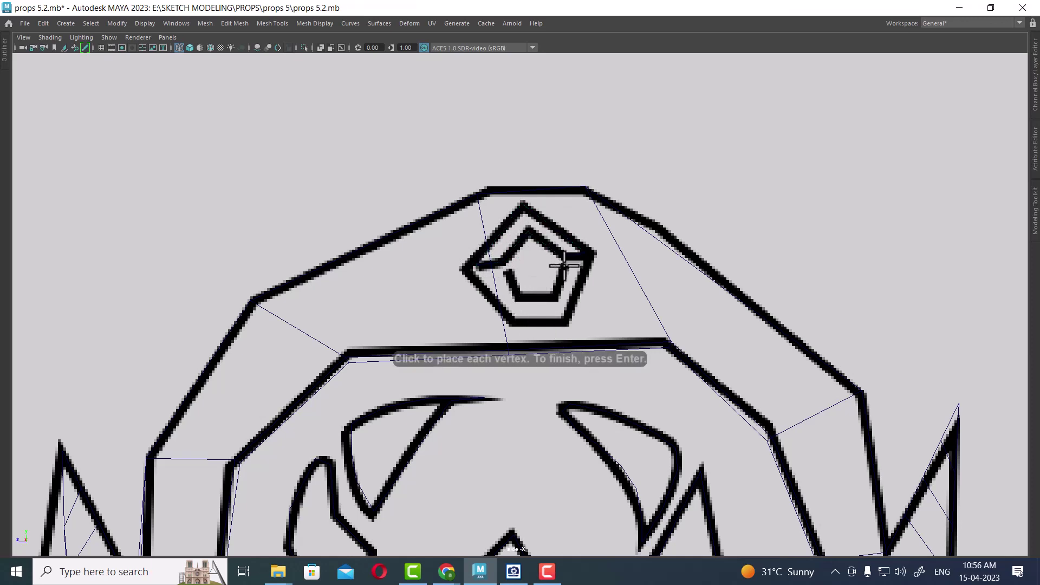
pyautogui.click(564, 265)
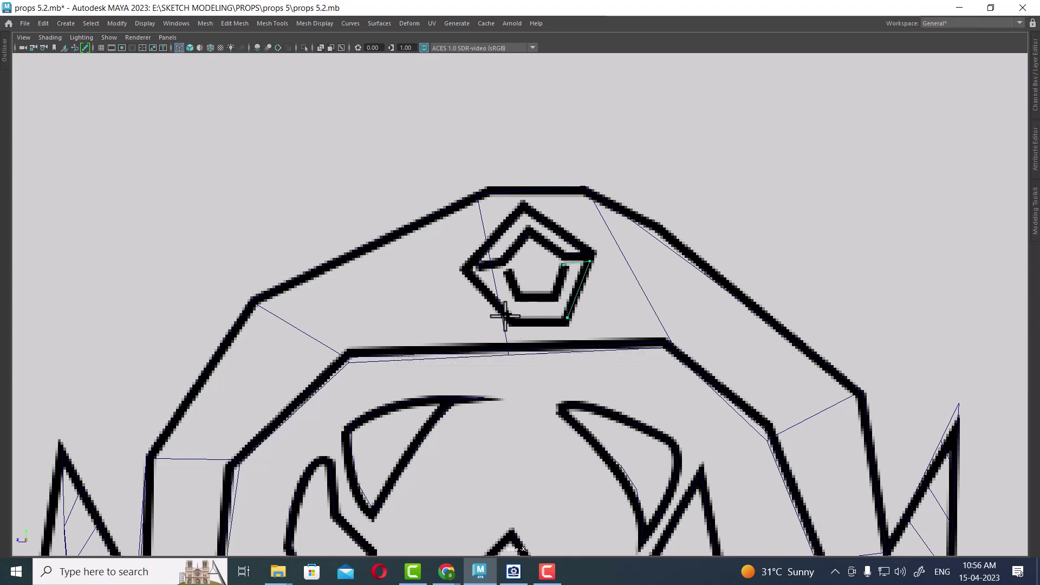
pyautogui.click(506, 270)
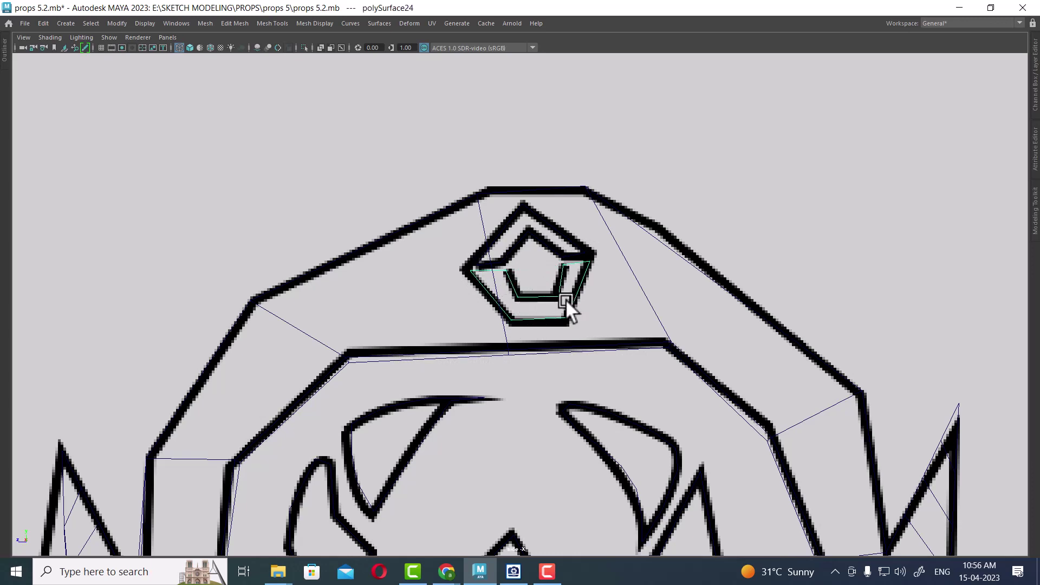
pyautogui.press('4')
pyautogui.scroll(-2, 562, 228)
pyautogui.scroll(-2, 453, 374)
# Step: Pan over the emblem and switch the panel to an orbiting perspective view
pyautogui.scroll(-5, 542, 382)
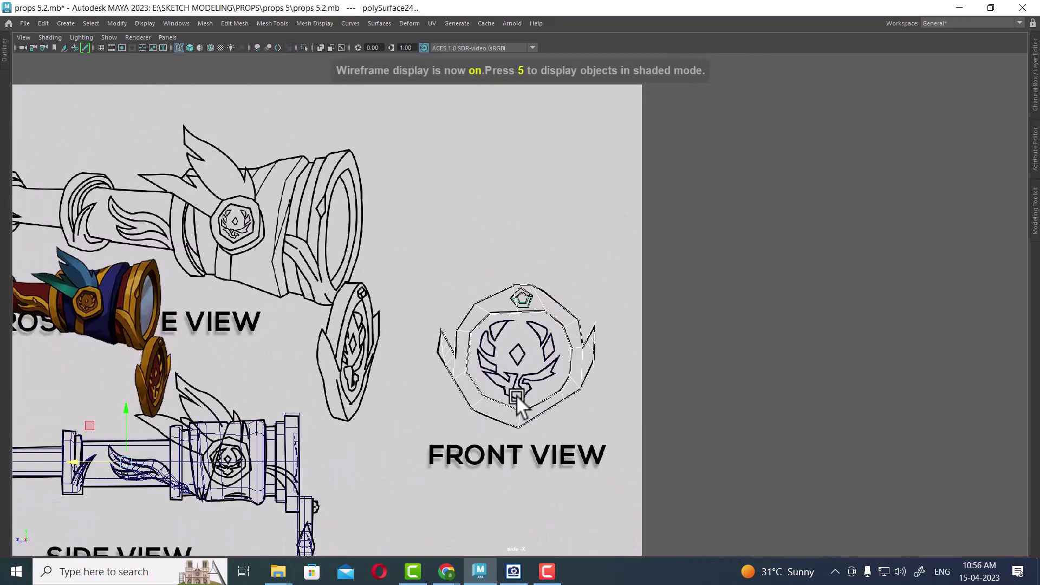
pyautogui.keyDown('alt'); pyautogui.moveTo(516, 394); pyautogui.dragTo(554, 334, button='middle'); pyautogui.keyUp('alt')
pyautogui.click(597, 356)
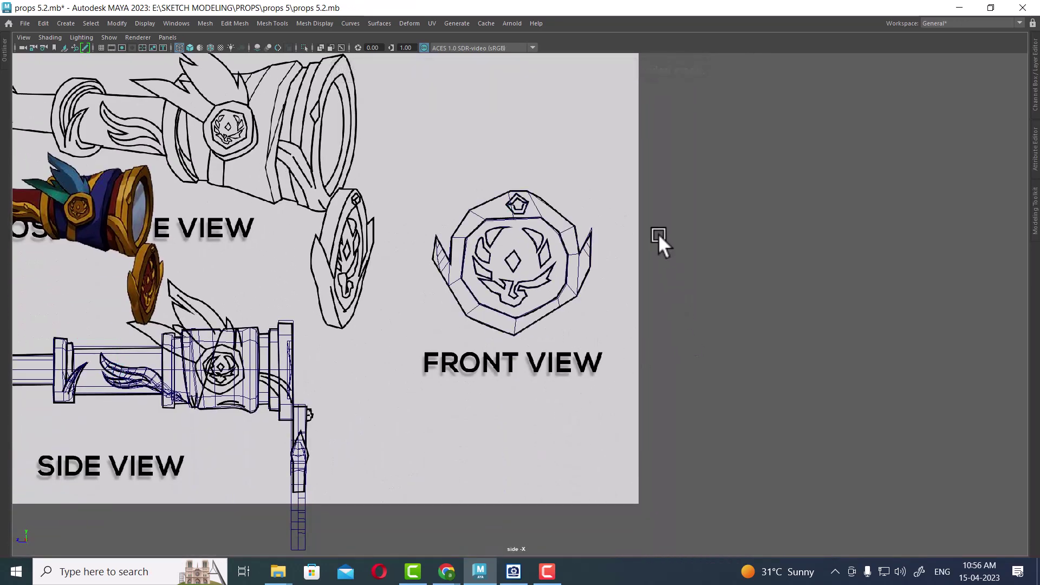
pyautogui.click(584, 287)
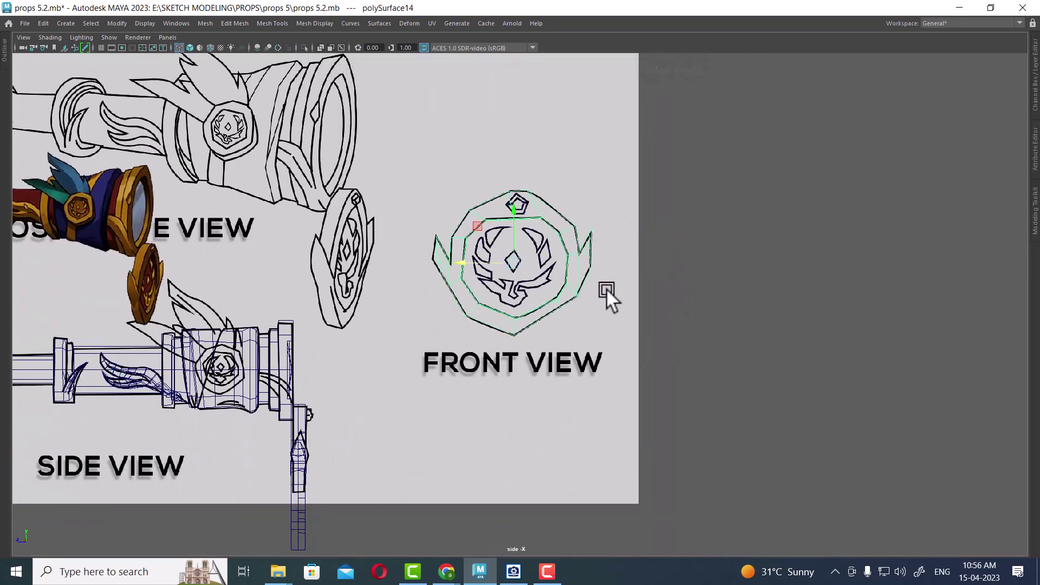
pyautogui.click(610, 286)
pyautogui.keyDown('shift'); pyautogui.moveTo(610, 286); pyautogui.dragTo(658, 172, button='right'); pyautogui.keyUp('shift')
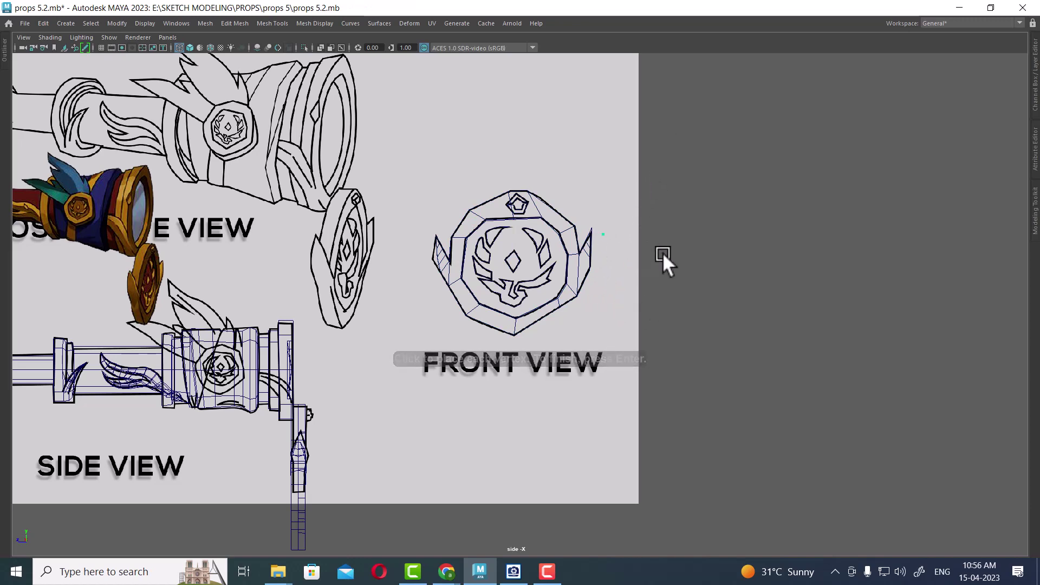
pyautogui.press('space')
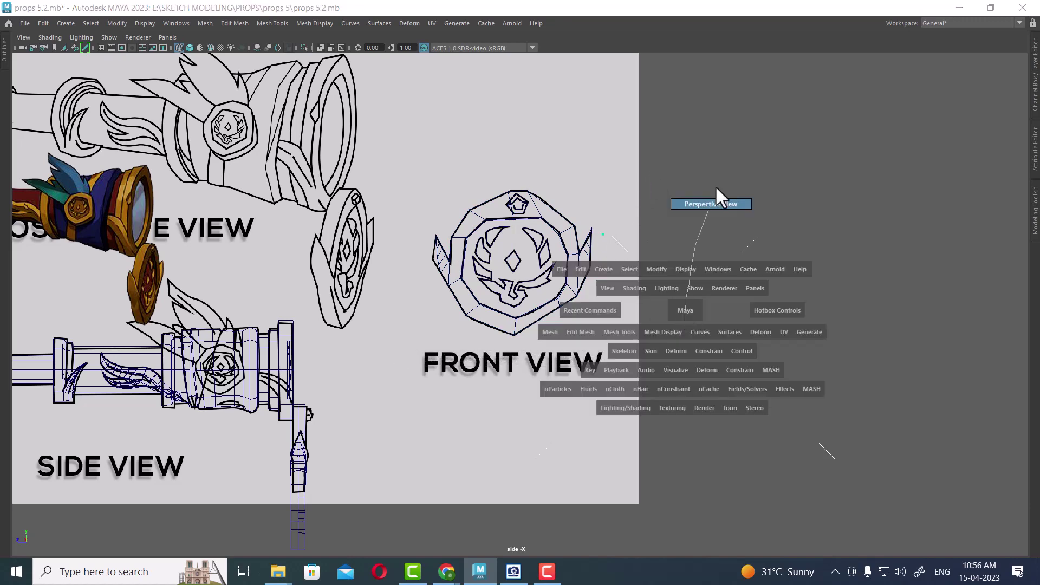
pyautogui.moveTo(679, 297); pyautogui.dragTo(715, 186)
pyautogui.moveTo(740, 257)
pyautogui.keyDown('alt'); pyautogui.mouseDown()
pyautogui.moveTo(752, 287)
pyautogui.moveTo(731, 324)
pyautogui.mouseUp(); pyautogui.keyUp('alt')
# Step: Save the scene and hide the ref layer, leaving only the emblem mesh visible
pyautogui.hotkey('ctrl', 's')
pyautogui.press('4')
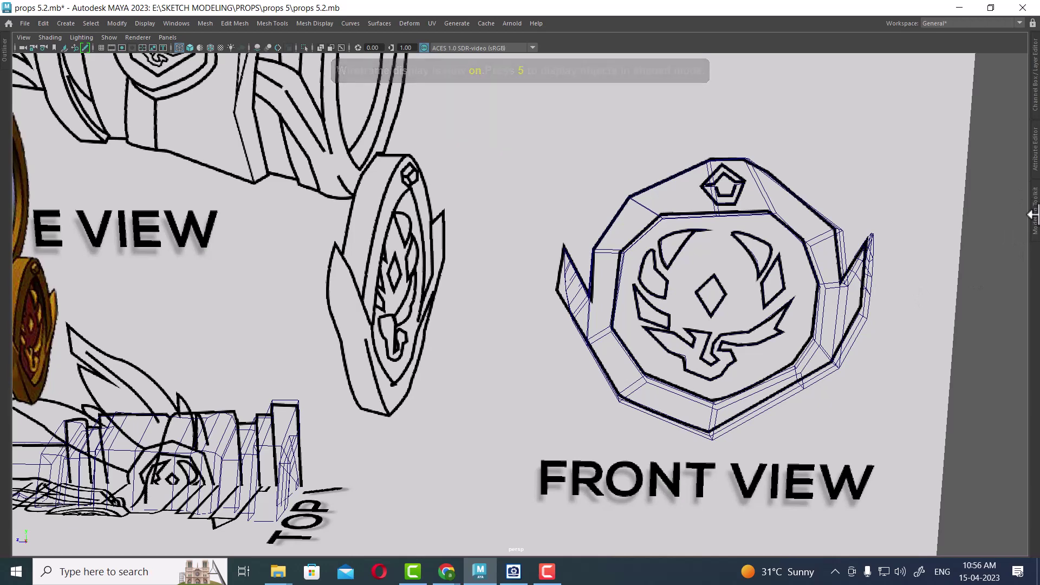
pyautogui.click(1035, 81)
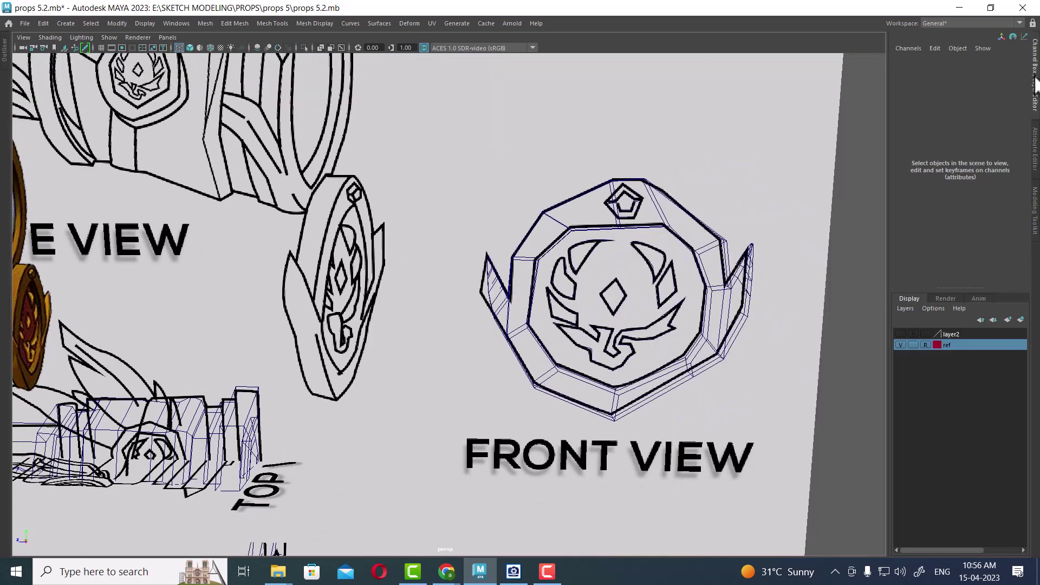
pyautogui.click(901, 345)
pyautogui.click(681, 353)
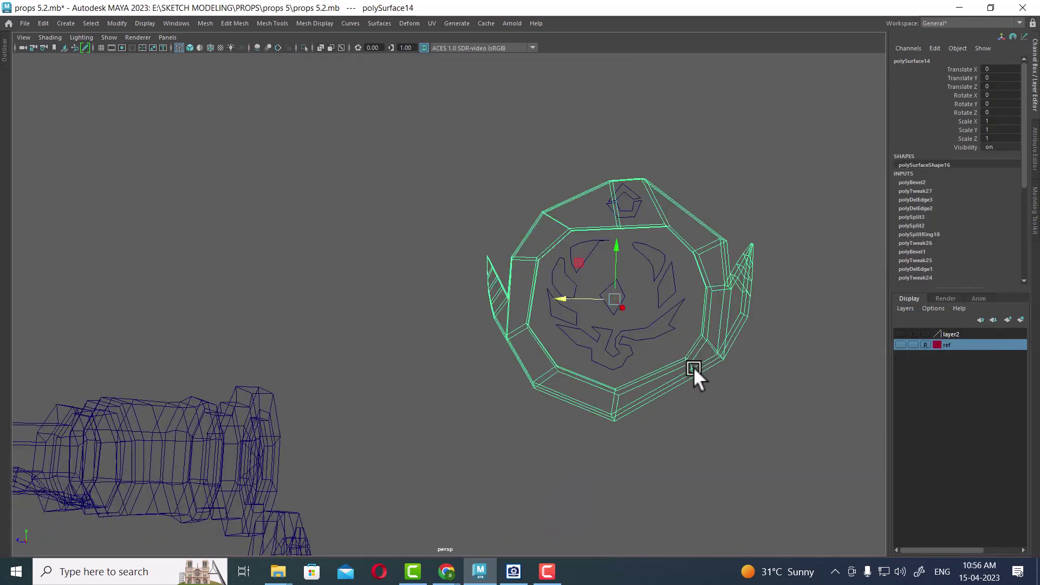
# Step: Select all the traced emblem pieces and combine them into one mesh, polySurface25
pyautogui.press('5')
pyautogui.moveTo(694, 362)
pyautogui.keyDown('alt'); pyautogui.mouseDown()
pyautogui.moveTo(847, 325)
pyautogui.moveTo(721, 375)
pyautogui.moveTo(578, 207)
pyautogui.moveTo(571, 259)
pyautogui.moveTo(421, 274)
pyautogui.moveTo(495, 171)
pyautogui.mouseUp(); pyautogui.keyUp('alt')
pyautogui.click(596, 186)
pyautogui.click(513, 115)
pyautogui.moveTo(512, 115)
pyautogui.keyDown('alt'); pyautogui.mouseDown()
pyautogui.moveTo(585, 147)
pyautogui.moveTo(720, 162)
pyautogui.moveTo(529, 146)
pyautogui.moveTo(598, 362)
pyautogui.moveTo(591, 260)
pyautogui.mouseUp(); pyautogui.keyUp('alt')
pyautogui.moveTo(654, 198)
pyautogui.keyDown('alt'); pyautogui.mouseDown()
pyautogui.moveTo(600, 204)
pyautogui.moveTo(623, 178)
pyautogui.mouseUp(); pyautogui.keyUp('alt')
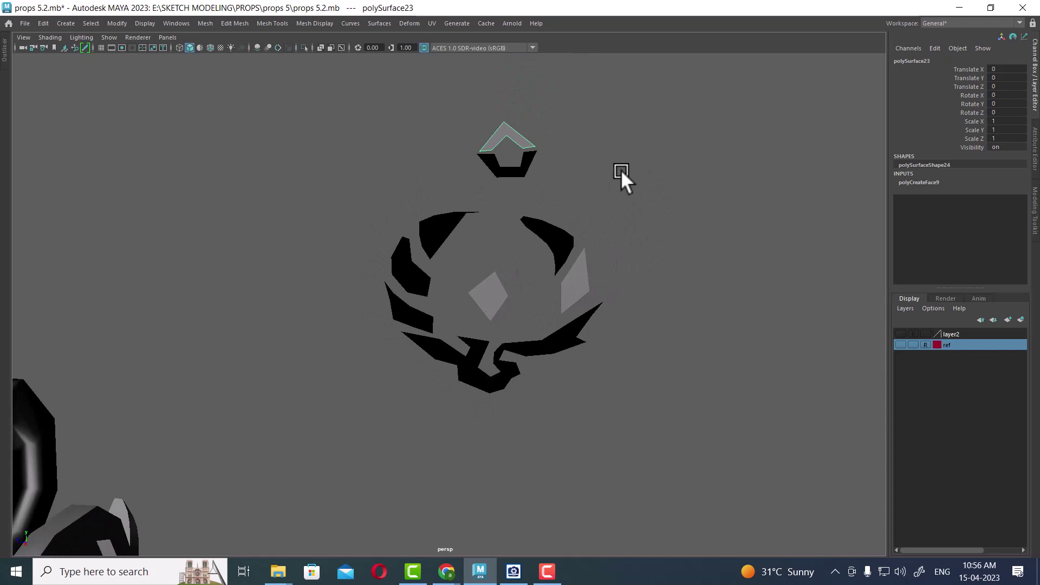
pyautogui.moveTo(689, 103); pyautogui.dragTo(316, 472)
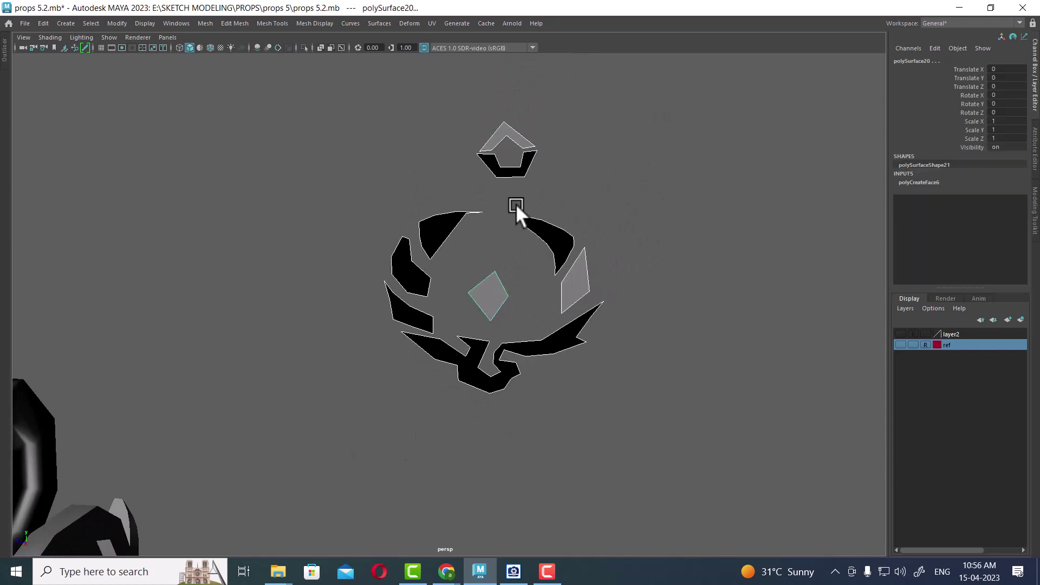
pyautogui.moveTo(511, 145)
pyautogui.keyDown('shift'); pyautogui.mouseDown(button='right')
pyautogui.moveTo(482, 391)
pyautogui.moveTo(492, 371)
pyautogui.mouseUp(button='right'); pyautogui.keyUp('shift')
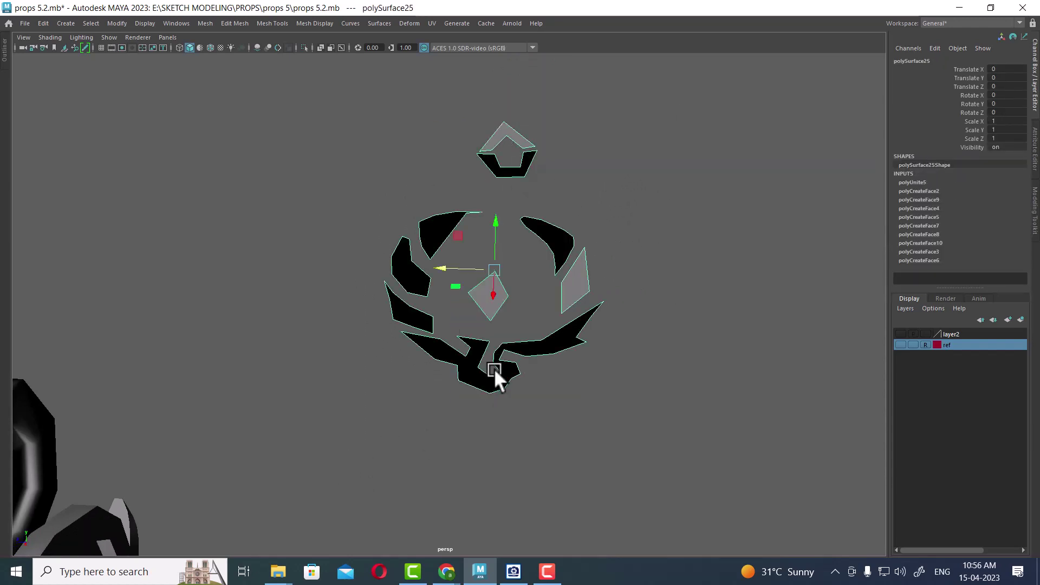
# Step: Reverse the normals of every face on the combined mesh
pyautogui.moveTo(512, 131)
pyautogui.mouseDown(button='right')
pyautogui.moveTo(514, 154)
pyautogui.moveTo(511, 102)
pyautogui.mouseUp(button='right')
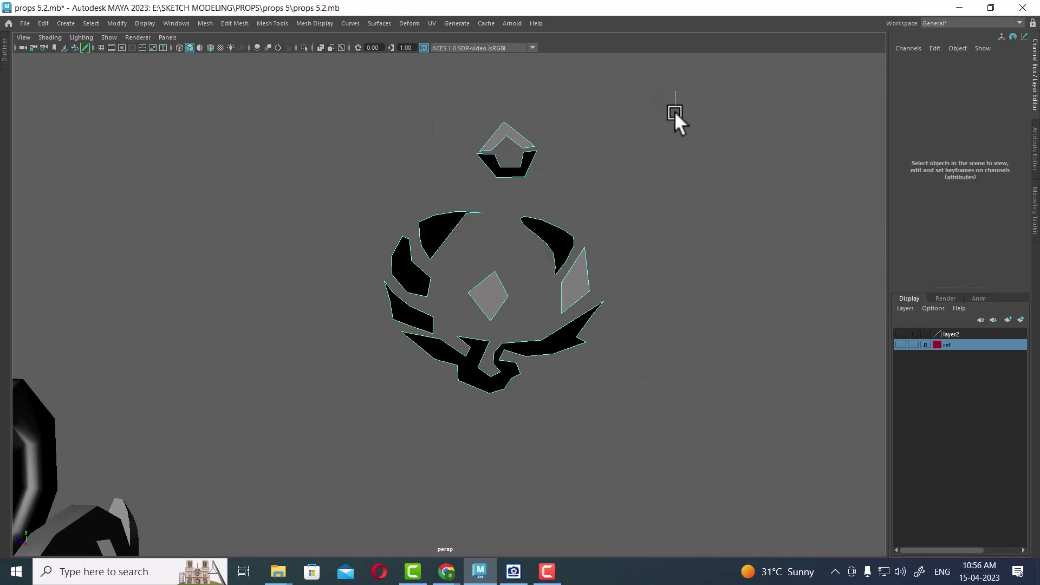
pyautogui.moveTo(674, 111); pyautogui.dragTo(393, 395)
pyautogui.keyDown('shift'); pyautogui.moveTo(441, 217); pyautogui.dragTo(529, 248, button='right'); pyautogui.keyUp('shift')
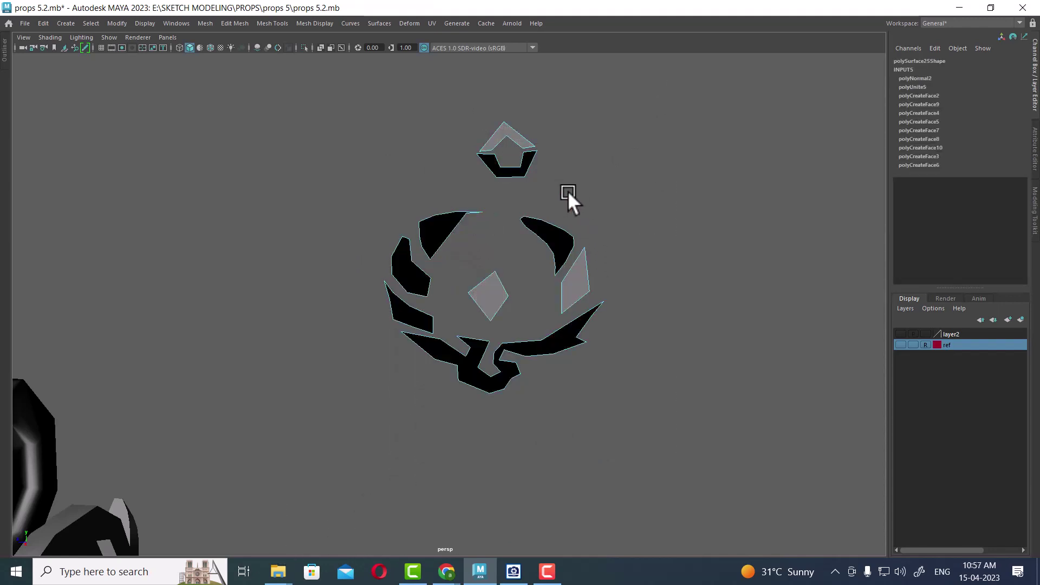
# Step: Reverse the normals again on the pentagon top, middle diamond and right quad faces
pyautogui.click(510, 139)
pyautogui.keyDown('shift'); pyautogui.click(501, 287); pyautogui.keyUp('shift')
pyautogui.keyDown('shift'); pyautogui.click(584, 274); pyautogui.keyUp('shift')
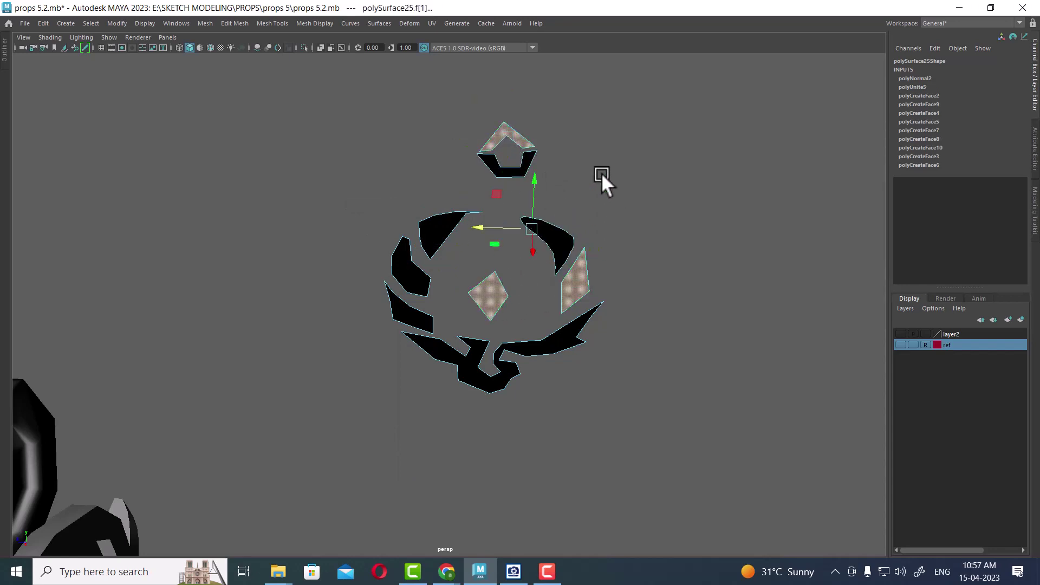
pyautogui.moveTo(603, 175)
pyautogui.keyDown('shift'); pyautogui.mouseDown(button='right')
pyautogui.moveTo(676, 209)
pyautogui.moveTo(700, 187)
pyautogui.mouseUp(button='right'); pyautogui.keyUp('shift')
pyautogui.moveTo(683, 99); pyautogui.dragTo(336, 477)
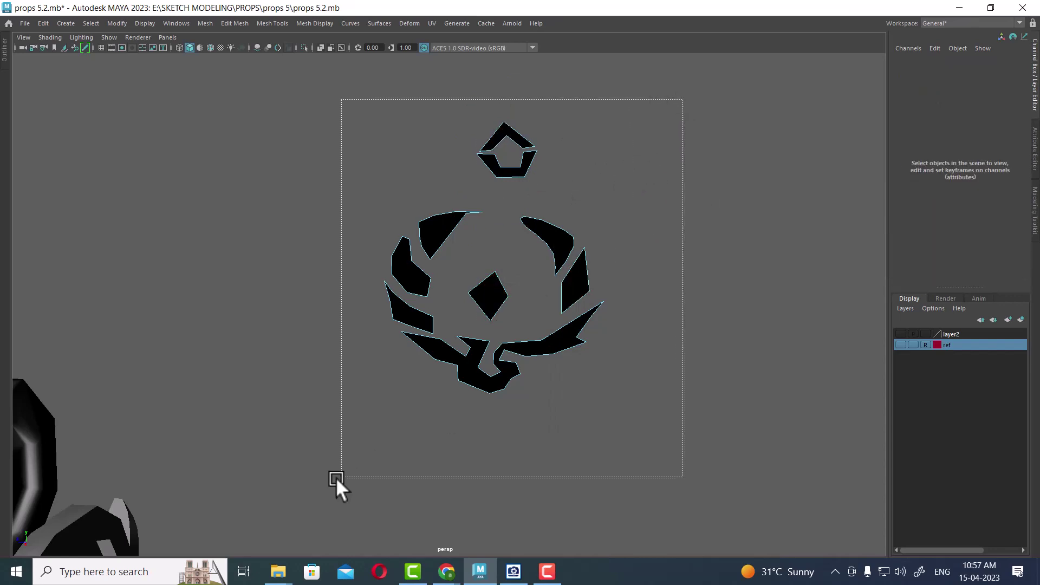
pyautogui.keyDown('shift'); pyautogui.rightClick(463, 197); pyautogui.keyUp('shift')
pyautogui.click(457, 233)
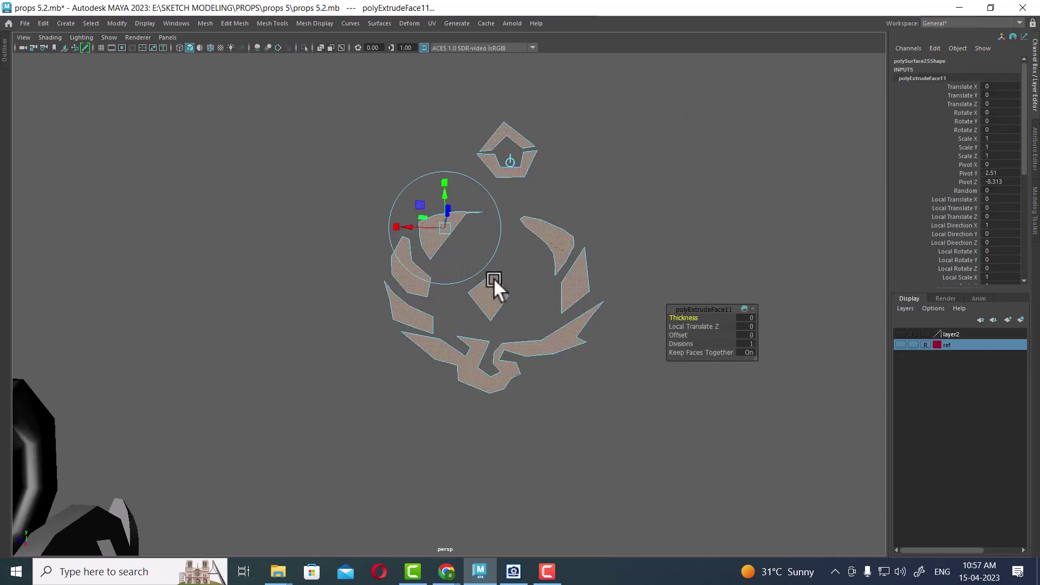
pyautogui.moveTo(493, 284)
pyautogui.keyDown('alt'); pyautogui.mouseDown()
pyautogui.moveTo(428, 320)
pyautogui.moveTo(583, 284)
pyautogui.moveTo(583, 253)
pyautogui.moveTo(488, 331)
pyautogui.moveTo(369, 363)
pyautogui.mouseUp(); pyautogui.keyUp('alt')
pyautogui.scroll(3, 369, 363)
pyautogui.rightClick(374, 235)
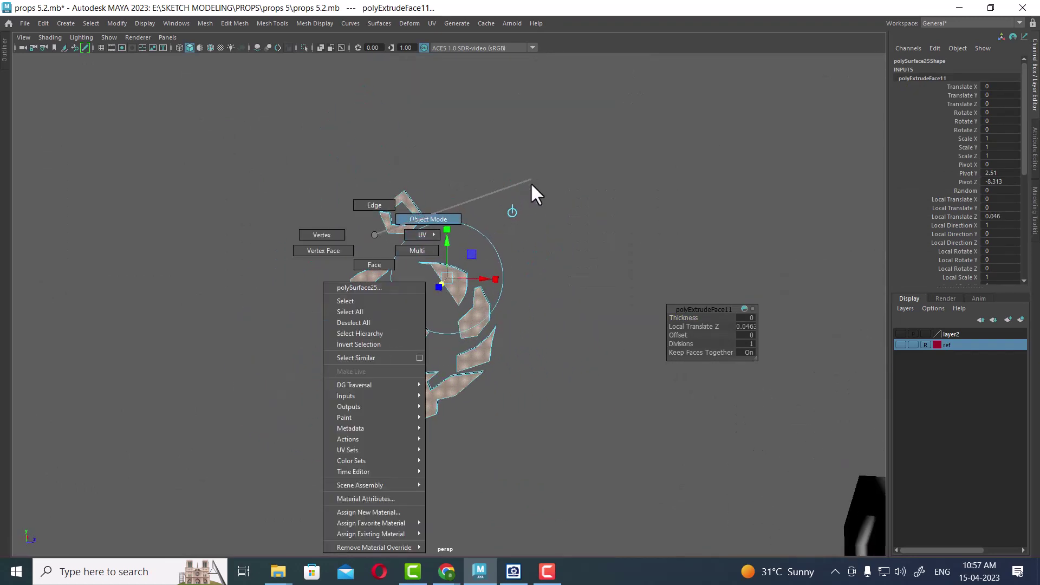
pyautogui.moveTo(373, 333); pyautogui.dragTo(531, 182, button='right')
pyautogui.click(460, 367)
pyautogui.moveTo(438, 379)
pyautogui.keyDown('alt'); pyautogui.mouseDown(button='right')
pyautogui.moveTo(561, 345)
pyautogui.moveTo(560, 234)
pyautogui.mouseUp(button='right'); pyautogui.keyUp('alt')
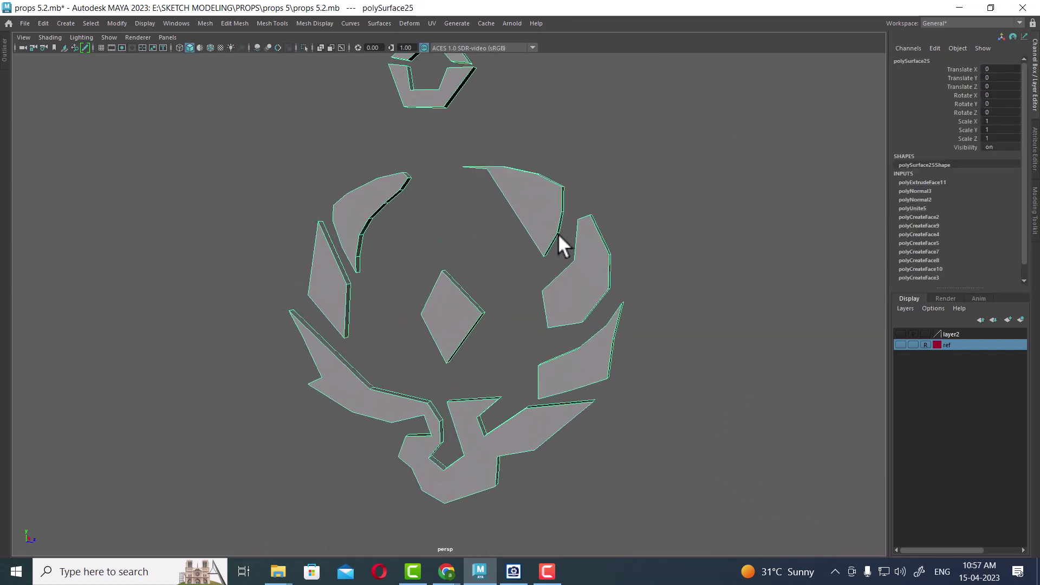
pyautogui.keyDown('alt'); pyautogui.moveTo(520, 295); pyautogui.dragTo(430, 247); pyautogui.keyUp('alt')
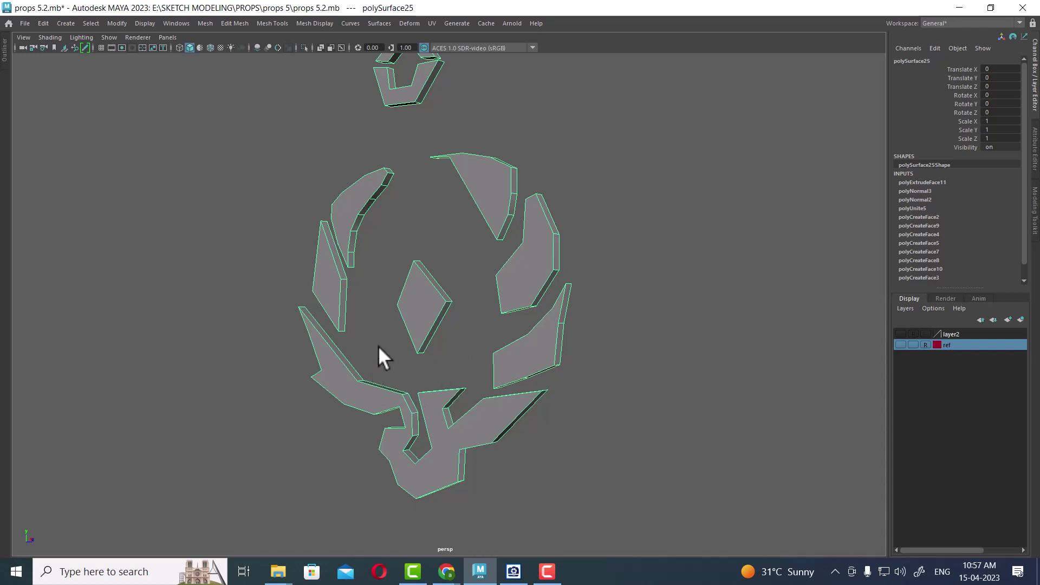
pyautogui.moveTo(483, 293)
pyautogui.keyDown('alt'); pyautogui.mouseDown()
pyautogui.moveTo(478, 244)
pyautogui.moveTo(520, 284)
pyautogui.moveTo(539, 321)
pyautogui.moveTo(527, 303)
pyautogui.mouseUp(); pyautogui.keyUp('alt')
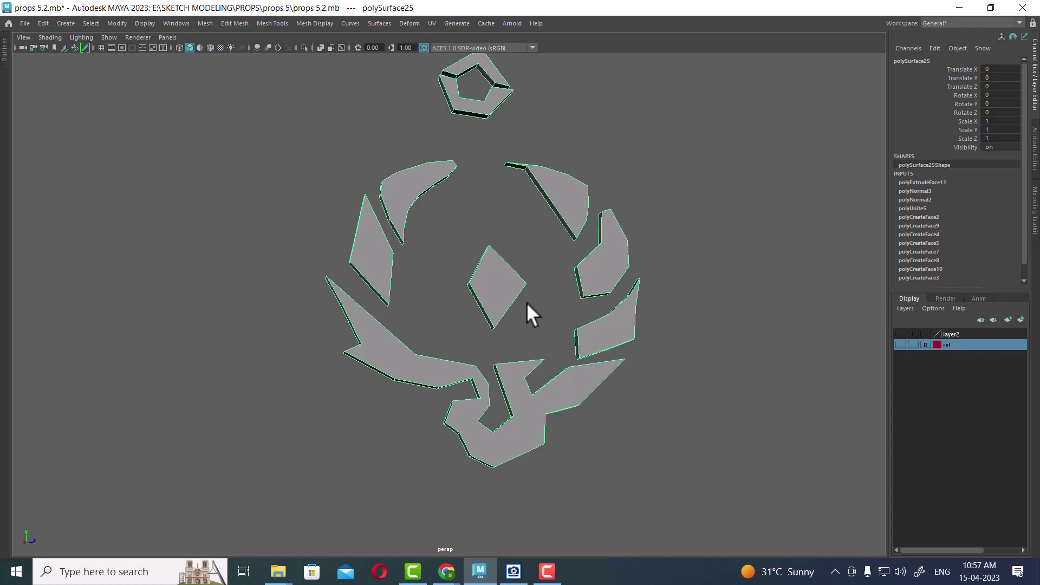
pyautogui.hotkey('ctrl', 'z')
pyautogui.hotkey('ctrl', 'z')
pyautogui.hotkey('ctrl', 'z')
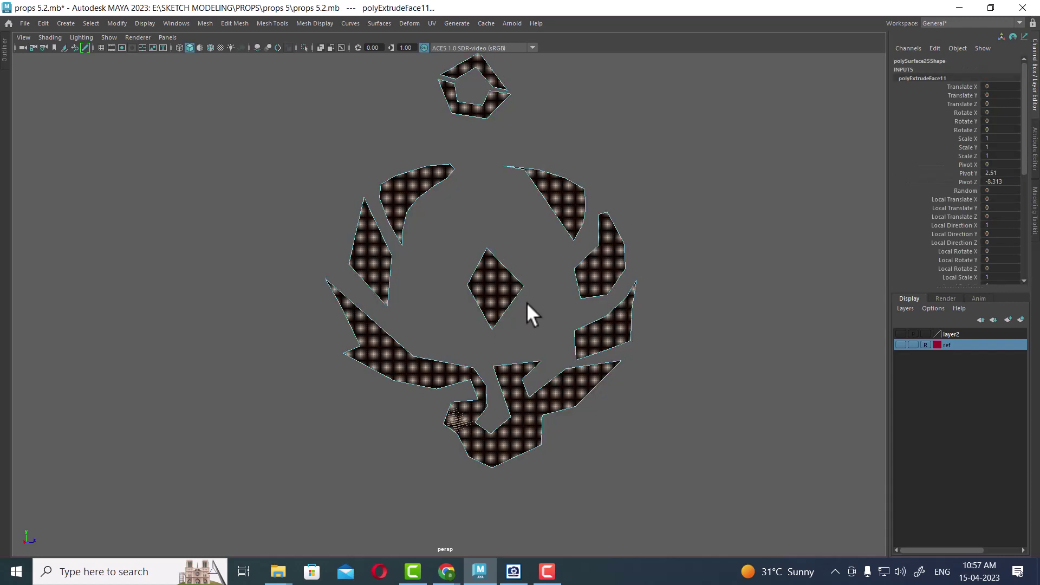
pyautogui.hotkey('ctrl', 'z')
pyautogui.moveTo(535, 321)
pyautogui.keyDown('alt'); pyautogui.mouseDown()
pyautogui.moveTo(603, 342)
pyautogui.moveTo(549, 341)
pyautogui.moveTo(533, 209)
pyautogui.moveTo(620, 327)
pyautogui.moveTo(499, 283)
pyautogui.moveTo(554, 262)
pyautogui.moveTo(505, 207)
pyautogui.mouseUp(); pyautogui.keyUp('alt')
pyautogui.hotkey('ctrl', 'z')
pyautogui.press('w')
# Step: With Multi-Cut, add an edge across the chevron piece from top vertex to inner corner
pyautogui.moveTo(542, 196); pyautogui.dragTo(642, 132, button='right')
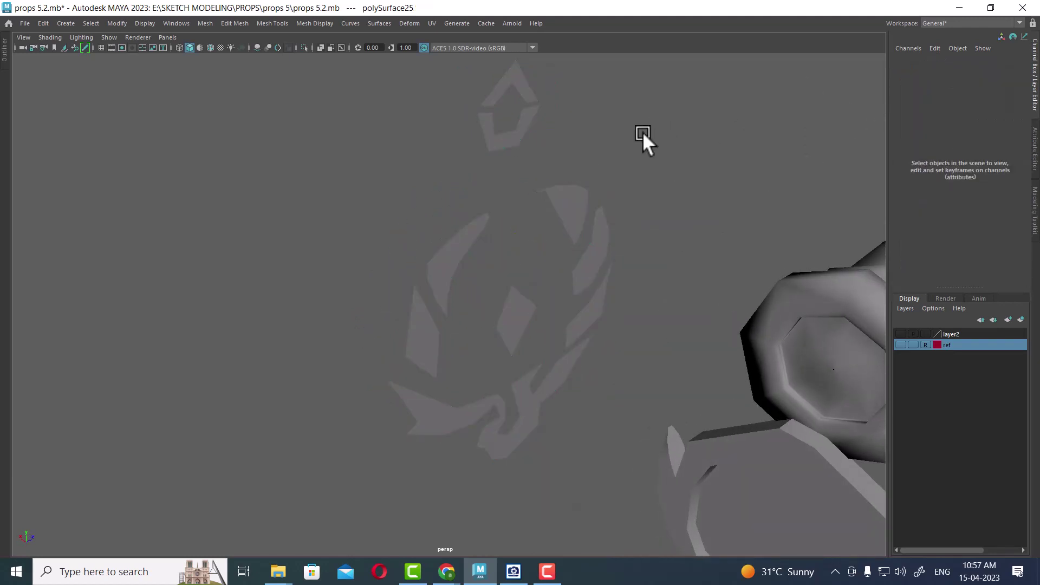
pyautogui.click(483, 100)
pyautogui.scroll(3, 575, 295)
pyautogui.scroll(2, 565, 217)
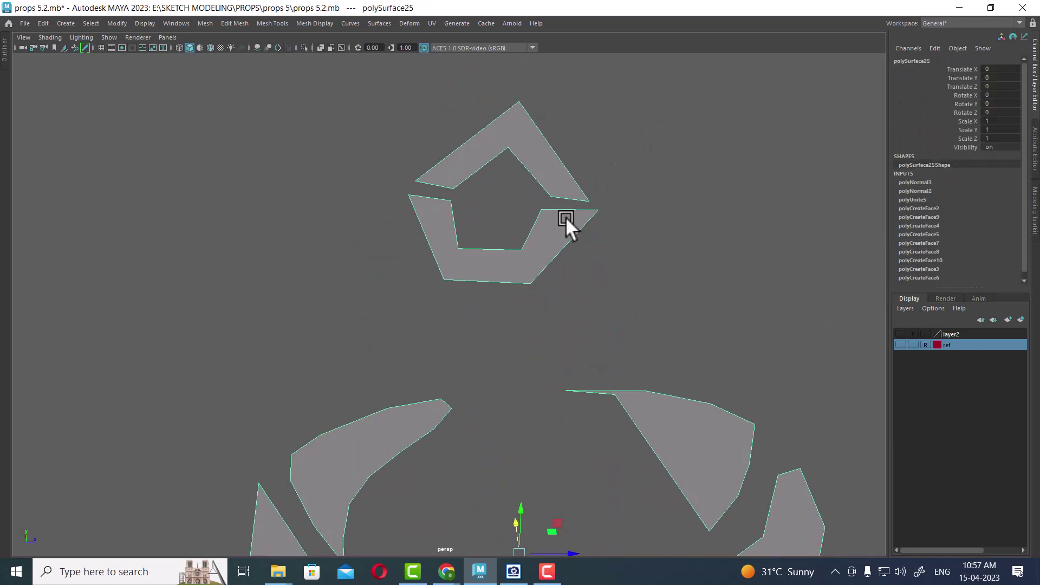
pyautogui.scroll(2, 565, 217)
pyautogui.moveTo(646, 142); pyautogui.dragTo(573, 141, button='right')
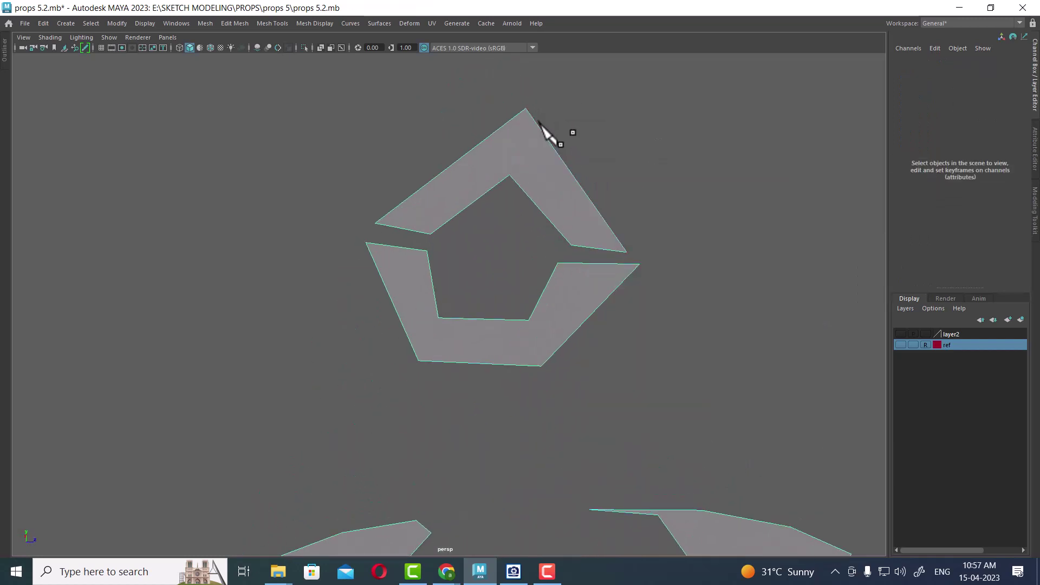
pyautogui.click(526, 108)
pyautogui.click(510, 175)
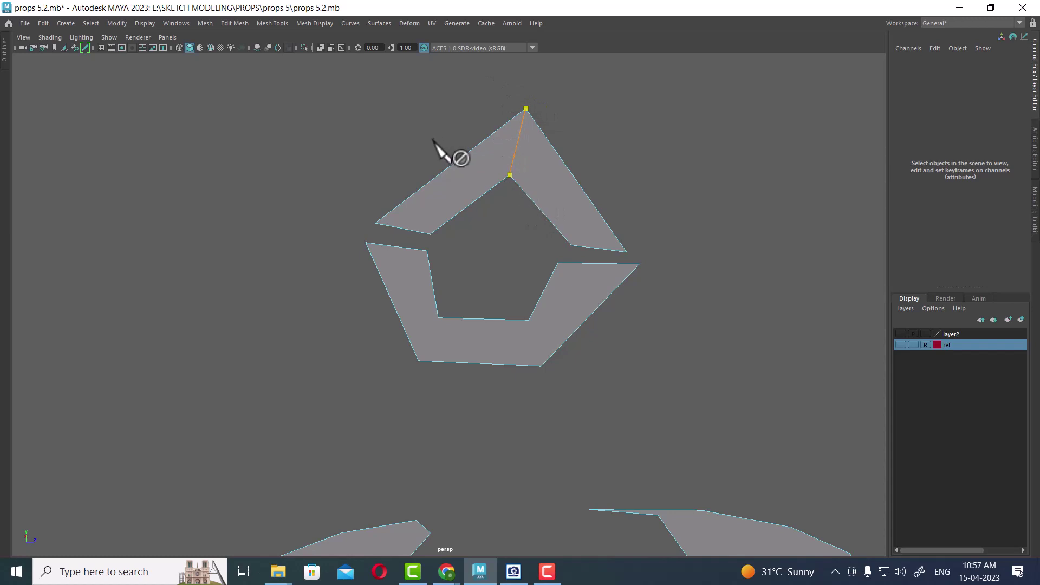
pyautogui.rightClick(435, 144)
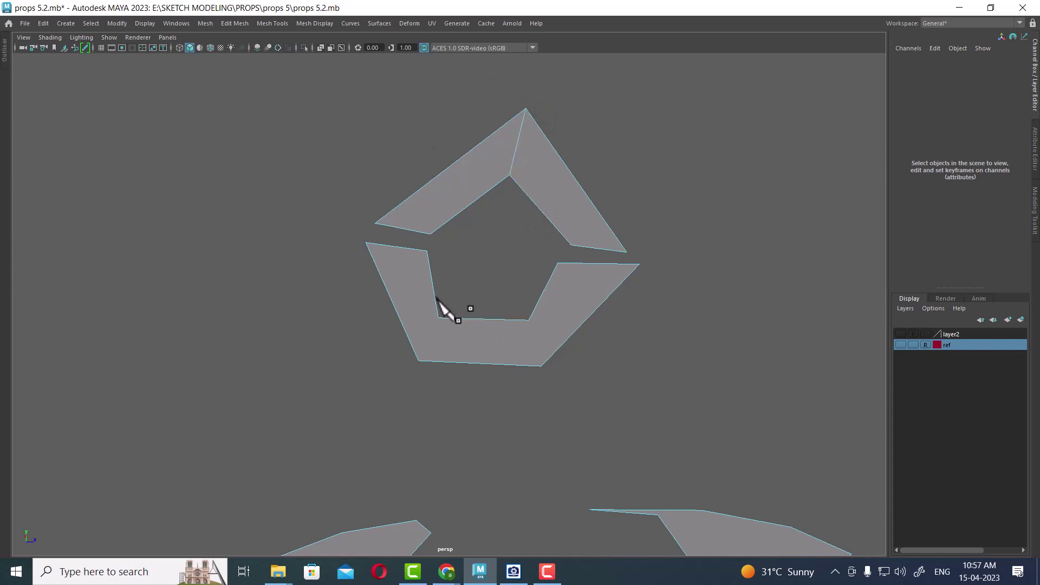
# Step: Cut new edges across the lower pentagon piece's left and right corners
pyautogui.click(438, 318)
pyautogui.click(418, 360)
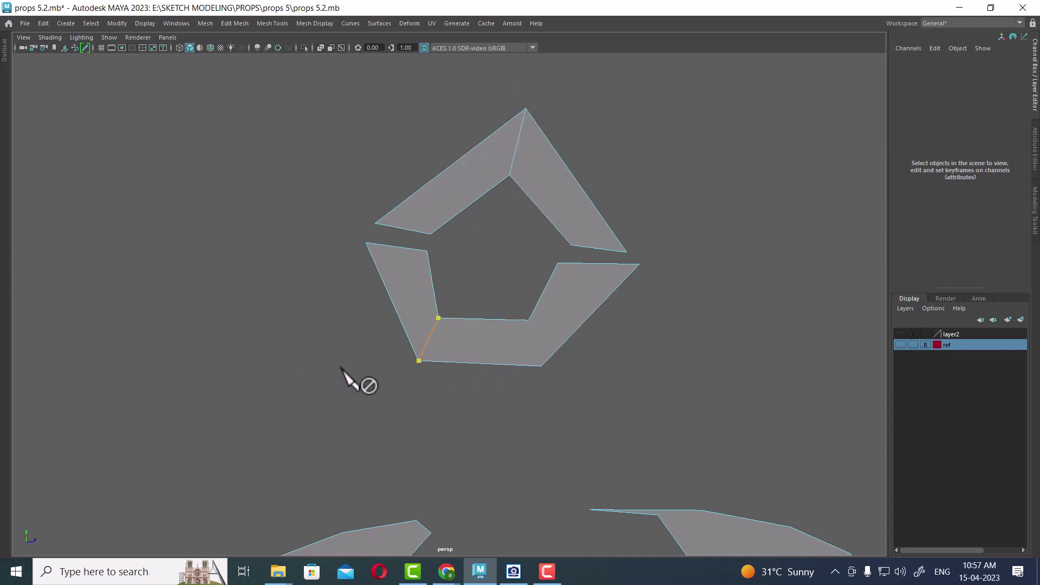
pyautogui.rightClick(493, 336)
pyautogui.click(529, 320)
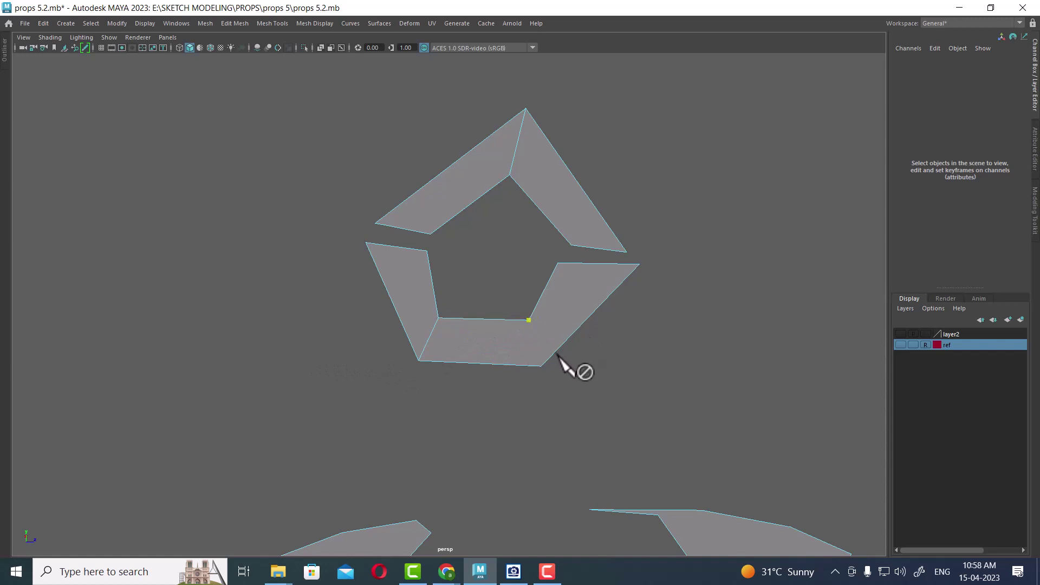
pyautogui.click(541, 365)
pyautogui.rightClick(550, 387)
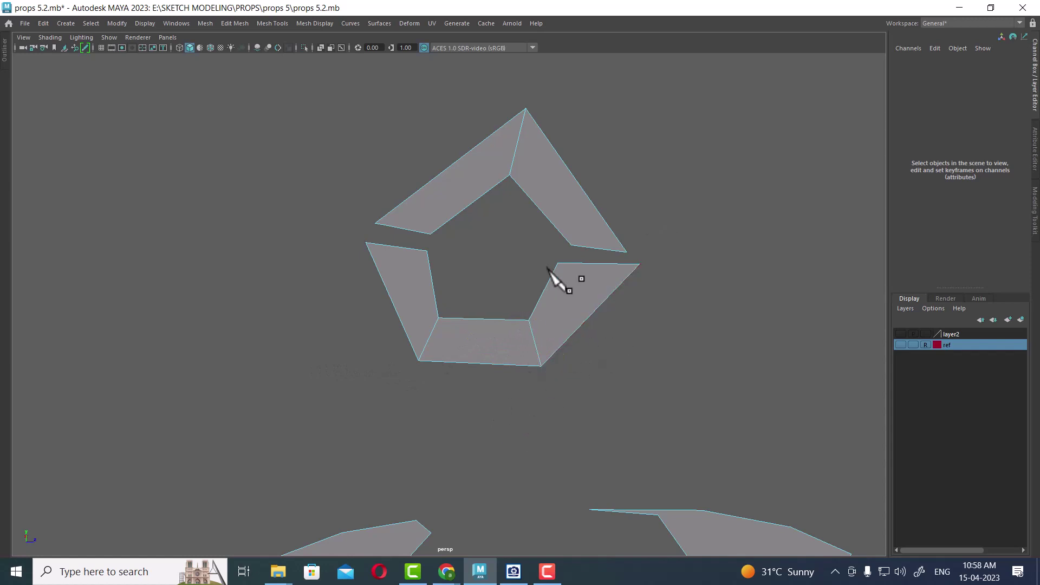
# Step: Add three cuts across the curved crescent piece: near the tip, mid-span and at the bend
pyautogui.scroll(-1, 597, 347)
pyautogui.scroll(-5, 660, 121)
pyautogui.scroll(2, 569, 356)
pyautogui.scroll(1, 552, 342)
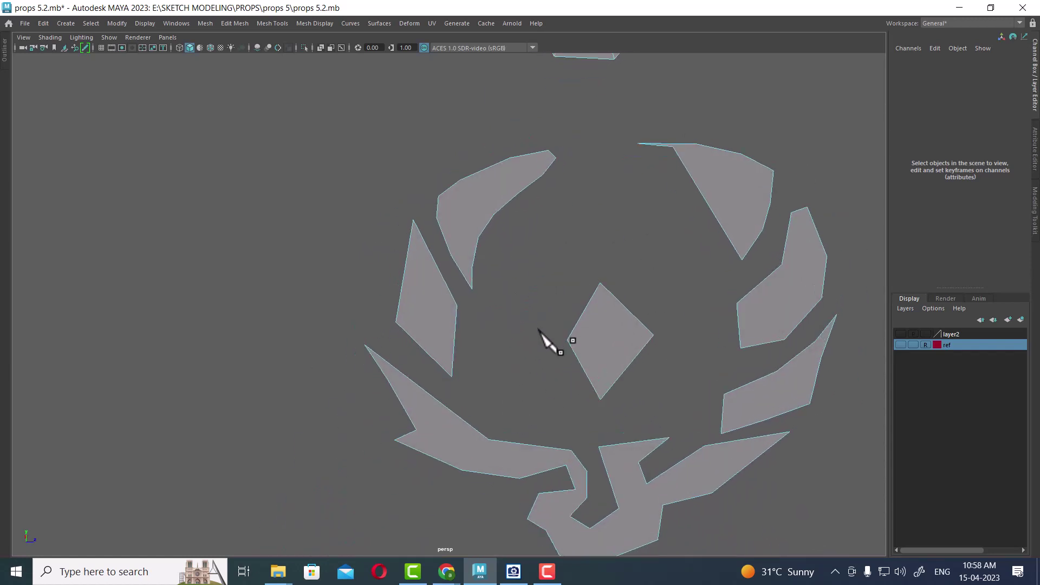
pyautogui.scroll(2, 555, 339)
pyautogui.scroll(2, 553, 357)
pyautogui.scroll(2, 566, 363)
pyautogui.scroll(1, 564, 295)
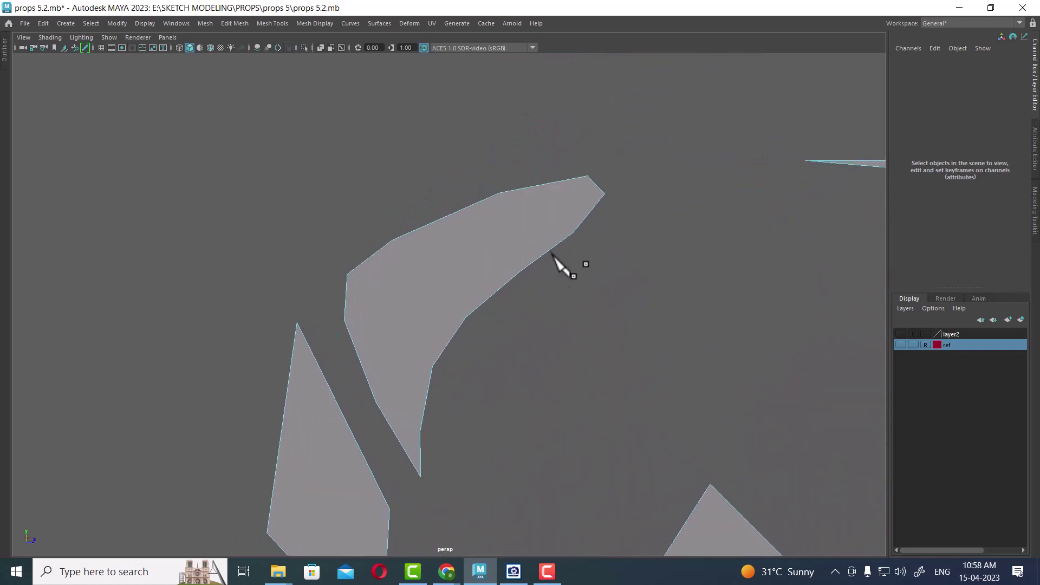
pyautogui.click(499, 192)
pyautogui.click(573, 232)
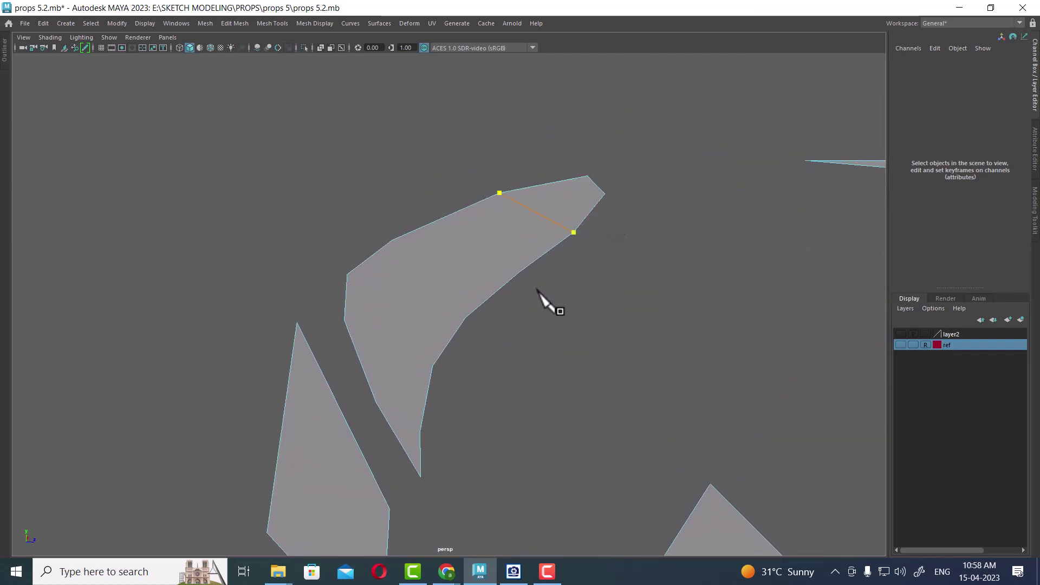
pyautogui.press('Return')
pyautogui.click(393, 241)
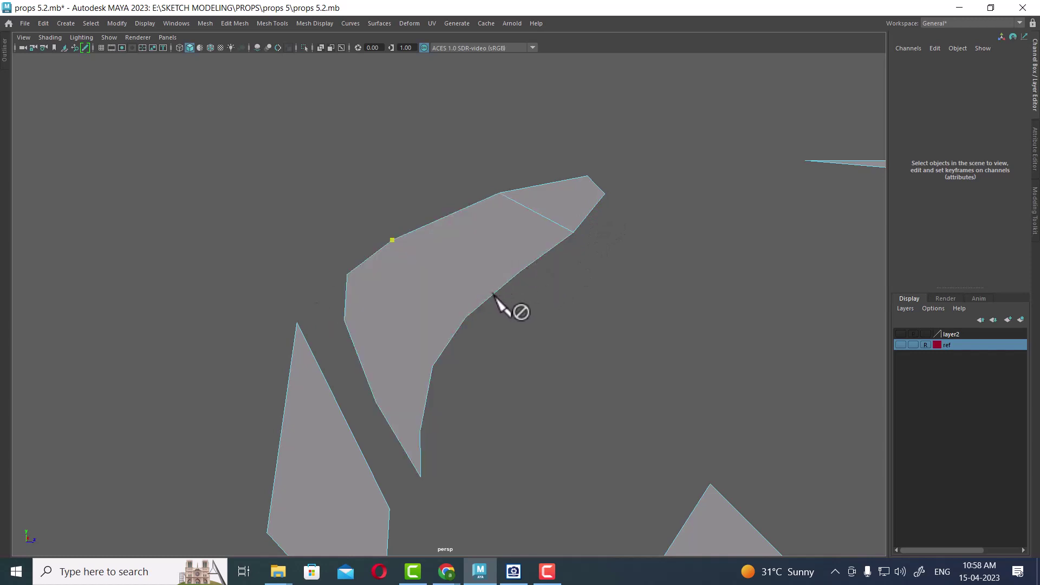
pyautogui.click(465, 316)
pyautogui.press('Return')
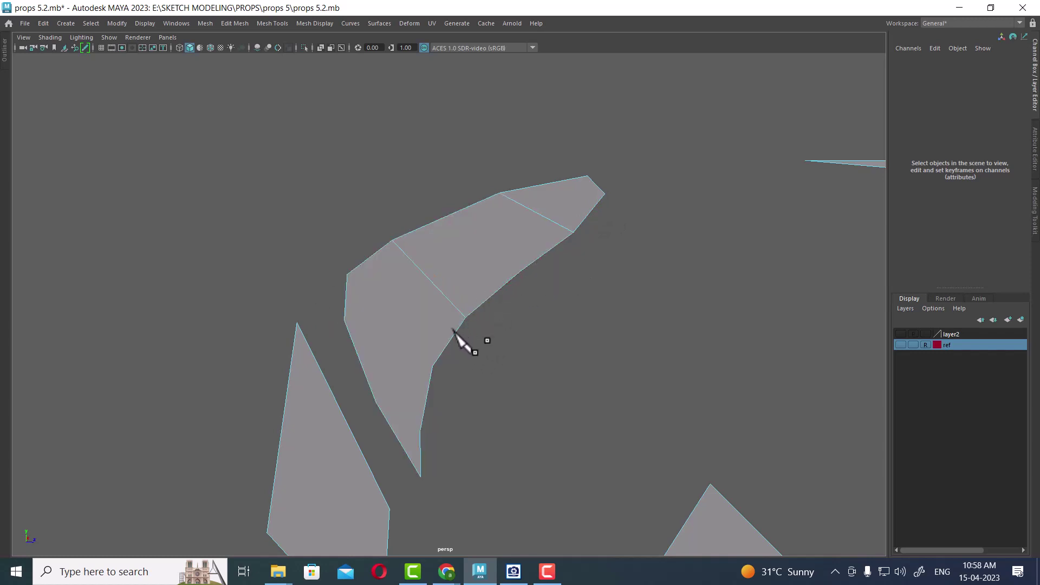
pyautogui.click(348, 275)
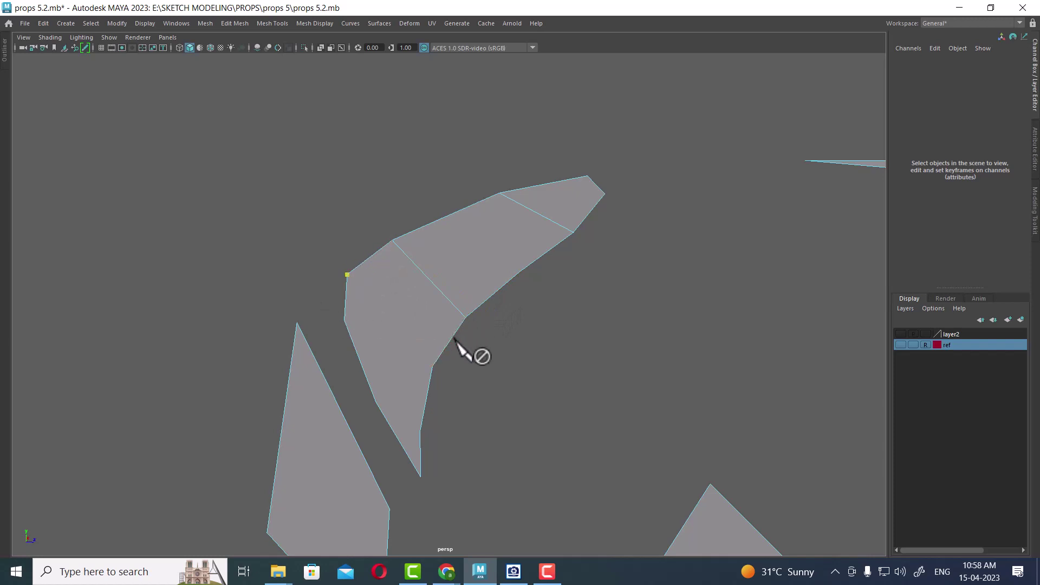
pyautogui.click(432, 367)
pyautogui.press('Return')
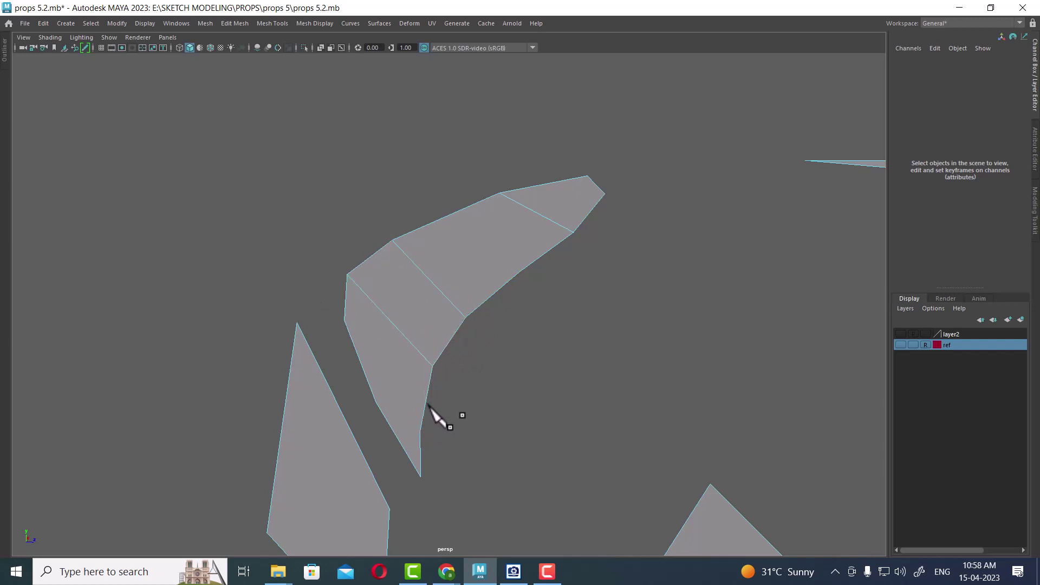
# Step: Finish the crescent with cuts across the tail, a small lower-edge cut and one to the top vertex
pyautogui.click(420, 431)
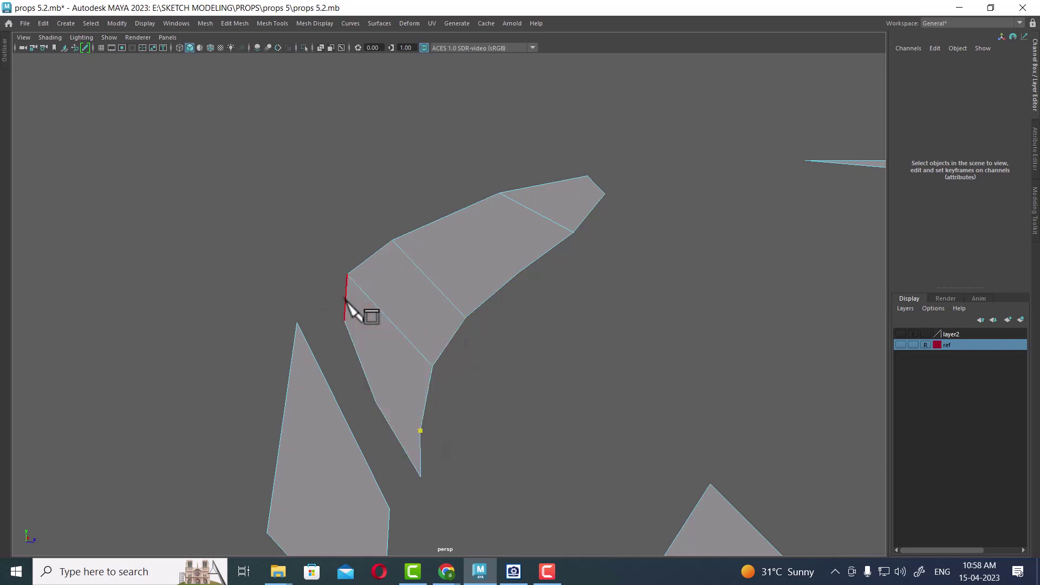
pyautogui.click(344, 320)
pyautogui.press('Return')
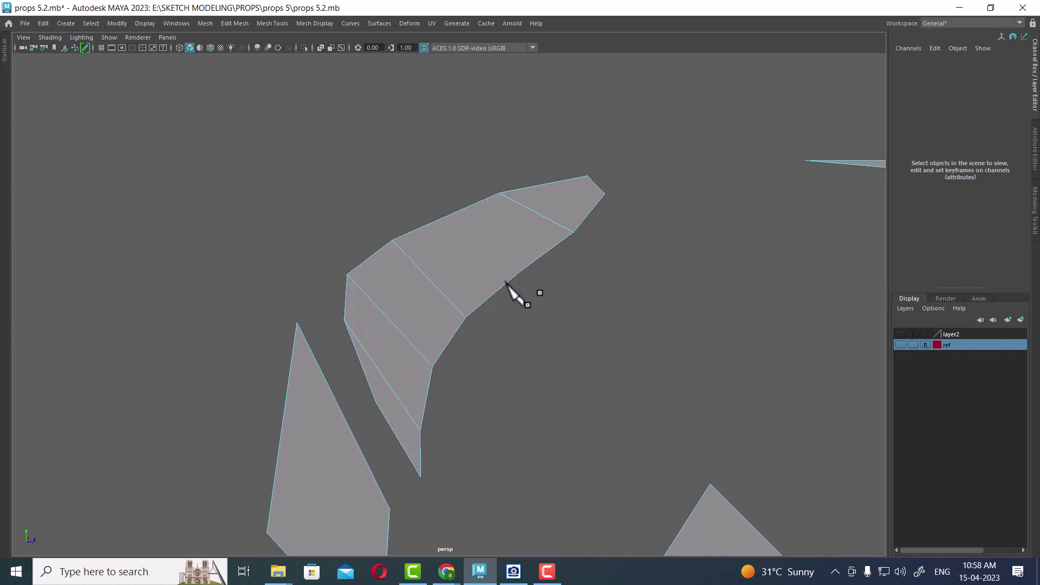
pyautogui.click(506, 282)
pyautogui.press('Return')
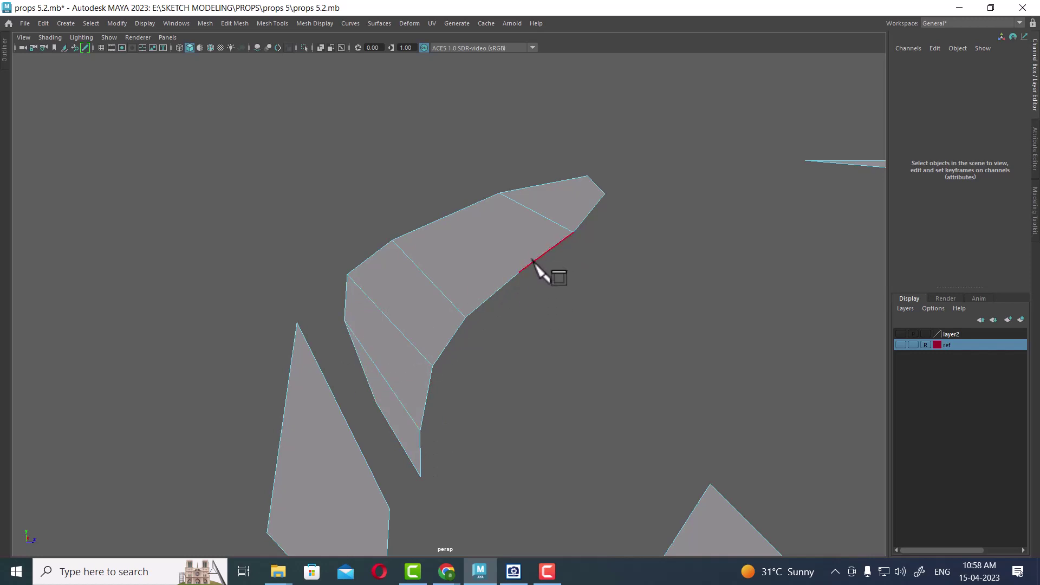
pyautogui.click(519, 272)
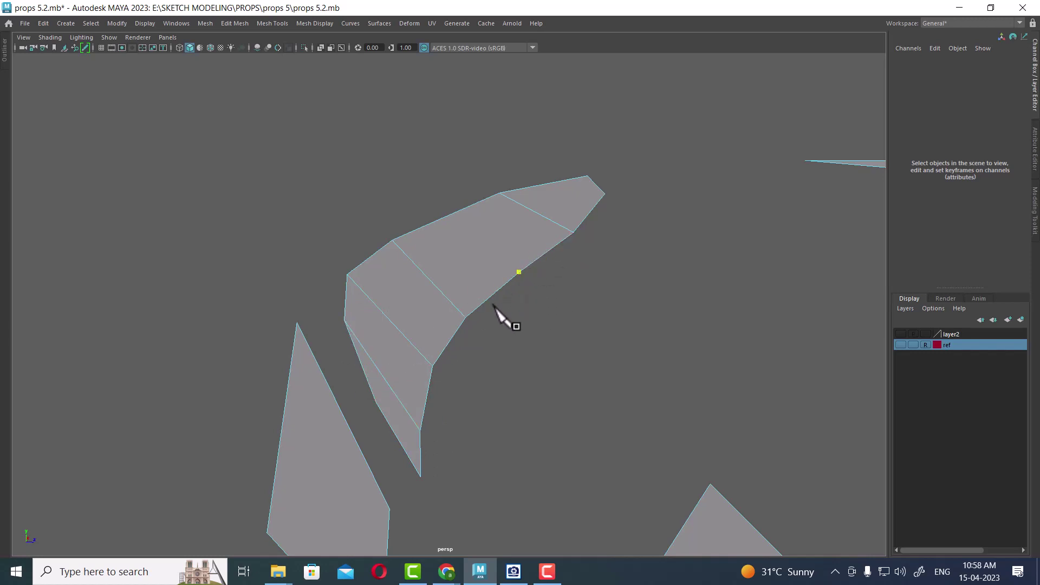
pyautogui.click(450, 215)
pyautogui.moveTo(449, 216); pyautogui.dragTo(544, 173)
pyautogui.press('Return')
pyautogui.moveTo(504, 408)
pyautogui.keyDown('alt'); pyautogui.mouseDown()
pyautogui.moveTo(458, 290)
pyautogui.moveTo(520, 272)
pyautogui.moveTo(437, 290)
pyautogui.mouseUp(); pyautogui.keyUp('alt')
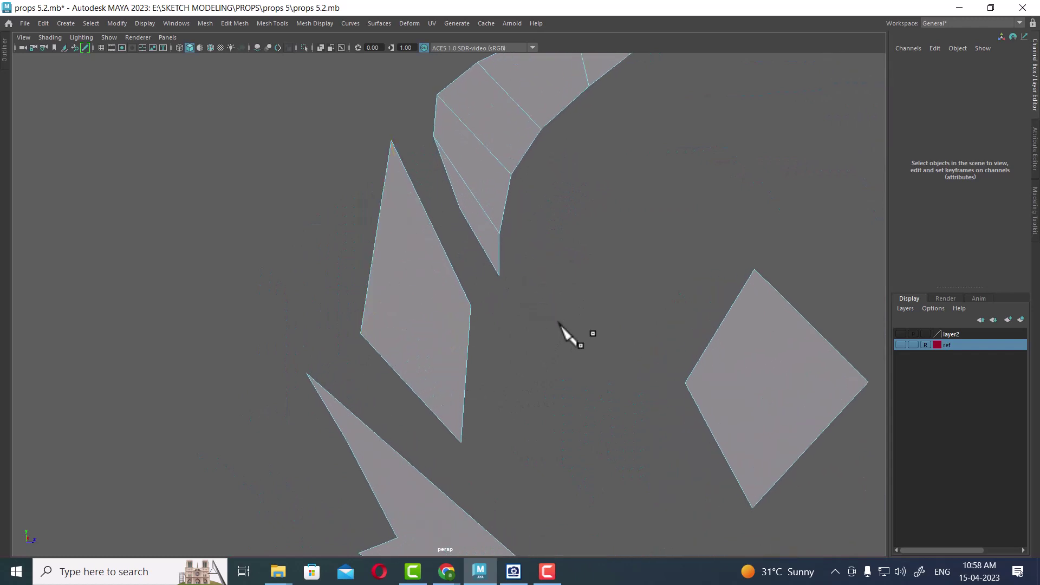
# Step: Split off the pointed piece's narrow tip and cut two strips across the wide piece
pyautogui.moveTo(569, 332)
pyautogui.keyDown('alt'); pyautogui.mouseDown()
pyautogui.moveTo(612, 292)
pyautogui.moveTo(547, 232)
pyautogui.mouseUp(); pyautogui.keyUp('alt')
pyautogui.scroll(3, 586, 227)
pyautogui.scroll(3, 572, 302)
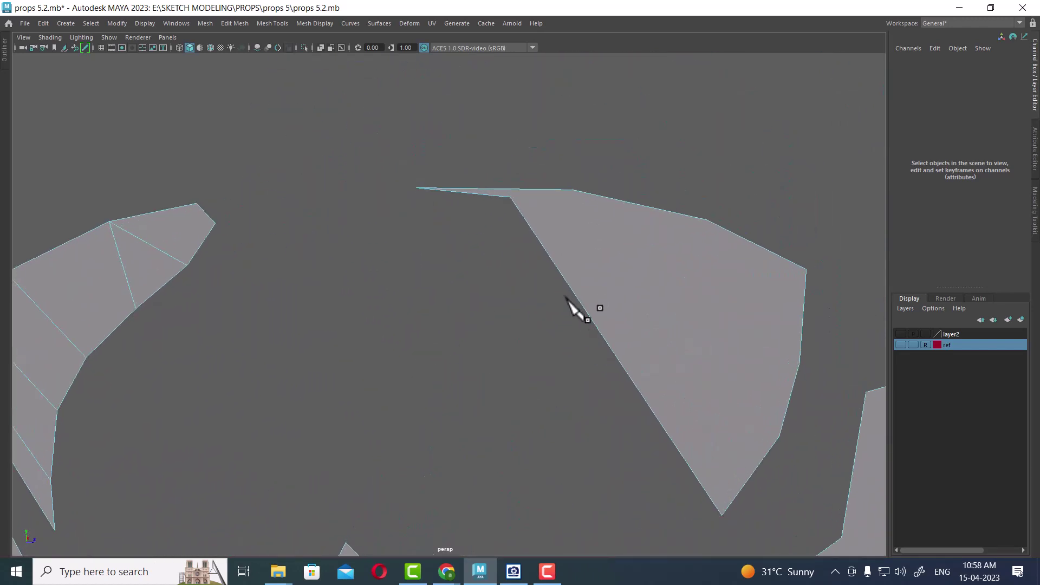
pyautogui.click(511, 197)
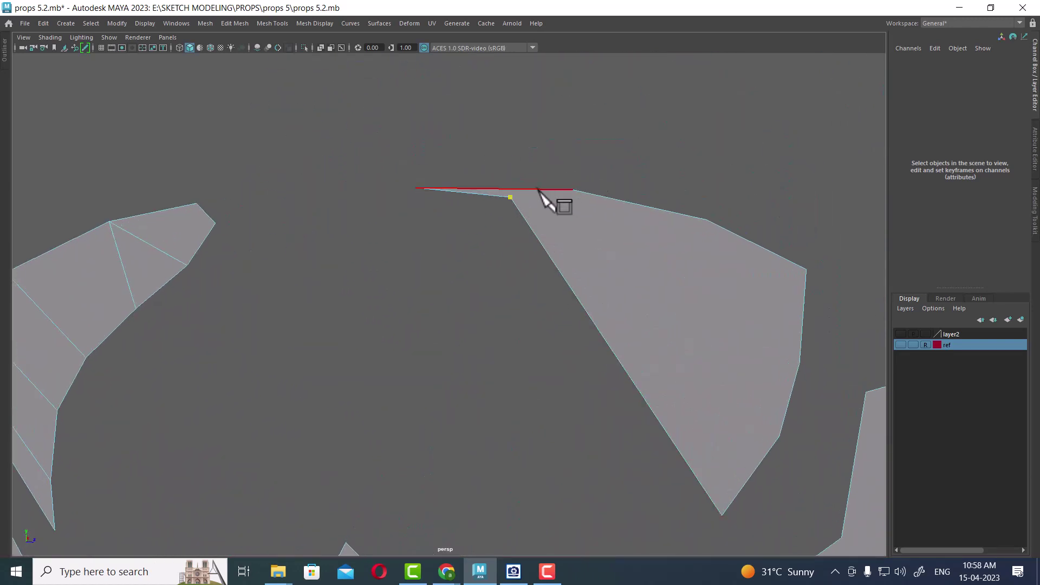
pyautogui.click(572, 189)
pyautogui.click(707, 220)
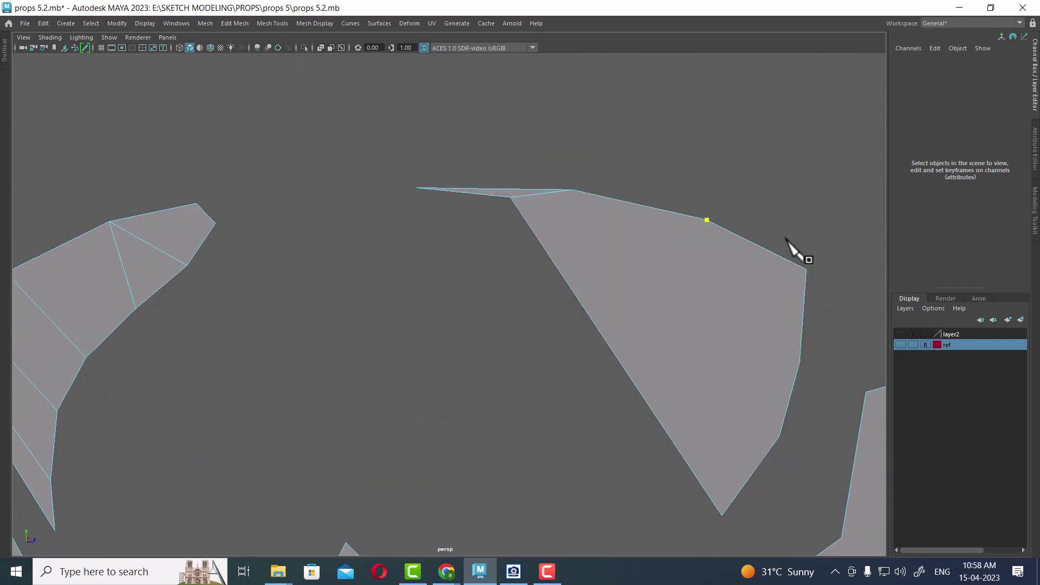
pyautogui.click(591, 318)
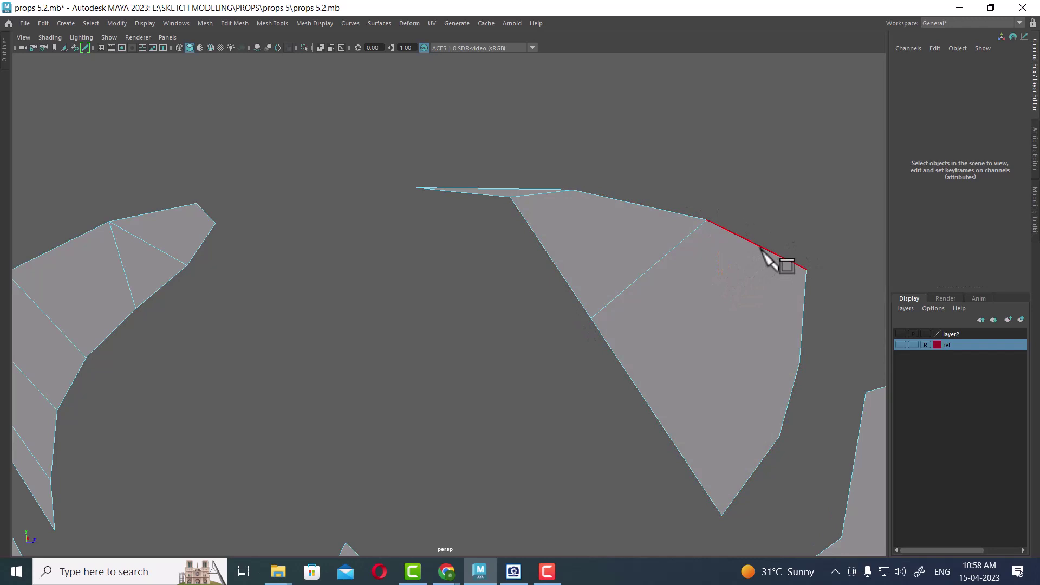
pyautogui.click(806, 270)
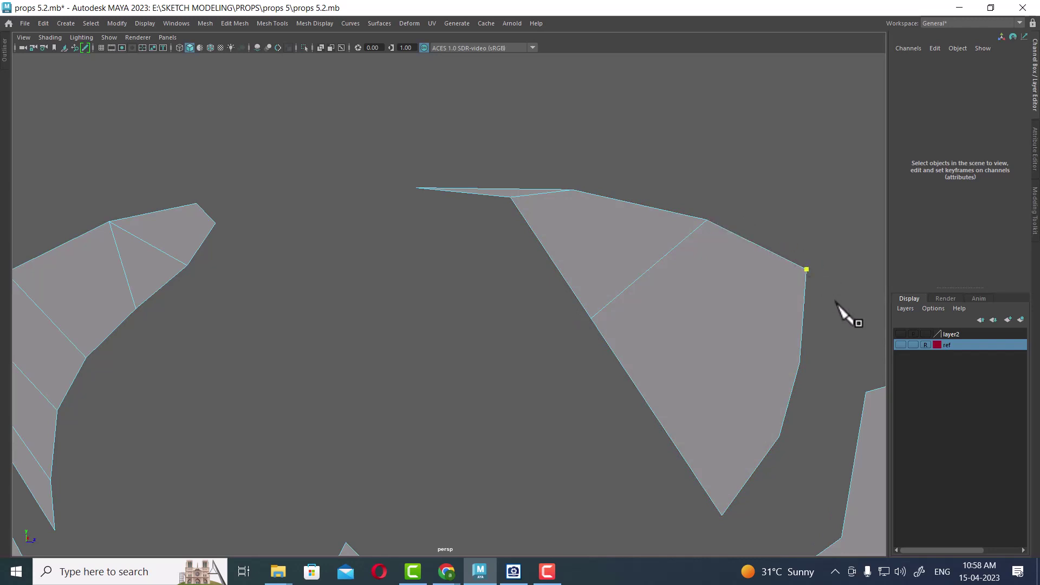
pyautogui.click(659, 396)
# Step: Cut the next angular piece corner to corner across its upper part and lower face
pyautogui.click(799, 364)
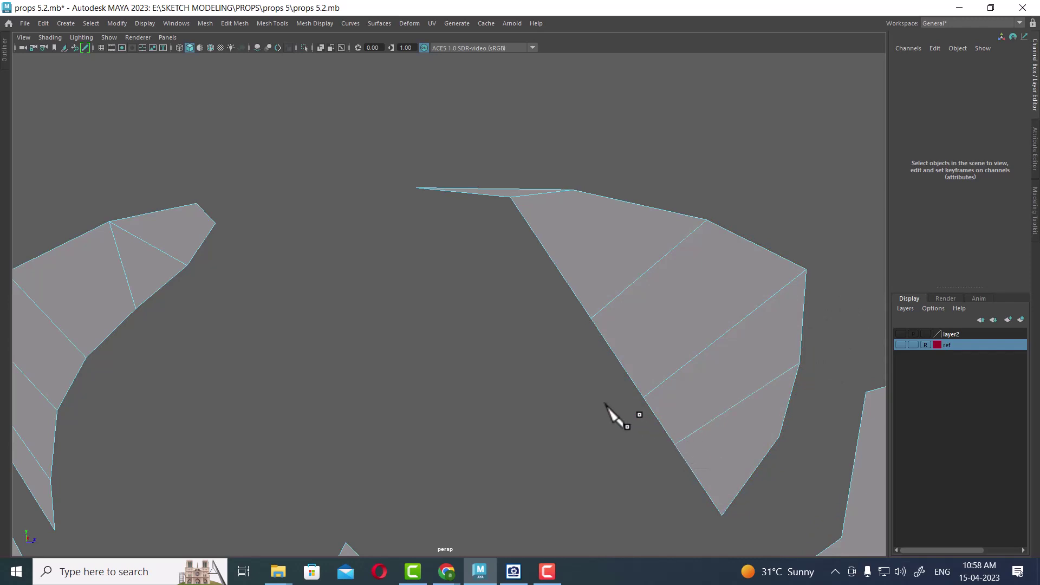
pyautogui.scroll(-3, 611, 413)
pyautogui.scroll(3, 708, 365)
pyautogui.scroll(2, 616, 332)
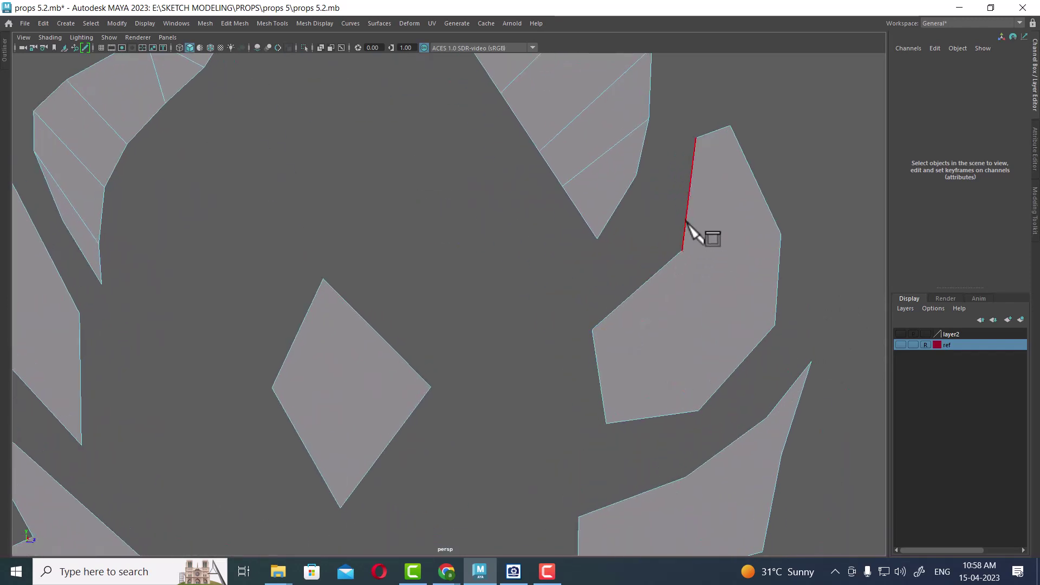
pyautogui.click(682, 250)
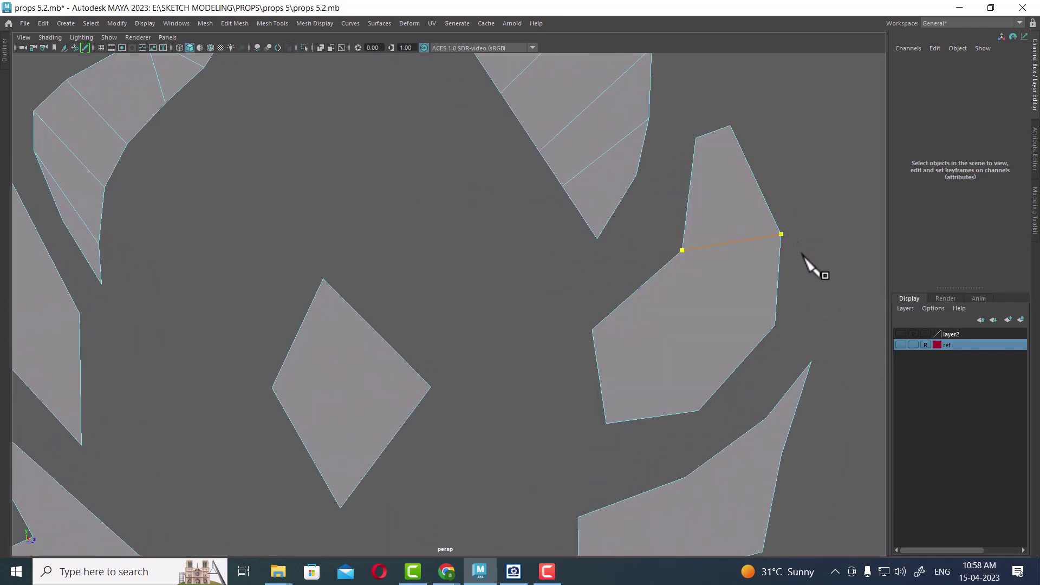
pyautogui.rightClick(797, 269)
pyautogui.click(775, 325)
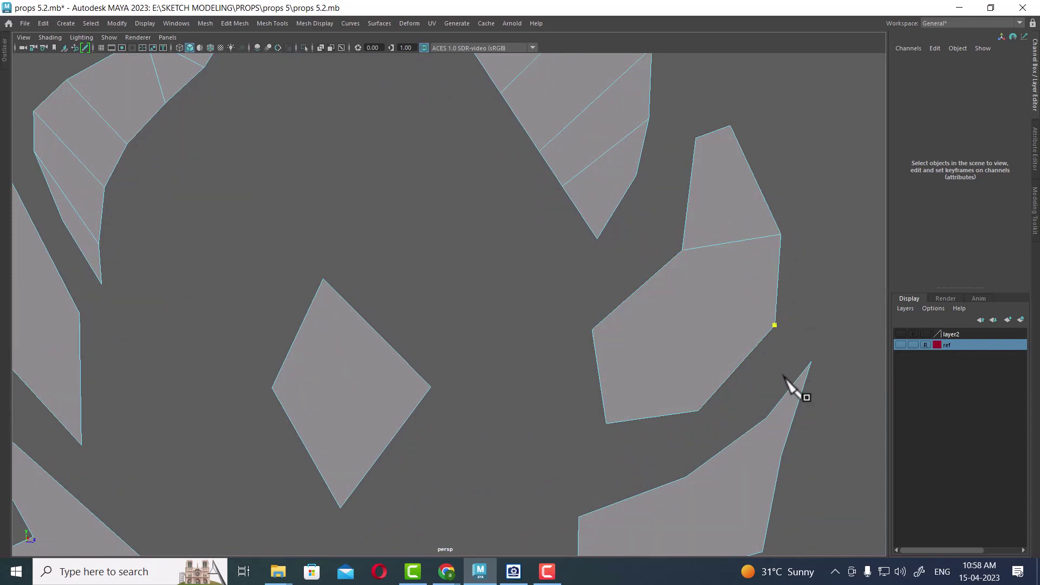
pyautogui.click(645, 287)
pyautogui.rightClick(697, 389)
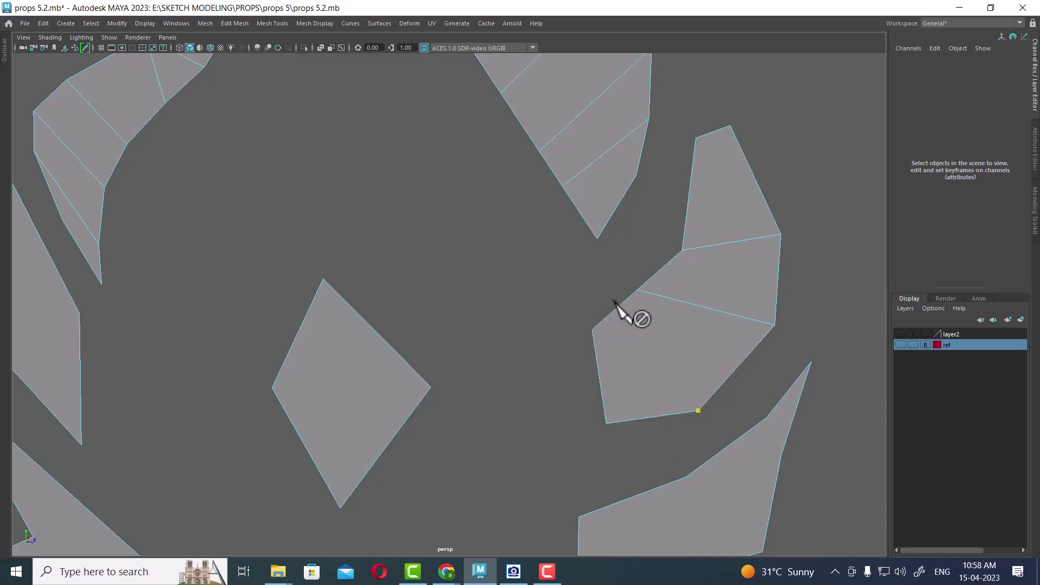
pyautogui.click(611, 314)
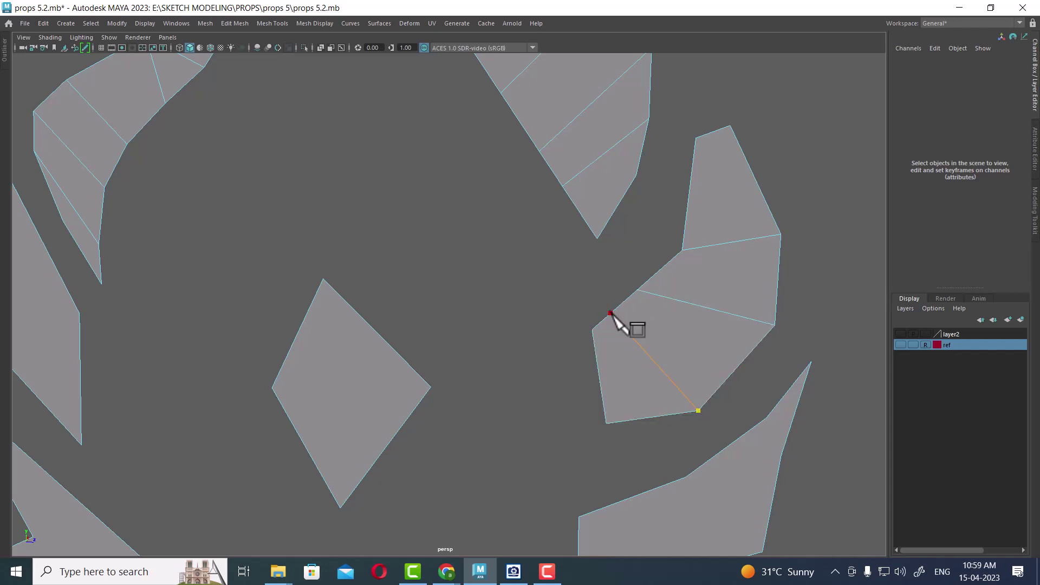
pyautogui.press('Return')
# Step: Cut edges across the hook's spike tip and through its wing piece
pyautogui.scroll(-3, 401, 284)
pyautogui.scroll(4, 413, 271)
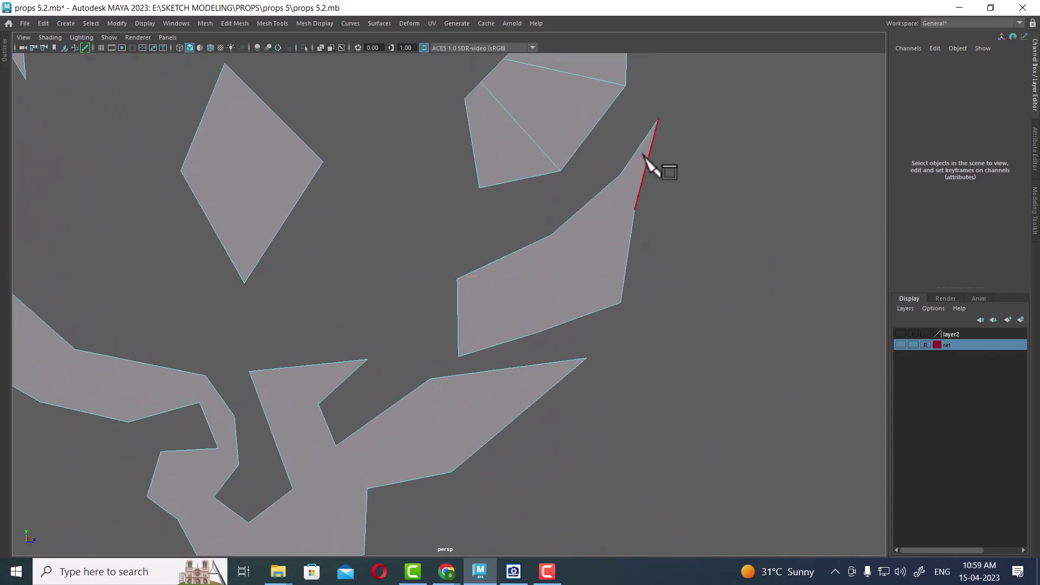
pyautogui.click(621, 174)
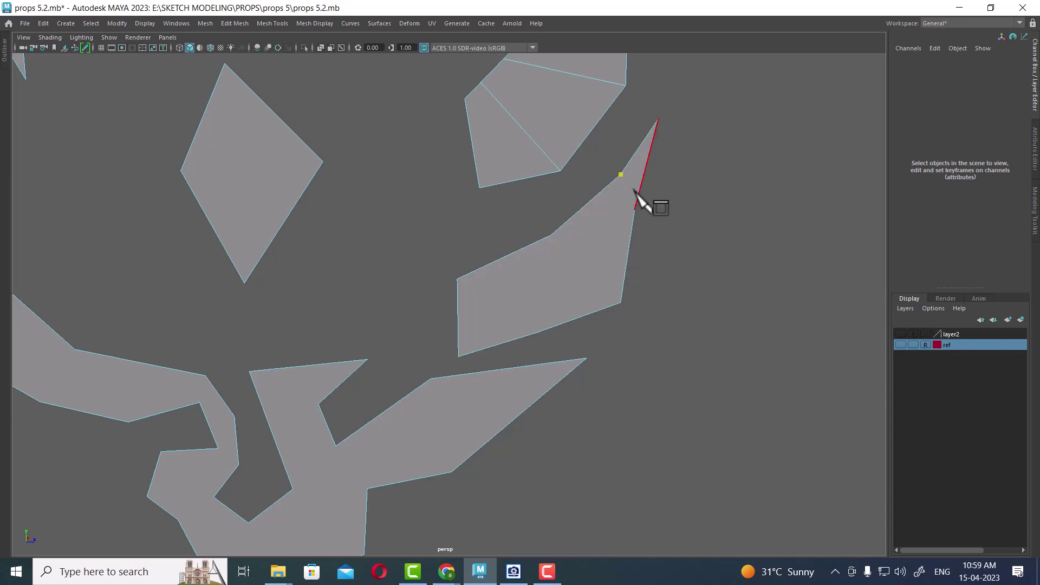
pyautogui.click(635, 209)
pyautogui.press('Return')
pyautogui.click(552, 235)
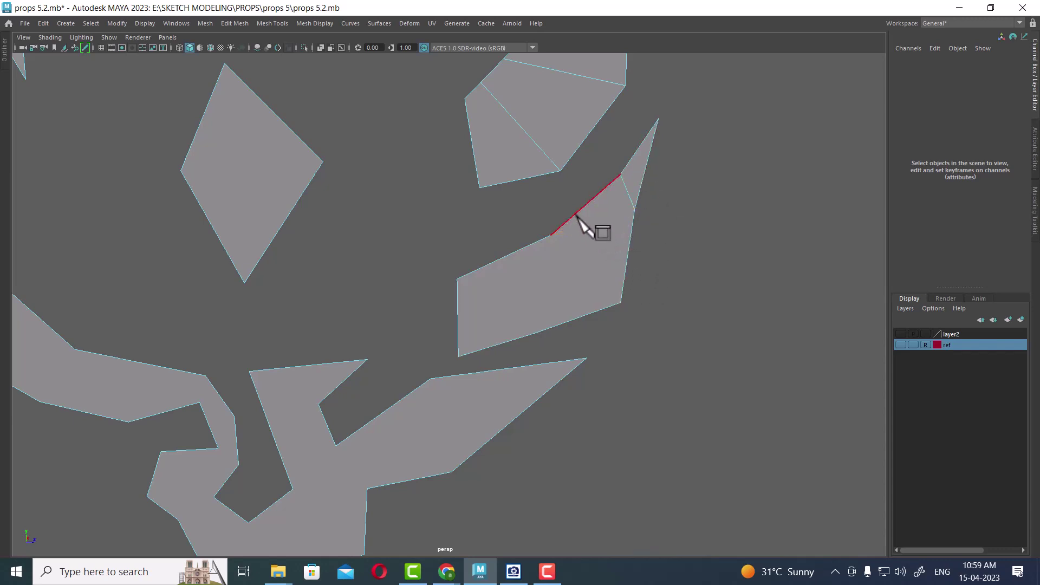
pyautogui.click(621, 302)
pyautogui.press('Return')
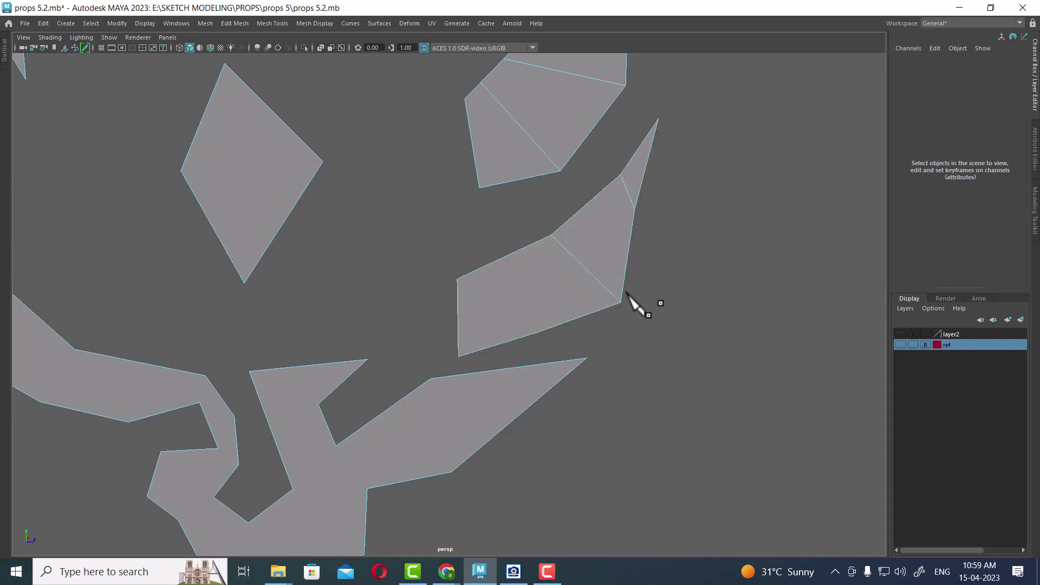
# Step: Split the long wing at its base and divide the curl where it meets the wing
pyautogui.scroll(2, 627, 317)
pyautogui.click(559, 237)
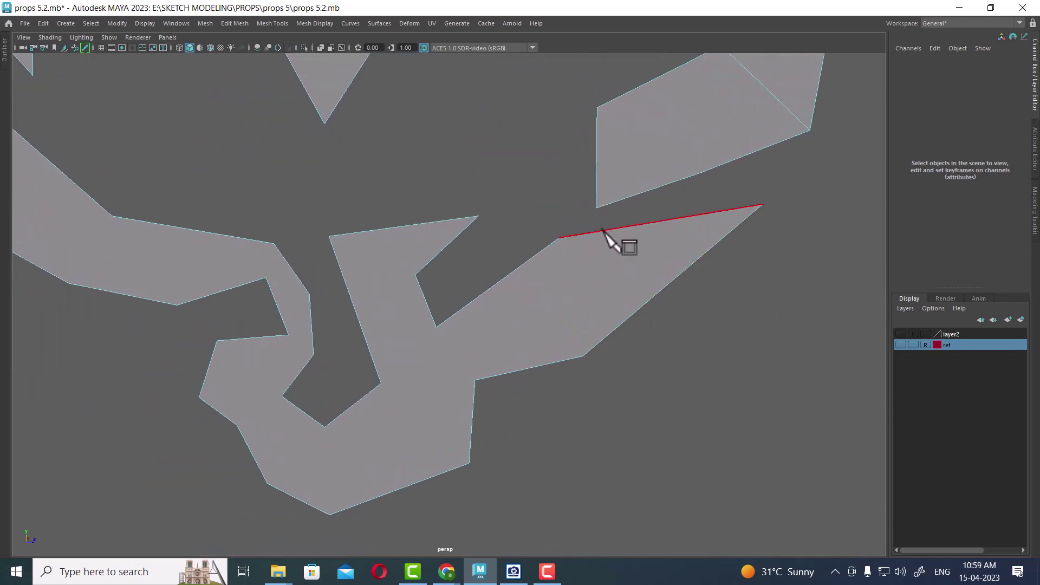
pyautogui.click(583, 355)
pyautogui.press('Return')
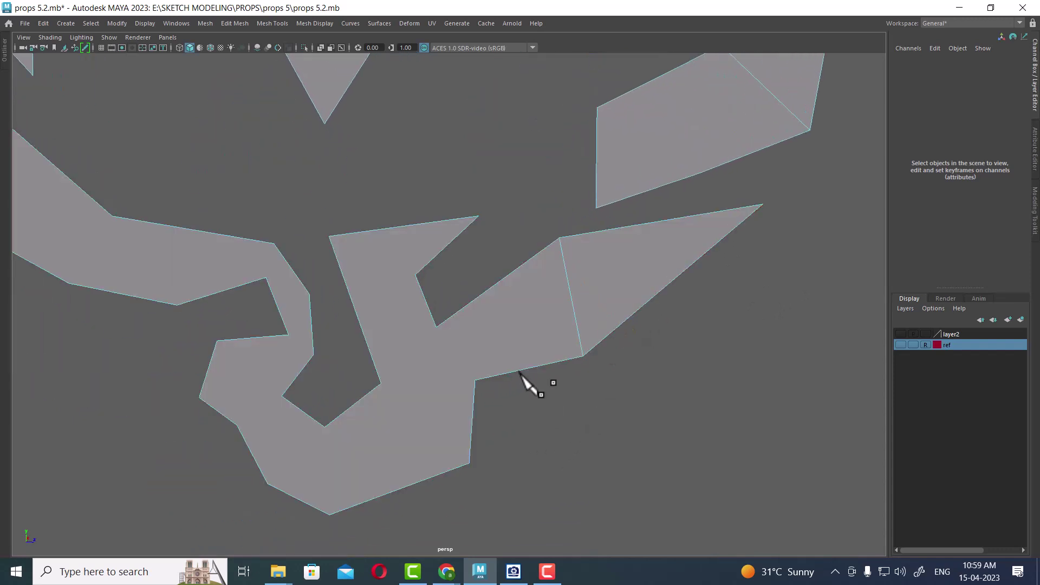
pyautogui.click(436, 328)
pyautogui.click(475, 379)
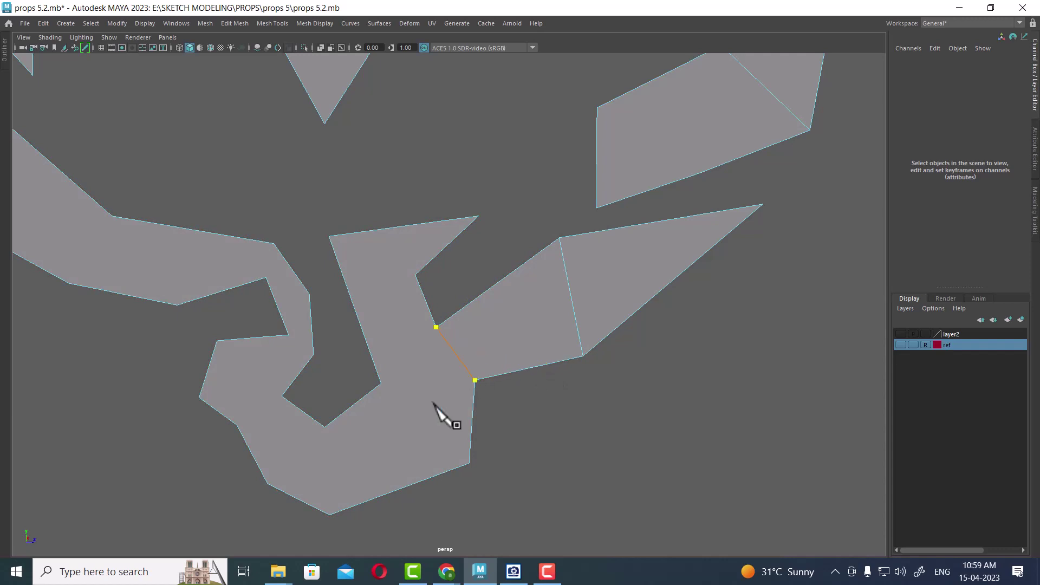
pyautogui.press('Return')
# Step: Cut from the upper notch vertex across the hook to split off the upper hook
pyautogui.click(416, 275)
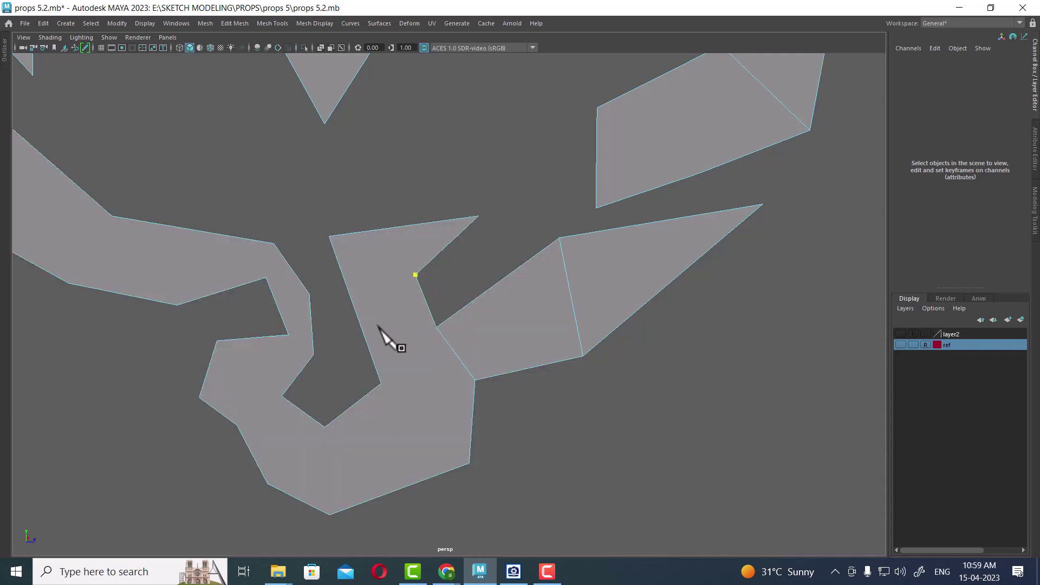
pyautogui.click(349, 294)
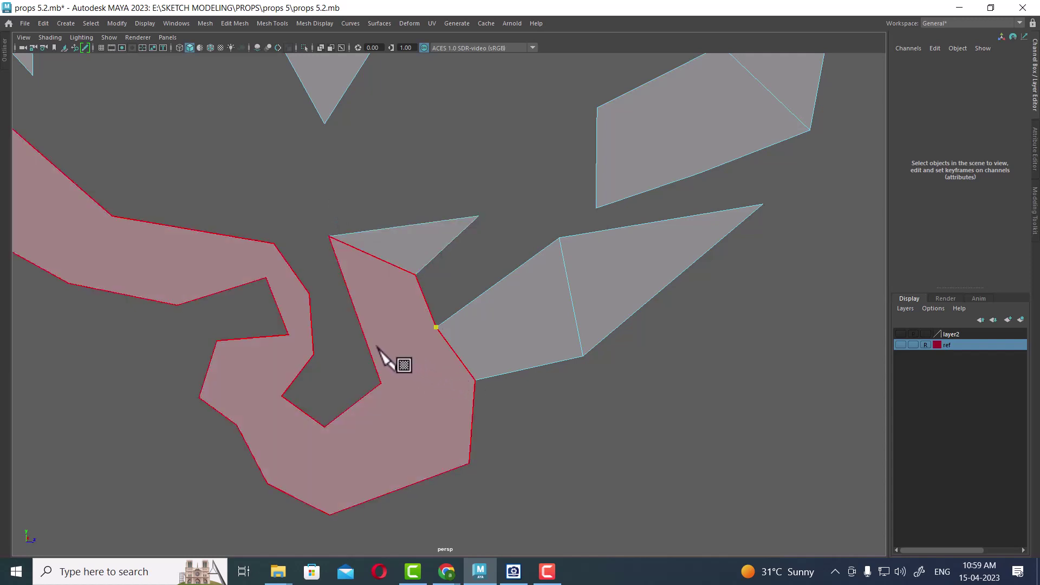
pyautogui.click(381, 384)
pyautogui.rightClick(402, 423)
pyautogui.click(475, 380)
pyautogui.rightClick(453, 412)
pyautogui.click(377, 397)
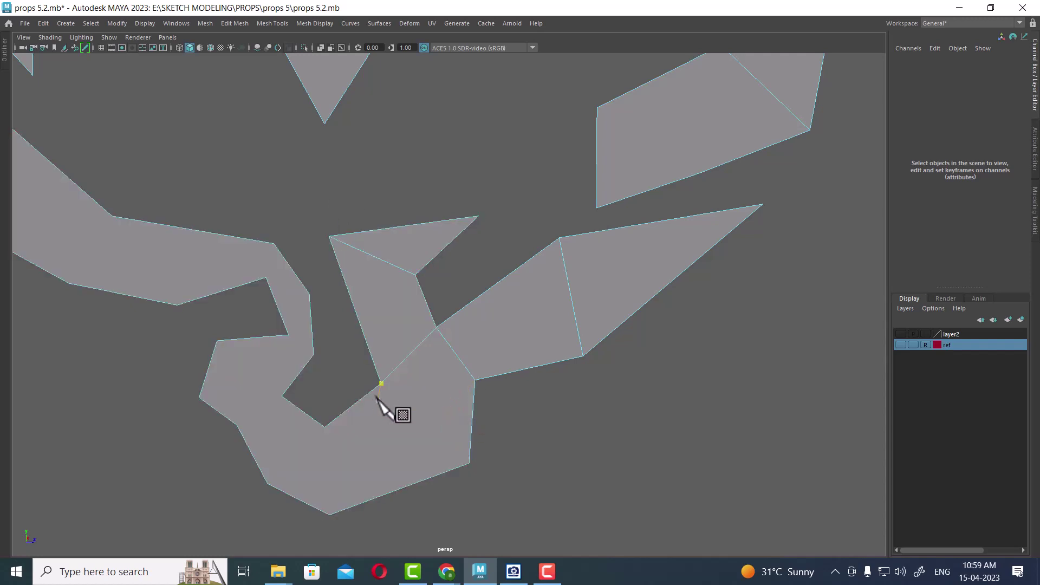
# Step: Add cuts from the inner bend to the lower right corner and from the elbow to the bottom corner
pyautogui.click(380, 385)
pyautogui.click(469, 463)
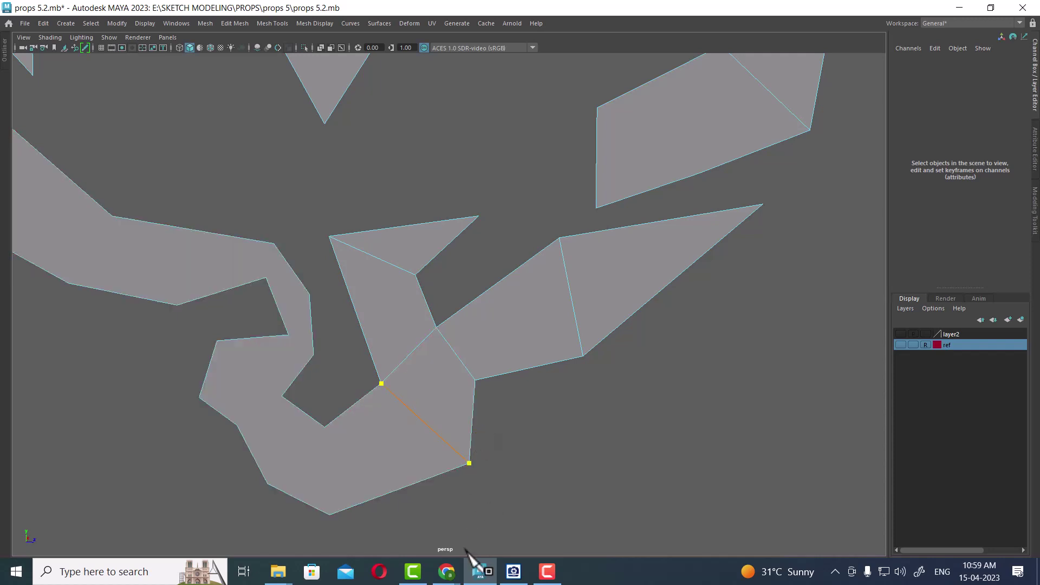
pyautogui.click(325, 427)
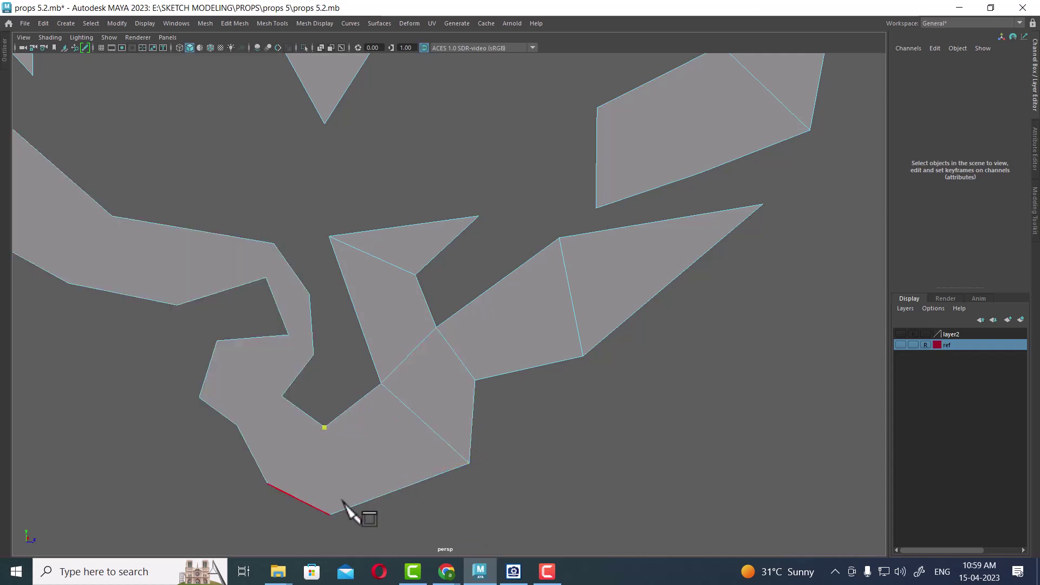
pyautogui.click(327, 512)
pyautogui.rightClick(325, 515)
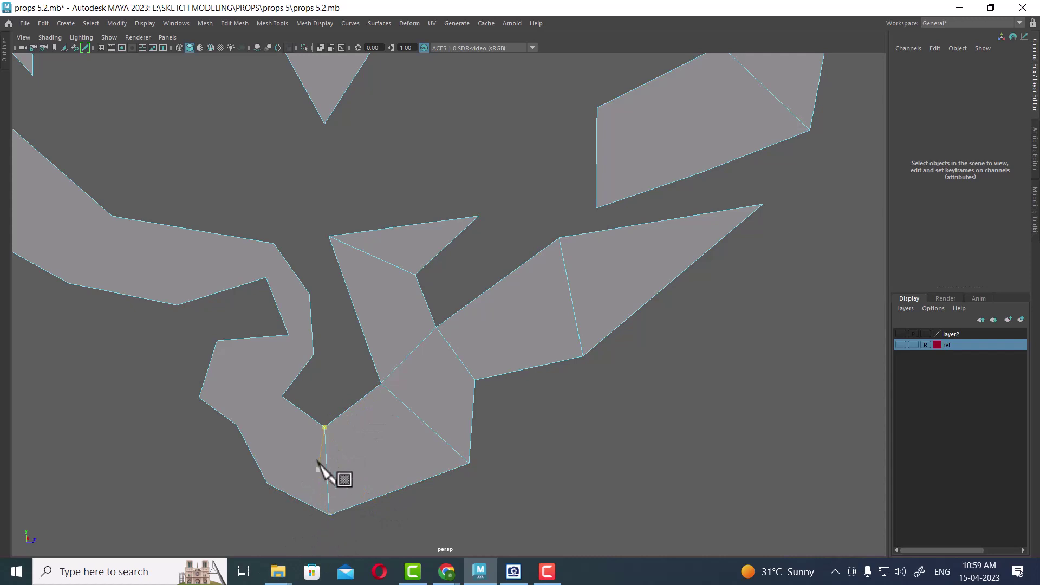
pyautogui.keyDown('alt'); pyautogui.moveTo(332, 476); pyautogui.dragTo(394, 403, button='middle'); pyautogui.keyUp('alt')
pyautogui.scroll(3, 418, 409)
# Step: Cut across the curl's lower loop and add an edge up to its inner vertex
pyautogui.click(425, 370)
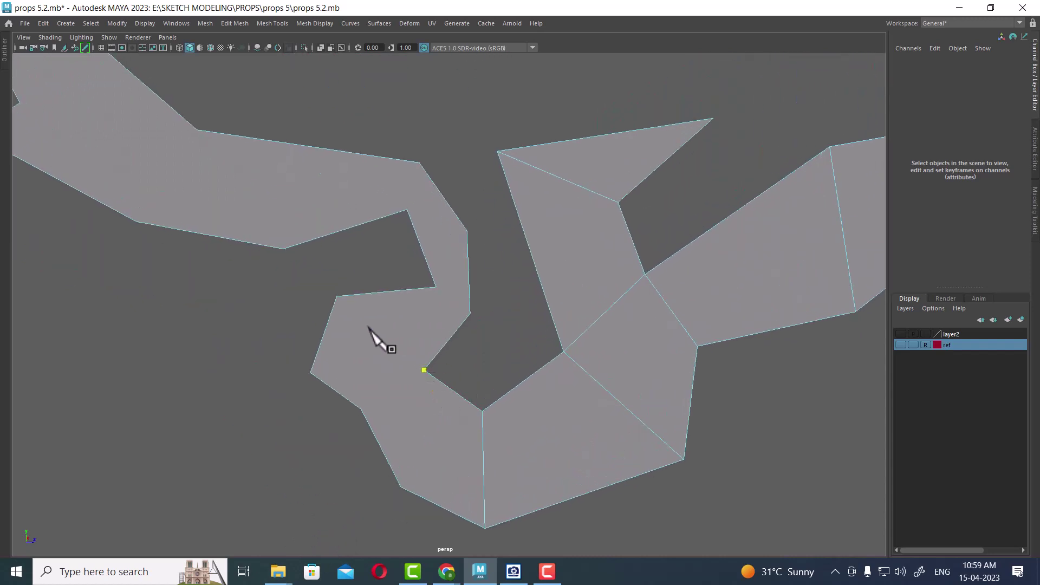
pyautogui.click(361, 408)
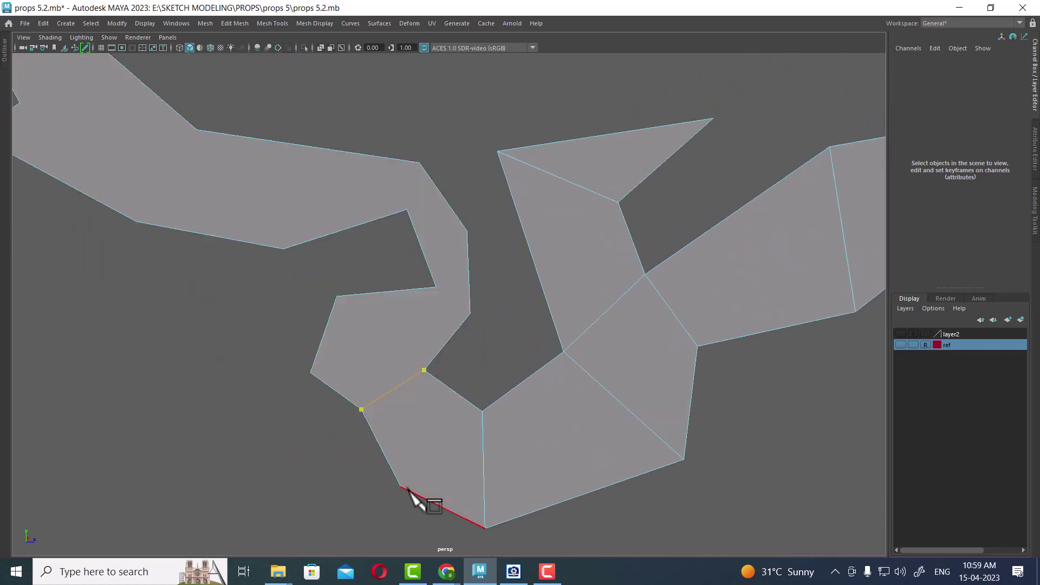
pyautogui.rightClick(425, 507)
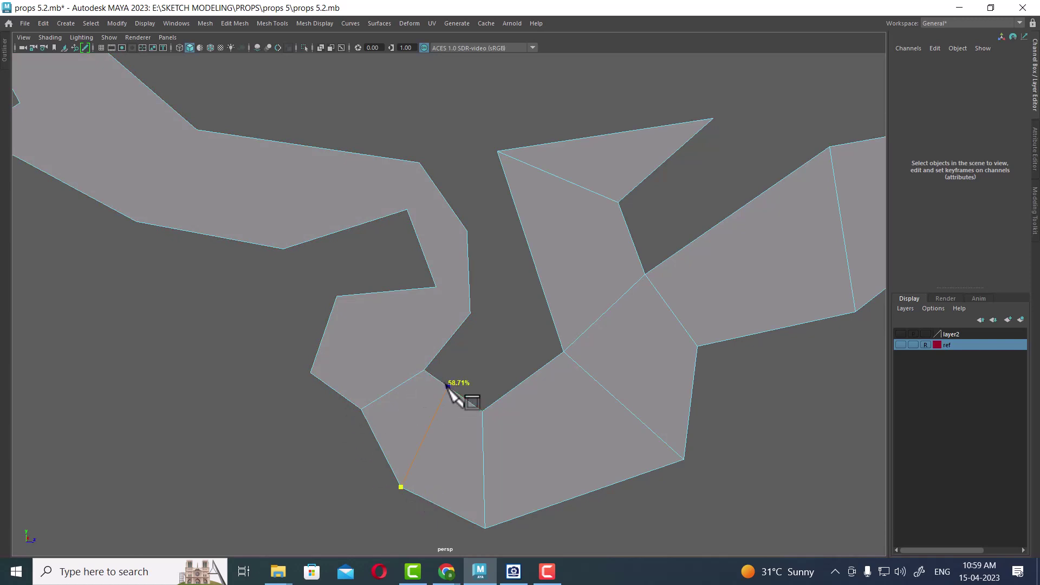
pyautogui.click(424, 371)
pyautogui.rightClick(392, 345)
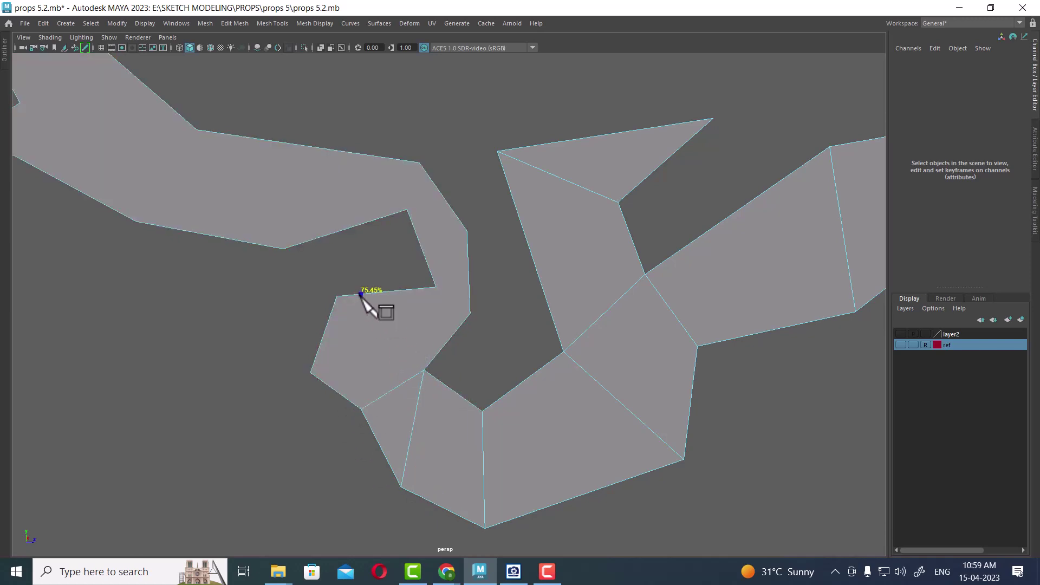
pyautogui.click(424, 370)
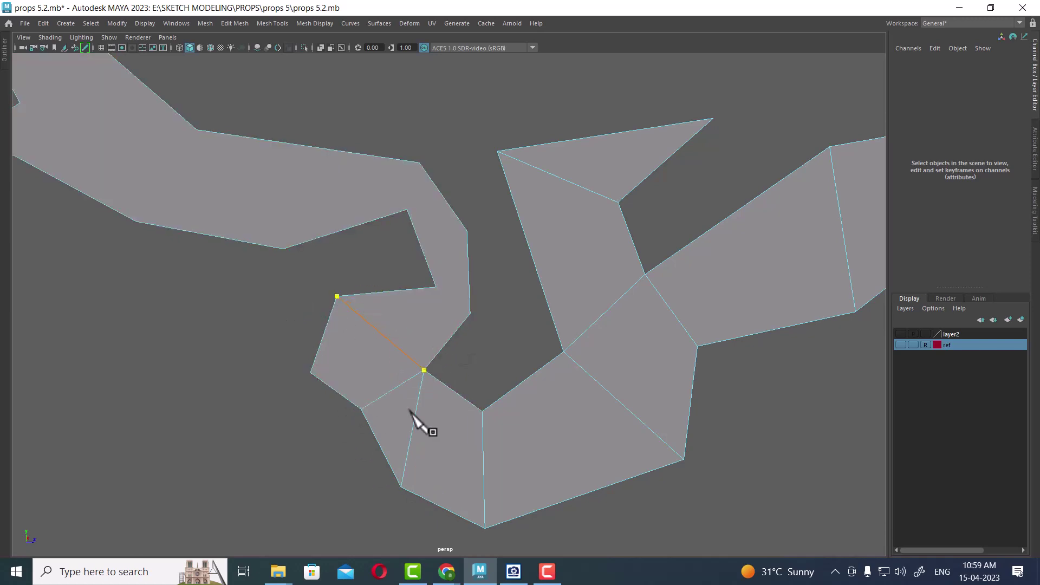
pyautogui.rightClick(407, 477)
# Step: Add an edge across the hook from its inner corner vertex to the opposite edge
pyautogui.click(362, 409)
pyautogui.rightClick(355, 349)
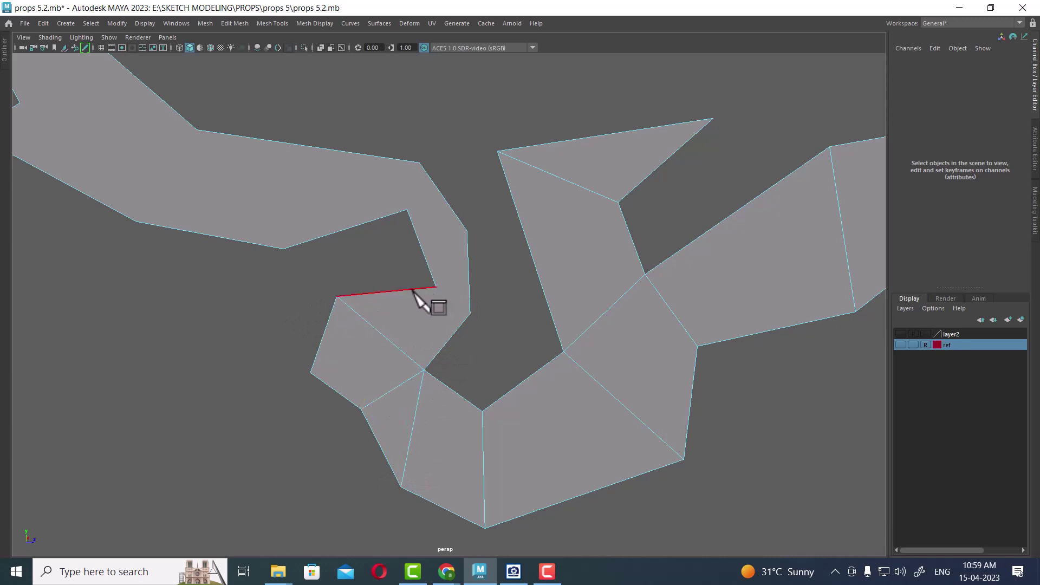
pyautogui.click(436, 287)
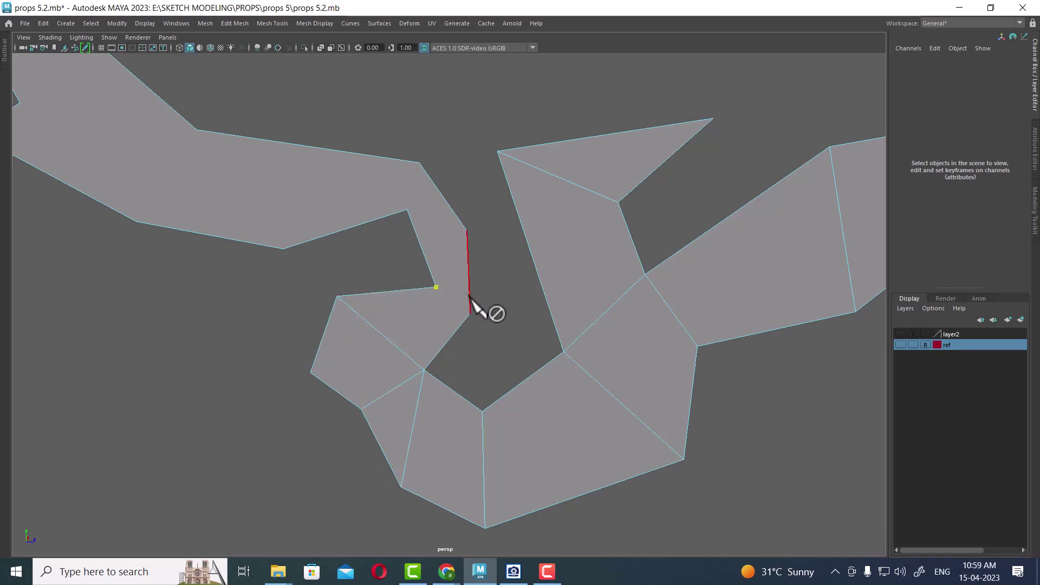
pyautogui.click(470, 311)
pyautogui.rightClick(537, 389)
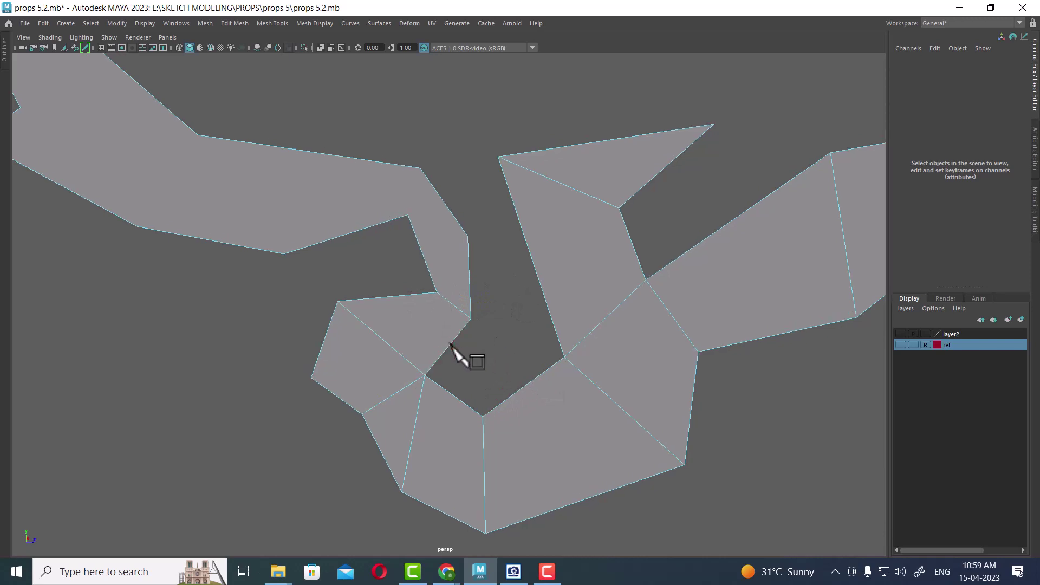
pyautogui.keyDown('alt'); pyautogui.moveTo(453, 347); pyautogui.dragTo(498, 339, button='middle'); pyautogui.keyUp('alt')
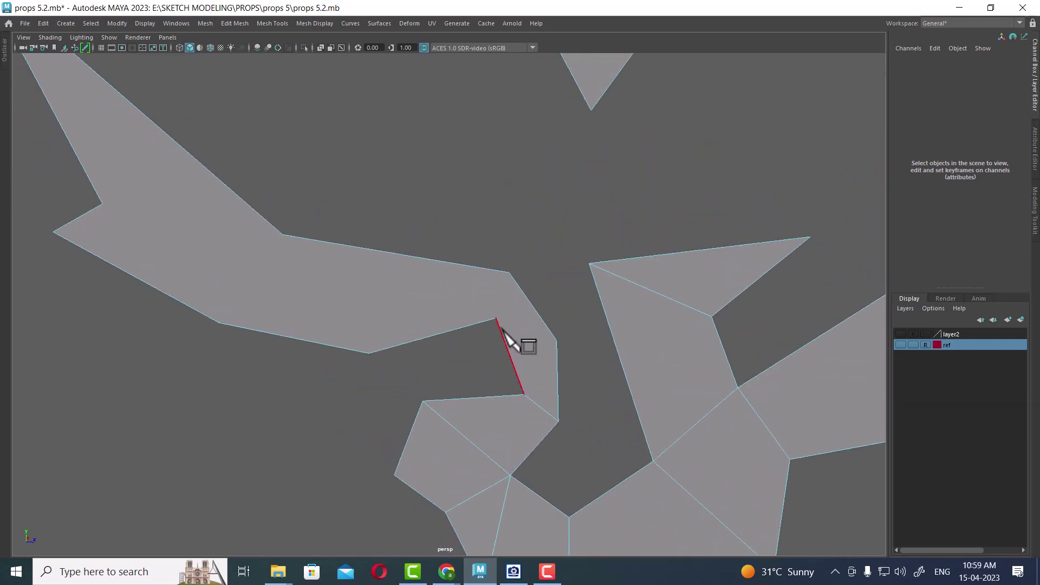
# Step: Add short cut edges at the left wing's inner bend
pyautogui.click(497, 319)
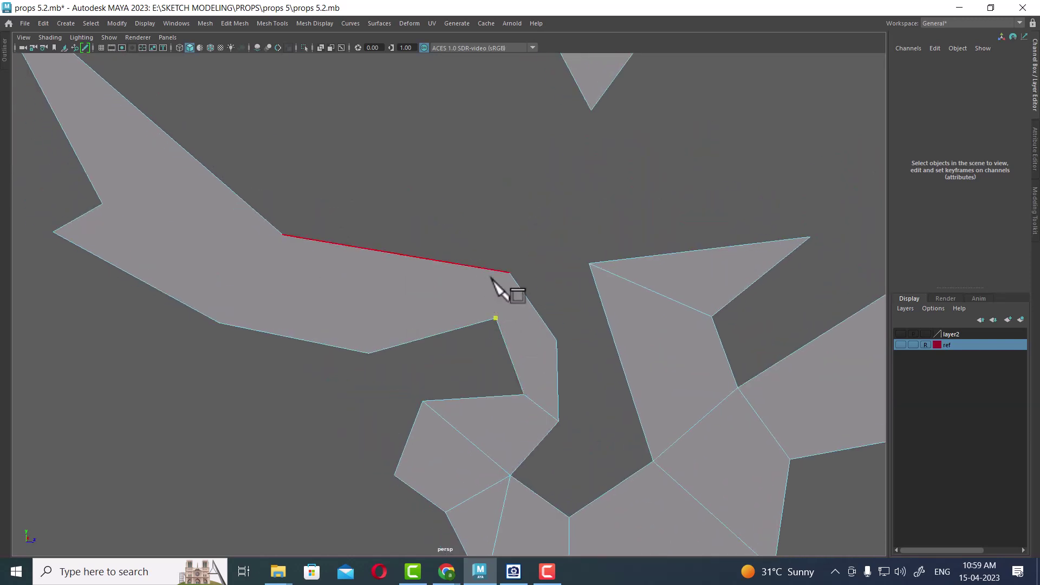
pyautogui.rightClick(608, 407)
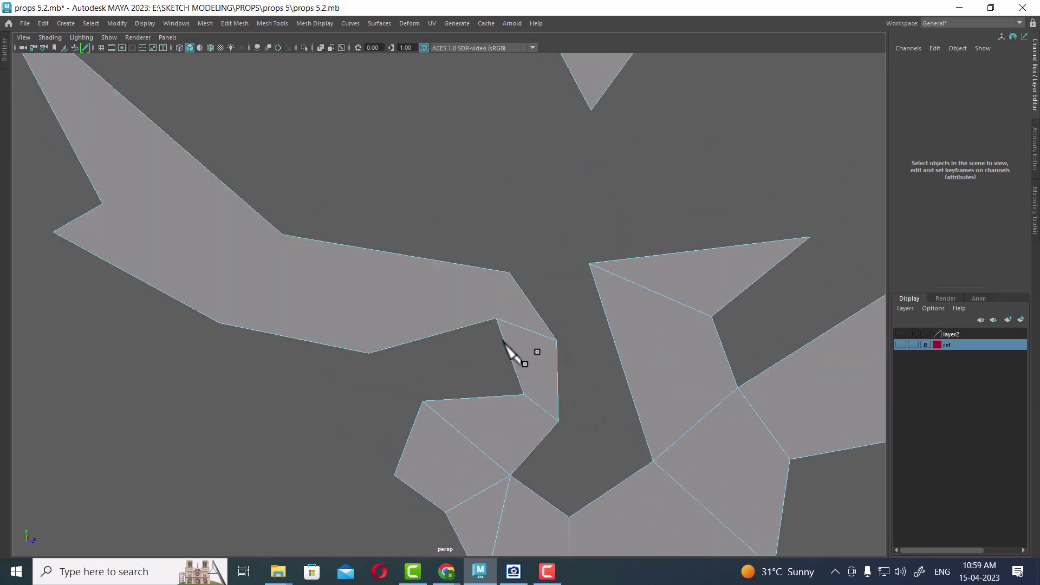
pyautogui.click(509, 273)
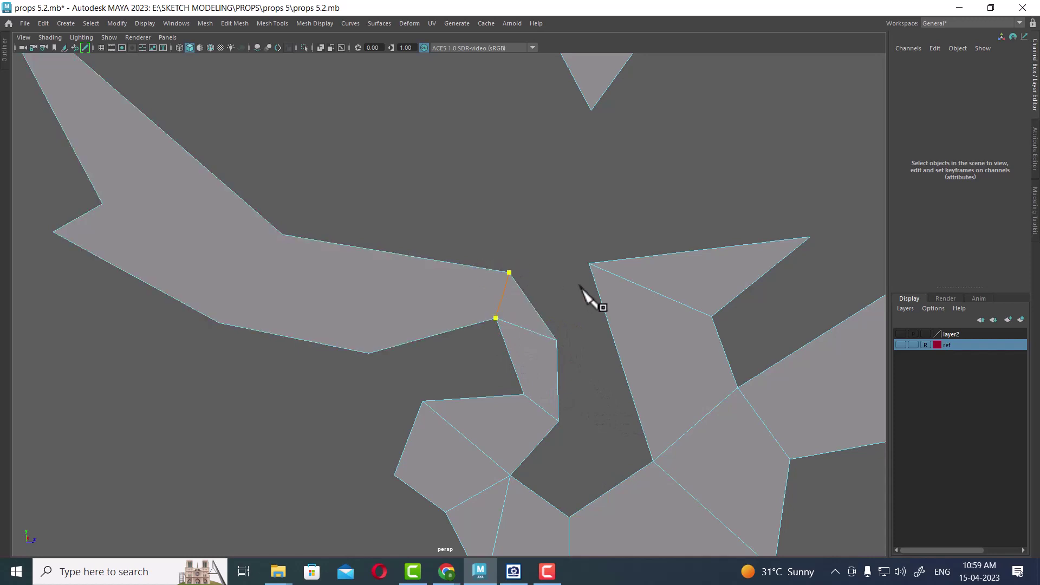
pyautogui.rightClick(413, 340)
# Step: Cut two diagonal edges across the wing, both meeting its upper corner vertex
pyautogui.click(369, 353)
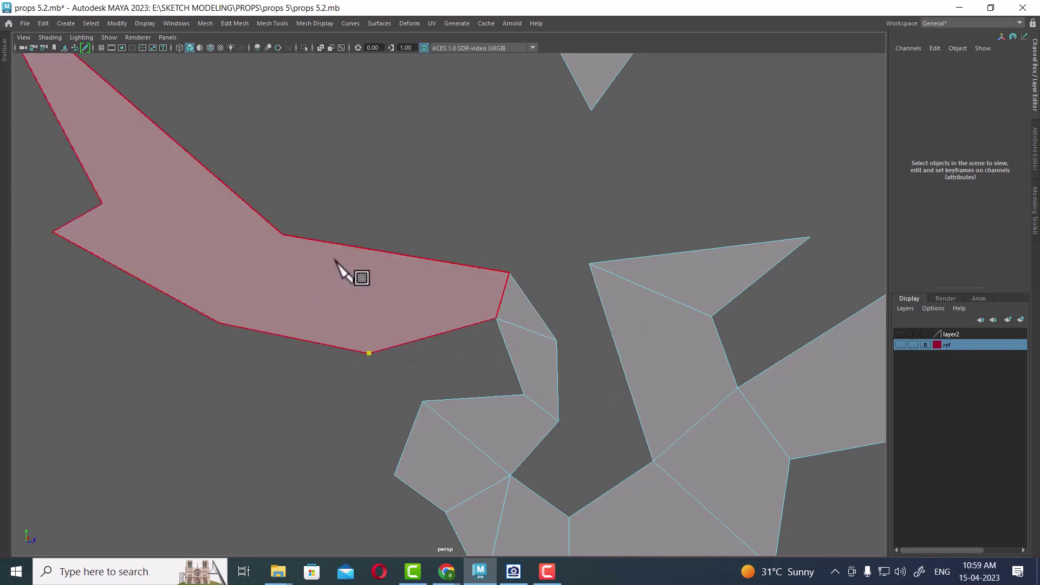
pyautogui.click(283, 234)
pyautogui.rightClick(198, 214)
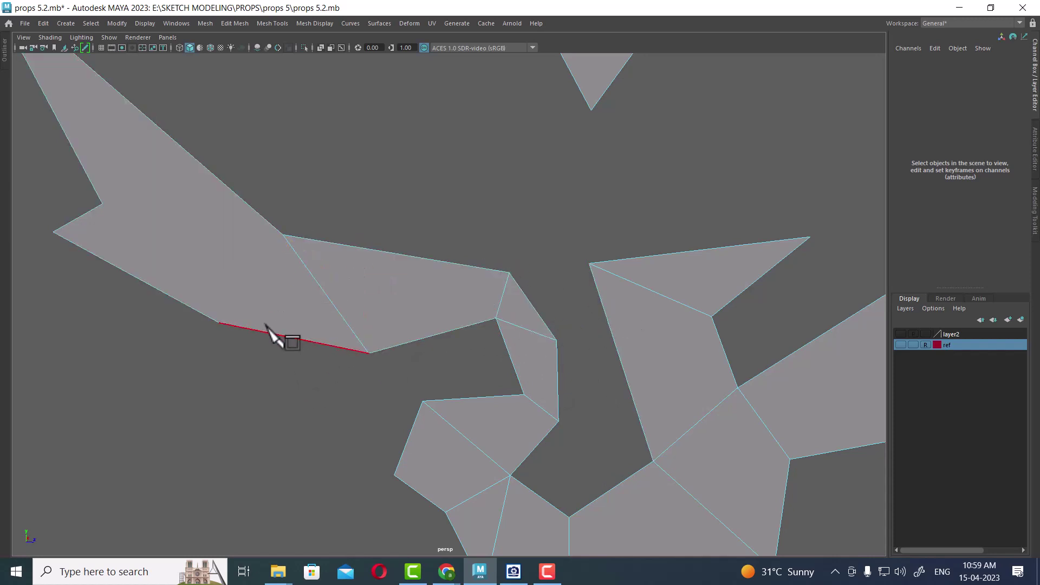
pyautogui.click(219, 323)
pyautogui.click(283, 235)
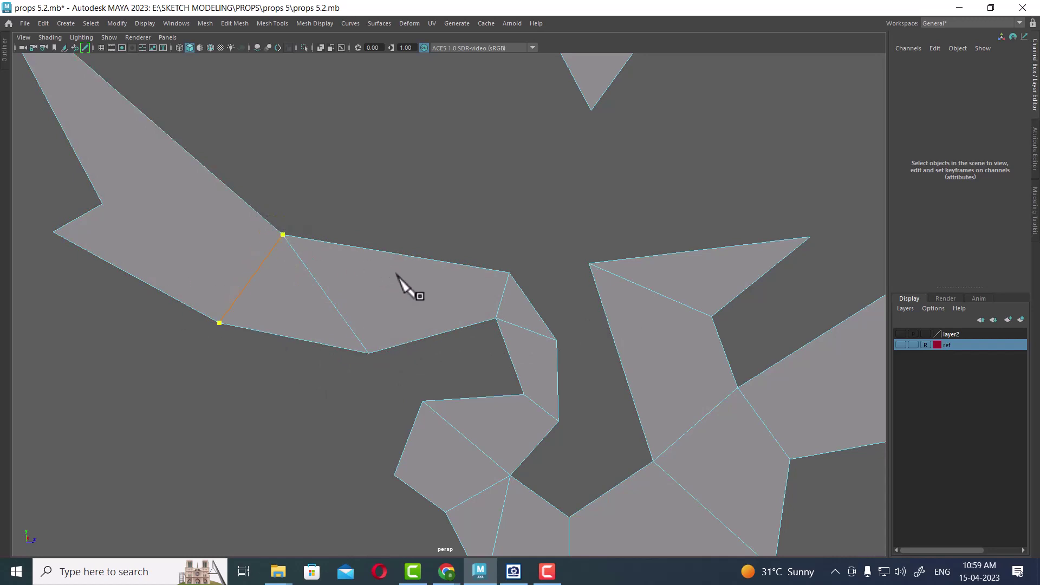
pyautogui.rightClick(423, 288)
# Step: Cut an edge across the spiky wing tip, then zoom out to frame the whole emblem
pyautogui.click(101, 204)
pyautogui.keyDown('alt'); pyautogui.moveTo(140, 239); pyautogui.dragTo(344, 325, button='middle'); pyautogui.keyUp('alt')
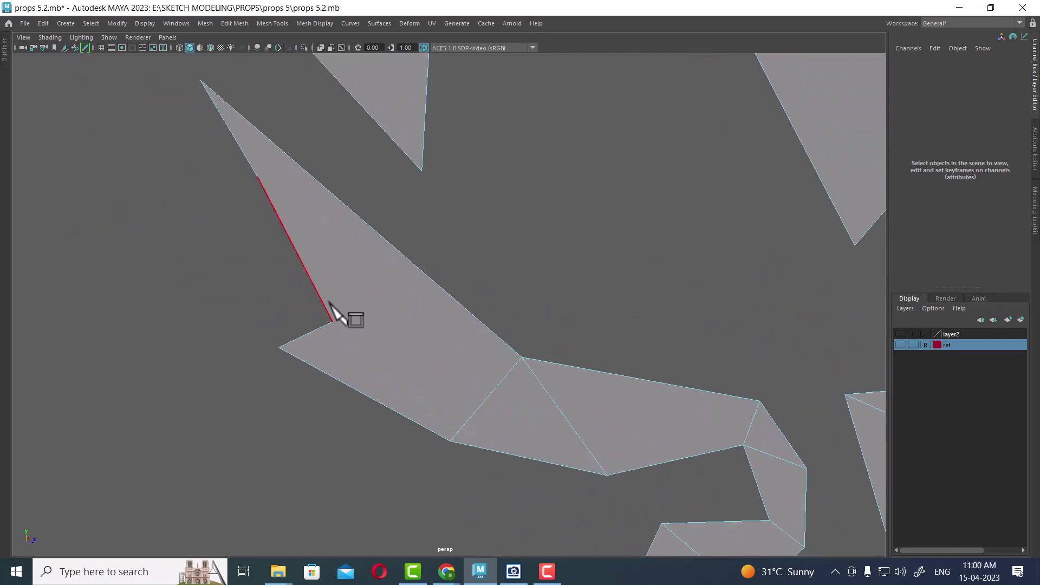
pyautogui.click(327, 306)
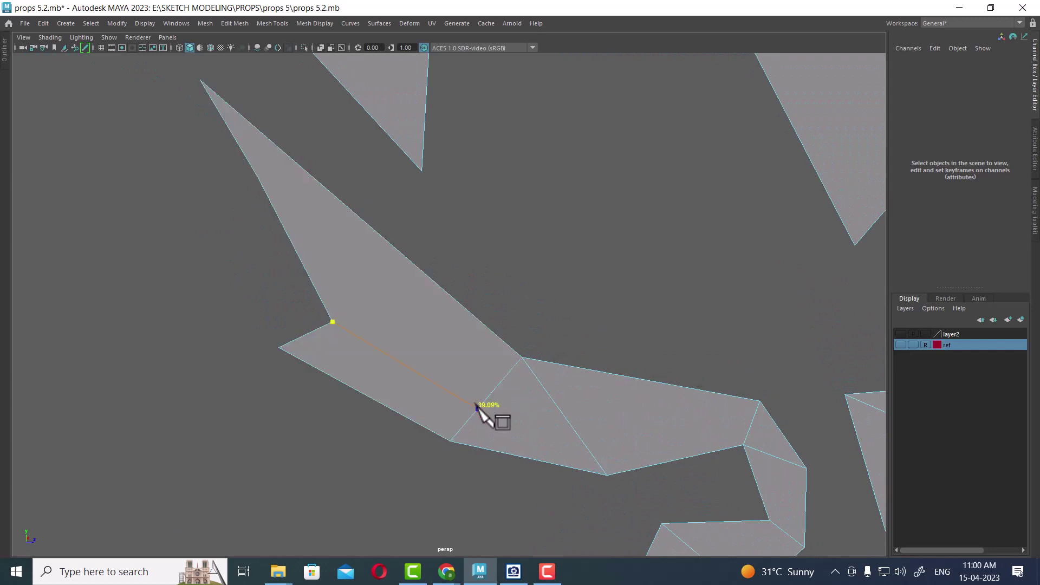
pyautogui.moveTo(482, 413); pyautogui.dragTo(633, 316)
pyautogui.rightClick(633, 315)
pyautogui.click(258, 177)
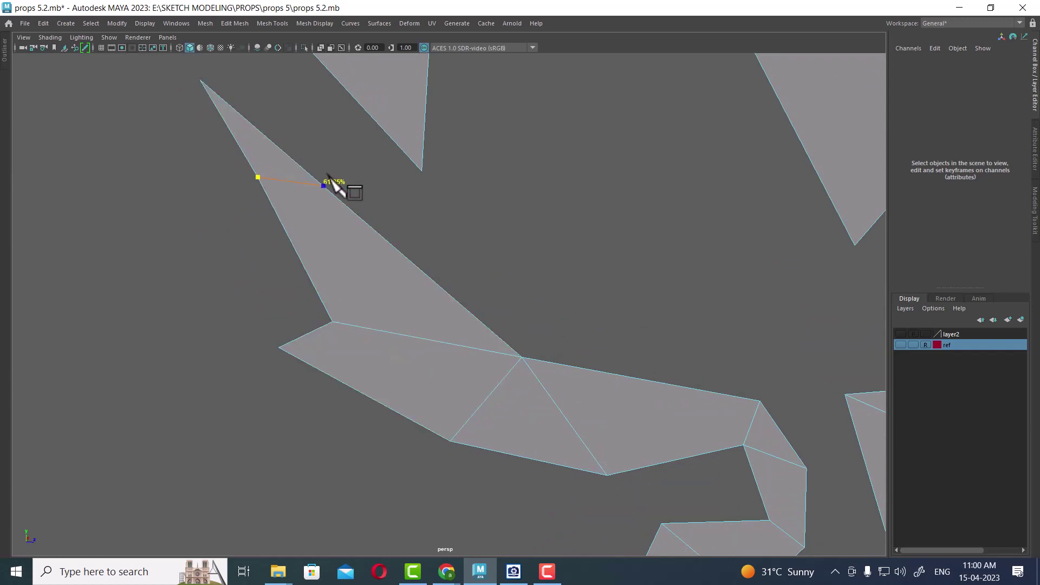
pyautogui.moveTo(474, 288)
pyautogui.keyDown('alt'); pyautogui.mouseDown(button='right')
pyautogui.moveTo(406, 214)
pyautogui.moveTo(413, 282)
pyautogui.moveTo(477, 312)
pyautogui.moveTo(512, 312)
pyautogui.moveTo(465, 255)
pyautogui.mouseUp(button='right'); pyautogui.keyUp('alt')
pyautogui.moveTo(465, 256)
pyautogui.keyDown('alt'); pyautogui.mouseDown()
pyautogui.moveTo(558, 295)
pyautogui.moveTo(558, 281)
pyautogui.mouseUp(); pyautogui.keyUp('alt')
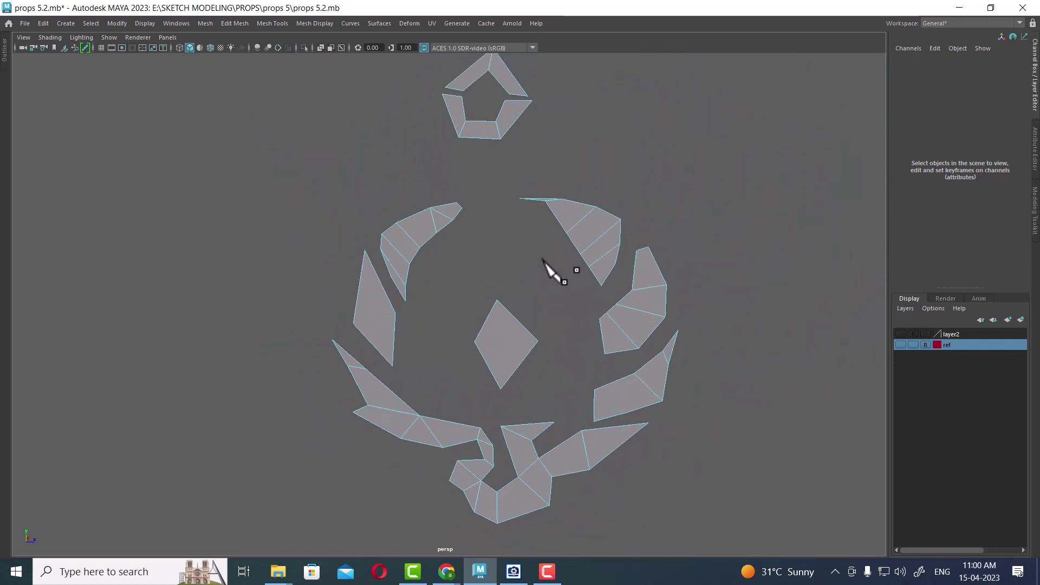
# Step: Select the emblem mesh and set Cleanup to select matching faces with more than 4 sides on all polygon objects
pyautogui.keyDown('alt'); pyautogui.moveTo(536, 271); pyautogui.dragTo(375, 212, button='right'); pyautogui.keyUp('alt')
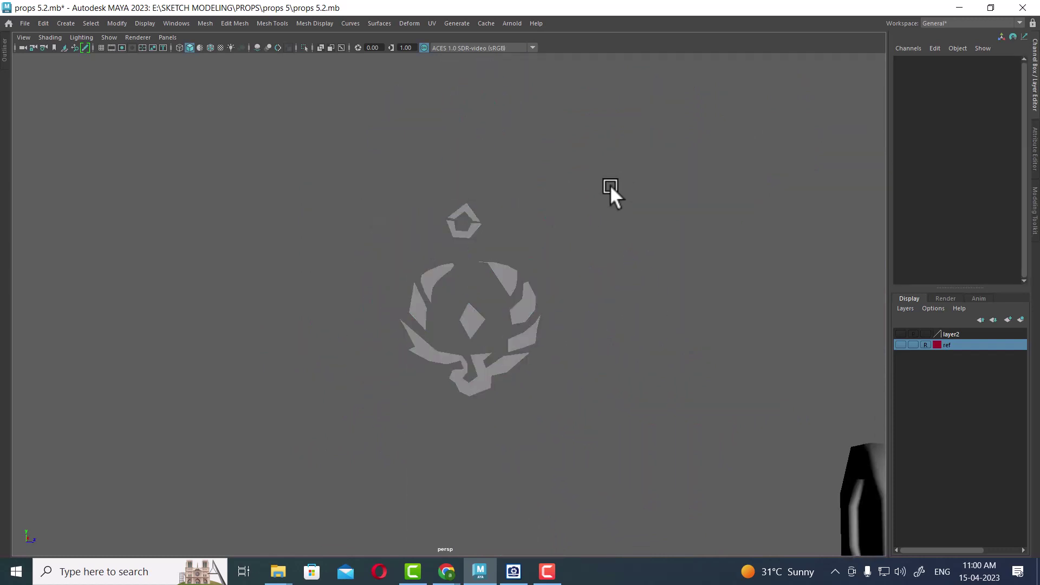
pyautogui.moveTo(610, 184); pyautogui.dragTo(301, 489)
pyautogui.keyDown('shift'); pyautogui.rightClick(486, 192); pyautogui.keyUp('shift')
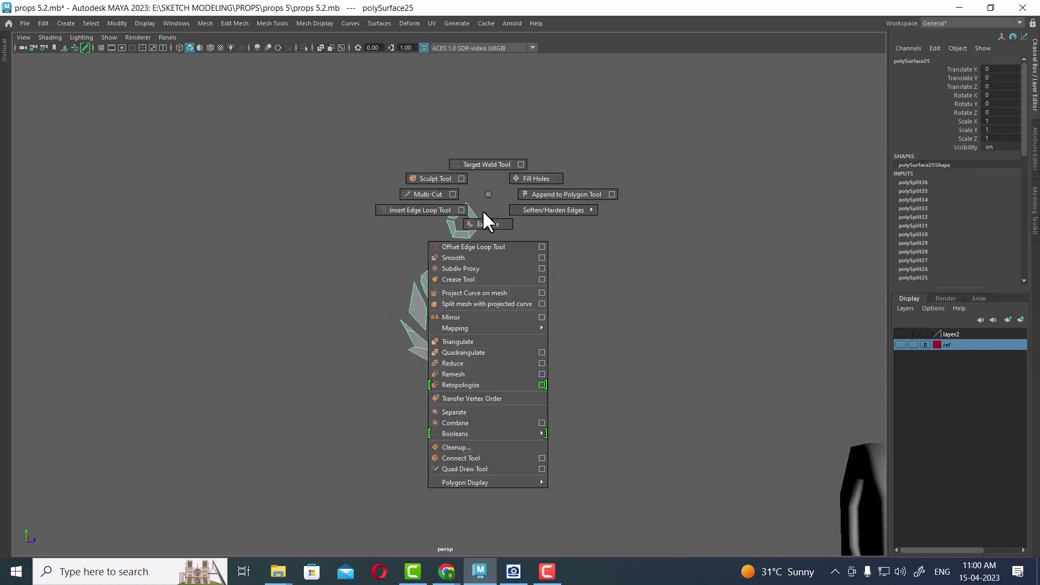
pyautogui.click(470, 450)
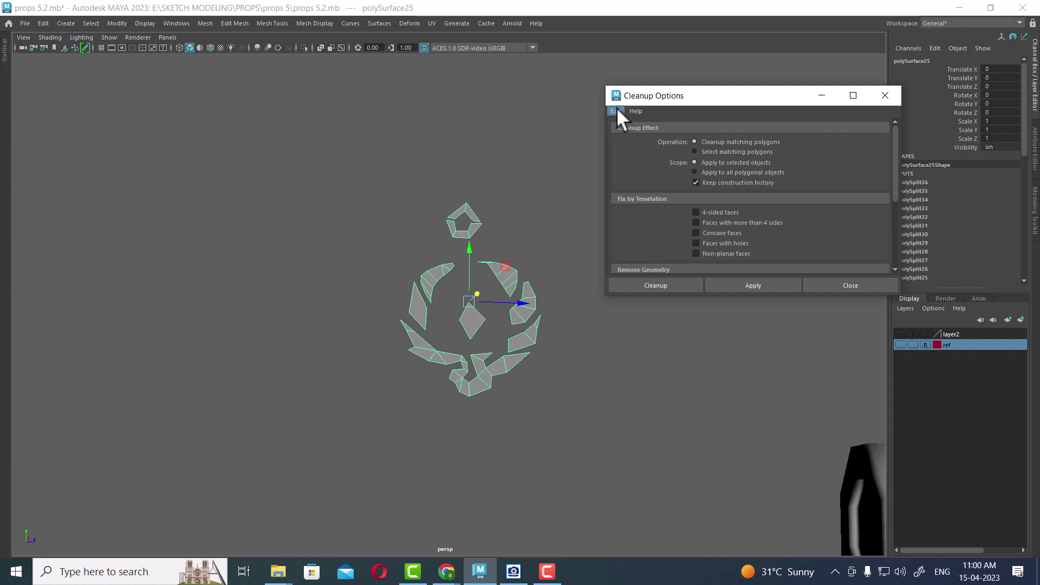
pyautogui.click(617, 110)
pyautogui.click(629, 132)
pyautogui.click(716, 151)
pyautogui.click(717, 171)
# Step: Apply the Cleanup check and zoom in on the flagged many-sided face
pyautogui.click(758, 285)
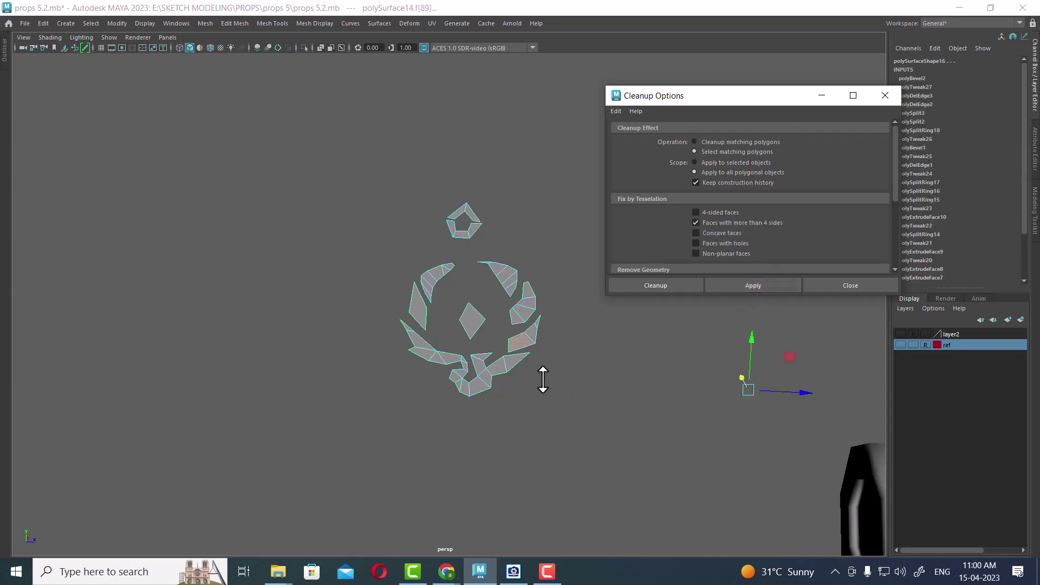
pyautogui.scroll(3, 541, 372)
pyautogui.keyDown('alt'); pyautogui.moveTo(606, 407); pyautogui.dragTo(481, 364, button='middle'); pyautogui.keyUp('alt')
pyautogui.scroll(2, 467, 418)
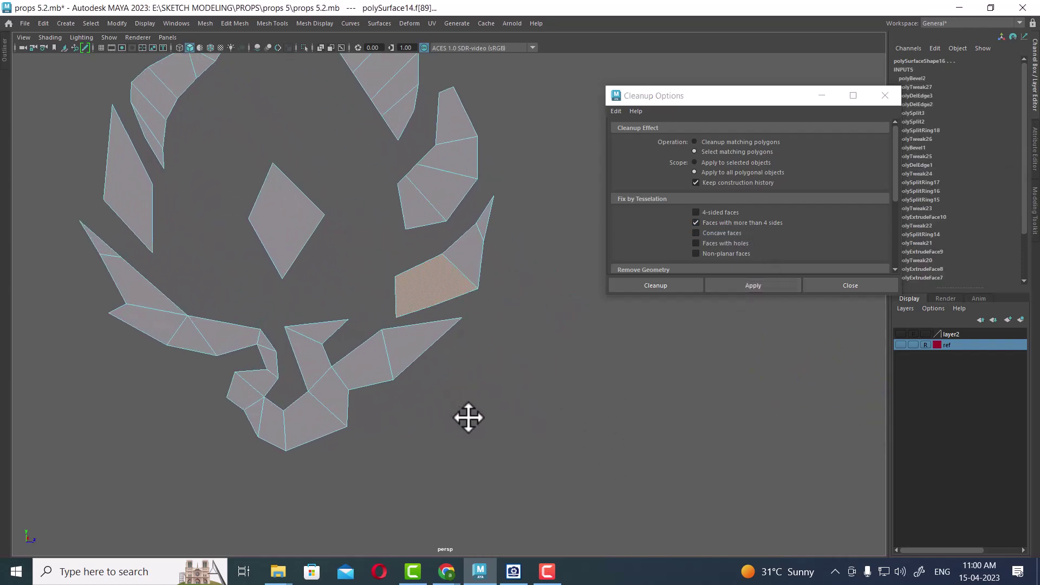
pyautogui.scroll(2, 462, 316)
pyautogui.scroll(3, 498, 329)
pyautogui.scroll(-3, 367, 234)
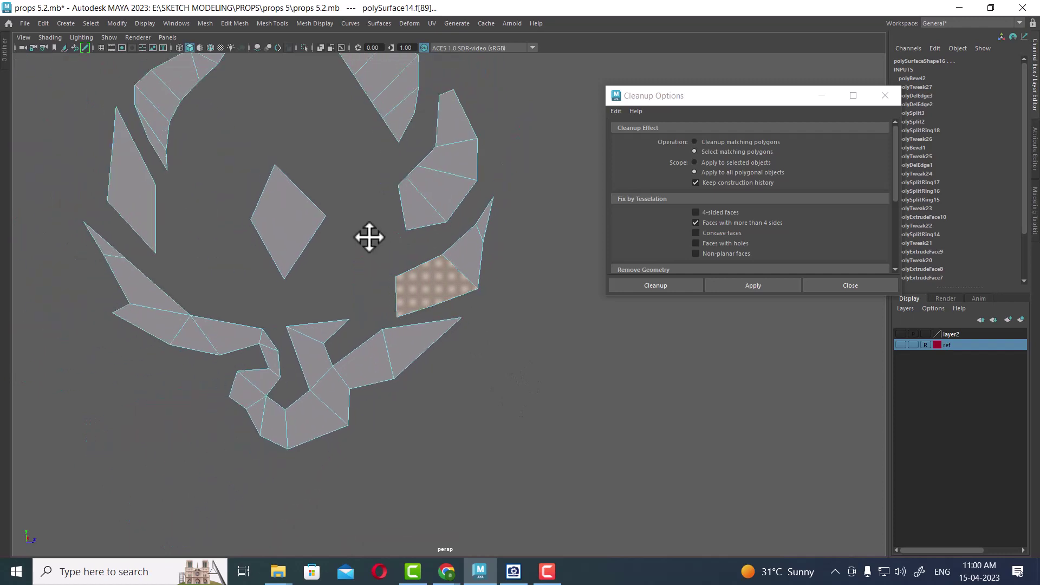
pyautogui.scroll(-2, 381, 390)
# Step: Delete the stray vertex on the face's bottom edge, rerun Cleanup, and close the dialog
pyautogui.moveTo(442, 247); pyautogui.dragTo(385, 353, button='right')
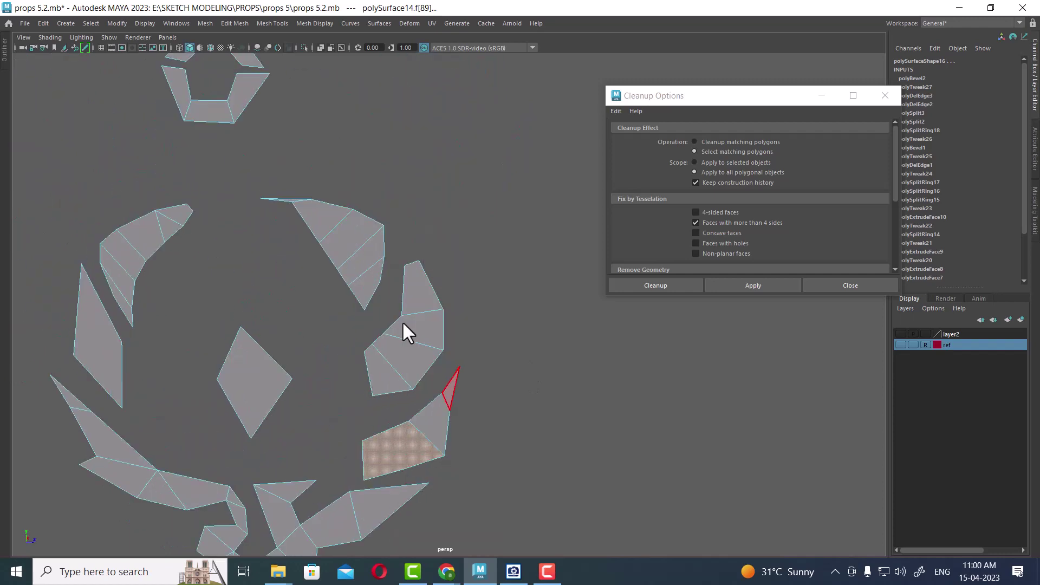
pyautogui.scroll(3, 399, 284)
pyautogui.scroll(2, 395, 356)
pyautogui.click(377, 336)
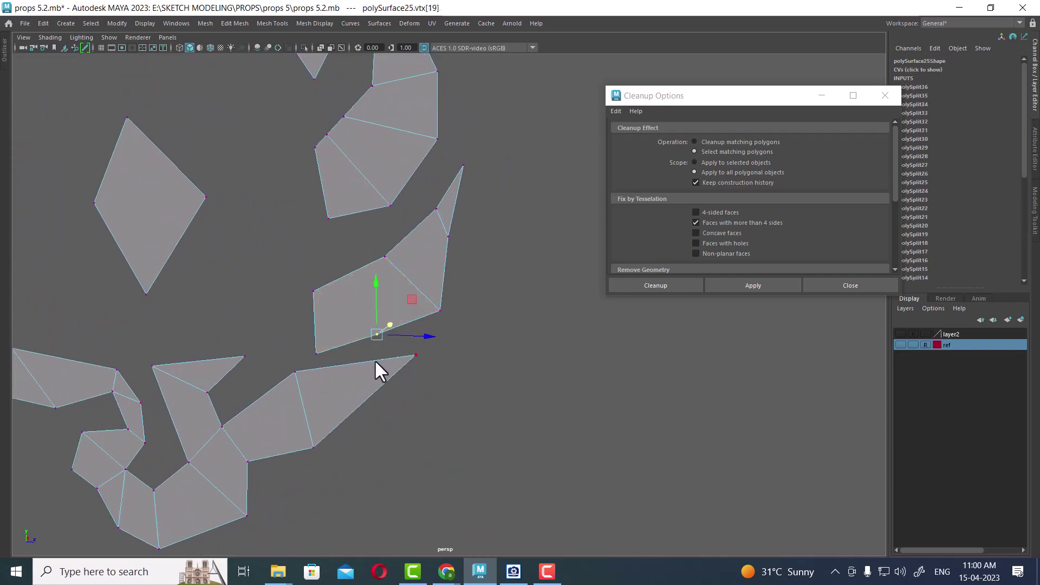
pyautogui.press('Delete')
pyautogui.press('F8')
pyautogui.scroll(-2, 387, 407)
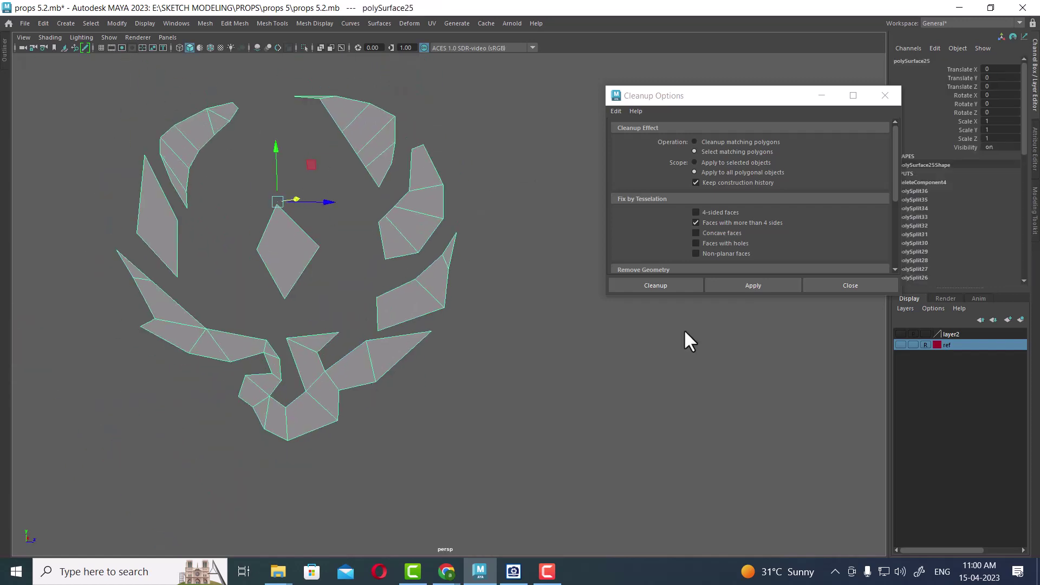
pyautogui.click(750, 286)
pyautogui.click(837, 289)
pyautogui.scroll(-2, 560, 331)
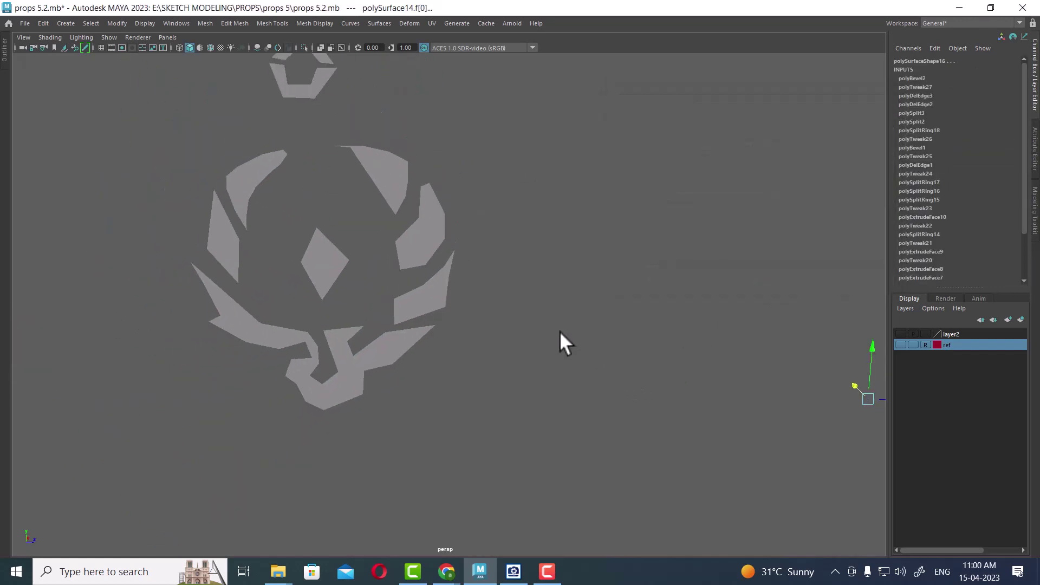
pyautogui.click(547, 571)
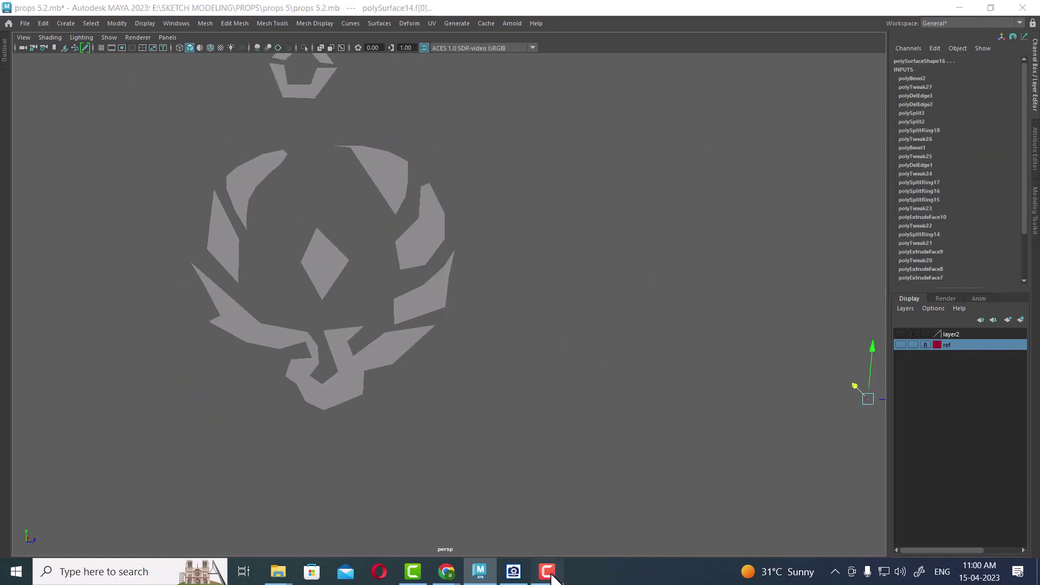